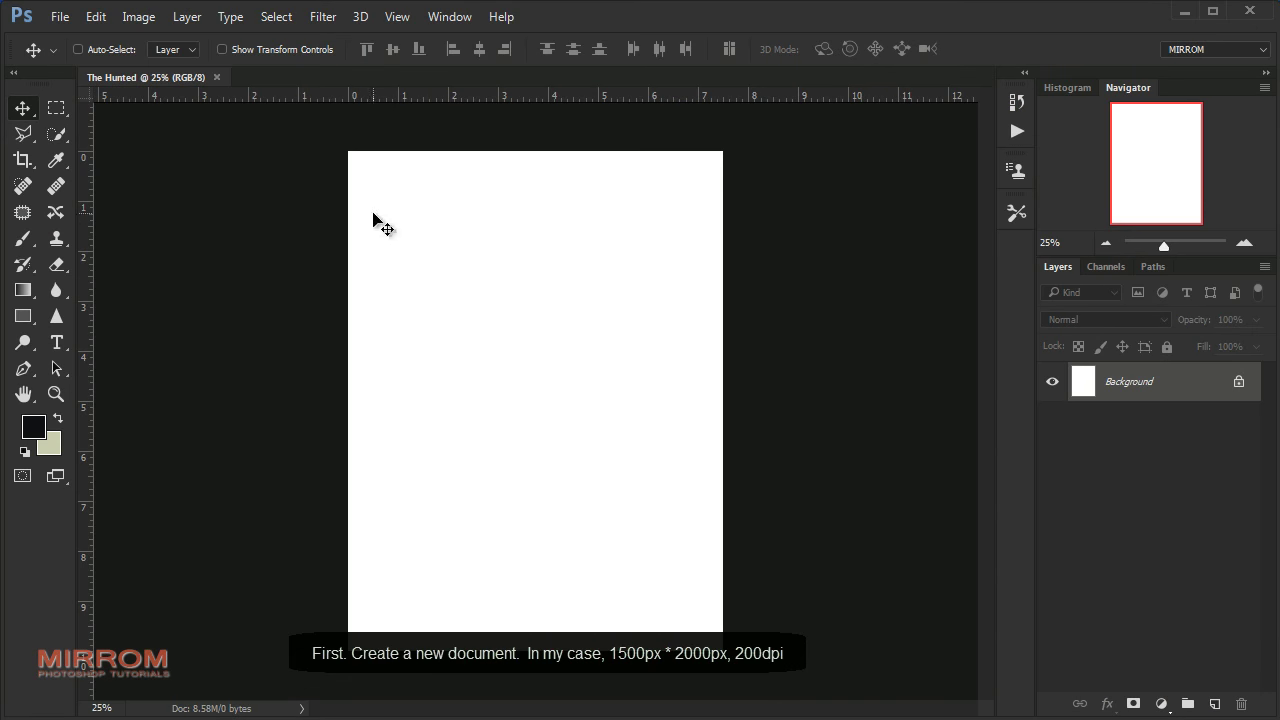
Confirm the image size of 1500 × 2000 px at 200 ppi
left_click(138, 16)
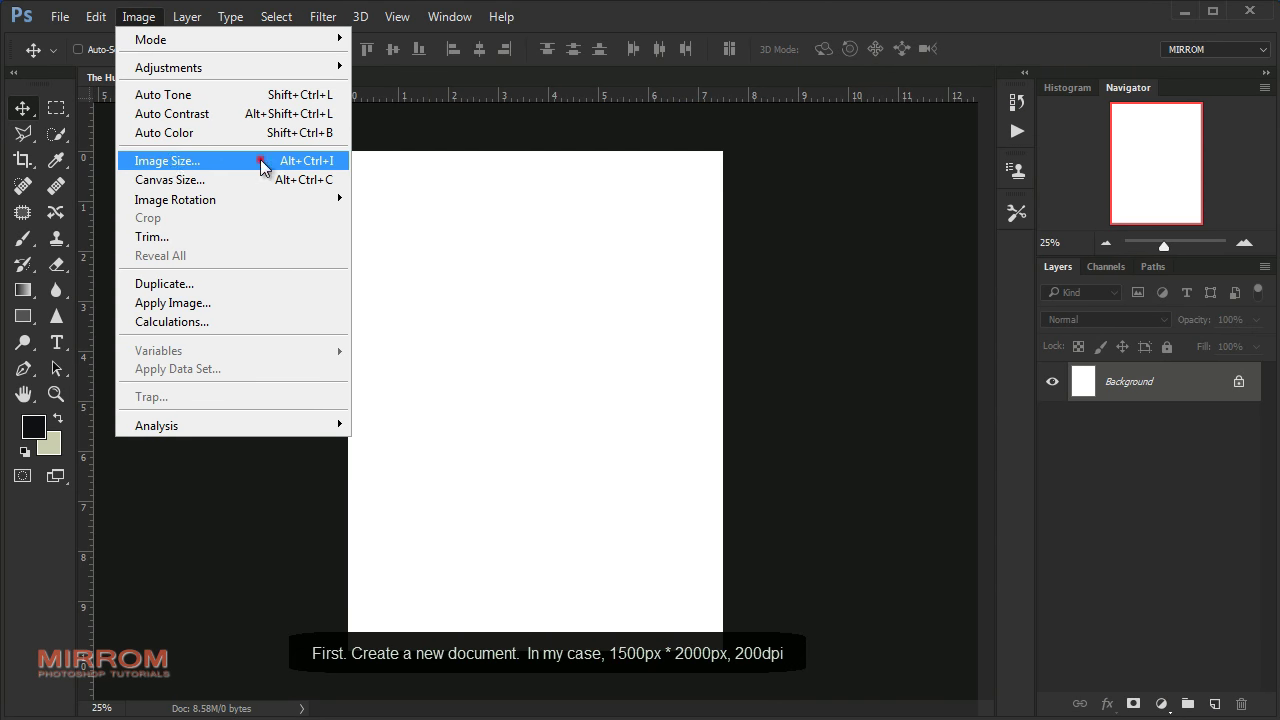
left_click(200, 160)
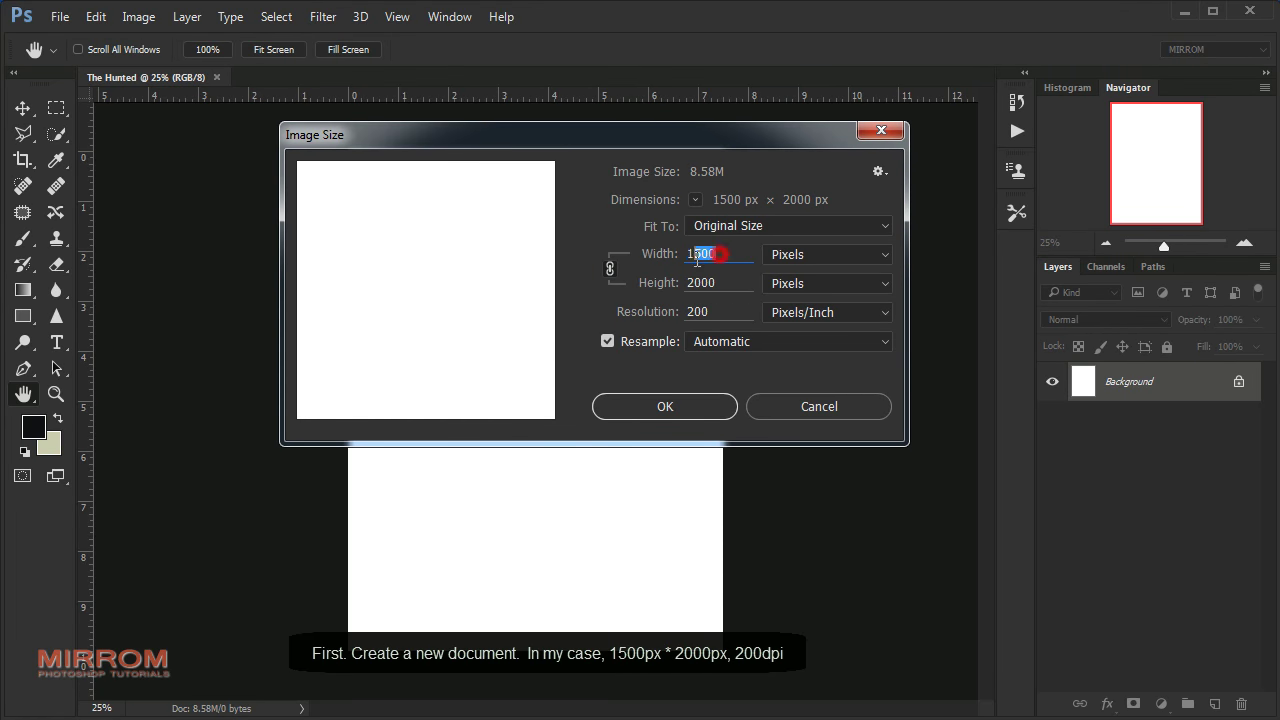
key("Tab")
key("Tab")
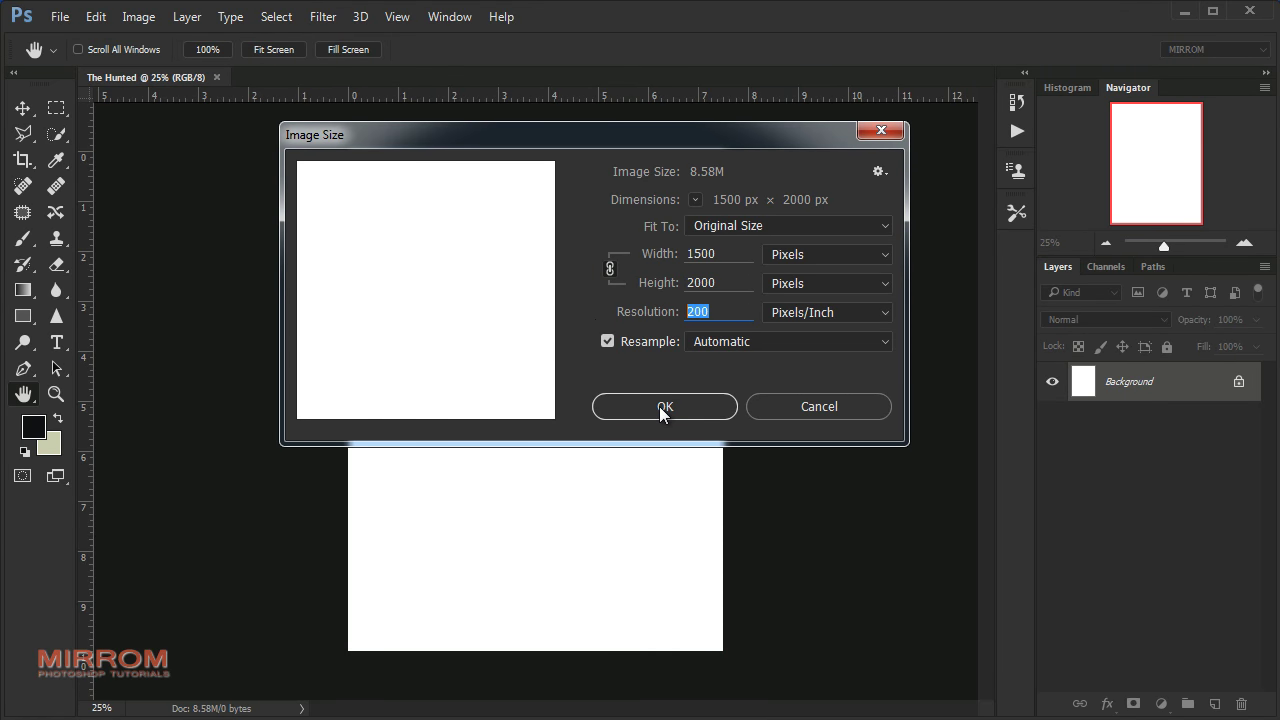
left_click(665, 406)
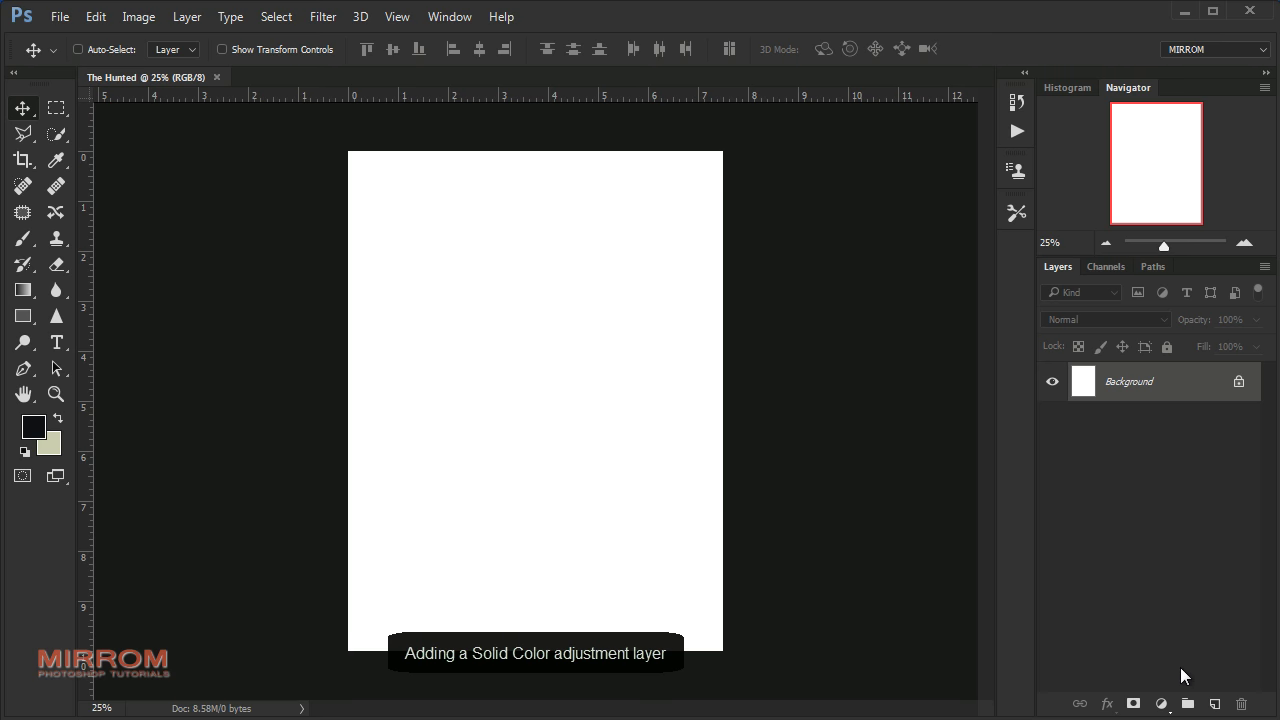
Add a Solid Color fill layer in grey-beige #847f73
left_click(1161, 702)
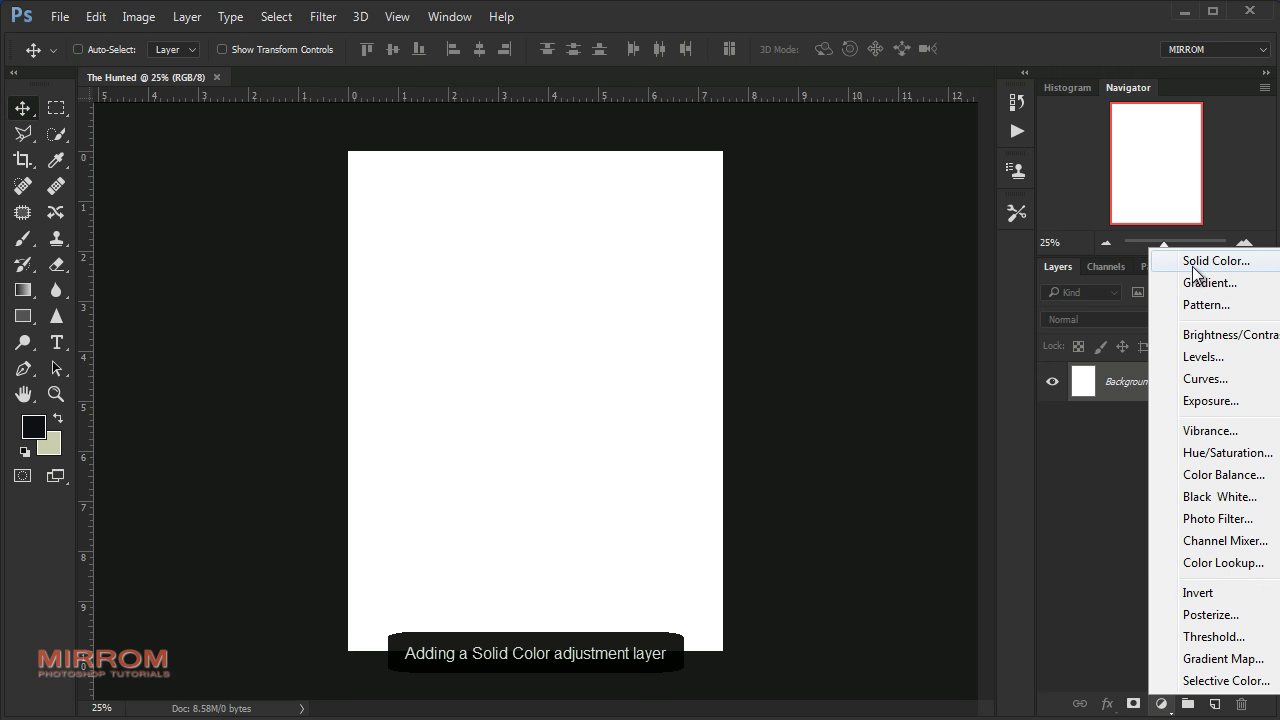
left_click(1195, 268)
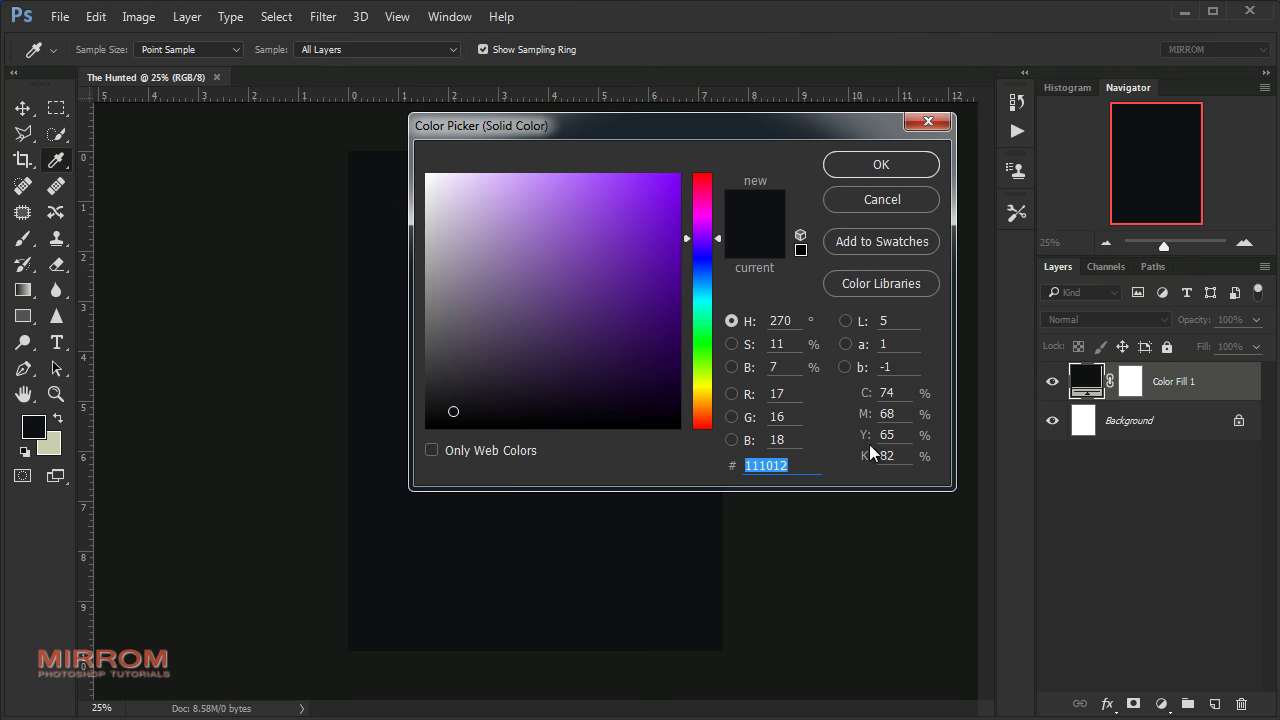
left_click_drag(791, 465, 726, 484)
type("847f73")
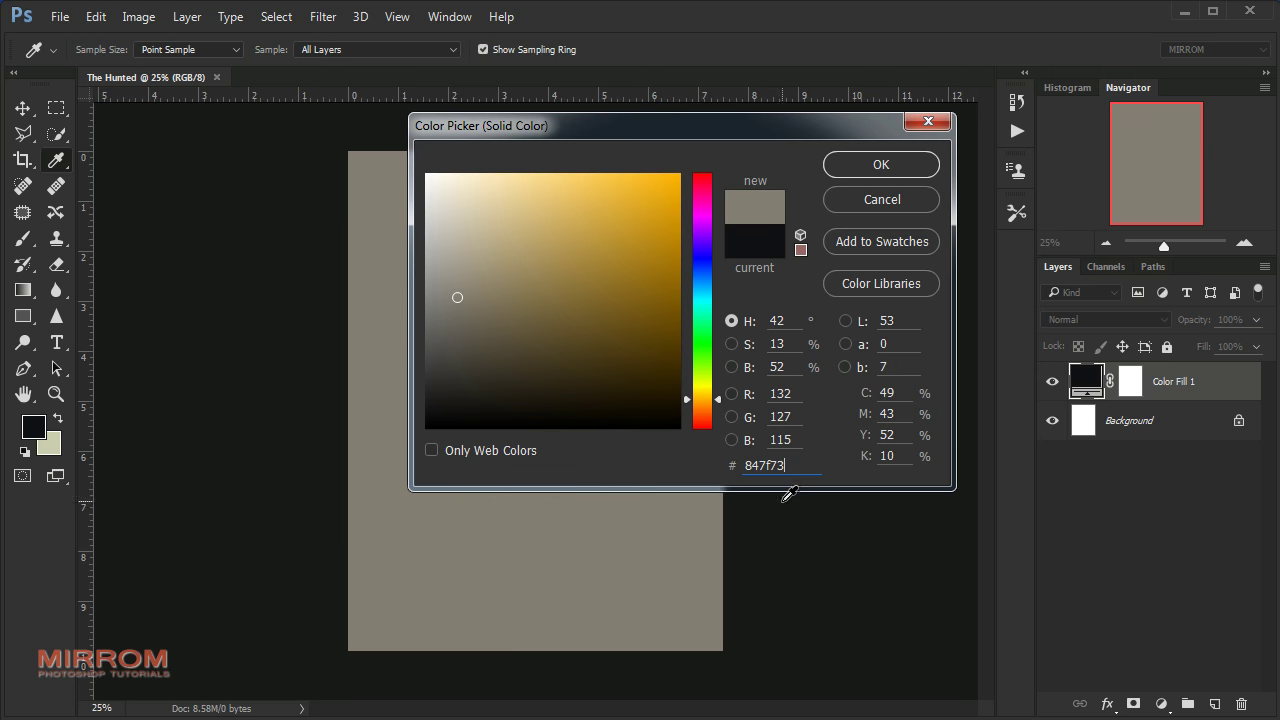
double_click(797, 467)
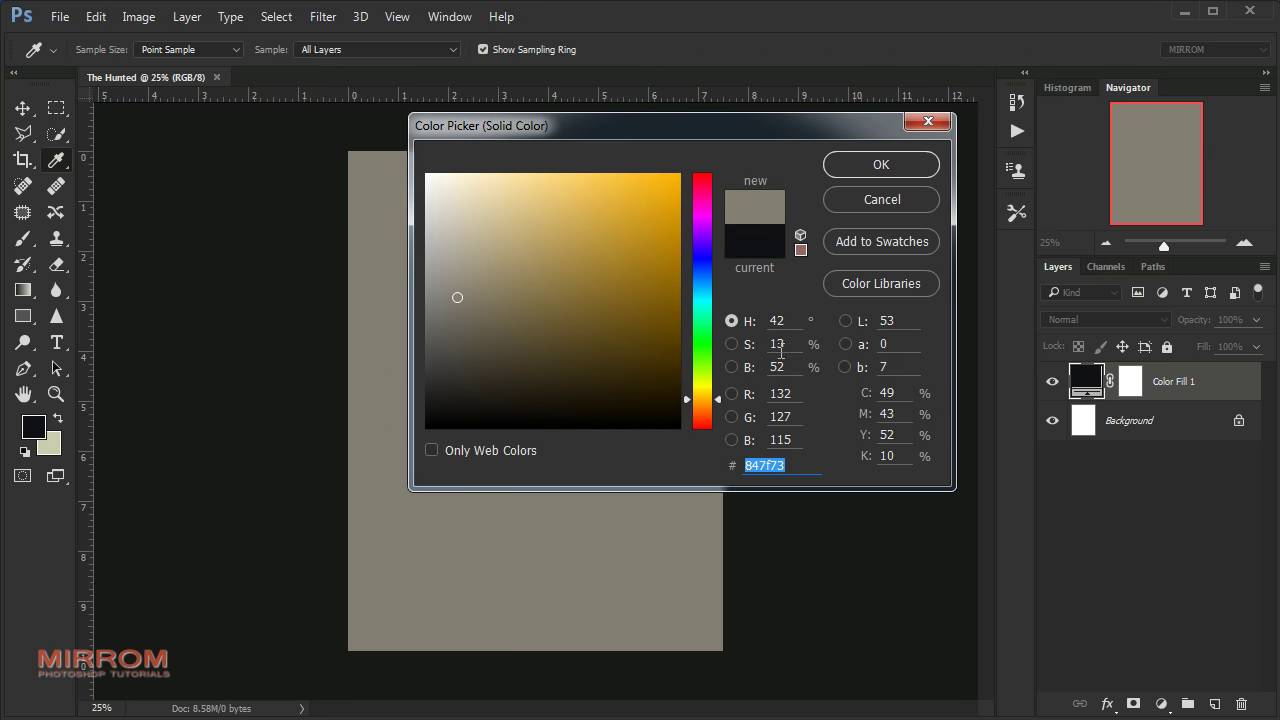
left_click(863, 164)
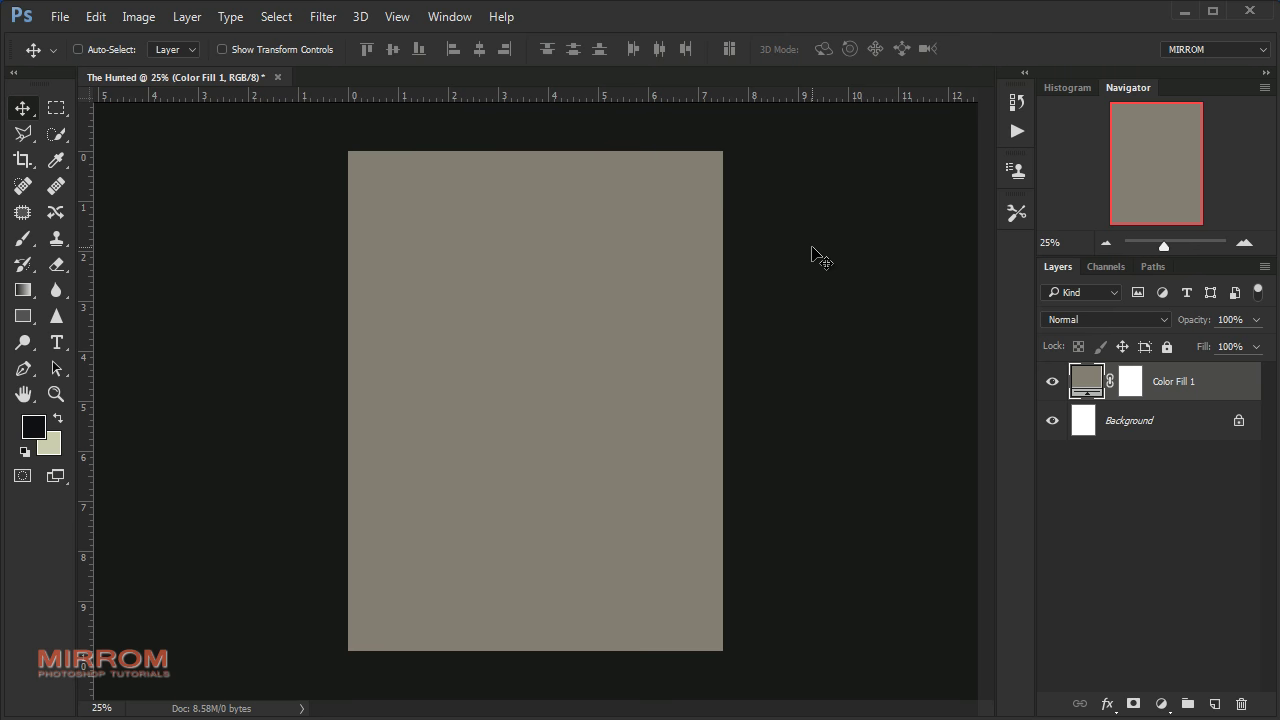
Open the river rock photo river_rock_perch_by_foxstox.jpg and zoom in on it
left_click(60, 16)
left_click(68, 58)
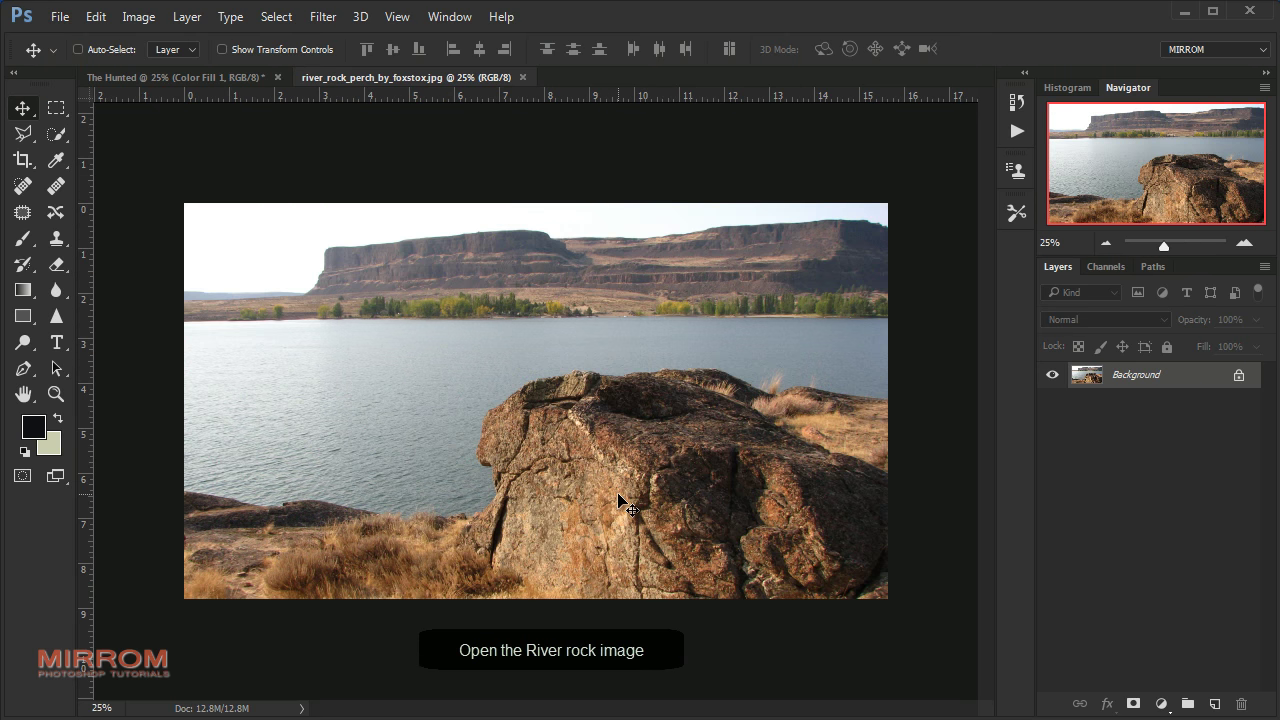
key("ctrl+plus")
Quick-select the rock and foreground grass, then add a layer mask hiding the sky and water
left_click(56, 134)
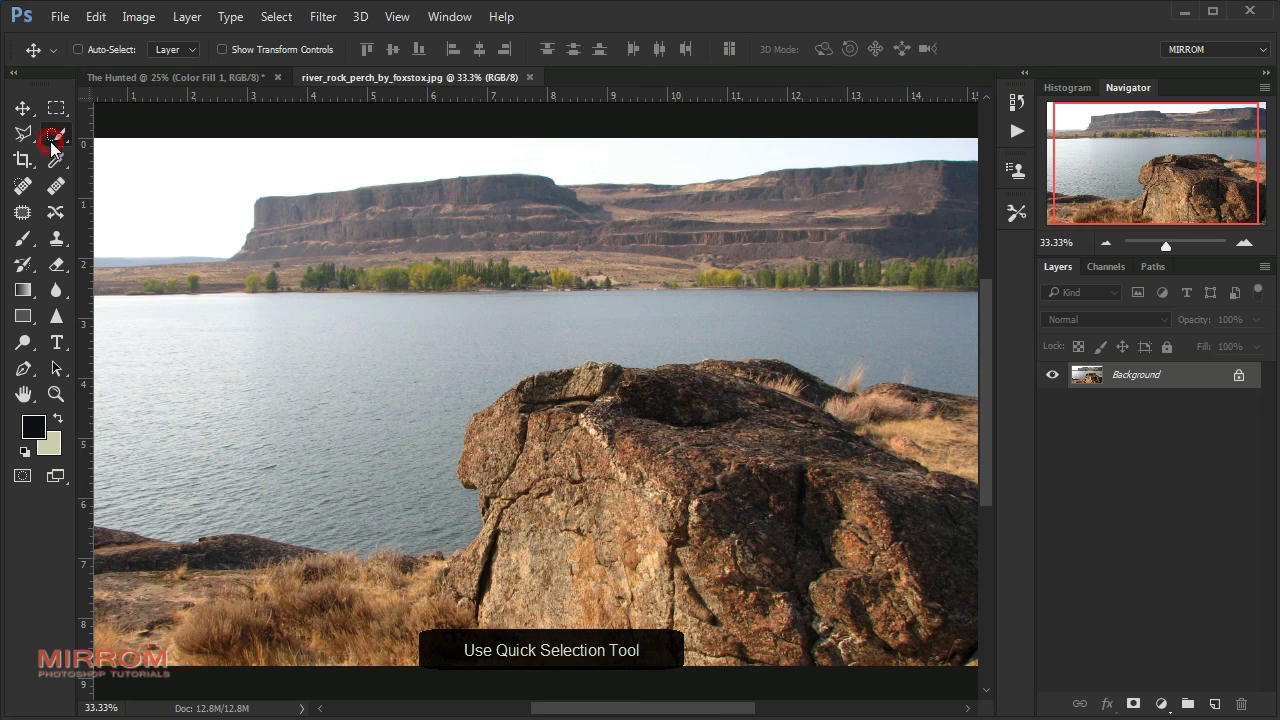
left_click(189, 135)
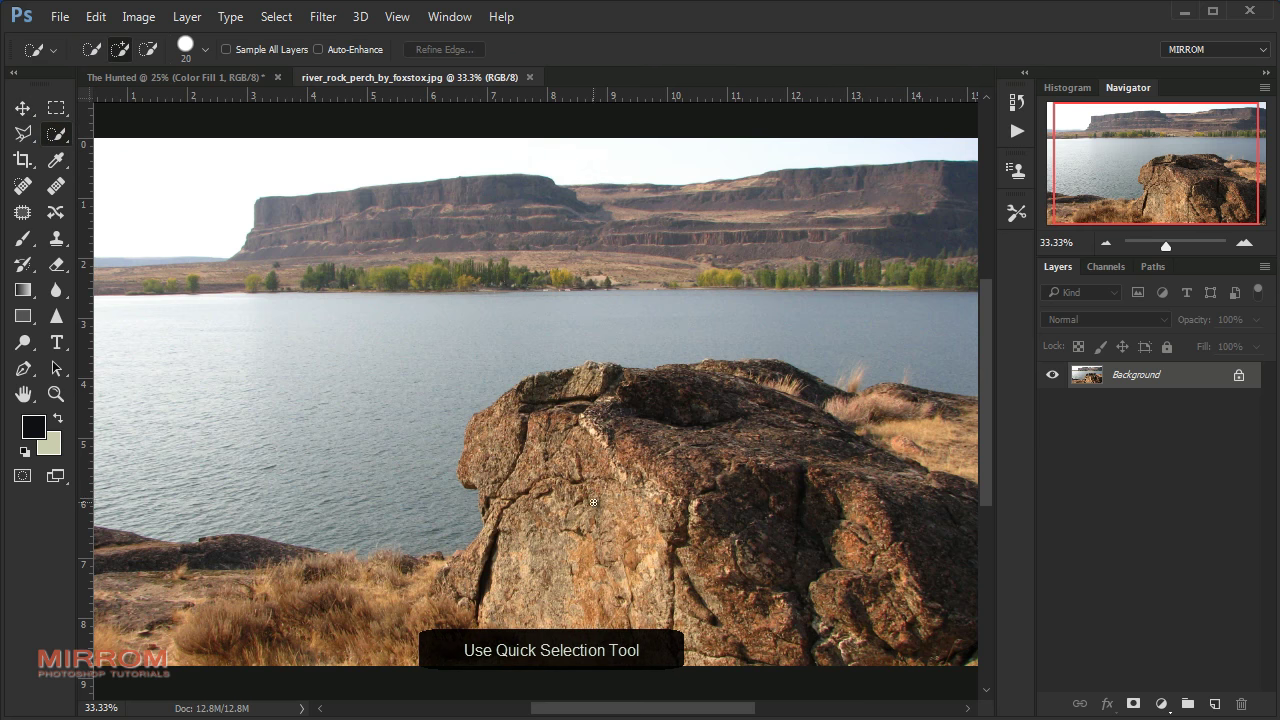
mouse_move(496, 430)
left_mouse_down()
mouse_move(853, 481)
mouse_move(502, 507)
left_mouse_up()
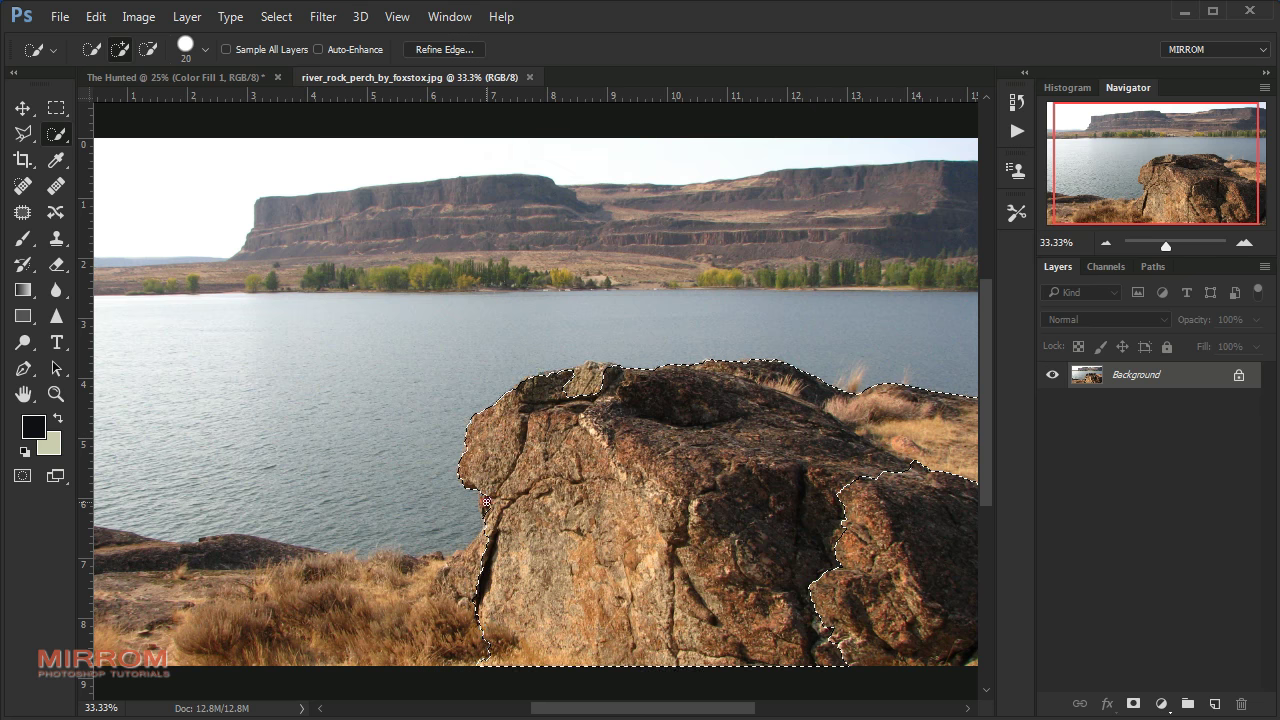
mouse_move(474, 503)
left_mouse_down()
mouse_move(468, 556)
mouse_move(211, 561)
left_mouse_up()
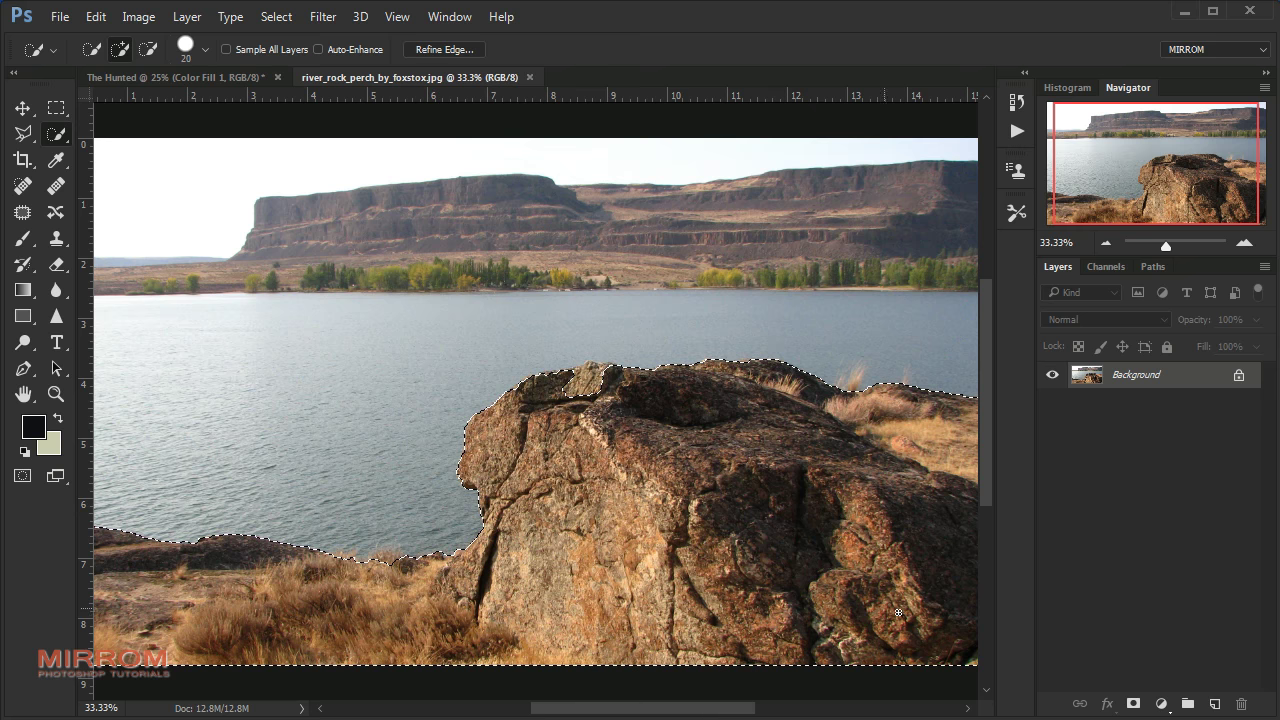
mouse_move(745, 708)
left_mouse_down()
mouse_move(771, 708)
mouse_move(728, 708)
left_mouse_up()
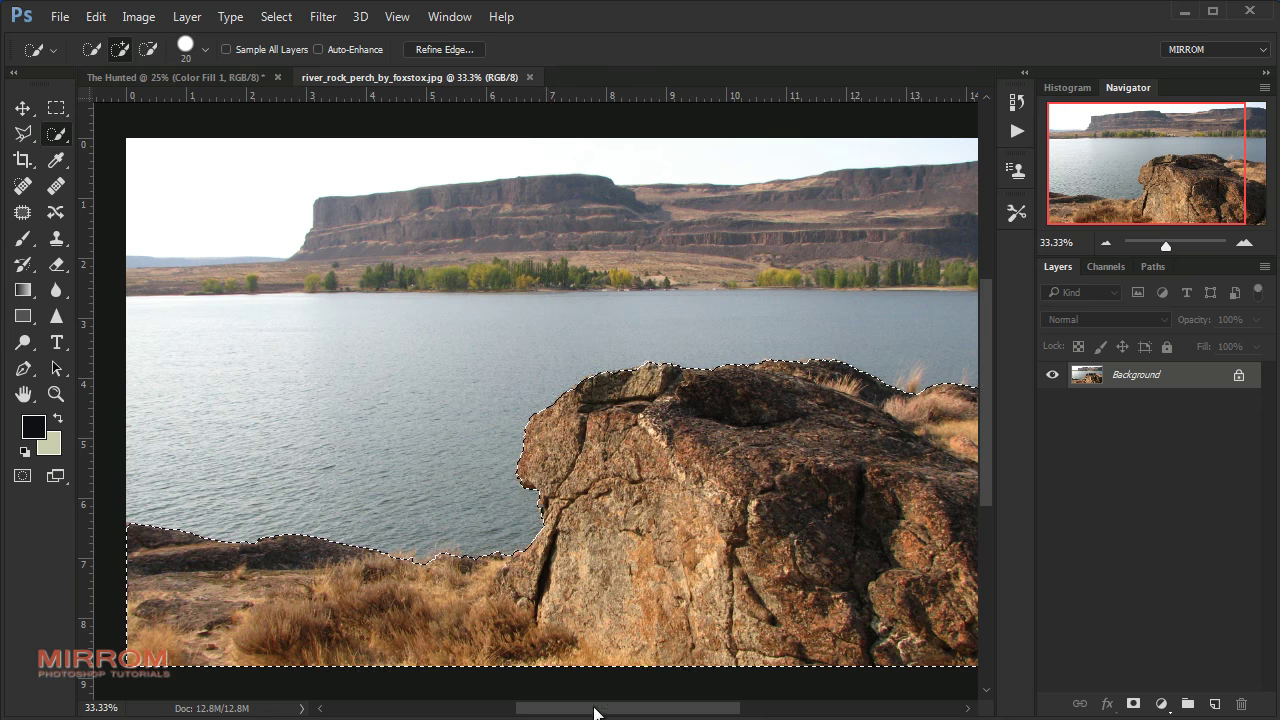
left_click_drag(594, 708, 638, 708)
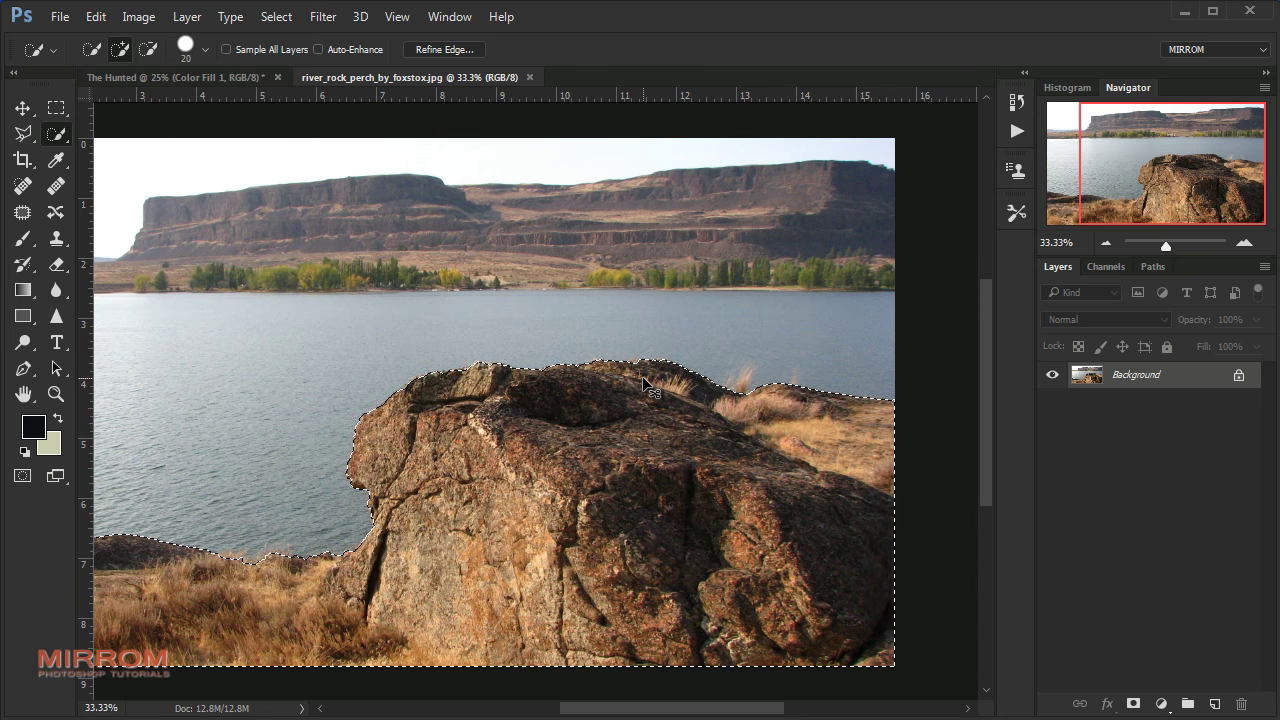
key("ctrl+0")
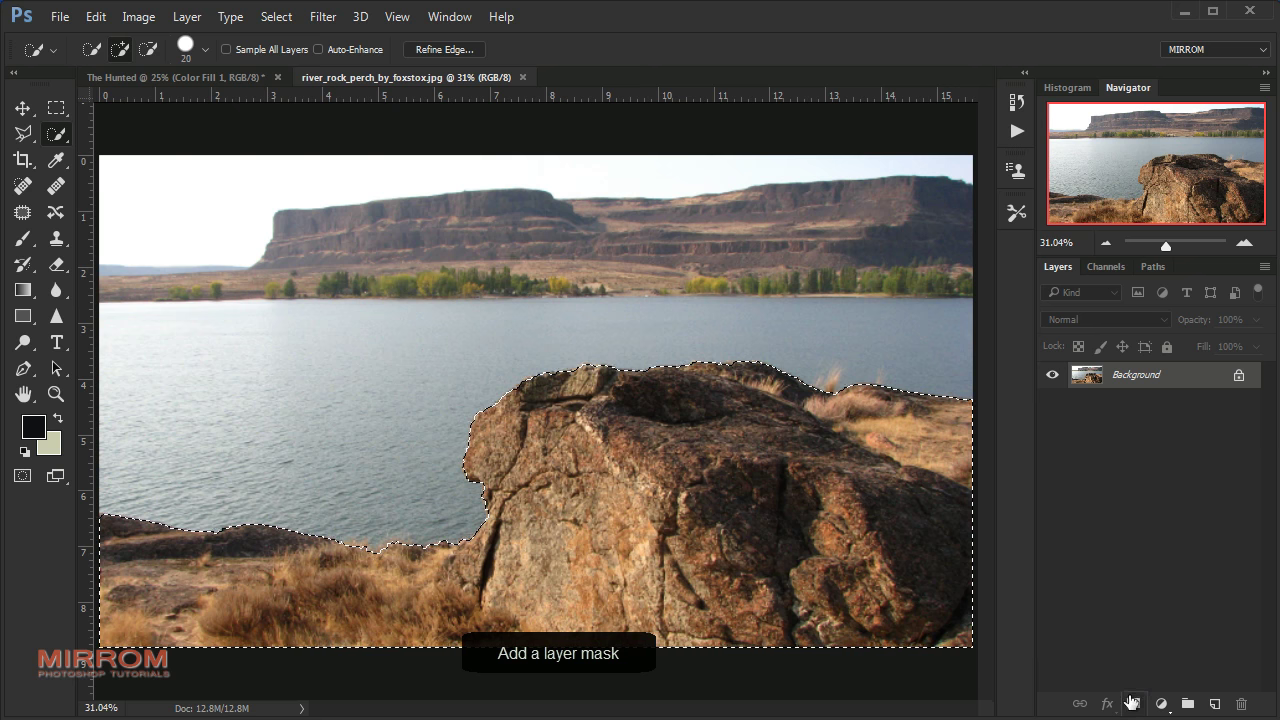
left_click(1133, 703)
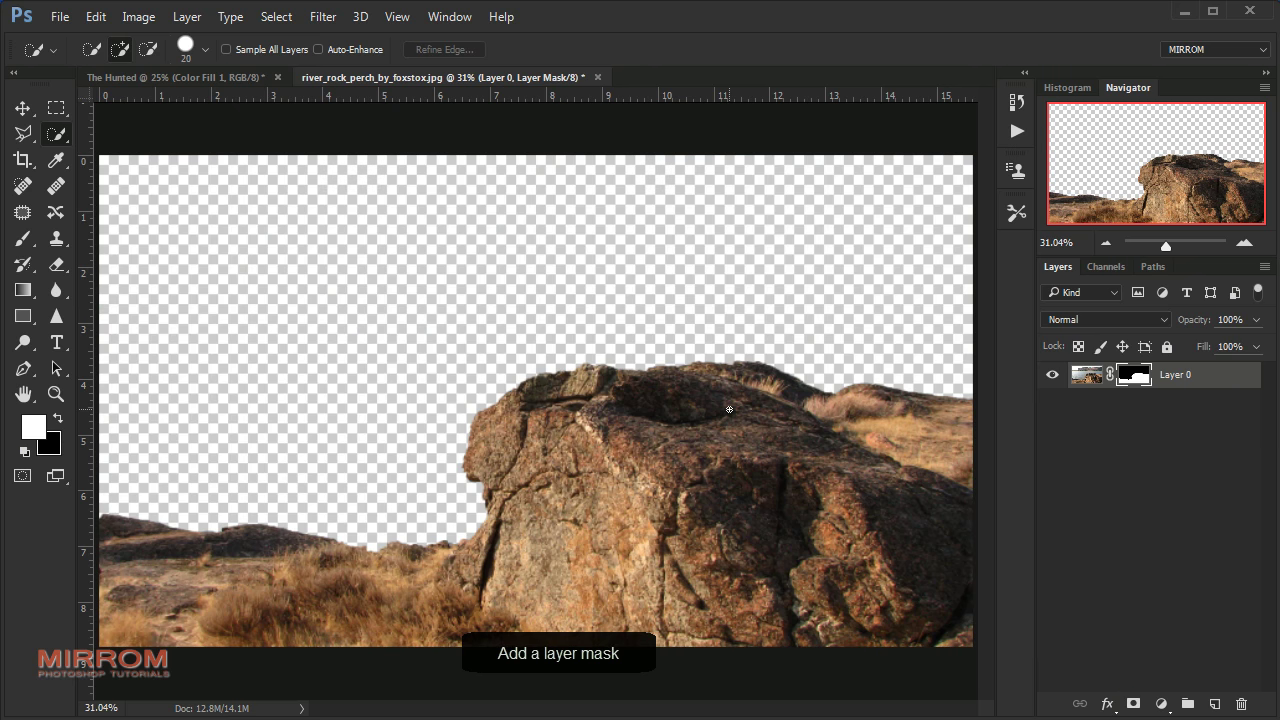
Move the masked rock layer into The Hunted and close the rock photo without saving
key("v")
mouse_move(693, 481)
left_mouse_down()
mouse_move(230, 82)
mouse_move(507, 366)
mouse_move(520, 492)
left_mouse_up()
left_click(580, 77)
left_click(634, 294)
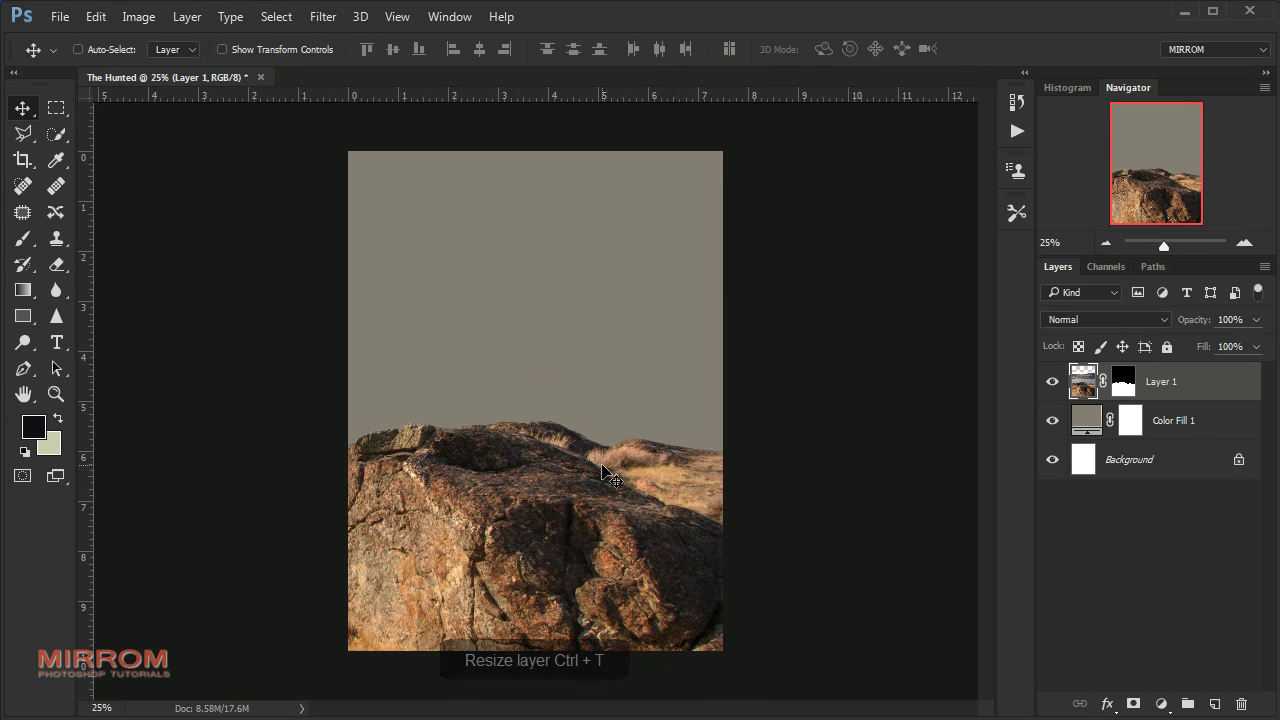
Scale the rock to about 72% and rest it along the canvas's bottom edge
key("ctrl+t")
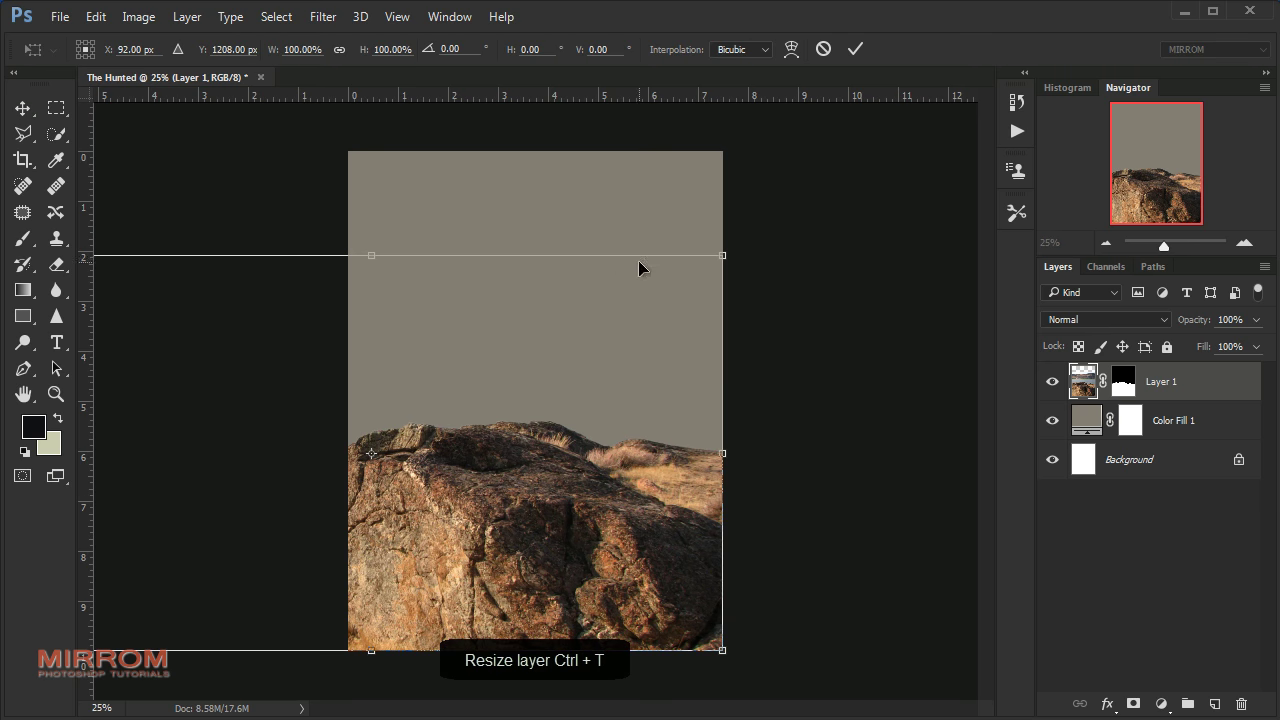
mouse_move(718, 254)
left_mouse_down()
mouse_move(193, 357)
mouse_move(217, 366)
left_mouse_up()
left_click_drag(649, 466, 646, 479)
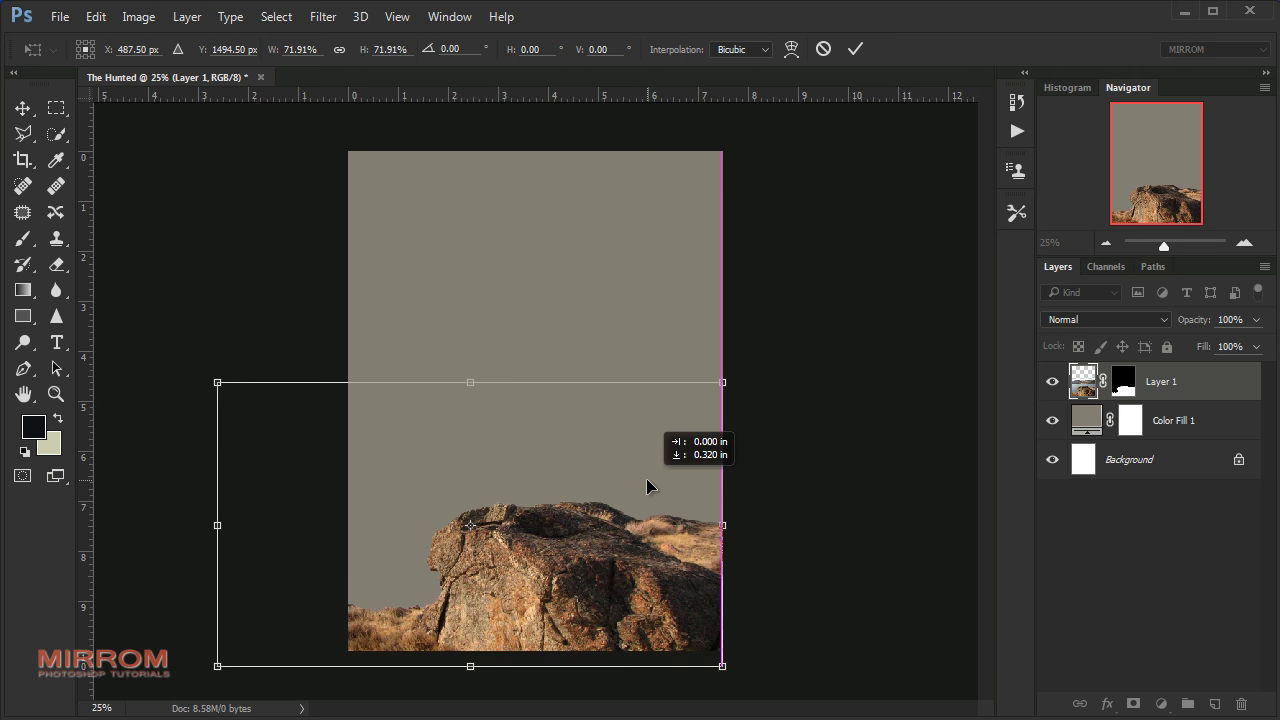
left_click_drag(471, 382, 471, 406)
key("Return")
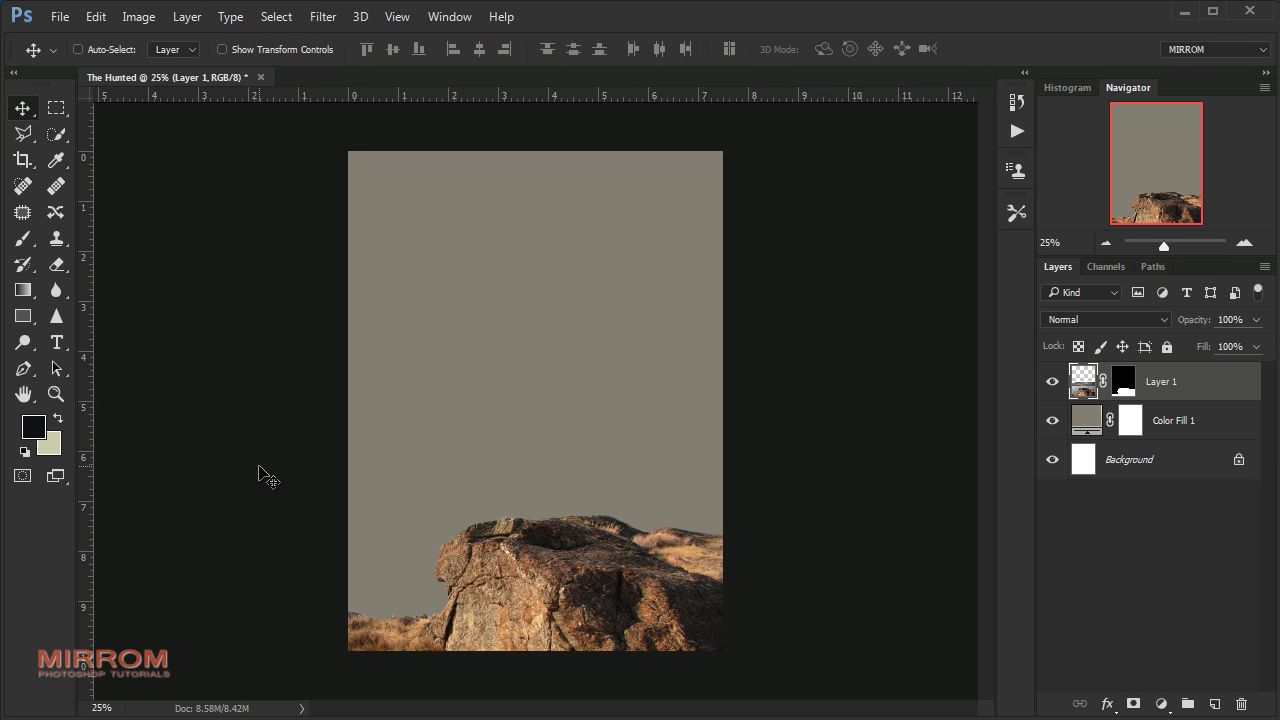
key("ctrl+t")
left_click_drag(452, 506, 449, 500)
key("Return")
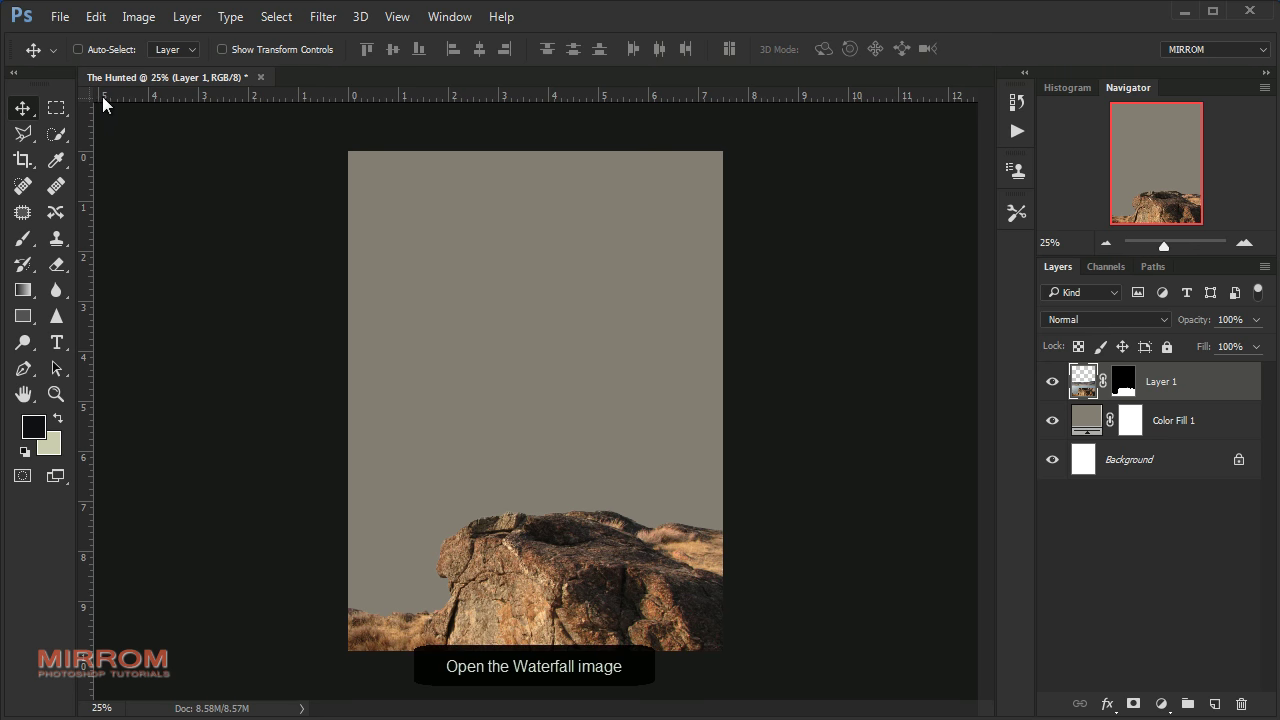
Bring the waterfall photo into The Hunted as Layer 2, placed beneath the rock
left_click(60, 16)
left_click(75, 52)
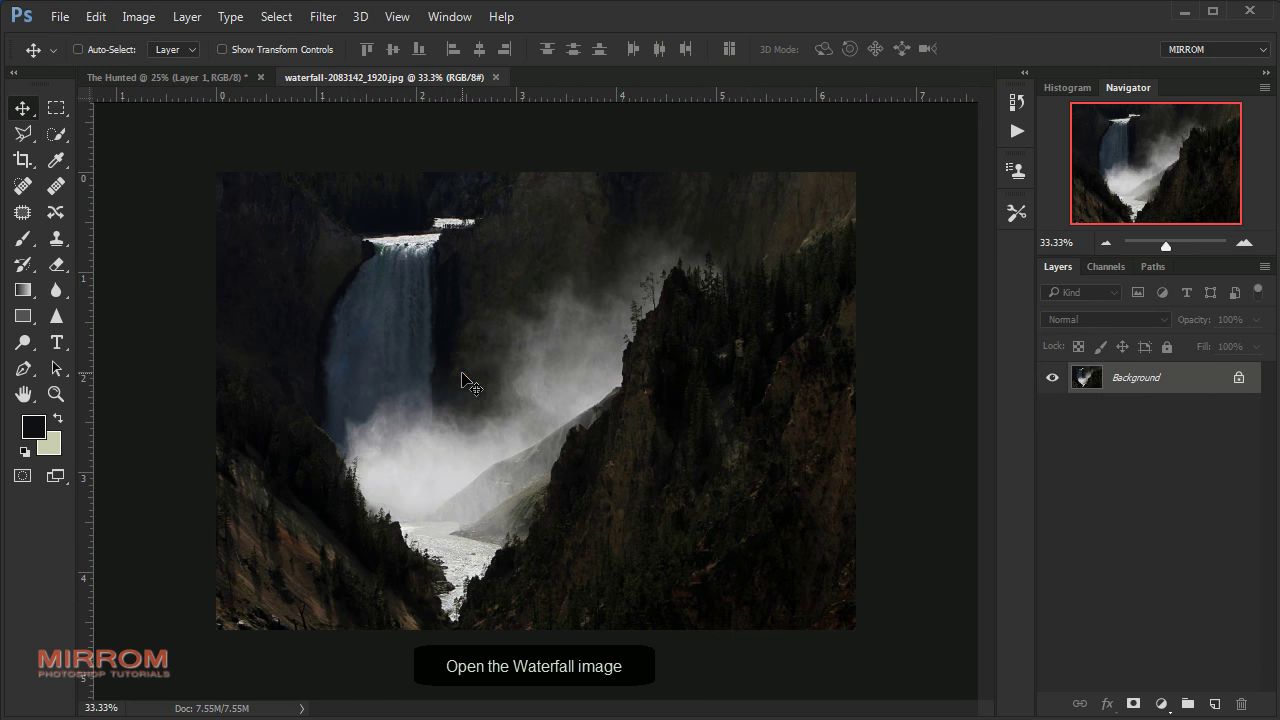
mouse_move(462, 373)
left_mouse_down()
mouse_move(495, 400)
mouse_move(497, 428)
left_mouse_up()
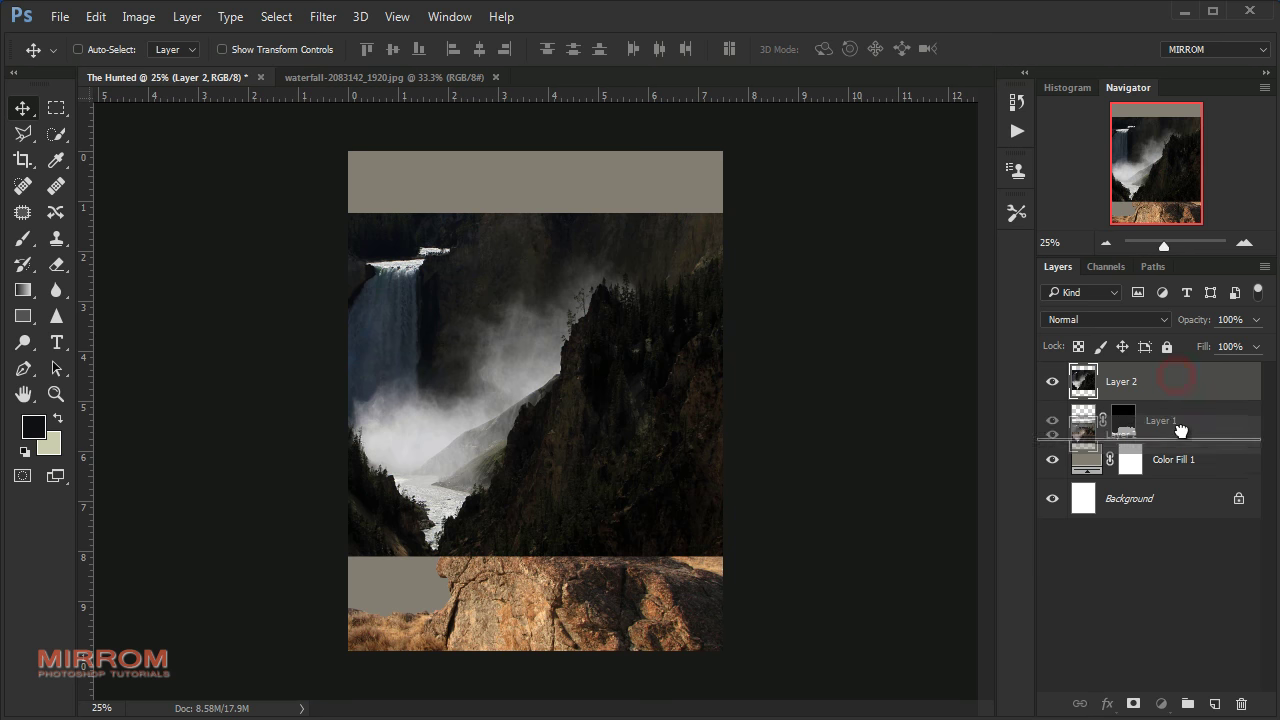
left_click_drag(1169, 405, 1061, 452)
left_click_drag(652, 418, 628, 455)
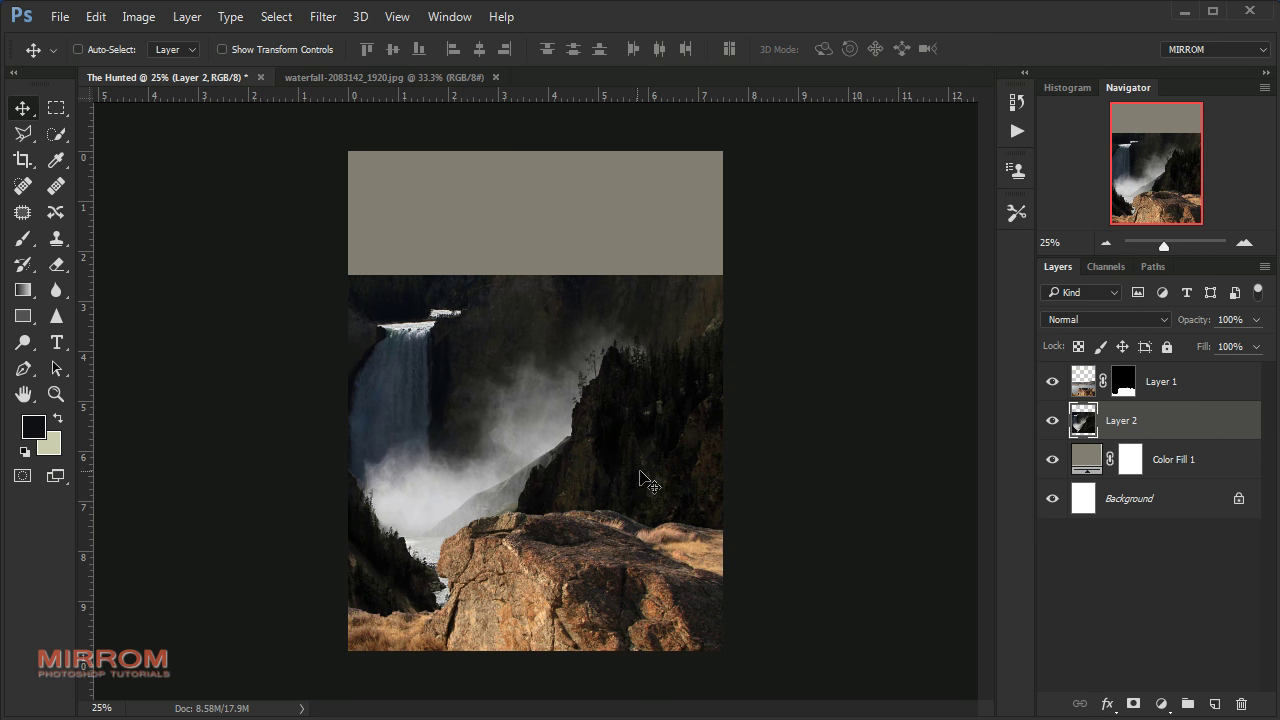
Stretch the waterfall to 121.54% height and 88.75% width
key("ctrl+t")
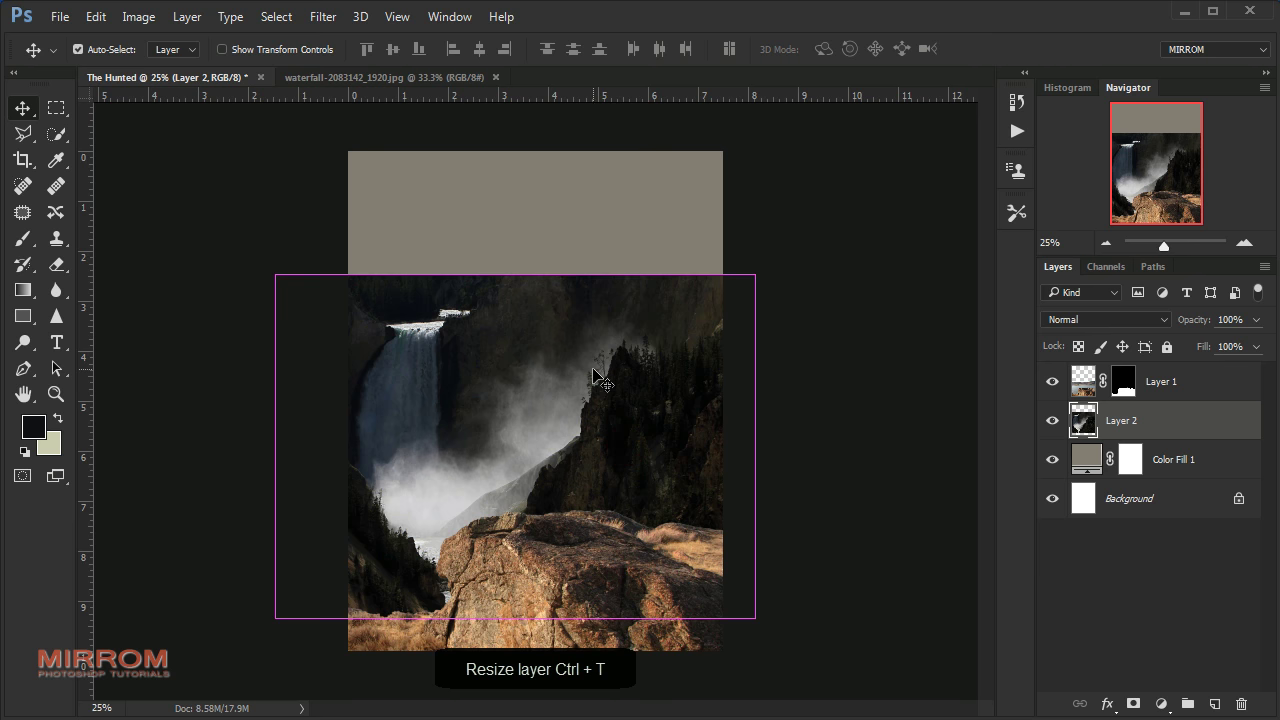
mouse_move(516, 274)
left_mouse_down()
mouse_move(514, 180)
mouse_move(514, 201)
left_mouse_up()
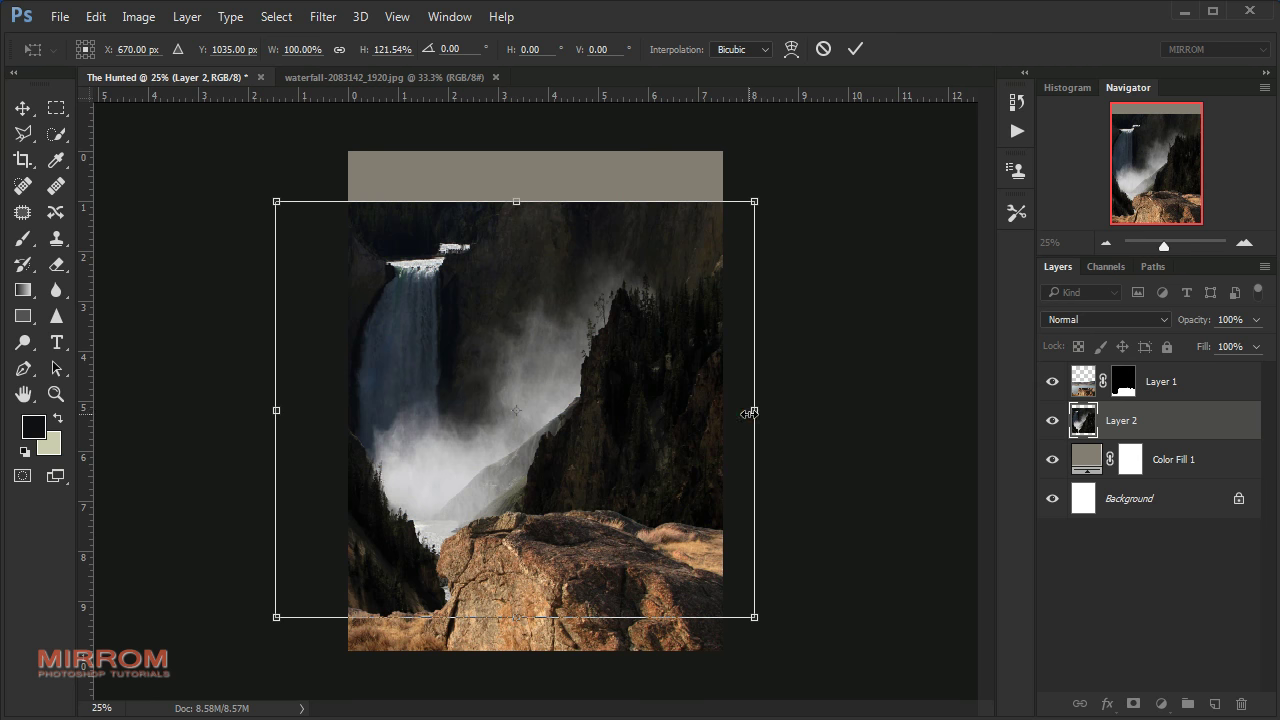
left_click_drag(748, 413, 734, 410)
left_click_drag(277, 426, 309, 429)
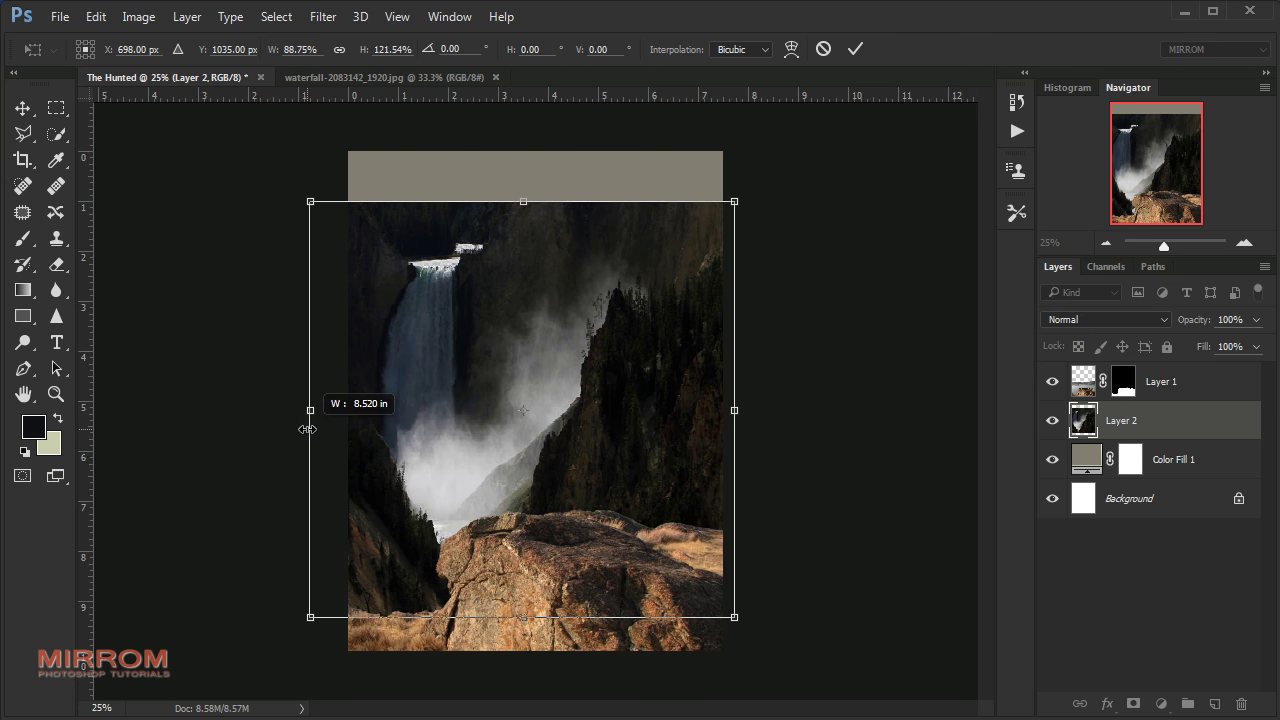
key("Return")
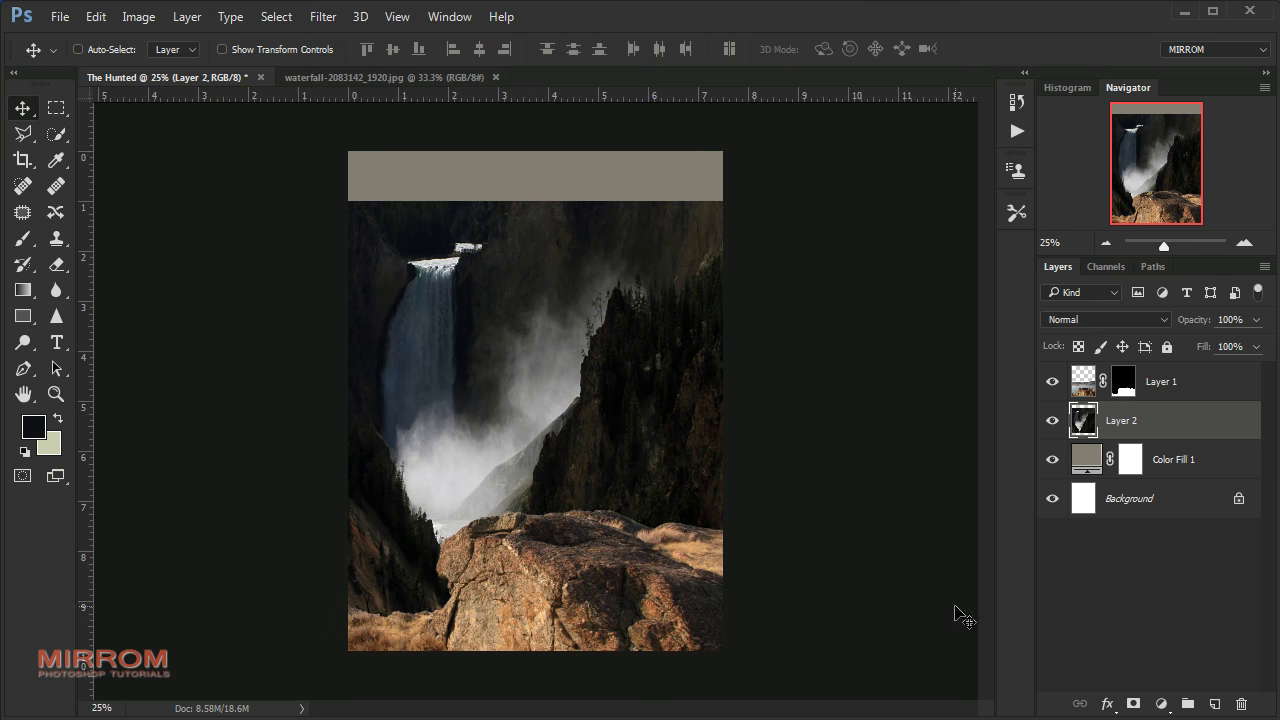
Rename Layer 2 to Waterfall and Layer 1 to Rock
double_click(1121, 422)
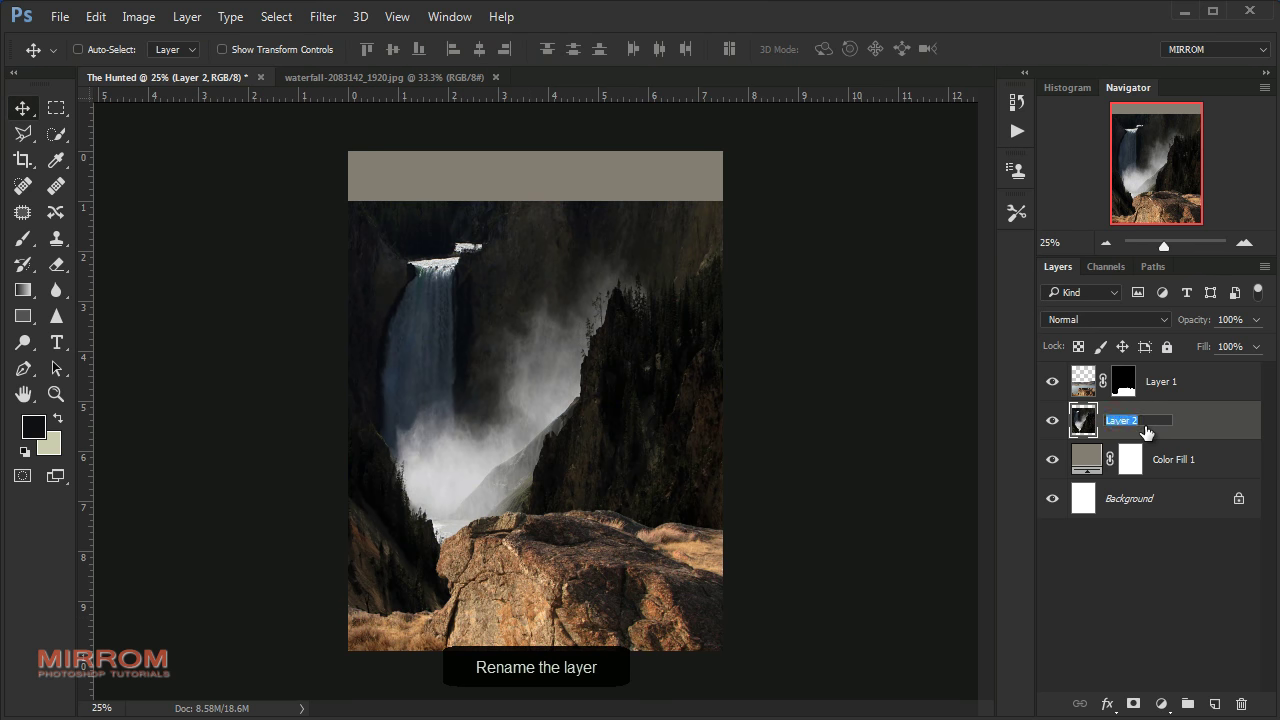
type("Waterfall")
key("Return")
double_click(1163, 381)
type("Rock")
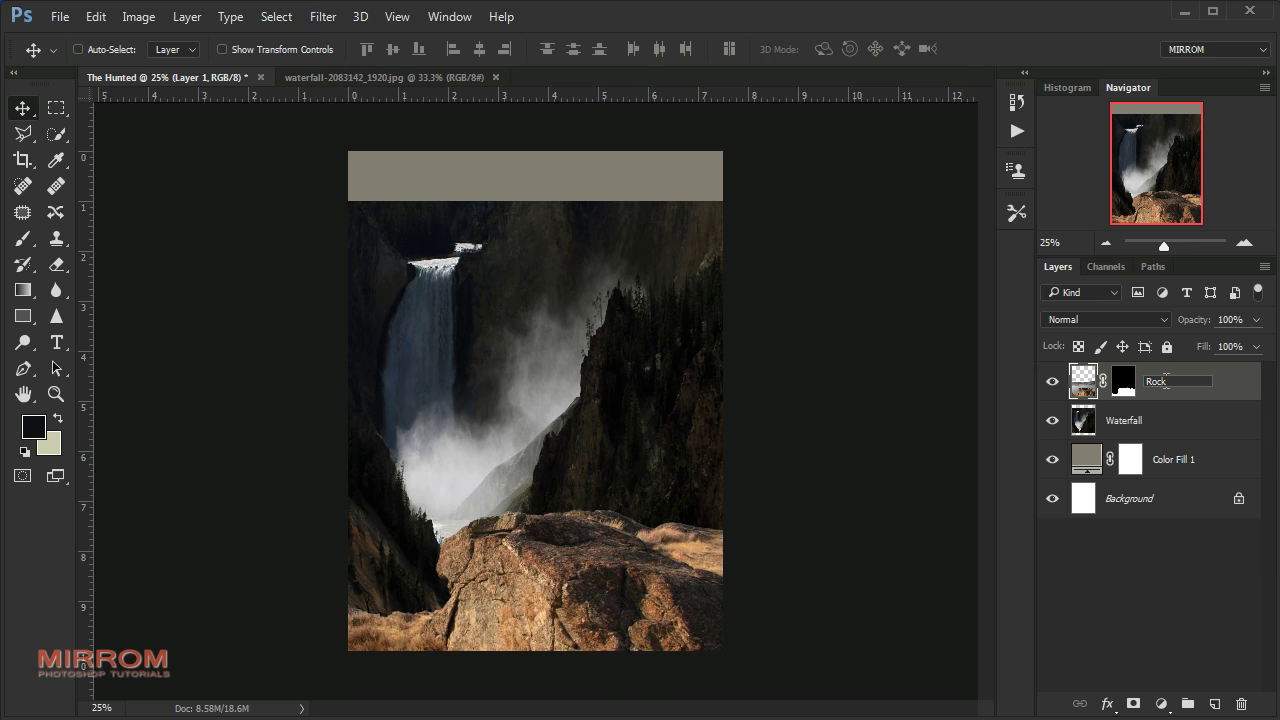
key("Return")
Add a layer mask to Waterfall and set up a linear Black, White gradient
left_click(1167, 424)
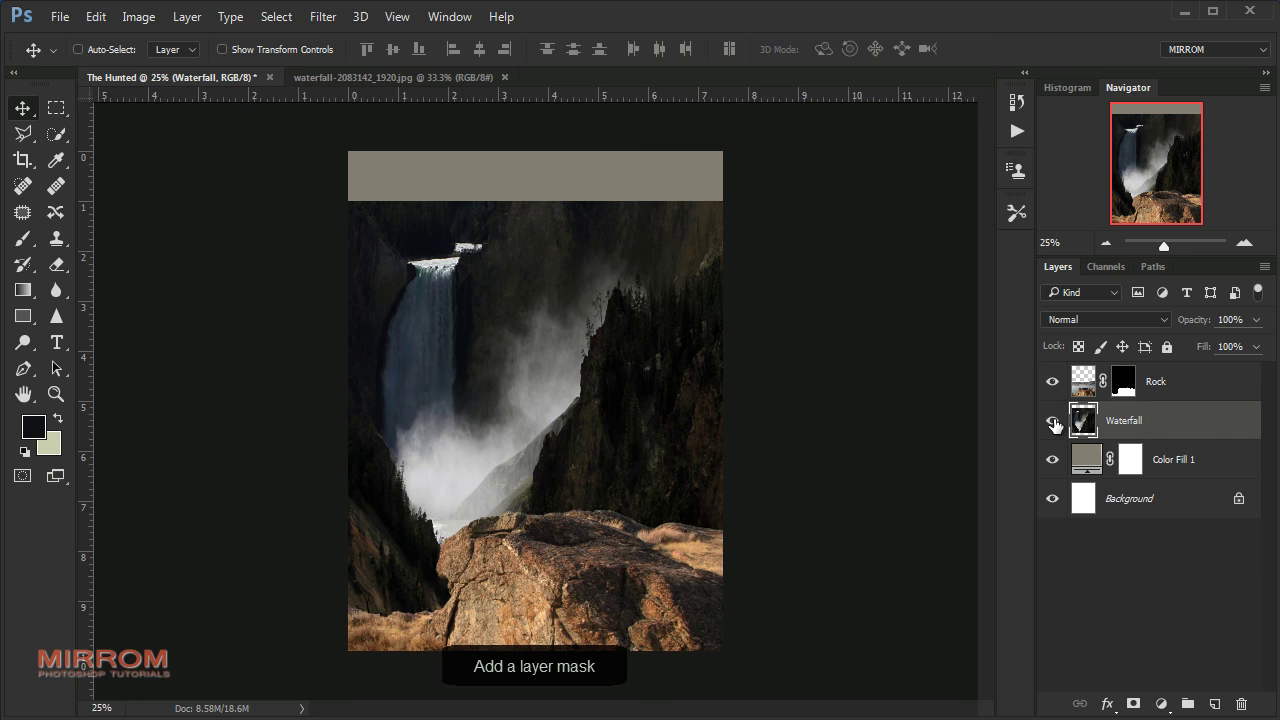
left_click(1126, 702)
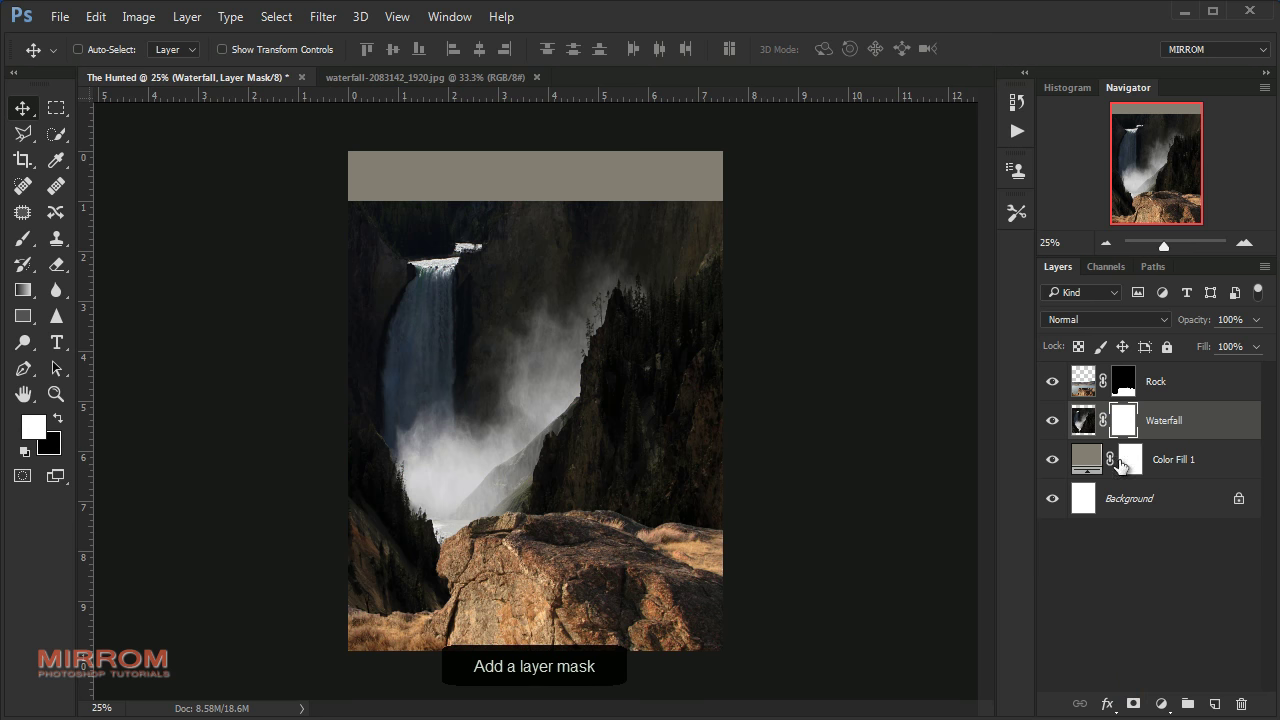
left_click(57, 418)
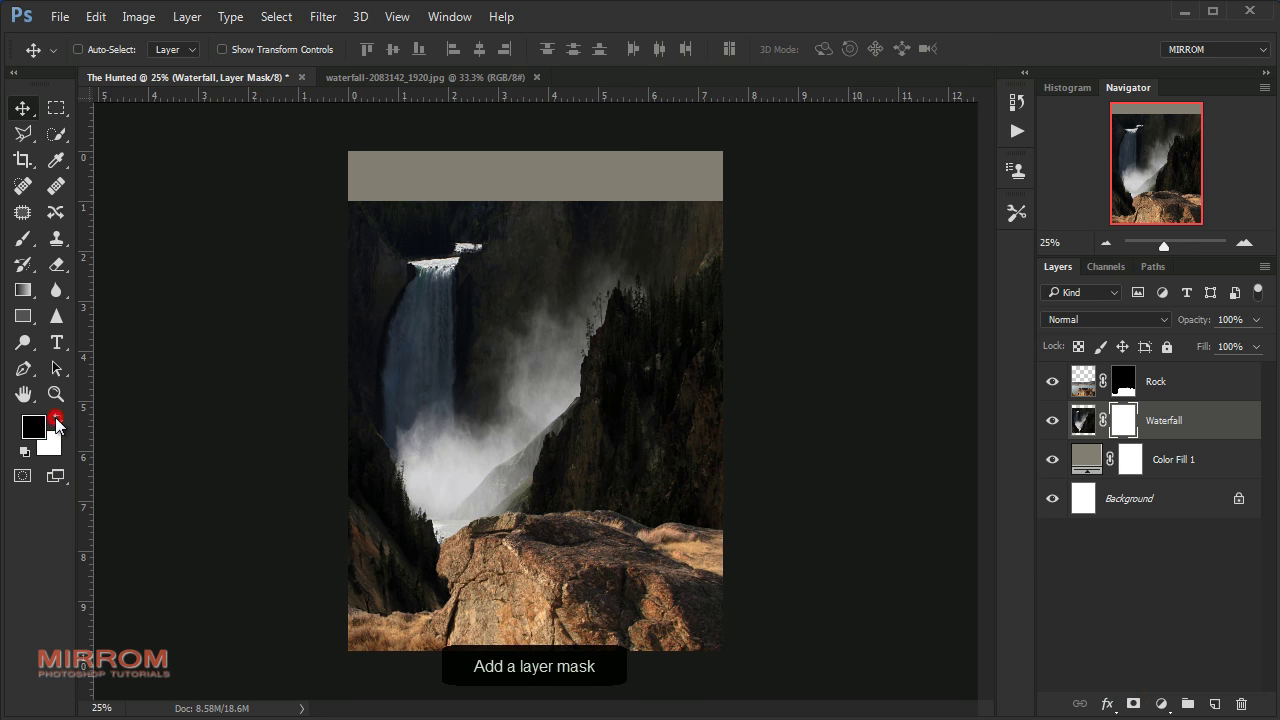
left_click(22, 290)
left_click(78, 290)
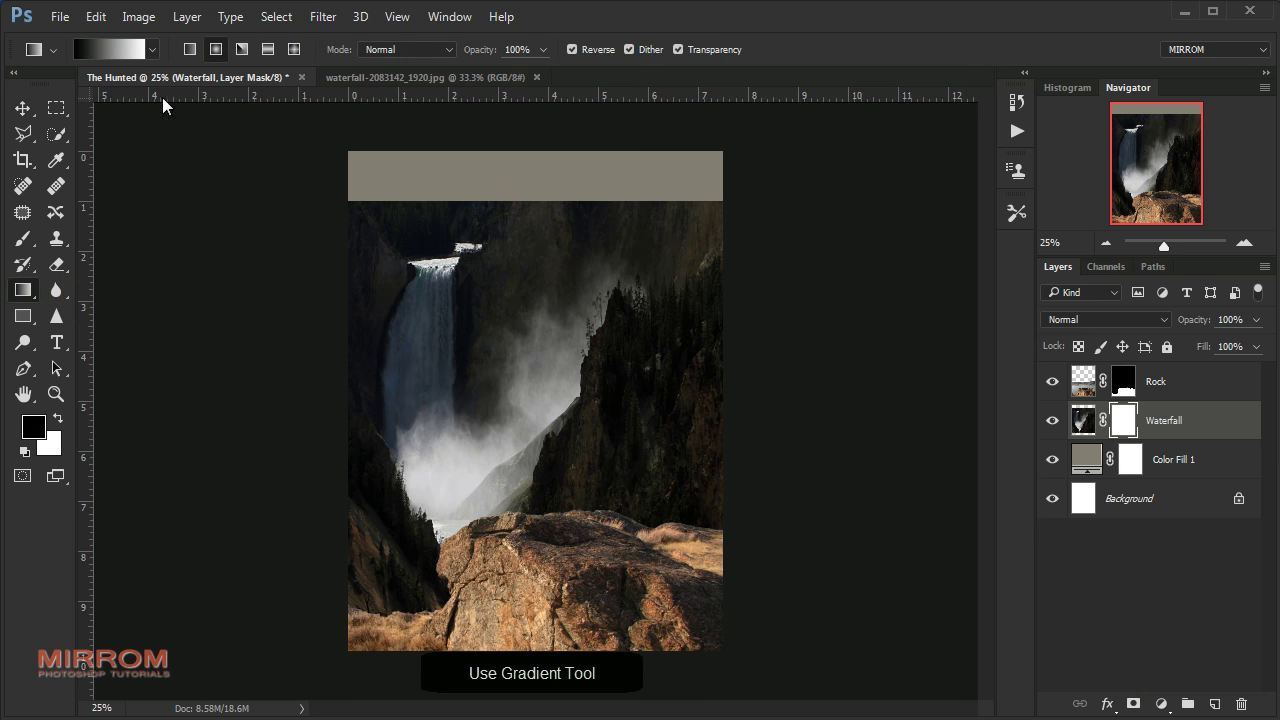
left_click(187, 55)
left_click(125, 57)
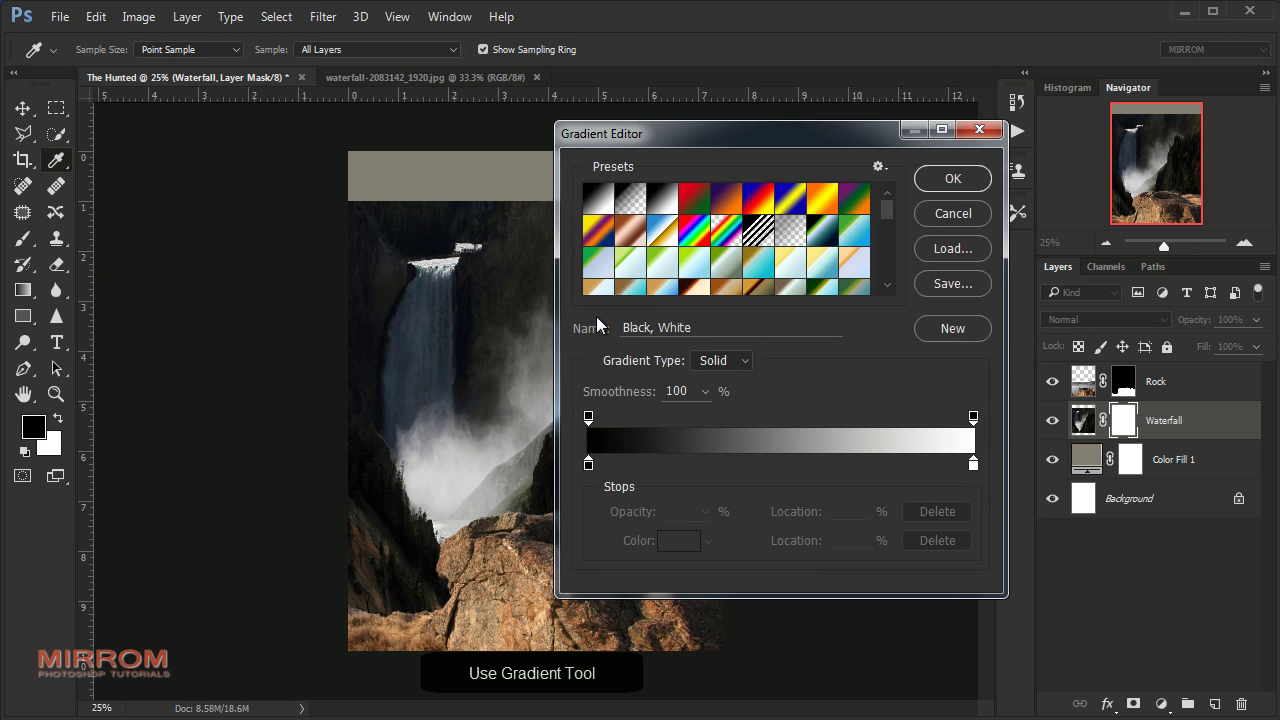
left_click(952, 177)
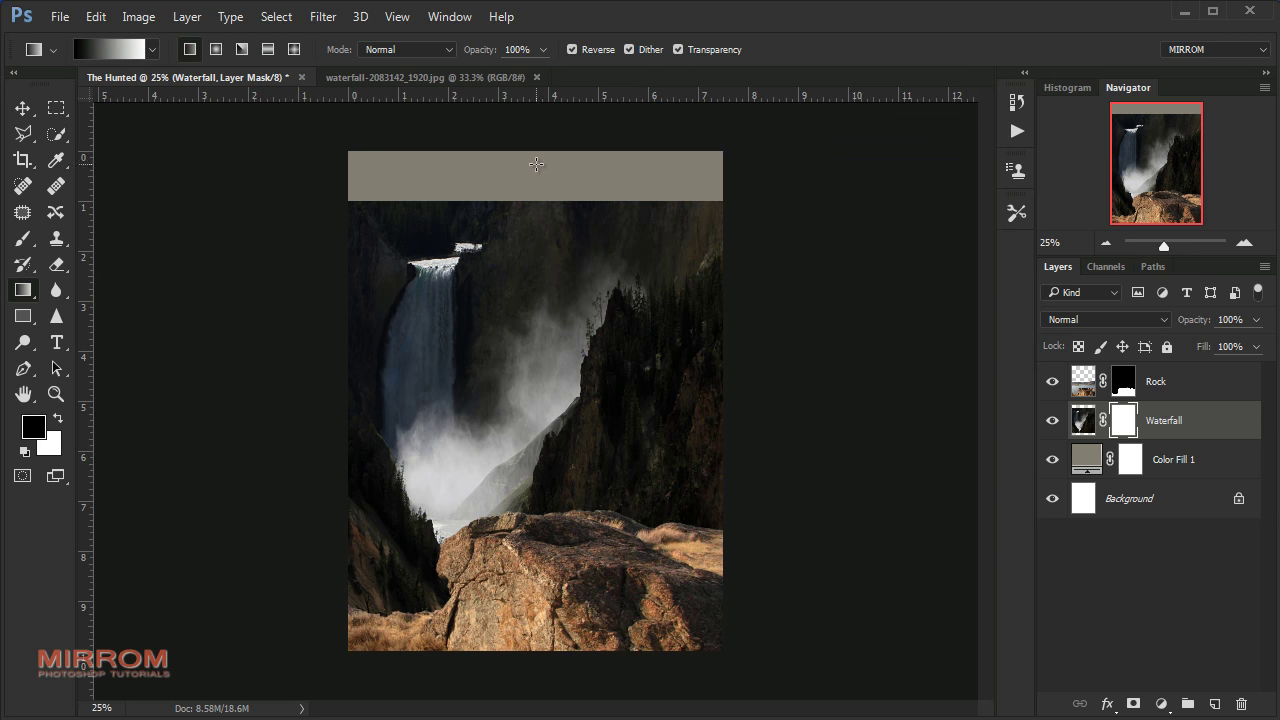
Draw a top-down gradient on the Waterfall mask with Reverse off, fading the top
left_click_drag(538, 225, 538, 232)
key("ctrl+z")
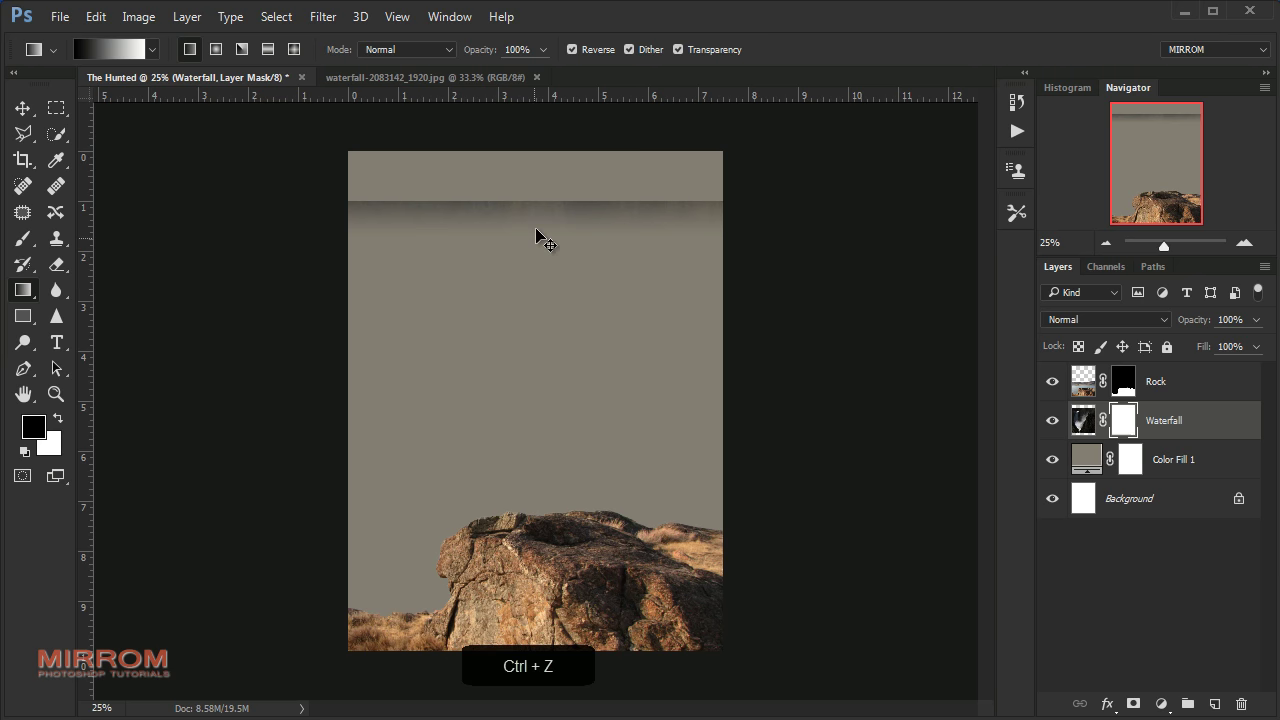
left_click(573, 49)
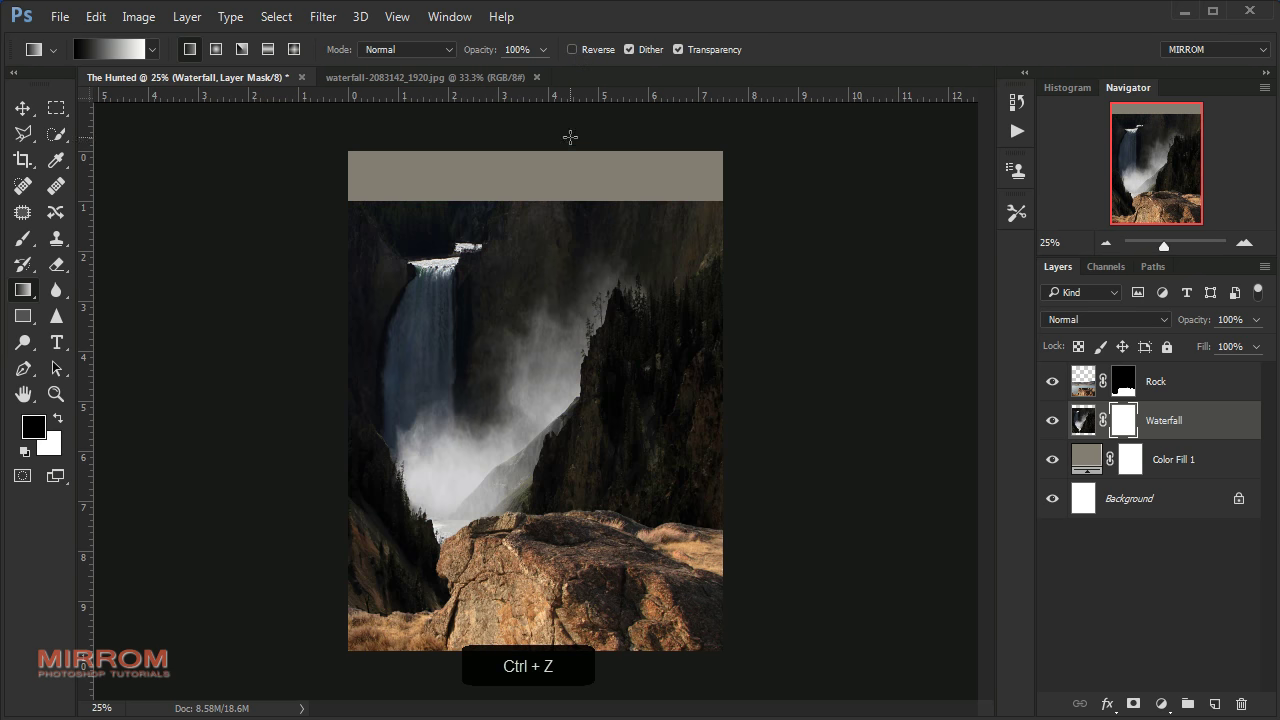
left_click_drag(570, 133, 566, 257)
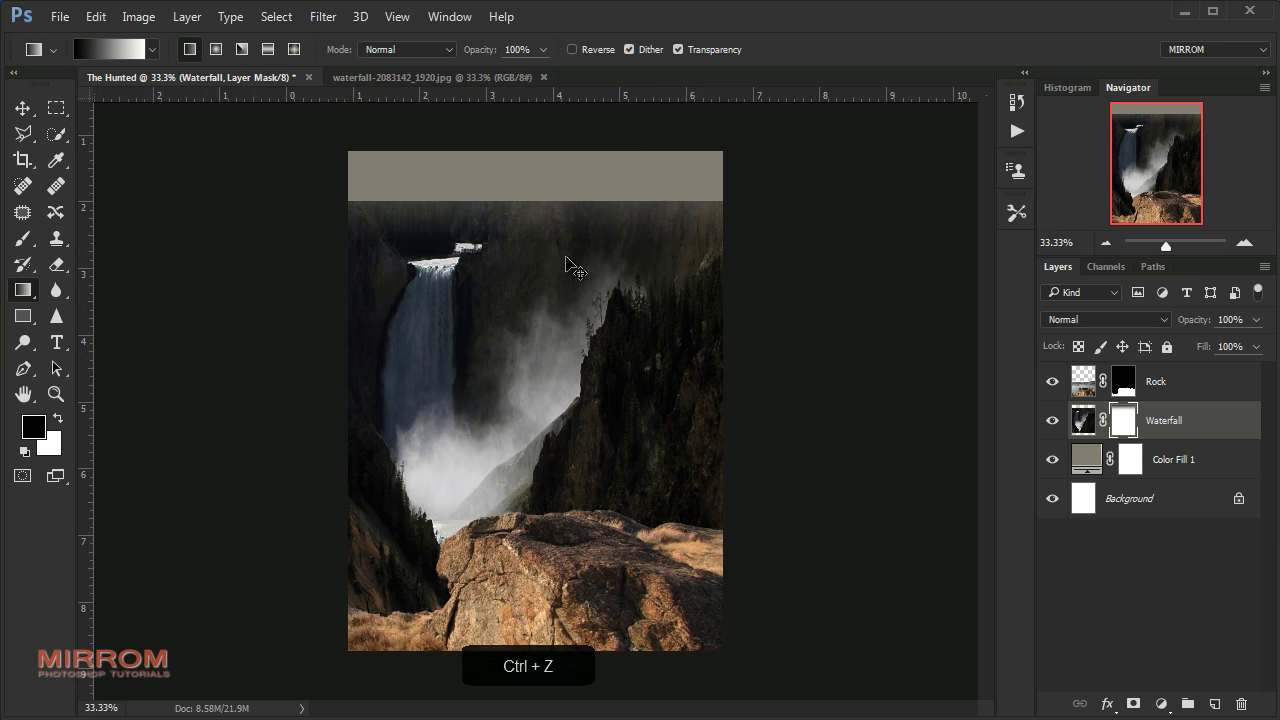
Layer several 84%-opacity gradients over the canyon top, then reset gradient opacity to 100%
scroll(566, 258, "up", 1)
scroll(564, 253, "up", 2)
scroll(589, 169, "up", 1)
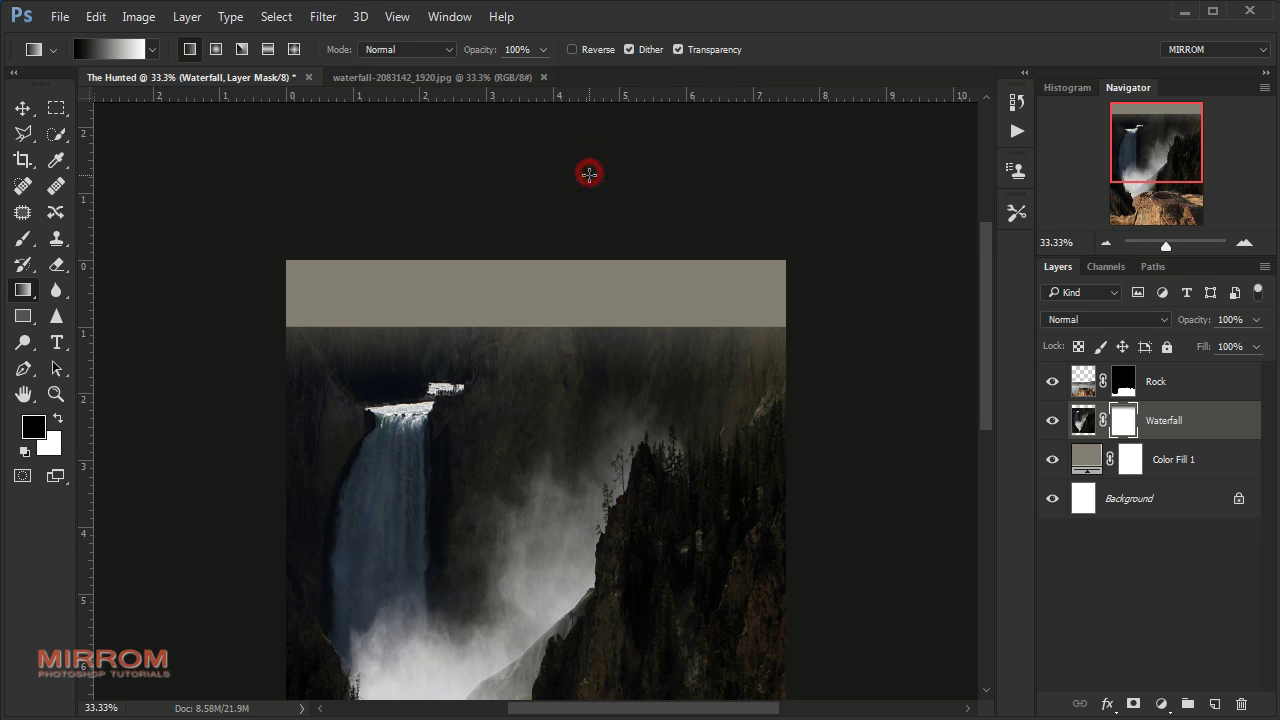
key("8")
key("4")
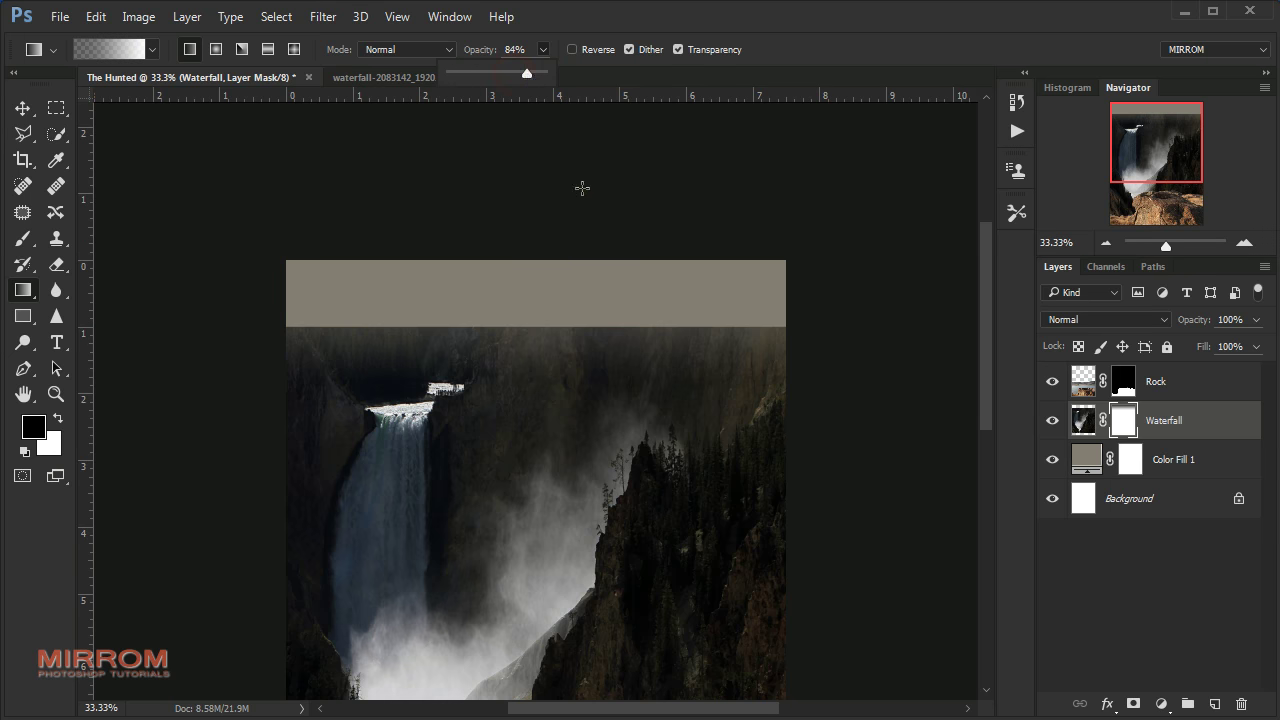
left_click_drag(590, 158, 588, 462)
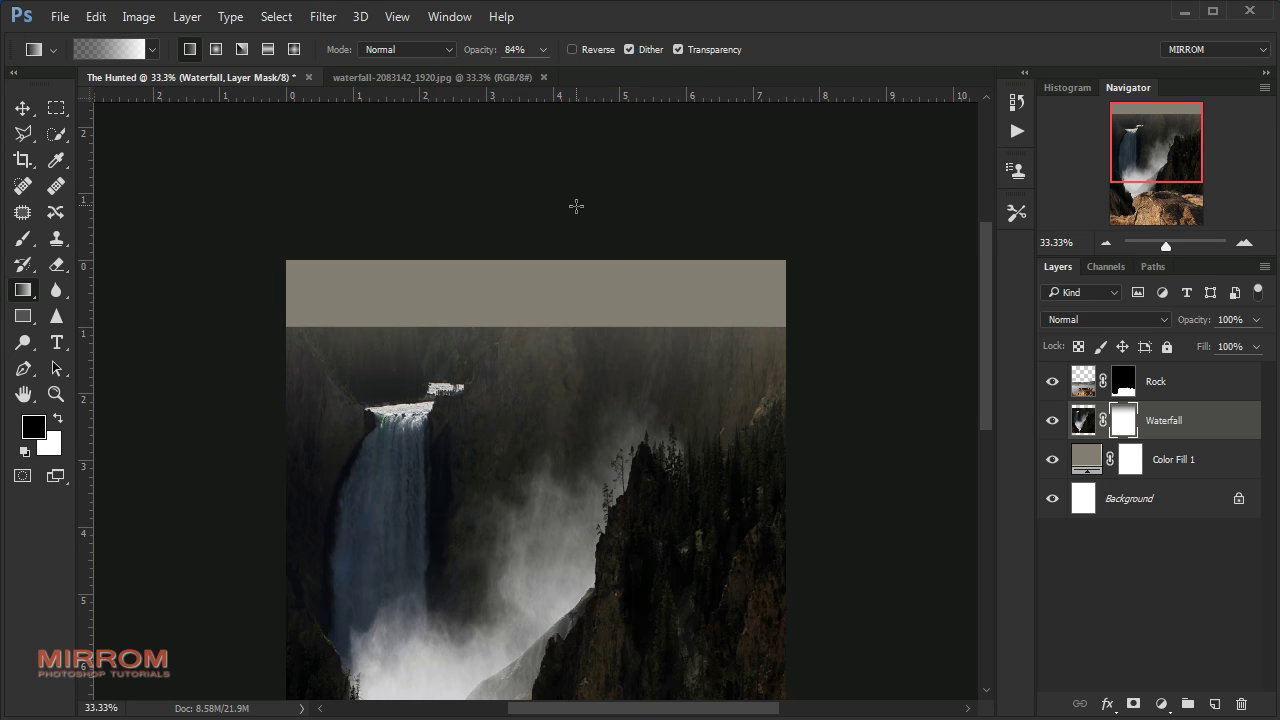
left_click_drag(572, 320, 572, 325)
mouse_move(577, 160)
left_mouse_down()
mouse_move(566, 492)
mouse_move(607, 491)
left_mouse_up()
left_click_drag(634, 171, 634, 520)
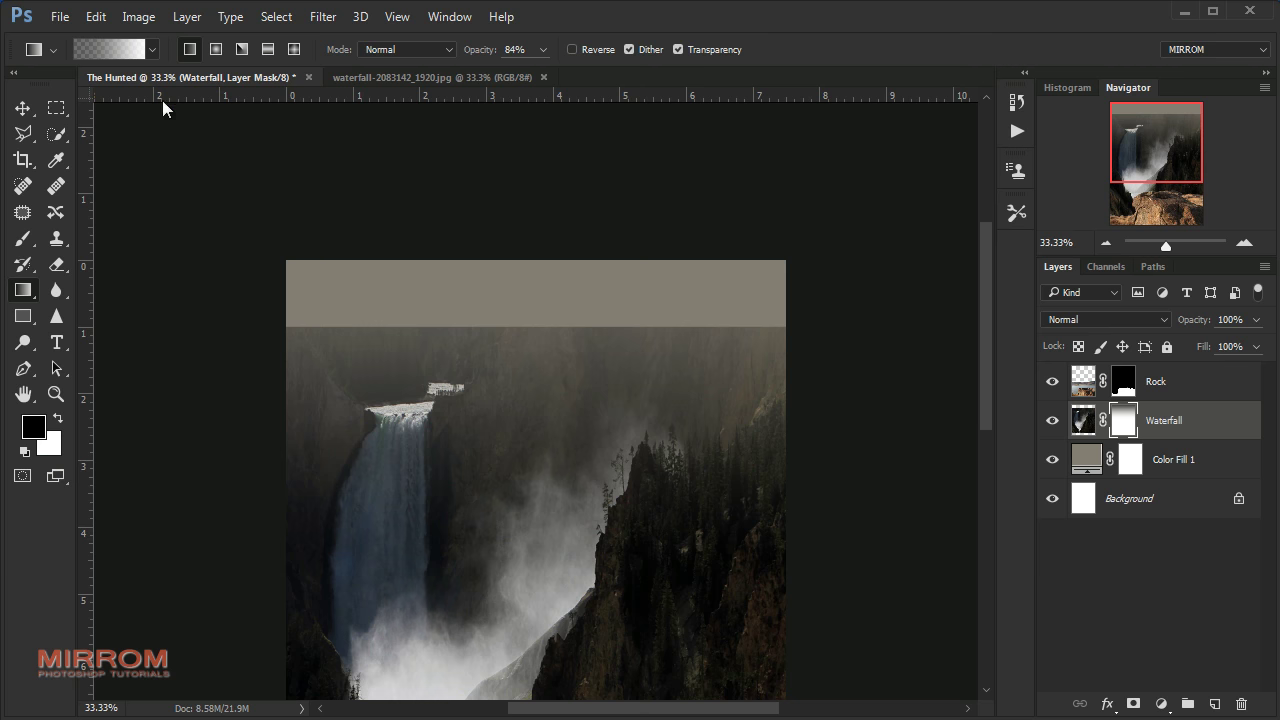
left_click_drag(480, 49, 500, 49)
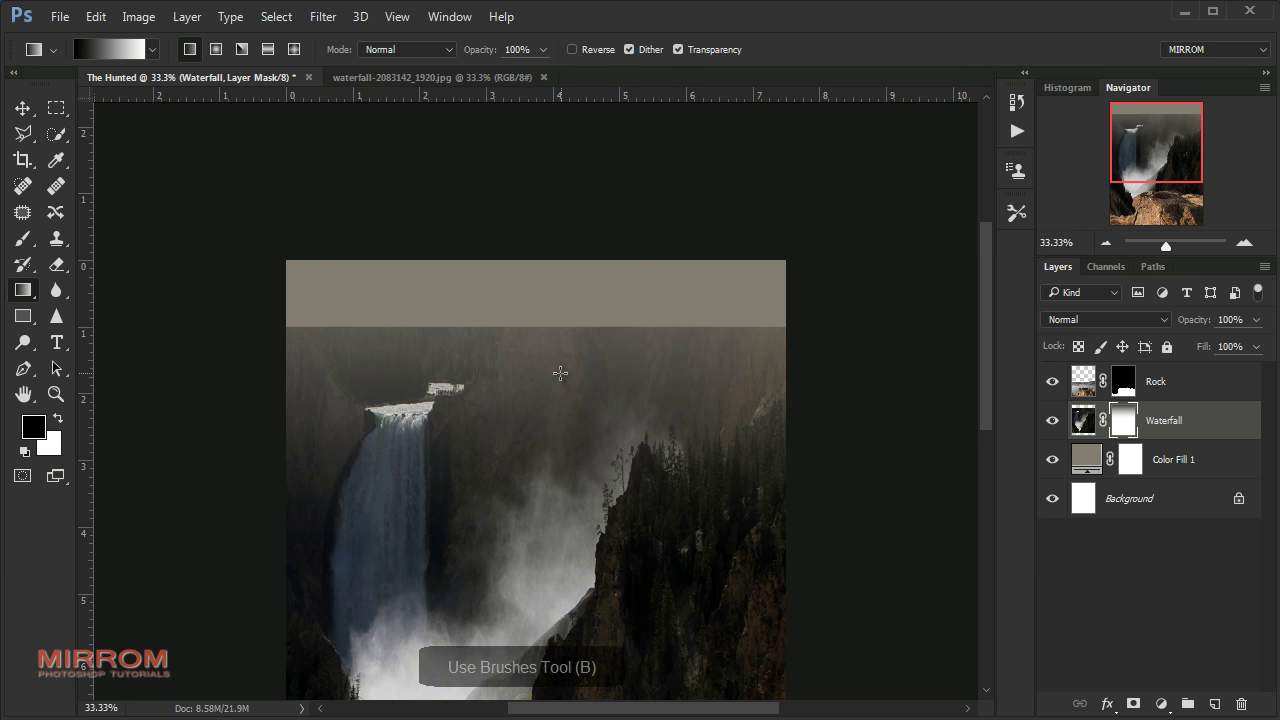
Paint black across the Waterfall mask's top band with a 600 px brush
left_click(23, 238)
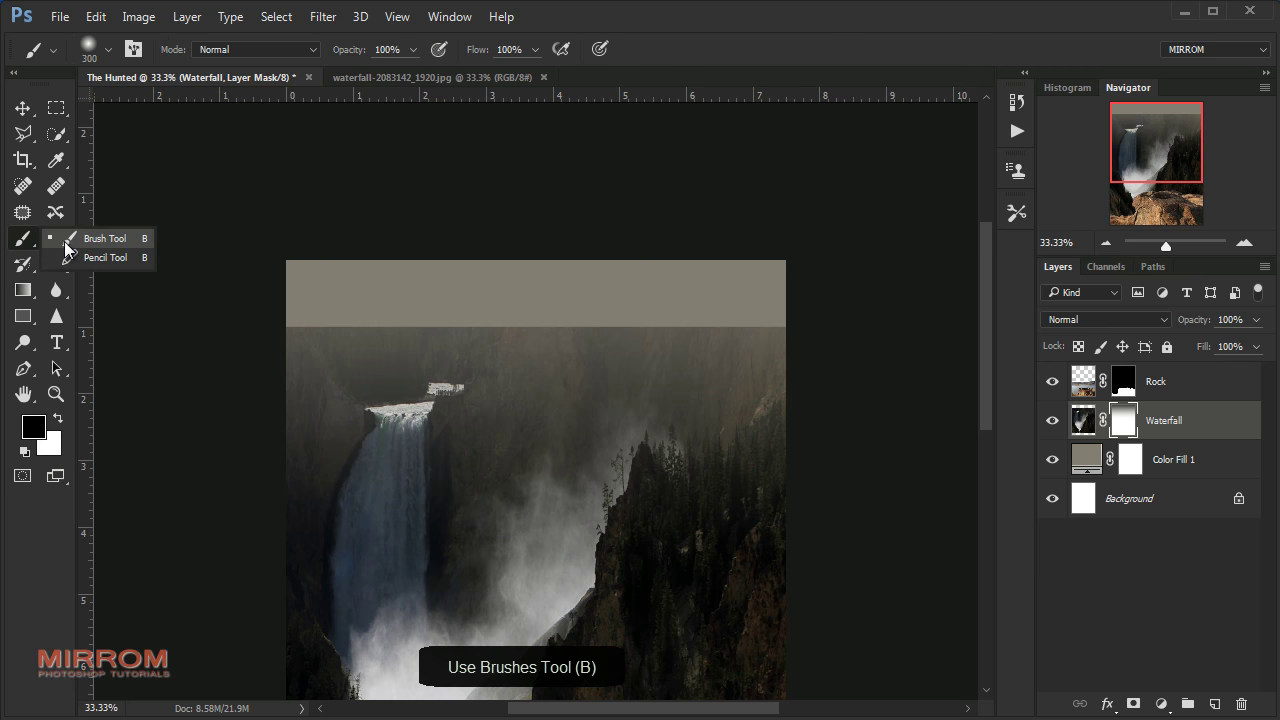
left_click(65, 243)
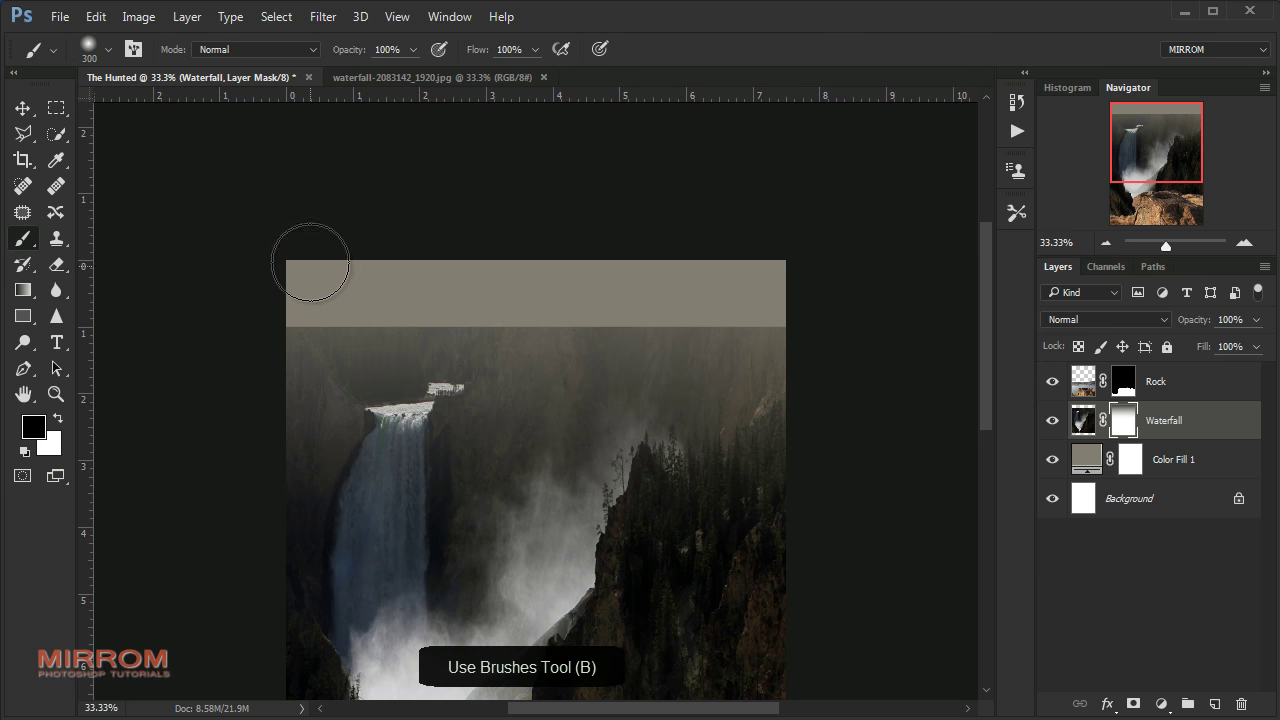
key("bracketright")
key("bracketright")
key("bracketright")
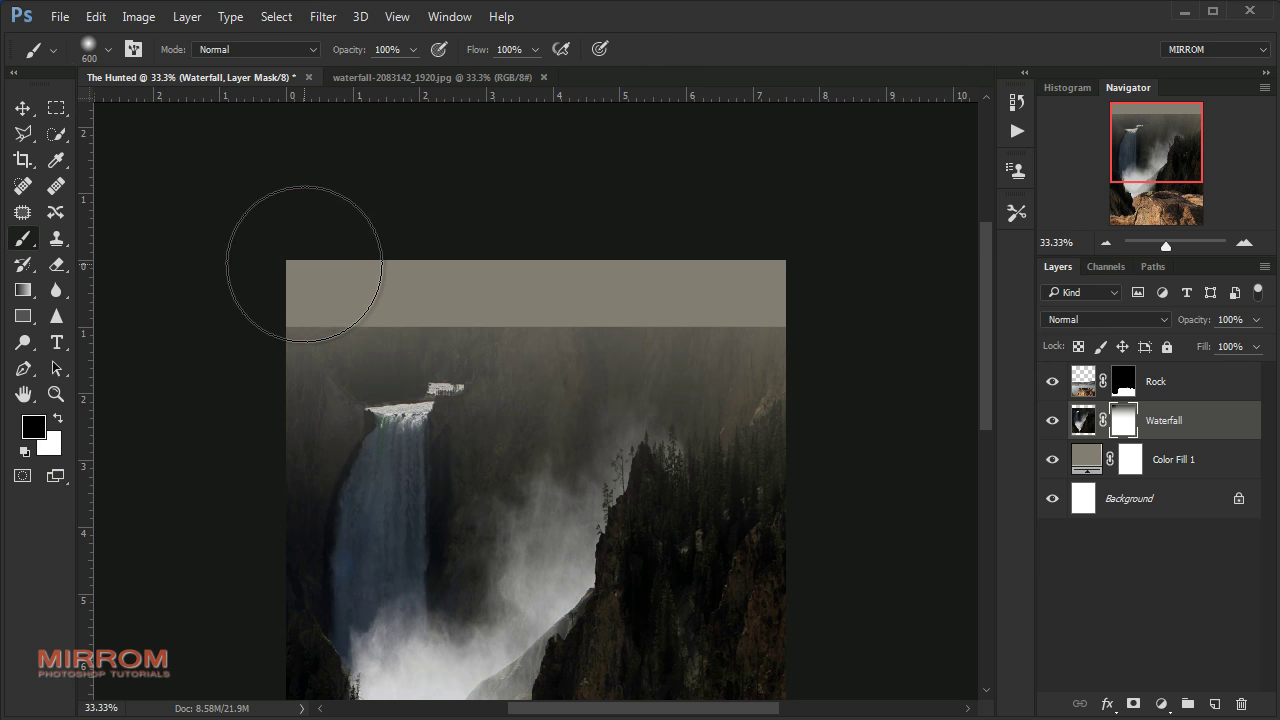
left_click_drag(304, 264, 415, 275)
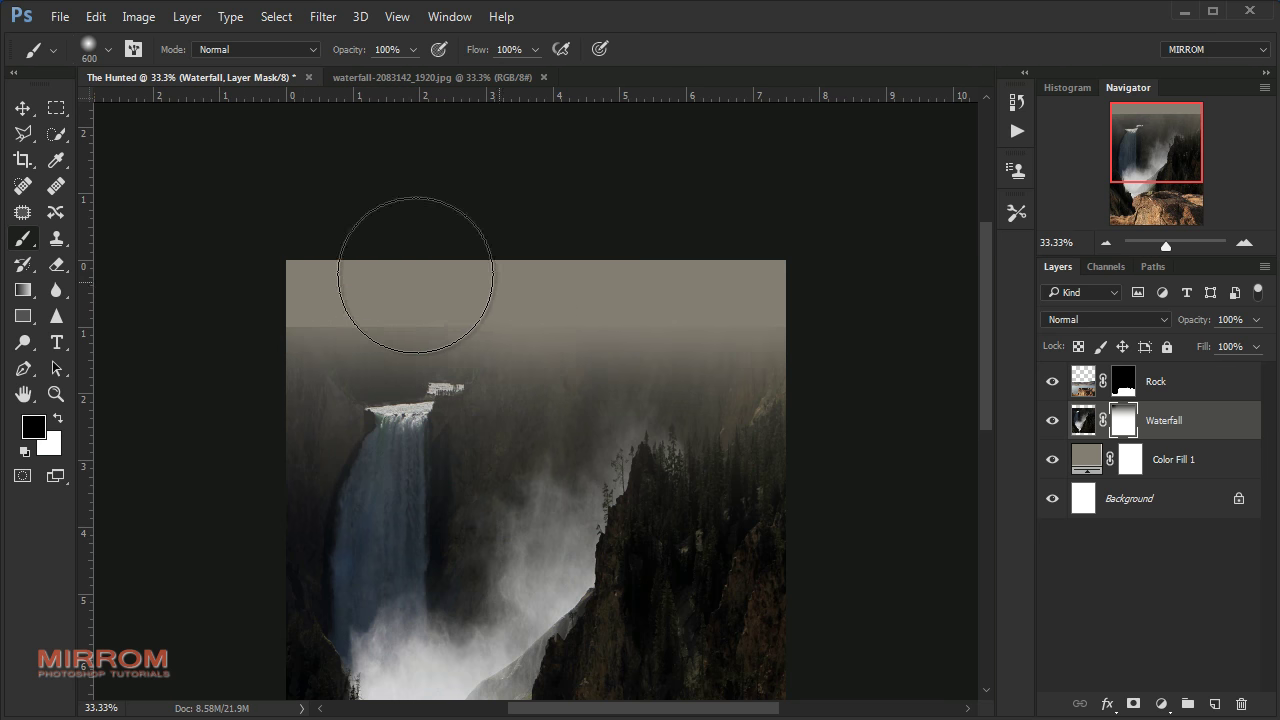
left_click_drag(280, 234, 804, 244)
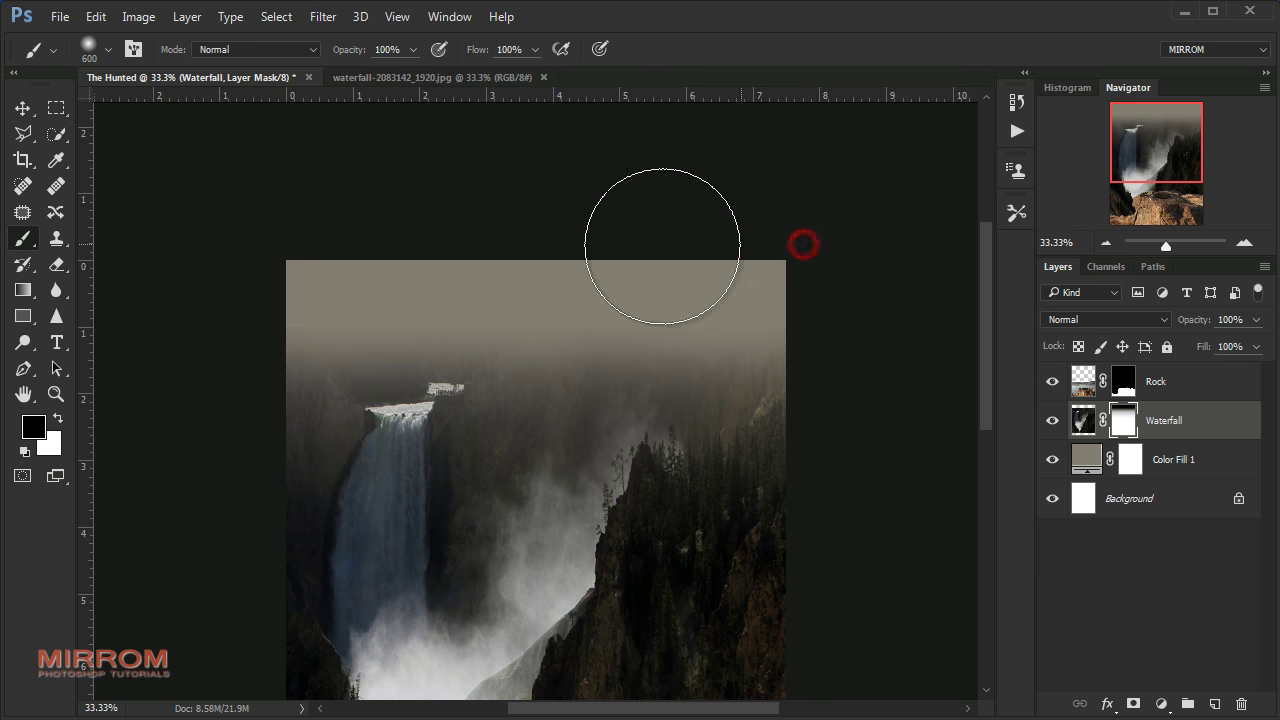
left_click_drag(300, 265, 810, 264)
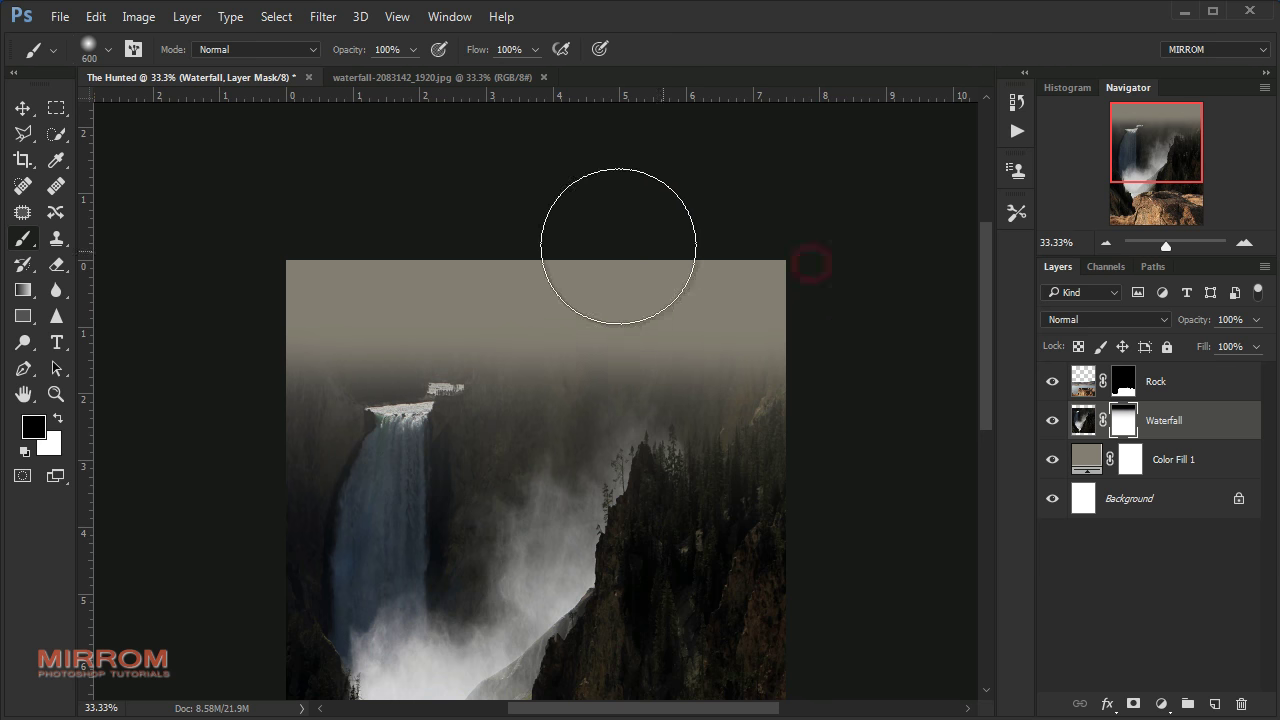
Brush soft fog across the whole top at 77% opacity and 1000 px, then fit the image on screen
left_click(166, 211)
left_click(413, 49)
left_click_drag(417, 71, 391, 70)
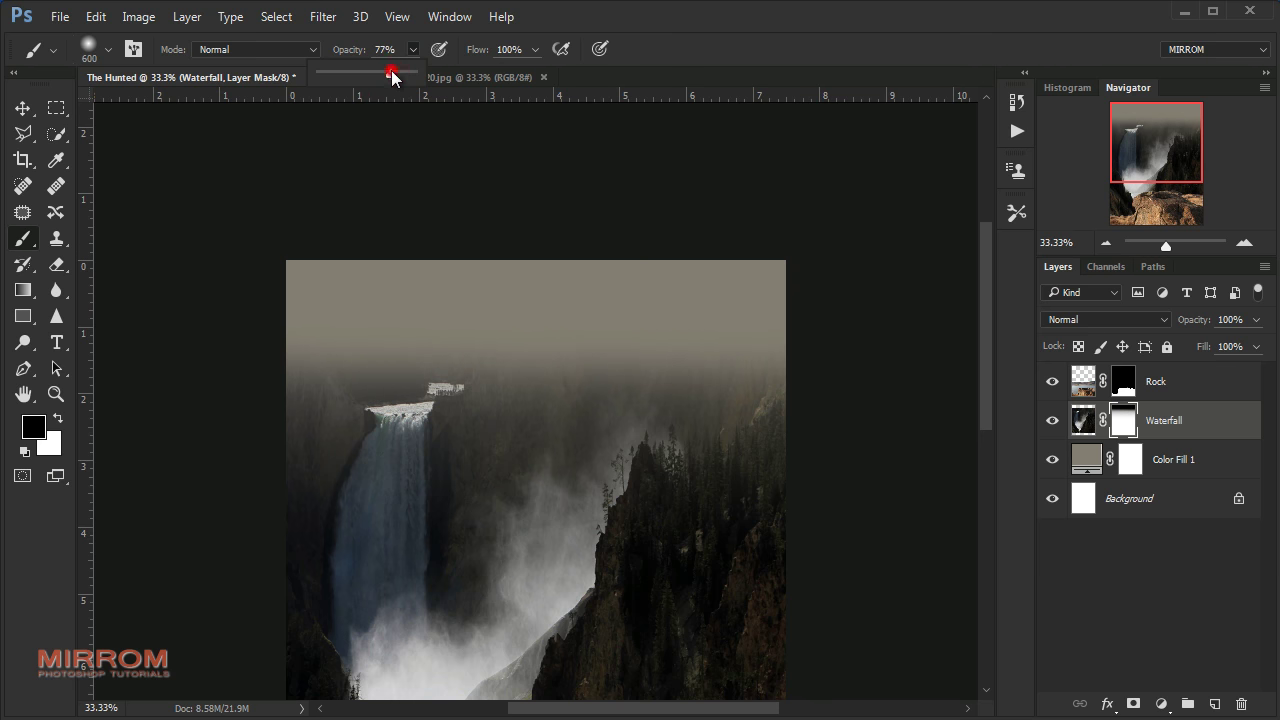
key("bracketright")
key("bracketright")
key("bracketright")
key("bracketright")
left_click(321, 262)
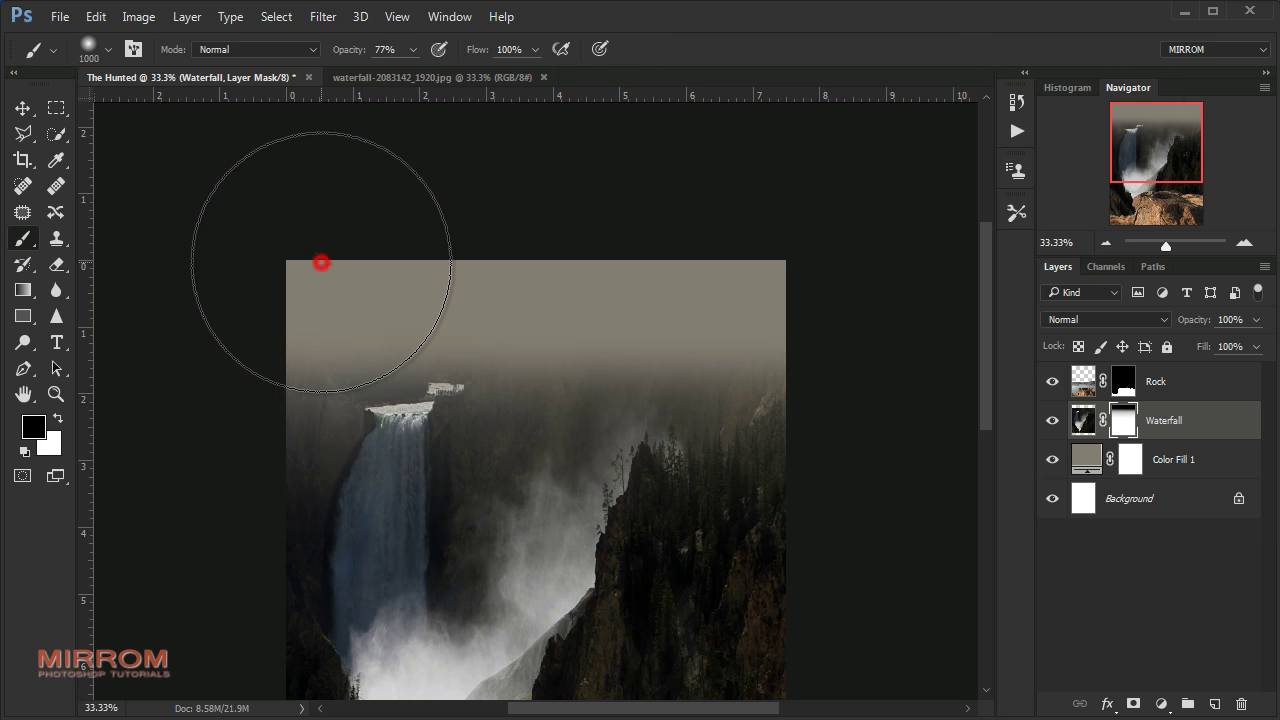
left_click_drag(321, 262, 800, 285)
key("v")
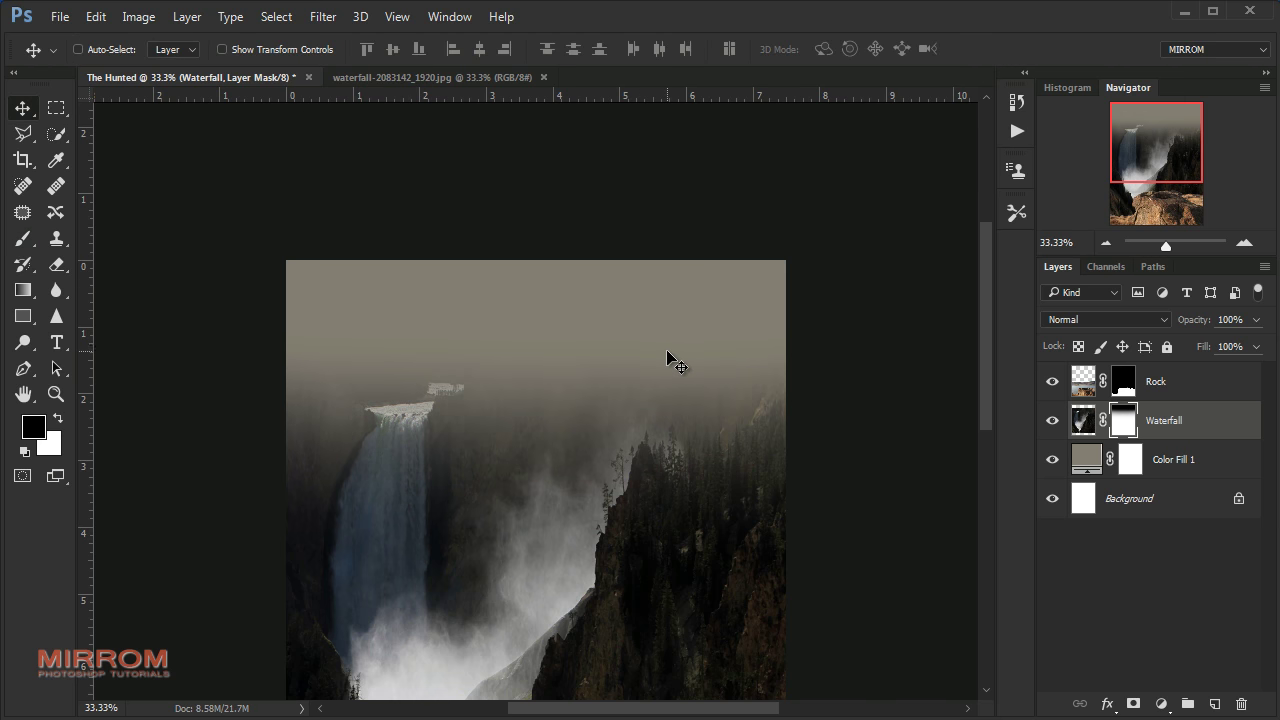
key("ctrl+0")
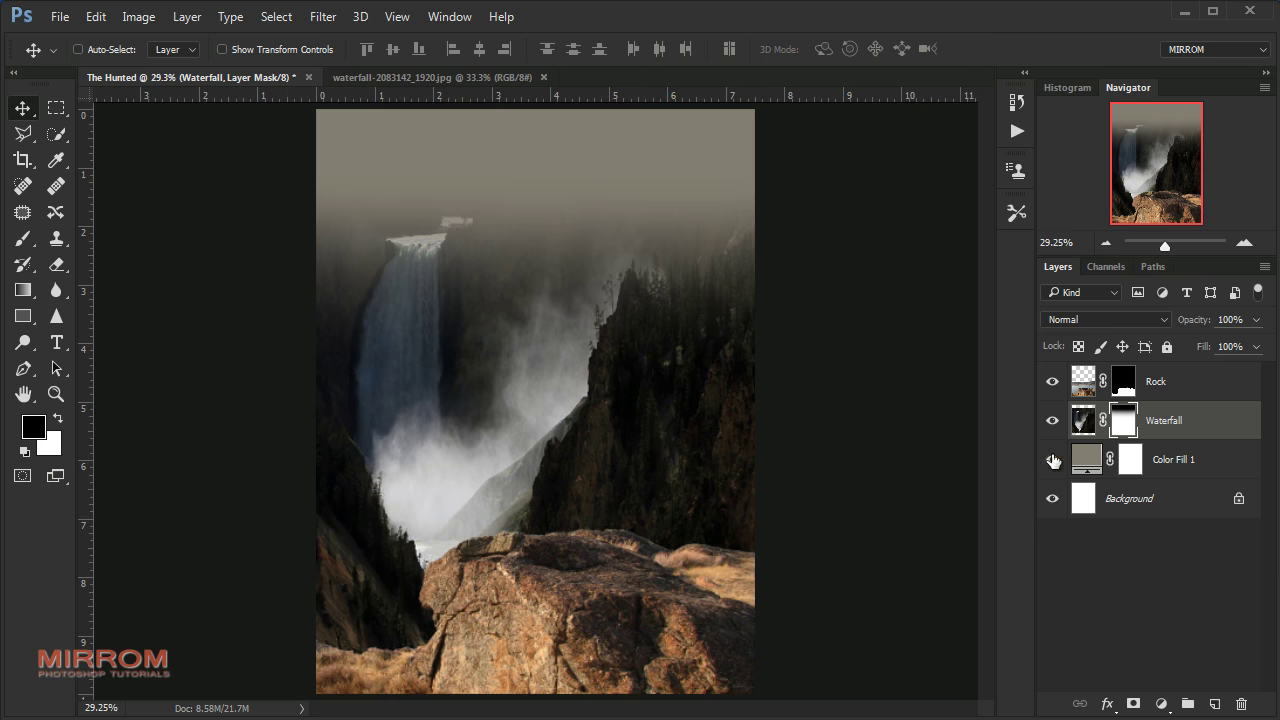
Close the original waterfall photo and add a Selective Color layer clipped to Waterfall
left_click(544, 77)
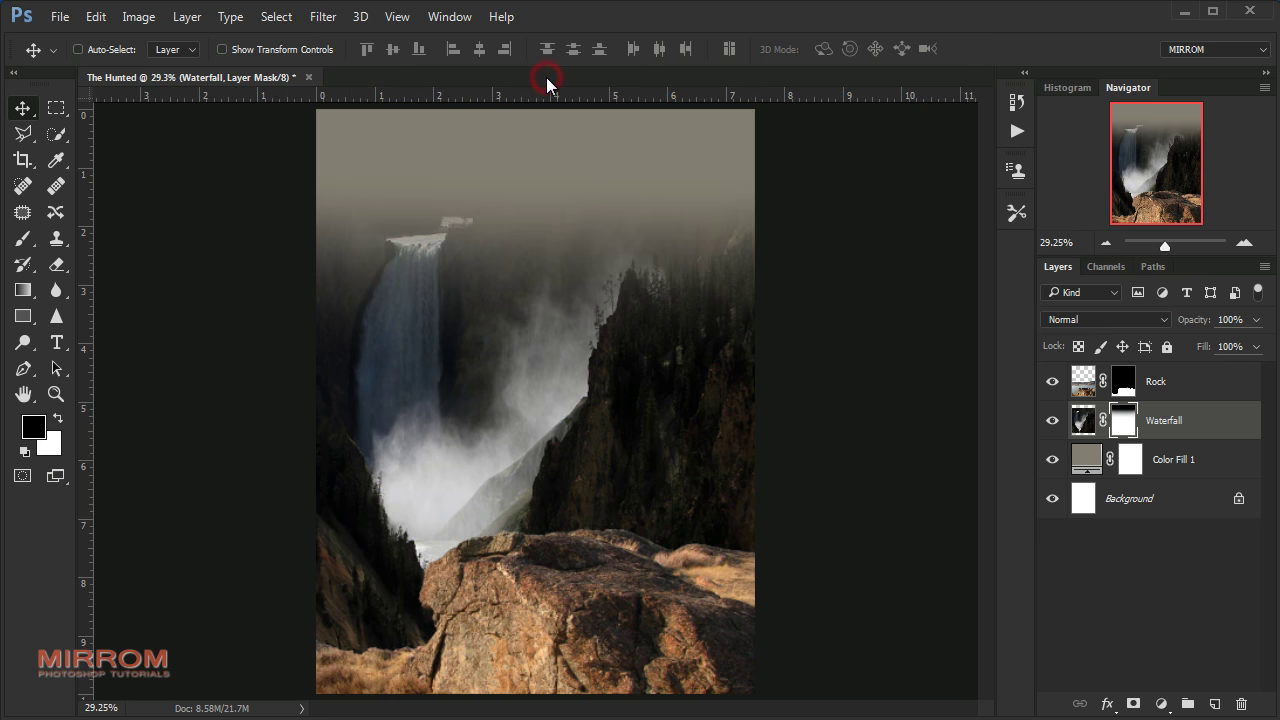
left_click(1081, 423)
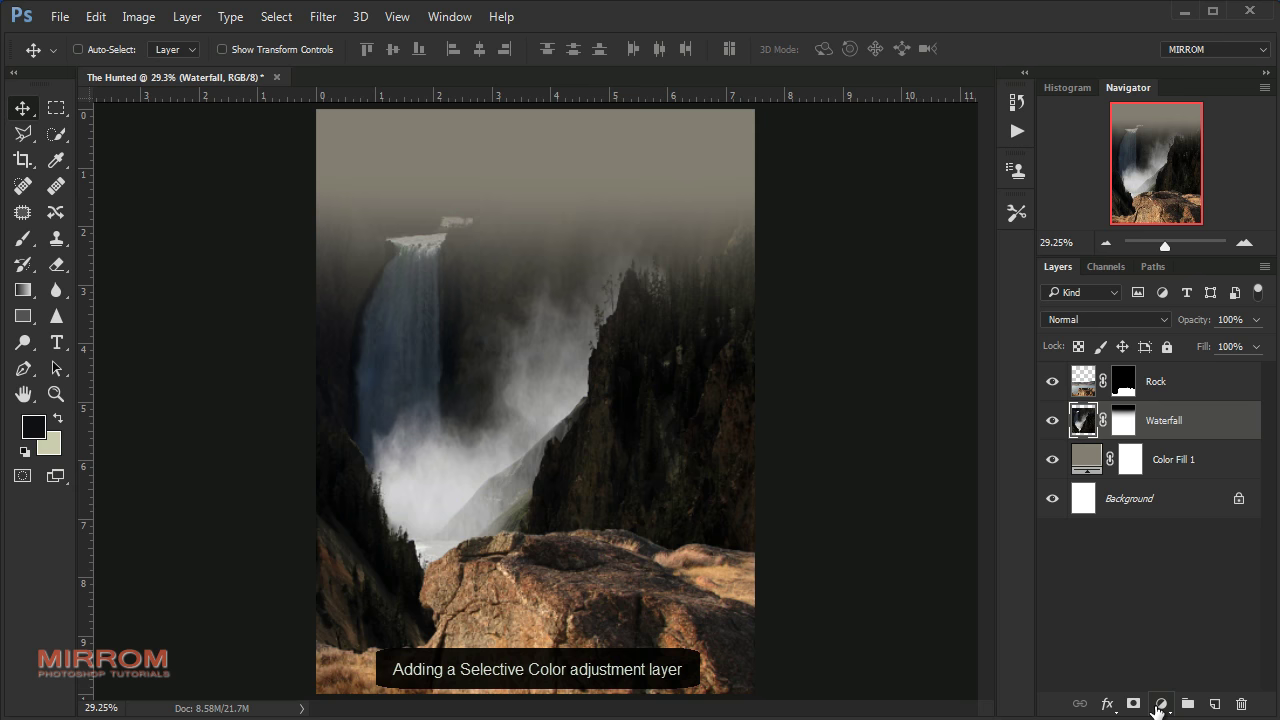
left_click(1161, 704)
left_click(1222, 691)
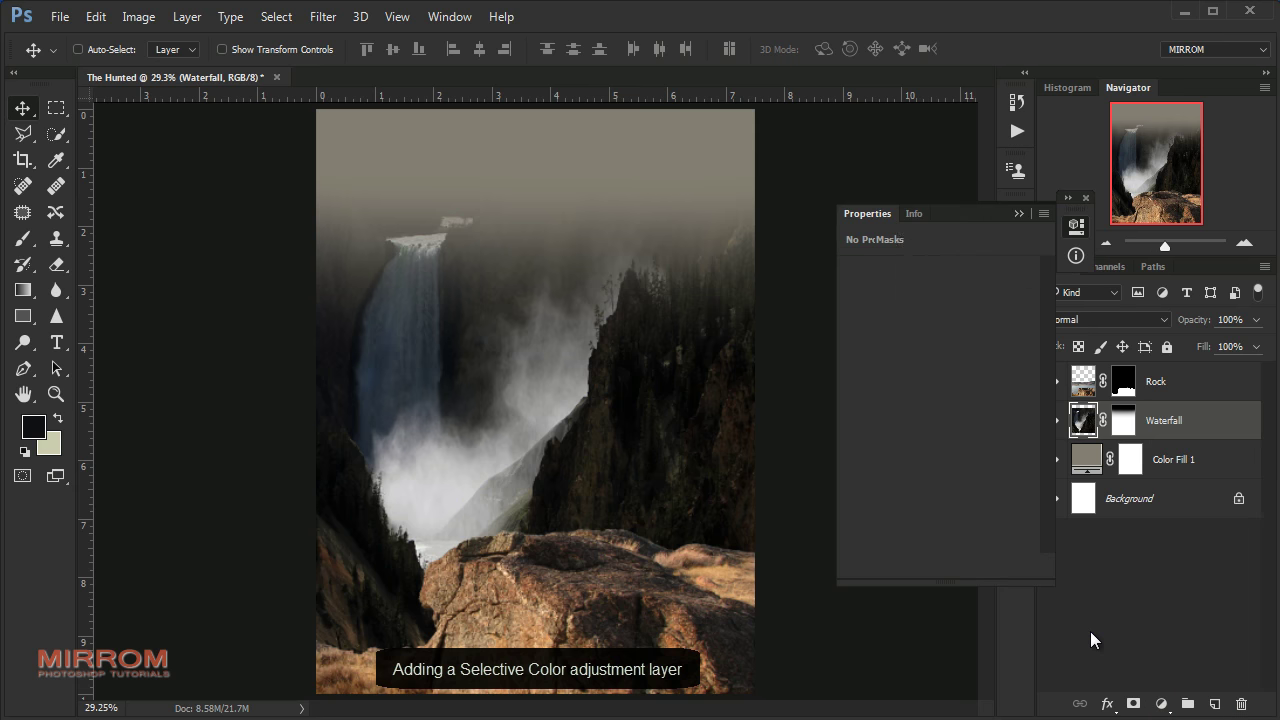
mouse_move(978, 224)
left_mouse_down()
mouse_move(908, 177)
mouse_move(906, 156)
left_mouse_up()
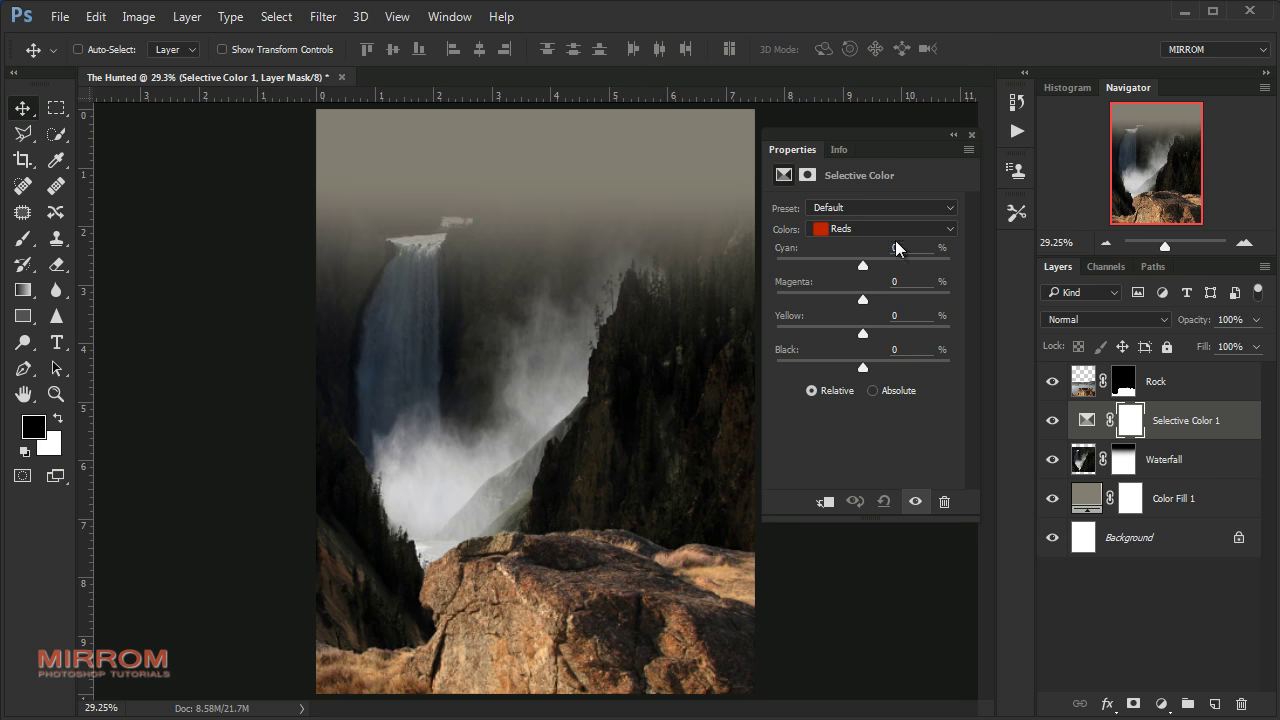
left_click(826, 502)
Adjust the Whites colour range, adding yellow and black
left_click(949, 230)
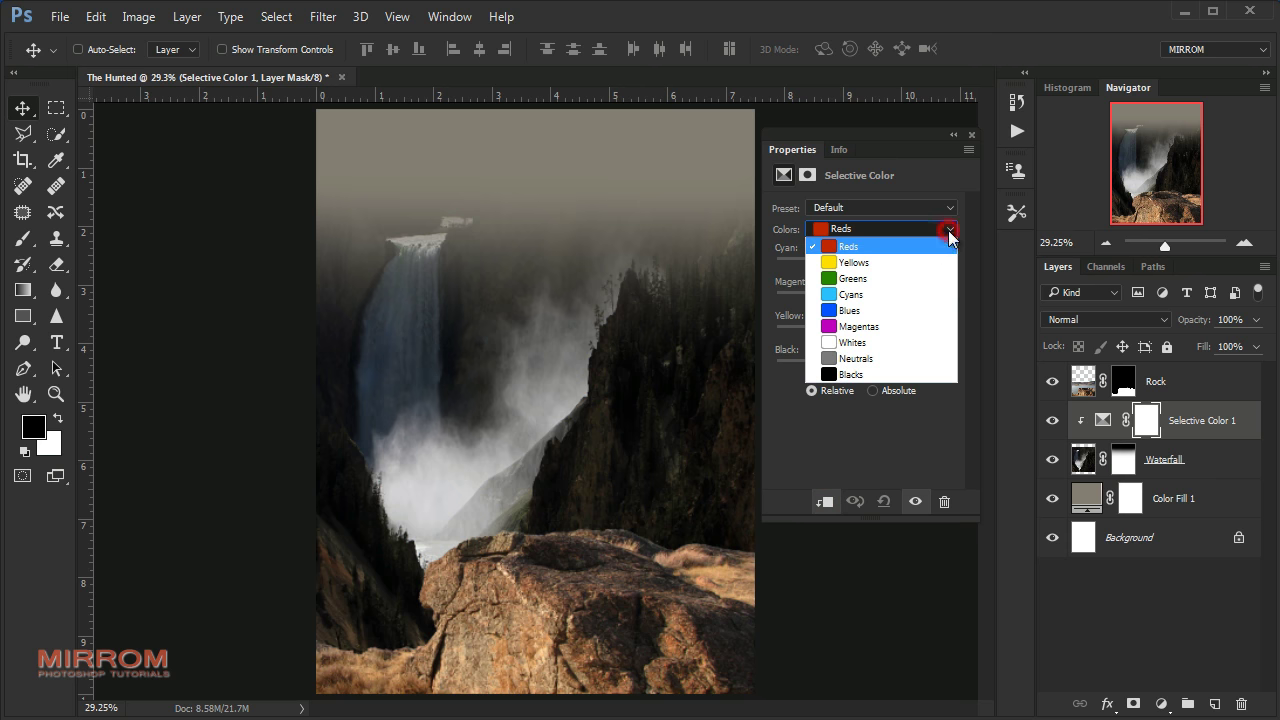
left_click(902, 346)
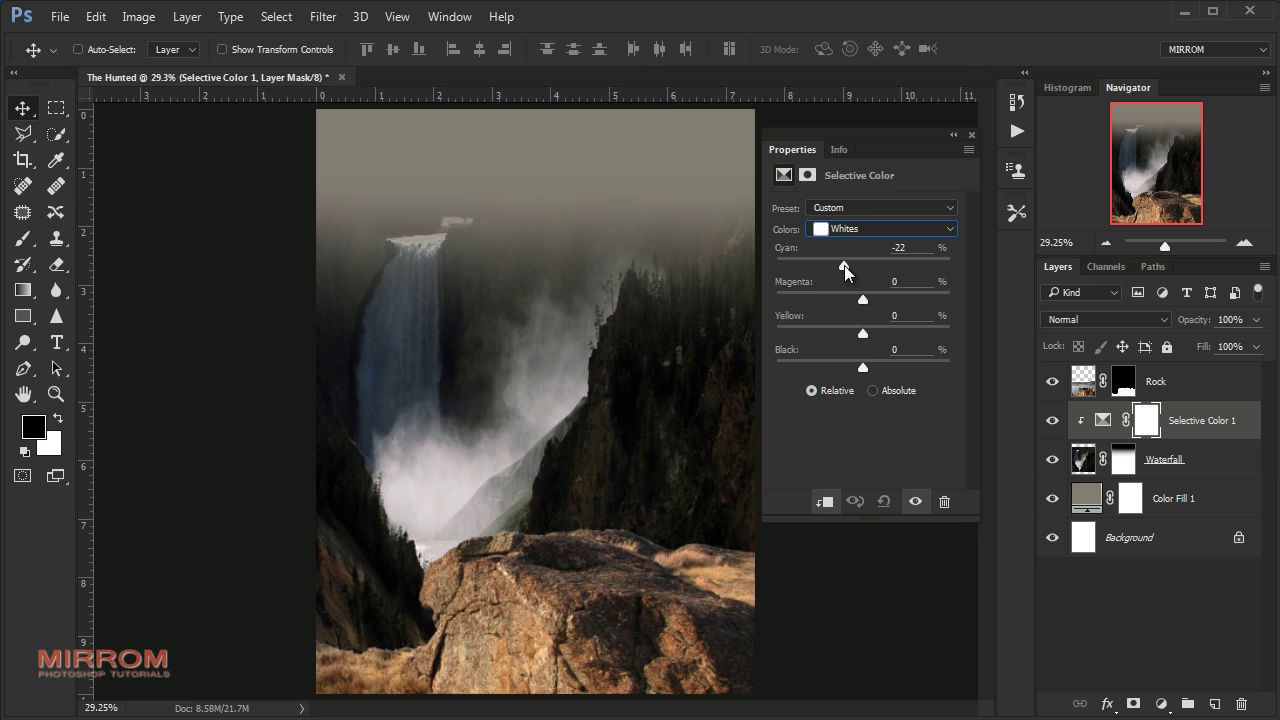
left_click_drag(862, 332, 865, 332)
key("Up")
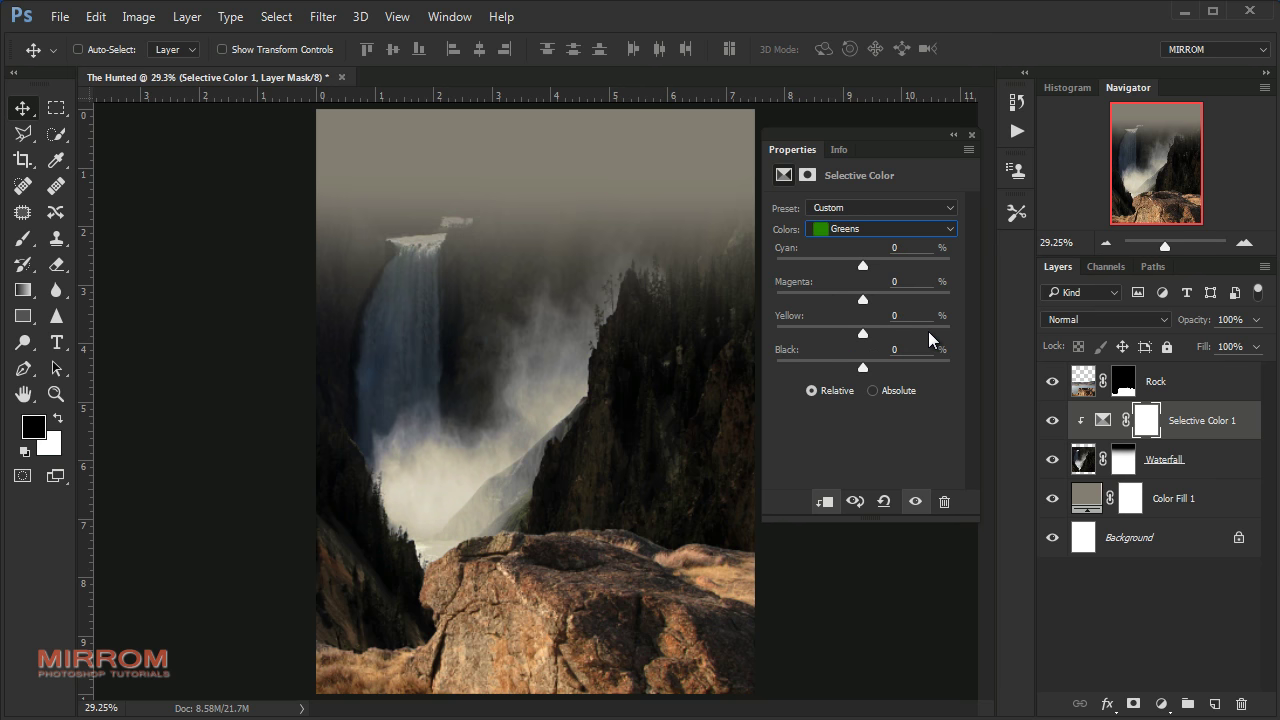
key("Down")
key("Down")
key("Down")
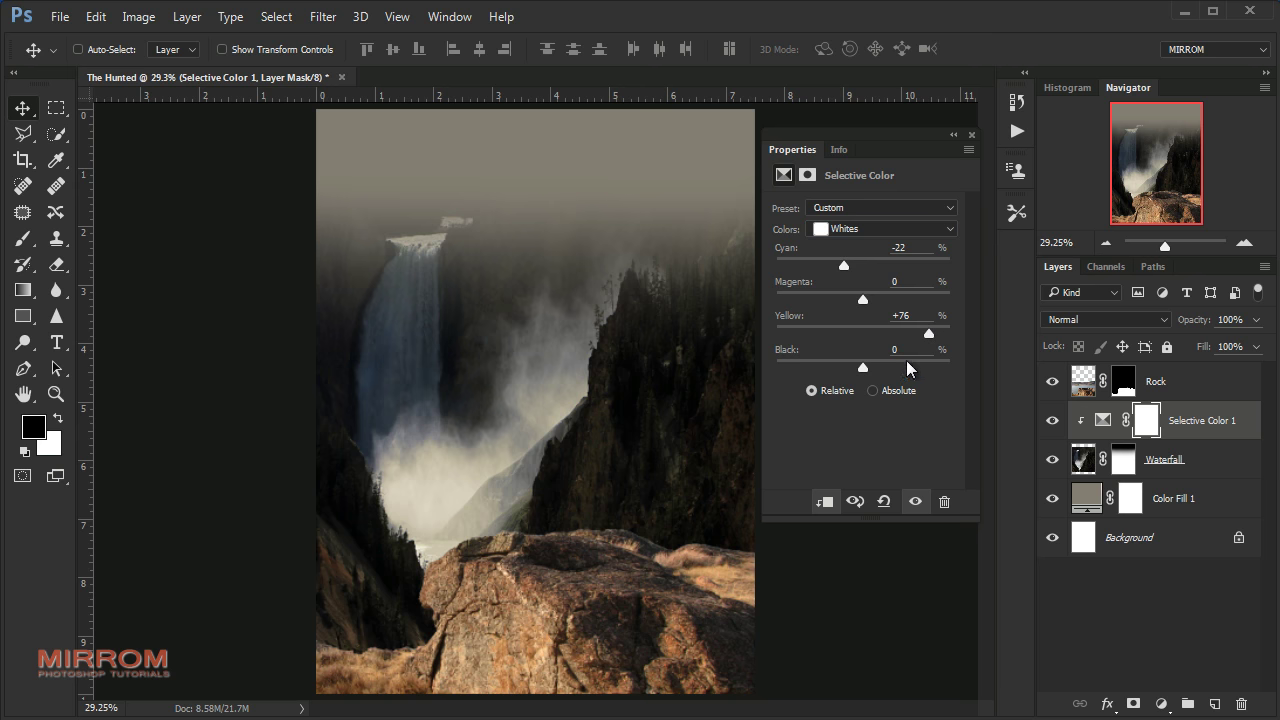
left_click_drag(863, 367, 900, 367)
Raise Yellow in the Neutrals range to about +22 and close the properties
left_click(904, 230)
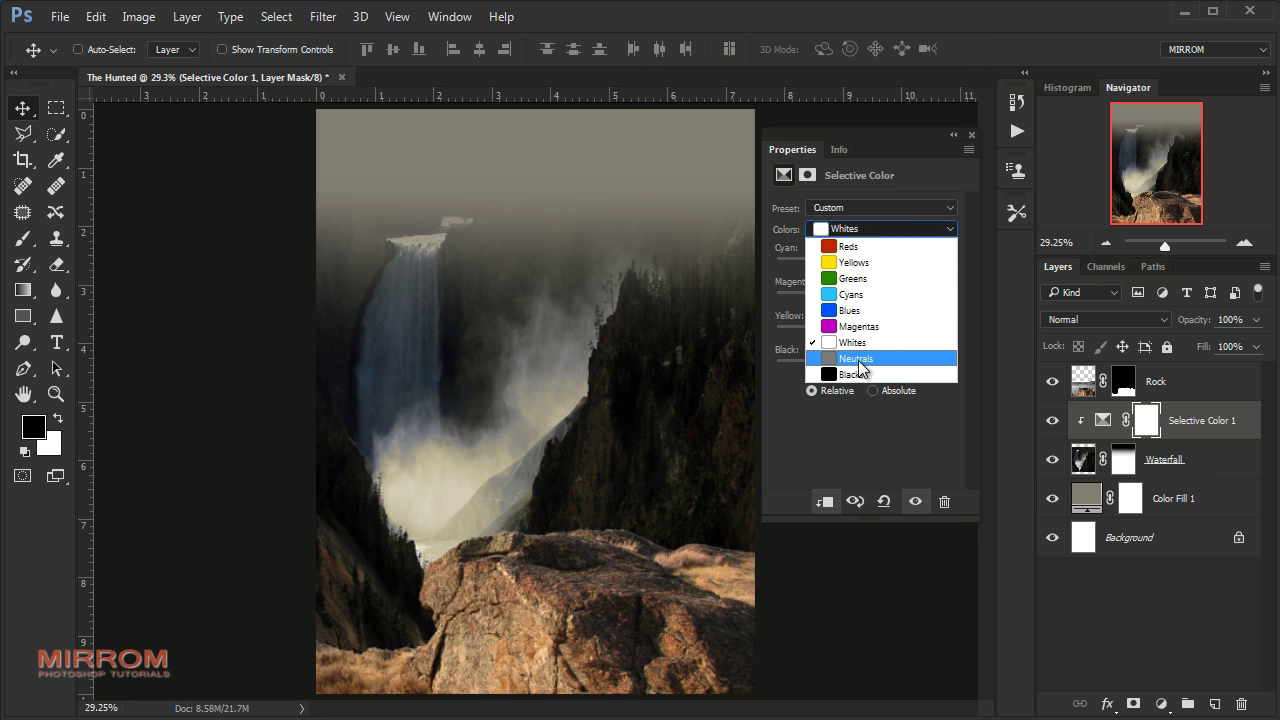
left_click(860, 362)
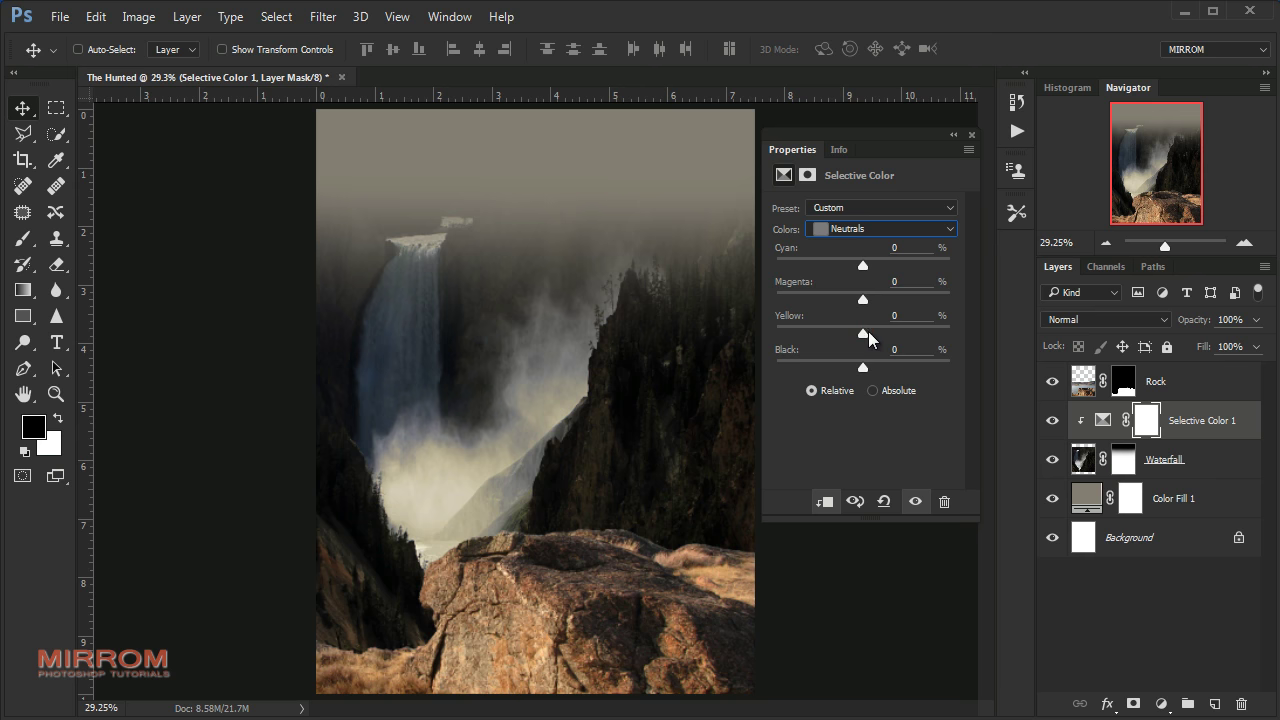
left_click_drag(863, 333, 886, 335)
left_click(970, 136)
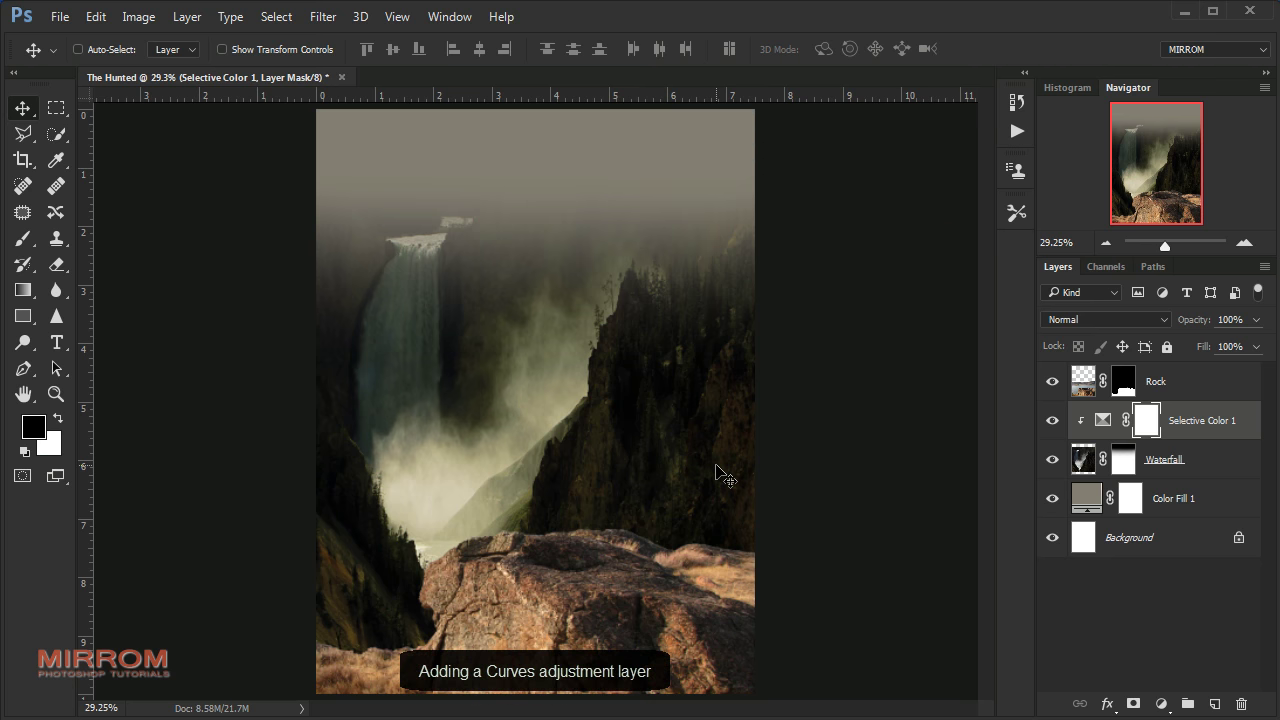
Add a clipped Curves layer with the white point at 239 and black point lifted to 24
left_click(1158, 705)
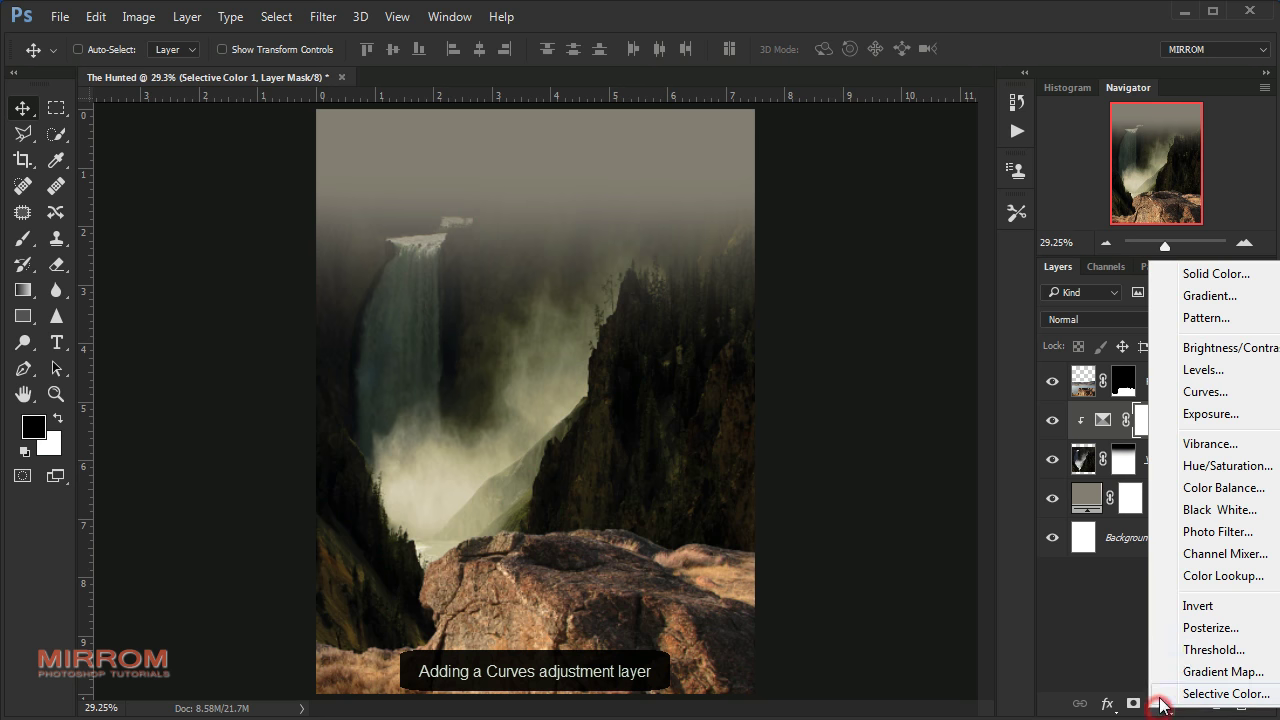
left_click(1198, 398)
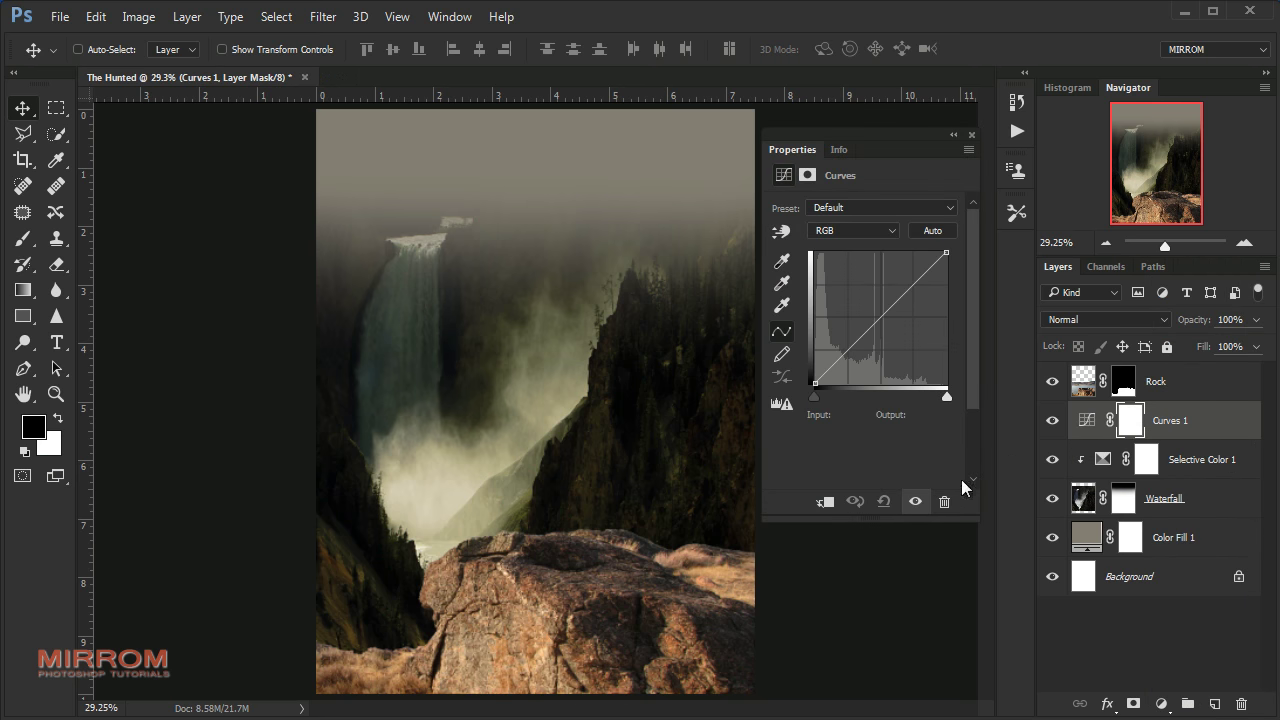
left_click(825, 502)
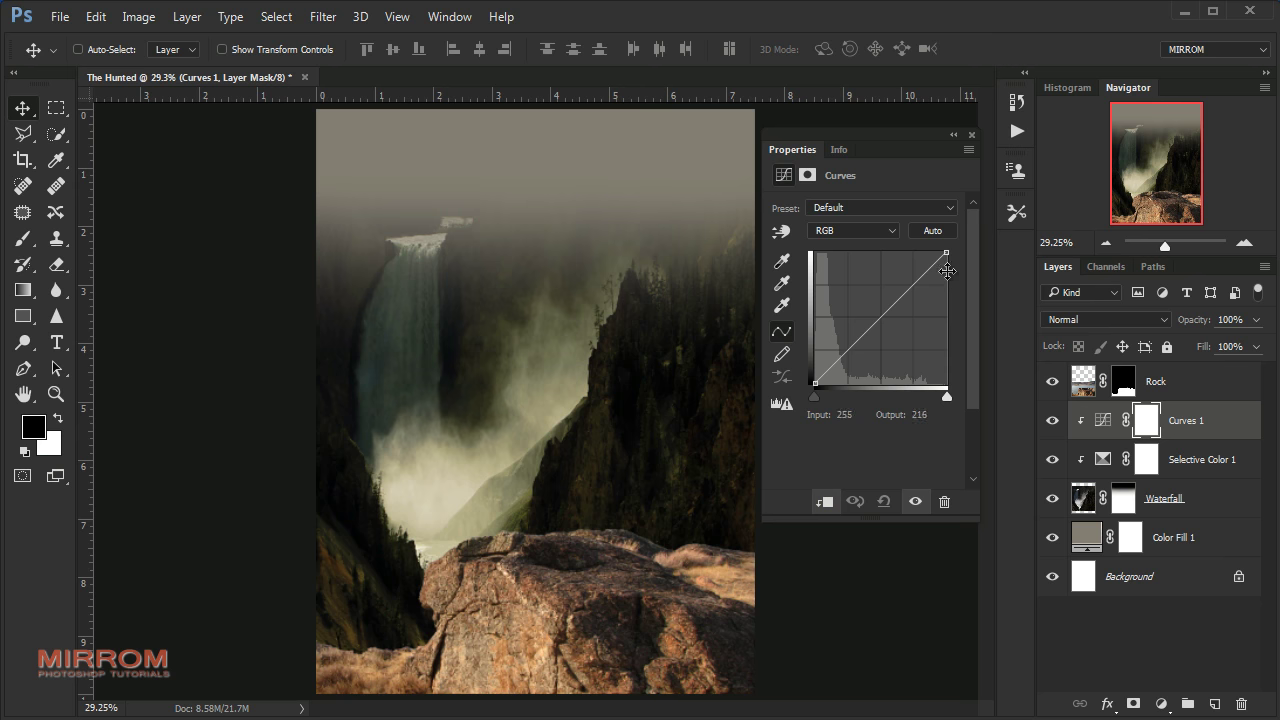
left_click_drag(946, 253, 978, 262)
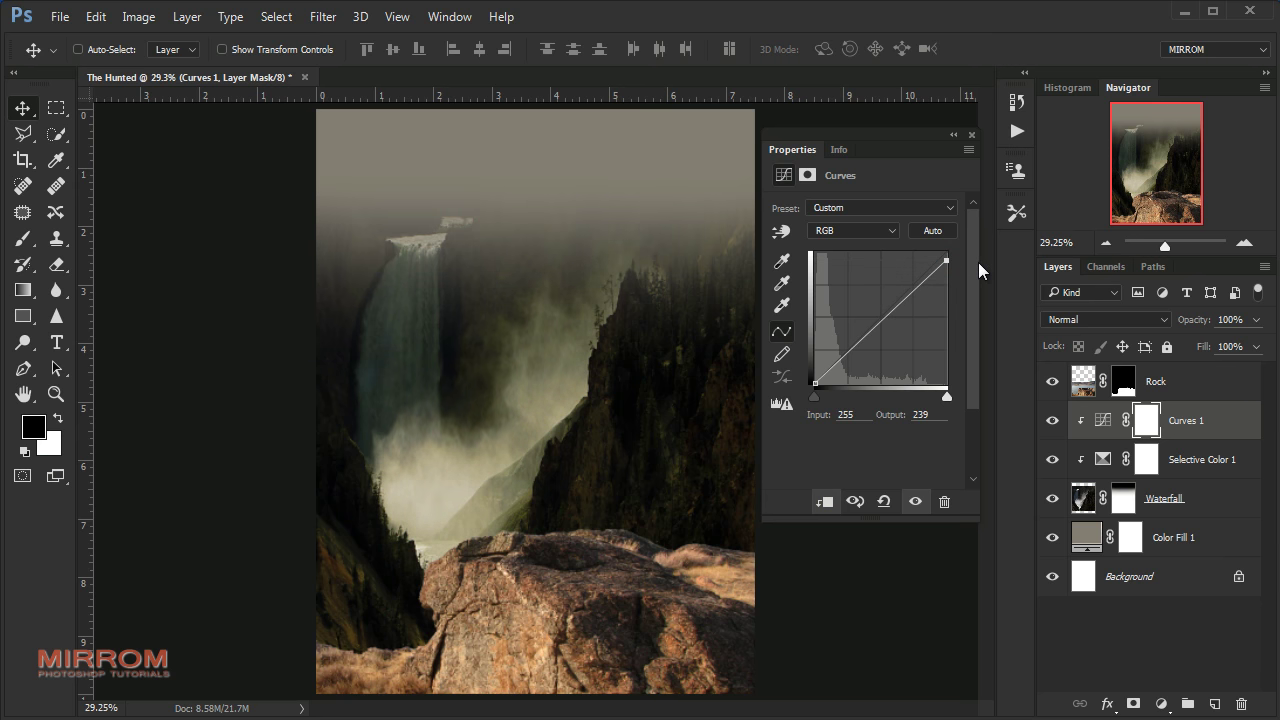
left_click(816, 385)
left_click_drag(814, 388, 808, 376)
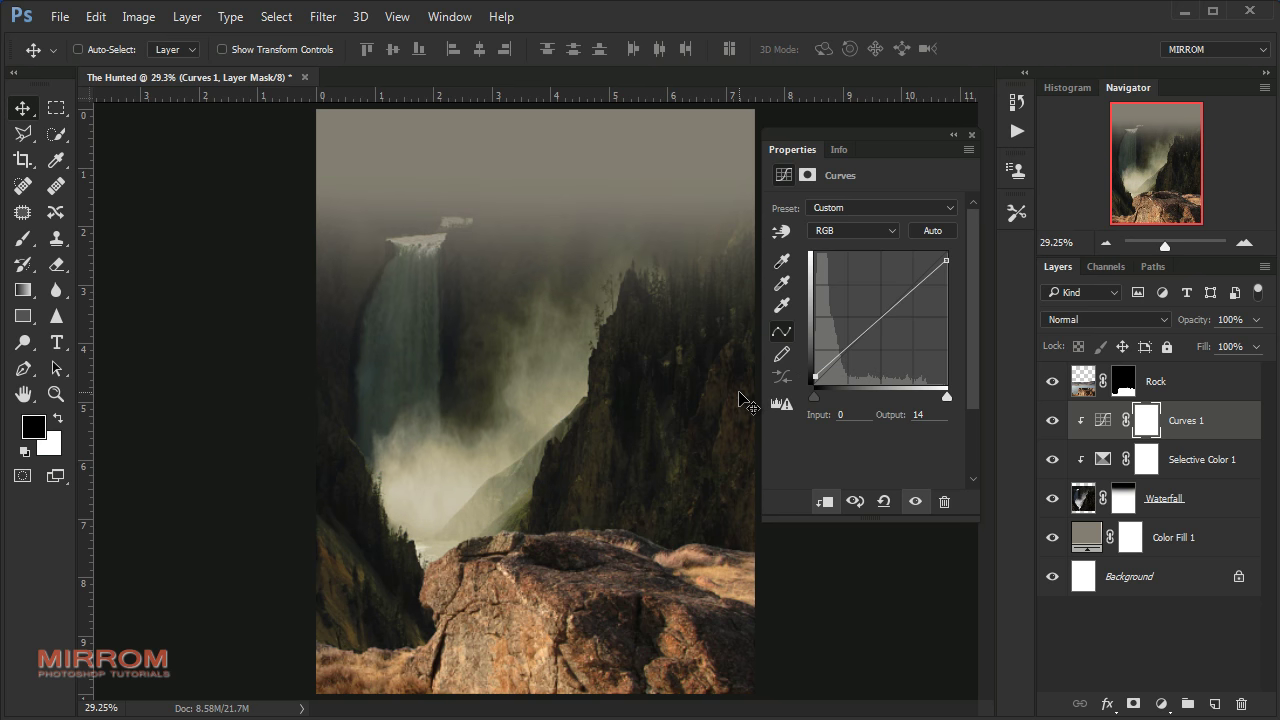
left_click_drag(814, 380, 814, 372)
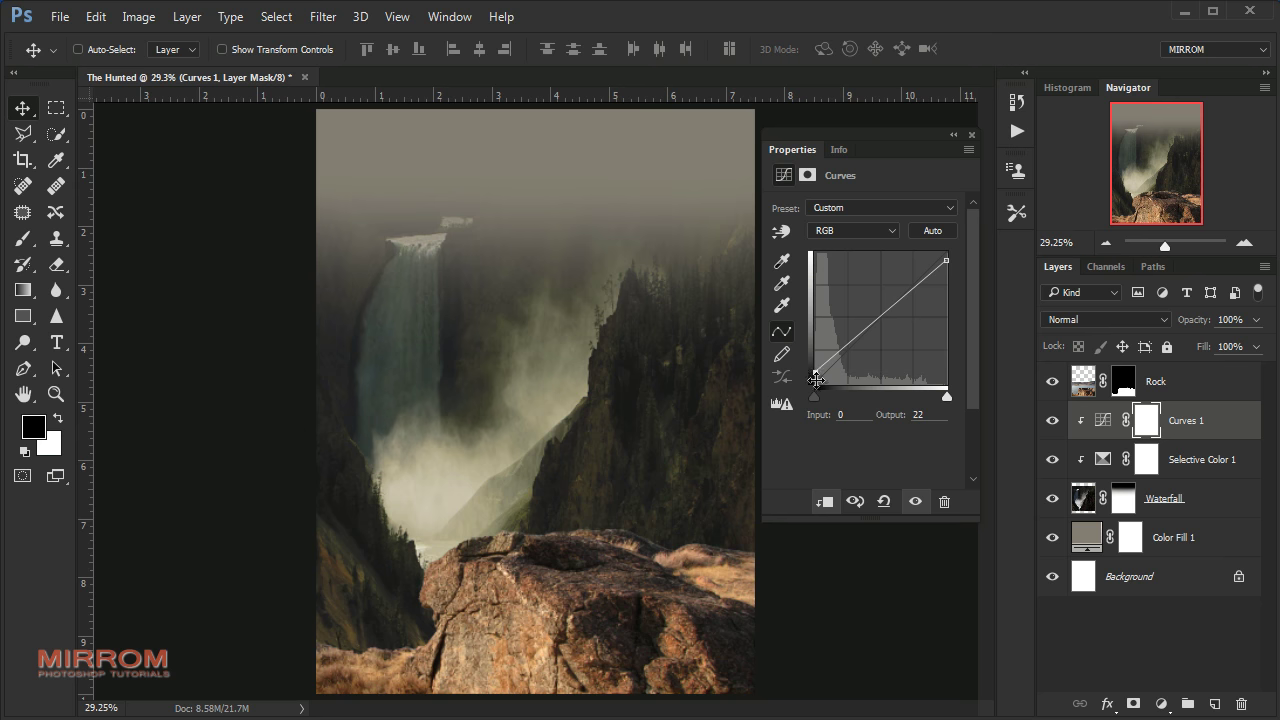
left_click_drag(816, 381, 814, 376)
left_click(971, 134)
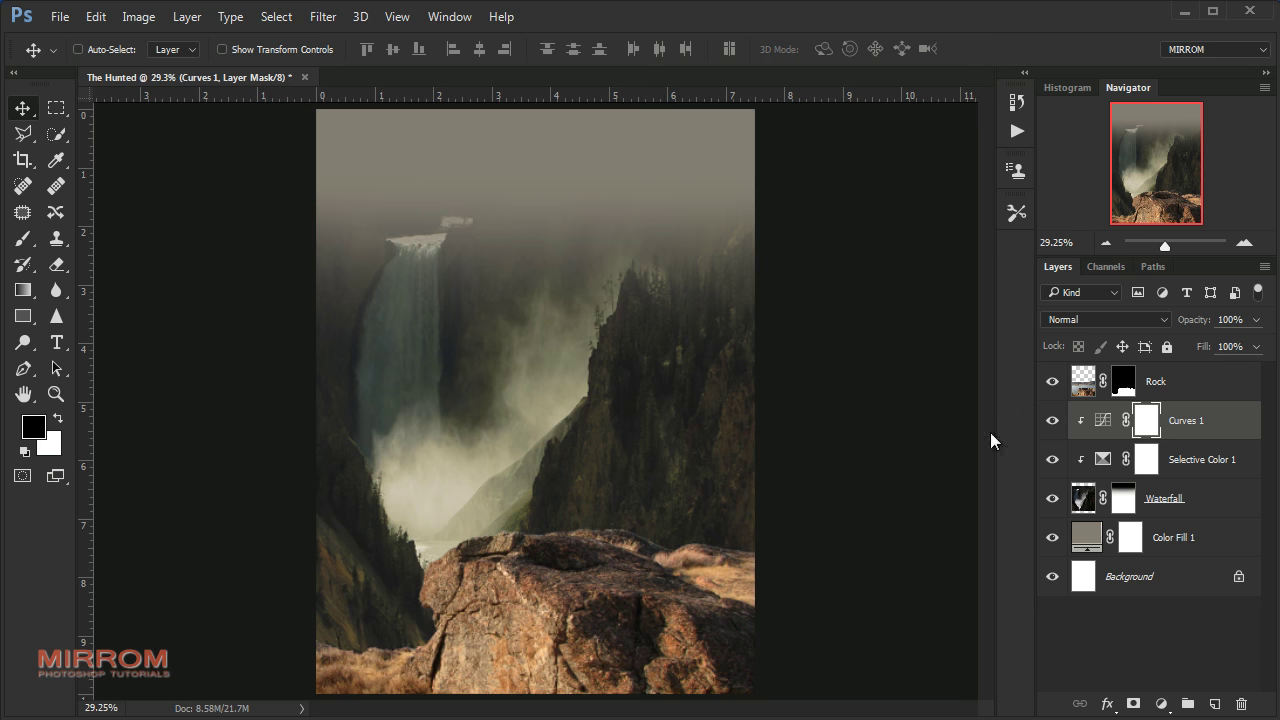
Add a Brightness/Contrast layer clipped to Rock with Brightness −81
key("alt+bracketright")
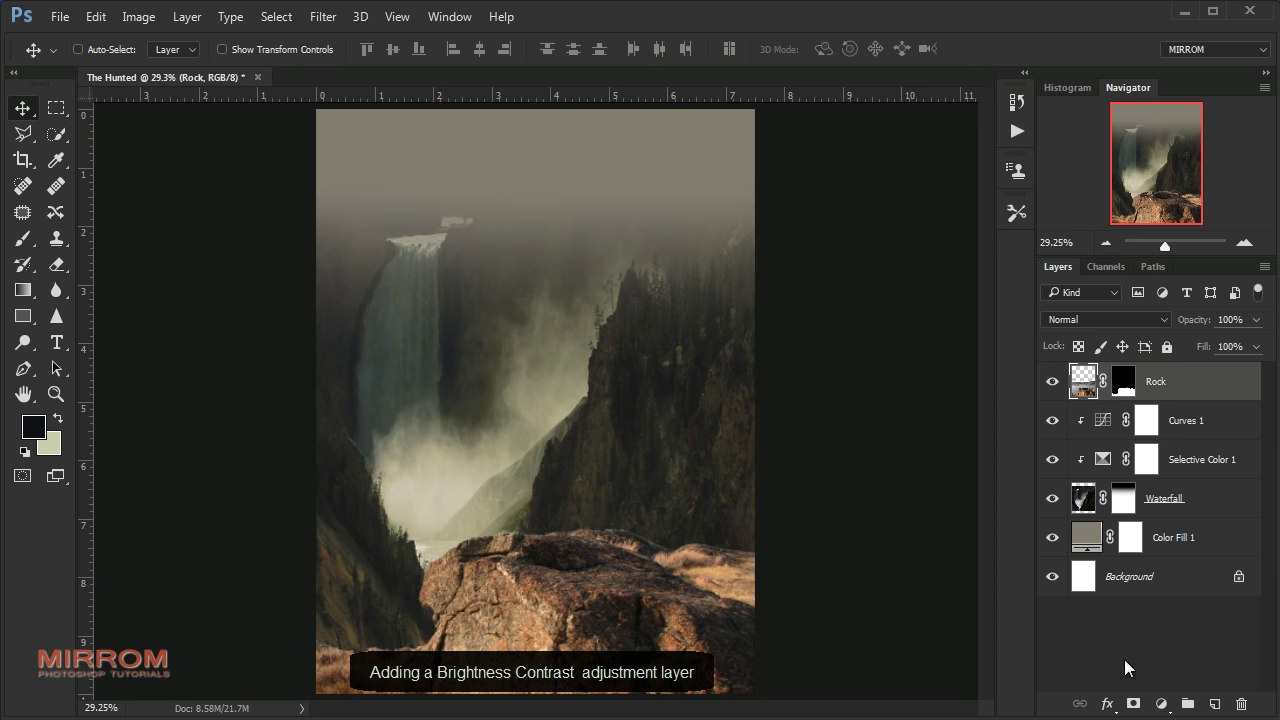
left_click(1160, 704)
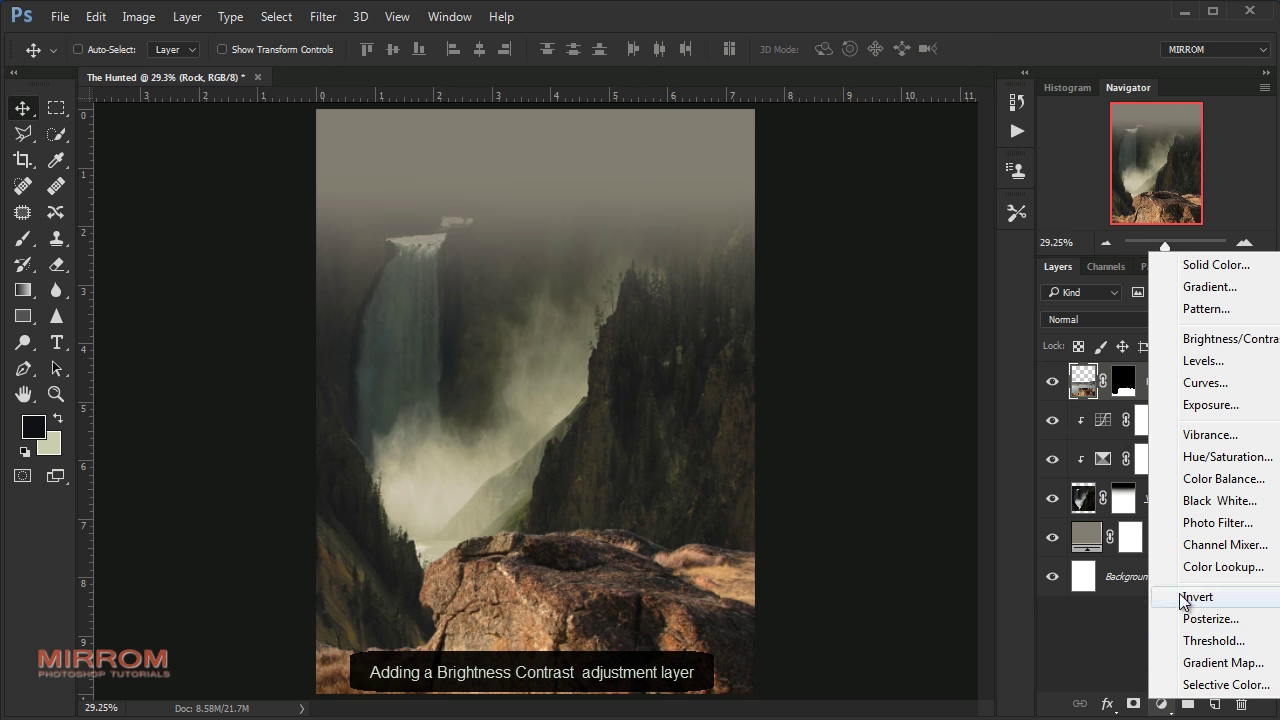
left_click(1201, 340)
left_click(825, 501)
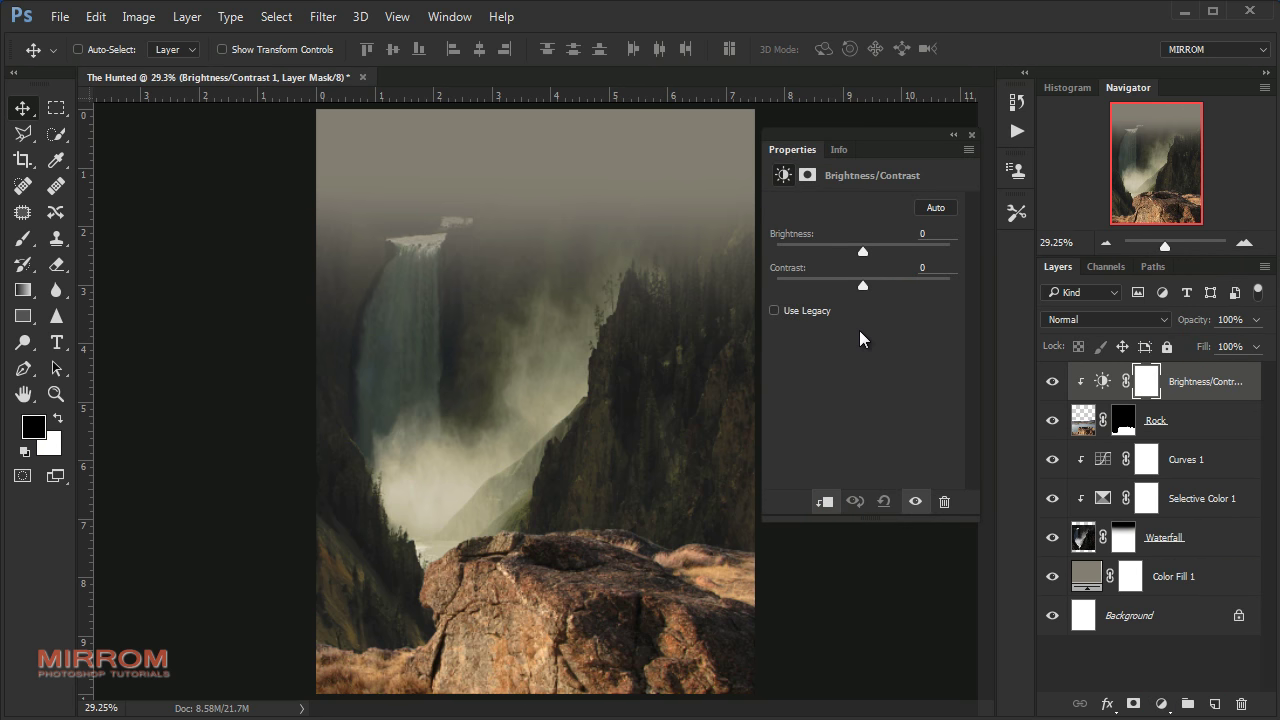
left_click_drag(859, 244, 843, 251)
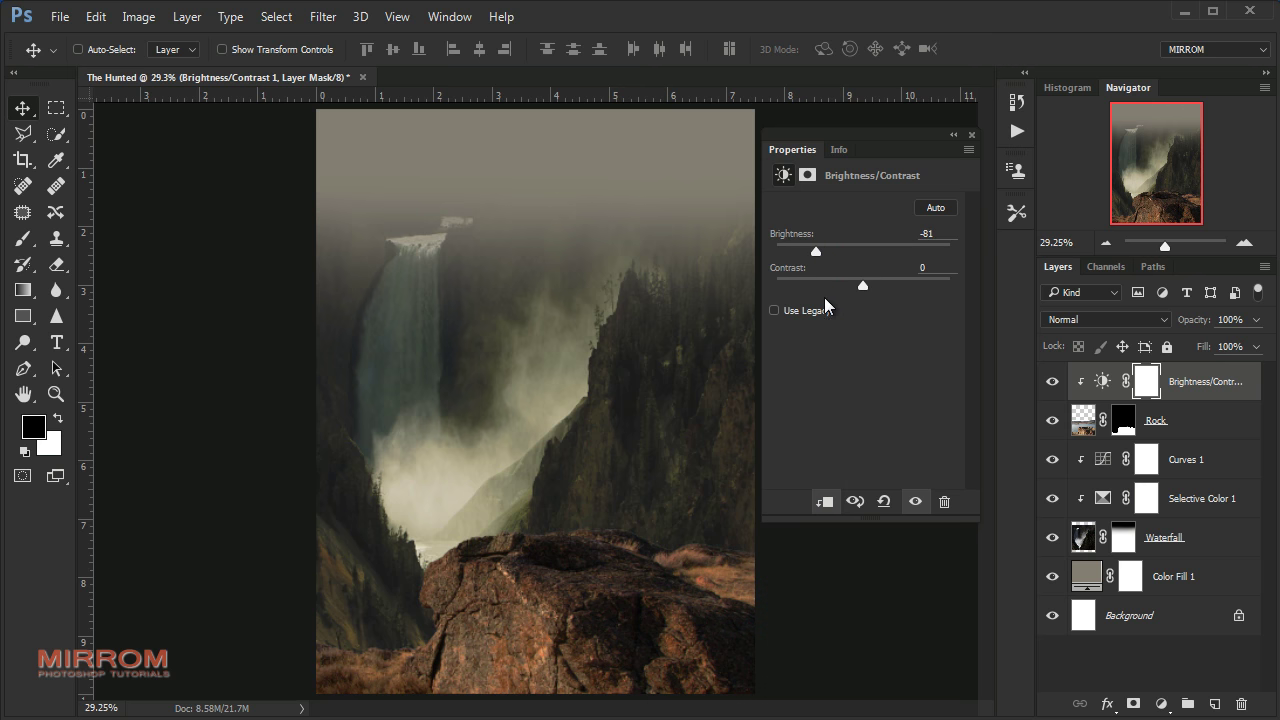
left_click(971, 137)
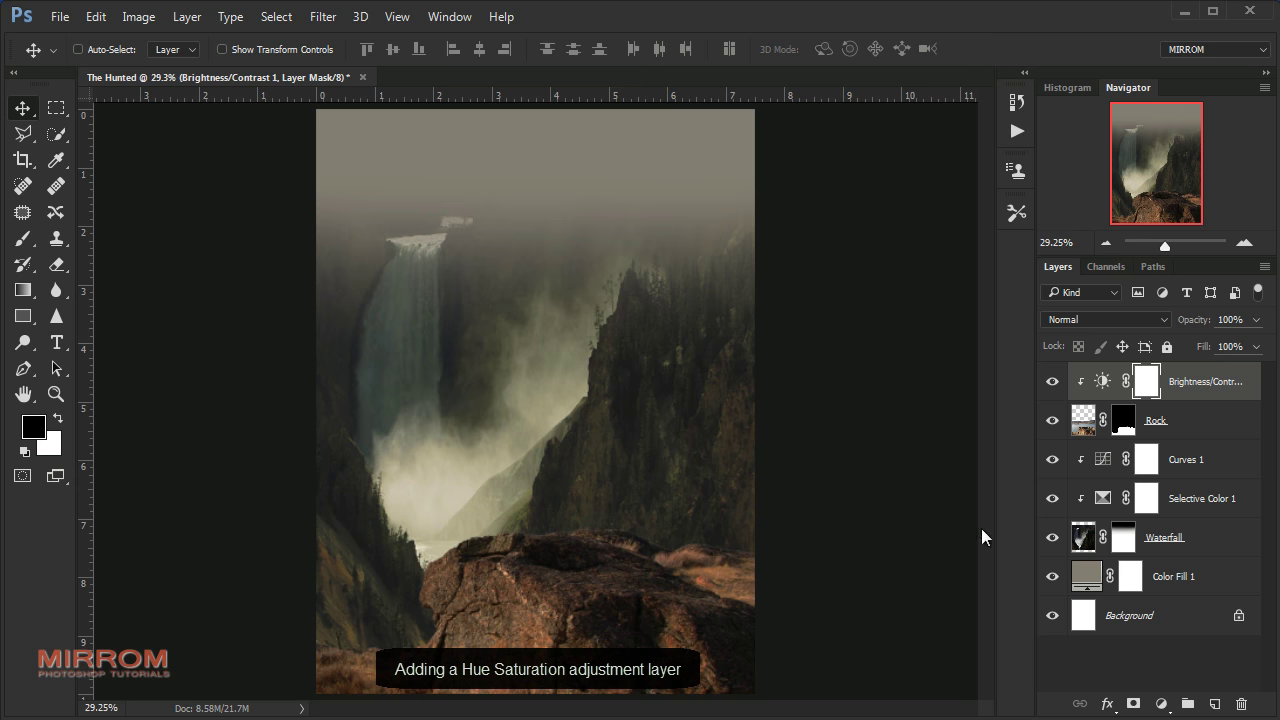
Add a clipped Hue/Saturation layer with Saturation −40 and Lightness −13, then a new empty layer
left_click(1160, 704)
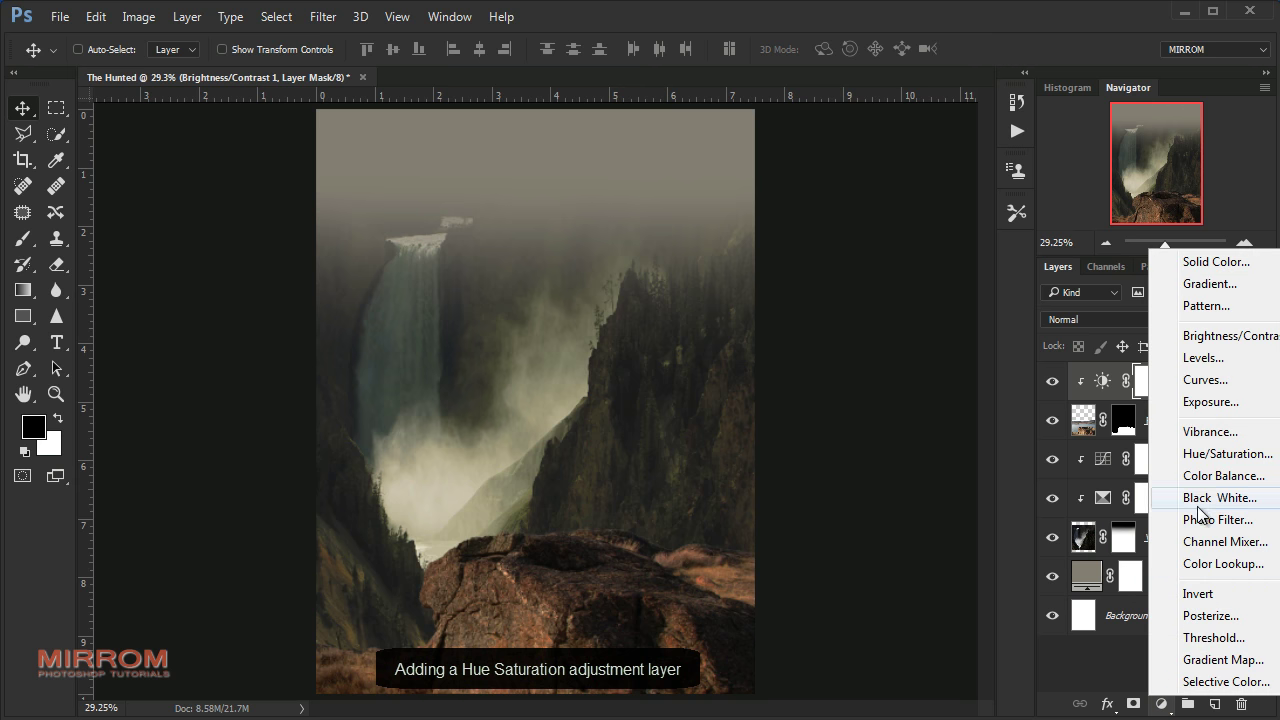
left_click(1211, 455)
left_click(828, 501)
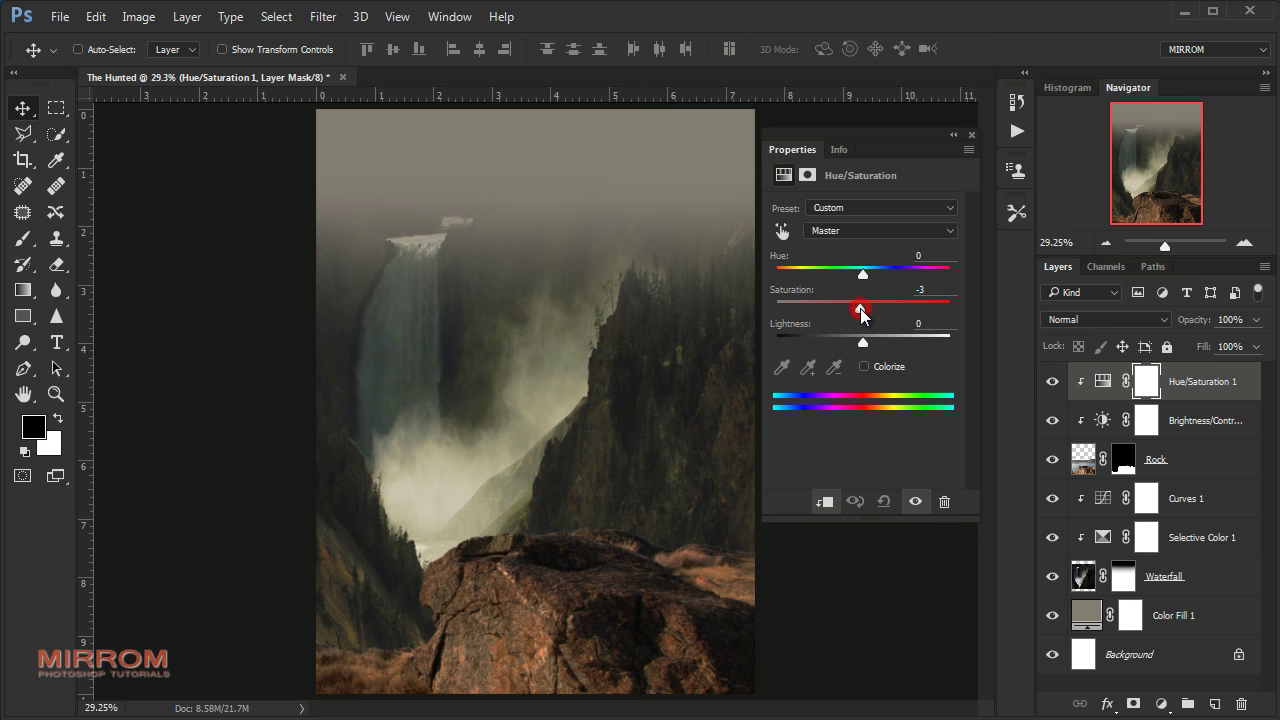
left_click_drag(861, 313, 840, 313)
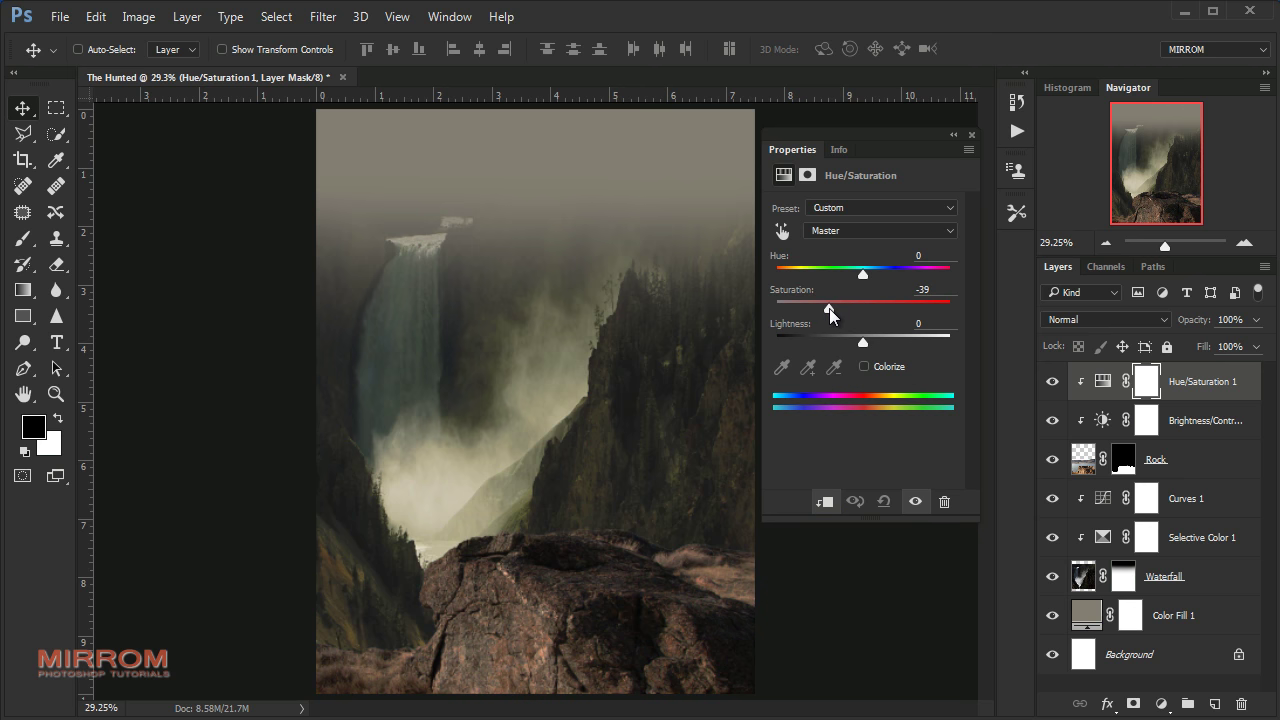
left_click_drag(861, 341, 853, 341)
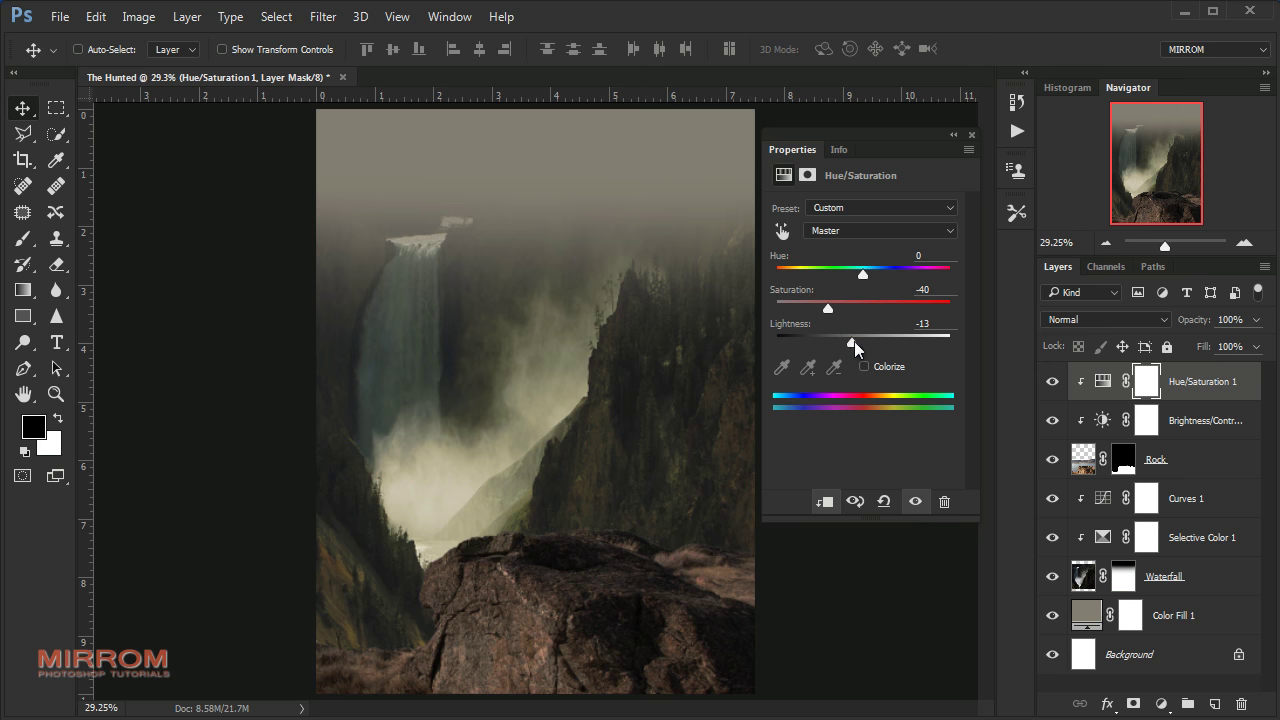
left_click(970, 138)
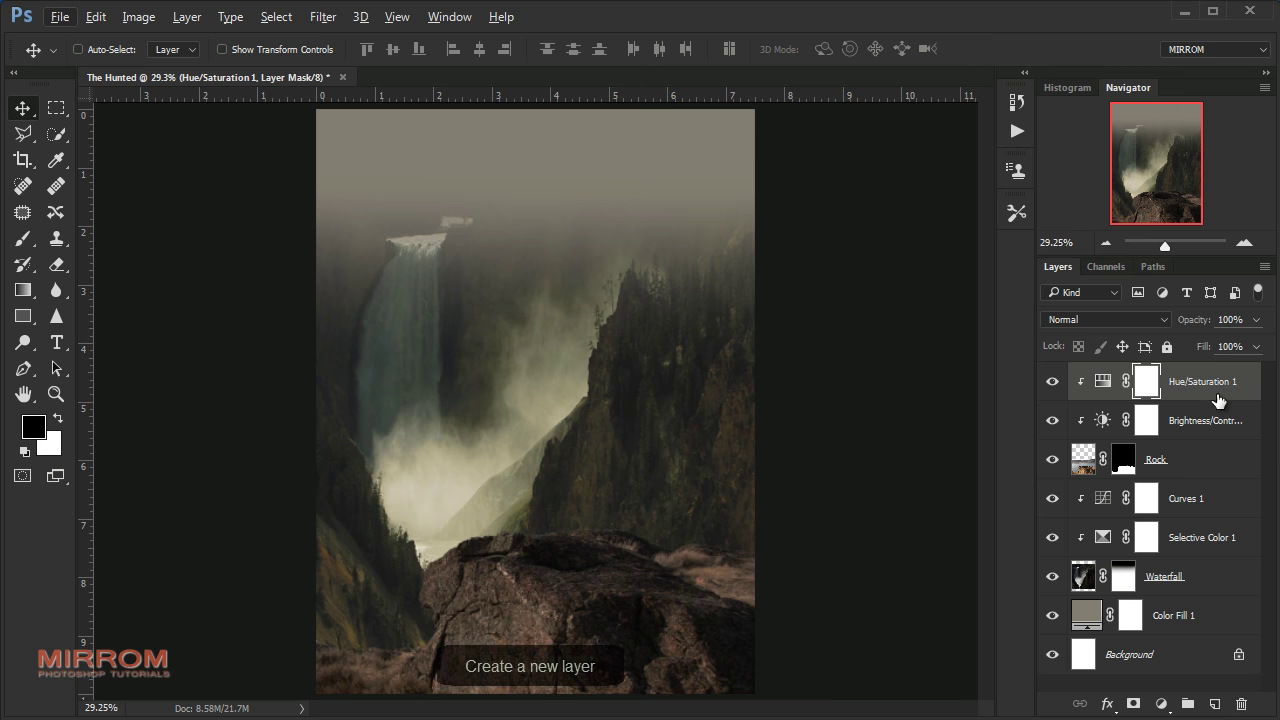
left_click(1211, 704)
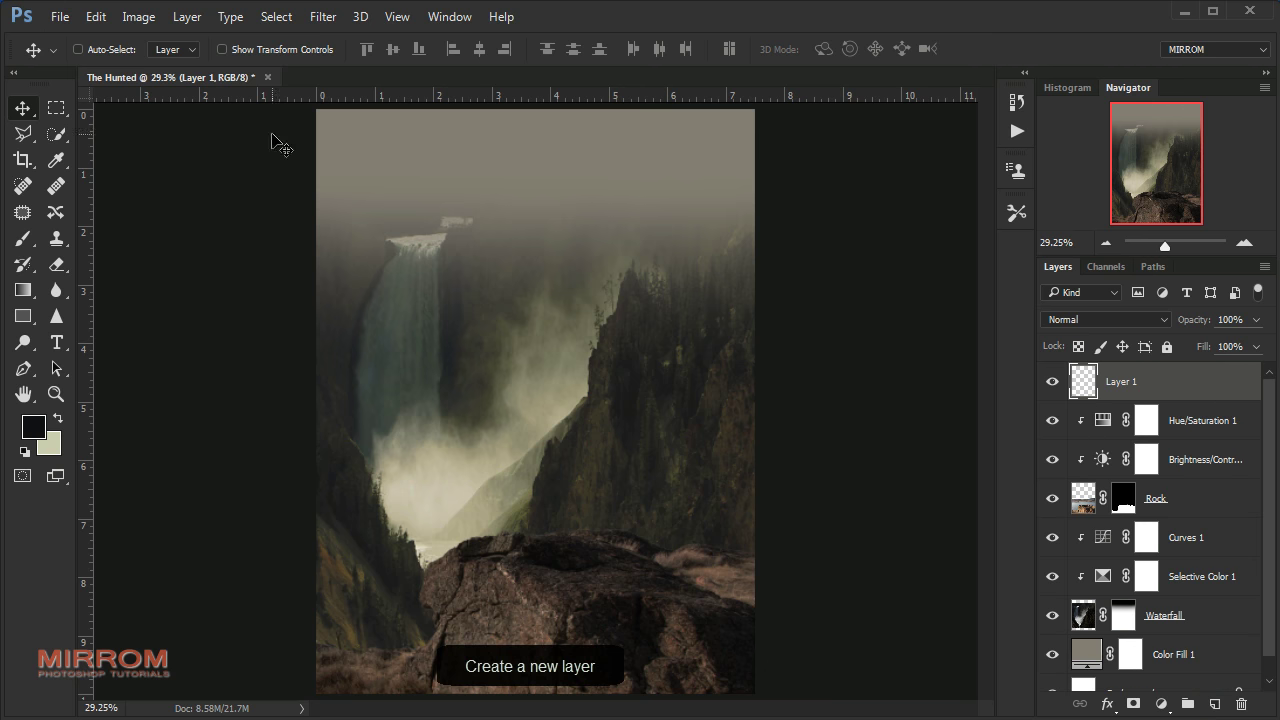
Fill Layer 1 with 50% Gray using Overlay blending
left_click(96, 16)
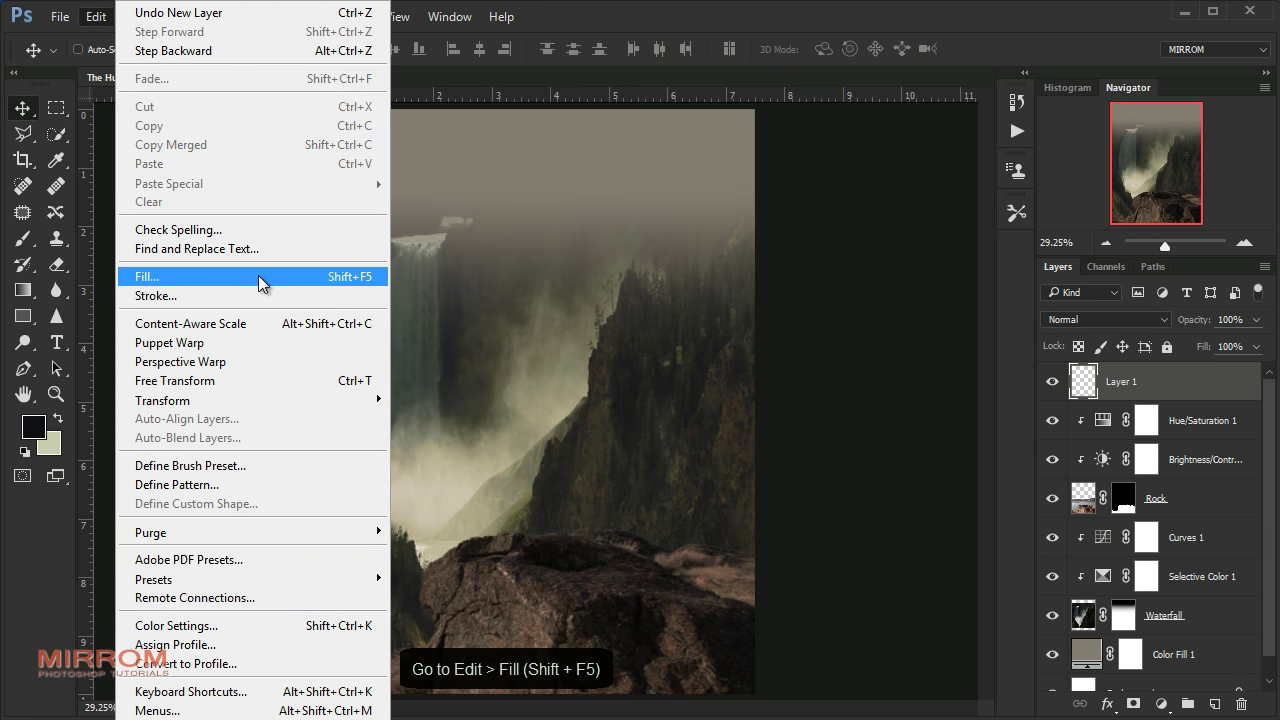
left_click(262, 283)
left_click(810, 187)
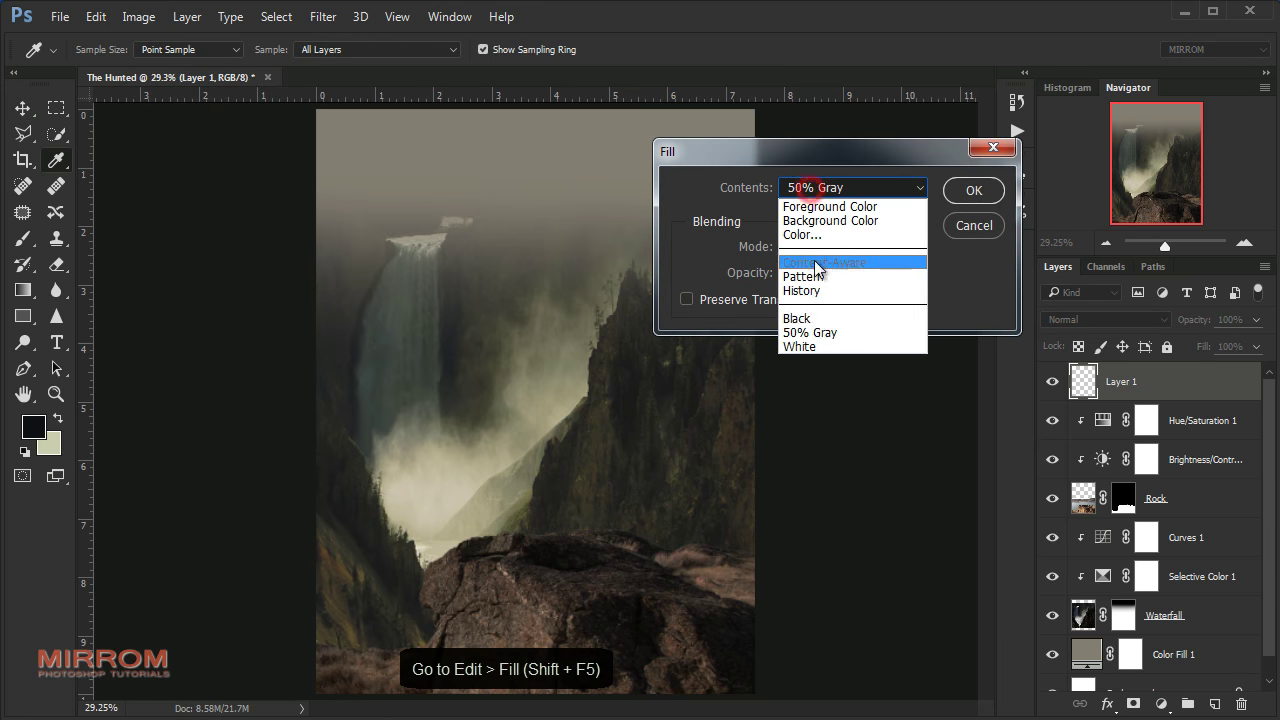
left_click(812, 329)
left_click(822, 246)
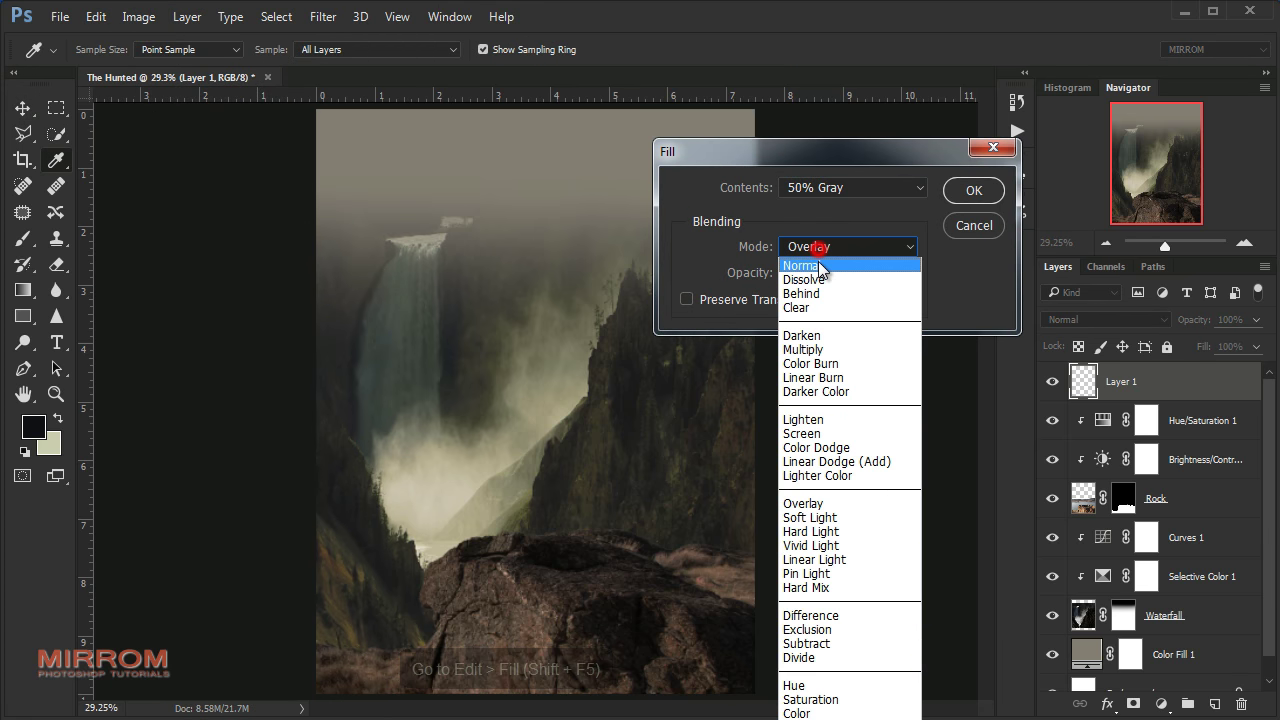
left_click(808, 503)
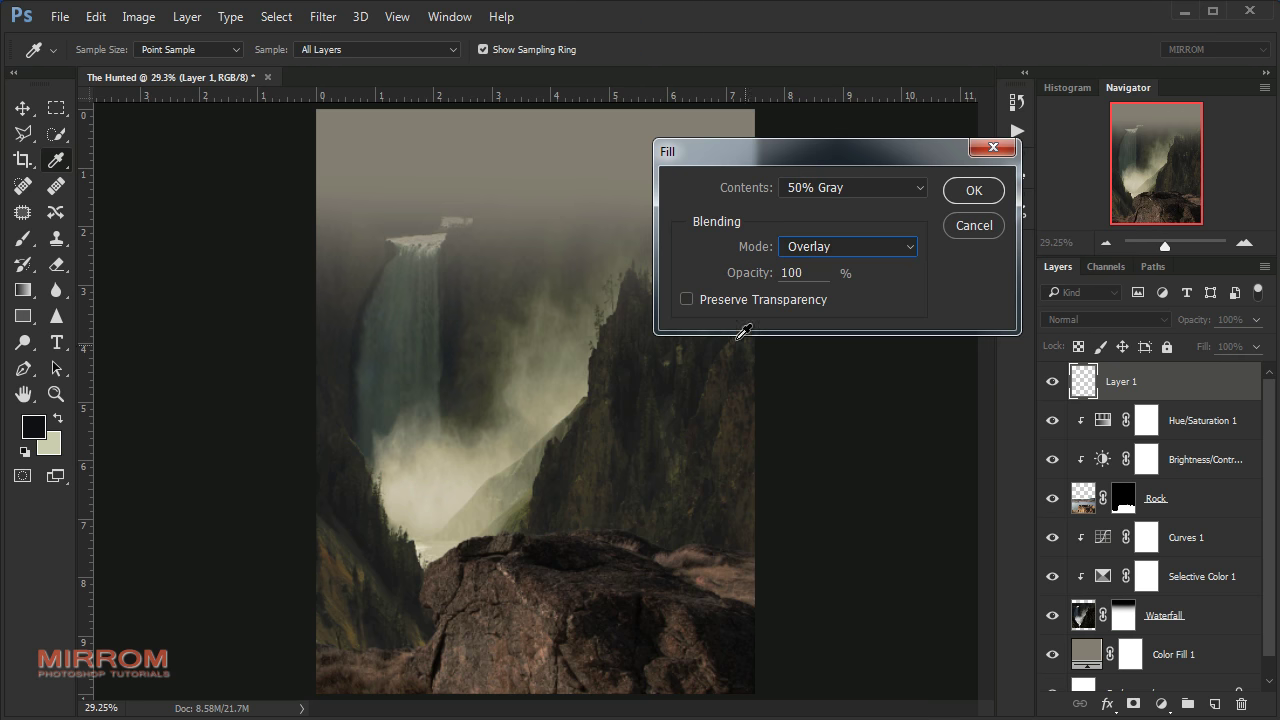
left_click(973, 190)
Set the gray layer's blend mode to Soft Light and clip it to the rock stack
left_click(1087, 321)
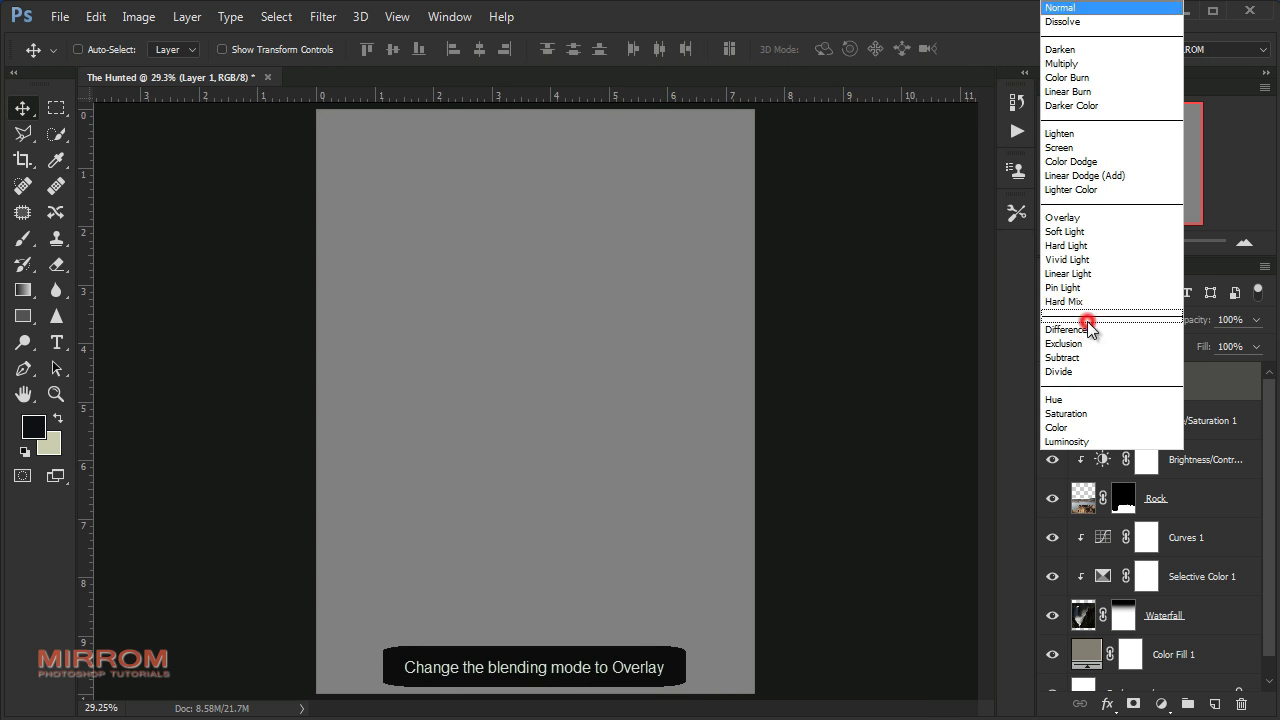
left_click(1070, 232)
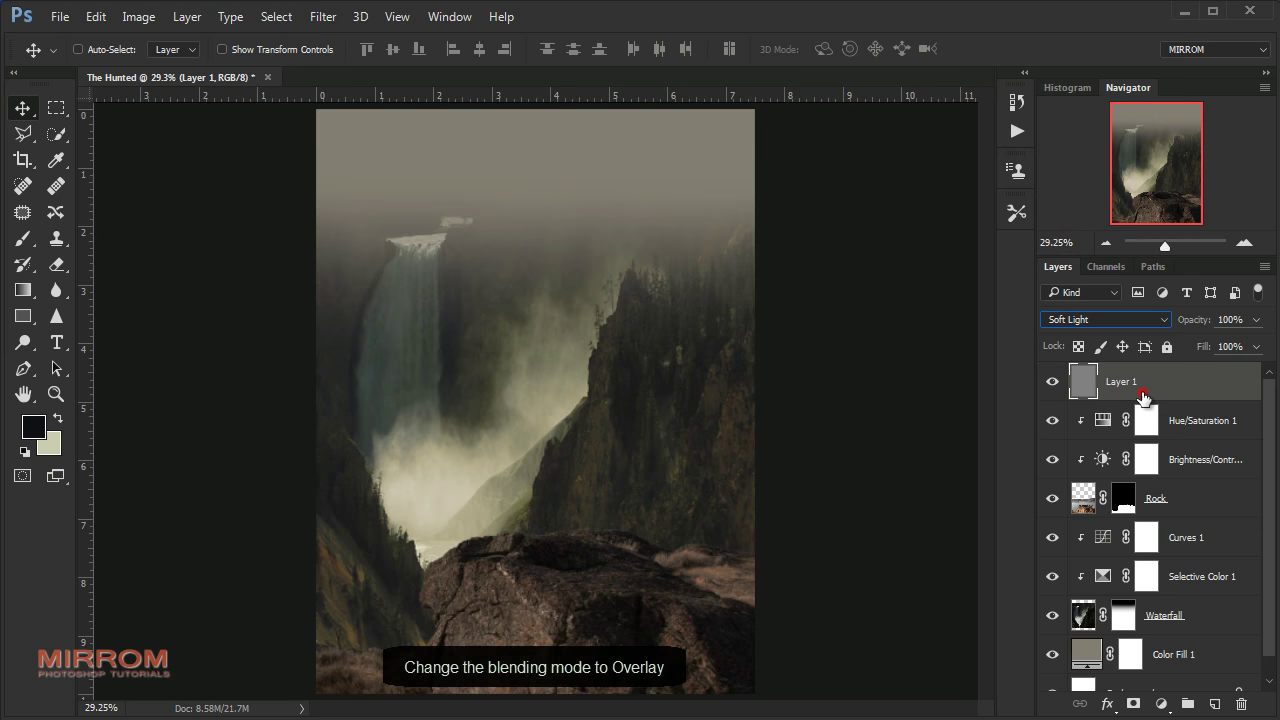
right_click(1245, 392)
left_click(969, 462)
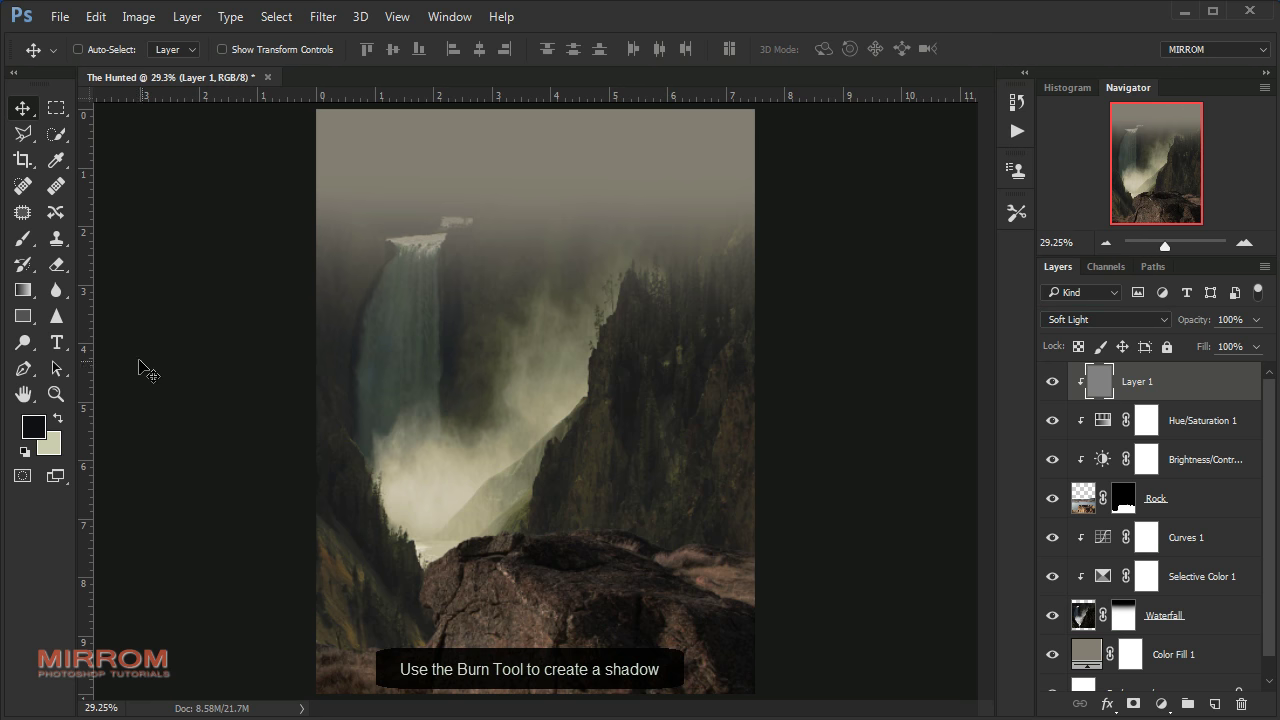
left_click(22, 342)
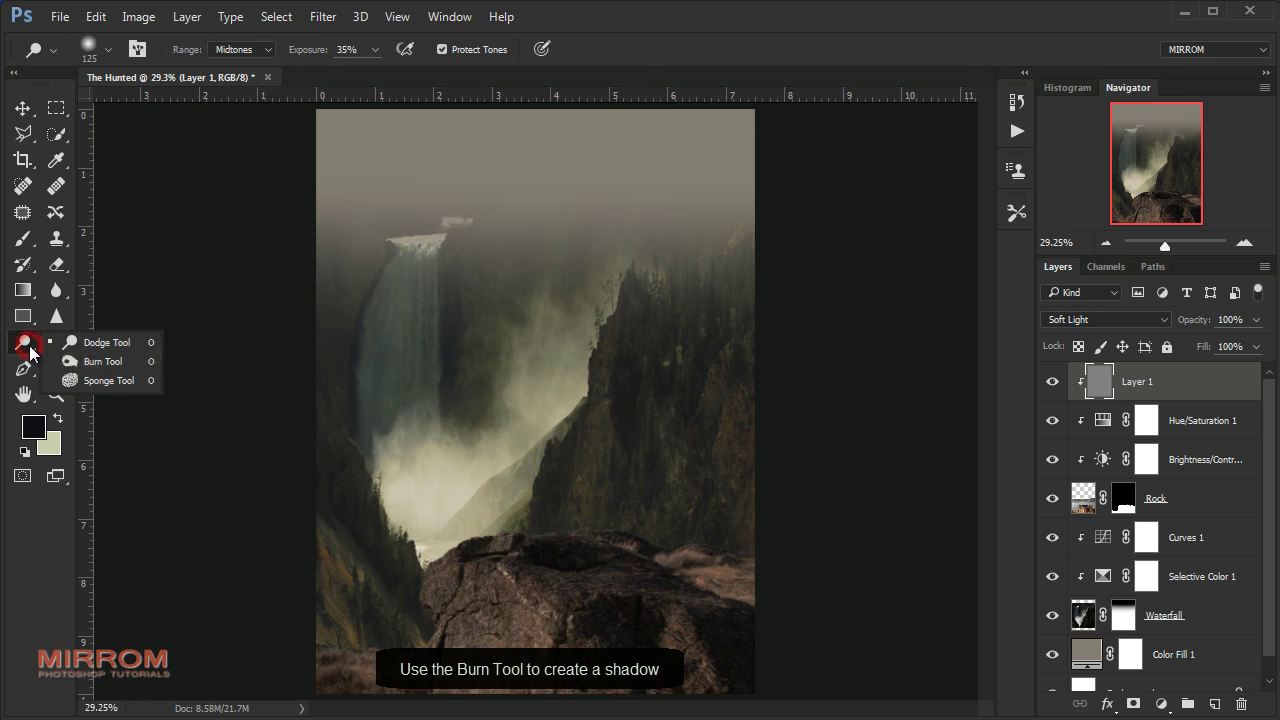
Burn a shadow onto the lower rock at 50% exposure
left_click(103, 361)
left_click(375, 49)
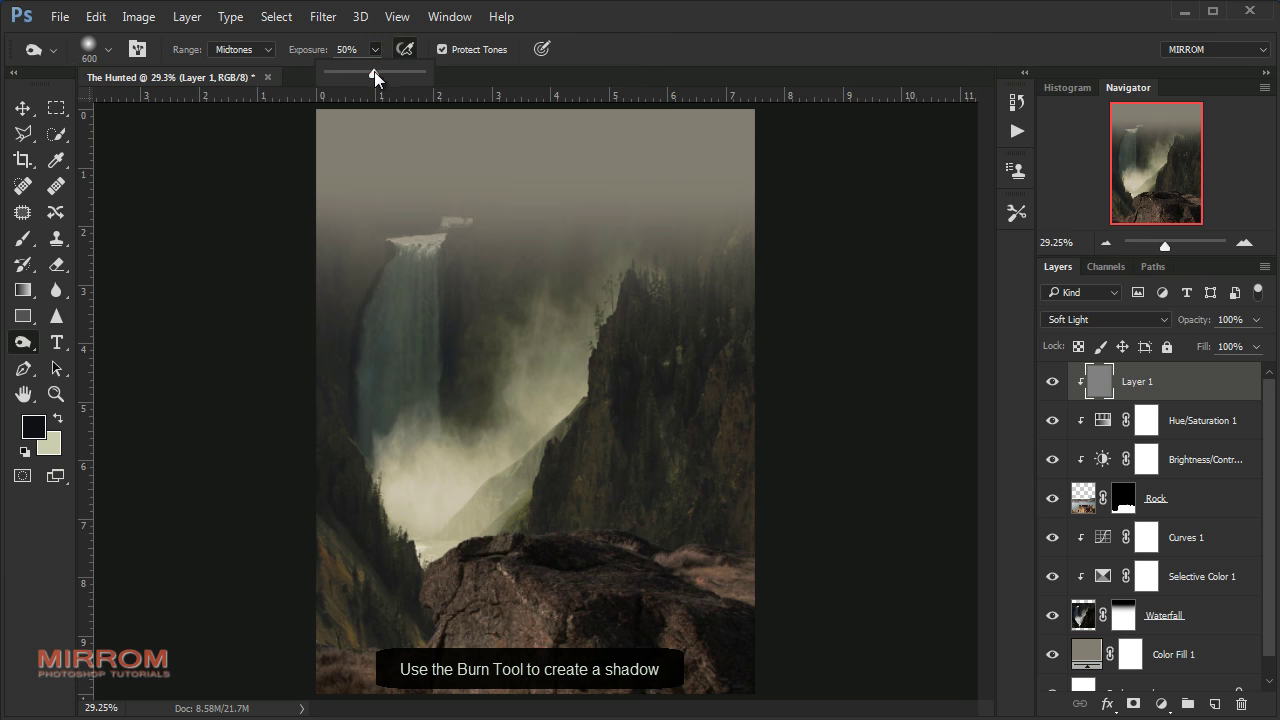
left_click(206, 357)
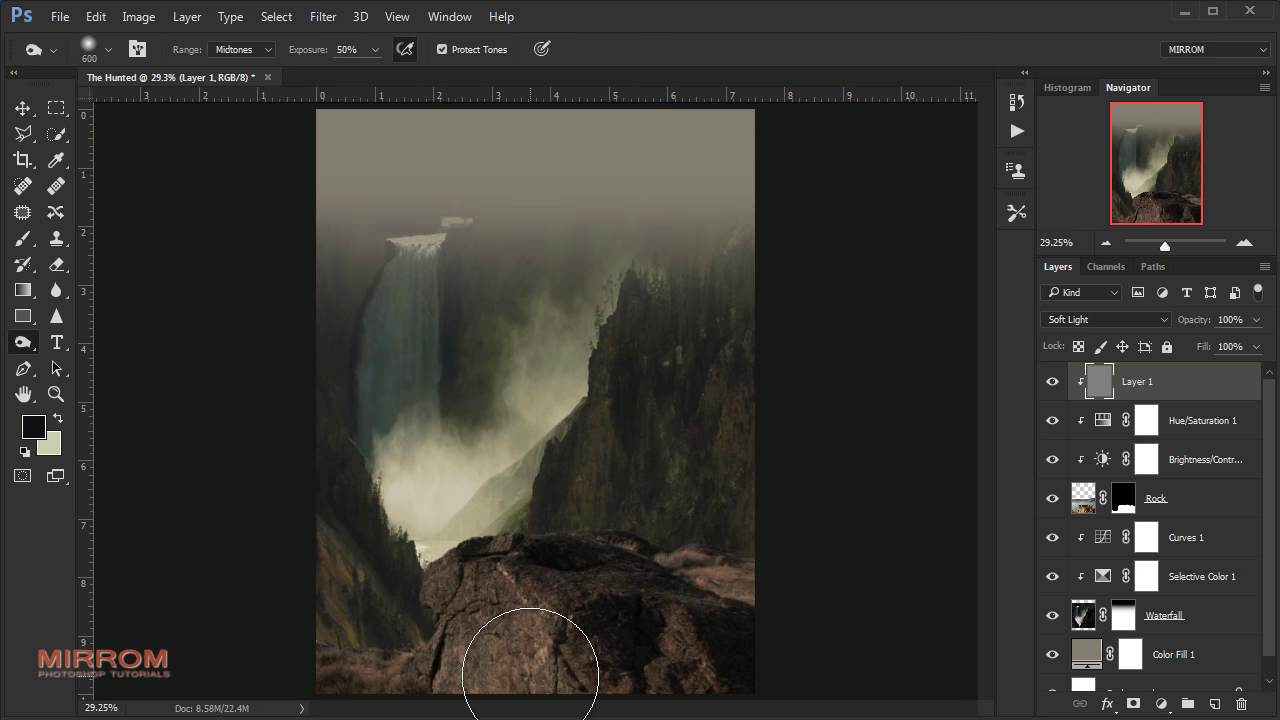
key("ctrl+minus")
key("ctrl+minus")
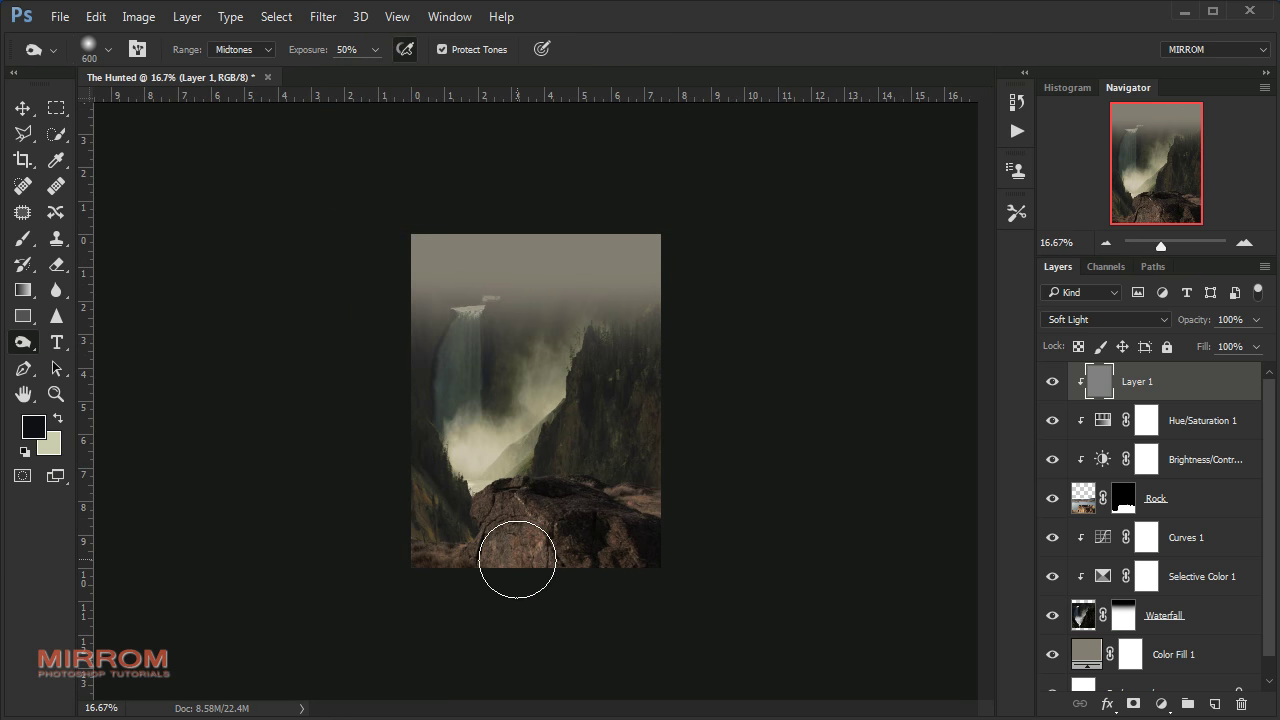
mouse_move(517, 559)
left_mouse_down()
mouse_move(583, 571)
mouse_move(451, 589)
mouse_move(517, 589)
mouse_move(451, 583)
mouse_move(480, 597)
mouse_move(520, 563)
mouse_move(620, 563)
mouse_move(509, 571)
mouse_move(523, 548)
mouse_move(669, 577)
mouse_move(457, 586)
mouse_move(740, 594)
mouse_move(567, 631)
left_mouse_up()
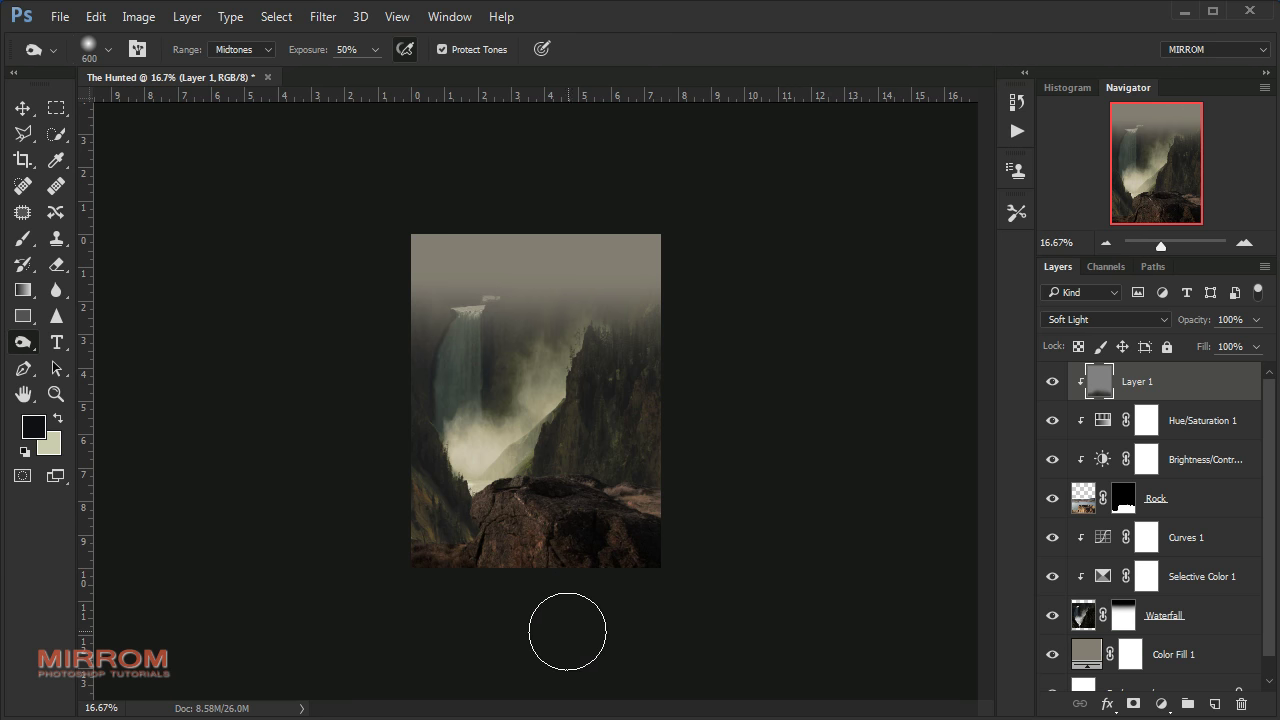
Dodge the rock's left and right edges at about 71% exposure with a 300 px brush
right_click(36, 346)
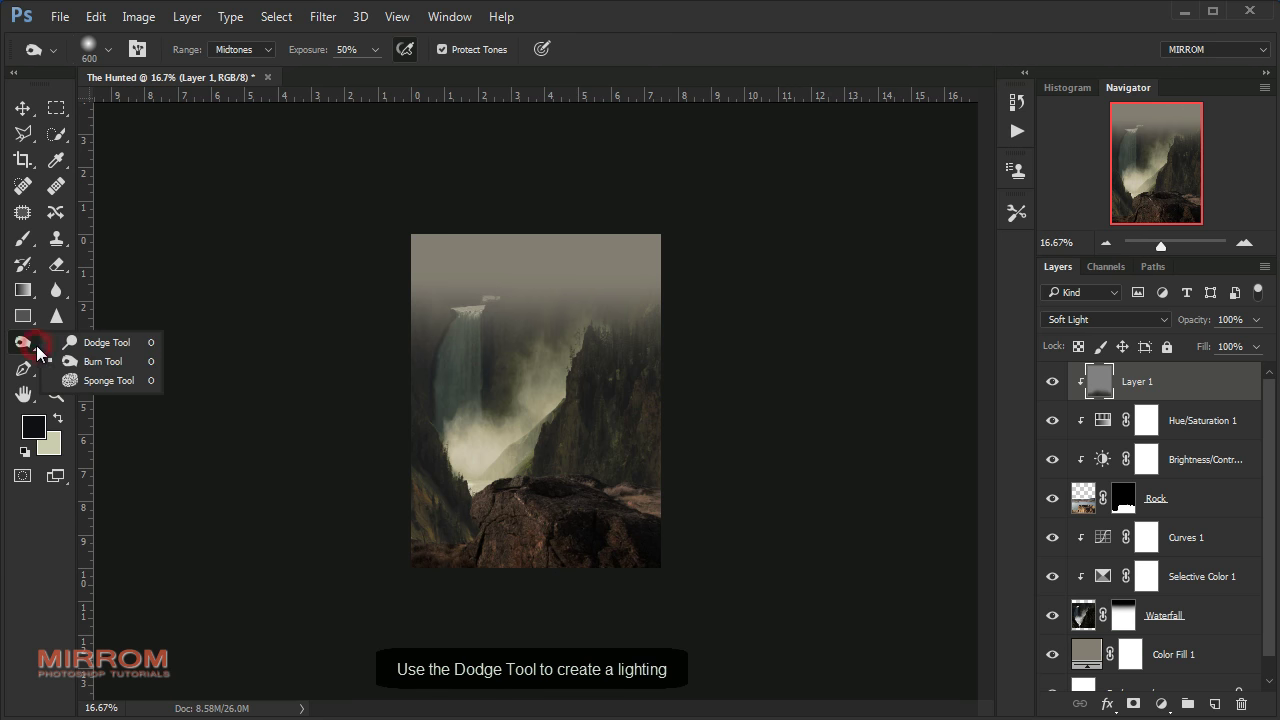
left_click(100, 342)
mouse_move(375, 49)
left_mouse_down()
mouse_move(375, 72)
mouse_move(407, 74)
left_mouse_up()
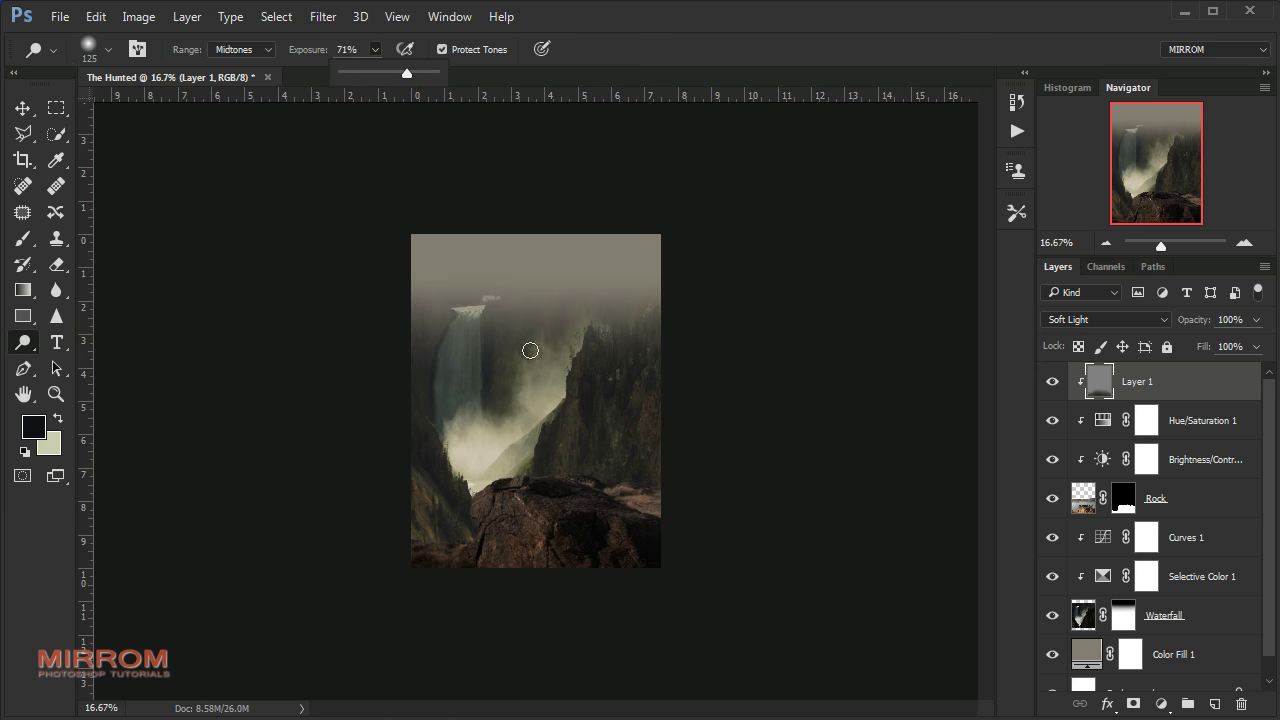
key("ctrl+plus")
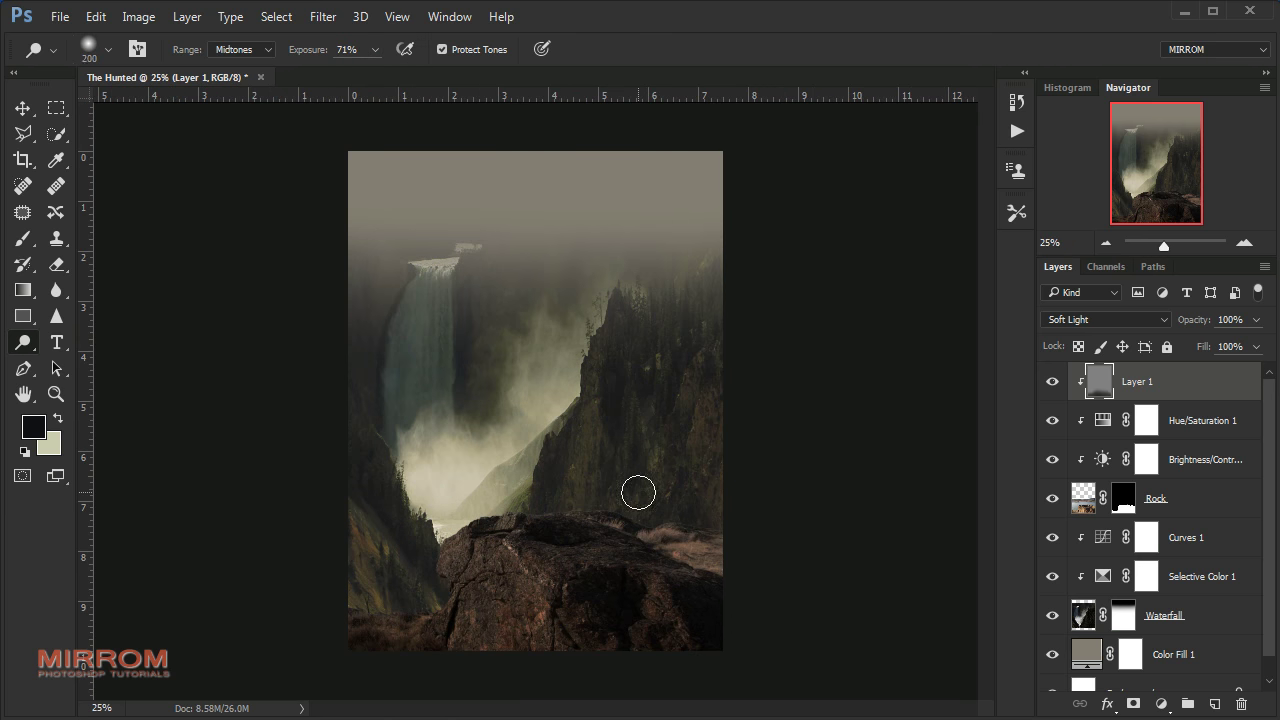
key("bracketright")
key("bracketright")
key("bracketright")
left_click_drag(708, 500, 563, 486)
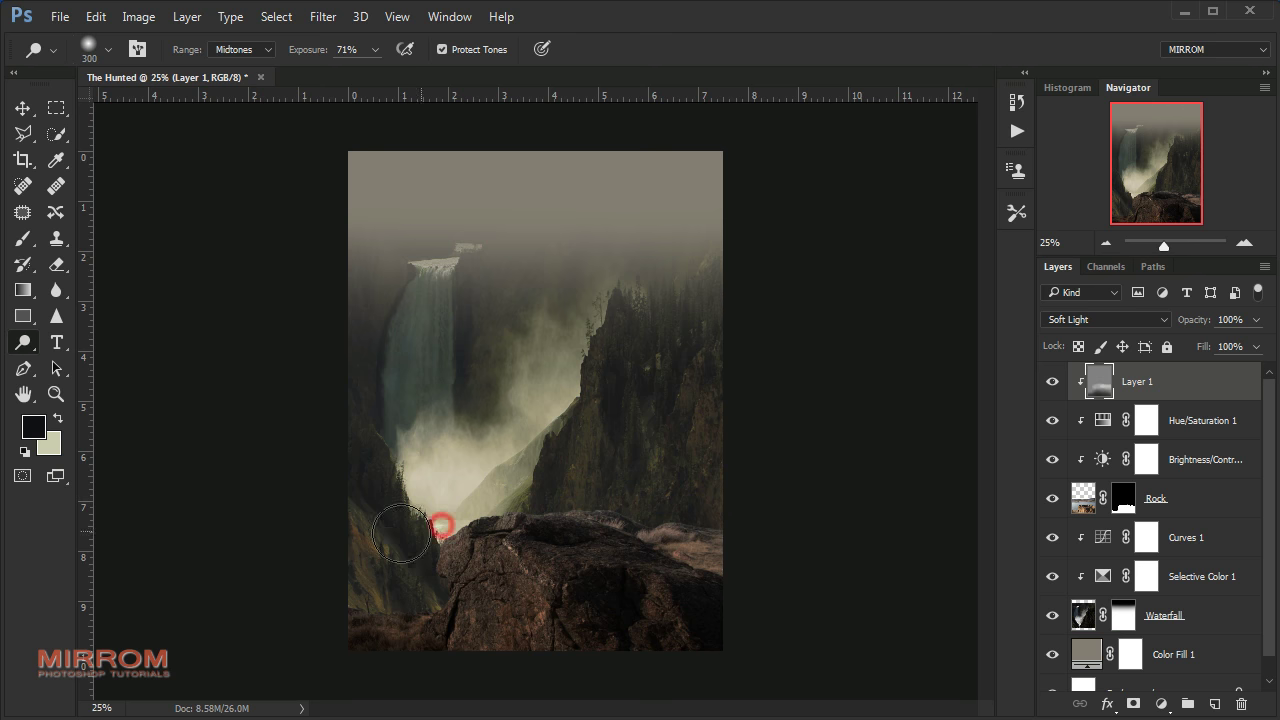
left_click_drag(529, 480, 648, 520)
key("bracketleft")
key("bracketleft")
key("bracketleft")
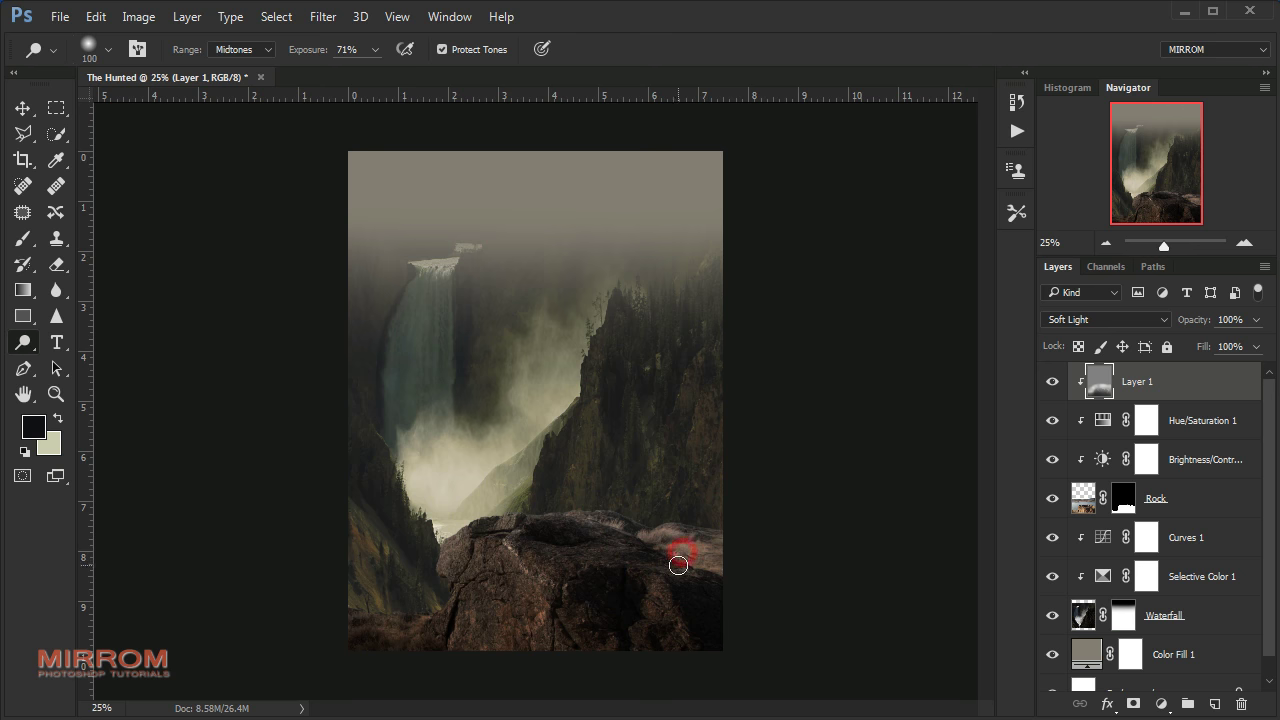
key("v")
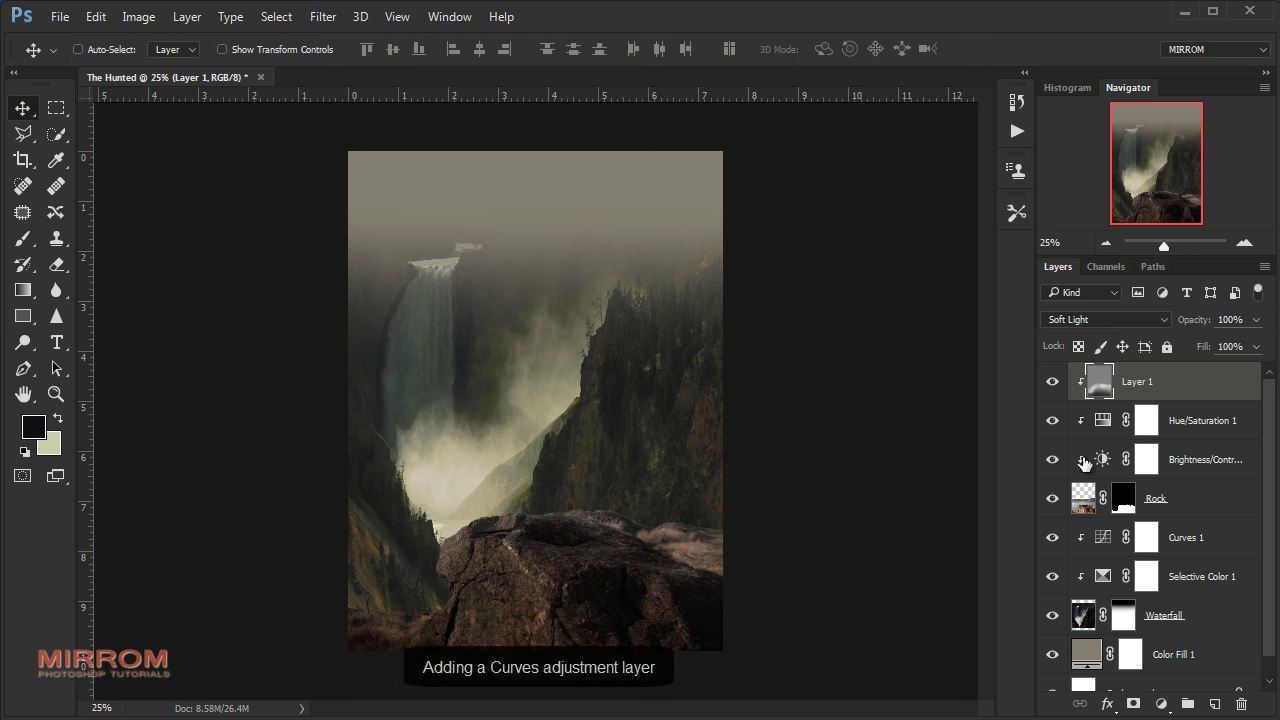
left_click(1052, 381)
left_click(1052, 381)
Add a Curves layer clipped to Layer 1, lifting the black point and lowering midtones (136→120)
left_click(1161, 704)
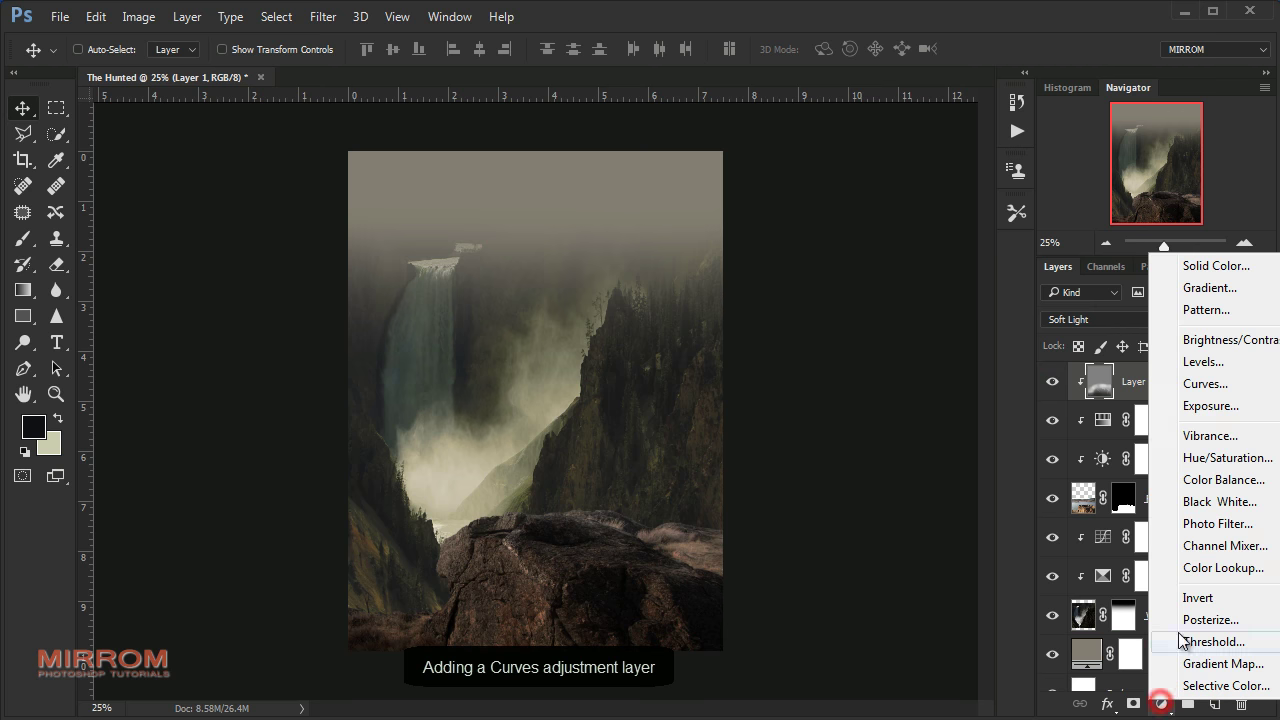
left_click(1200, 390)
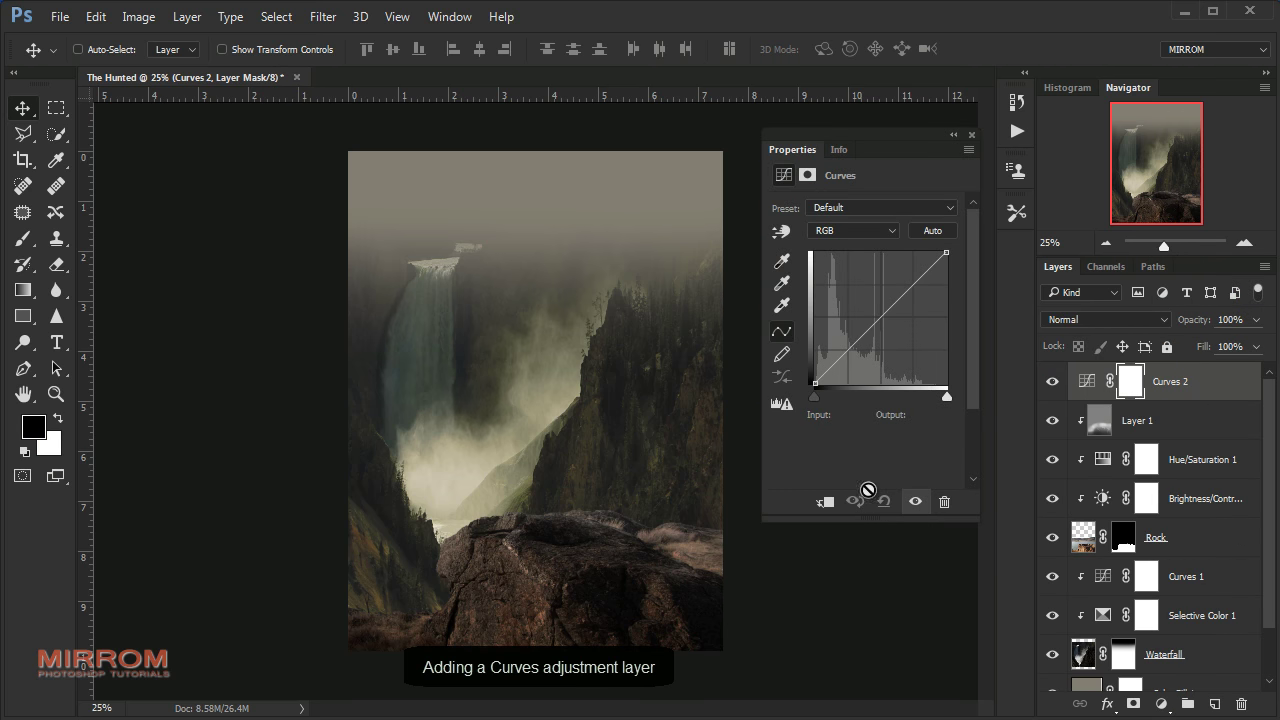
left_click(833, 501)
left_click_drag(817, 381, 816, 375)
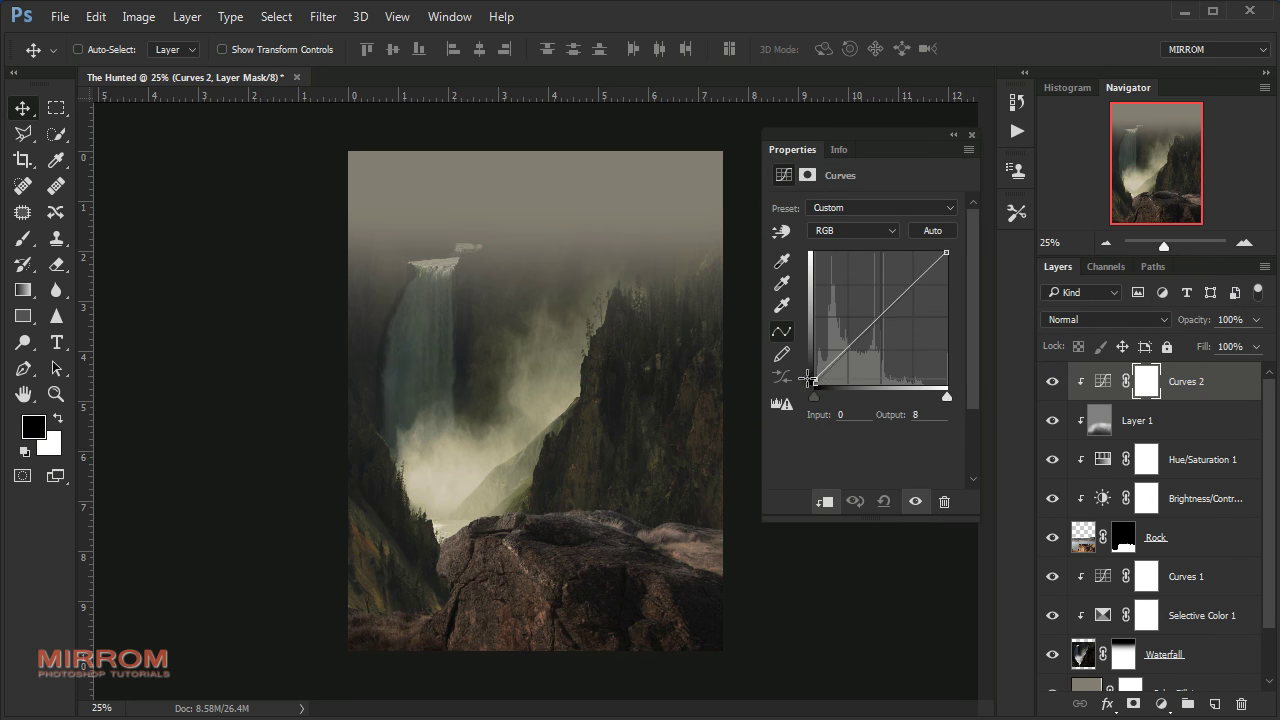
left_click_drag(879, 317, 885, 323)
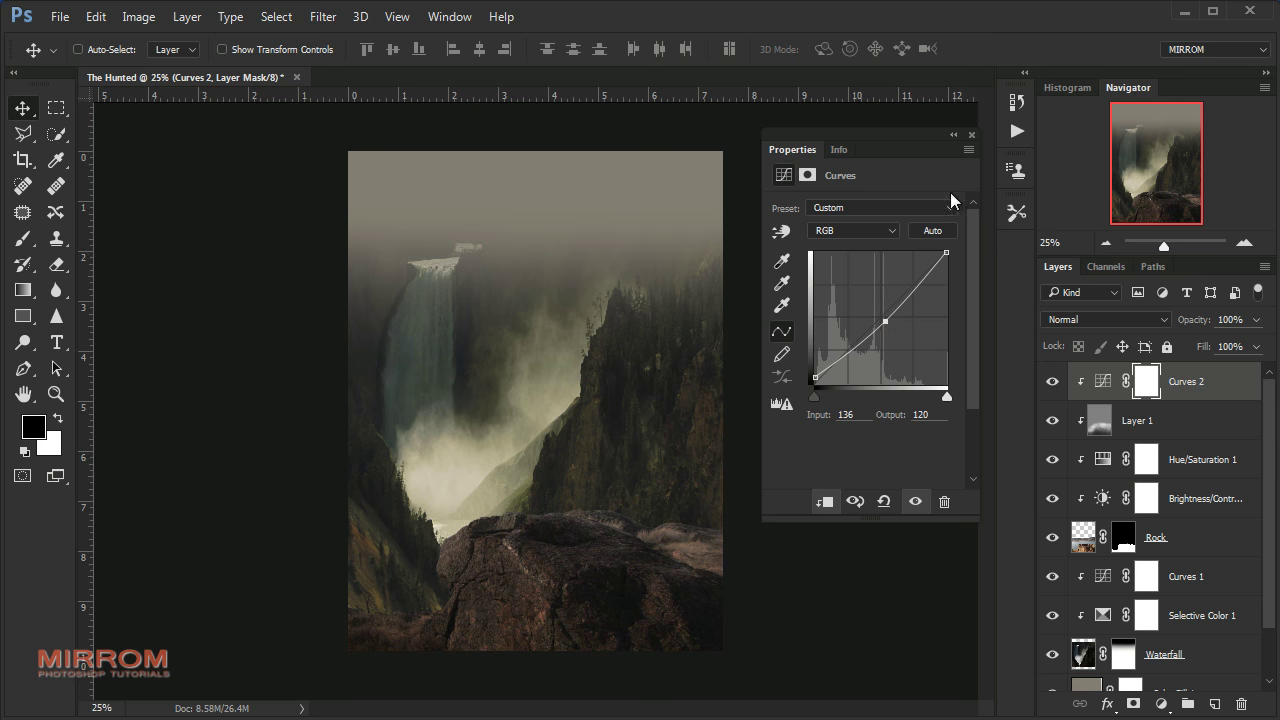
left_click(969, 135)
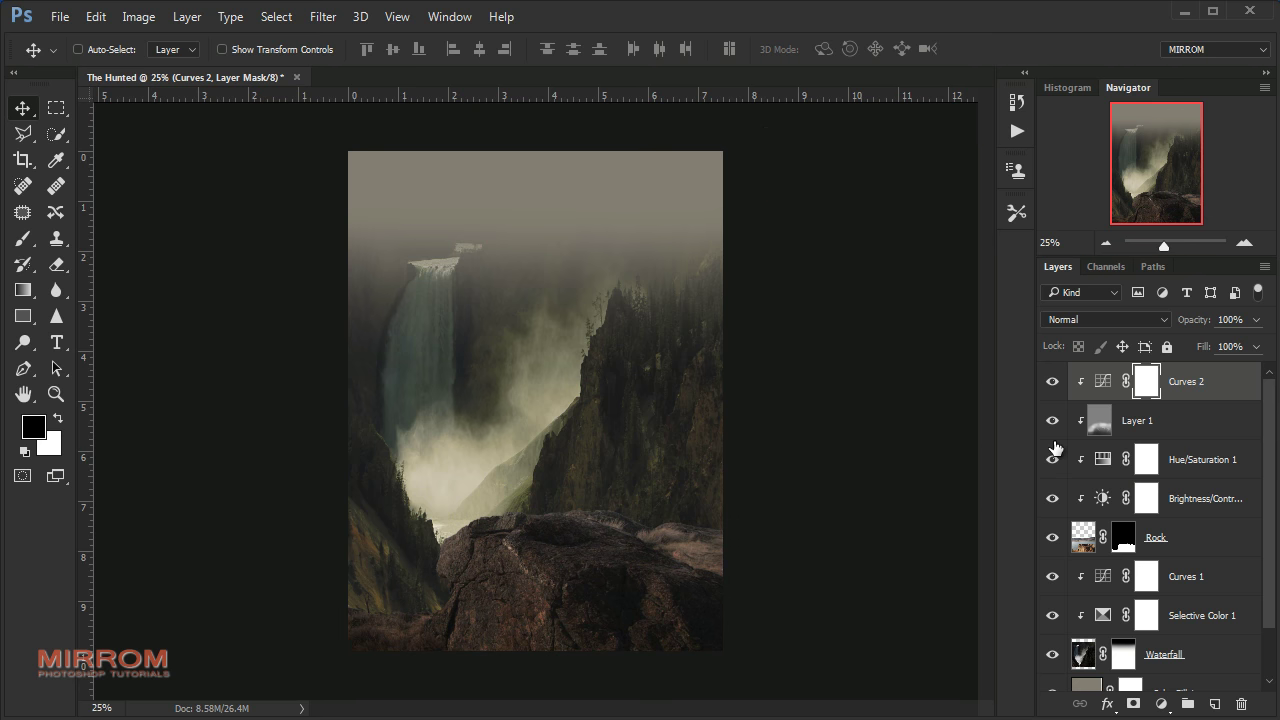
Drop Layer 1's opacity to 94%, then reselect the Curves 2 mask and Curves 1
left_click(1148, 424)
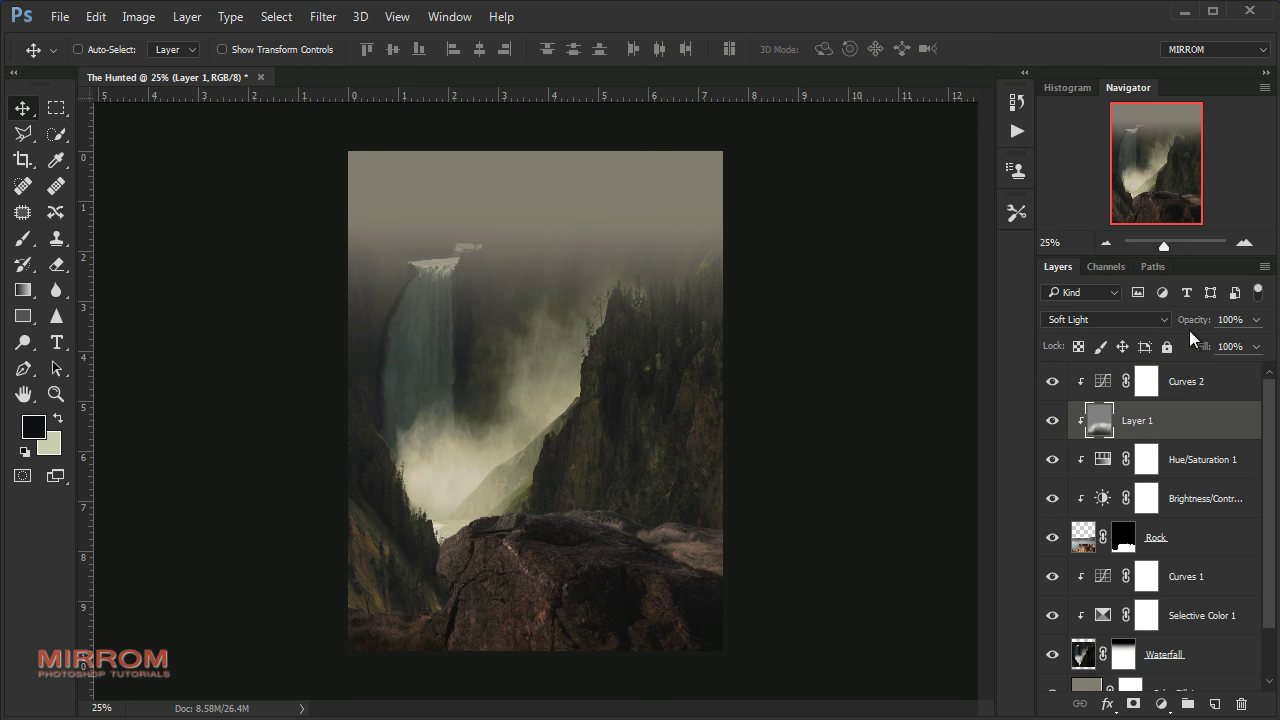
left_click_drag(1200, 320, 1197, 321)
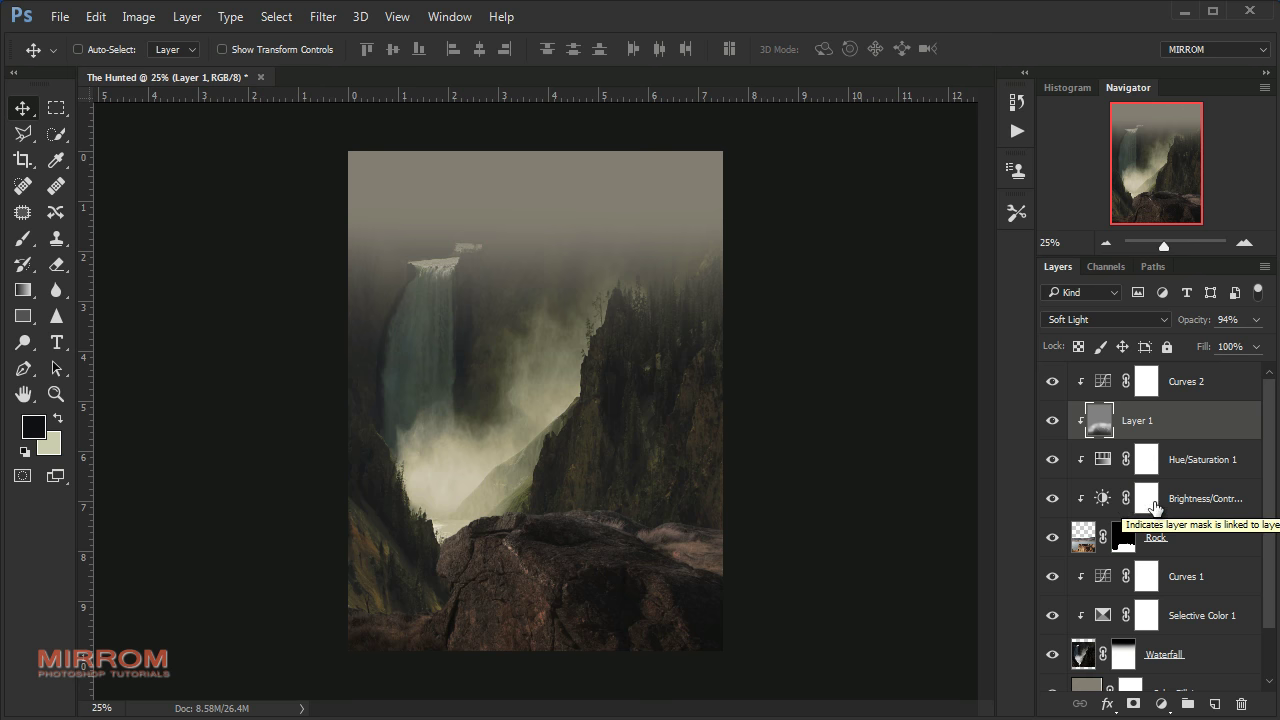
left_click(1203, 397)
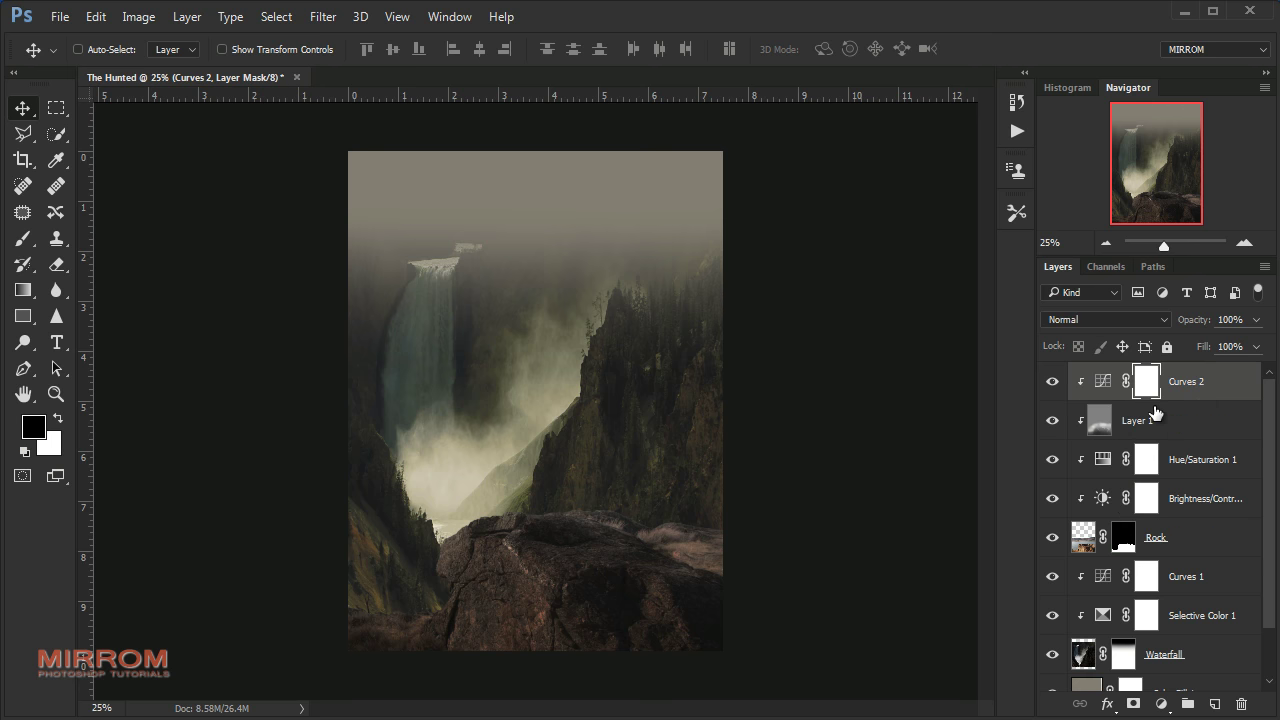
scroll(1180, 490, "down", 1)
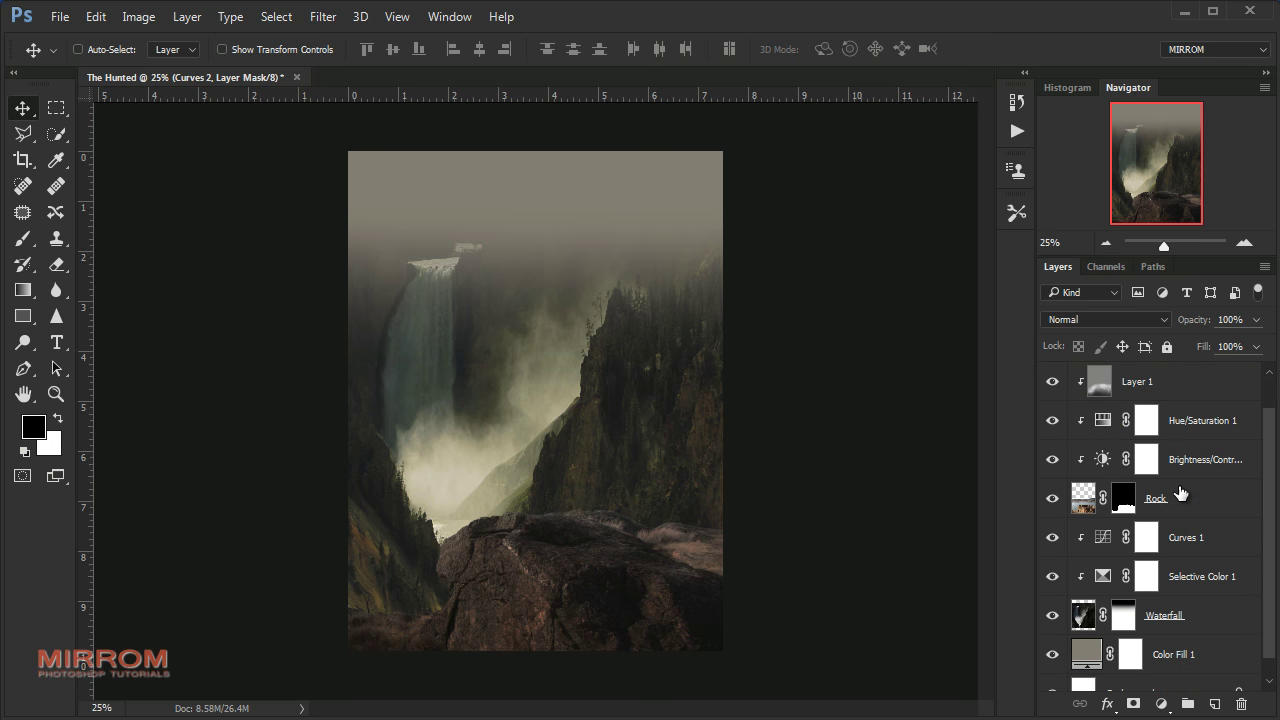
left_click(1203, 518)
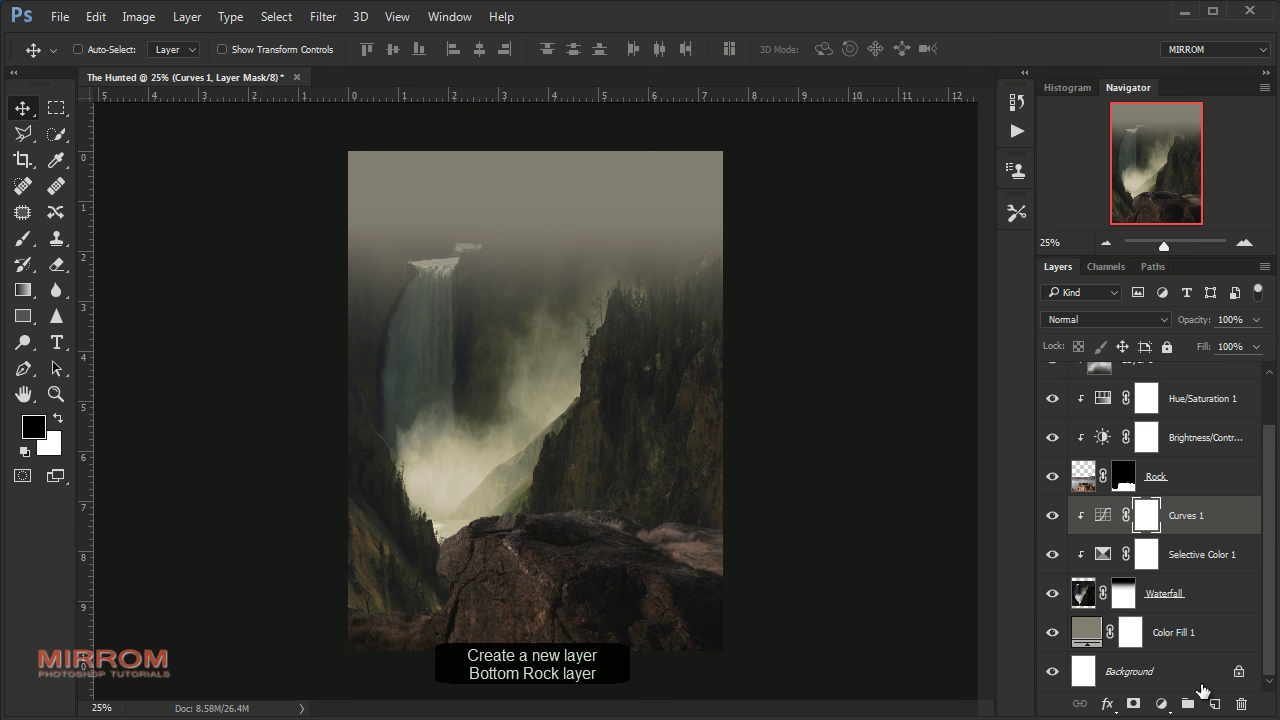
Add a new layer and set the foreground colour to cbcaae
left_click(1216, 704)
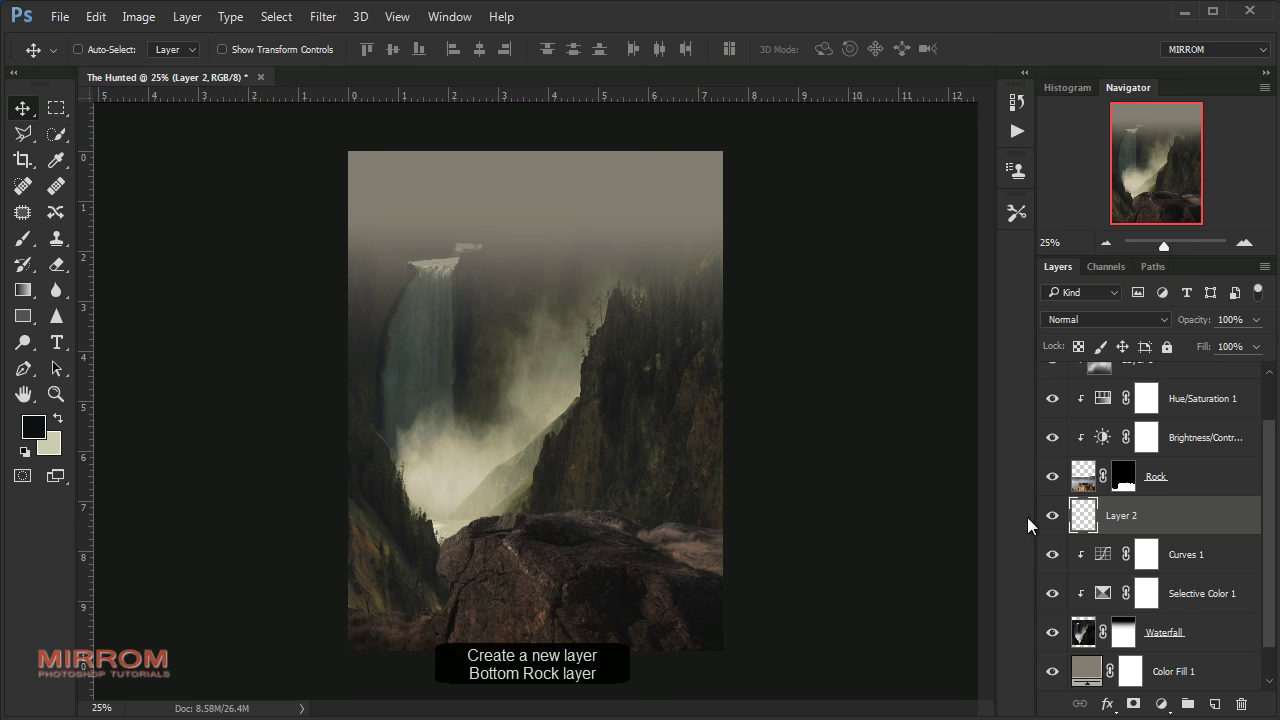
left_click(33, 427)
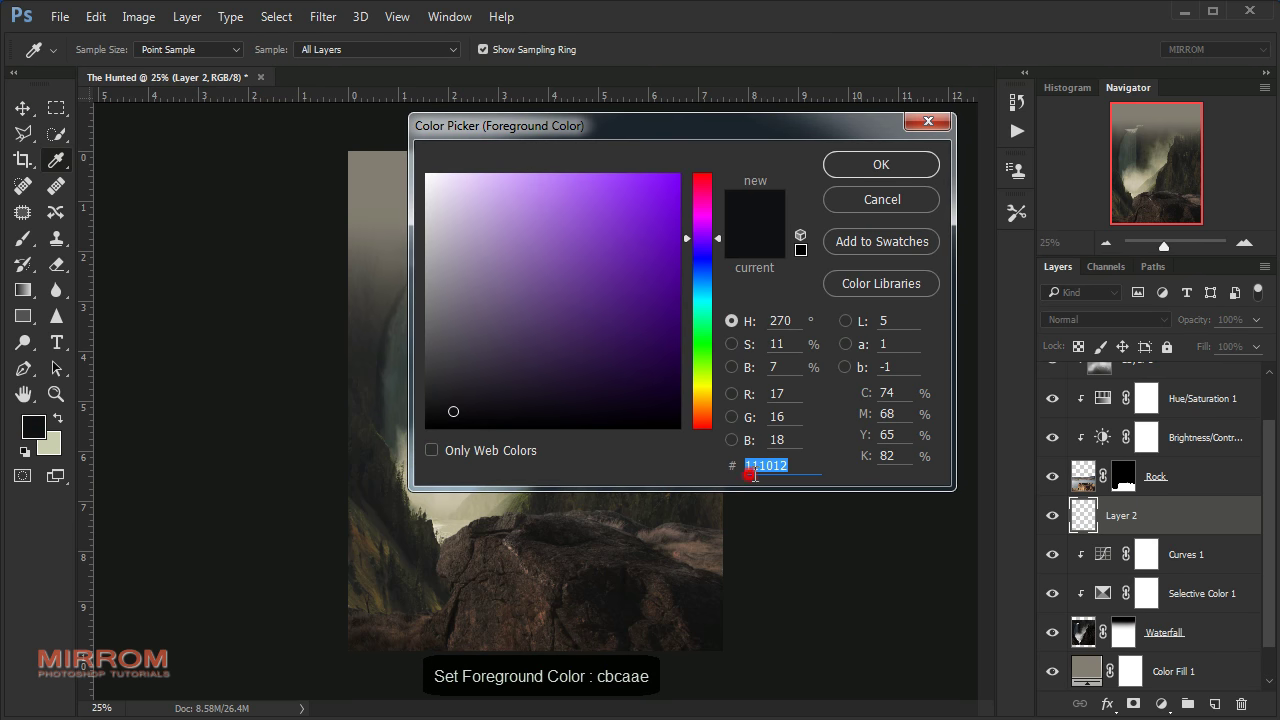
type("cbcaae")
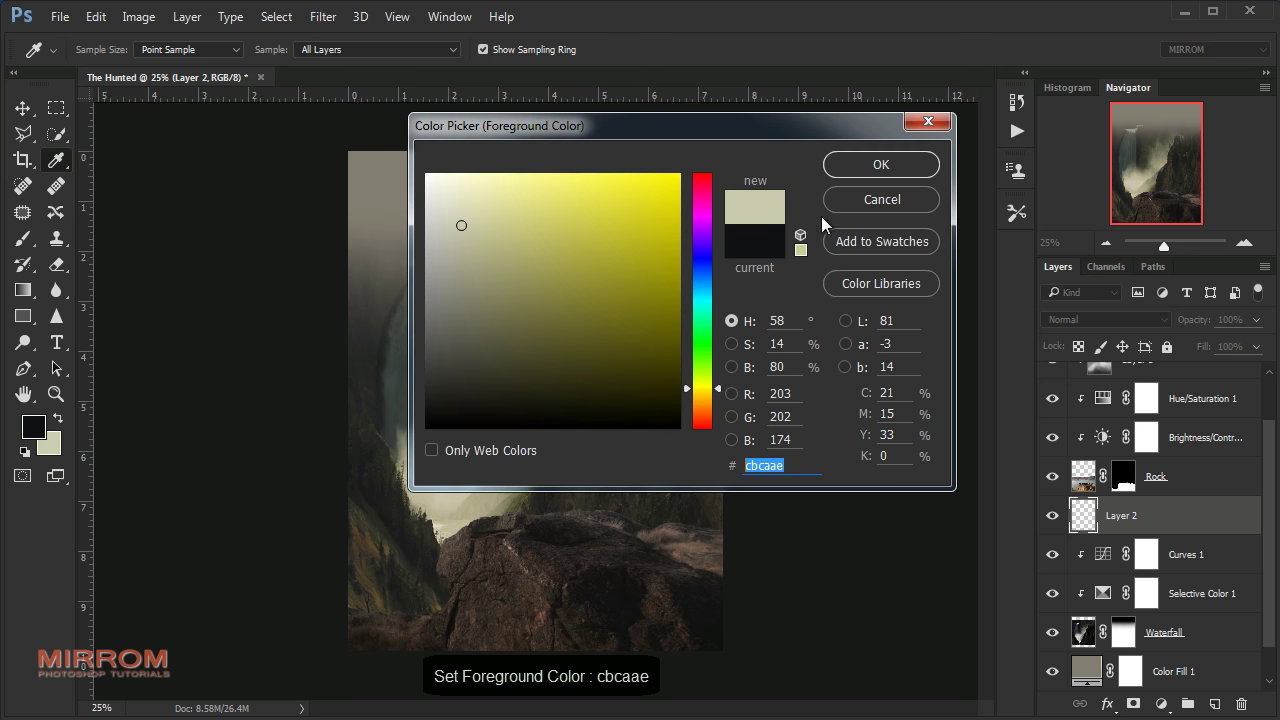
left_click(851, 172)
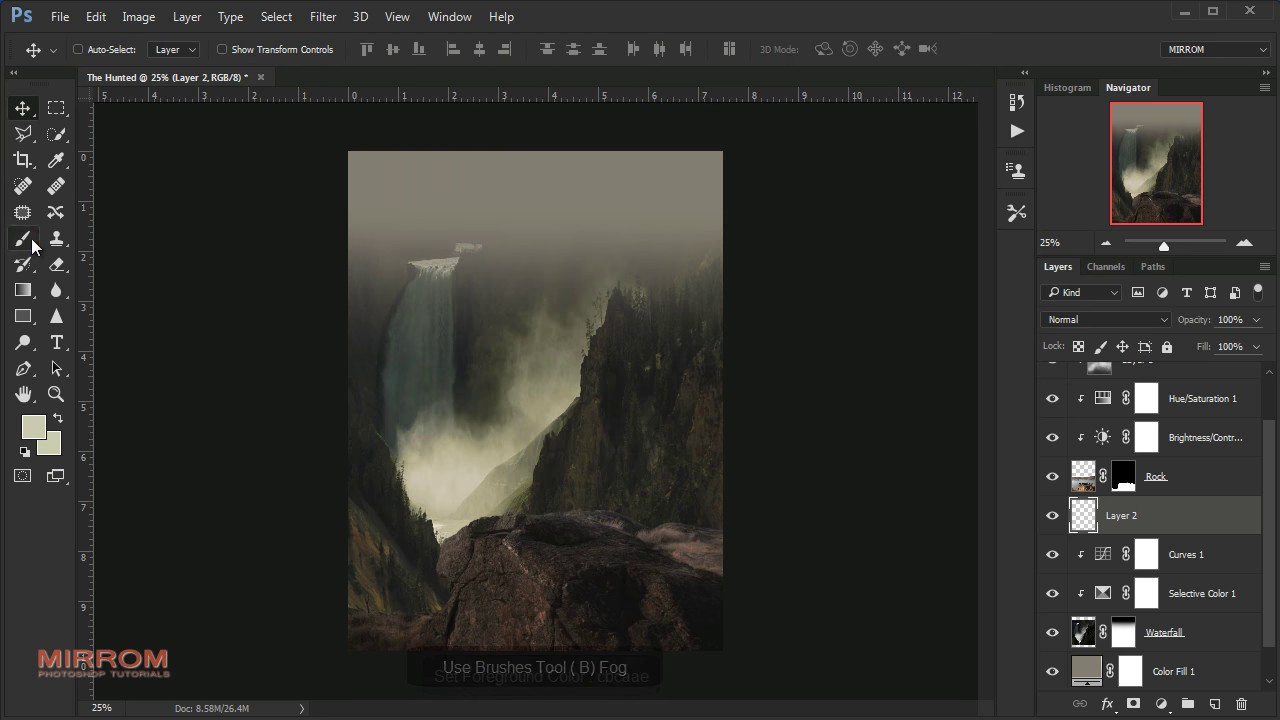
Paint pale fog over the rock top with the 1195 px cloud brush at 100% opacity
left_click(30, 241)
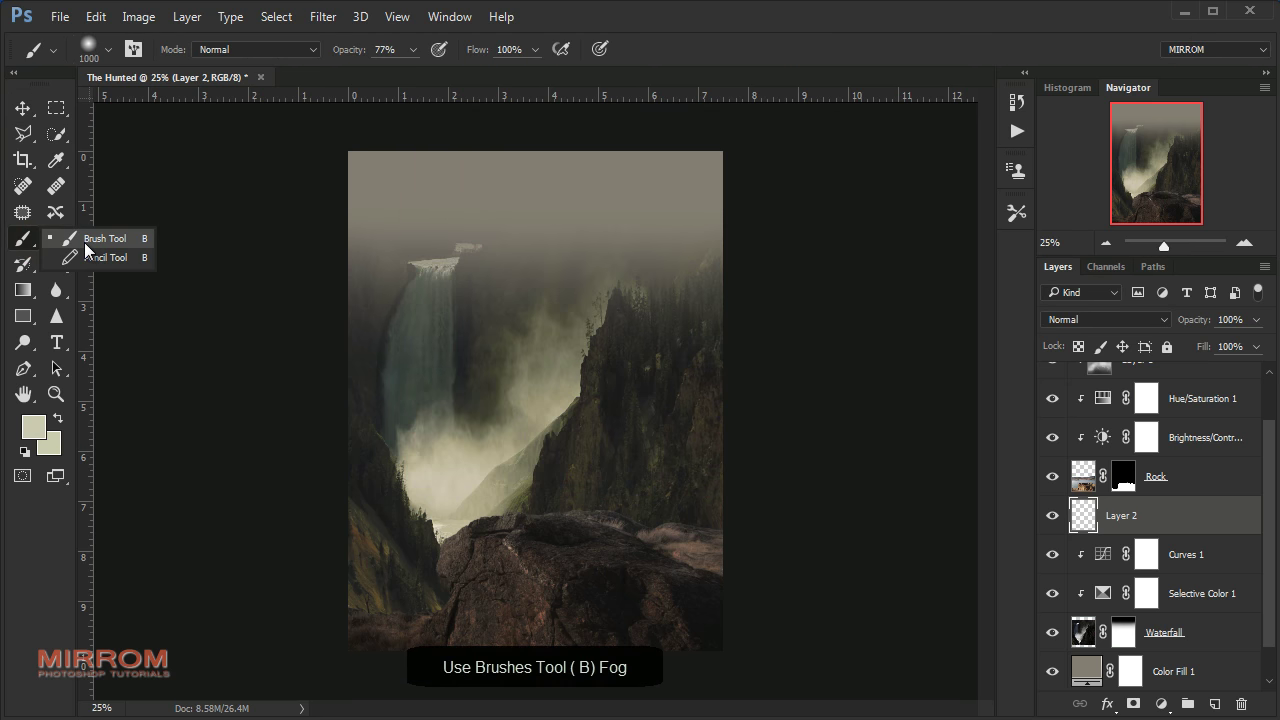
left_click(108, 55)
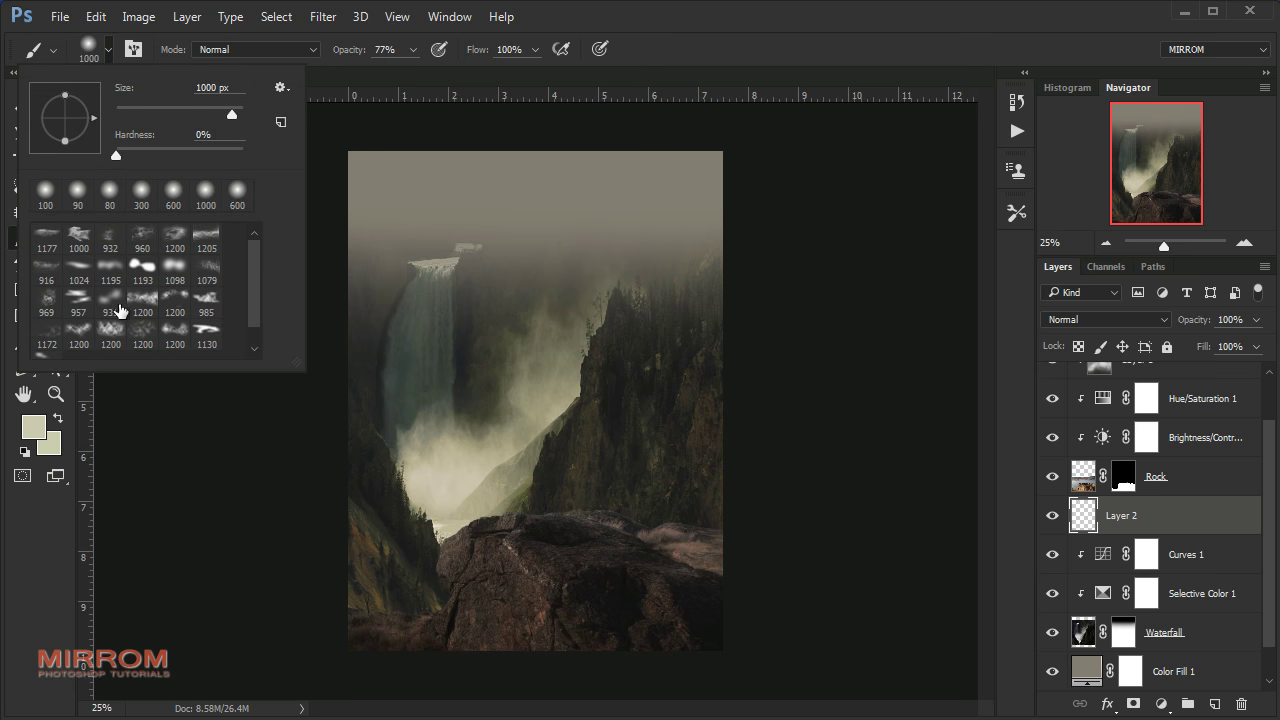
left_click(110, 268)
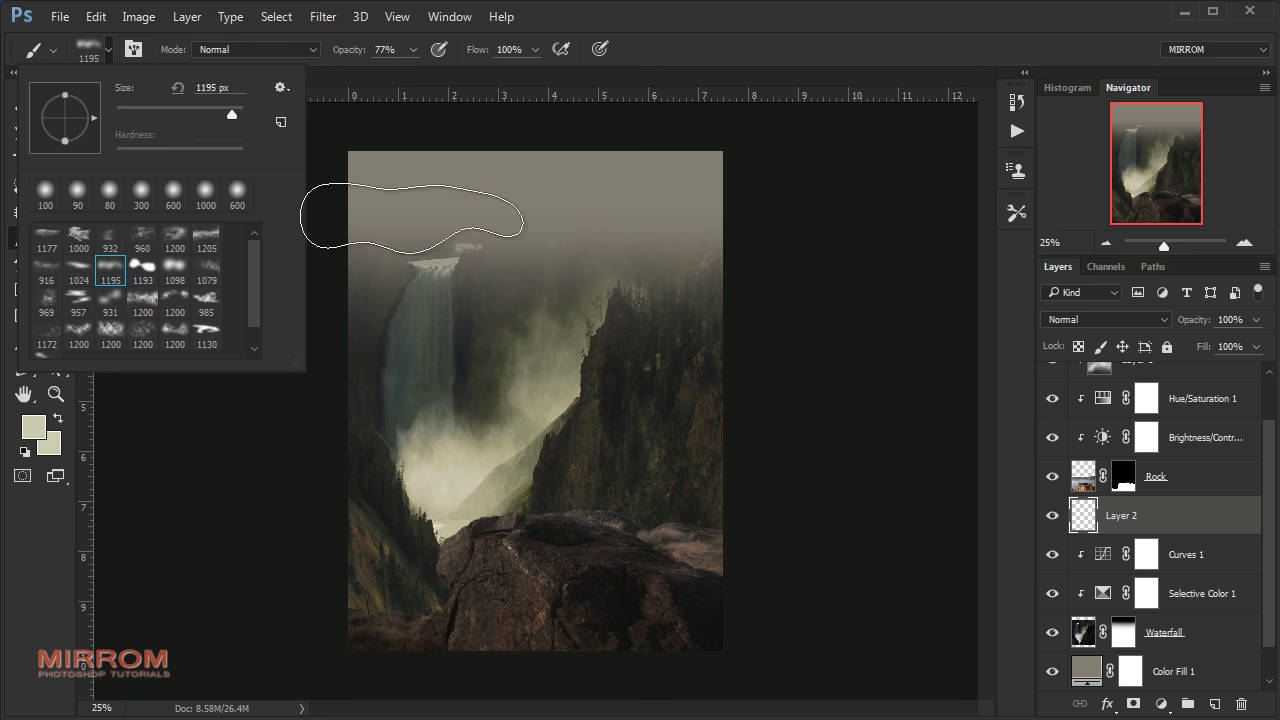
left_click(413, 50)
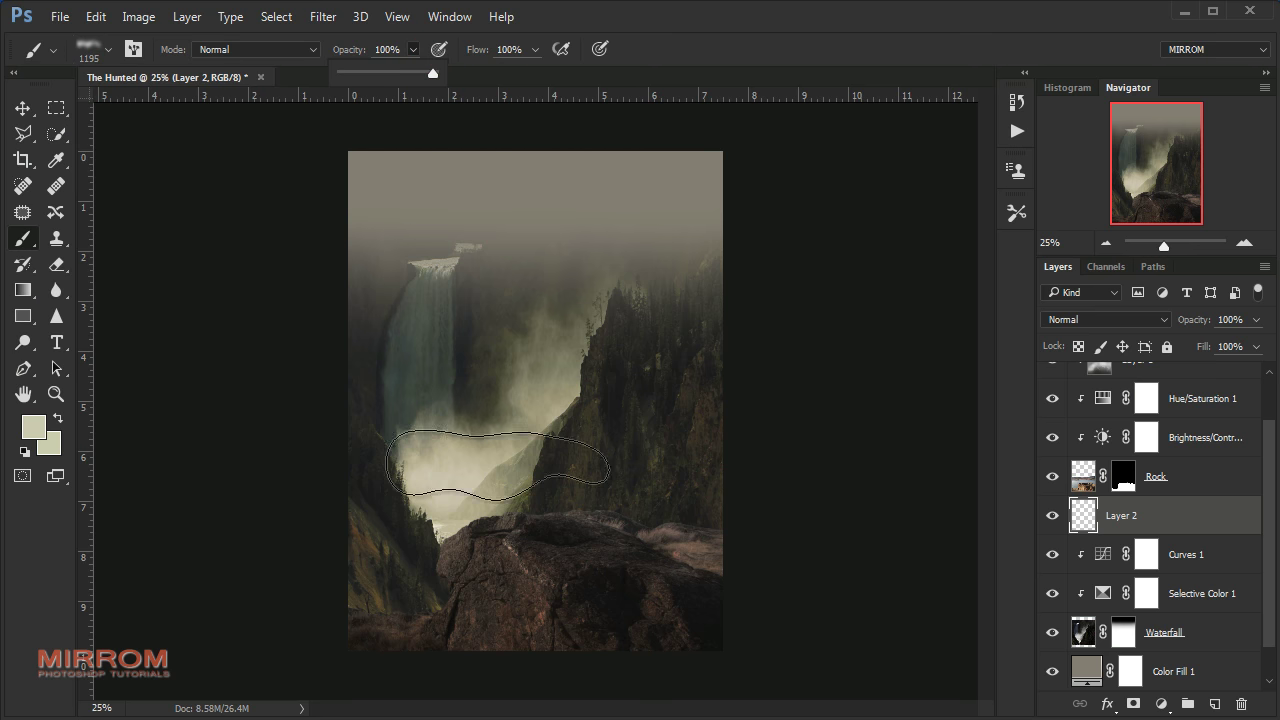
left_click(506, 500)
left_click_drag(627, 545, 606, 562)
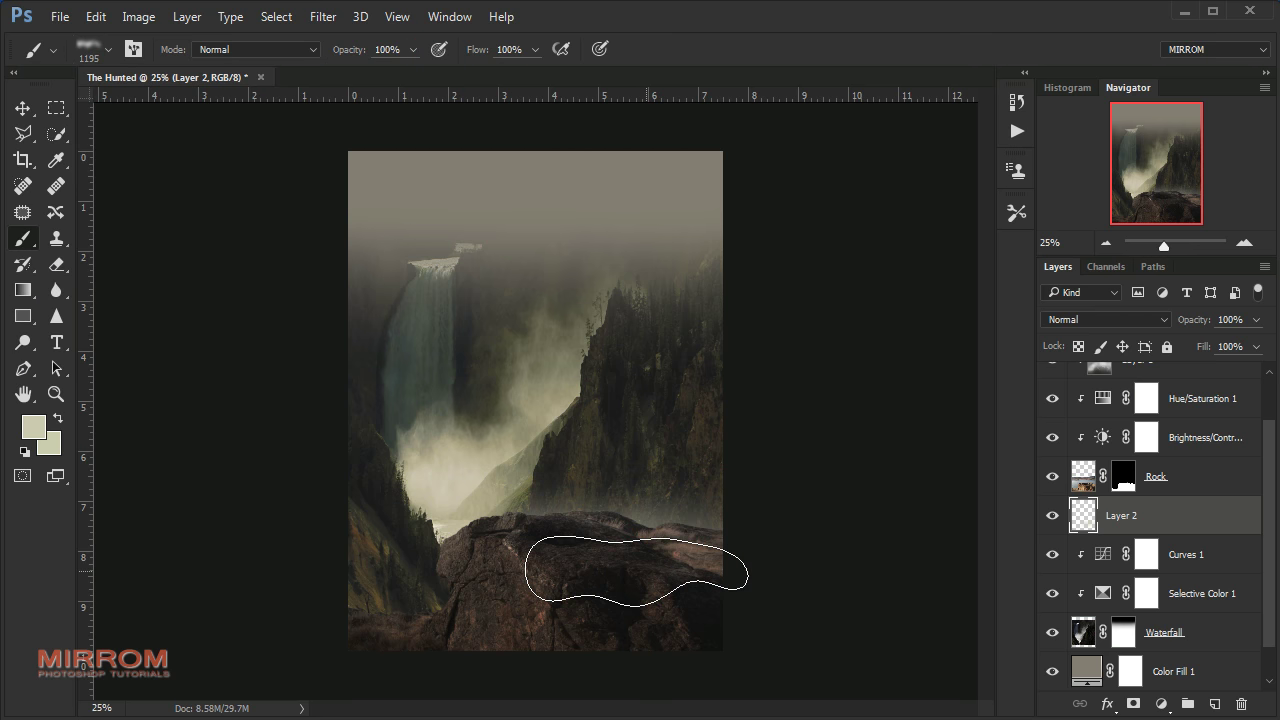
key("bracketright")
key("bracketright")
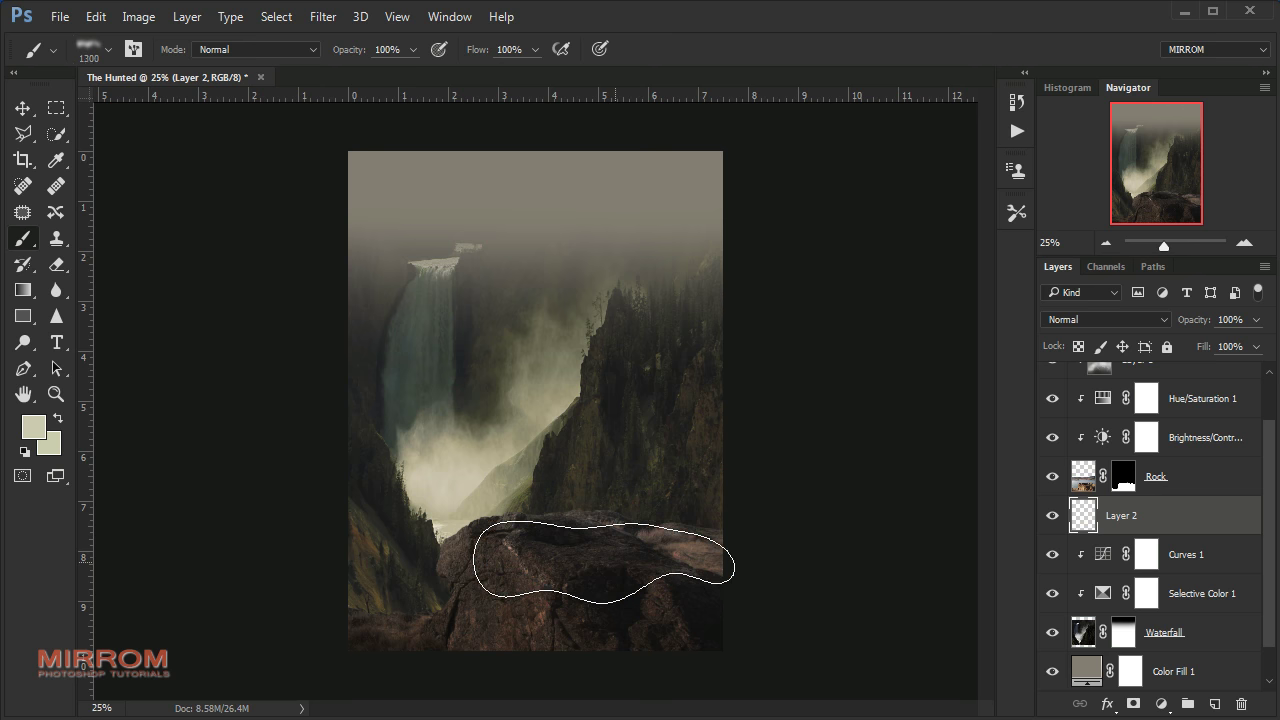
key("bracketright")
key("bracketright")
key("bracketright")
key("bracketright")
left_click(618, 553)
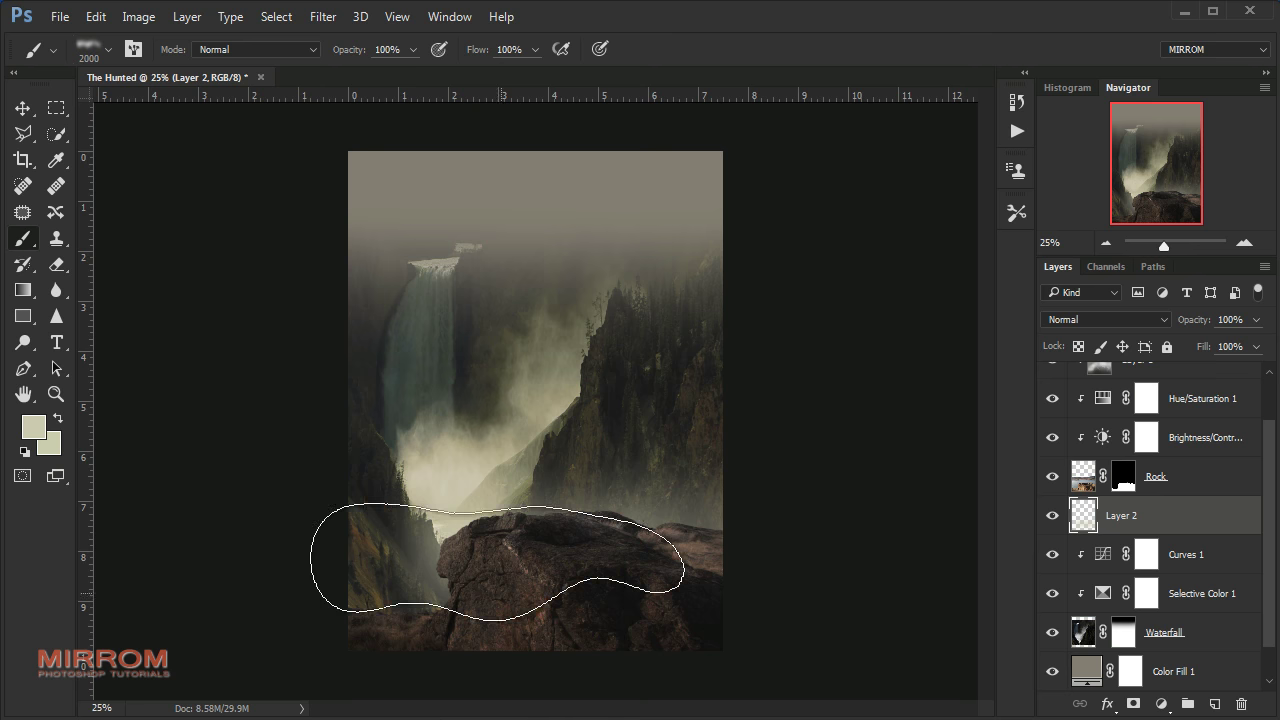
Rotate the fog brush 90° and stamp fog along the bottom of the image
right_click(568, 288)
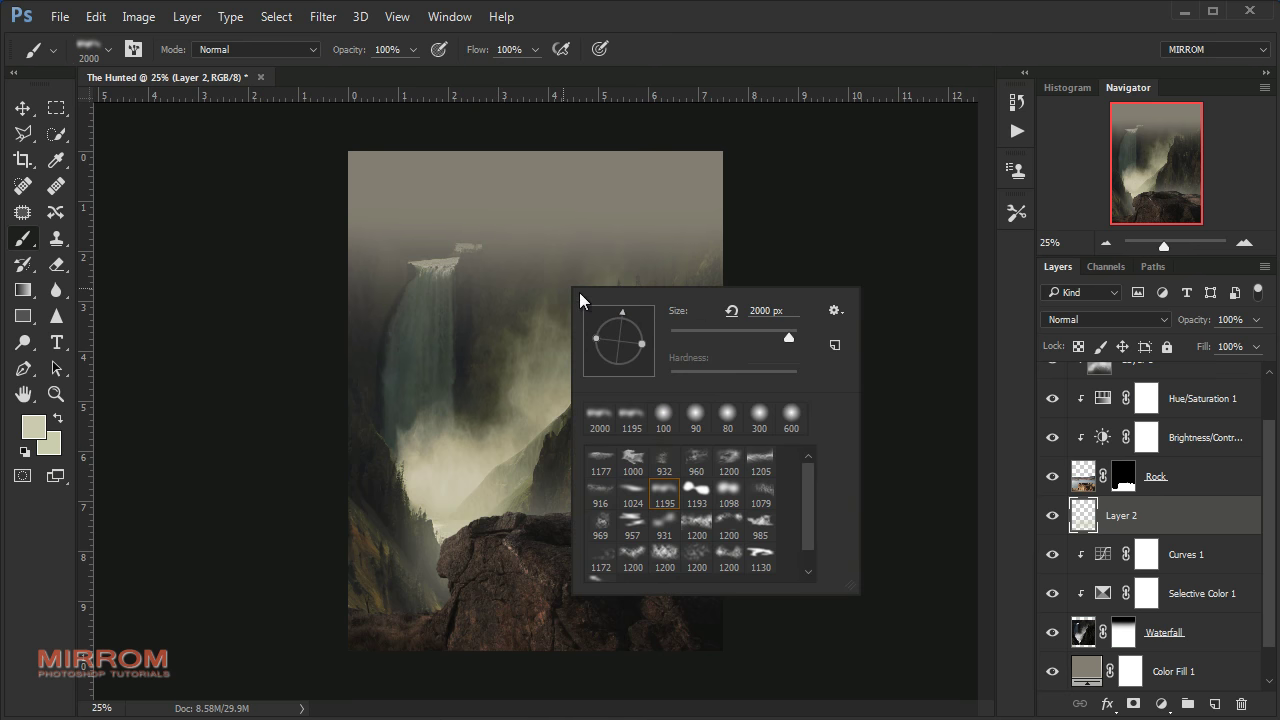
left_click_drag(622, 313, 588, 340)
left_click(478, 663)
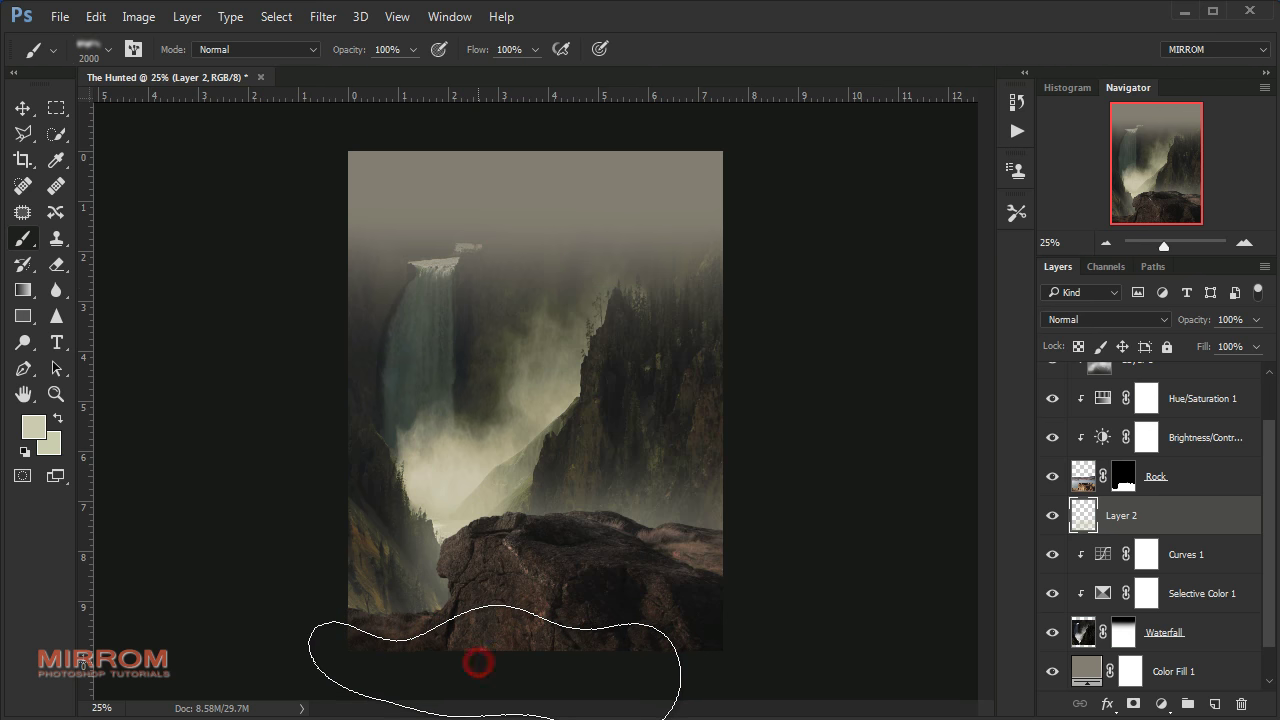
key("bracketleft")
key("bracketleft")
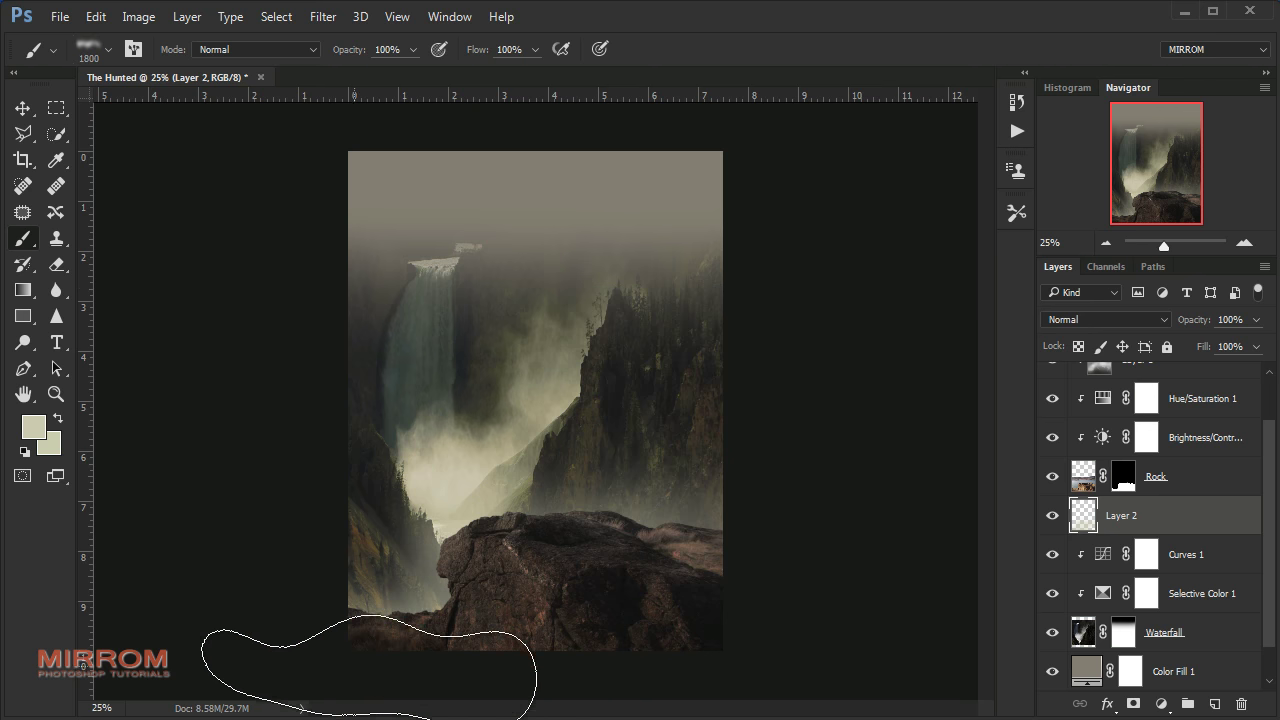
left_click(472, 665)
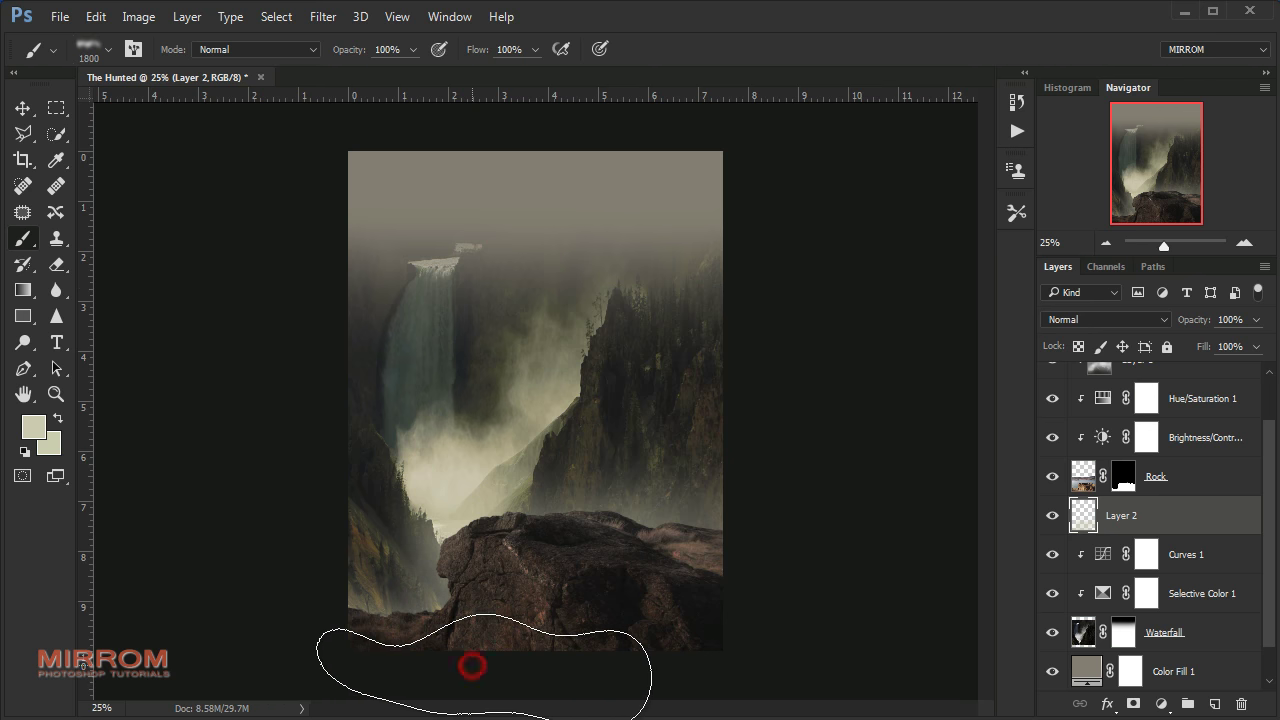
left_click(149, 526)
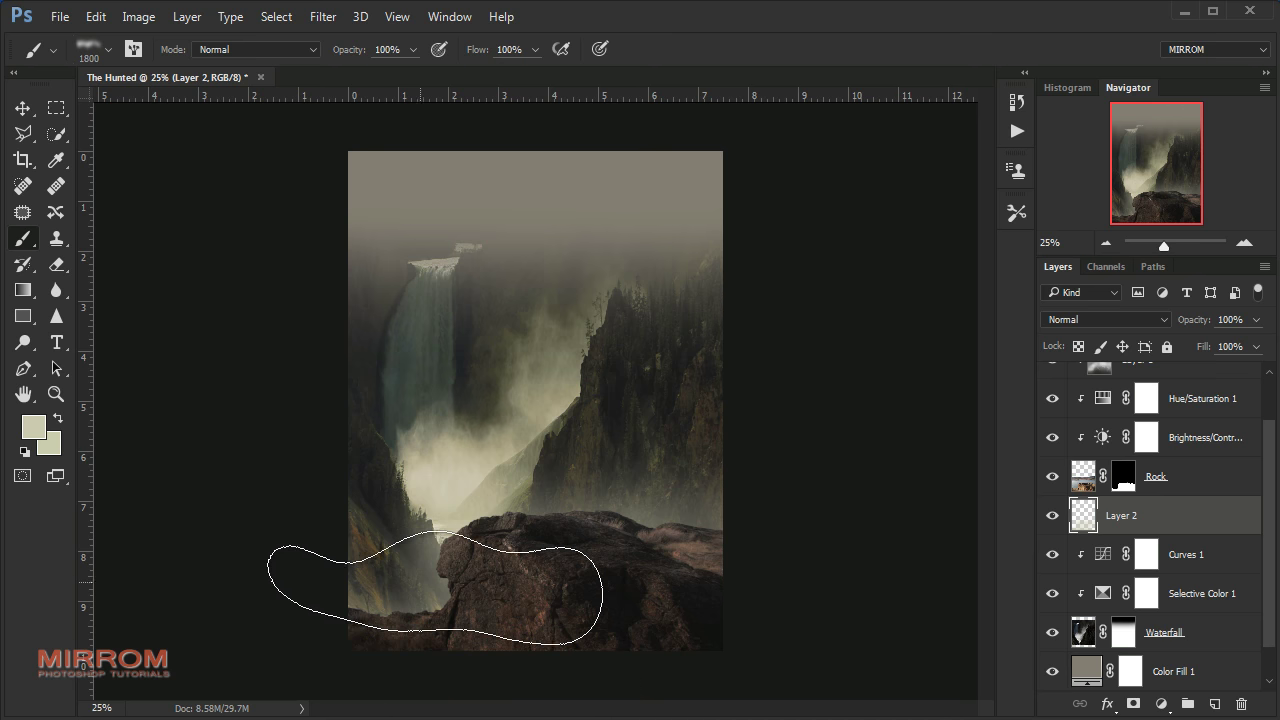
At 53% opacity, dab mist onto the left, lower and top areas of the rock
key("bracketleft")
key("bracketleft")
key("bracketleft")
key("bracketleft")
key("bracketleft")
key("bracketleft")
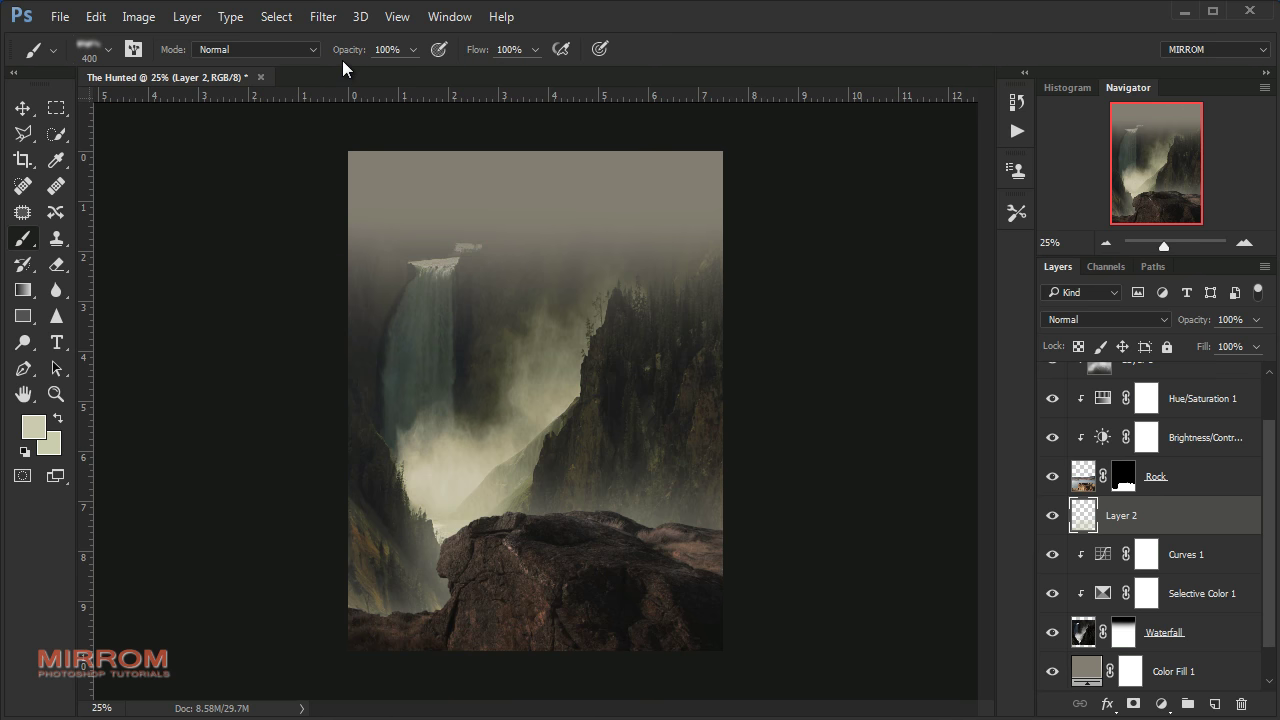
key("5")
key("3")
key("bracketright")
left_click(408, 571)
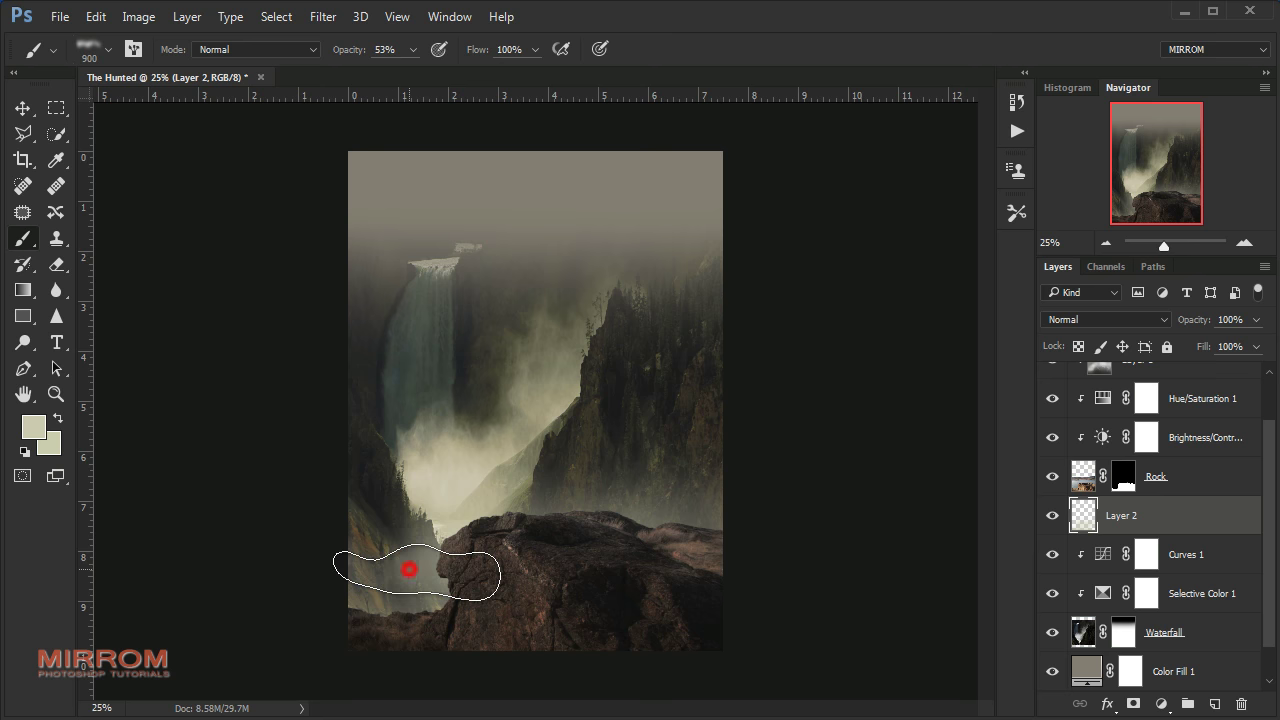
right_click(552, 430)
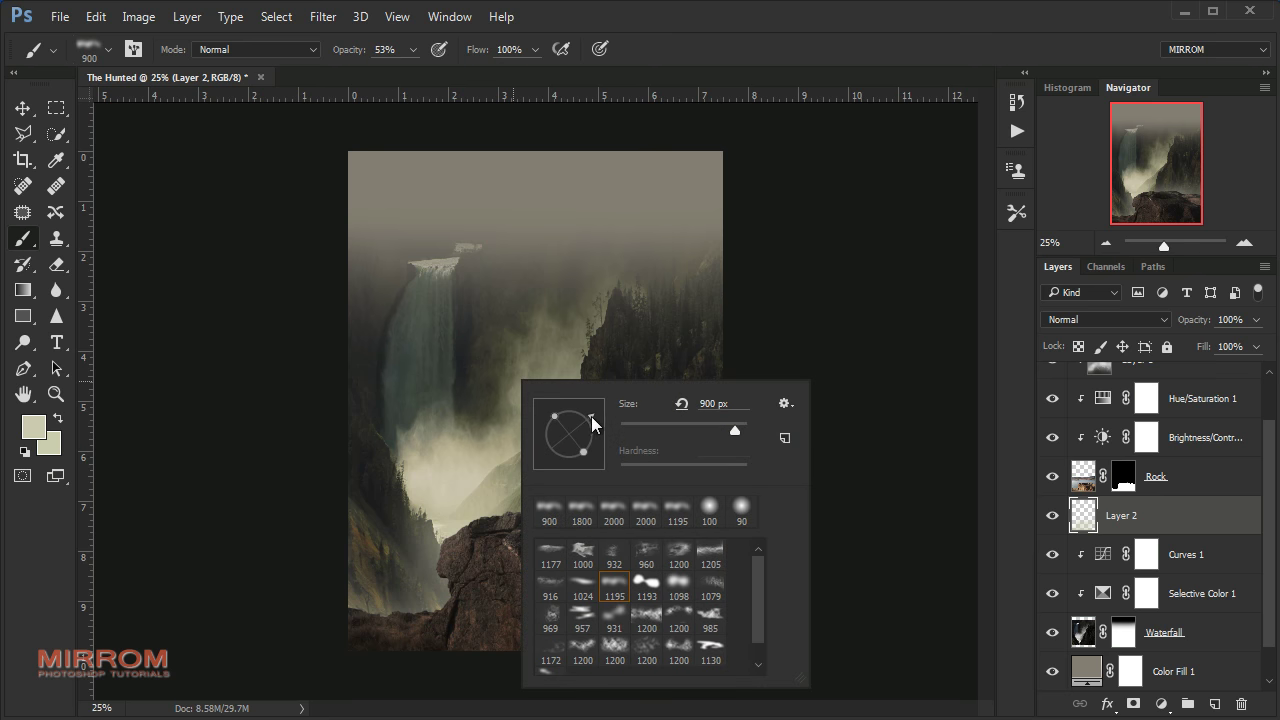
left_click_drag(591, 437, 576, 442)
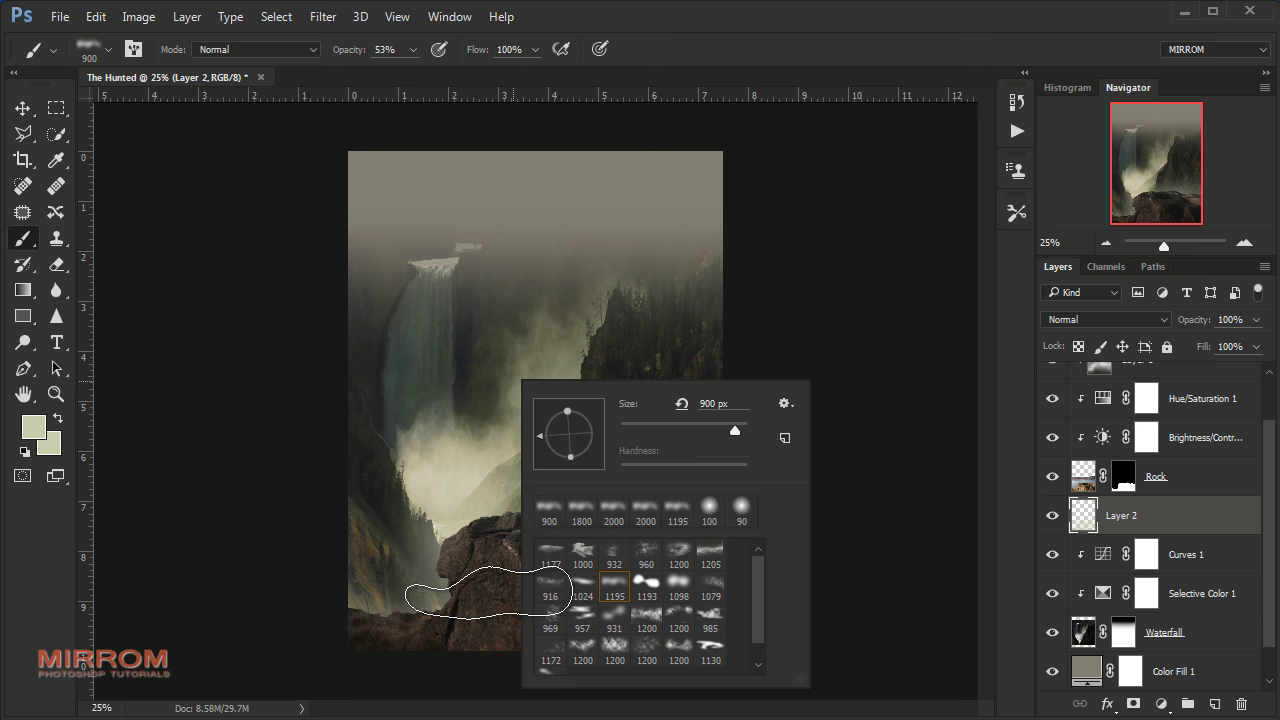
left_click(459, 617)
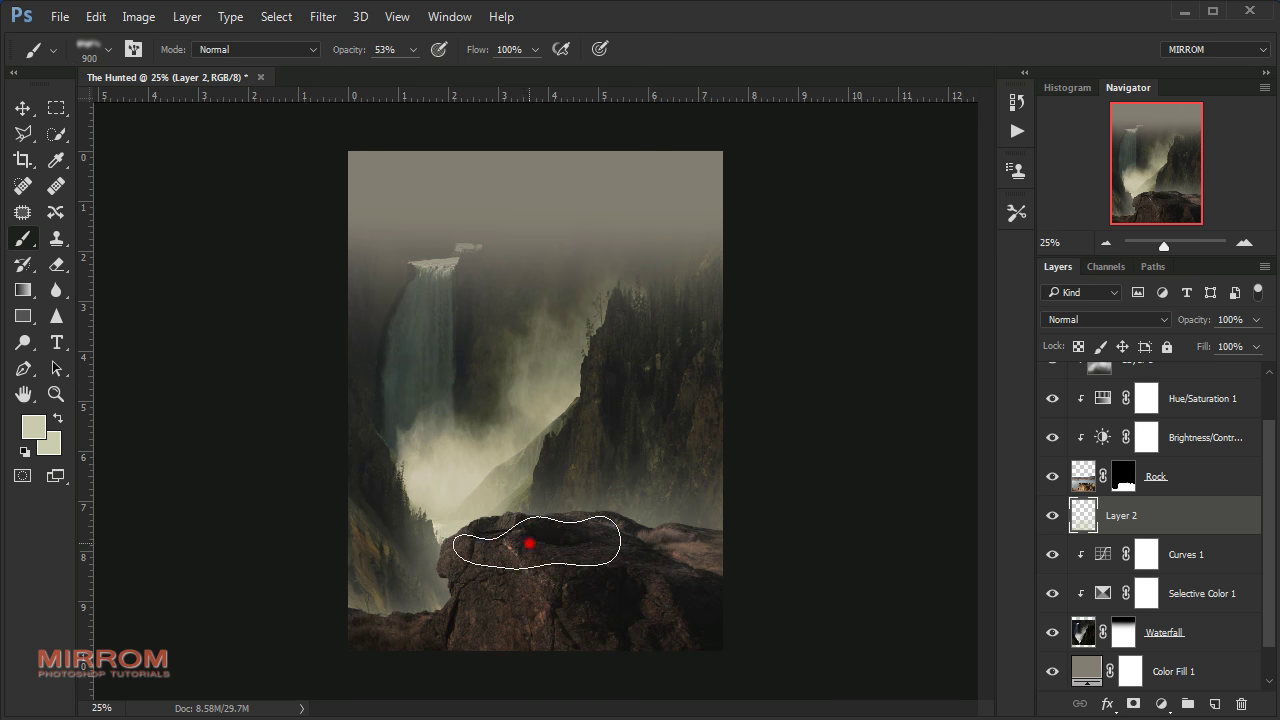
mouse_move(528, 534)
left_mouse_down()
mouse_move(663, 562)
mouse_move(614, 557)
left_mouse_up()
Stretch the mist layer to about 102.67% width and 110.71% height
key("v")
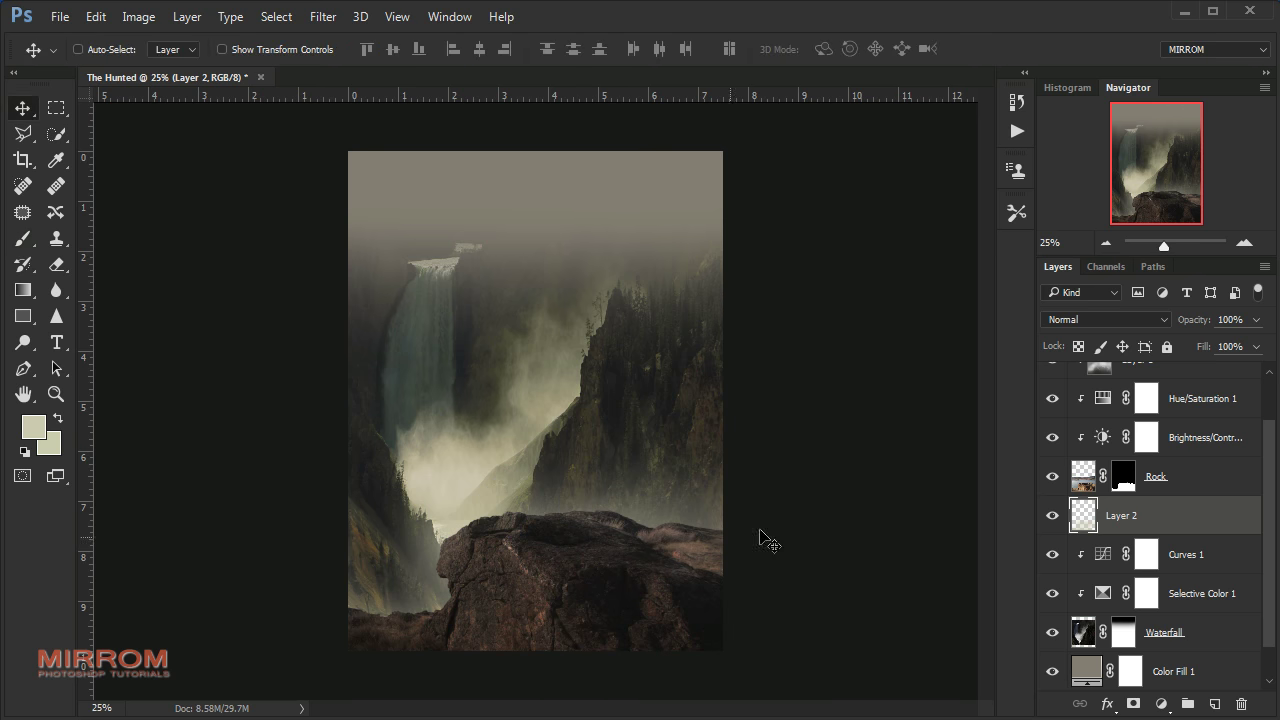
left_click(1052, 516)
left_click(1052, 516)
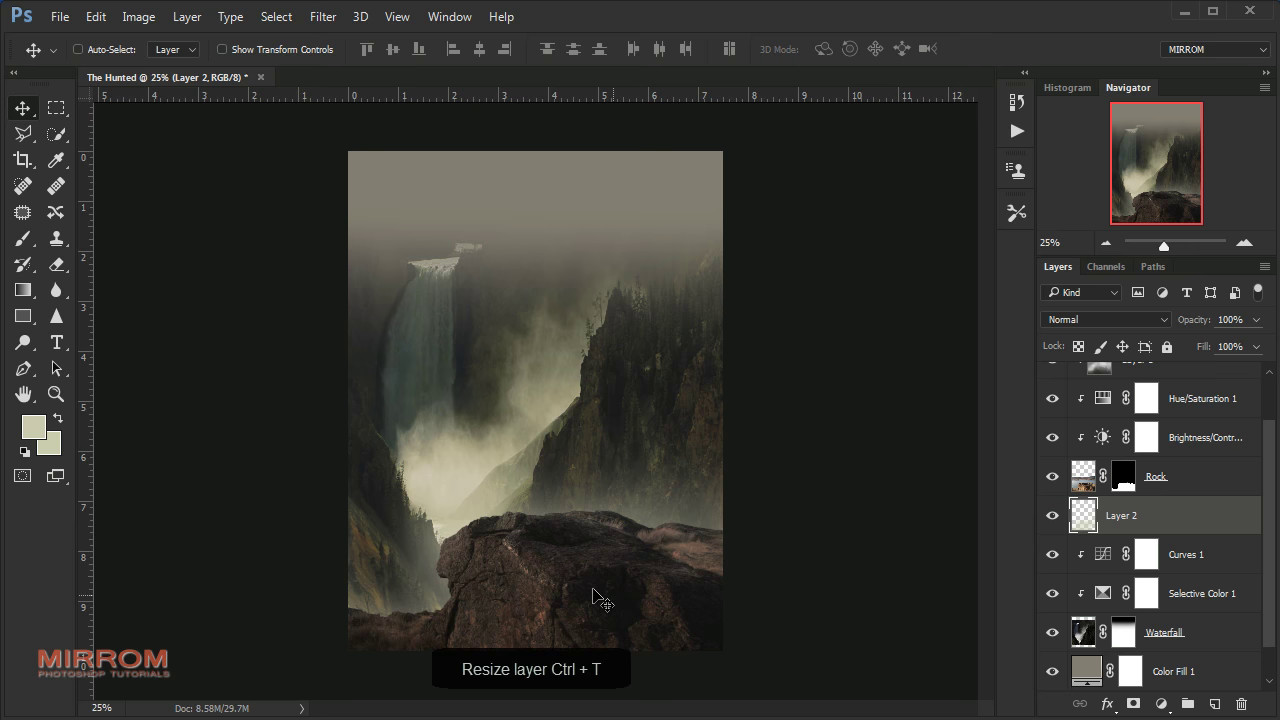
key("ctrl+t")
left_click_drag(542, 420, 531, 380)
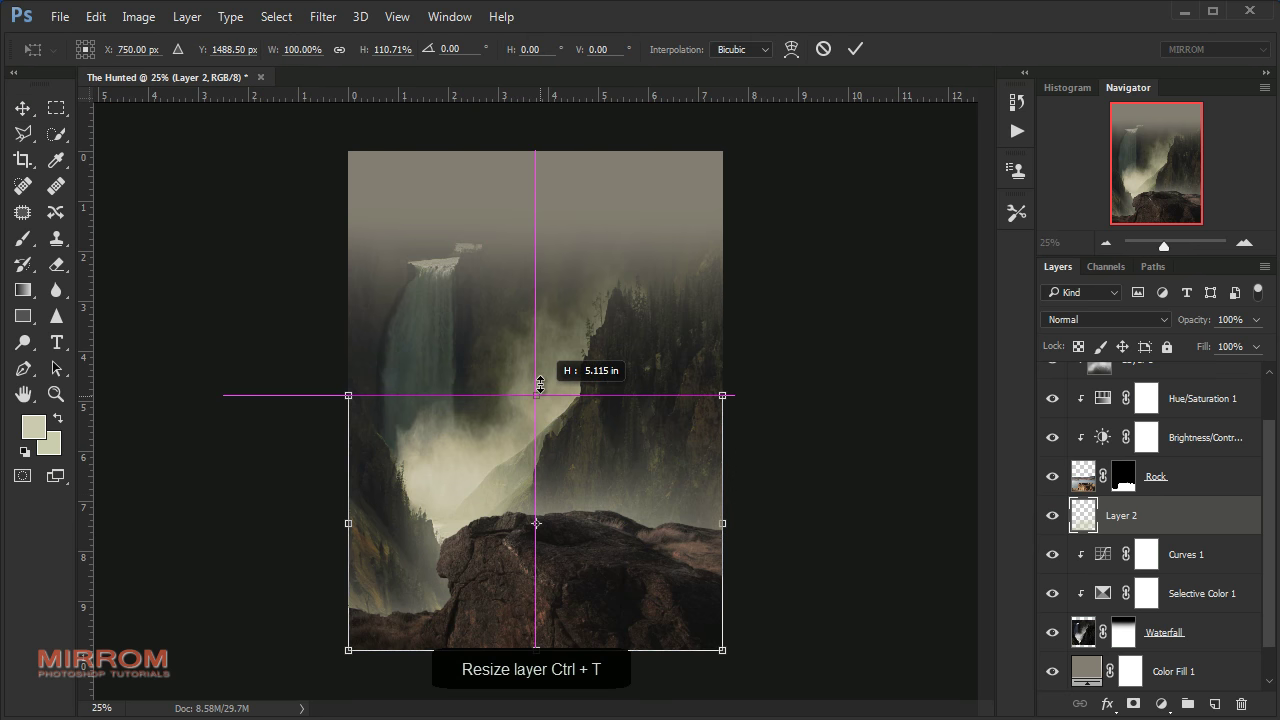
left_click_drag(346, 515, 332, 515)
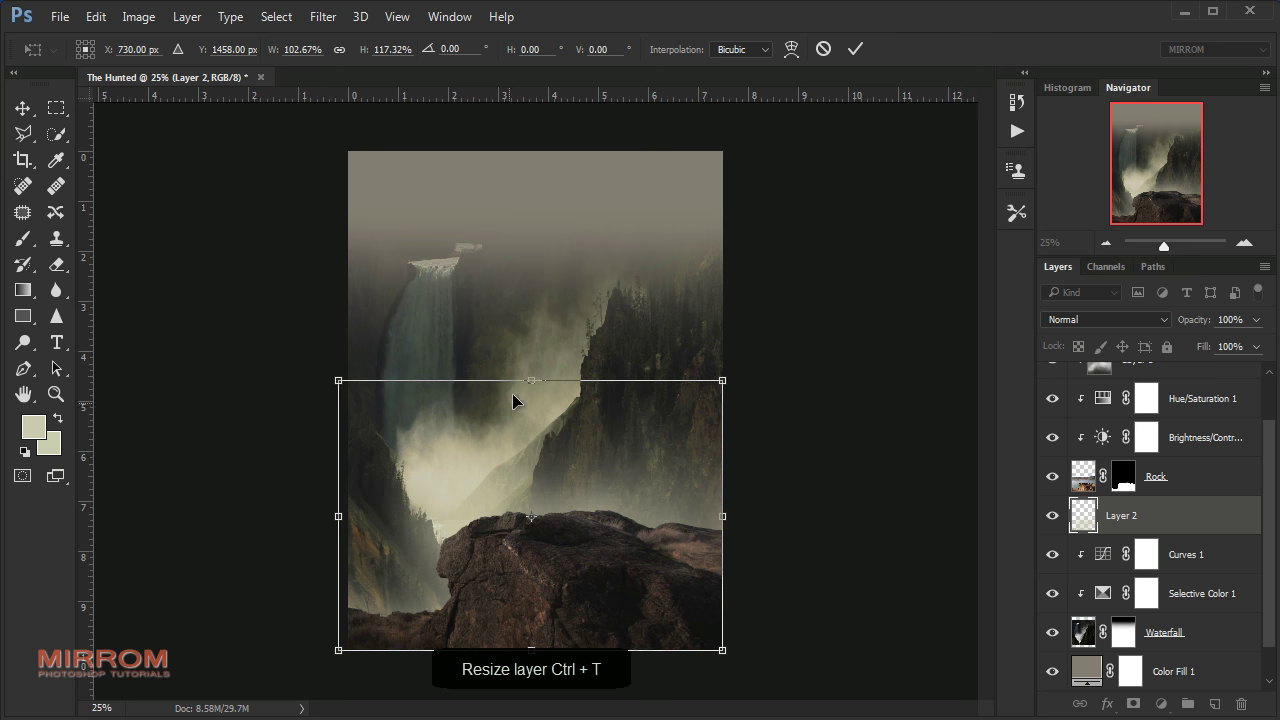
left_click_drag(512, 393, 515, 397)
left_click_drag(722, 523, 723, 523)
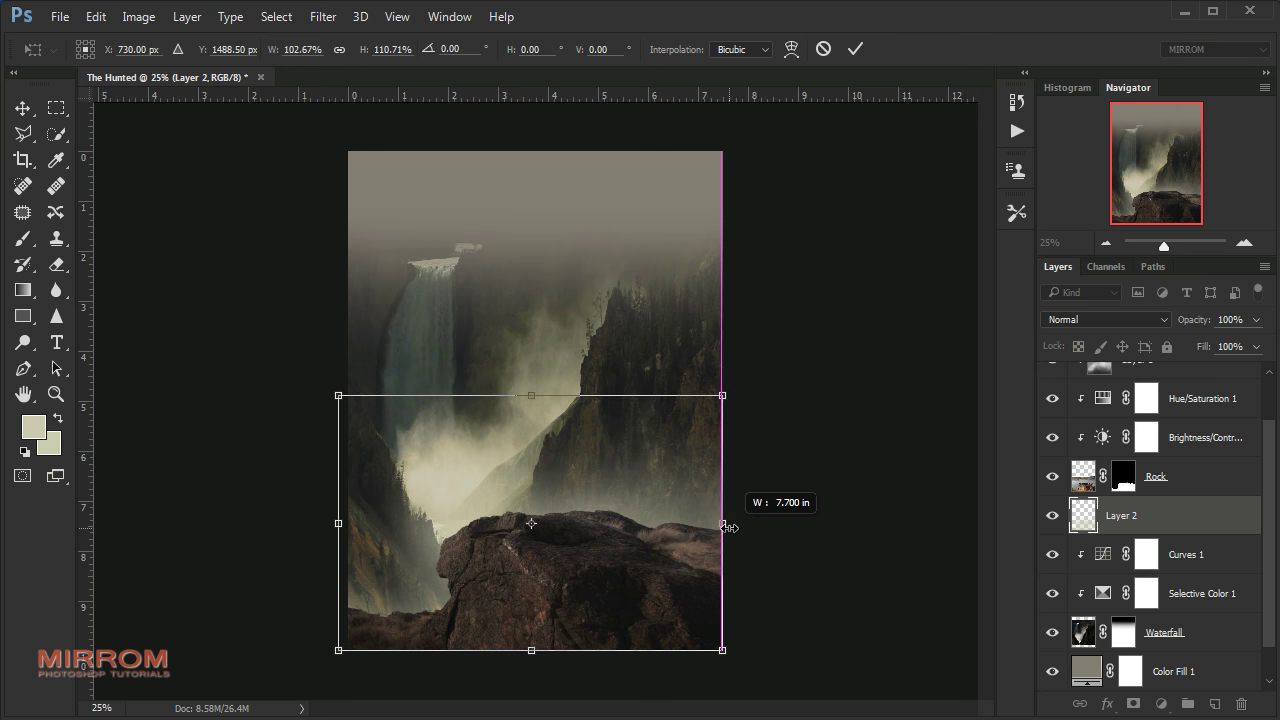
key("Return")
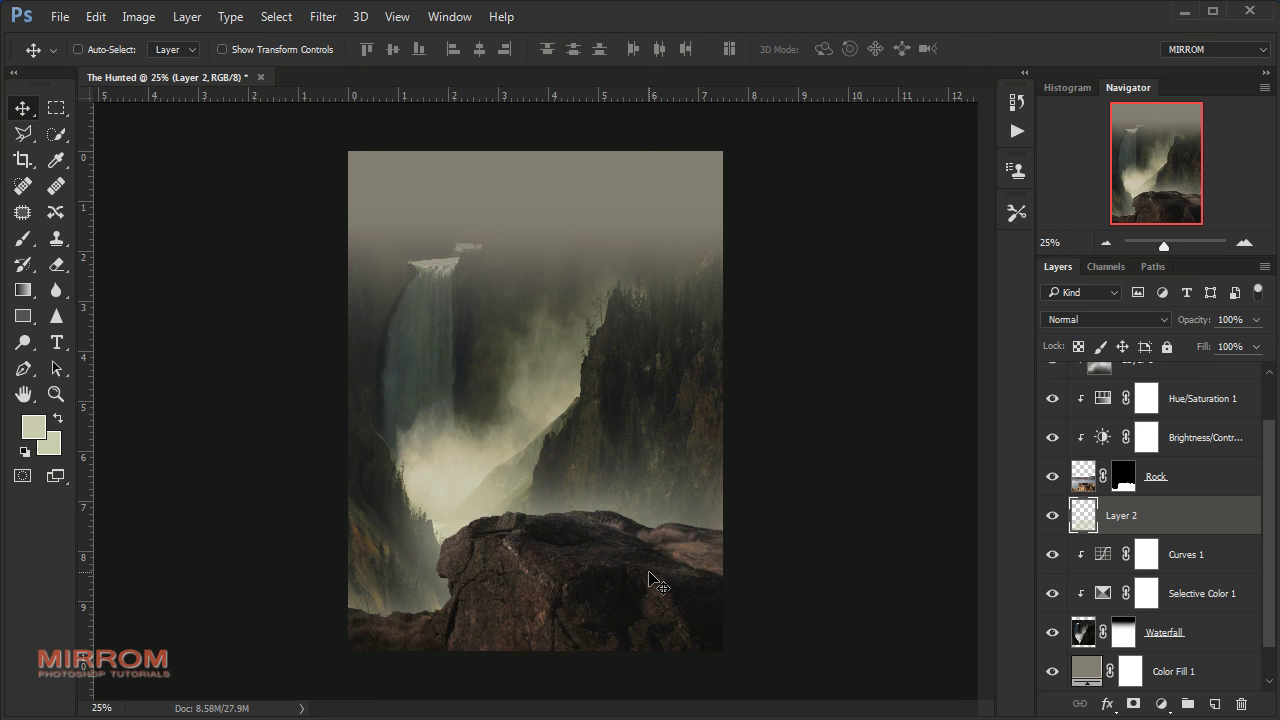
scroll(1150, 508, "up", 2)
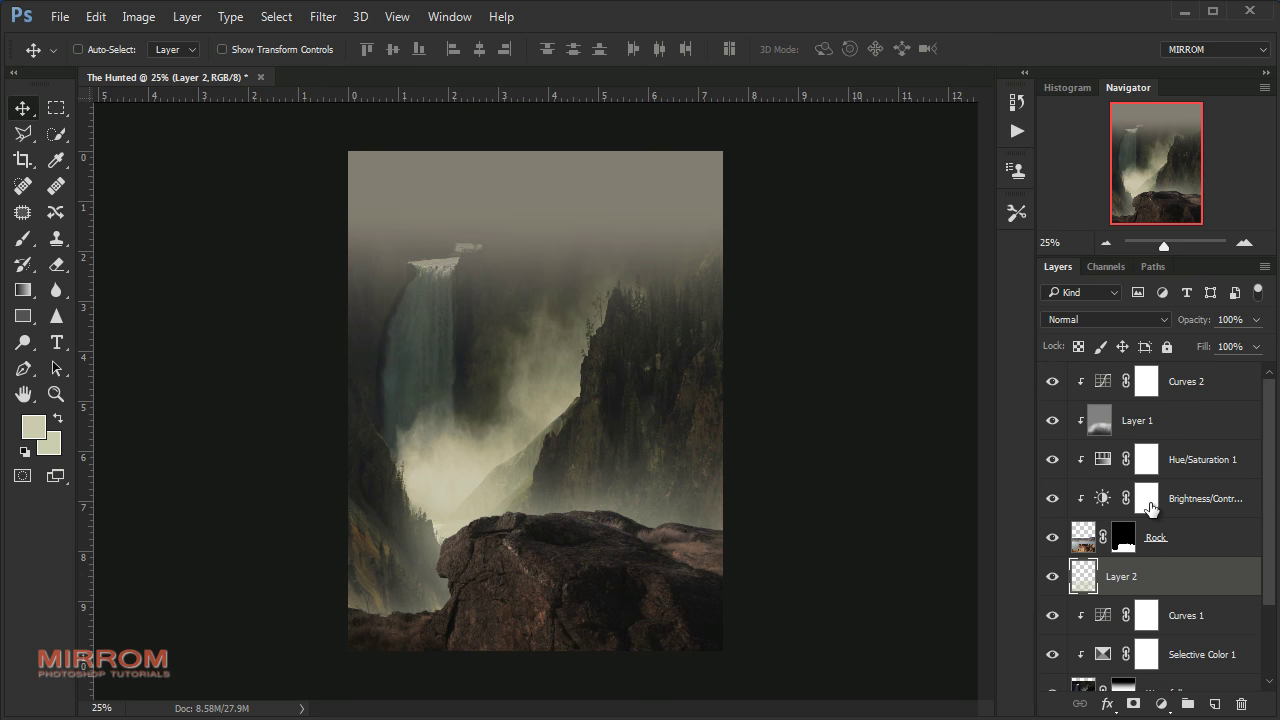
Add a new top layer above Curves 2 and set the brush to 100% opacity
left_click(1189, 396)
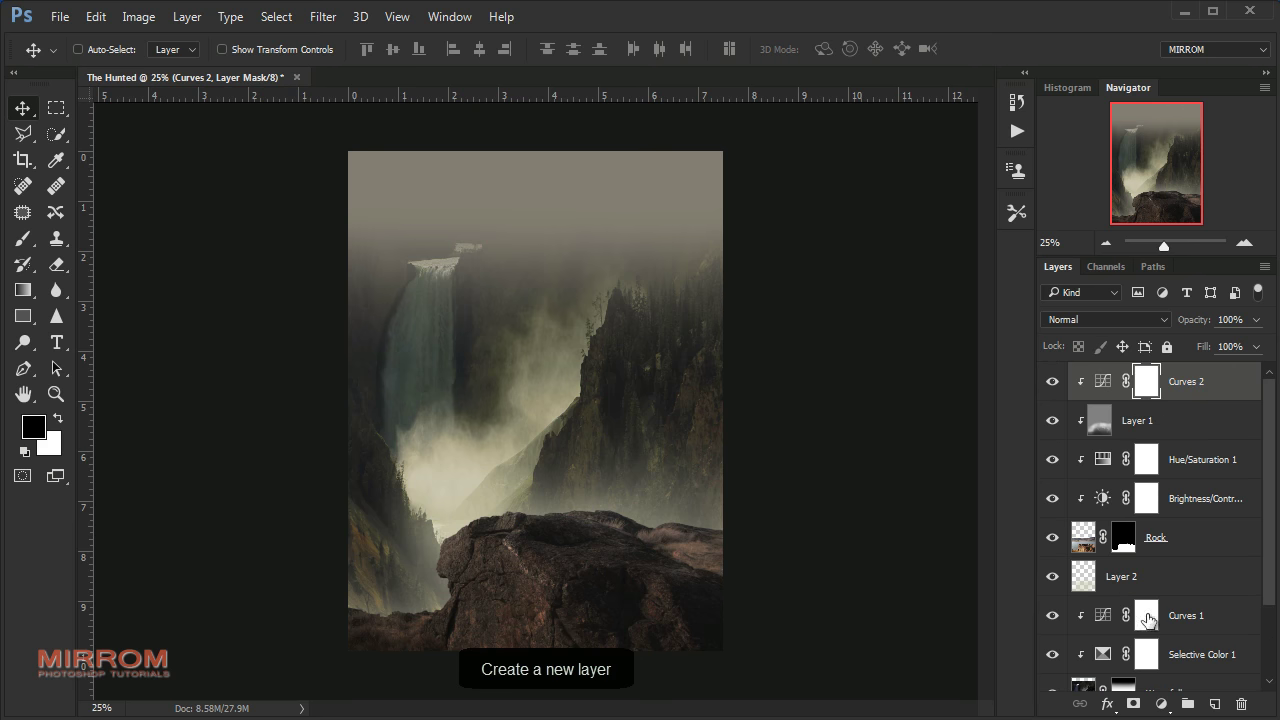
left_click(1212, 703)
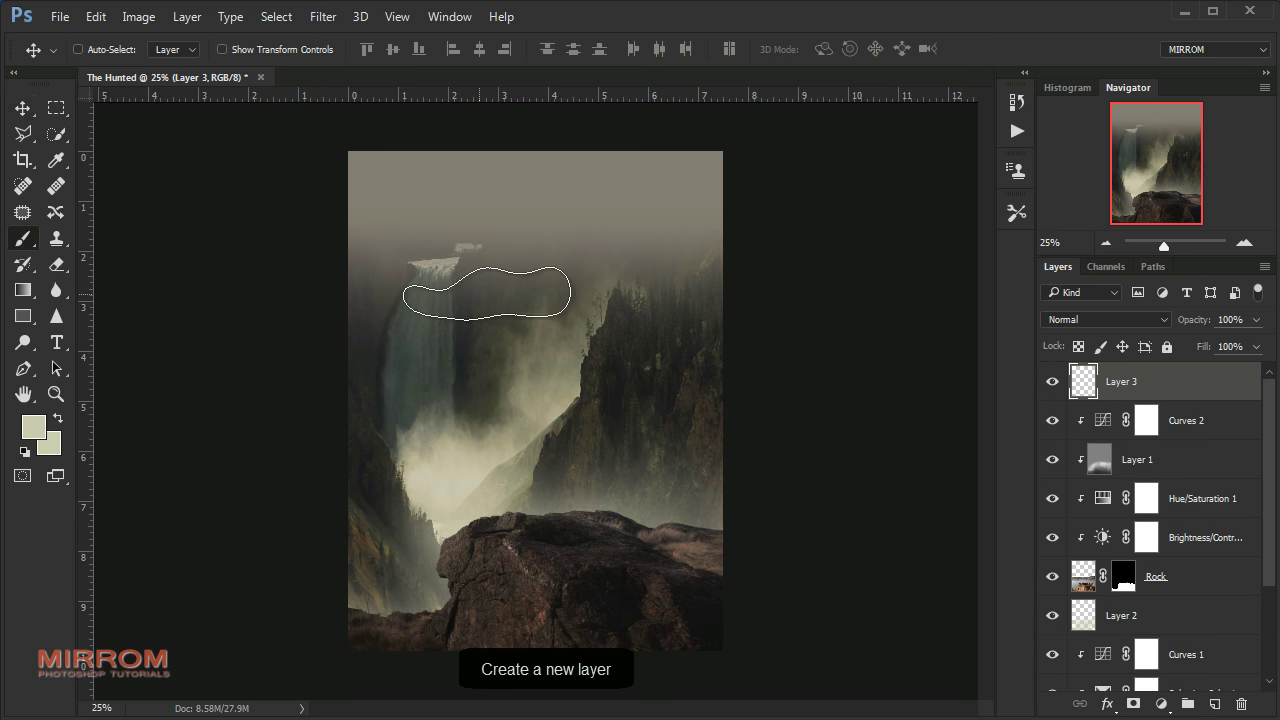
key("b")
left_click(413, 49)
left_click_drag(423, 75, 462, 72)
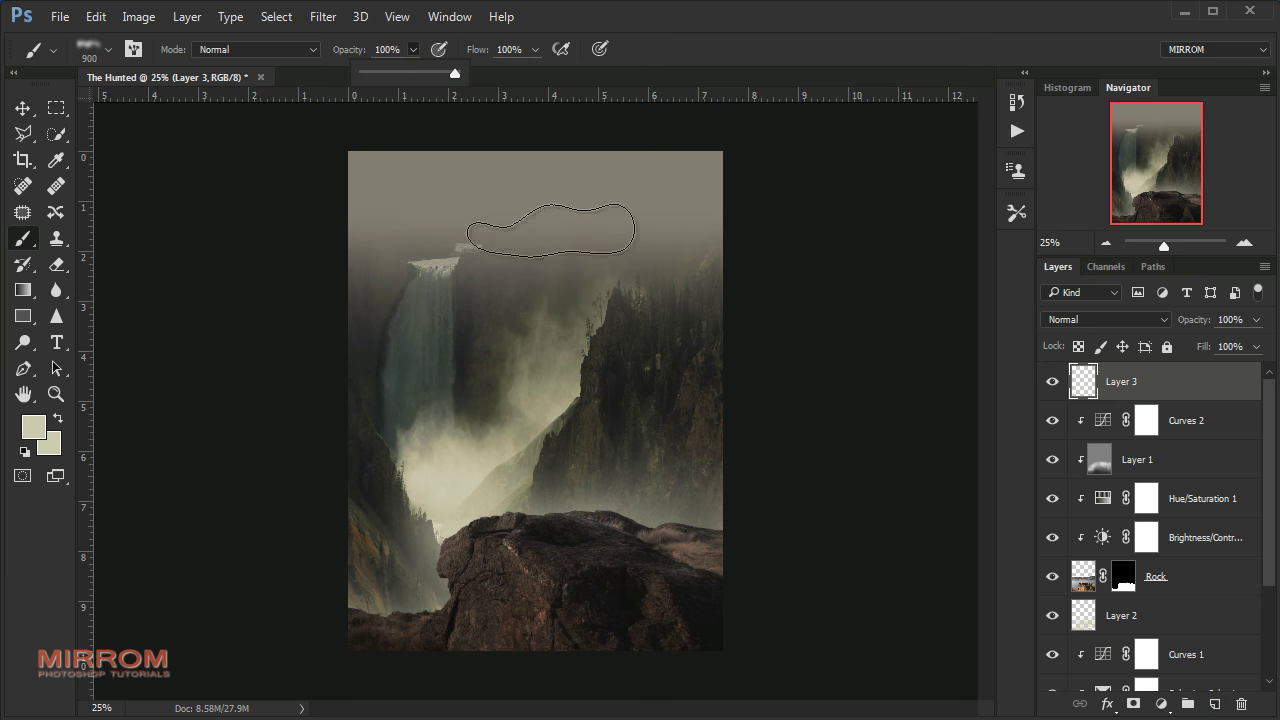
Stamp a cloud into the upper sky using a textured 1200 px cloud brush
right_click(566, 267)
left_click(657, 532)
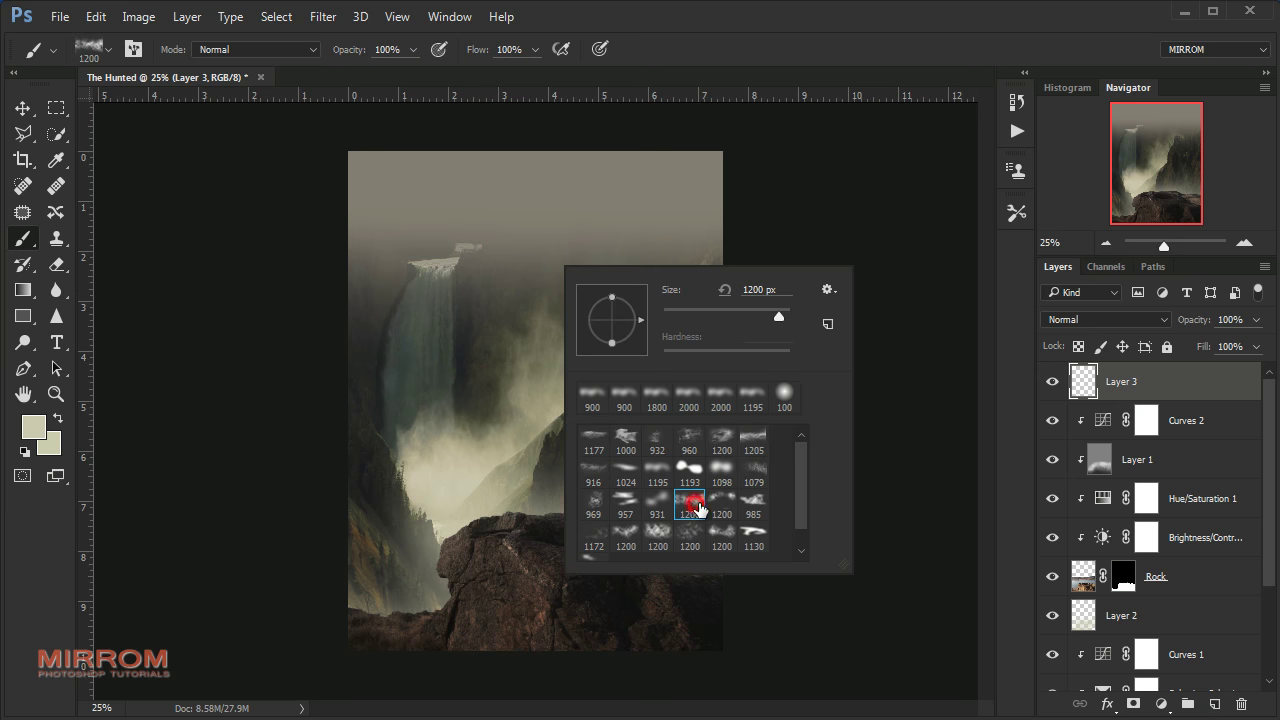
scroll(661, 545, "up", 1)
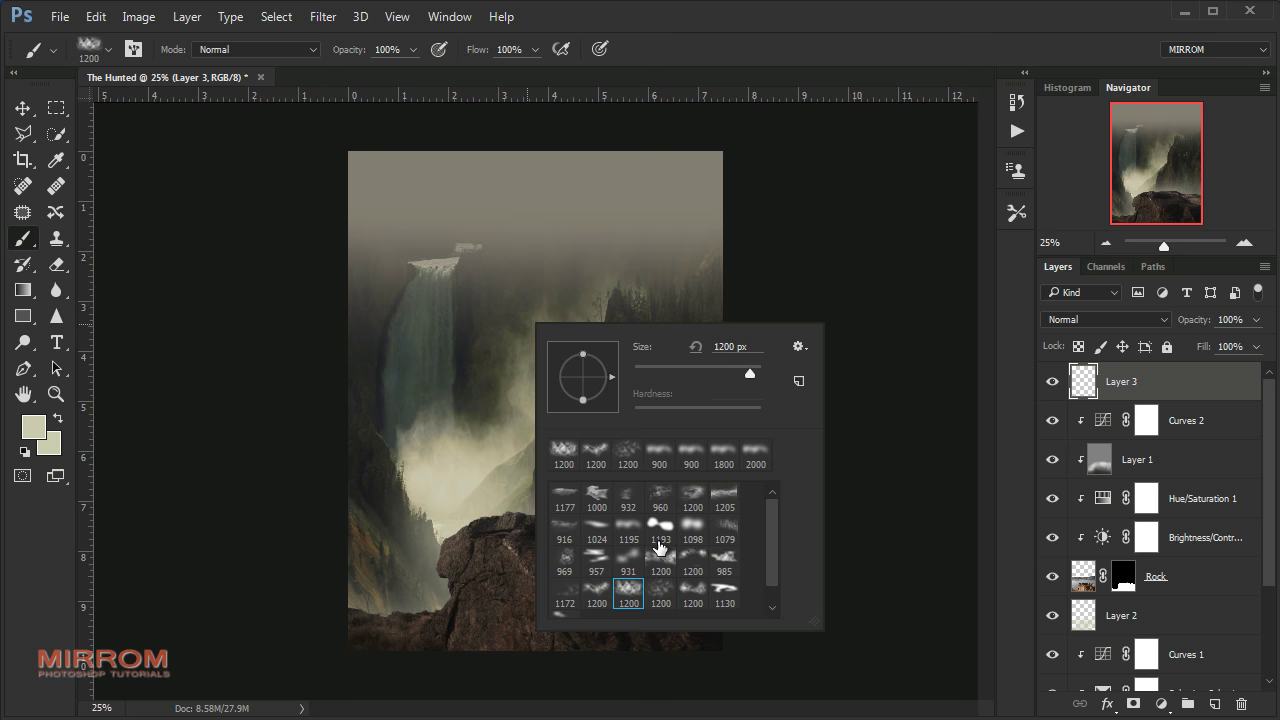
left_click(694, 503)
left_click(486, 237)
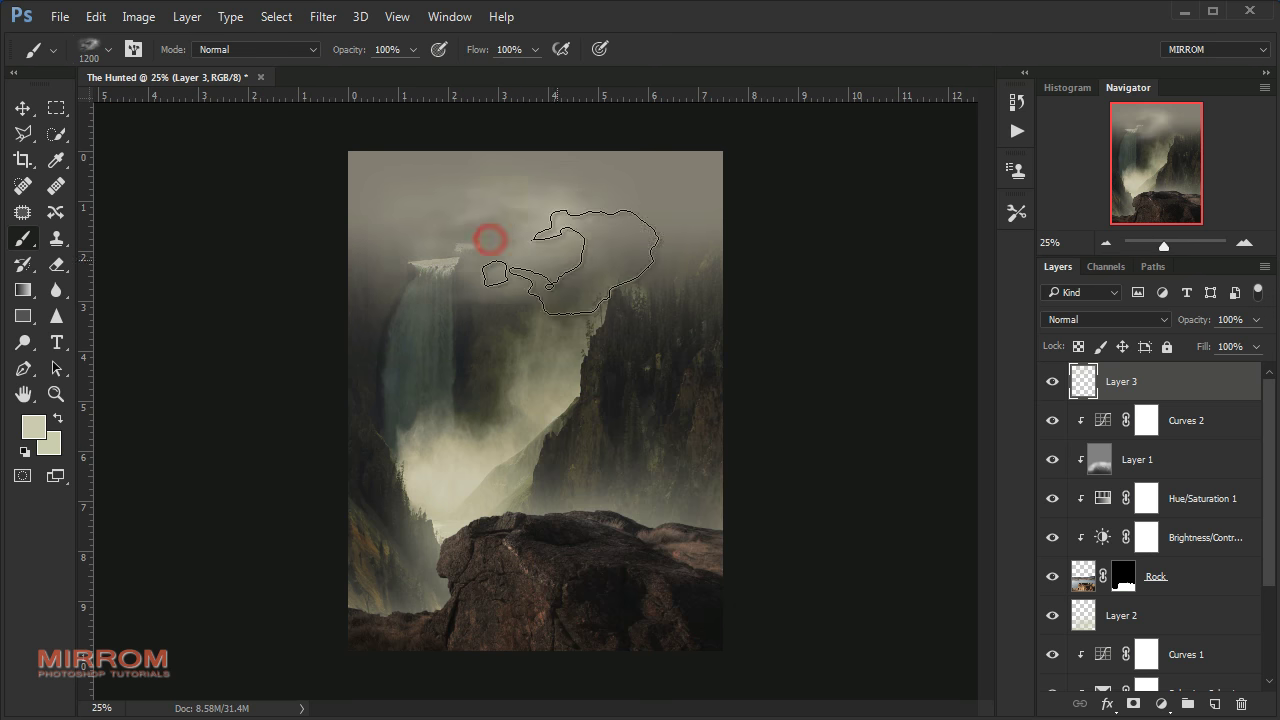
key("ctrl+z")
left_click(498, 234)
Move the cloud layer up and scale it down along the top edge
key("v")
left_click_drag(571, 257, 543, 217)
key("ctrl+t")
left_click_drag(626, 287, 506, 194)
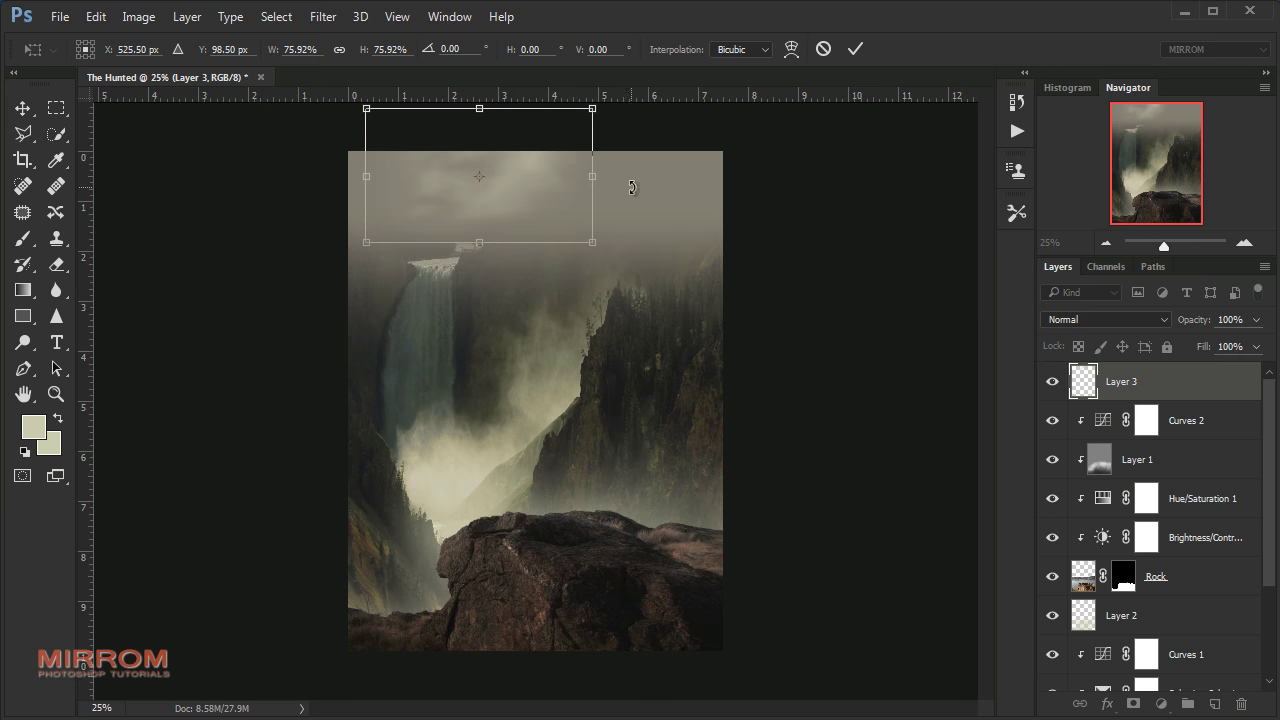
key("Return")
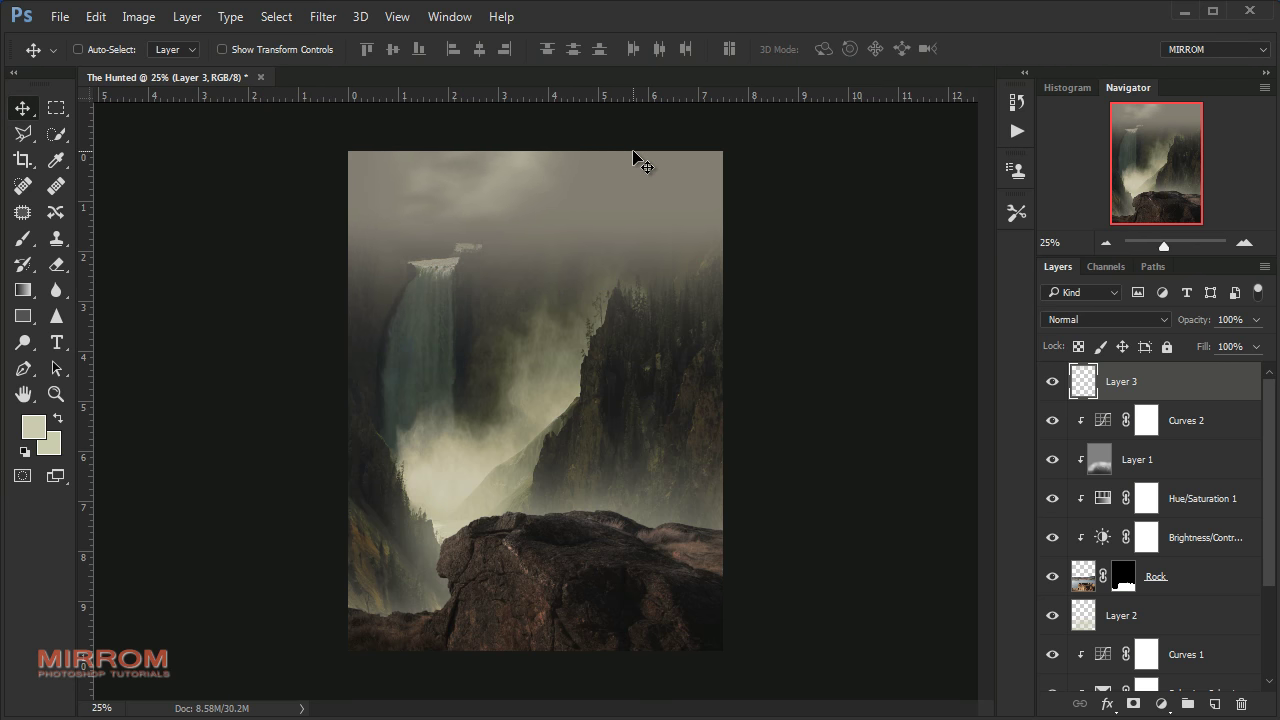
Paint more soft clouds over the upper sky with the 1172 px cloud brush
key("b")
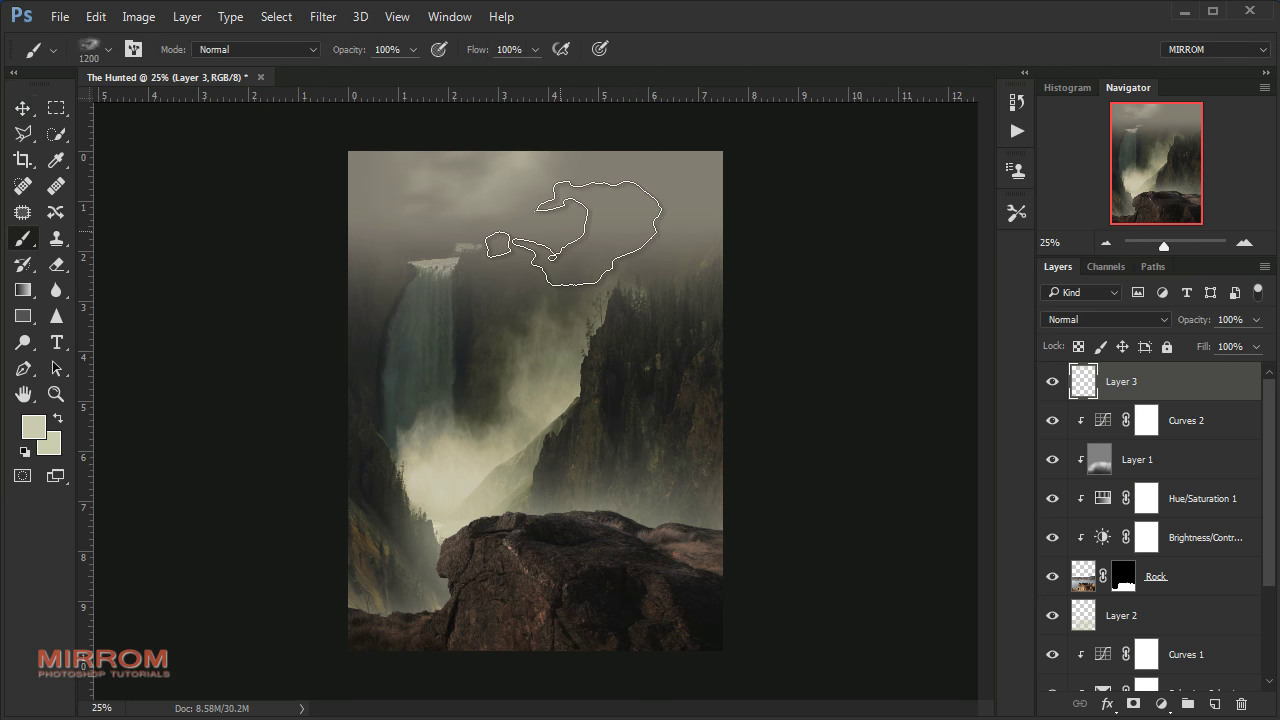
right_click(545, 240)
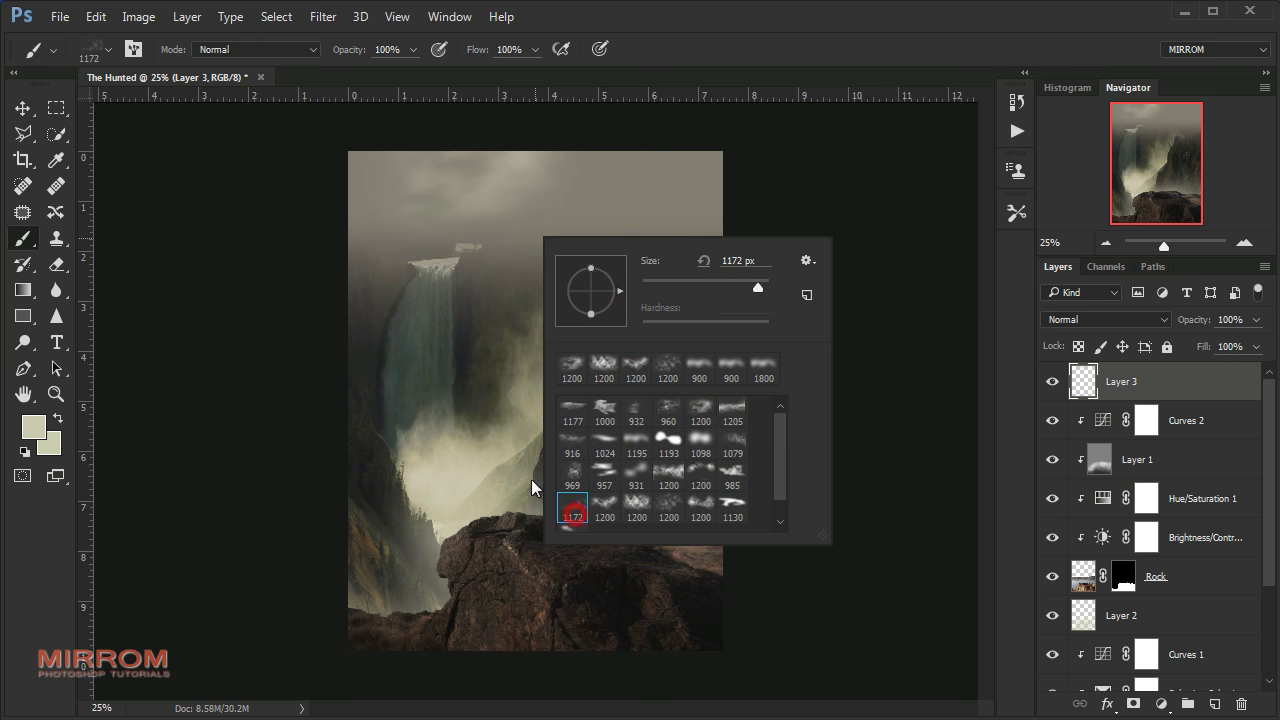
left_click(486, 380)
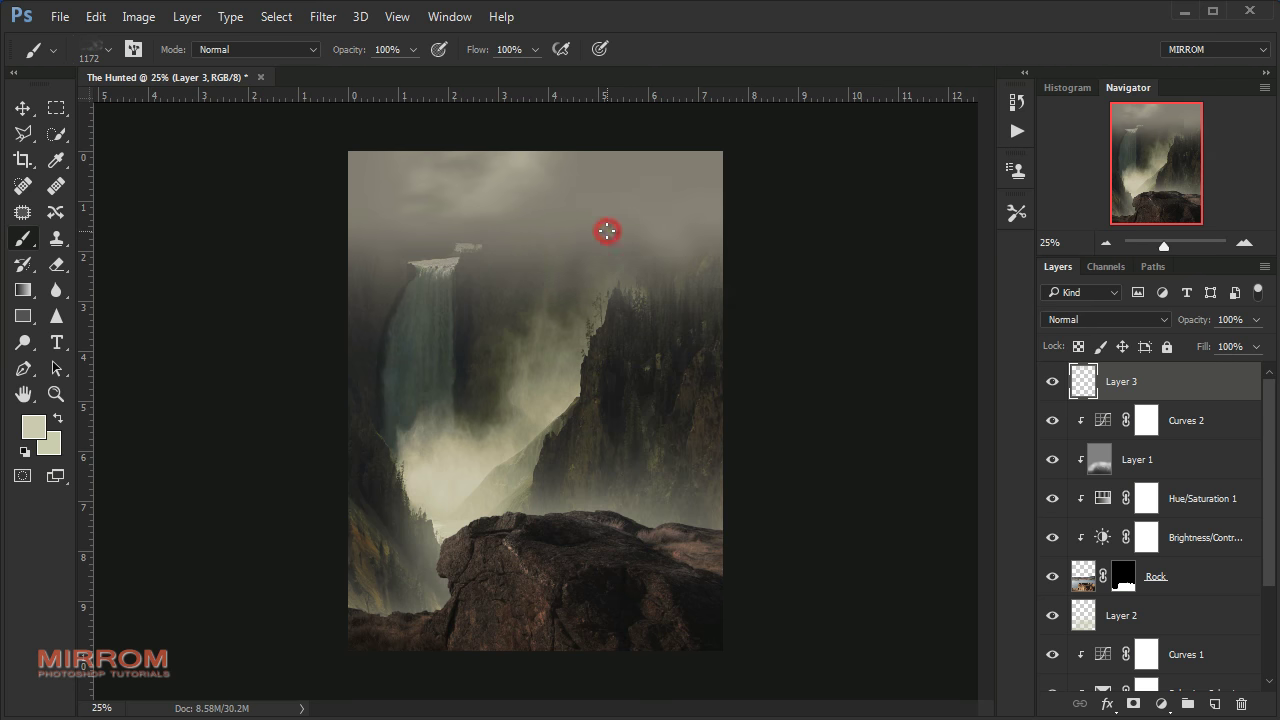
left_click_drag(607, 231, 586, 213)
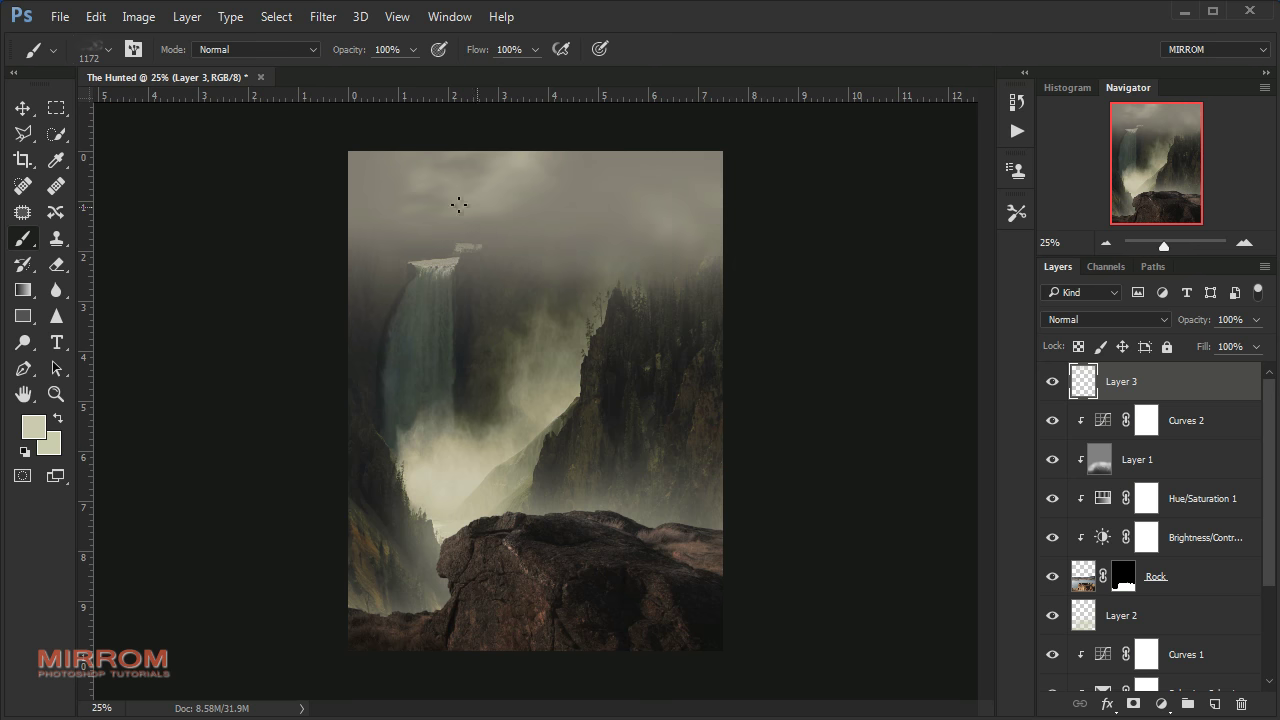
left_click(326, 206)
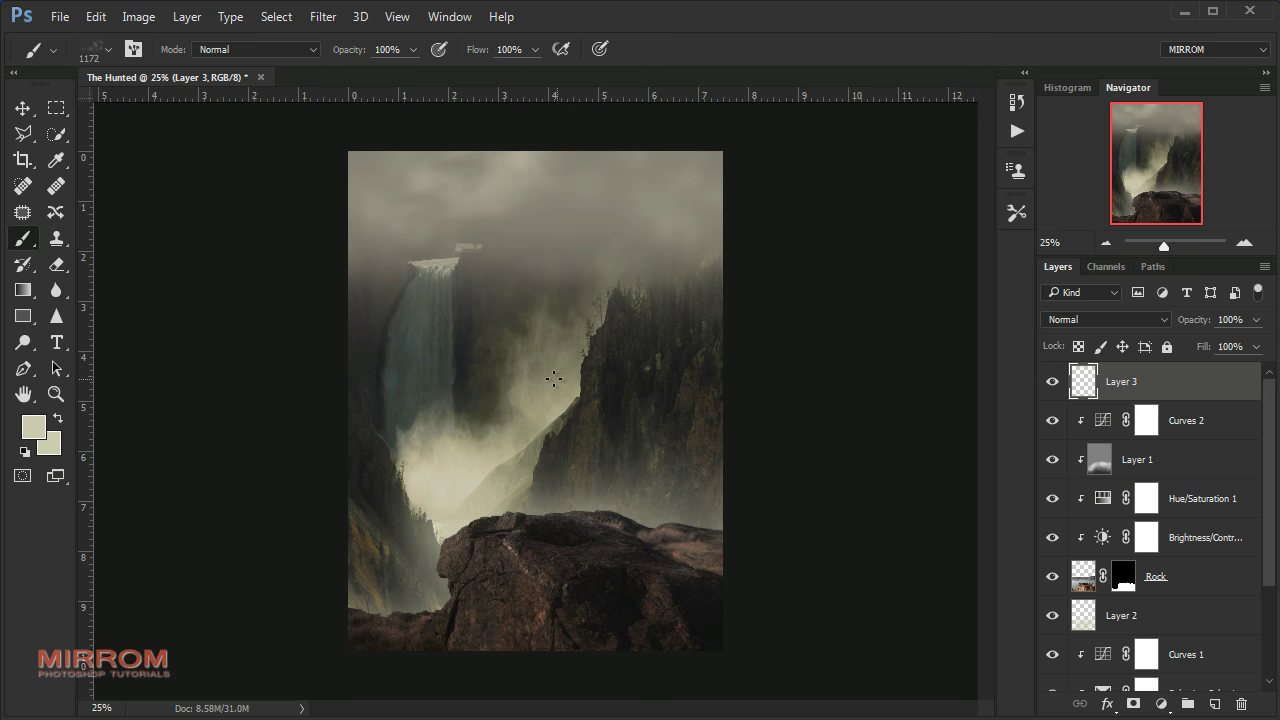
Add Layer 4 on top and pick the 300 px soft round brush
key("v")
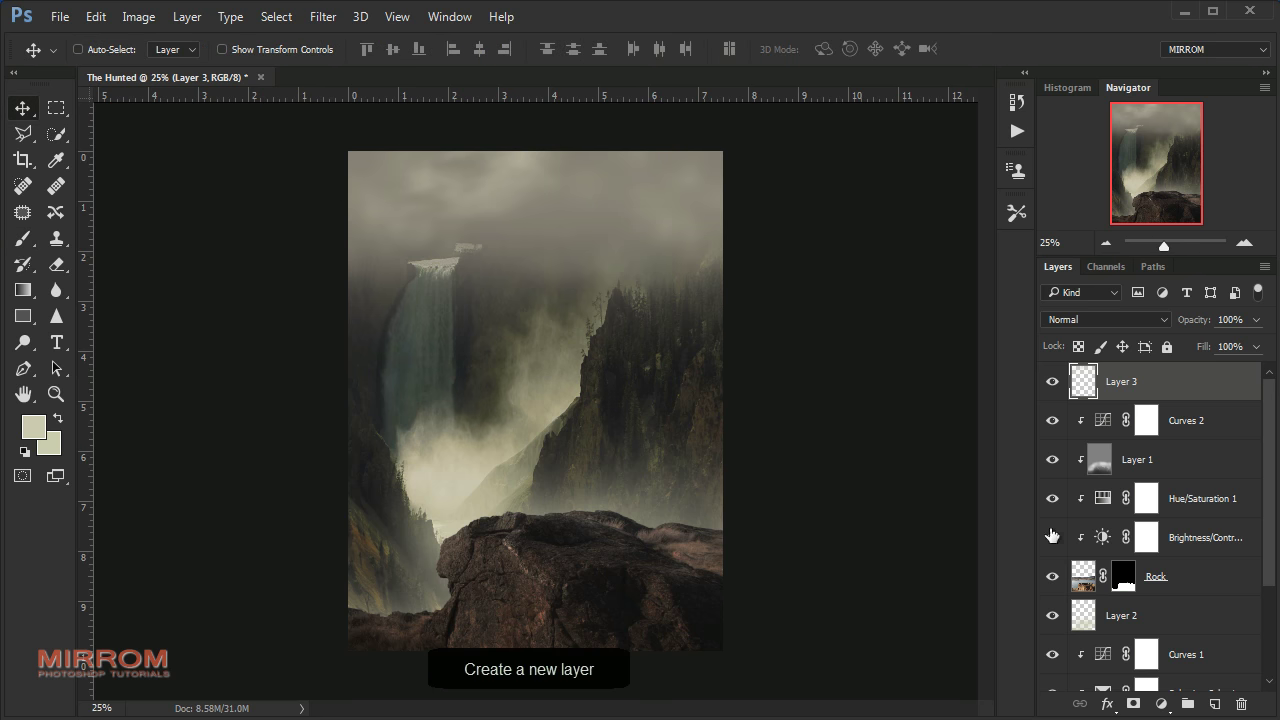
left_click(1214, 704)
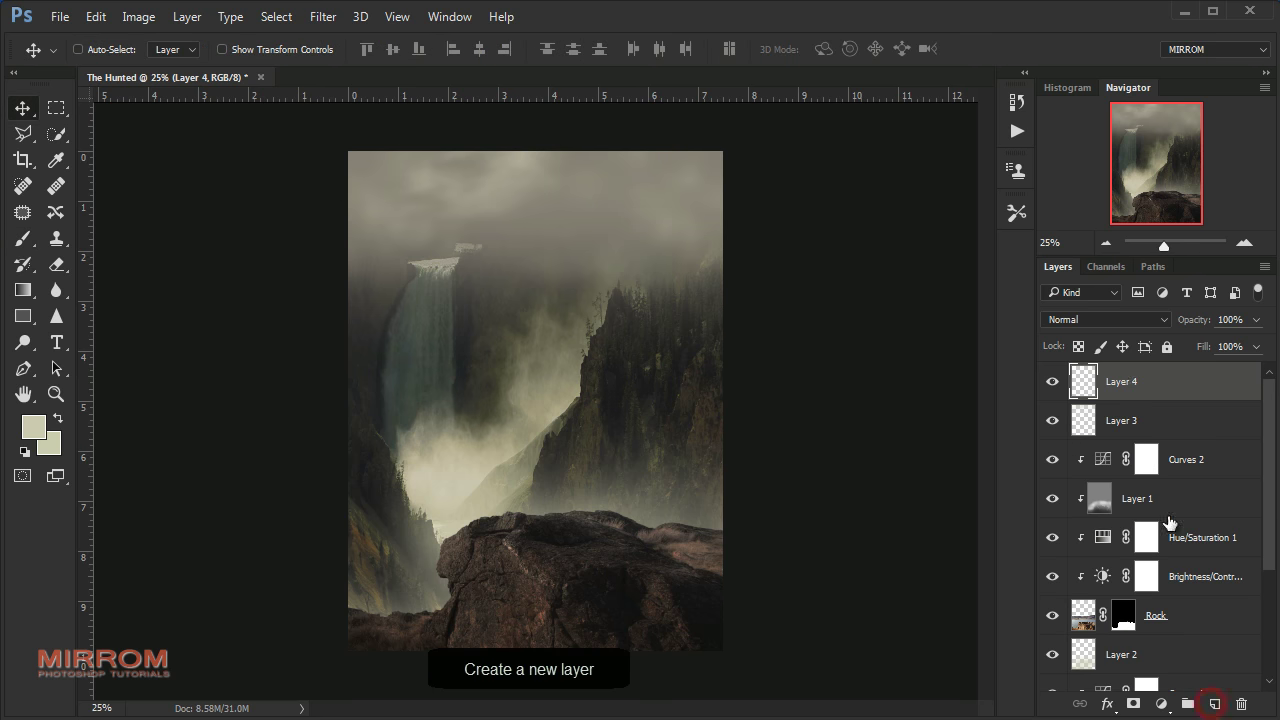
key("b")
right_click(503, 293)
scroll(640, 500, "down", 5)
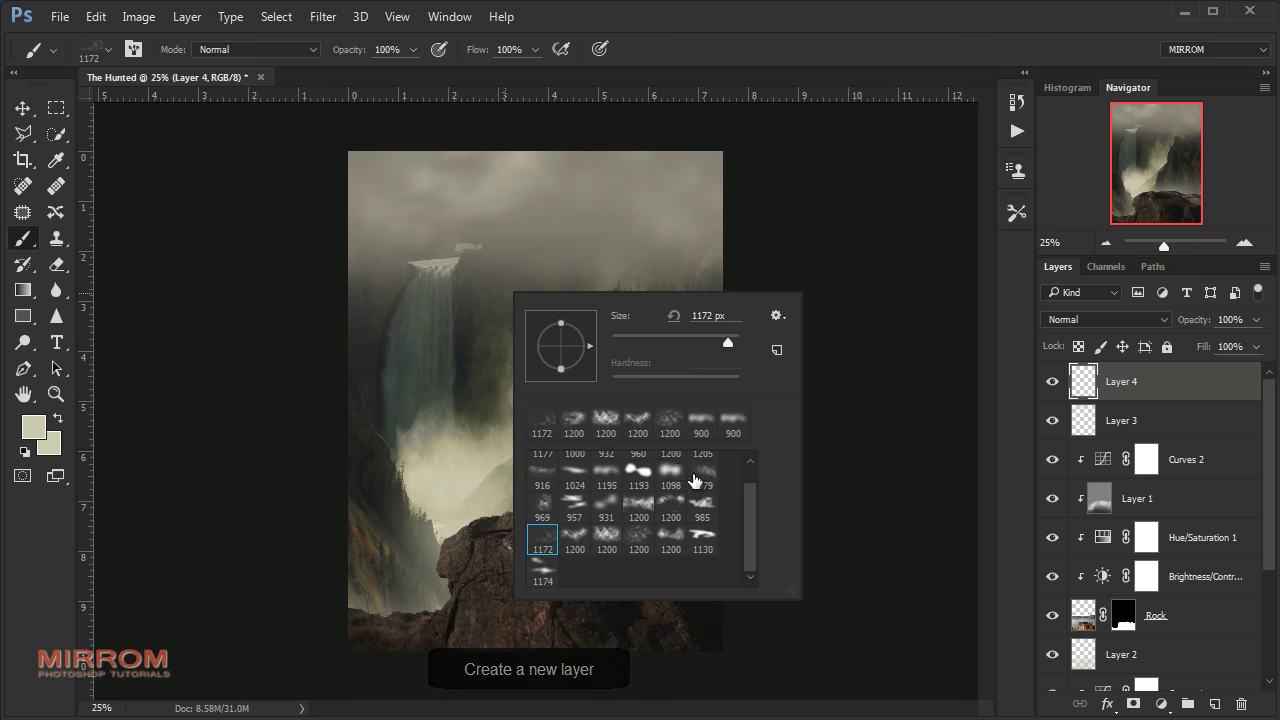
left_click(545, 572)
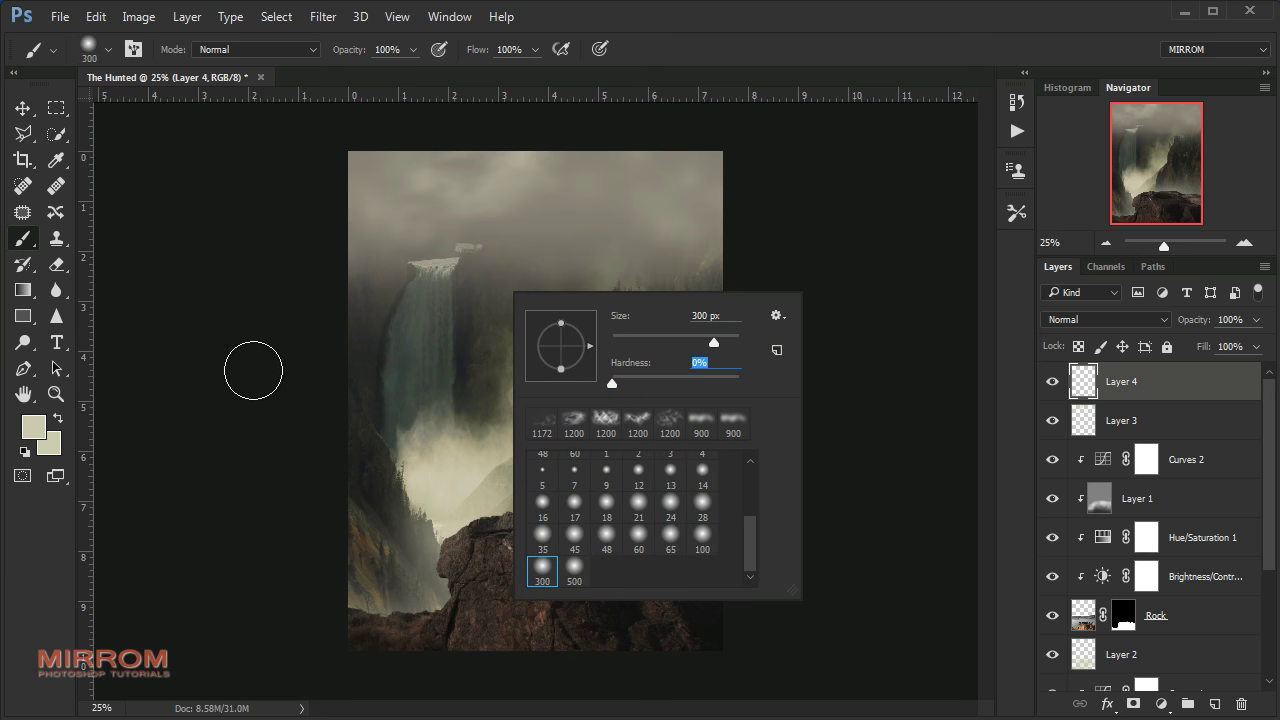
key("Return")
Paint soft haze along the canyon's left edge with an 800 px brush at 17% opacity
left_click(409, 50)
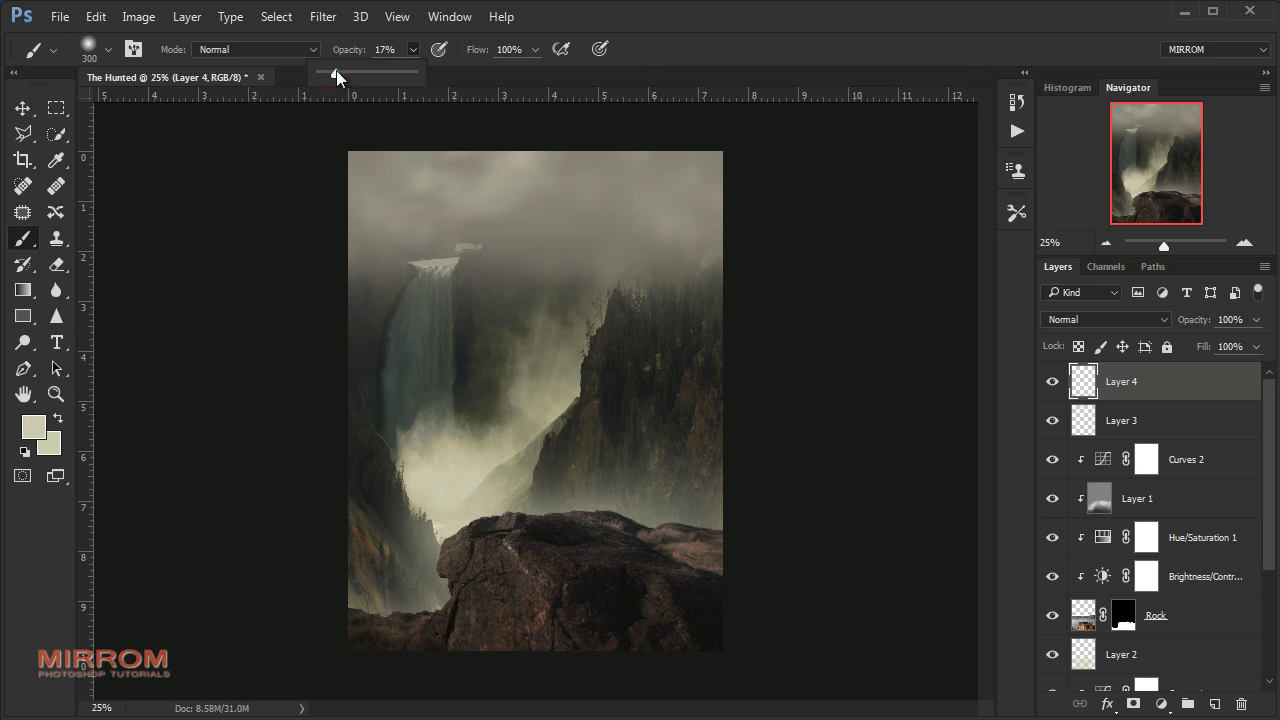
key("Return")
key("bracketright")
key("bracketright")
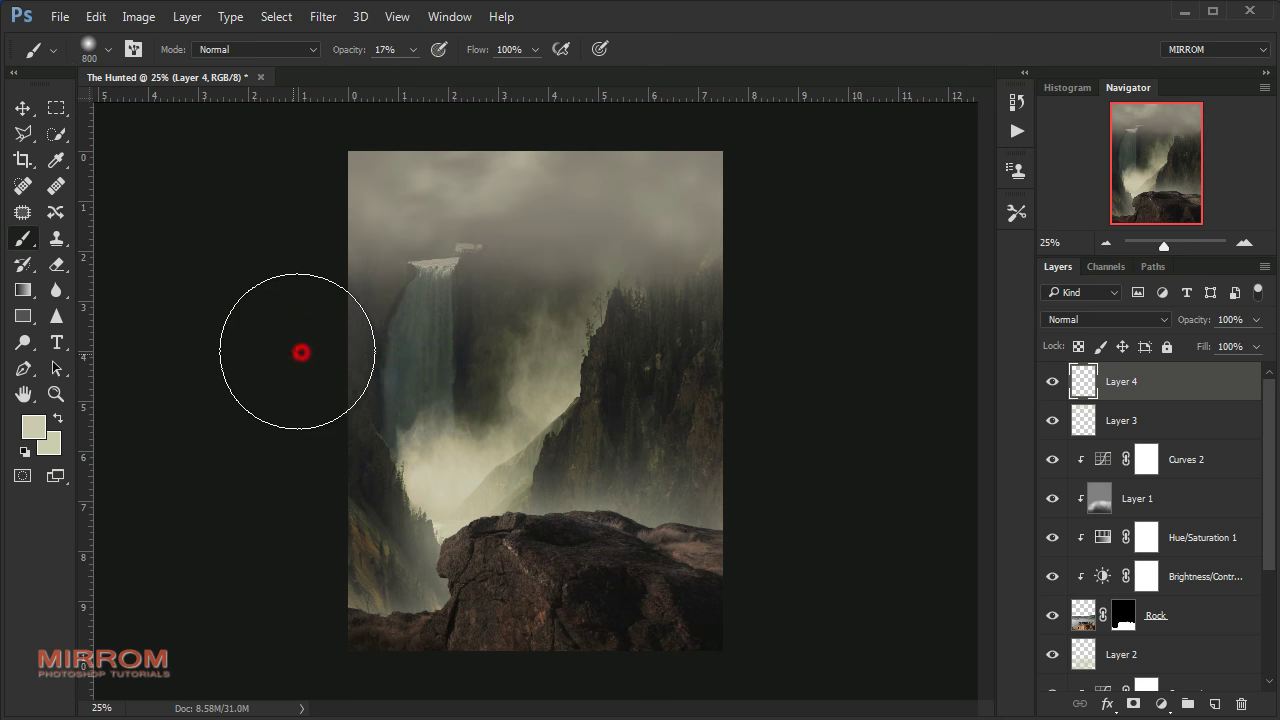
left_click_drag(294, 543, 285, 318)
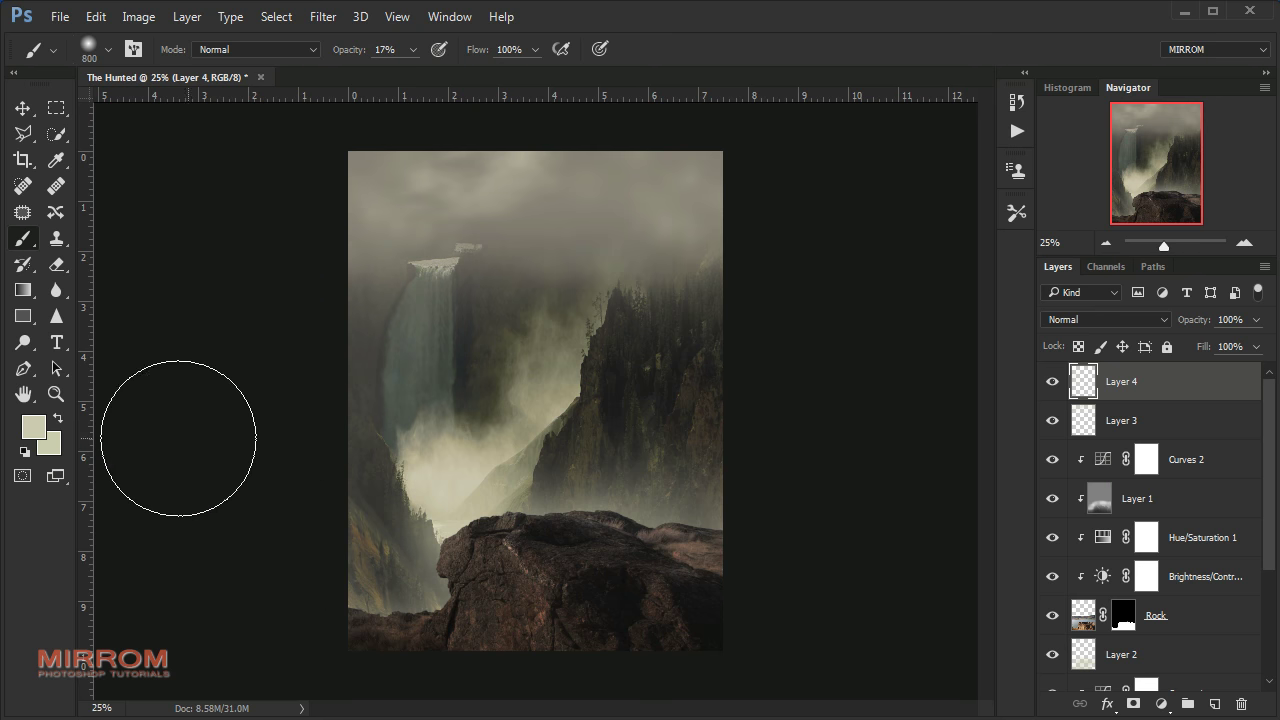
left_click(294, 584)
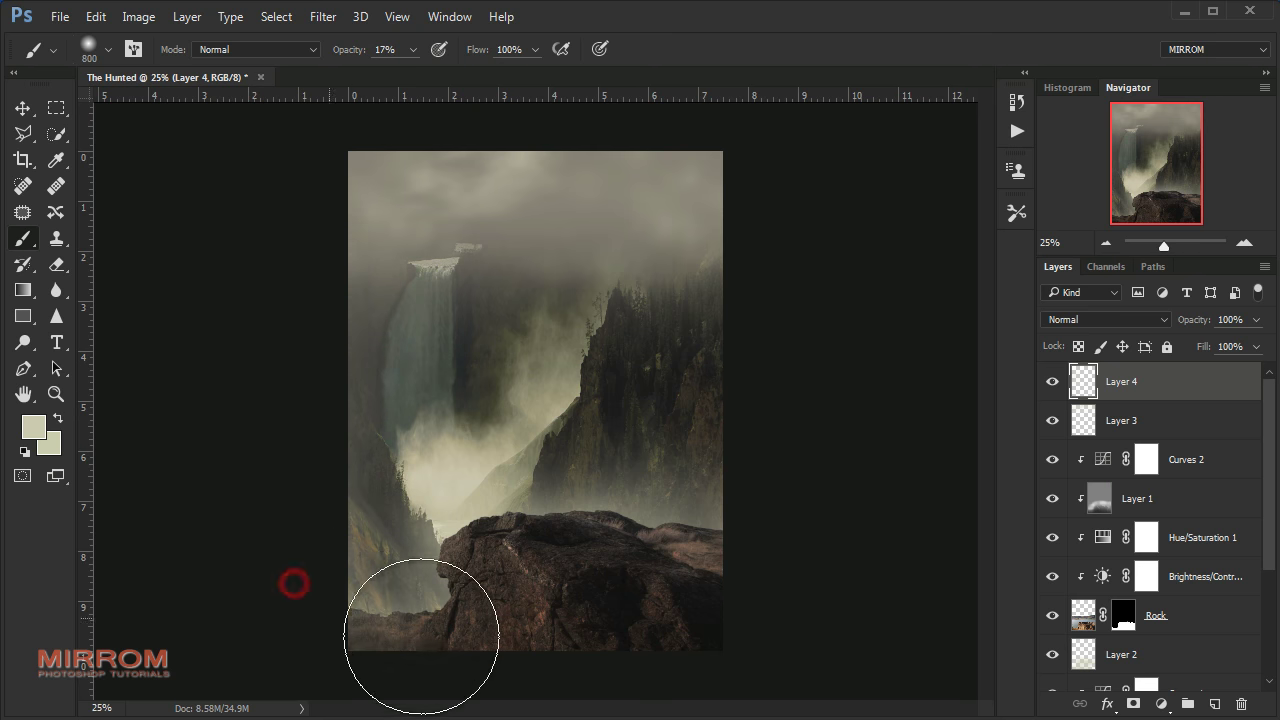
left_click(397, 561)
left_click_drag(397, 561, 337, 580)
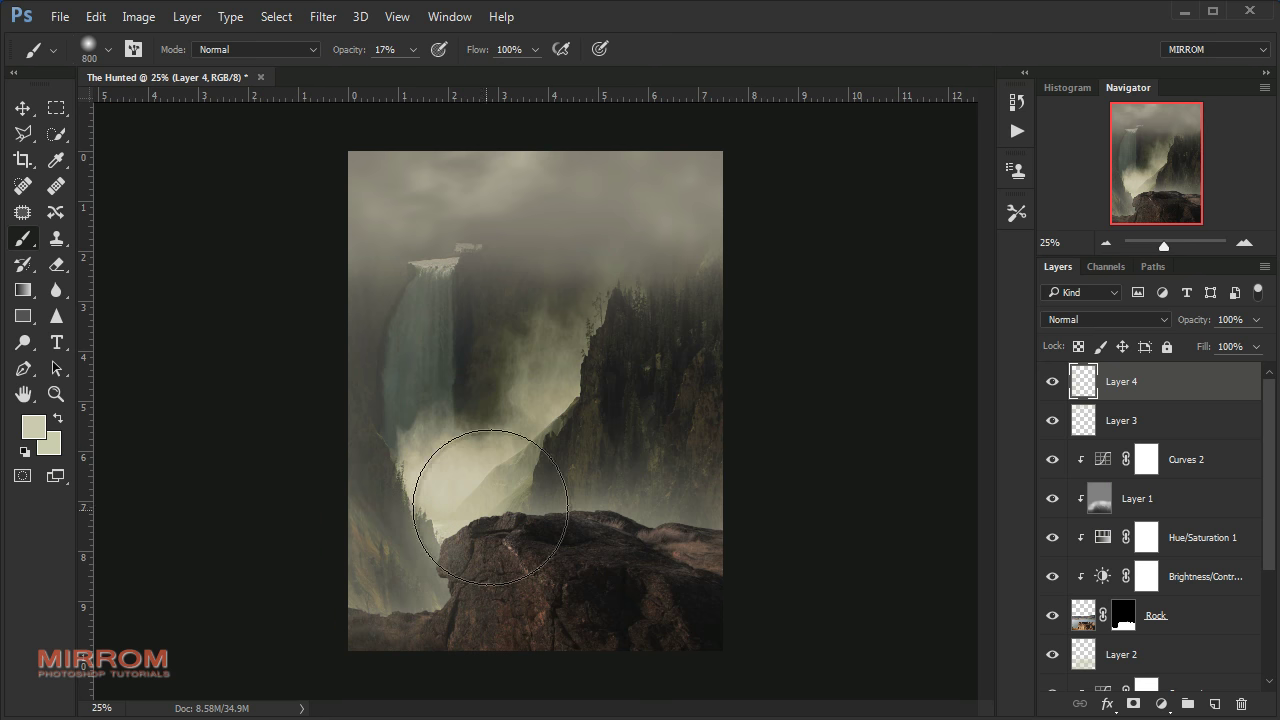
key("ctrl+z")
Add faint mist at 10% opacity on the right cliff, then drop to 8% opacity
key("1")
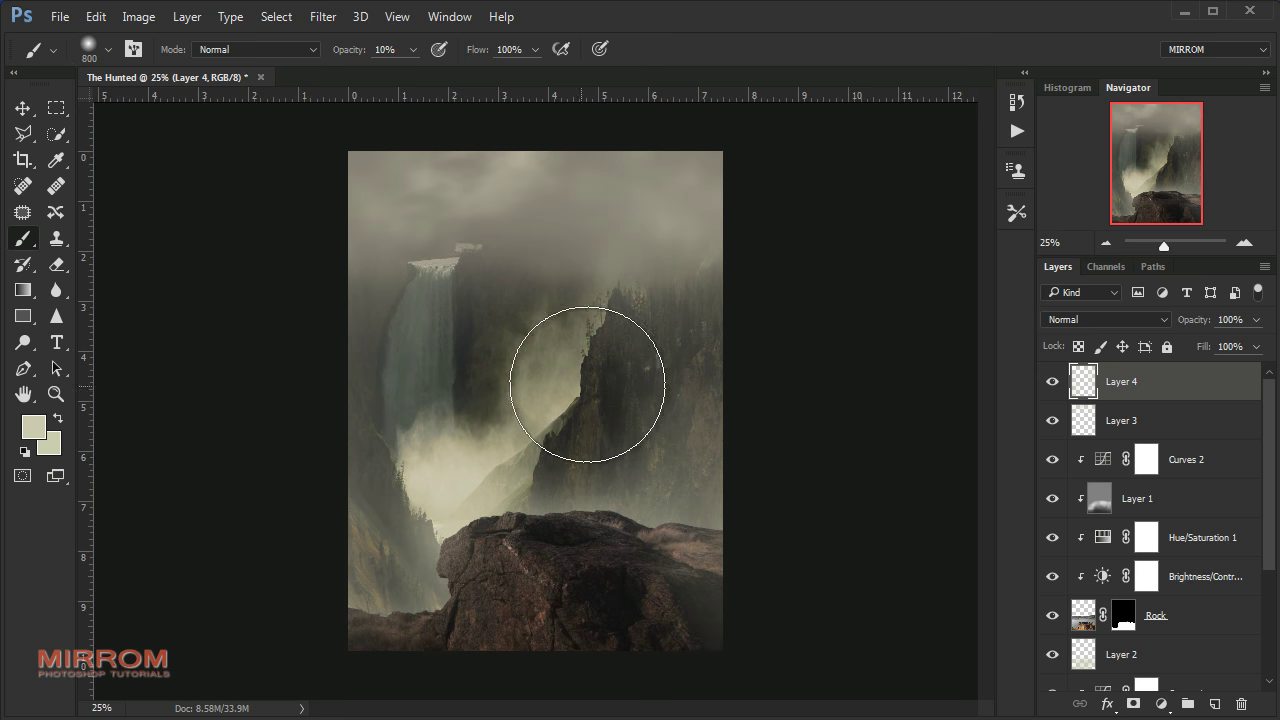
left_click(777, 291)
left_click(271, 449)
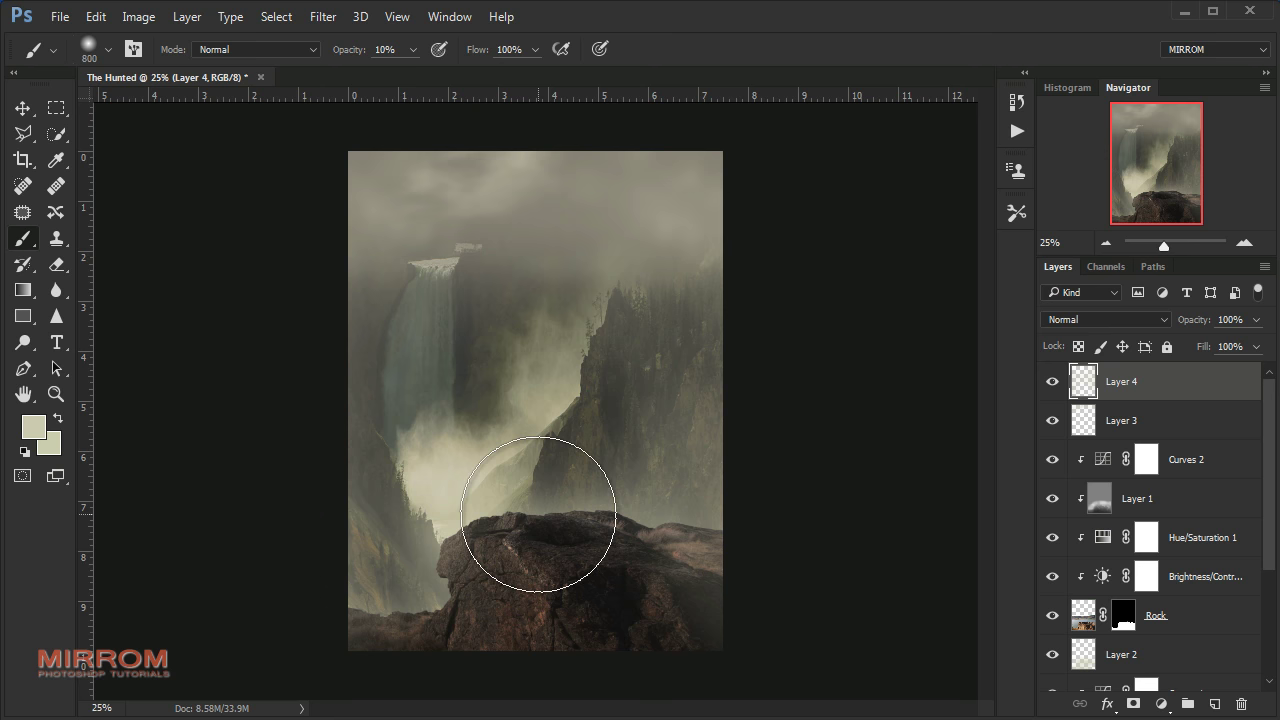
key("0")
key("8")
key("bracketleft")
key("bracketleft")
key("bracketleft")
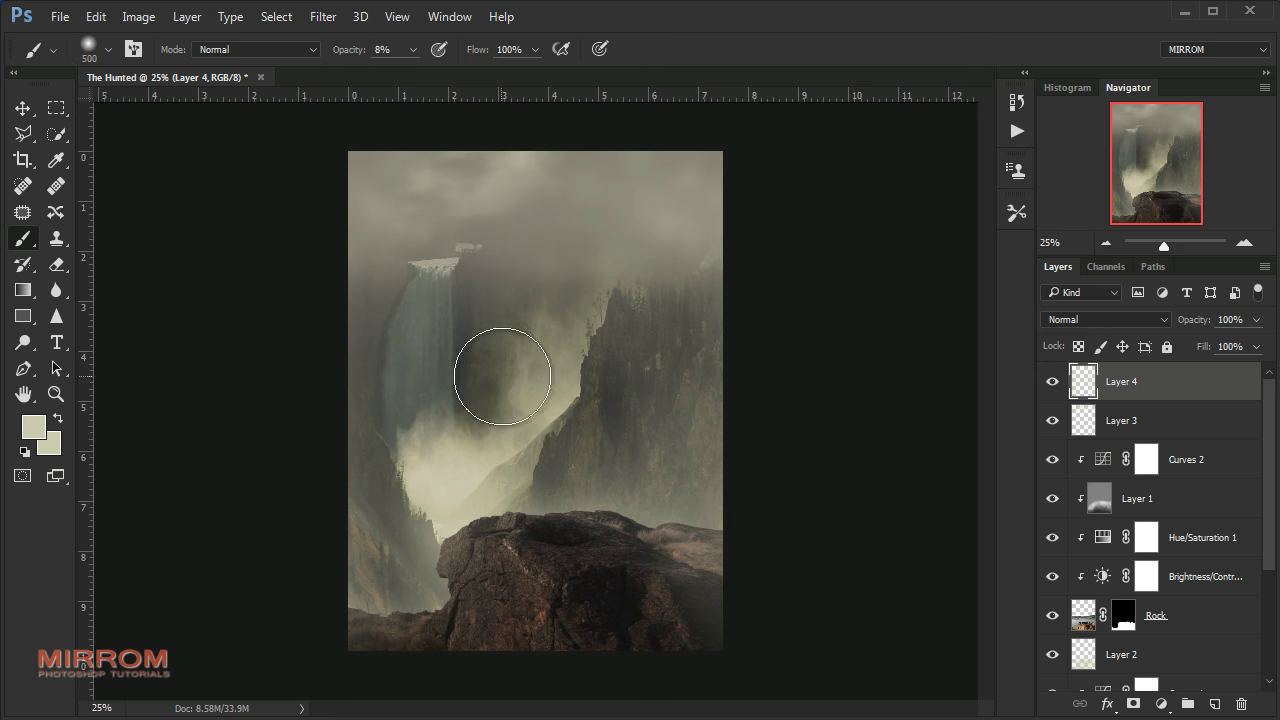
Compare Layer 4 on and off, then dab more mist with a 900 px brush
key("v")
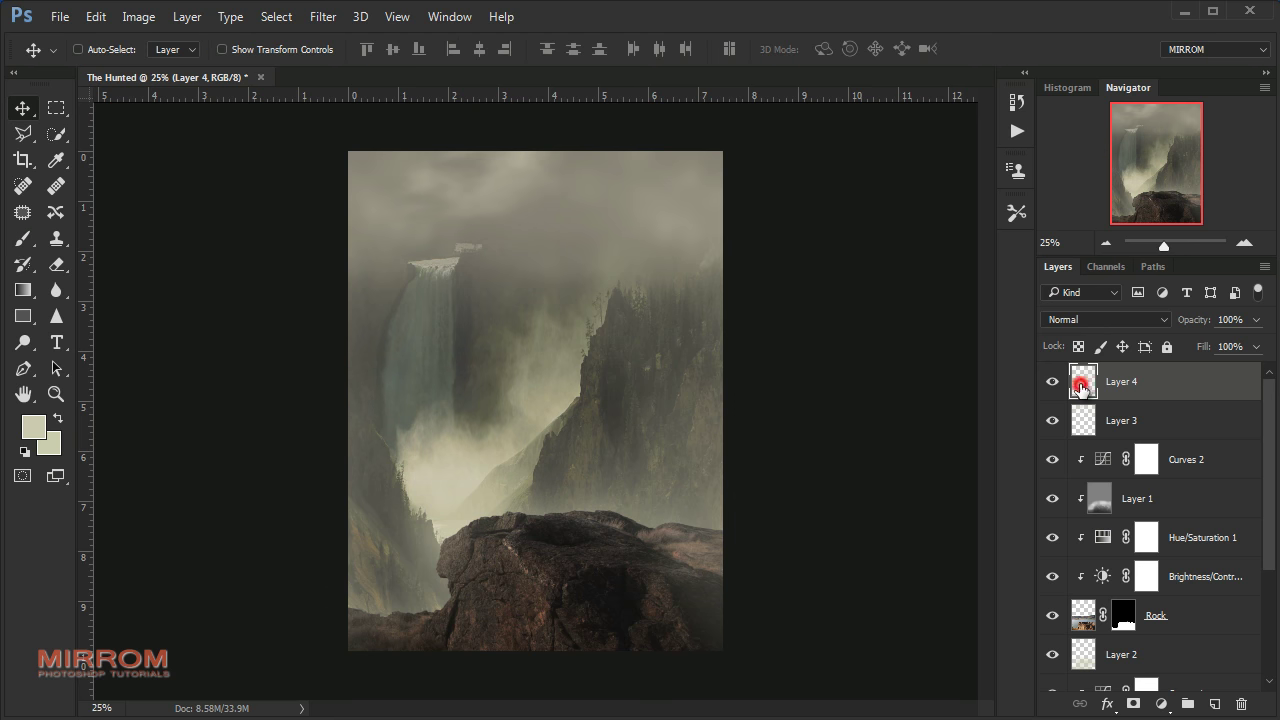
left_click(1052, 381)
left_click(1052, 381)
key("b")
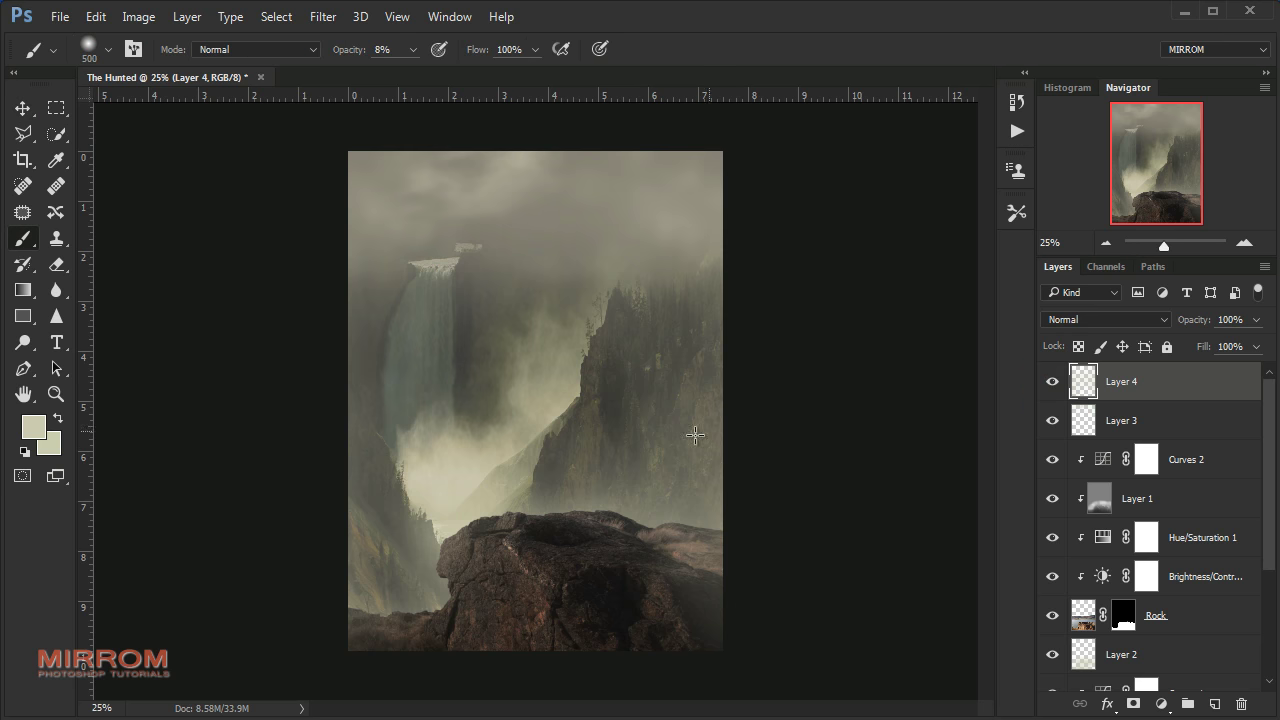
key("bracketright")
key("bracketright")
key("bracketright")
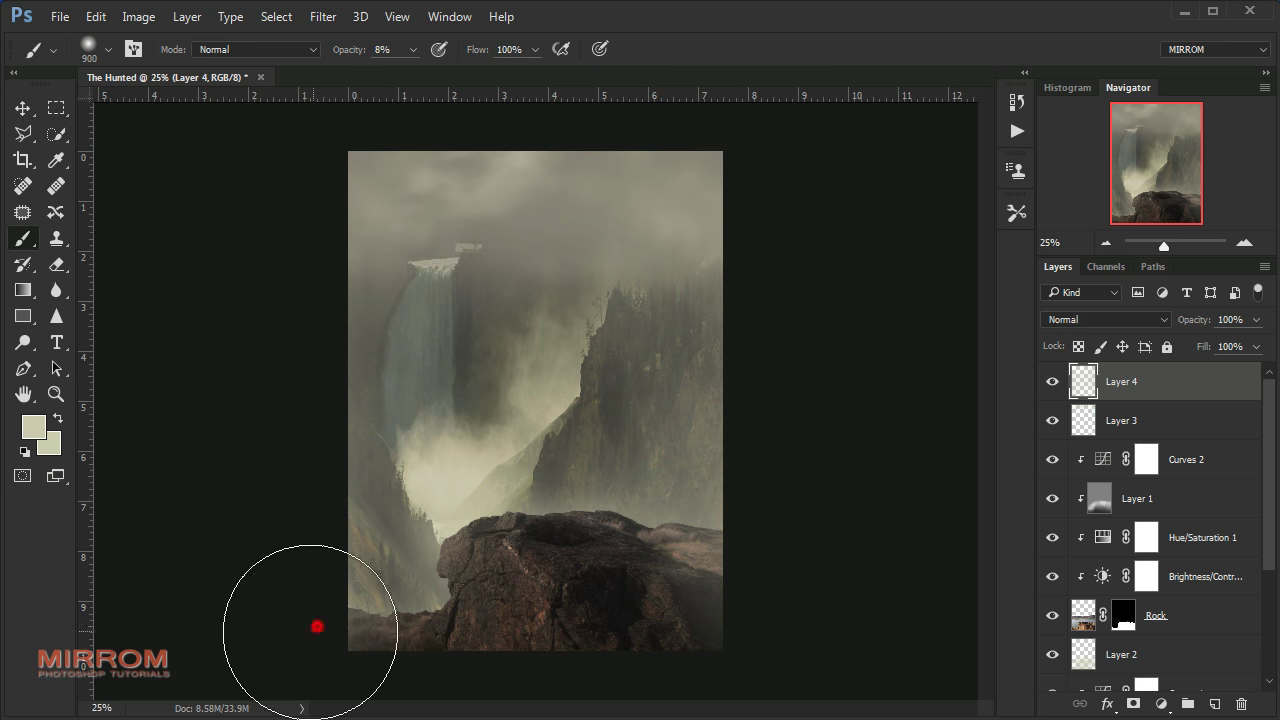
left_click(534, 243)
Paint a soft glow on new Layer 5, set it to Overlay, and move it into the upper sky
key("v")
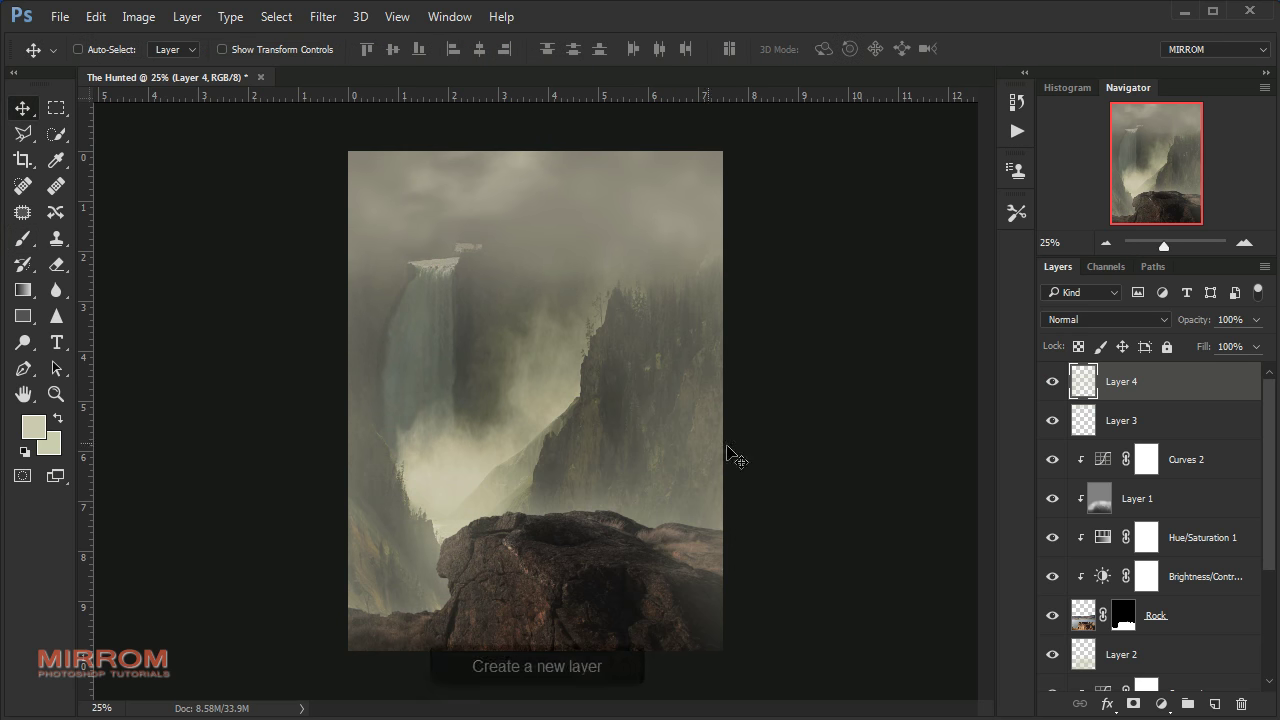
left_click(1215, 703)
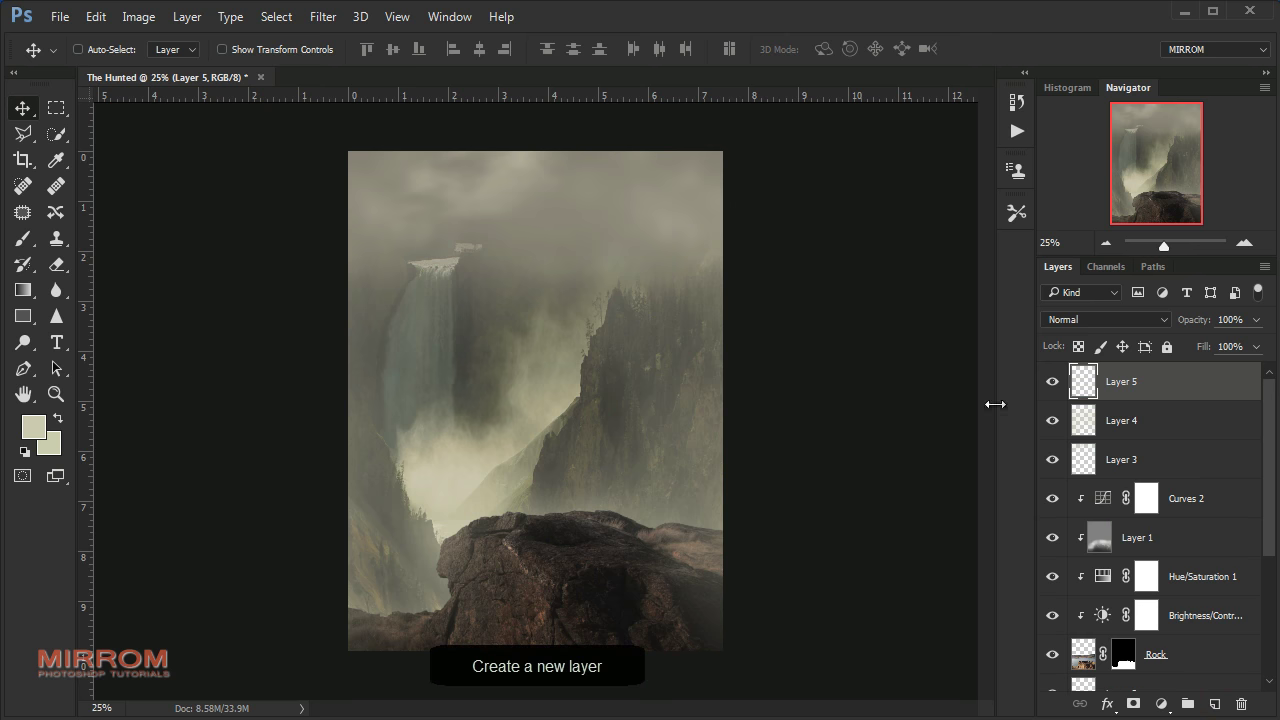
key("b")
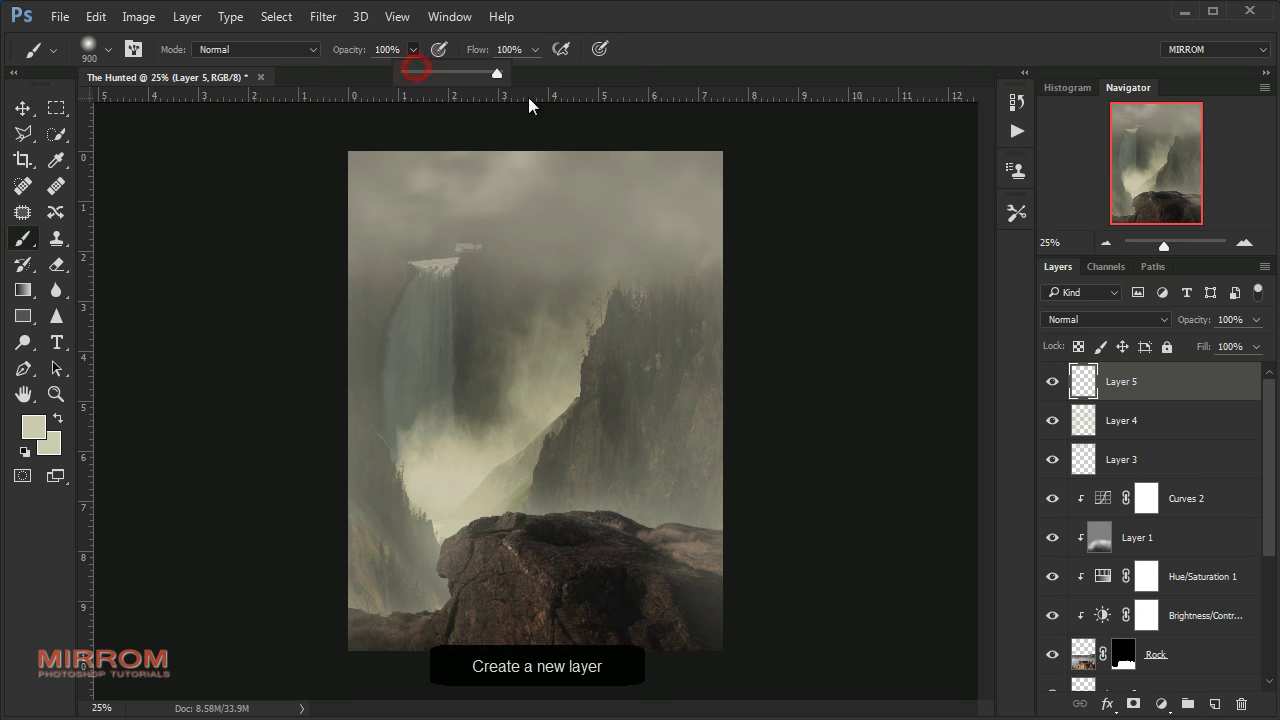
left_click(537, 291)
key("v")
left_click_drag(557, 306, 471, 229)
left_click(1092, 320)
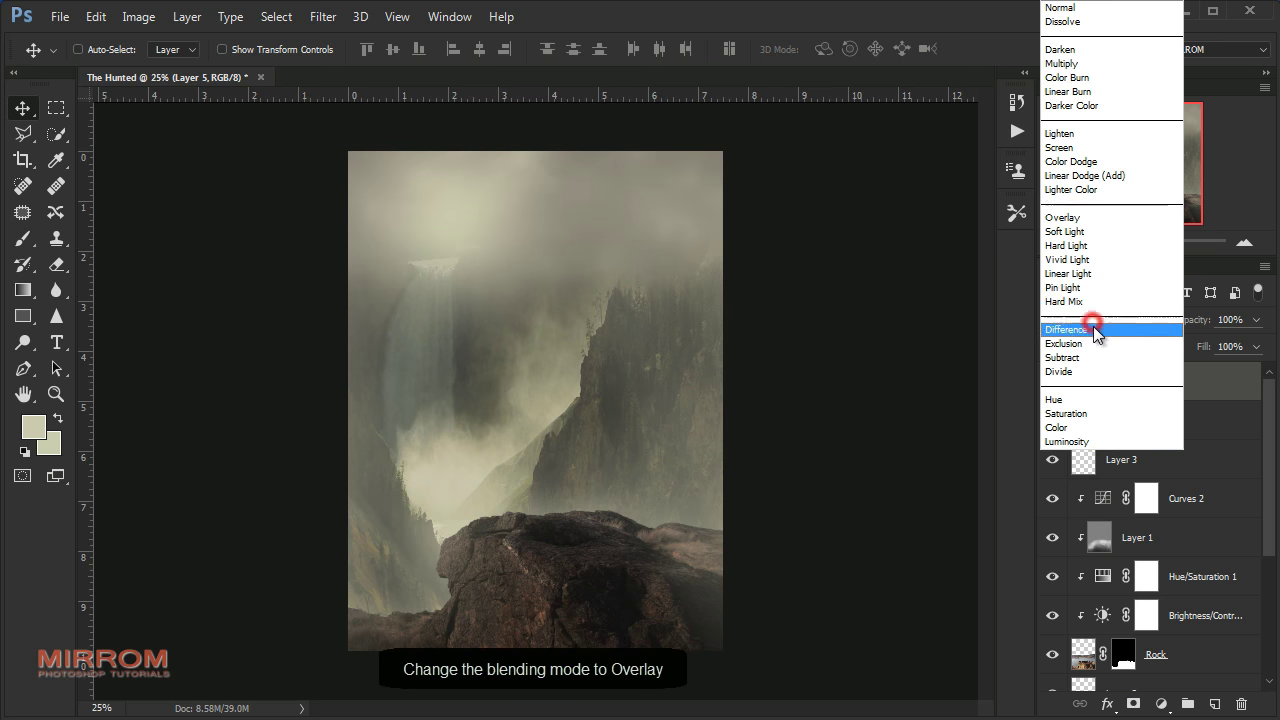
left_click(1068, 218)
left_click_drag(494, 231, 486, 207)
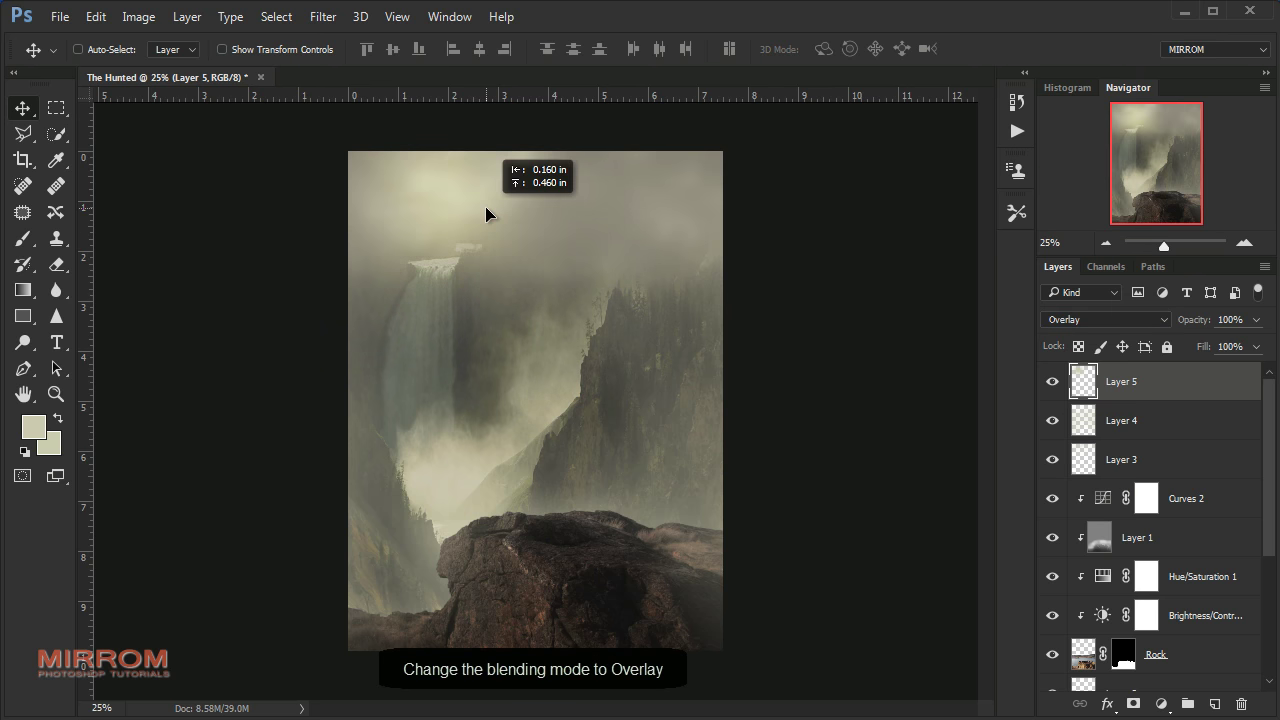
Scale the glow smaller with Free Transform and nudge it up near the top
key("ctrl+t")
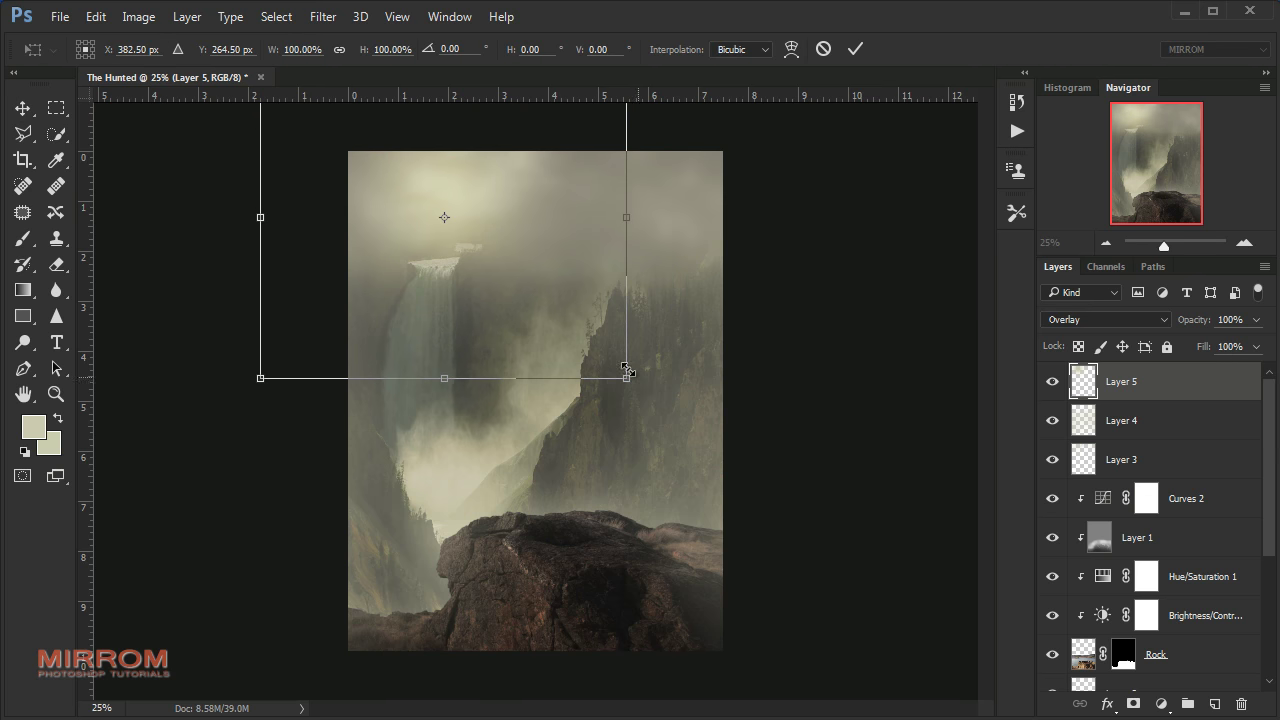
mouse_move(626, 377)
left_mouse_down()
mouse_move(593, 372)
mouse_move(522, 310)
left_mouse_up()
mouse_move(477, 229)
left_mouse_down()
mouse_move(520, 214)
mouse_move(483, 208)
left_mouse_up()
key("Return")
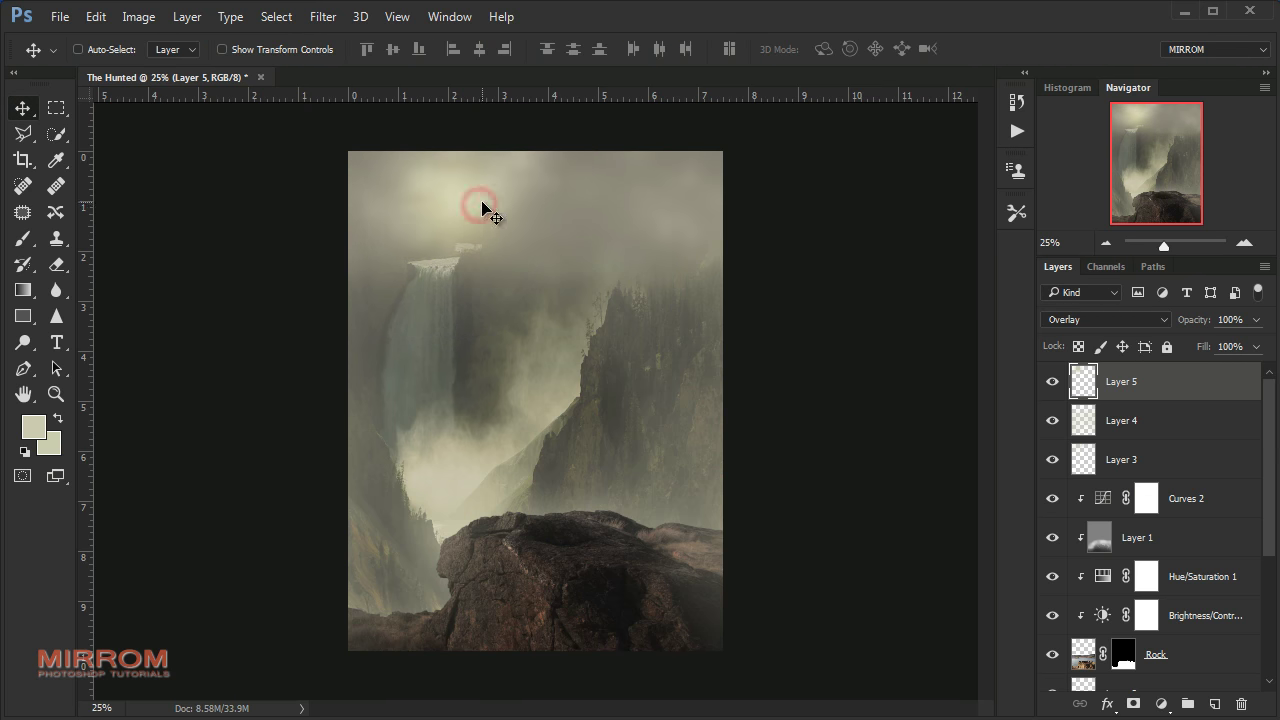
key("ctrl+t")
key("Return")
left_click(467, 206)
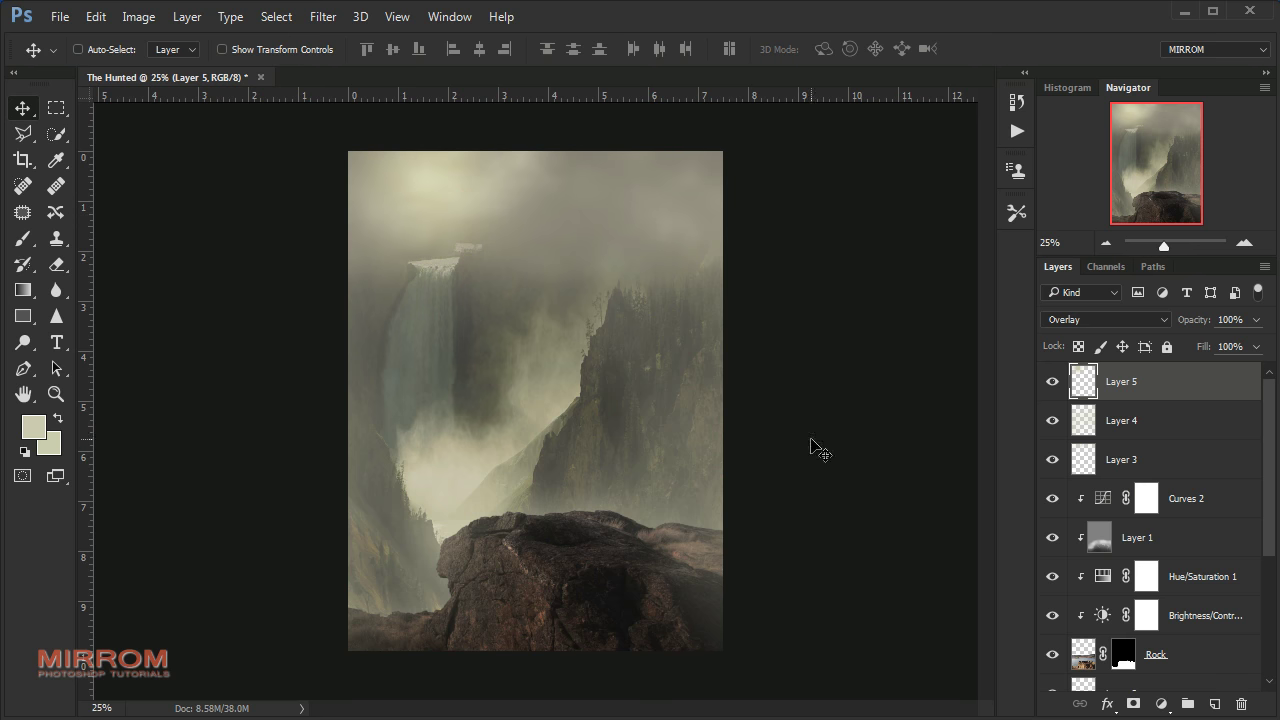
scroll(1115, 655, "down", 5)
Squash the Waterfall layer from its top to 94.73% height, then reselect Layer 5
left_click(1052, 615)
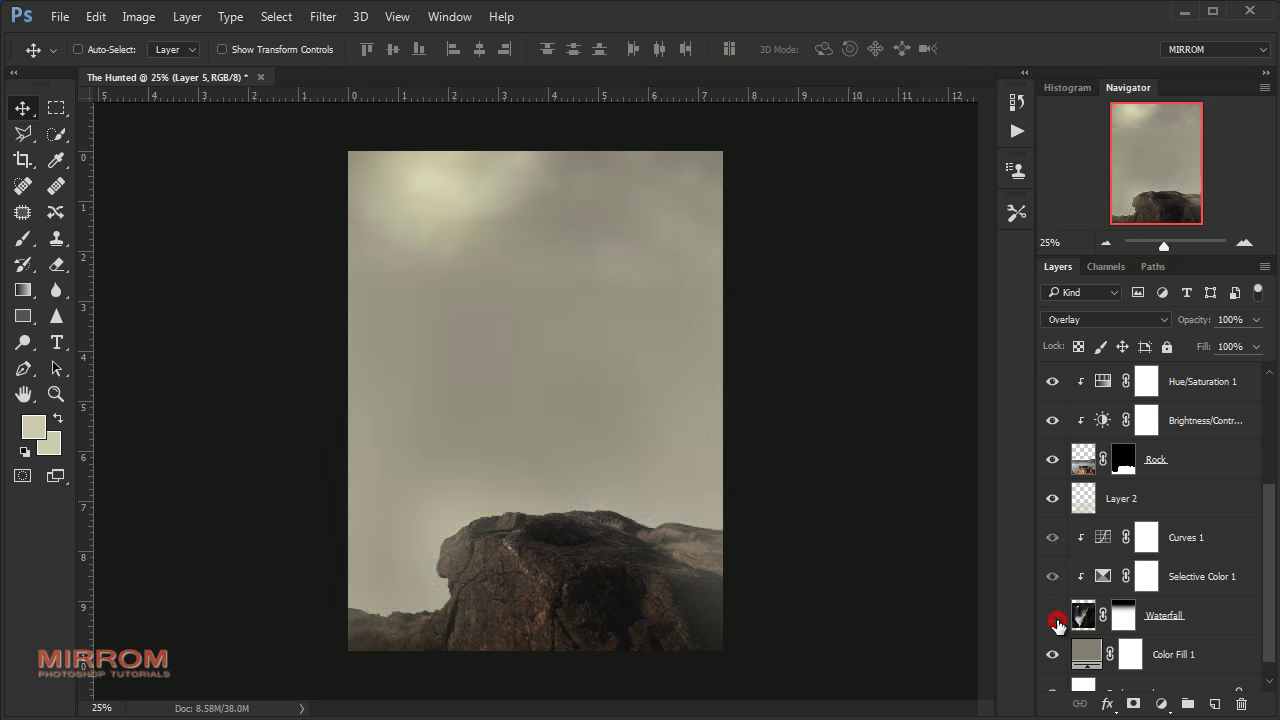
left_click(1052, 615)
left_click(1178, 614)
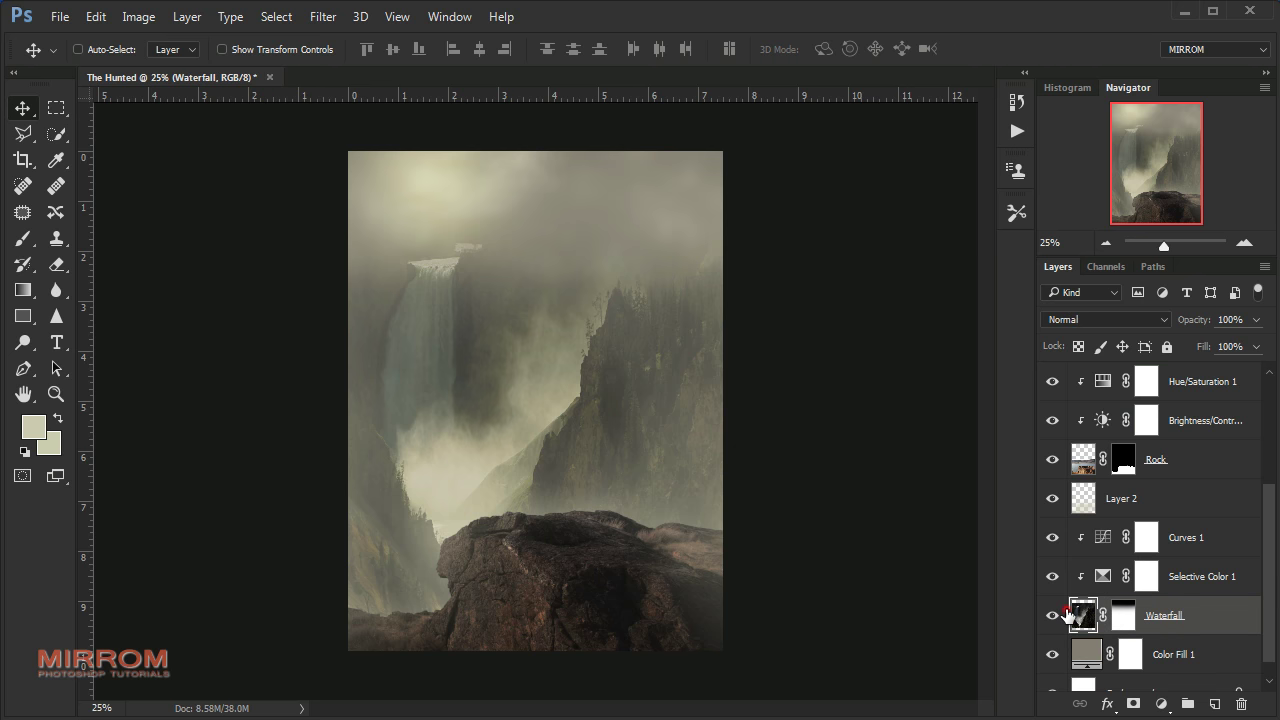
key("ctrl+t")
left_click_drag(531, 200, 528, 229)
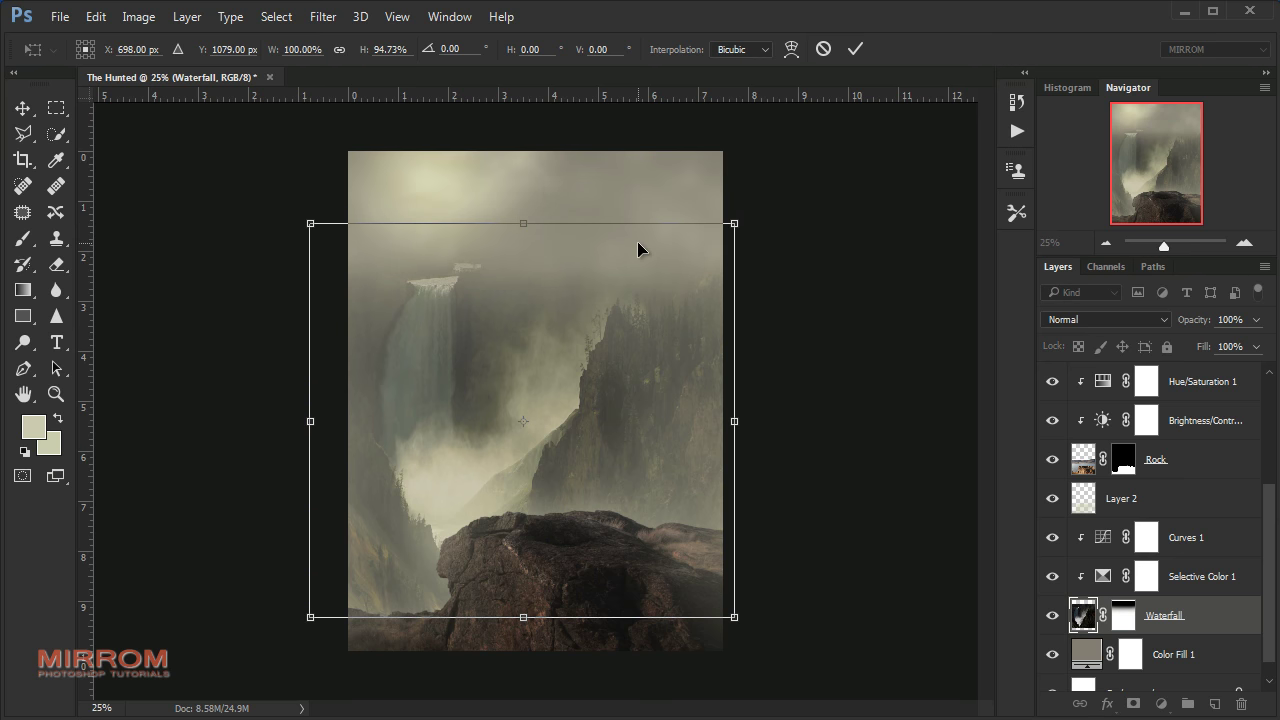
key("Return")
scroll(1148, 467, "up", 3)
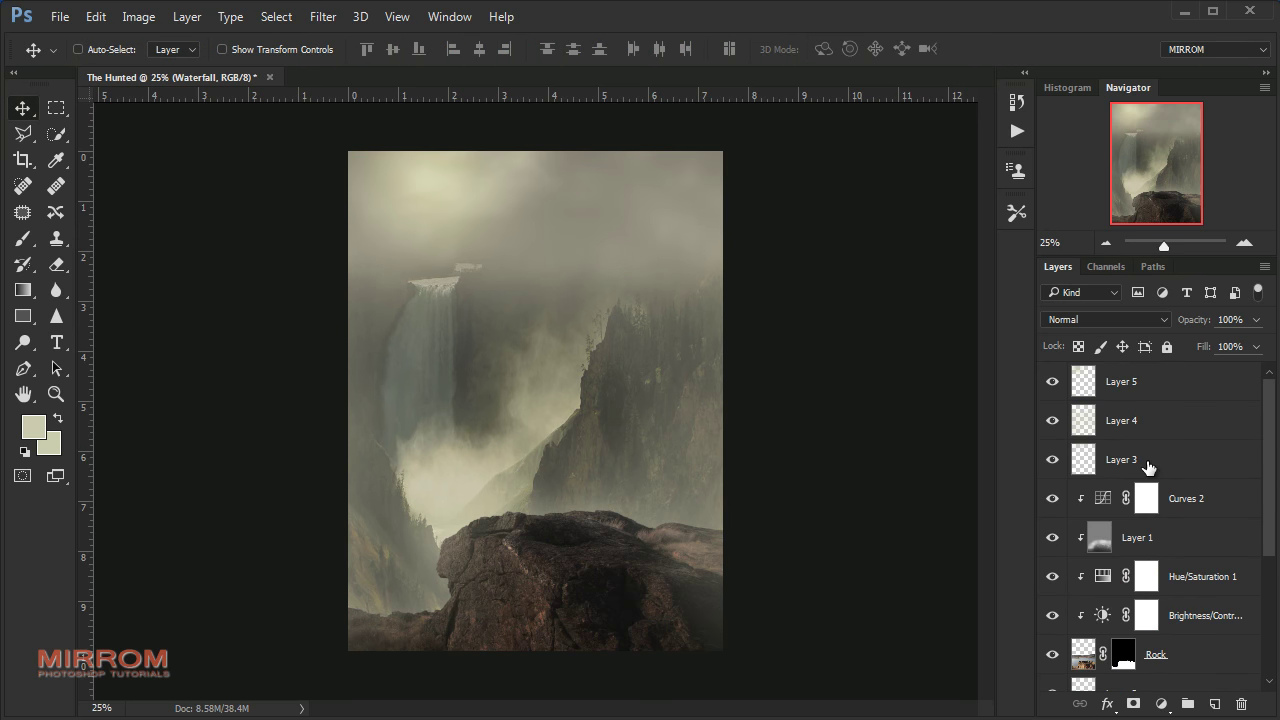
left_click(1115, 395)
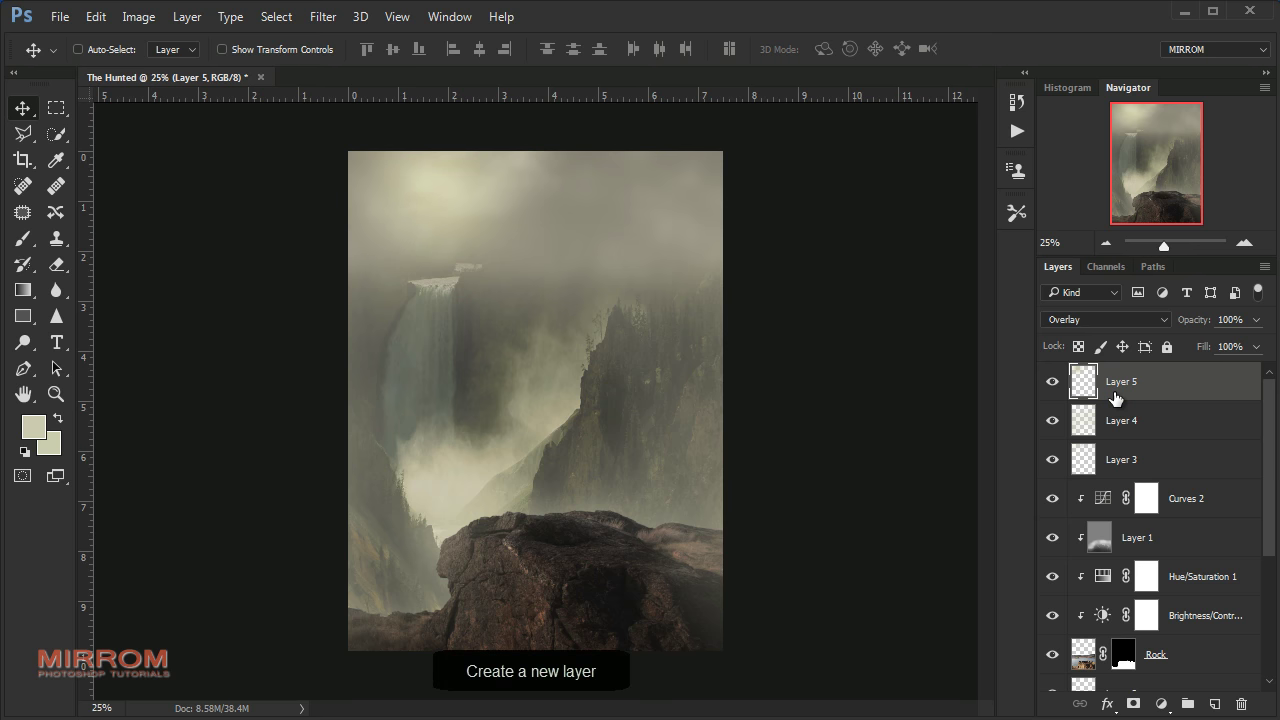
Add Layer 6 and paint cloud shapes in the upper sky with an 800 px cloud brush
left_click(1215, 704)
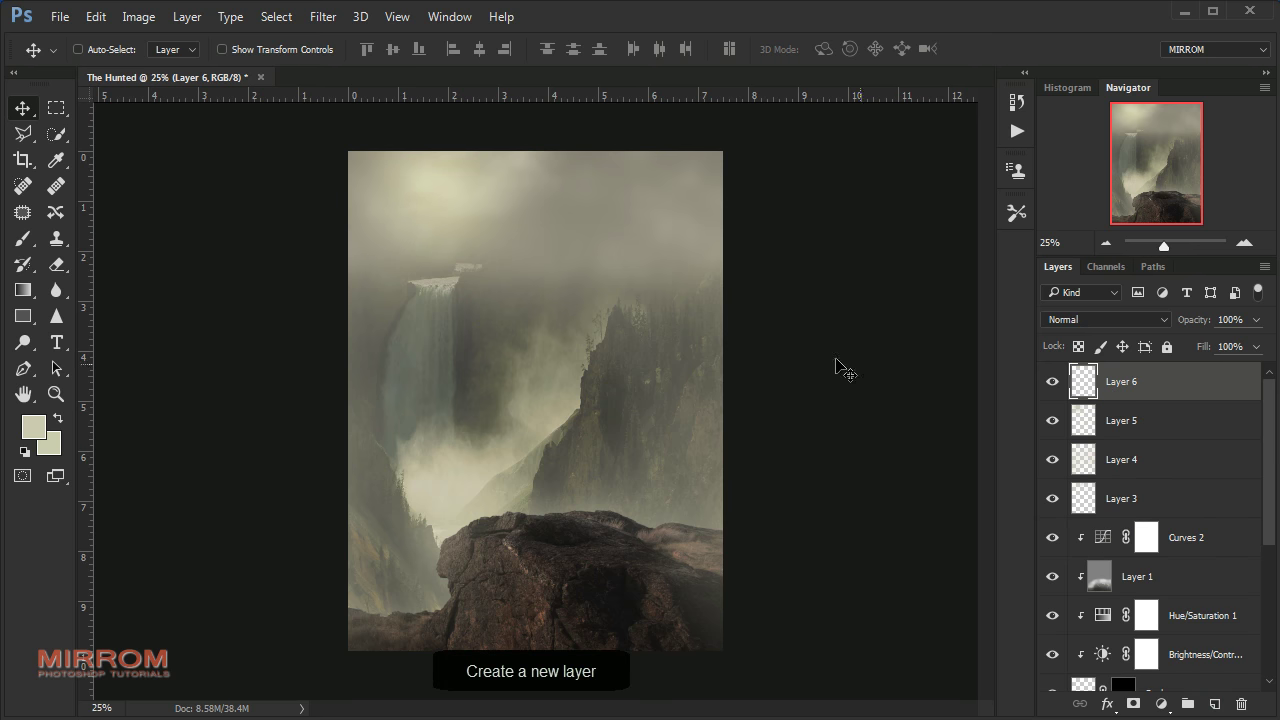
key("b")
right_click(560, 288)
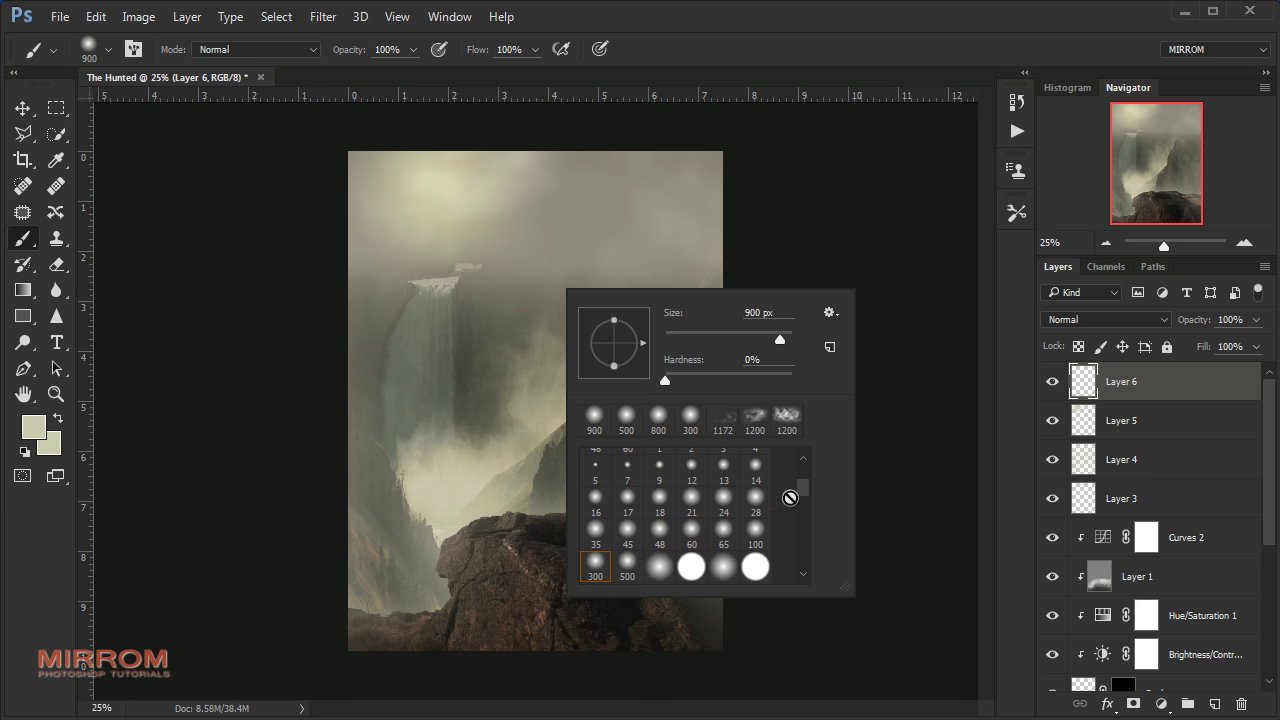
left_click_drag(803, 489, 769, 572)
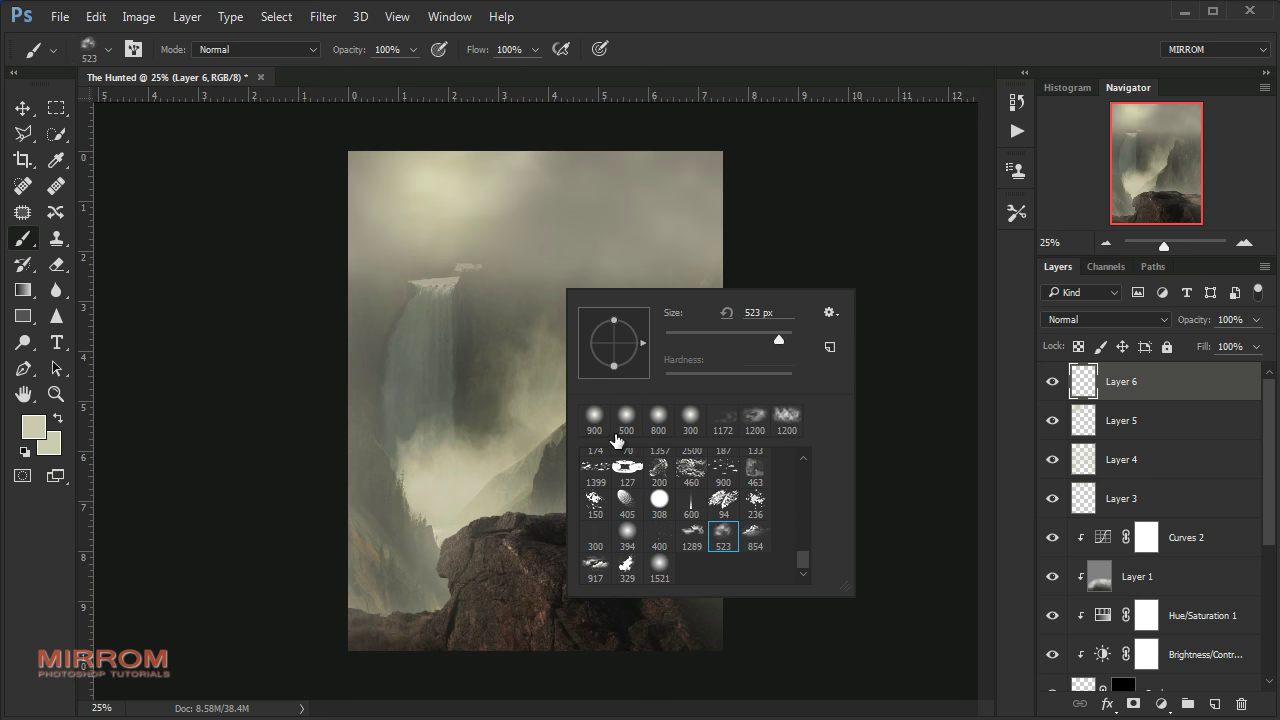
key("Return")
left_click_drag(557, 255, 610, 292)
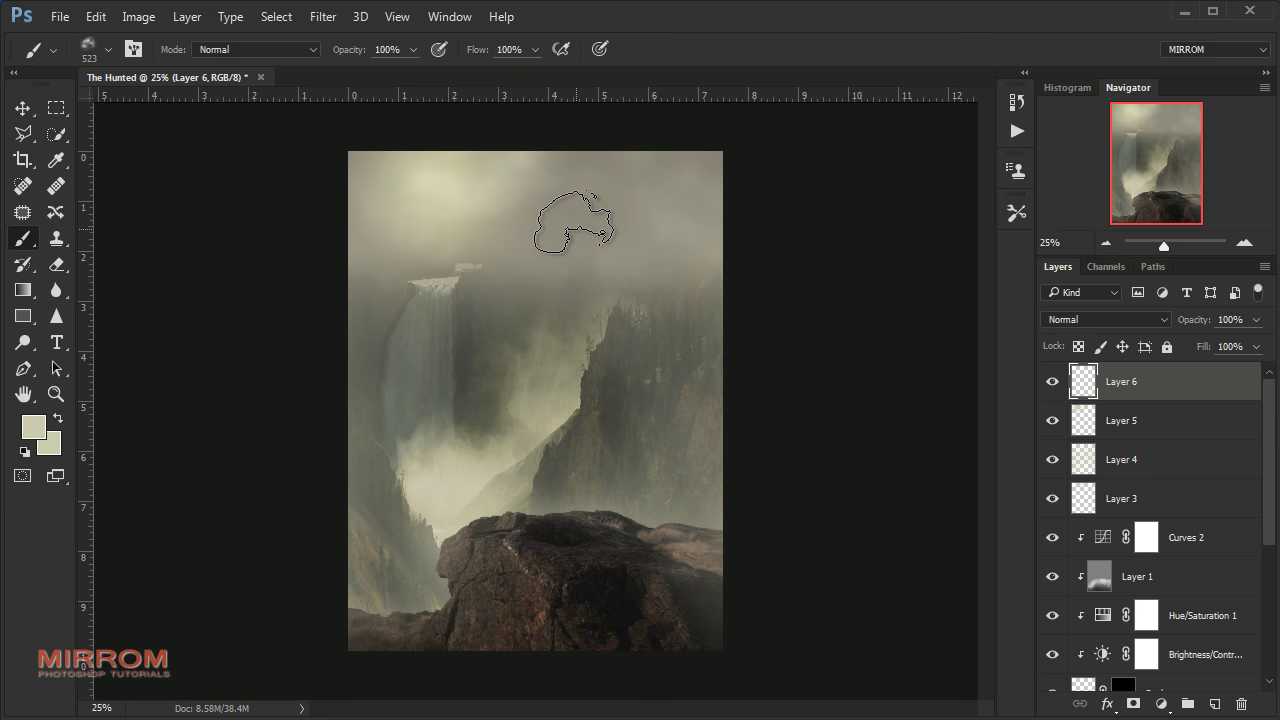
left_click(571, 224)
Move the cloud within the upper sky and scale it to about 124%
key("v")
left_click(591, 211)
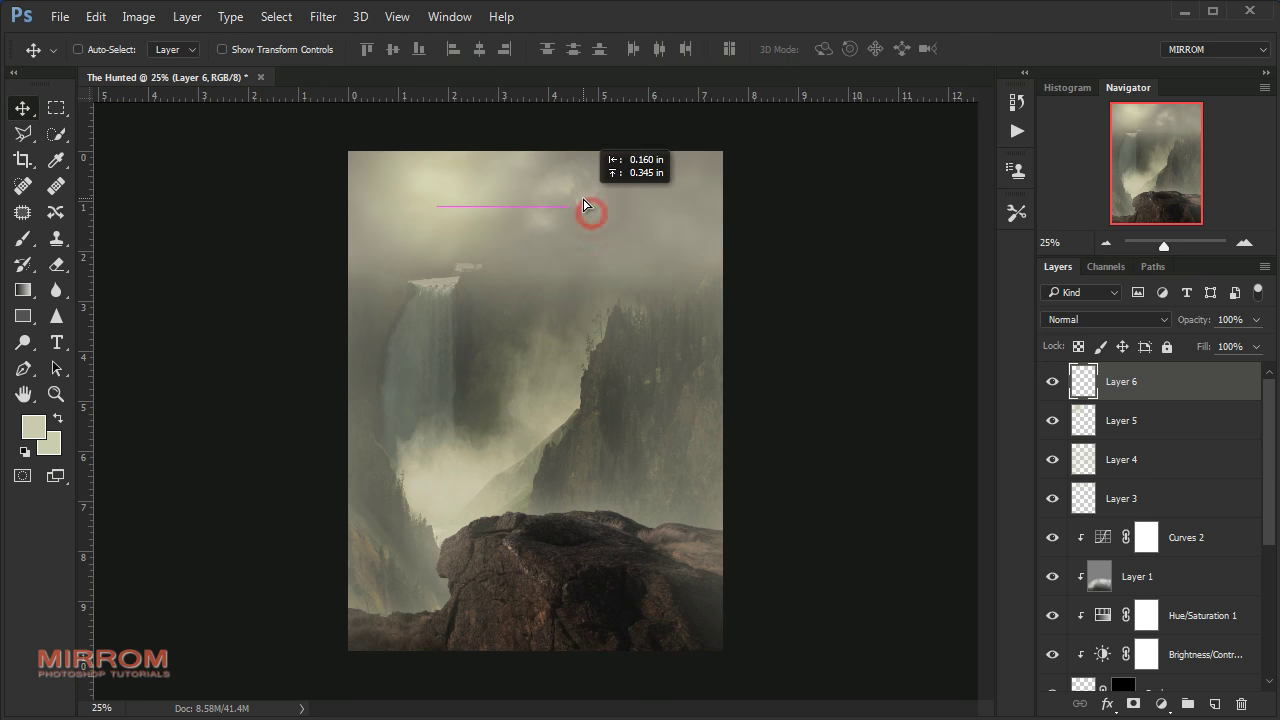
left_click(571, 195)
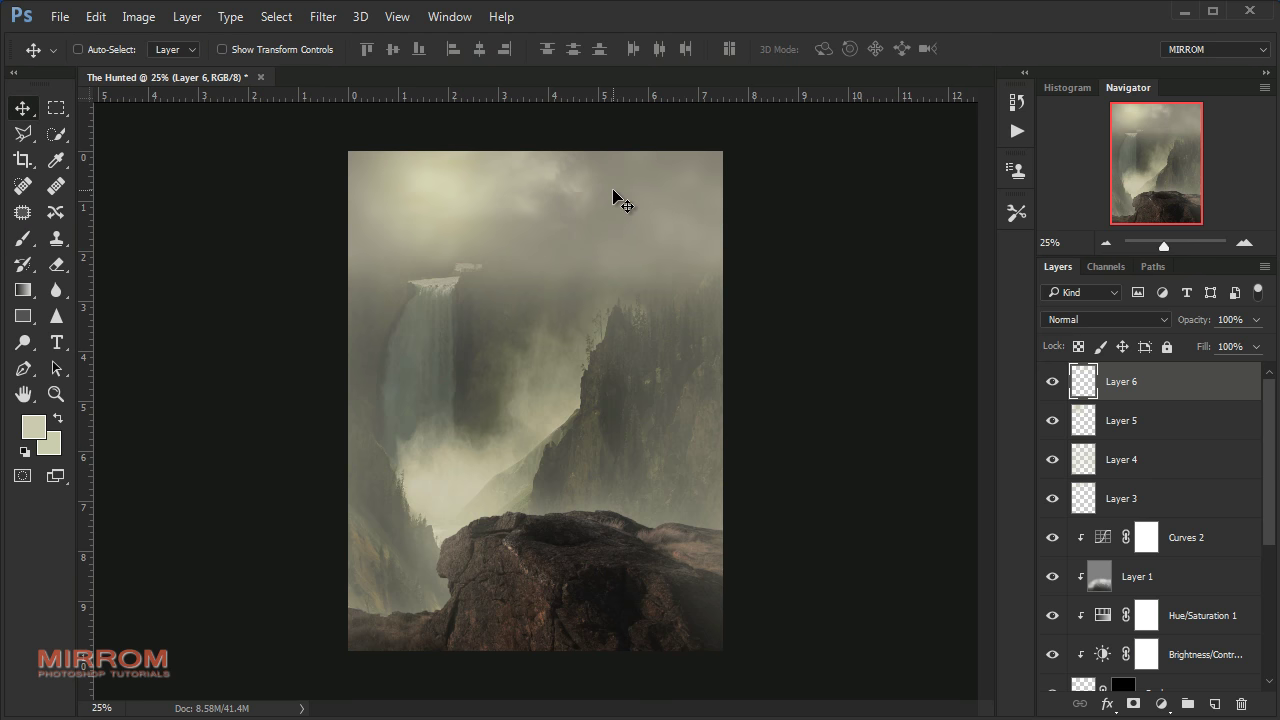
left_click_drag(613, 195, 650, 274)
key("ctrl+t")
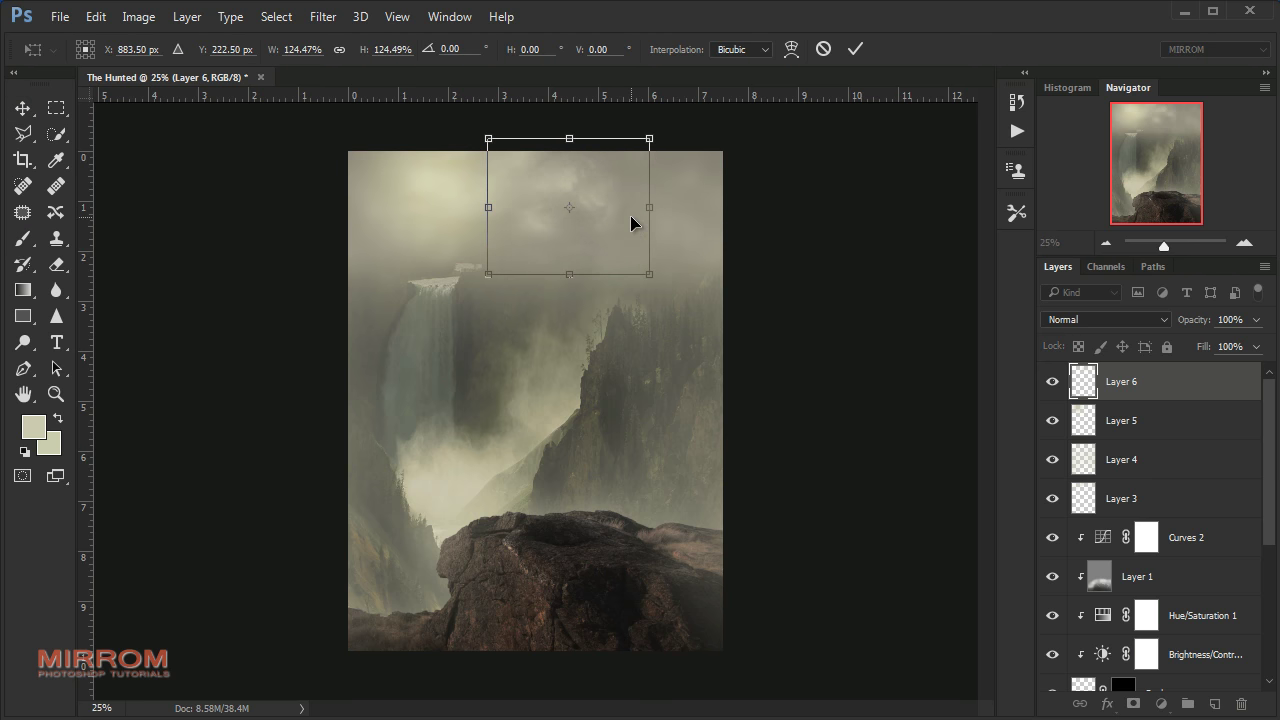
key("Return")
left_click(617, 200)
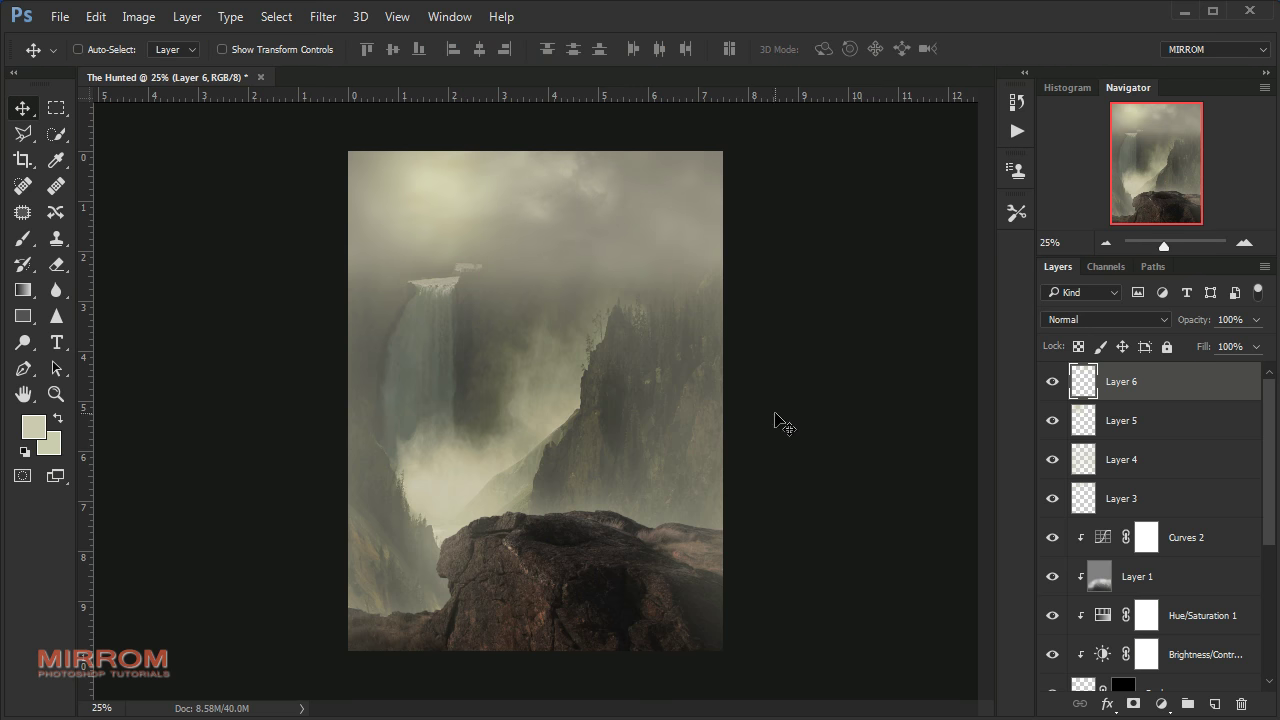
Return to the cloud brush and review its brush presets
key("b")
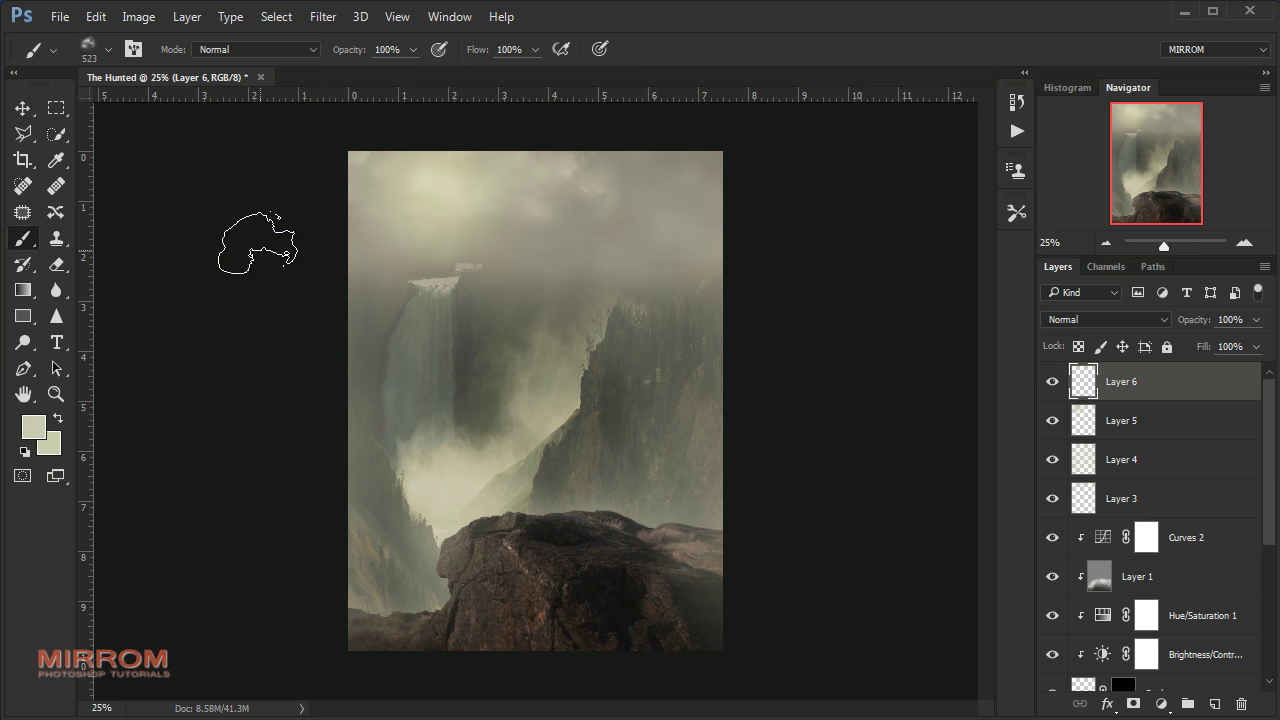
key("v")
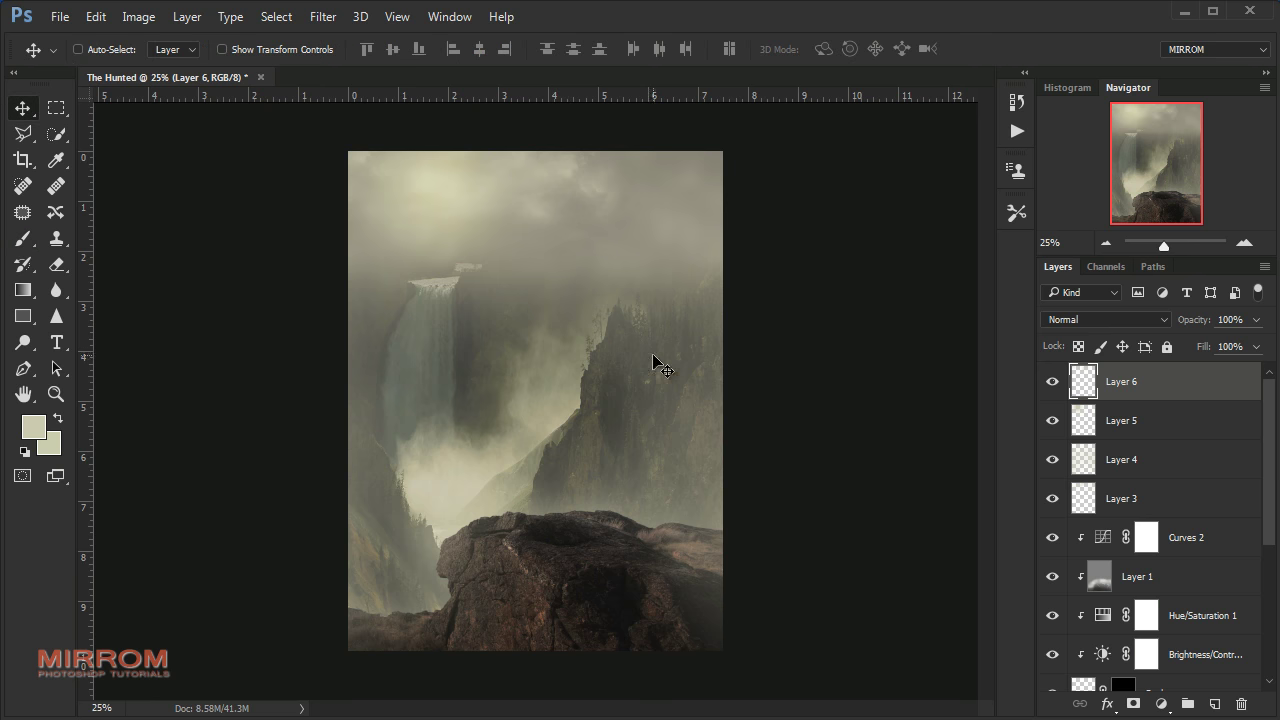
key("b")
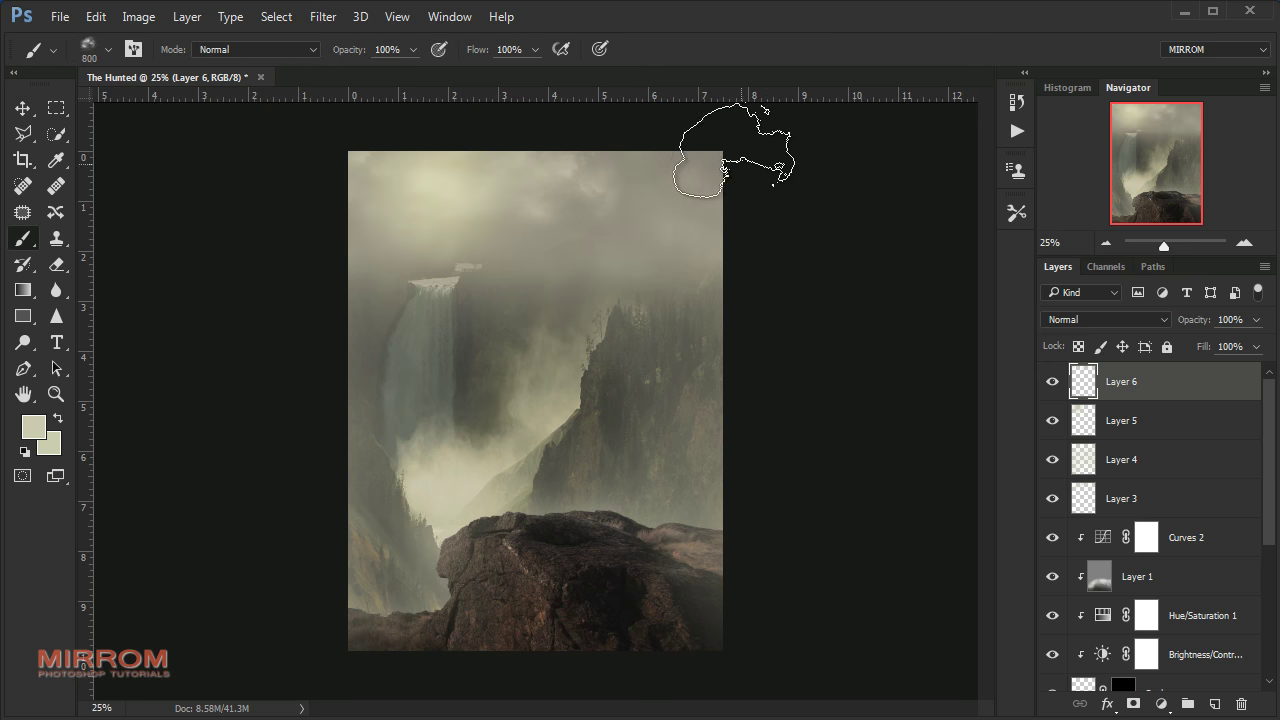
right_click(680, 215)
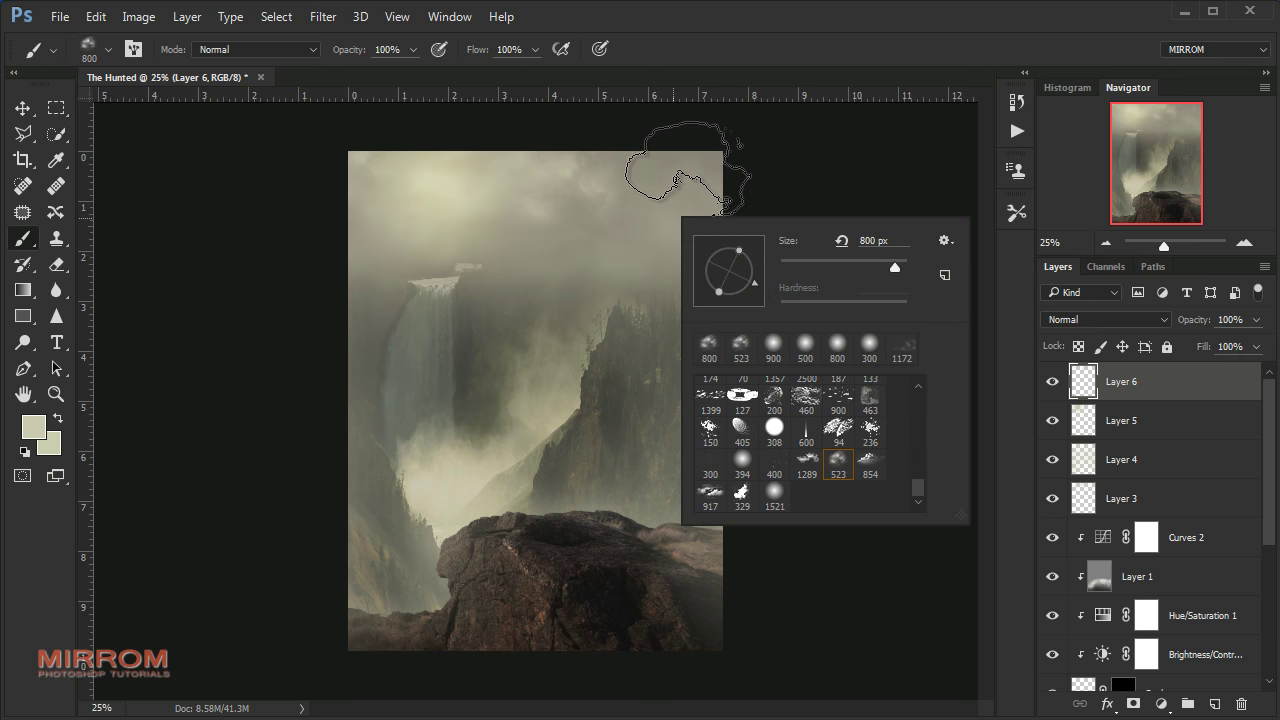
key("Return")
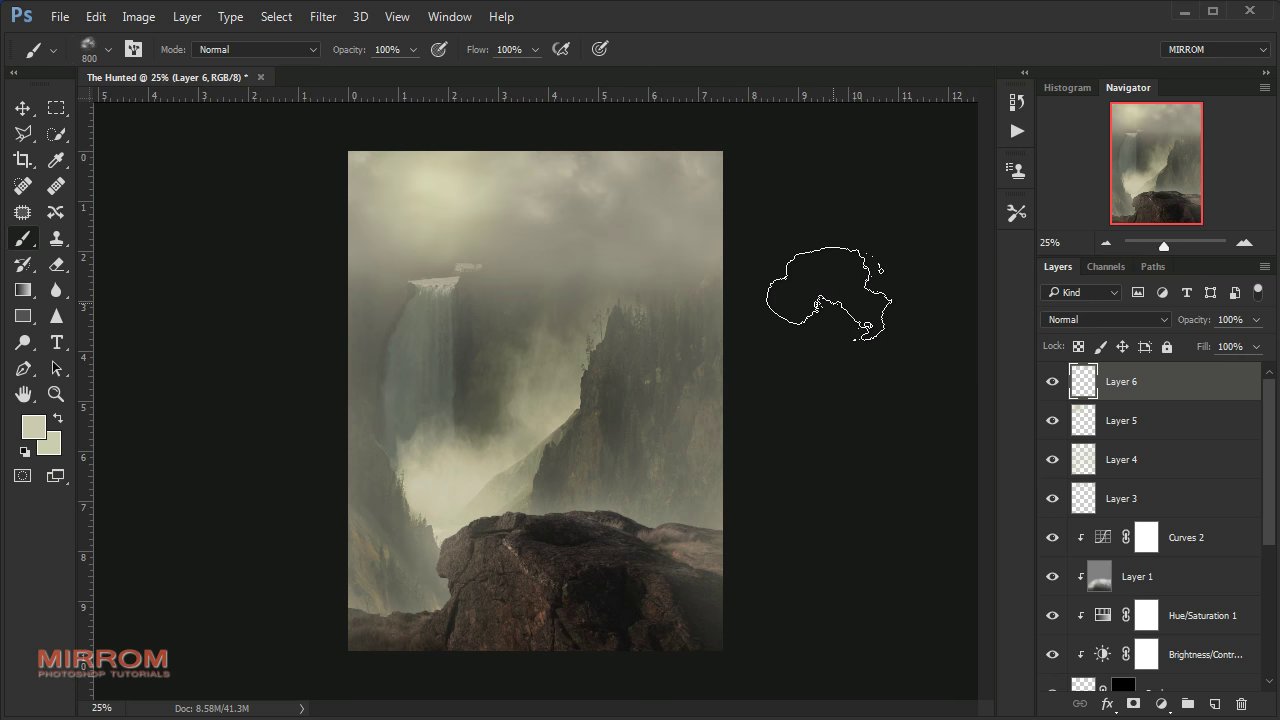
Open the warrior photo and copy its layer into The Hunted as Layer 7
key("v")
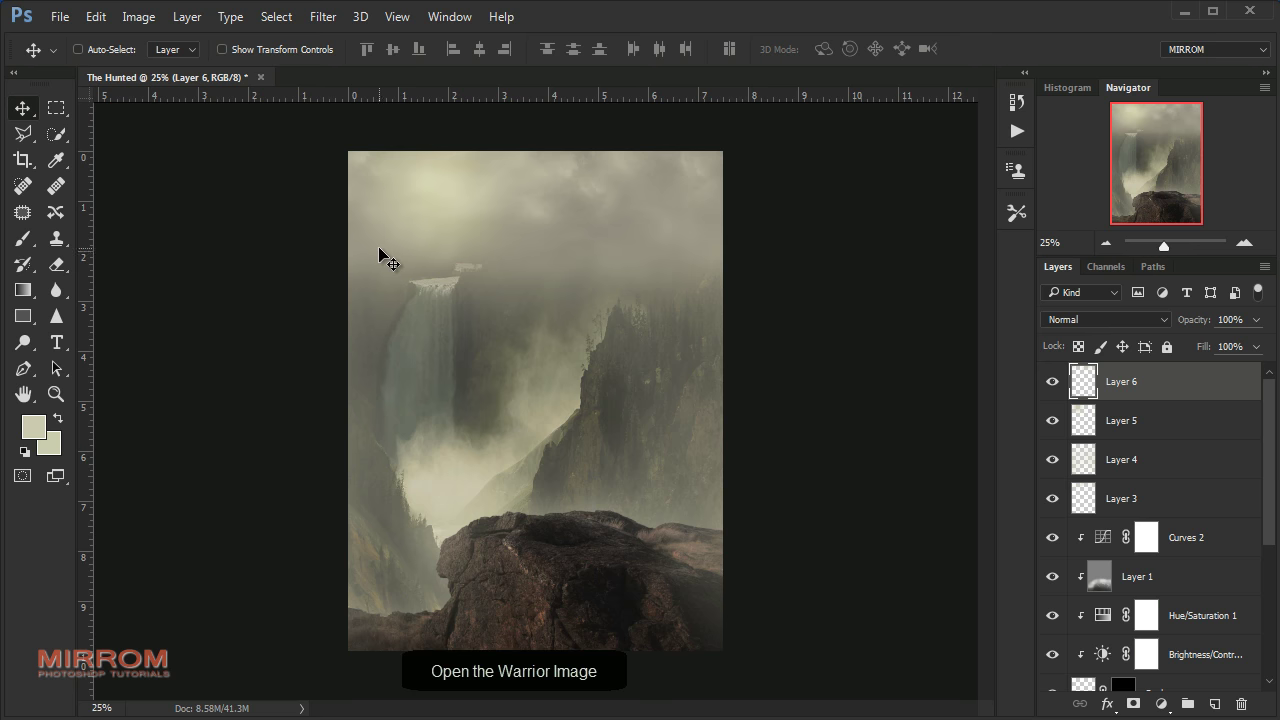
left_click(60, 16)
left_click(140, 56)
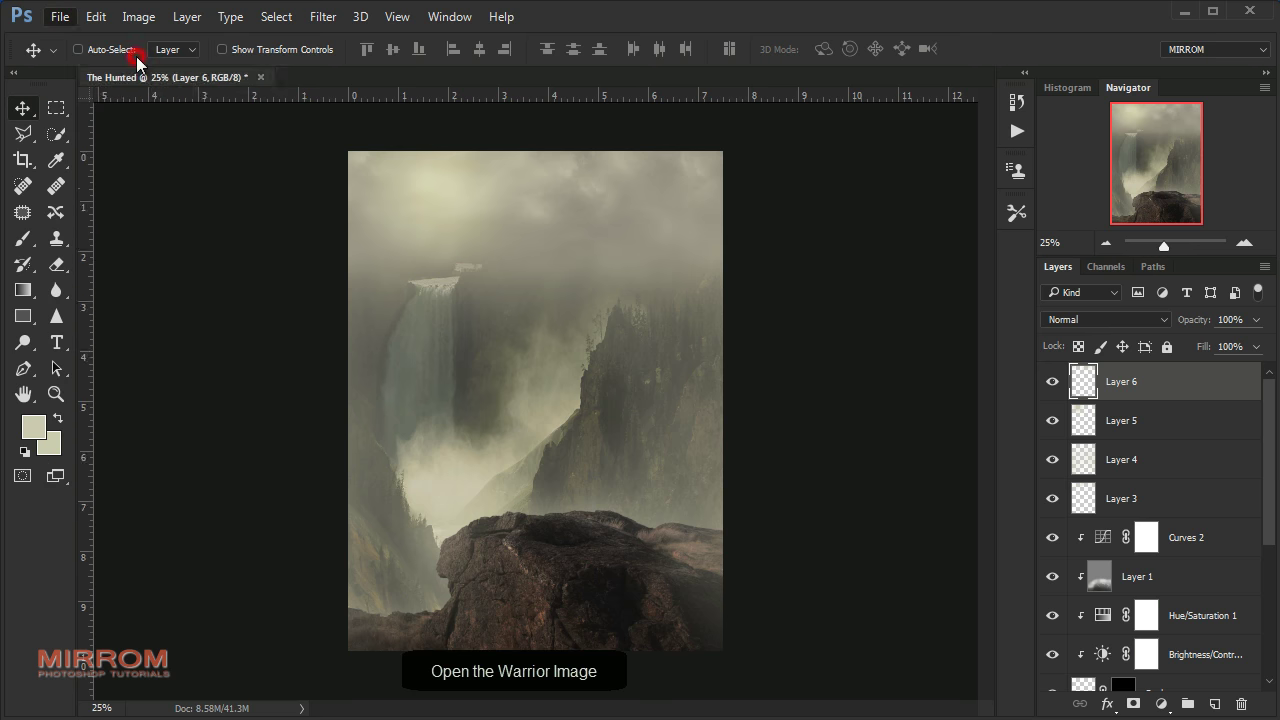
left_click_drag(570, 346, 483, 268)
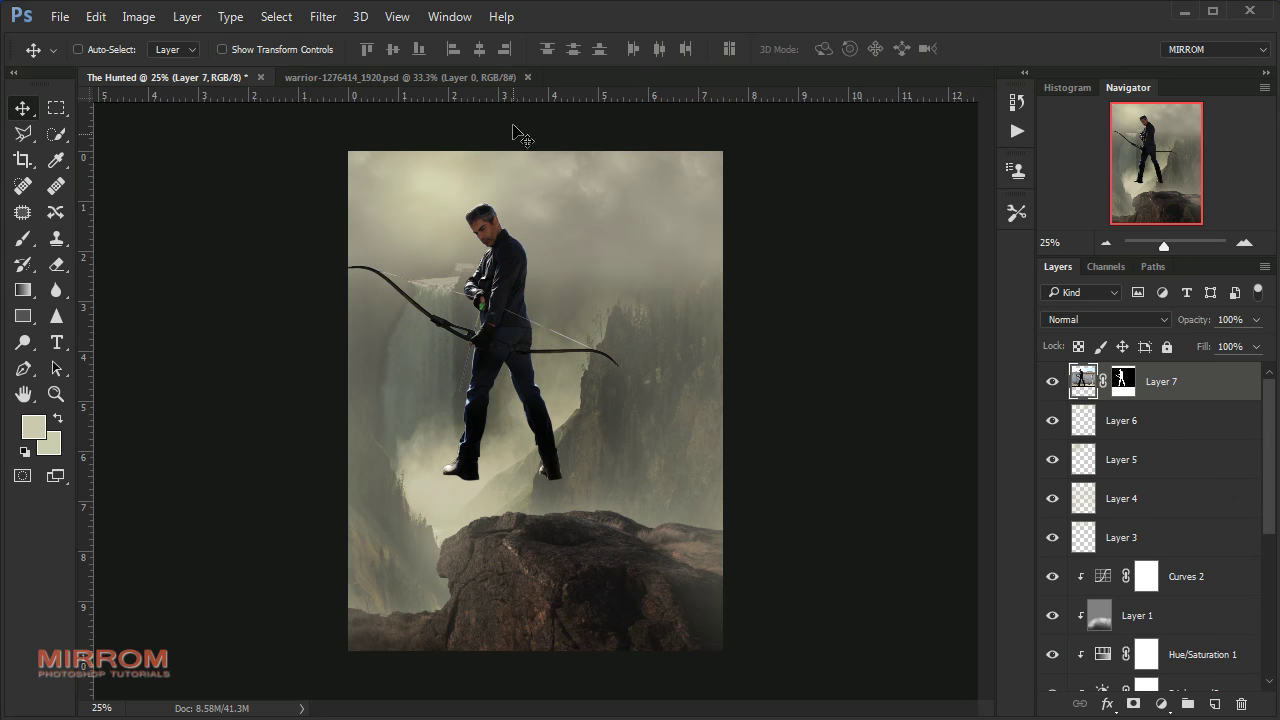
left_click(525, 78)
Stand the archer on the rock and rotate him about 2.3°
left_click_drag(529, 160, 576, 316)
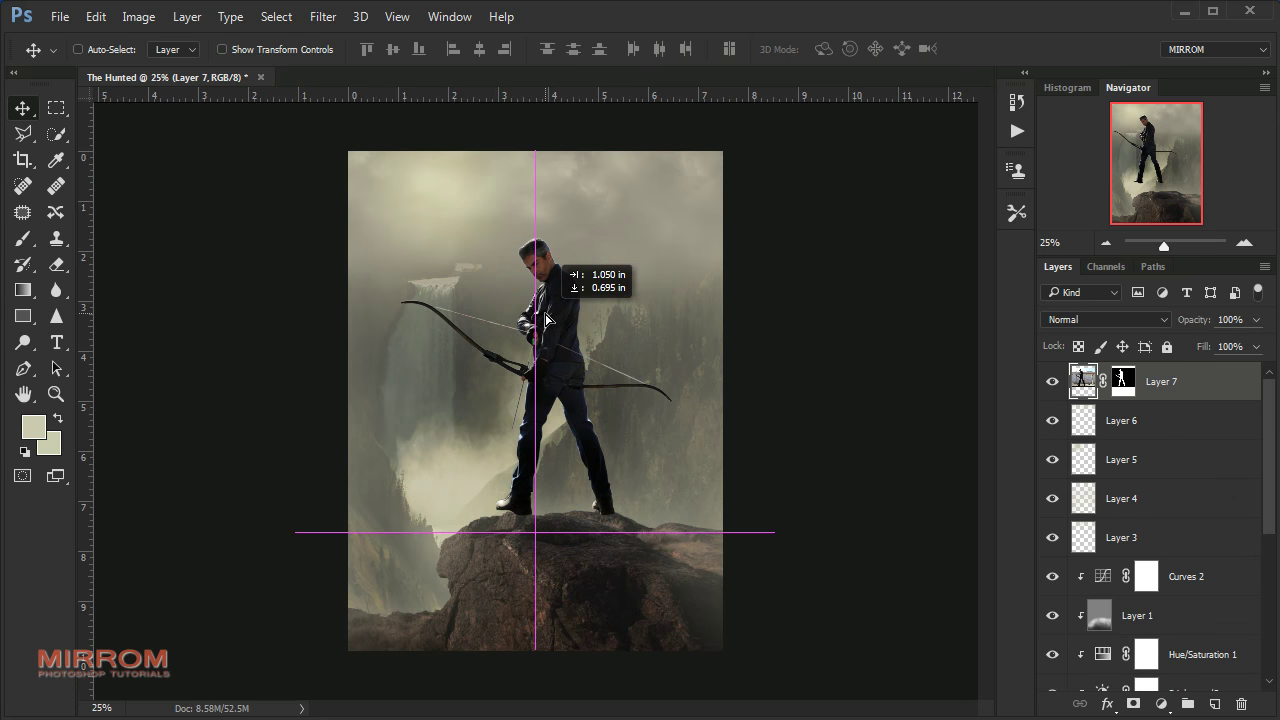
key("shift+Right")
key("shift+Right")
key("shift+Right")
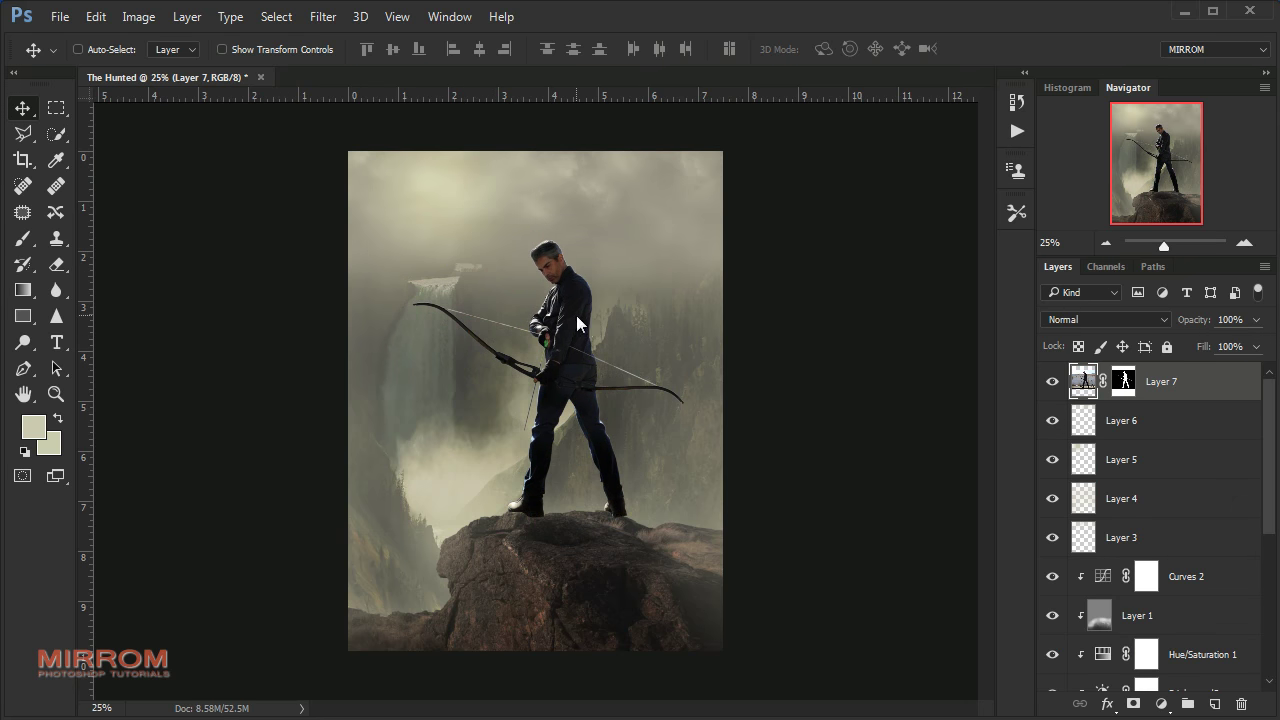
key("shift+Down")
key("shift+Down")
key("shift+Left")
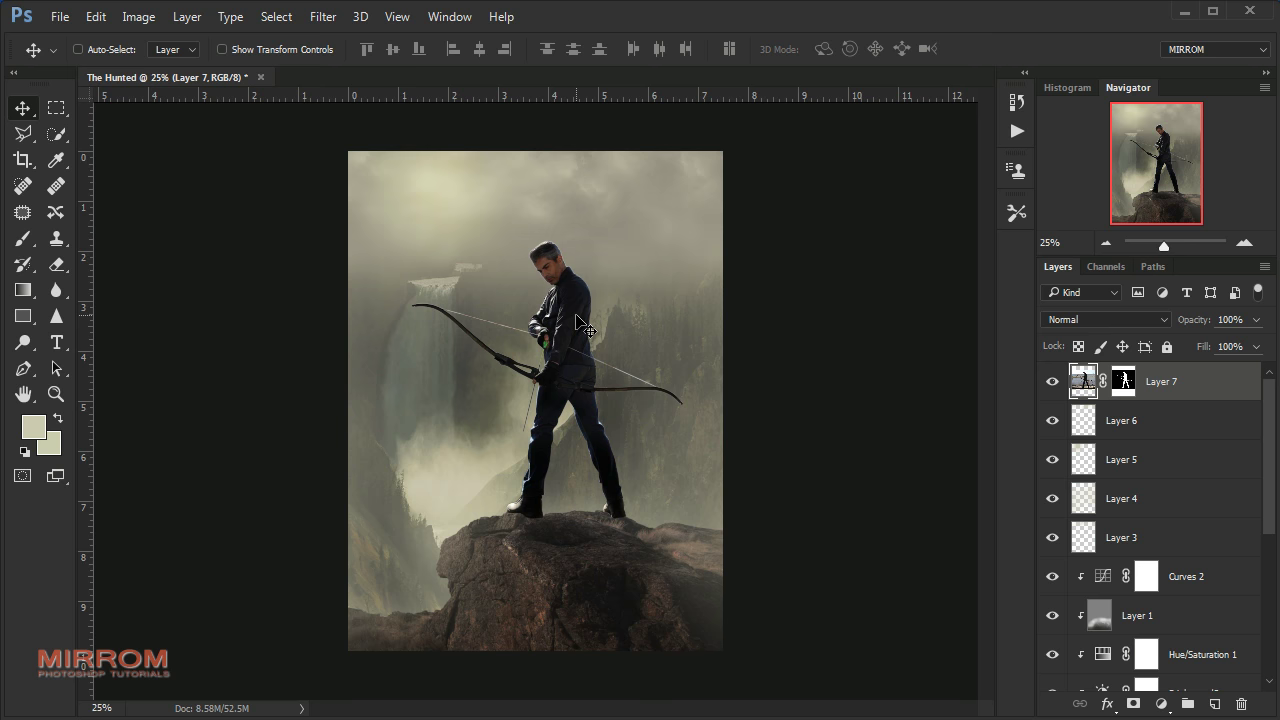
key("ctrl+t")
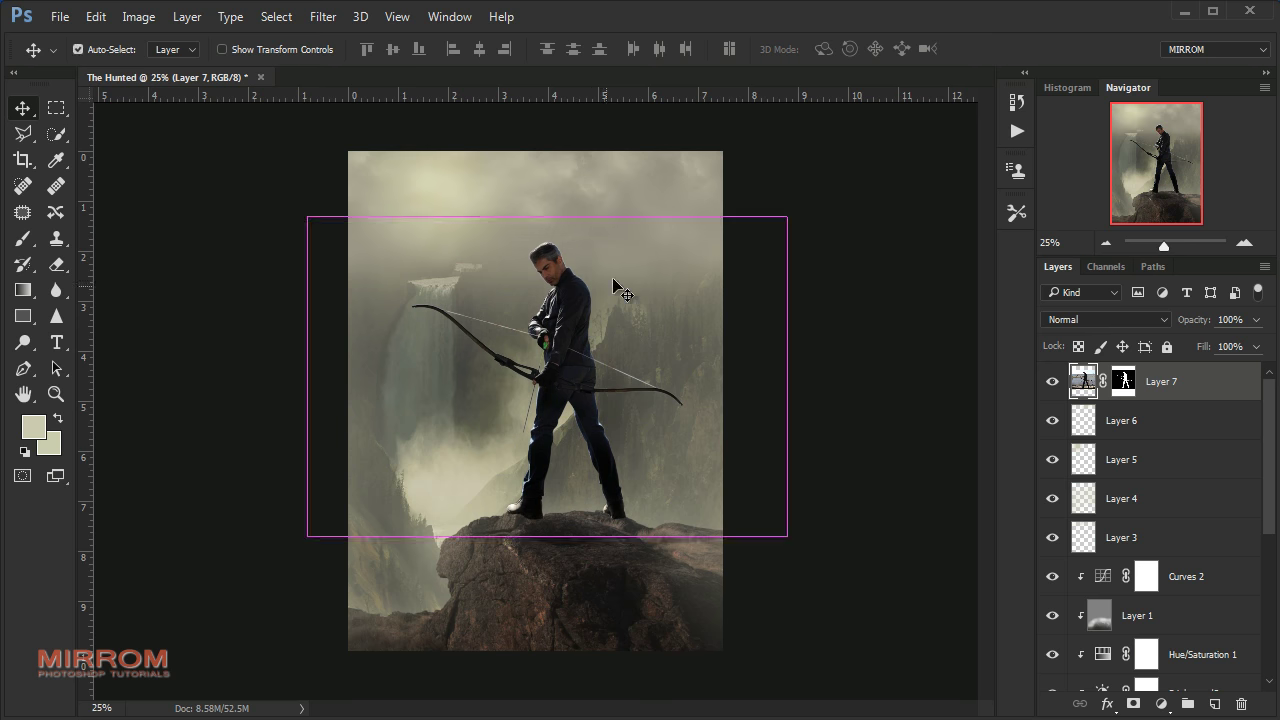
left_click_drag(846, 265, 851, 278)
key("Return")
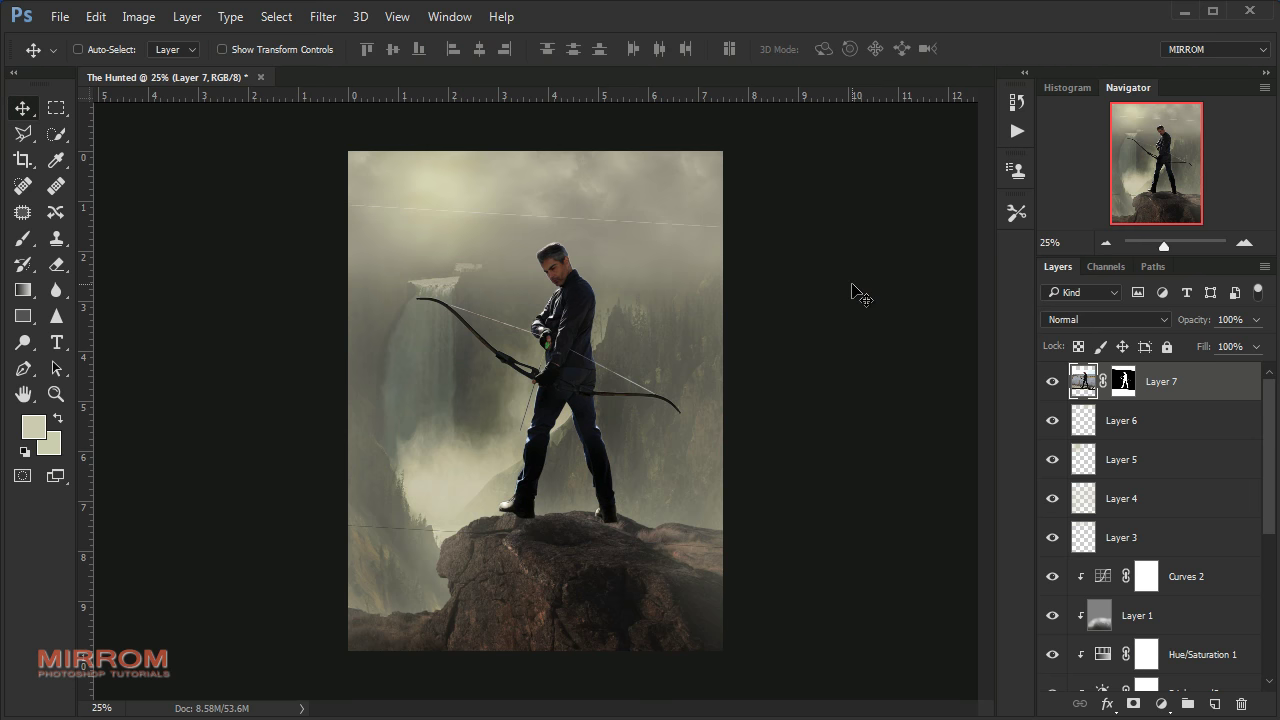
Paint black on Layer 7's mask with a 150 px soft round brush over stray lines
left_click(1122, 380)
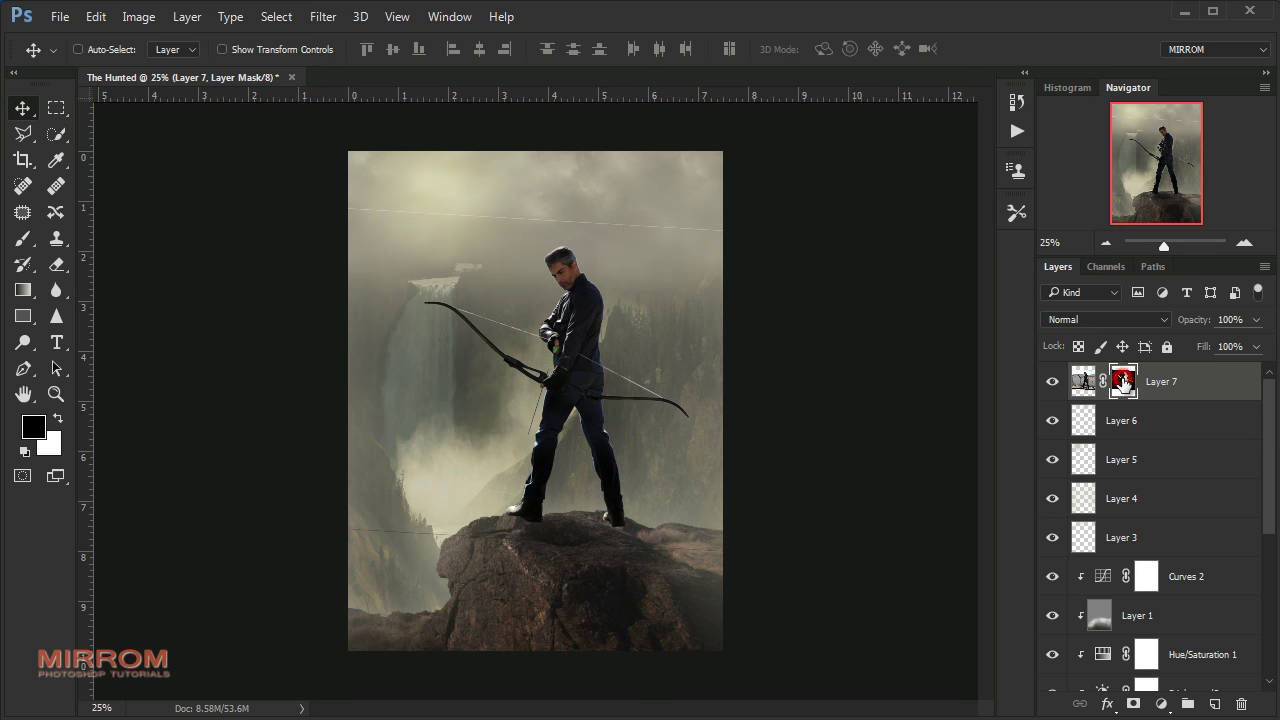
key("b")
right_click(692, 346)
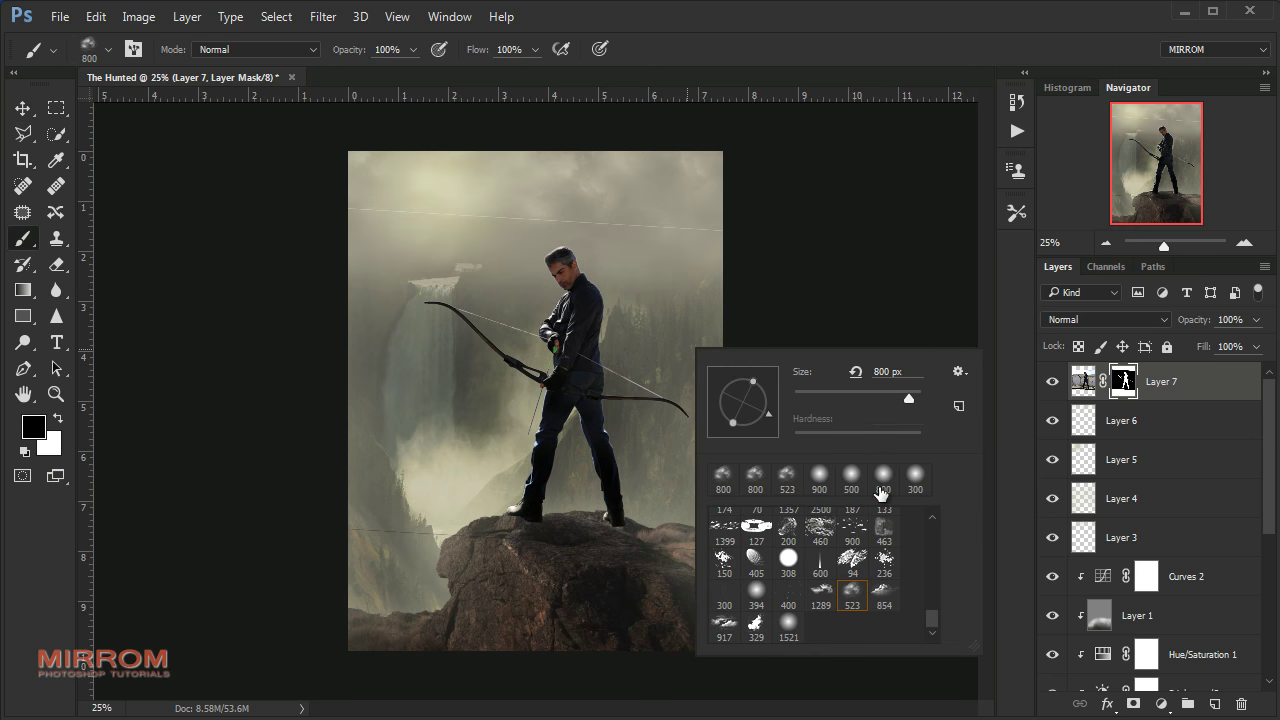
left_click(882, 478)
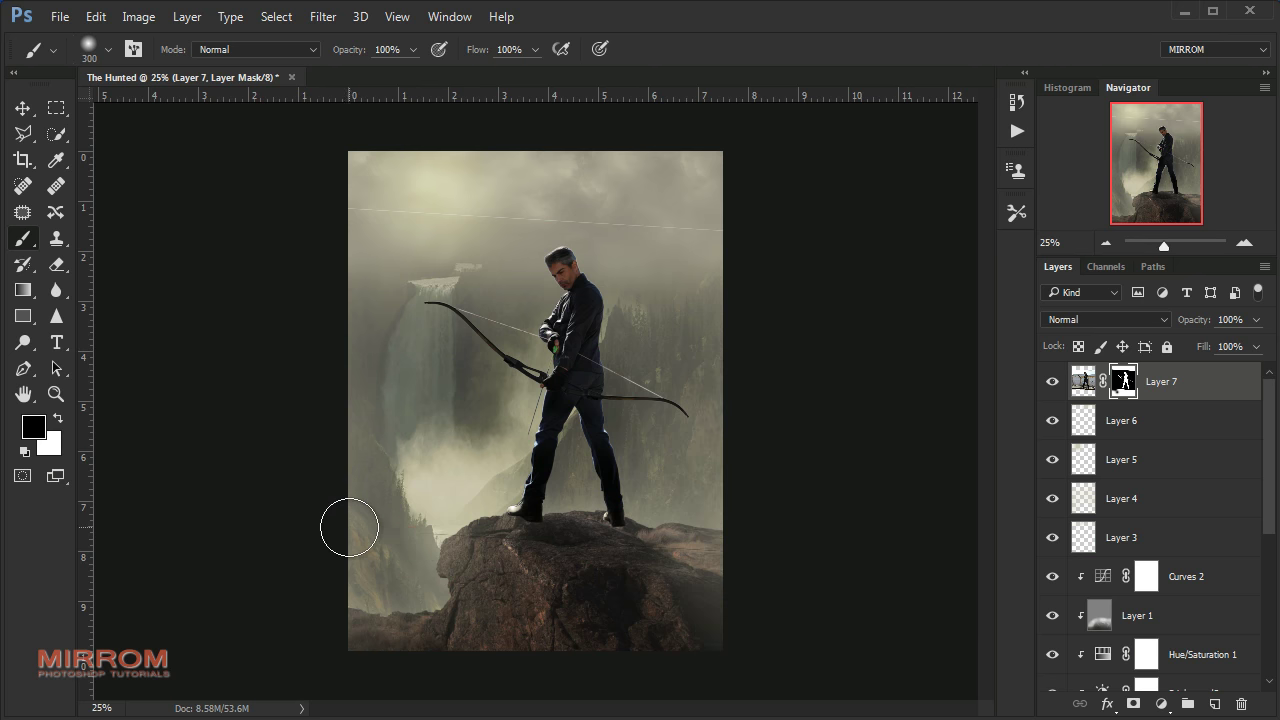
key("bracketleft")
key("bracketleft")
key("bracketleft")
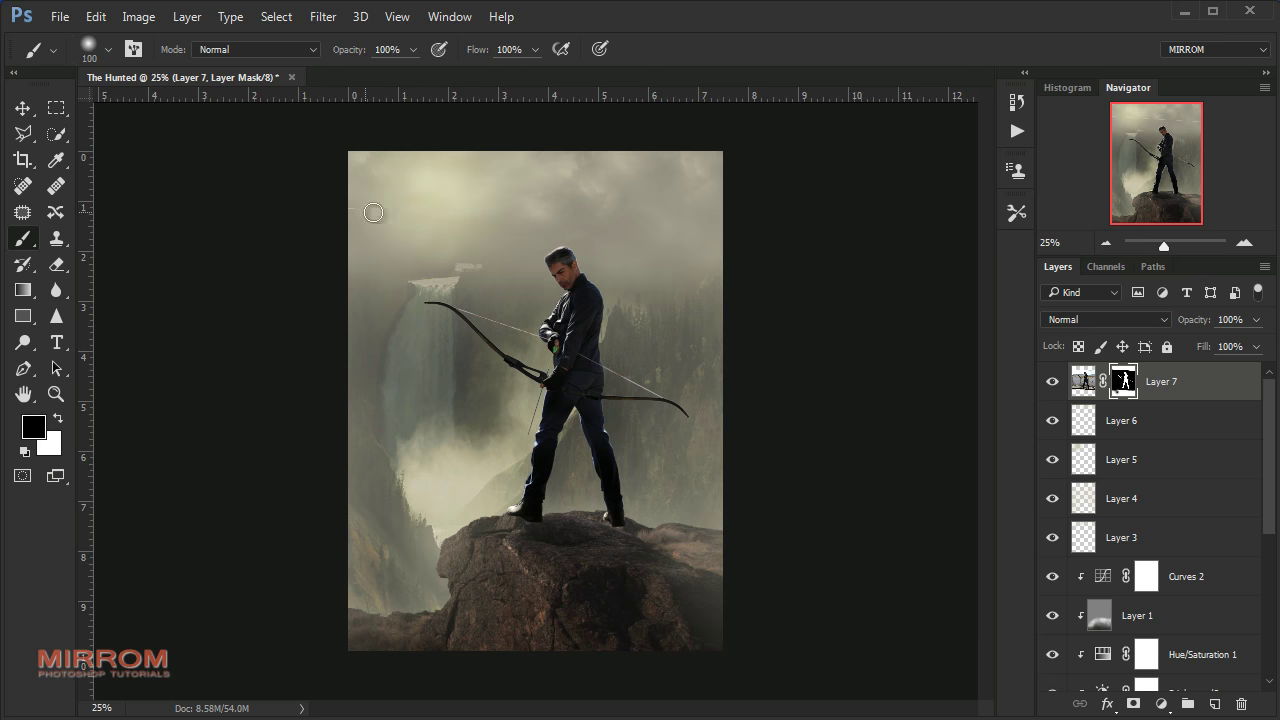
key("v")
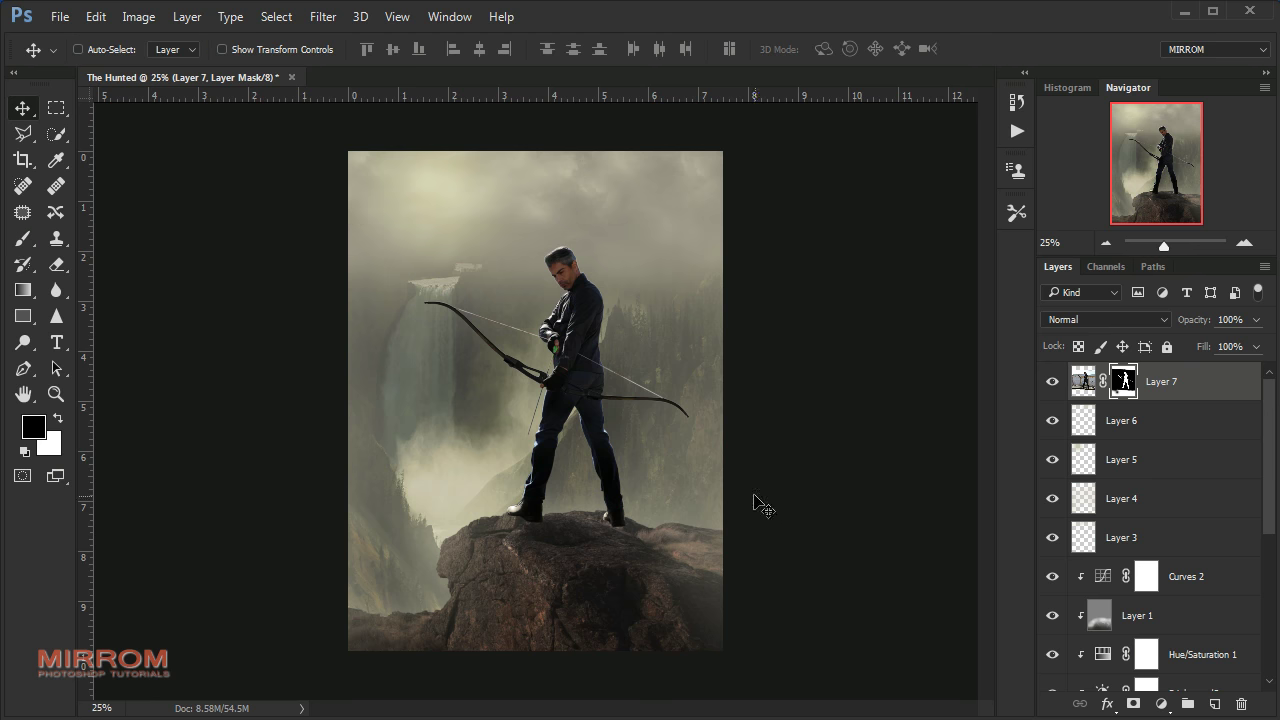
Stretch the archer slightly taller on the rock with Free Transform
key("ctrl+t")
type("103")
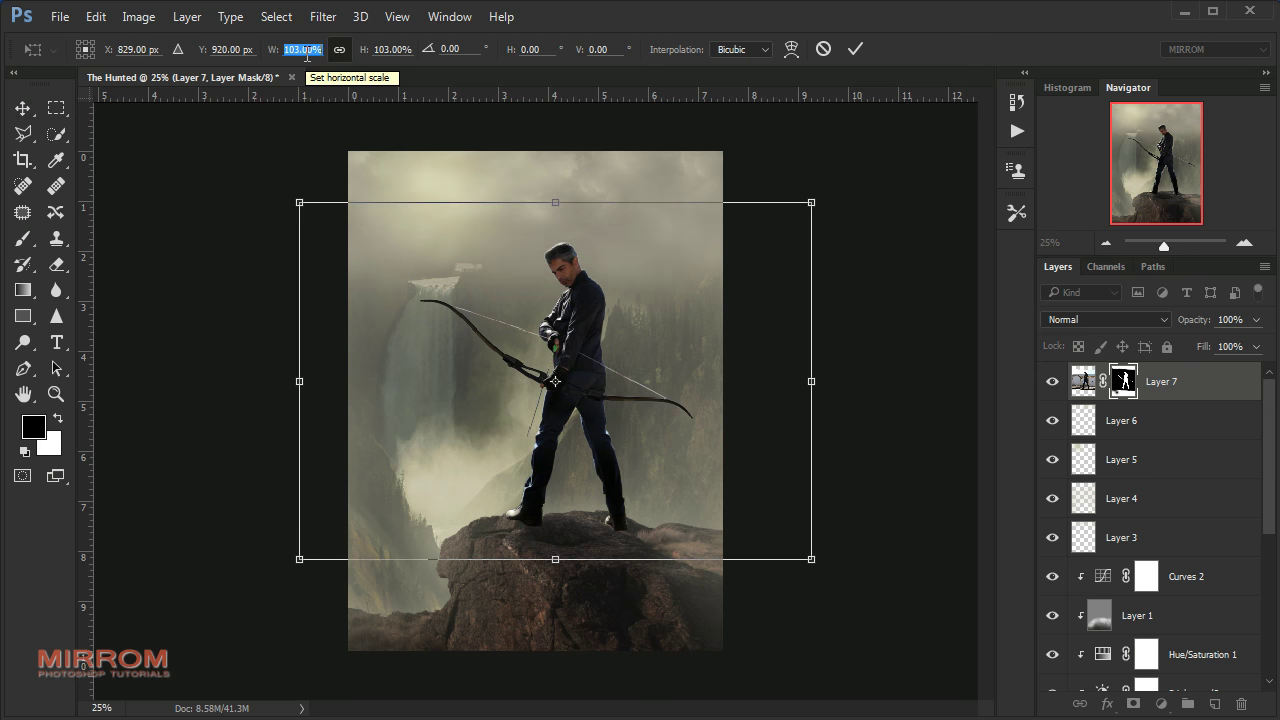
key("Return")
key("ctrl+t")
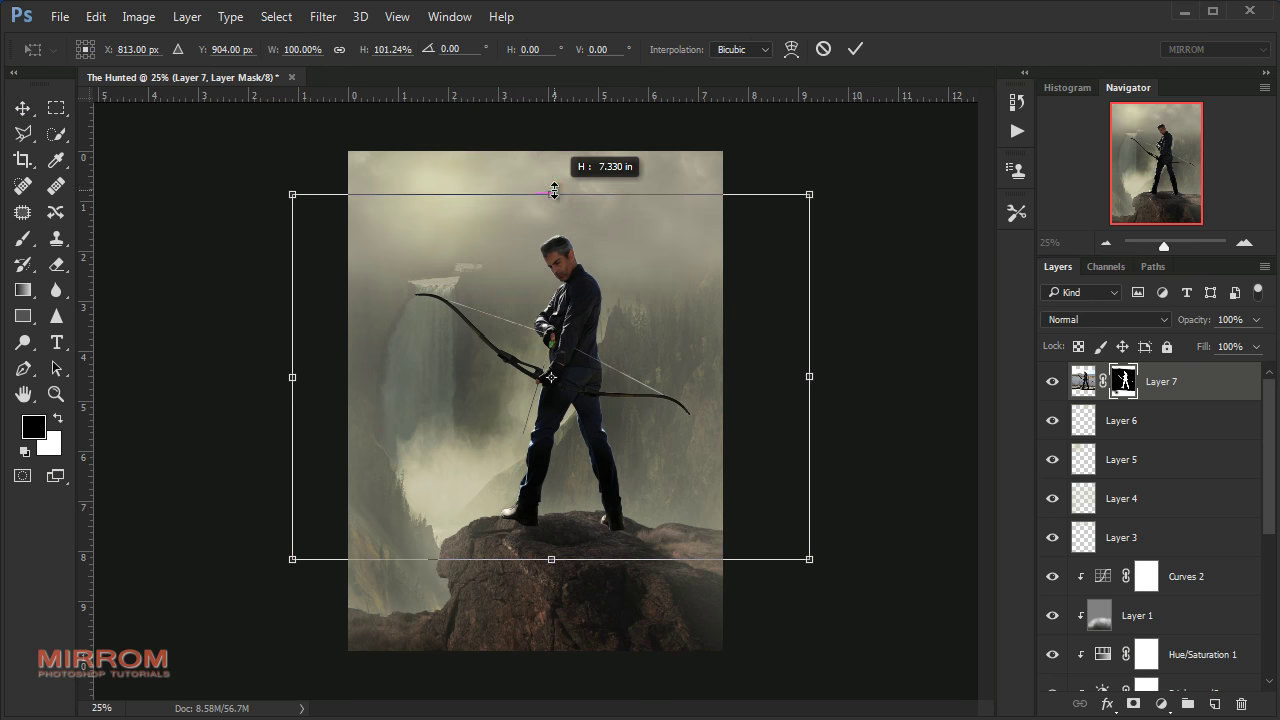
left_click_drag(820, 189, 838, 182)
key("Return")
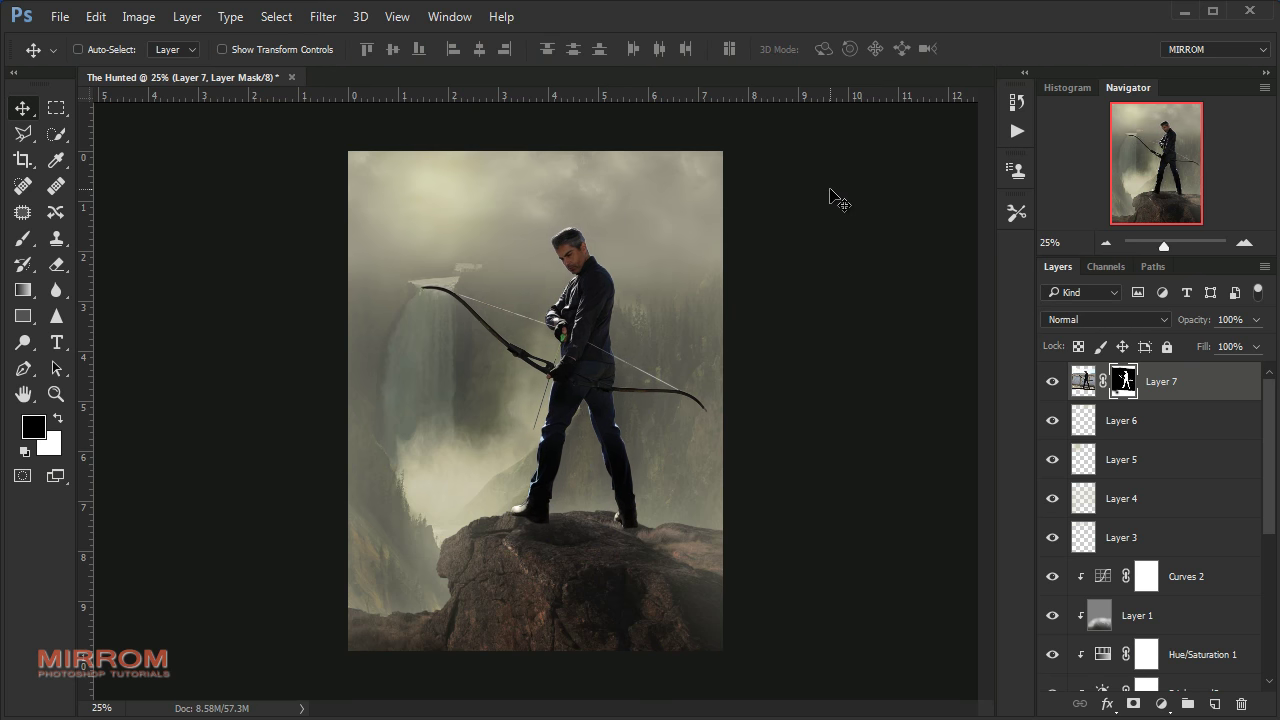
Fine-tune the archer's size with a slight Free Transform resize
key("ctrl+t")
left_click_drag(857, 228, 866, 257)
key("Return")
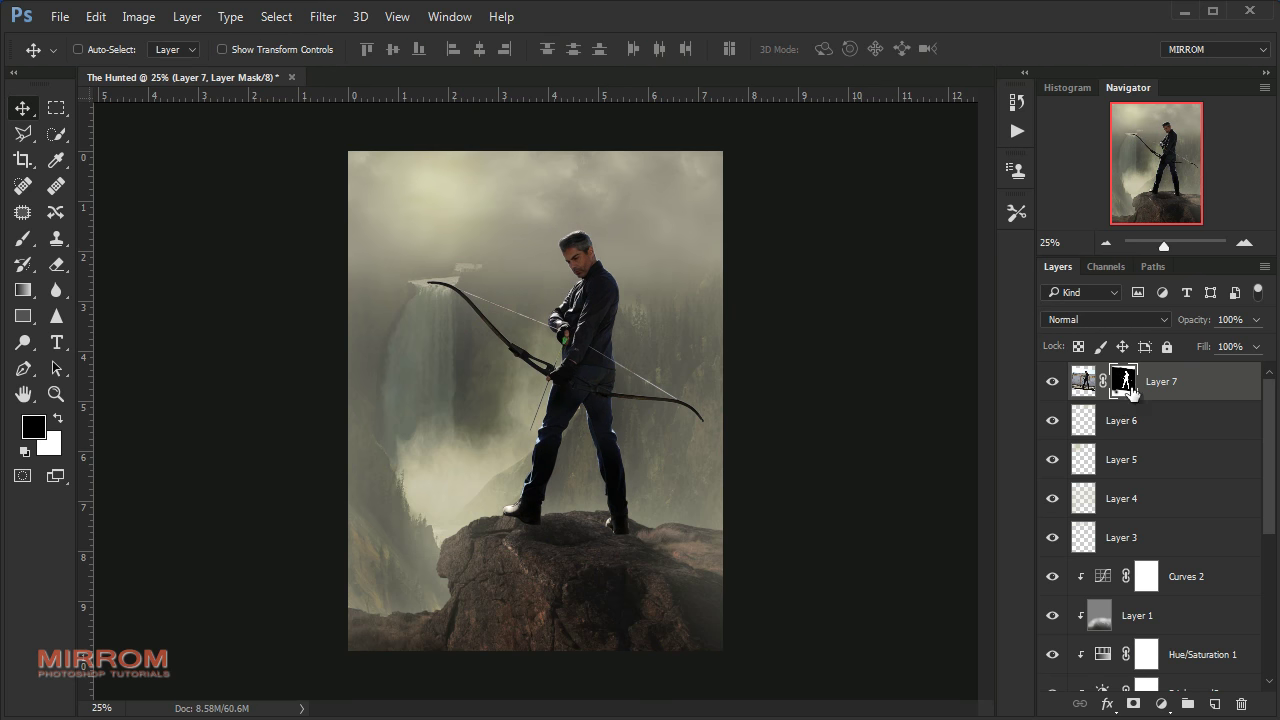
Apply Layer 7's mask permanently and zoom the canvas to 33.33%
right_click(1127, 385)
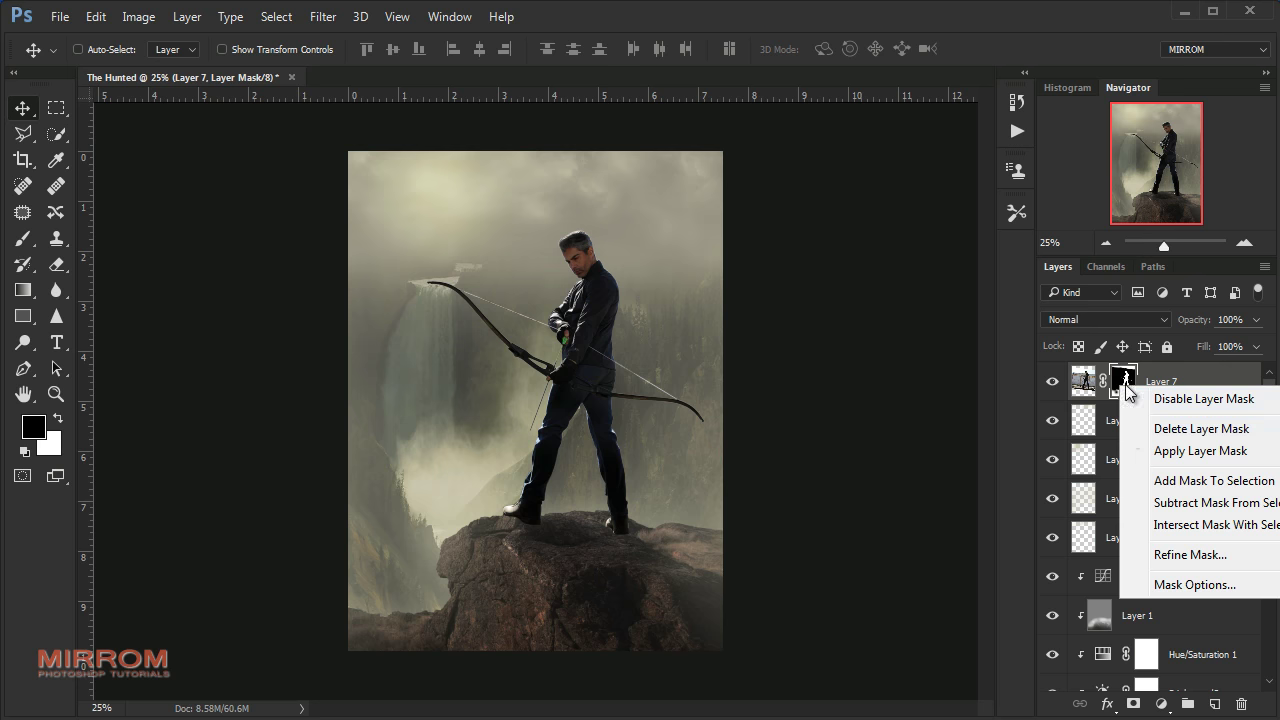
left_click(1159, 453)
left_click(856, 321, "ctrl")
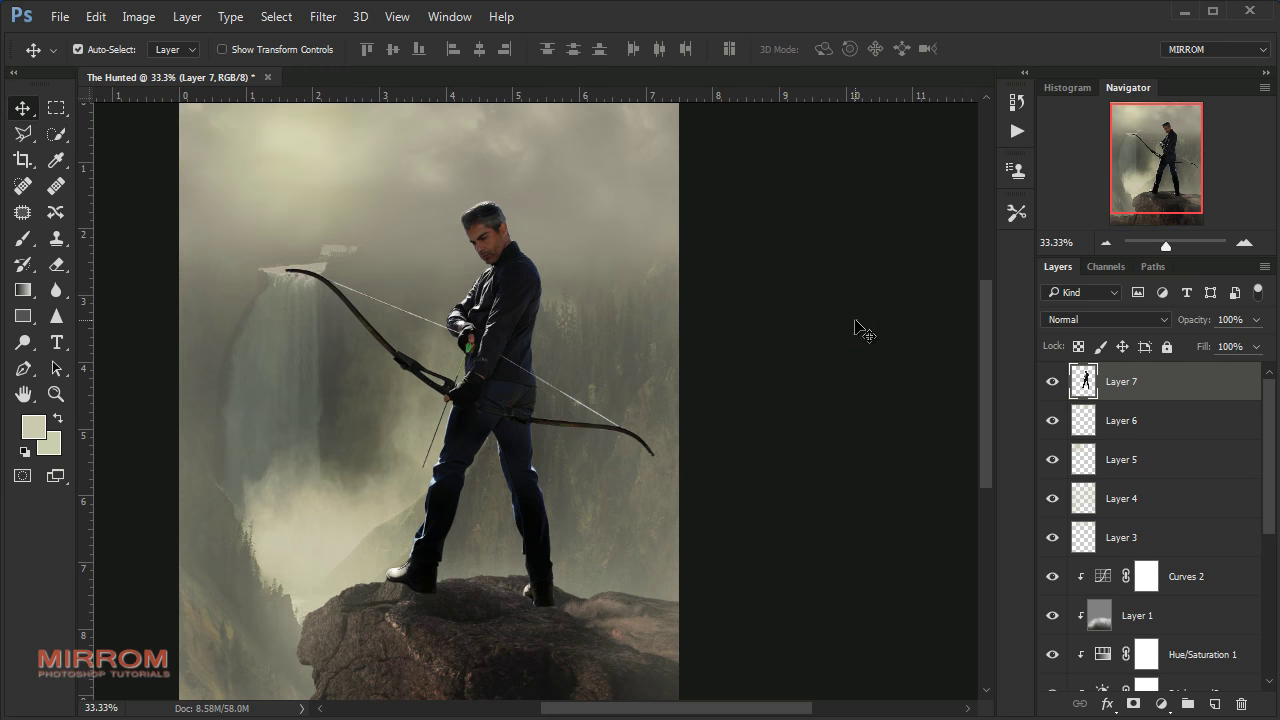
Apply a Camera Raw Filter to the archer with Highlights -66, Shadows +69, Clarity +26
left_click(323, 17)
left_click(437, 129)
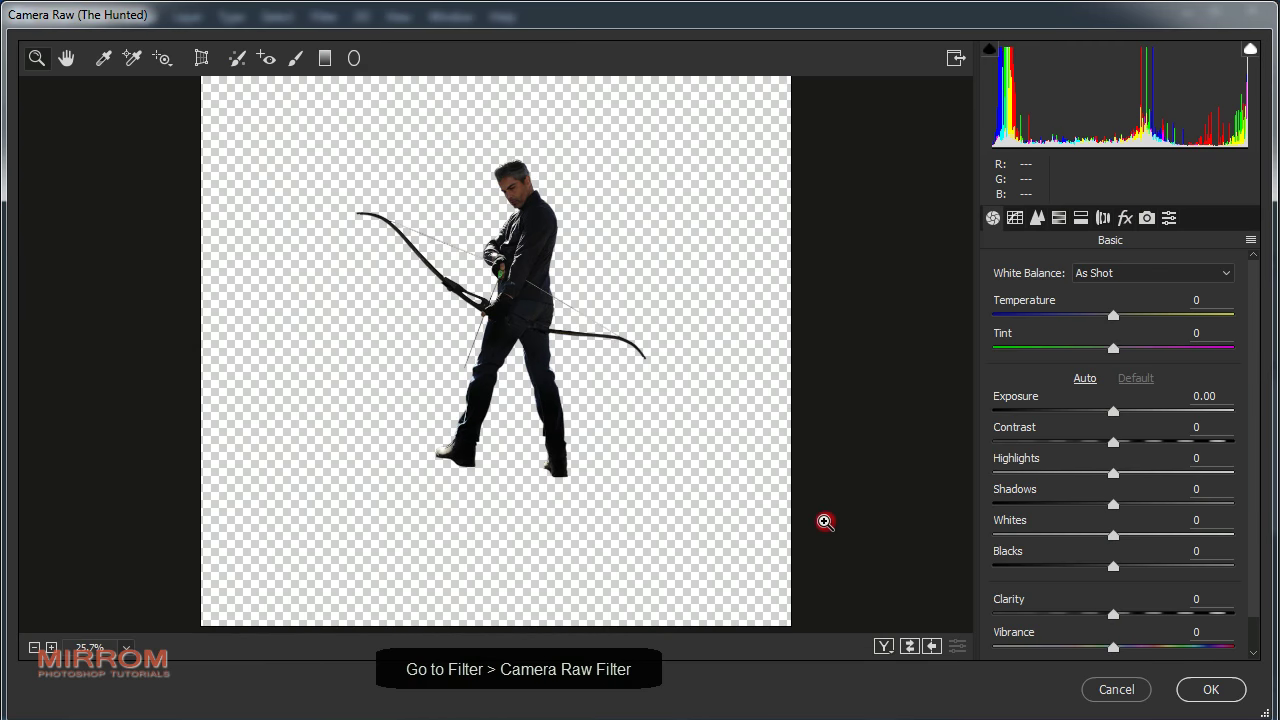
left_click(823, 520)
left_click(801, 334)
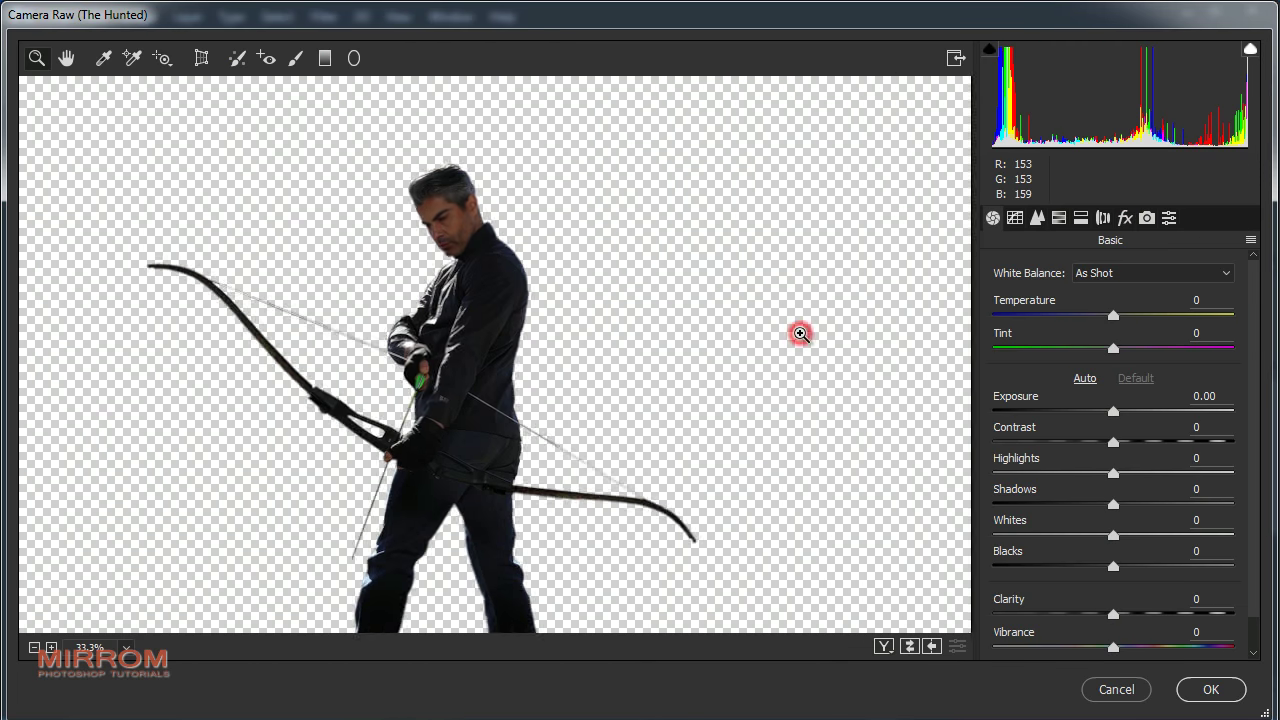
scroll(1022, 379, "down", 1)
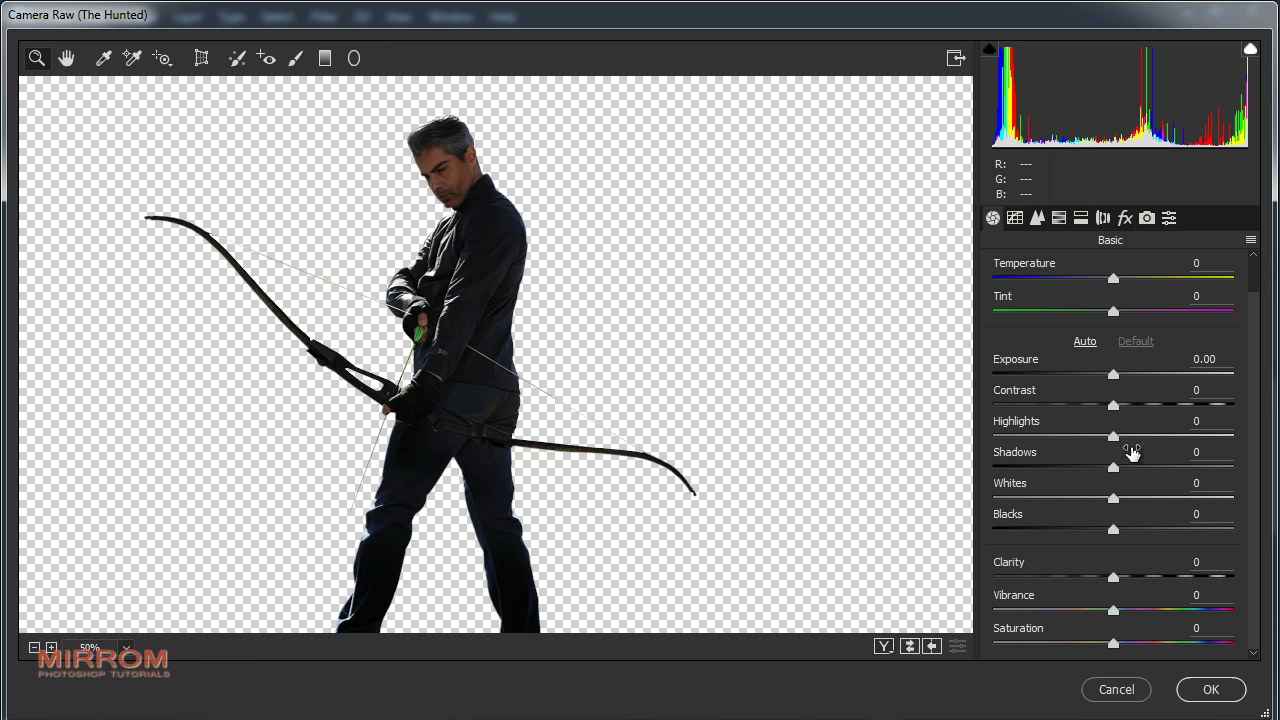
left_click_drag(1113, 436, 1033, 436)
left_click_drag(1113, 467, 1197, 467)
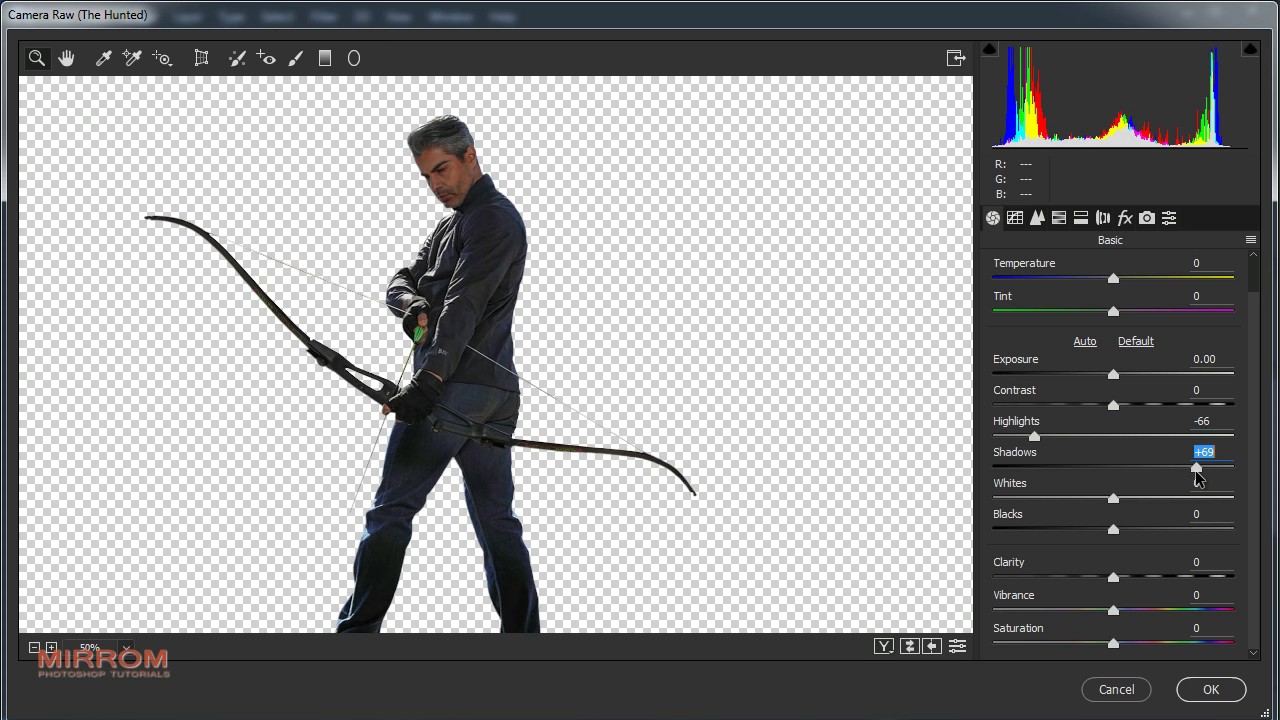
left_click_drag(1113, 577, 1144, 577)
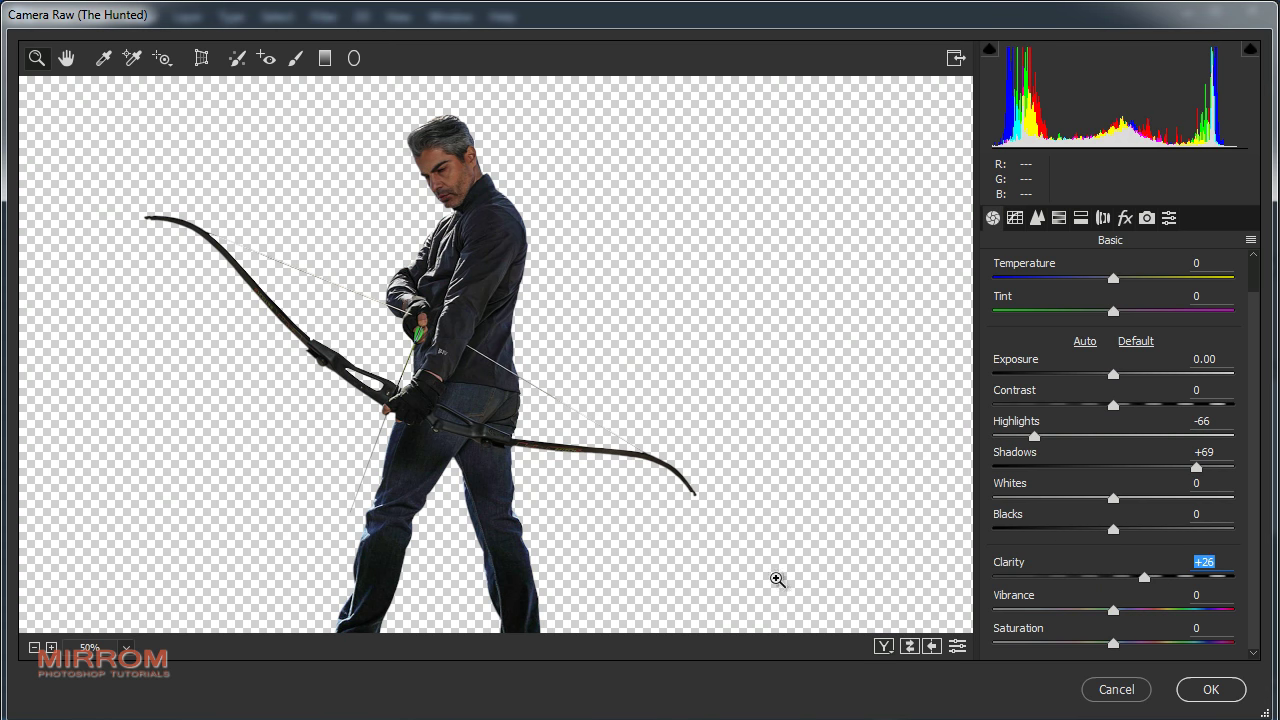
scroll(525, 424, "down", 2)
scroll(525, 424, "up", 3)
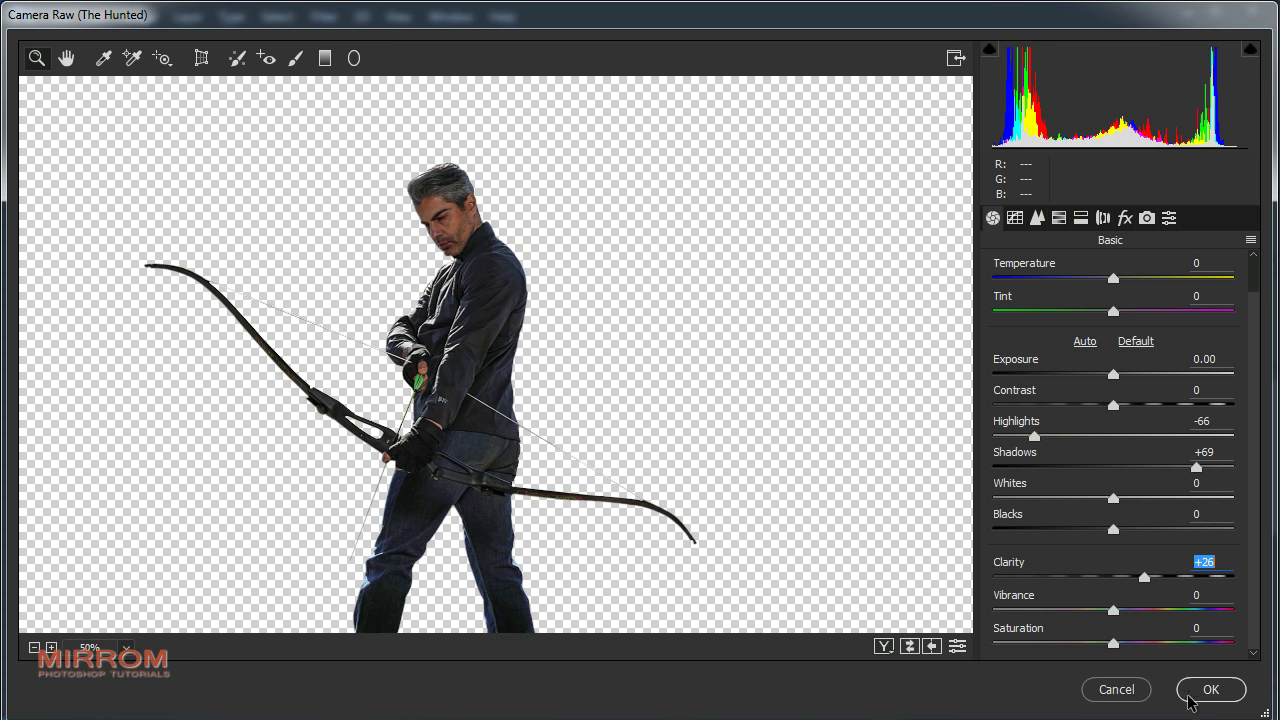
left_click(1193, 697)
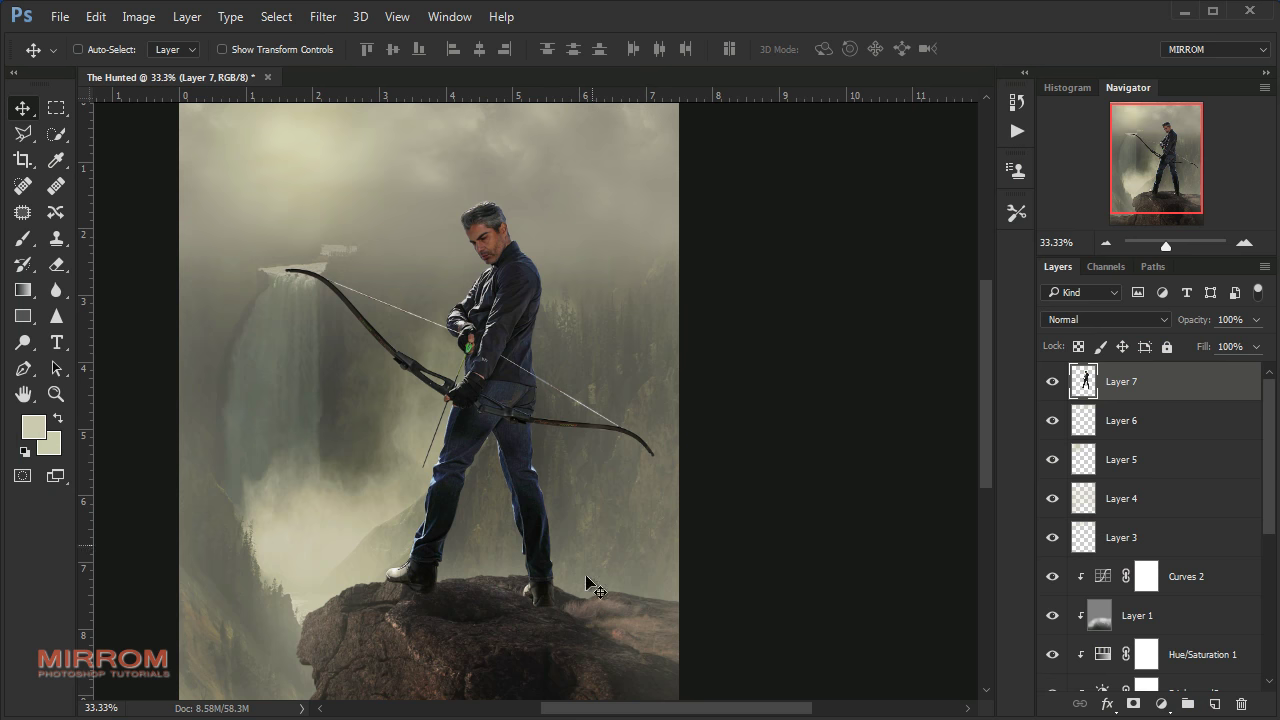
Set up the Blur tool at 50% strength with a 175 px brush
key("ctrl+plus")
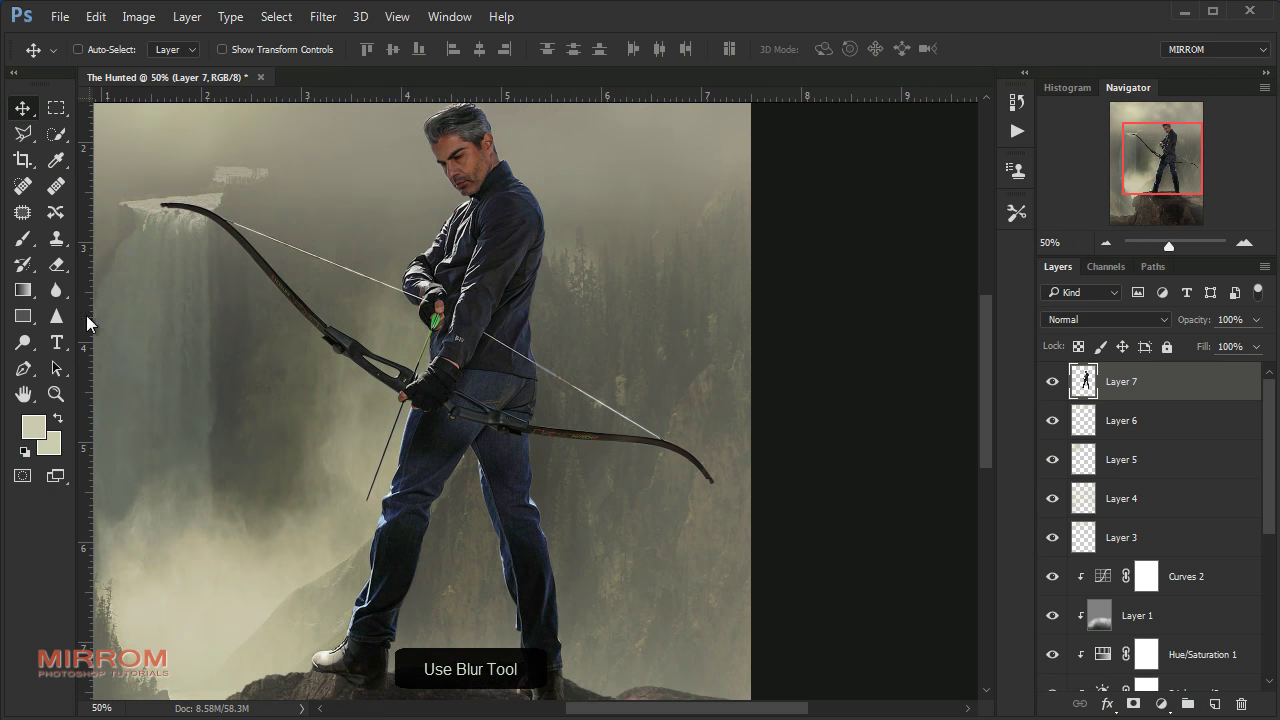
left_click(56, 290)
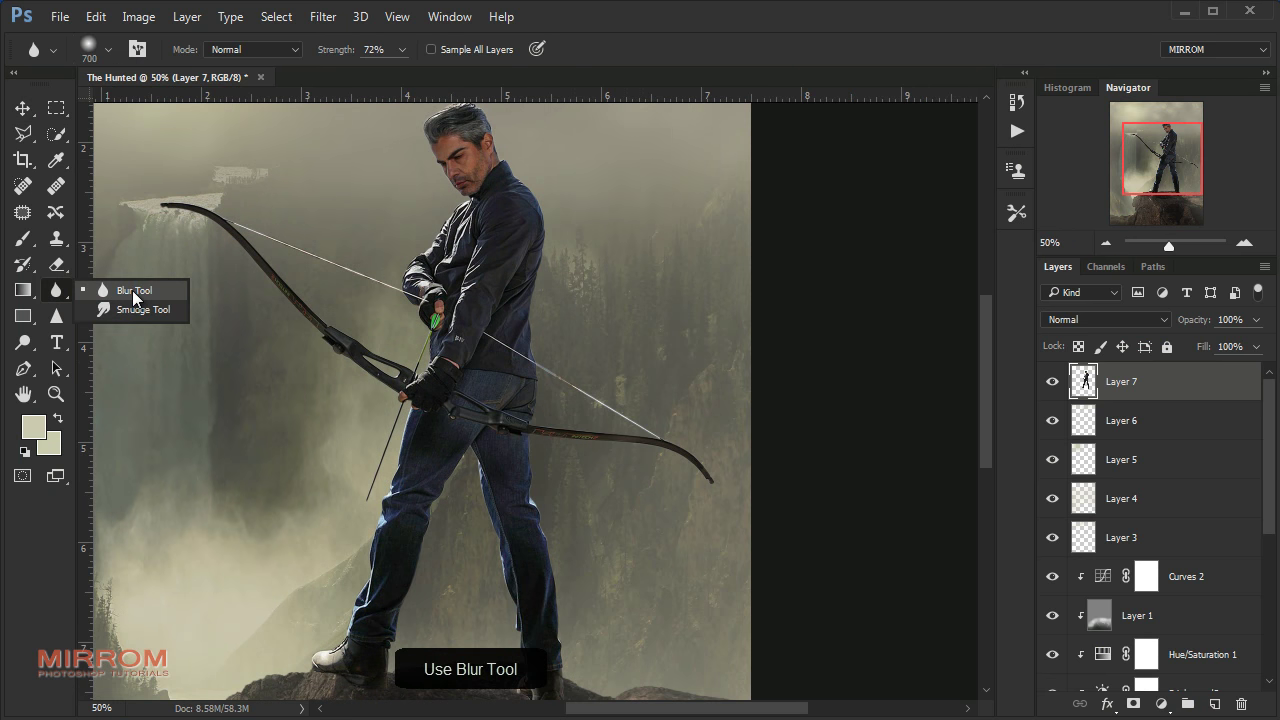
left_click(135, 292)
key("bracketleft")
key("bracketleft")
key("bracketleft")
key("bracketleft")
key("bracketleft")
key("bracketleft")
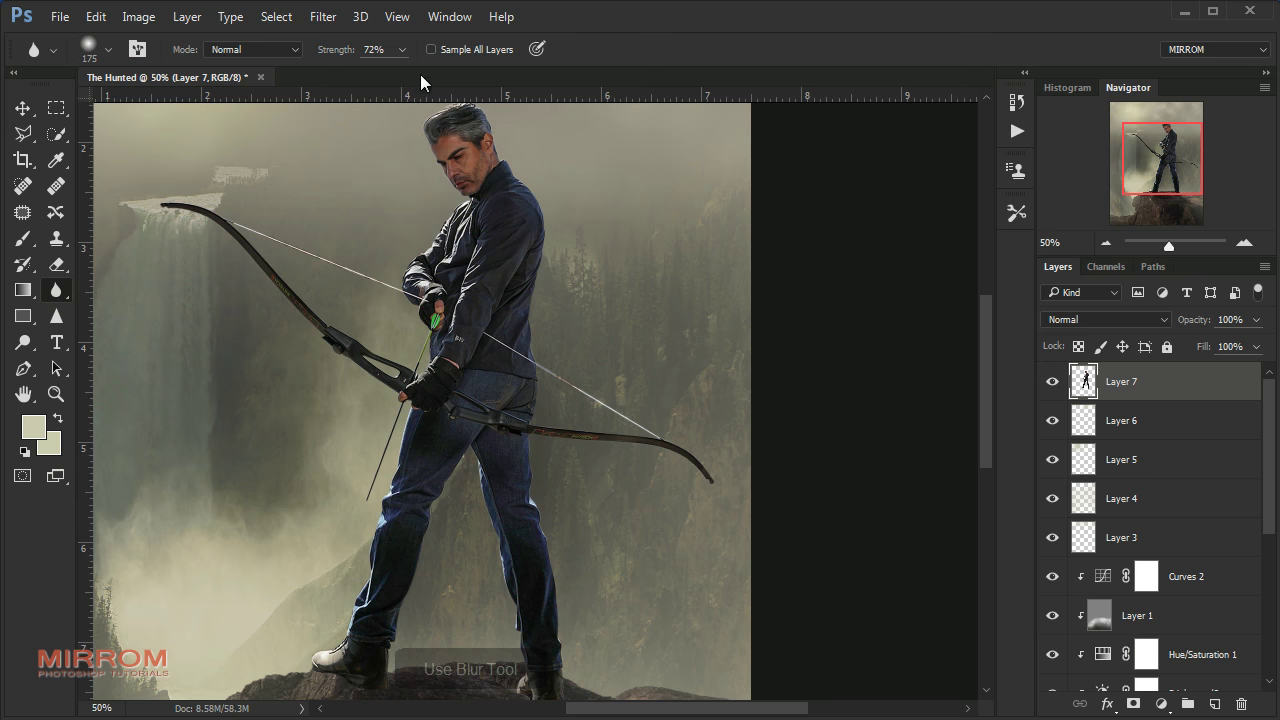
left_click(400, 50)
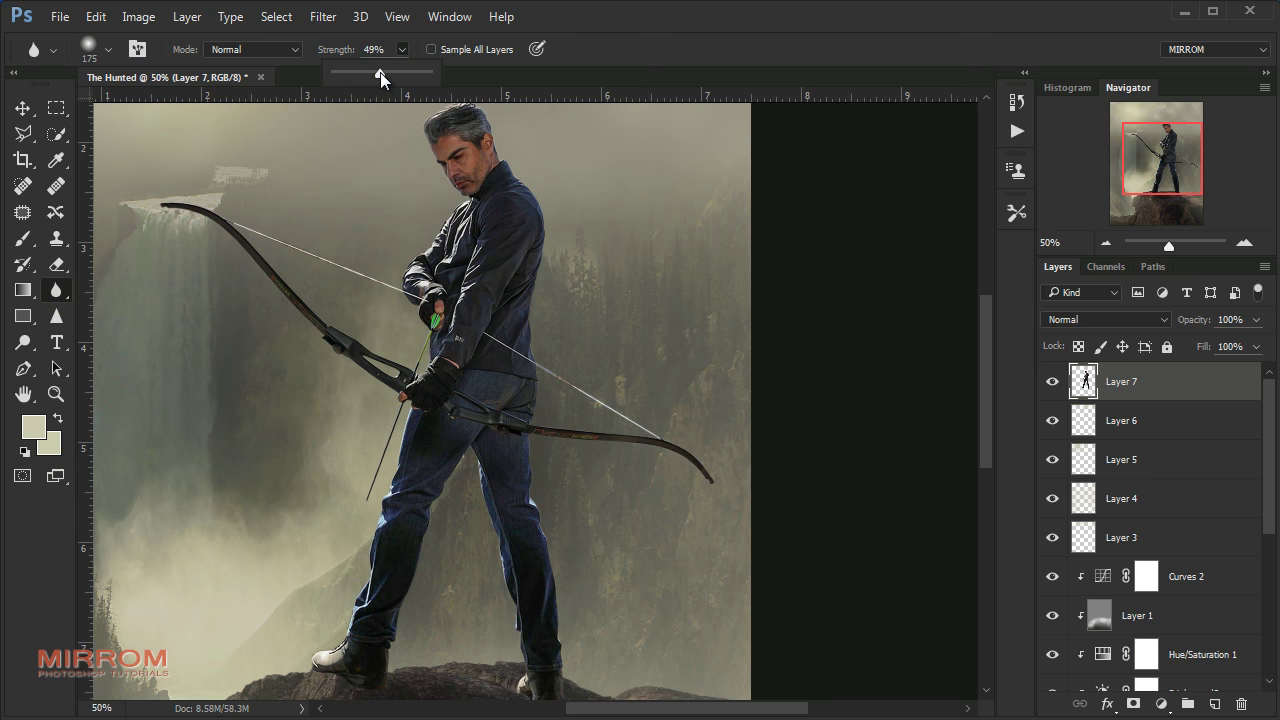
left_click_drag(380, 74, 381, 76)
Blur along the archer's edges, adjusting brush size, then zoom out to the whole composition
key("bracketleft")
key("bracketleft")
key("bracketleft")
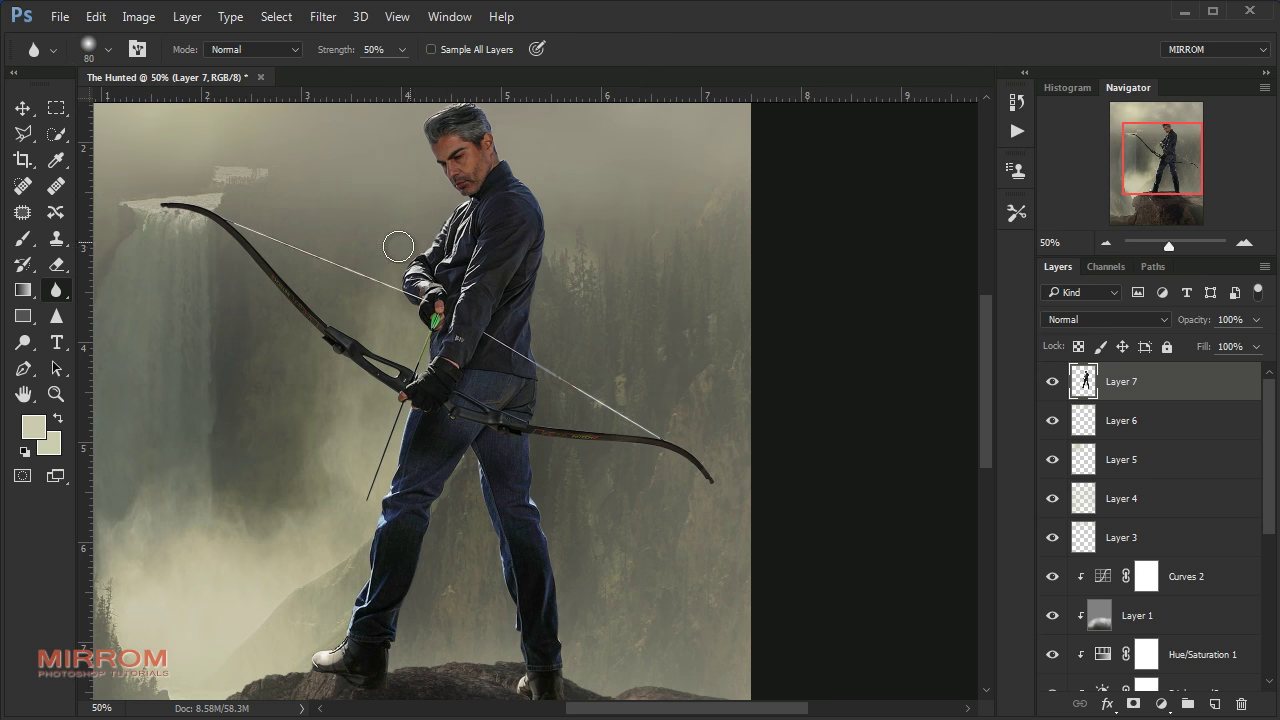
key("bracketleft")
key("bracketleft")
scroll(455, 249, "up", 1)
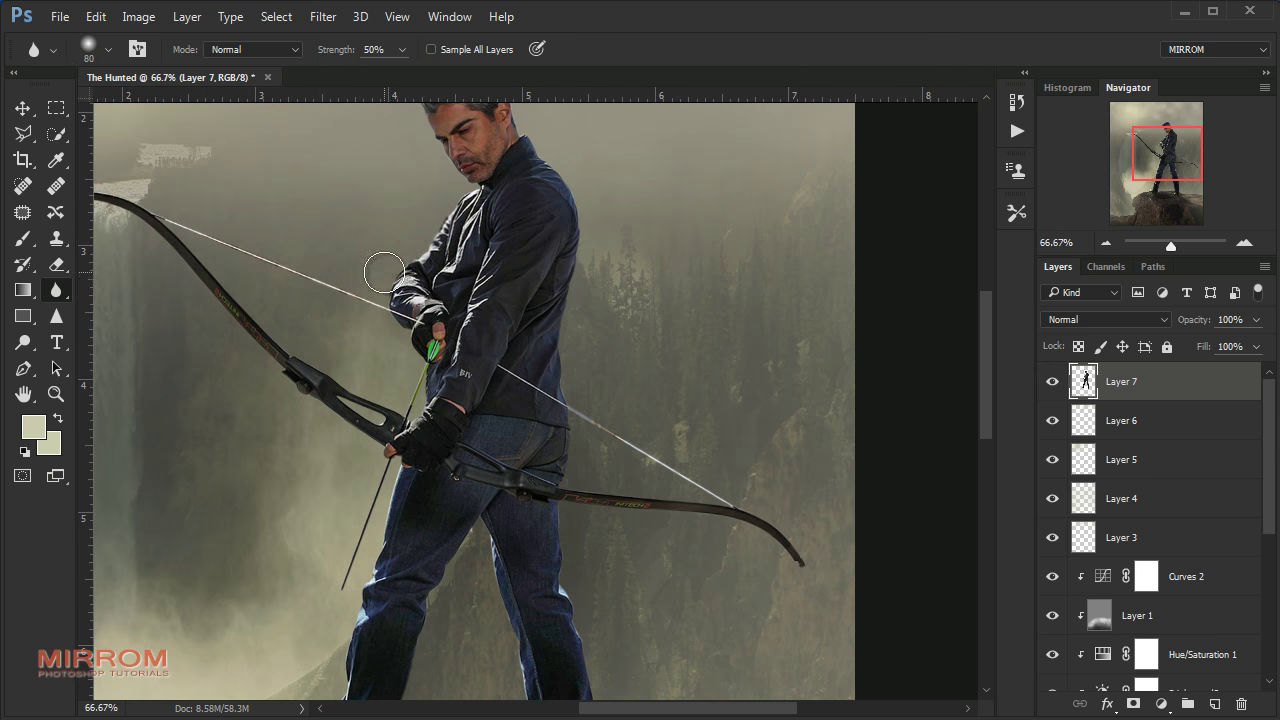
scroll(400, 250, "up", 2)
key("bracketright")
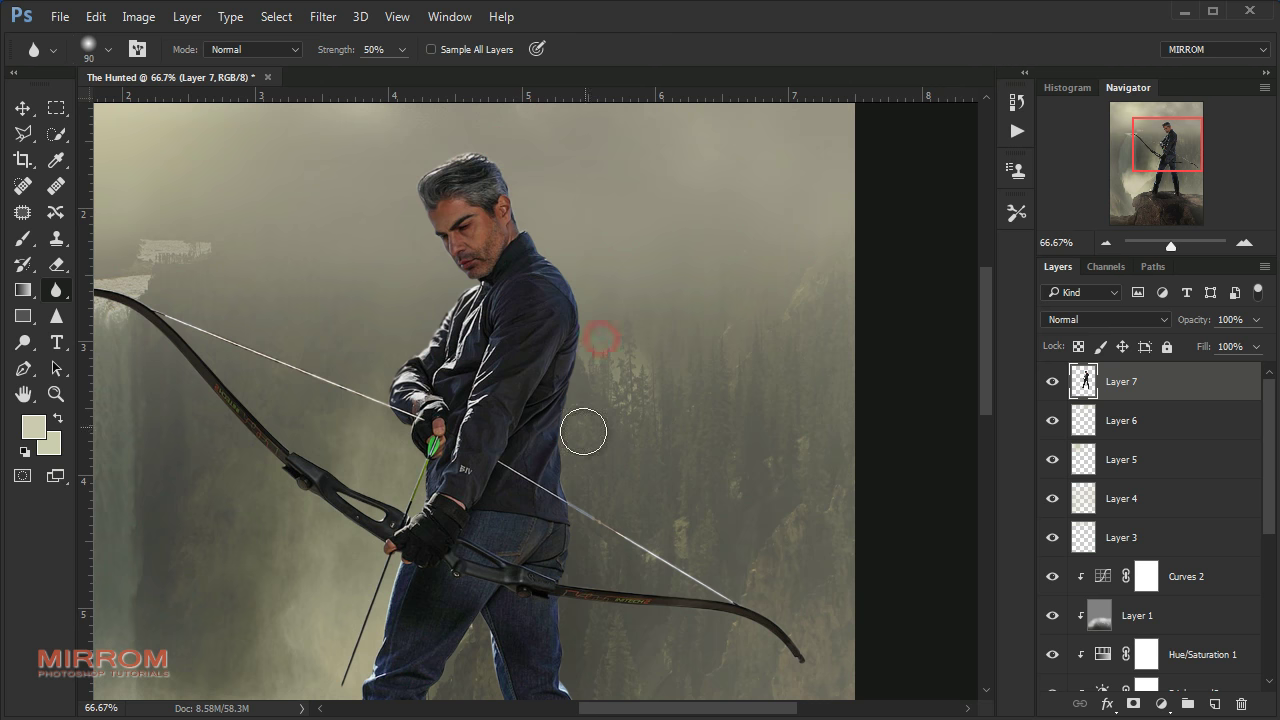
scroll(600, 430, "down", 6)
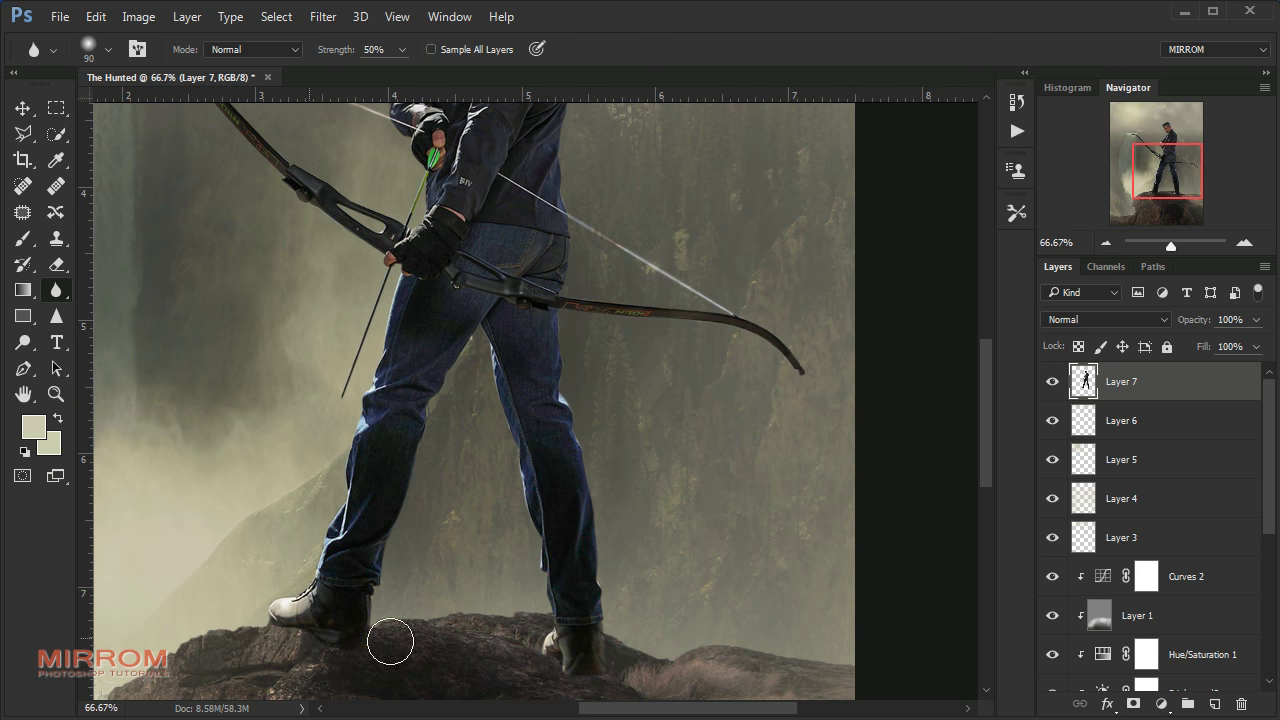
scroll(286, 294, "up", 3)
scroll(574, 166, "up", 2)
scroll(574, 166, "up", 1)
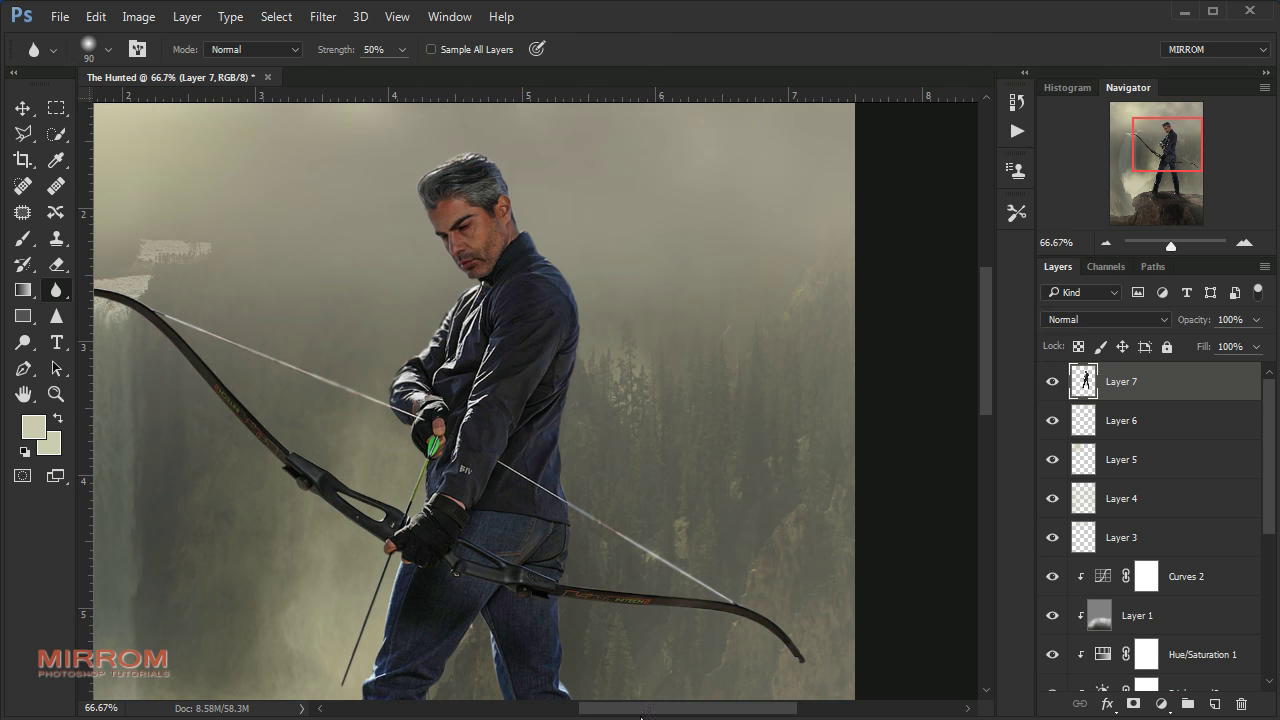
scroll(254, 424, "left", 1)
key("ctrl+minus")
key("ctrl+minus")
scroll(731, 443, "down", 1)
key("v")
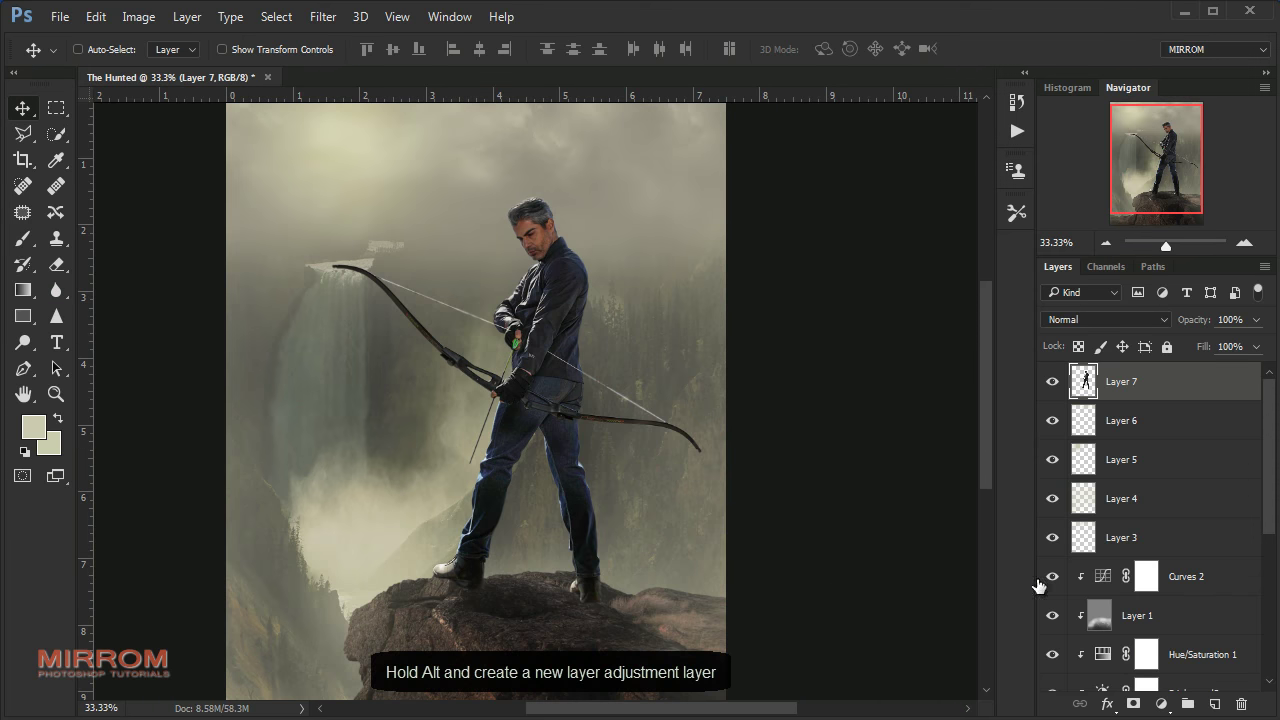
Create Layer 8 clipped to the archer, tagged gray, Overlay mode, filled neutral gray
left_click(1216, 705, "alt")
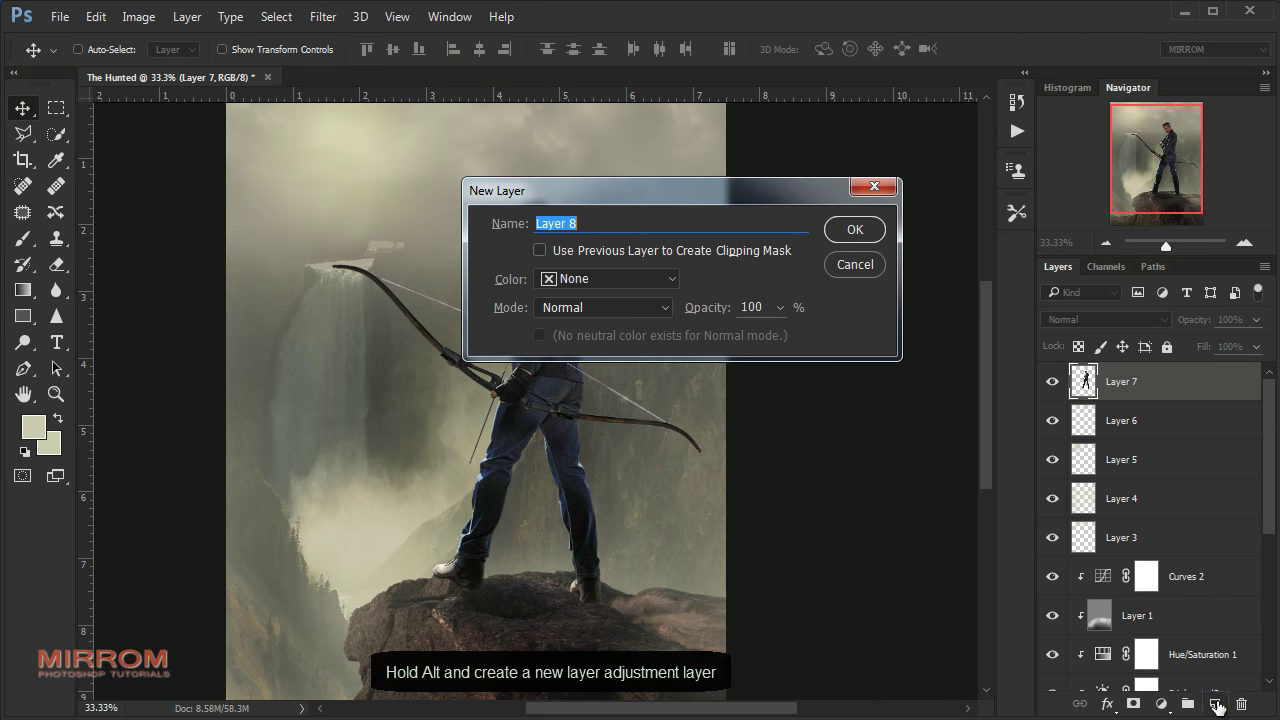
left_click(540, 250)
left_click(555, 278)
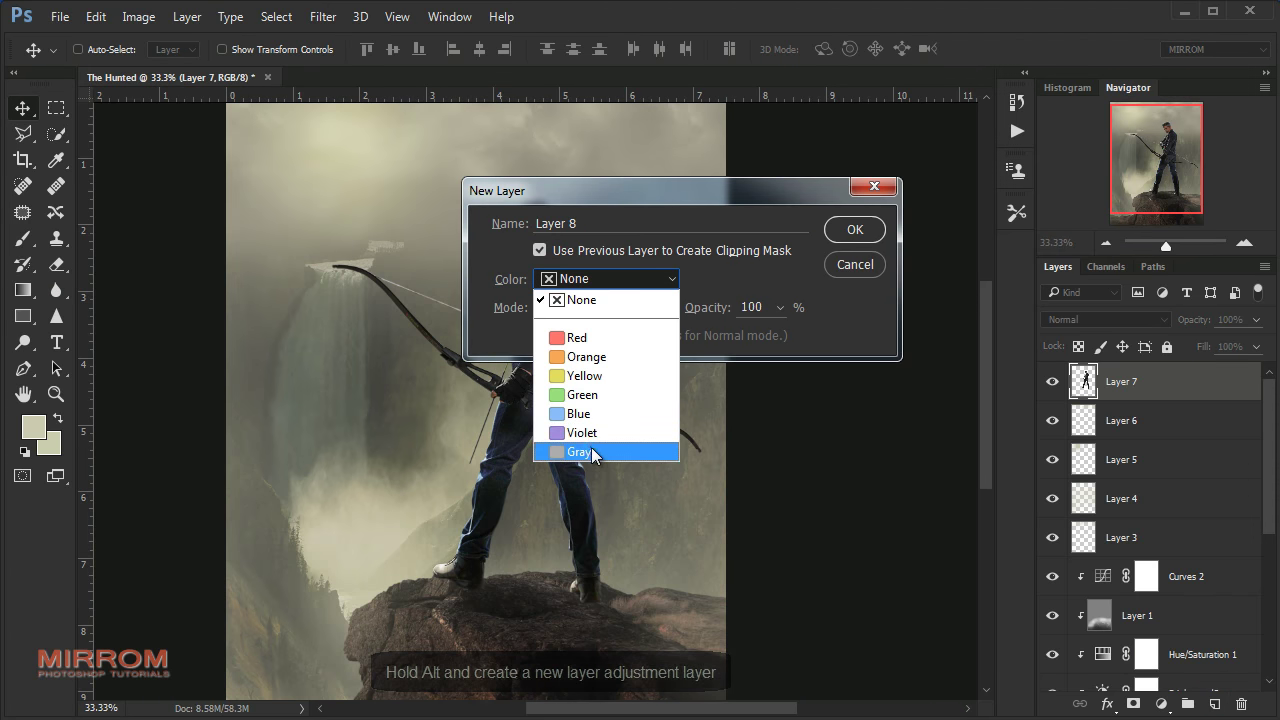
left_click(586, 449)
left_click(600, 307)
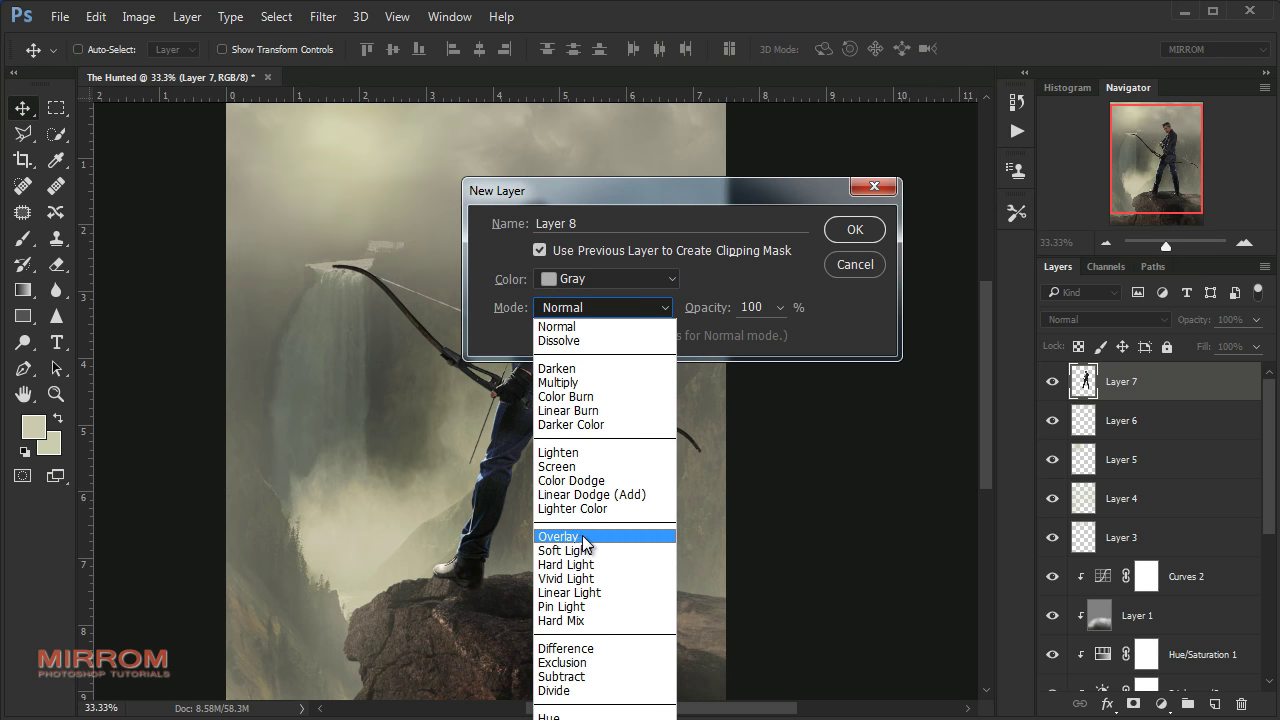
left_click(585, 530)
left_click(854, 230)
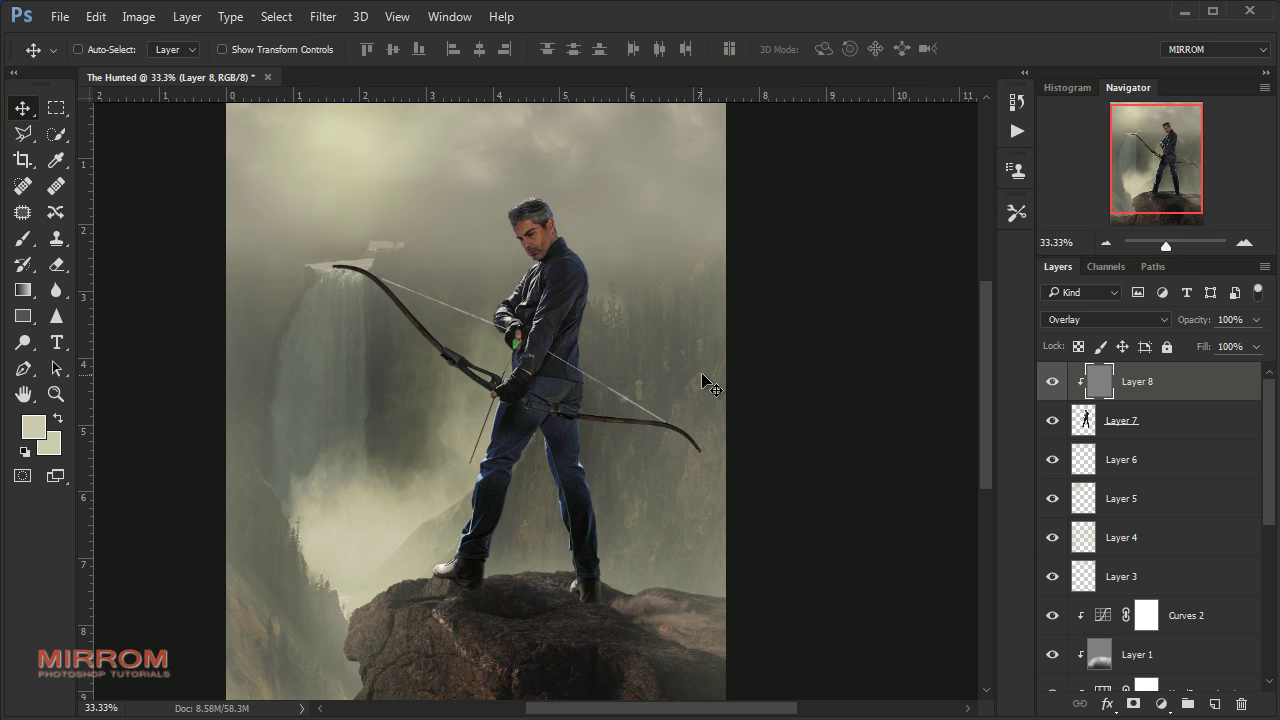
key("ctrl+plus")
scroll(697, 385, "down", 2)
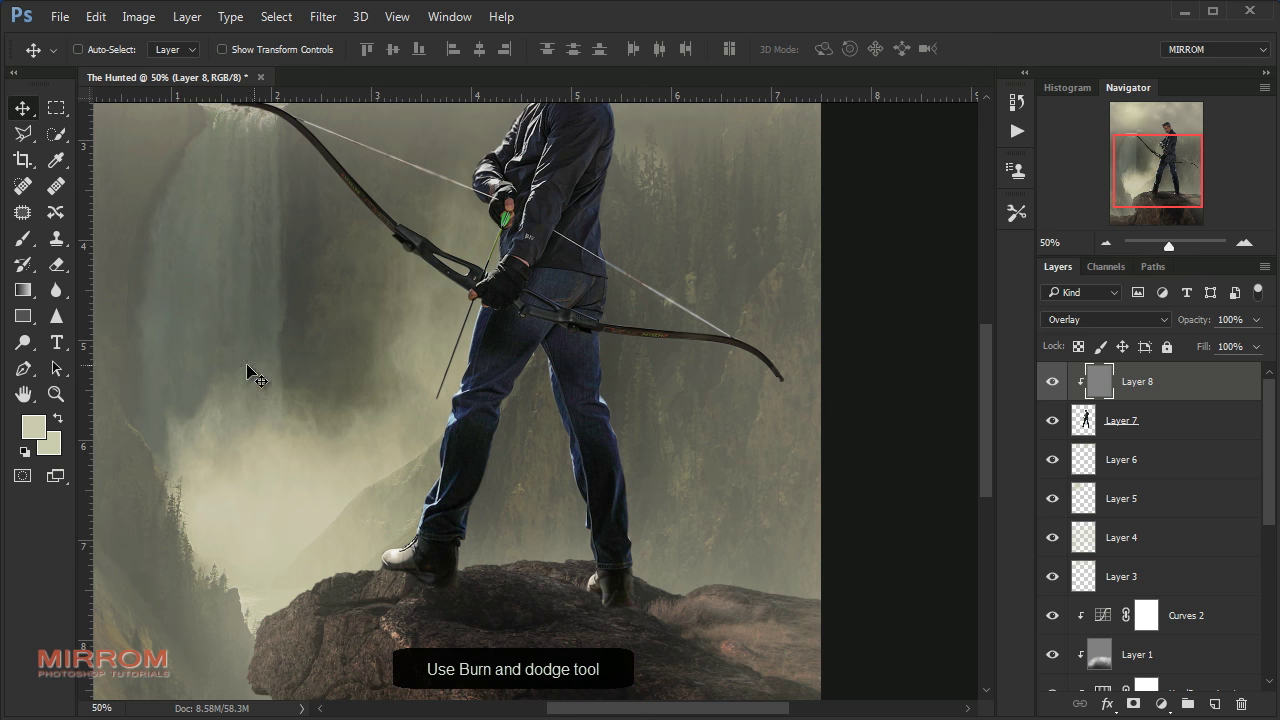
Burn midtone shadows on Layer 8 over the archer's thigh, hip and right boot leg
left_click(23, 342)
left_click(148, 361)
left_click_drag(148, 361, 271, 286)
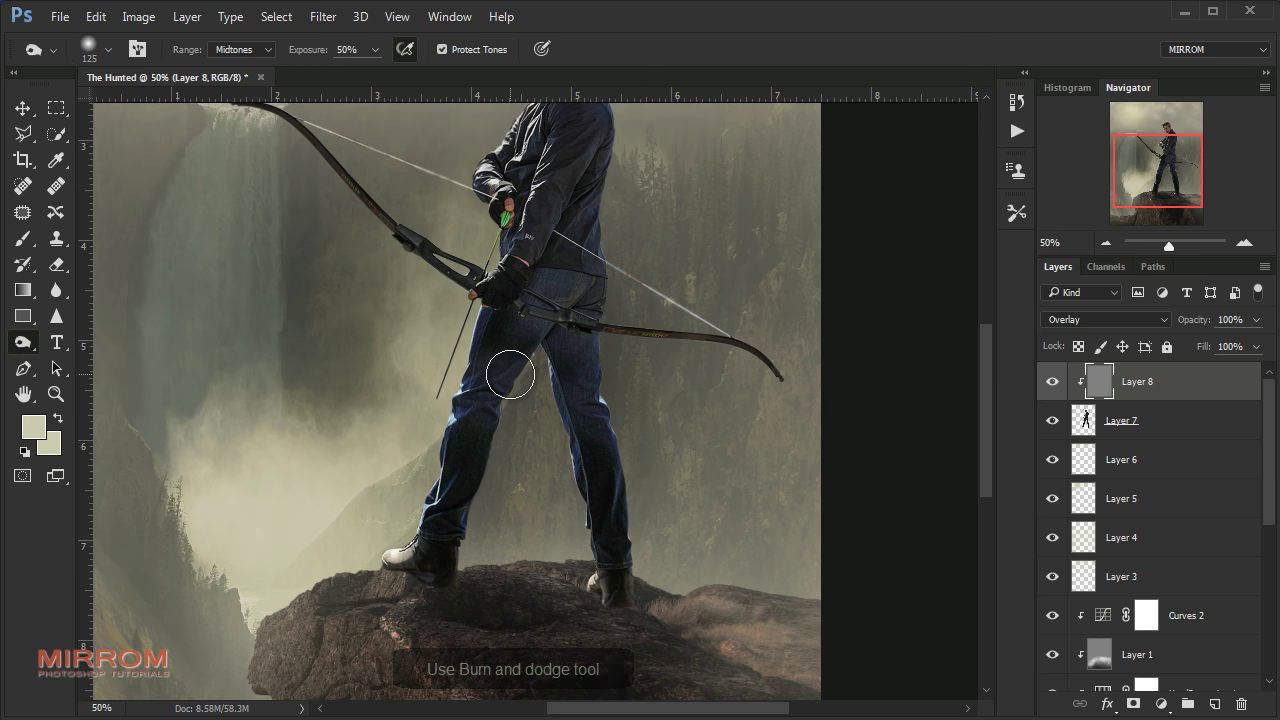
left_click_drag(508, 366, 489, 379)
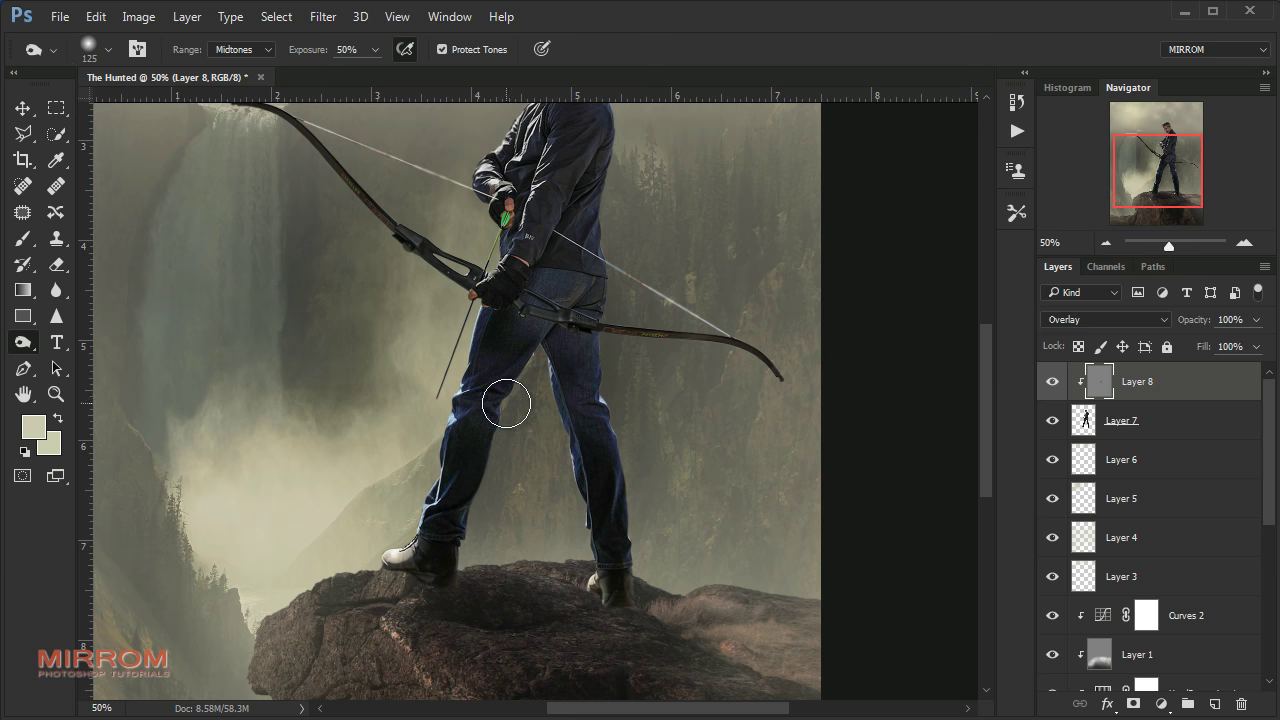
key("bracketleft")
key("bracketleft")
key("bracketleft")
left_click_drag(546, 311, 597, 259)
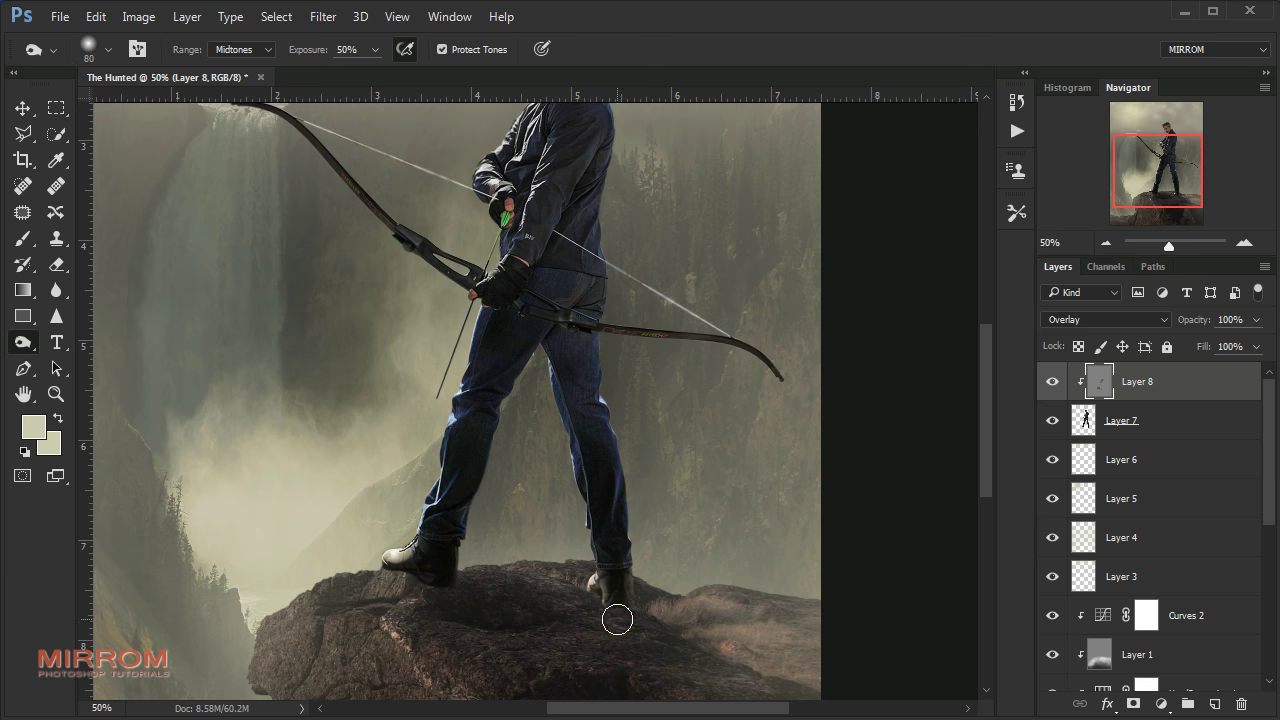
left_click_drag(614, 617, 585, 620)
Darken the side and top of the archer's hair with burn exposure at 27%
key("bracketleft")
key("bracketleft")
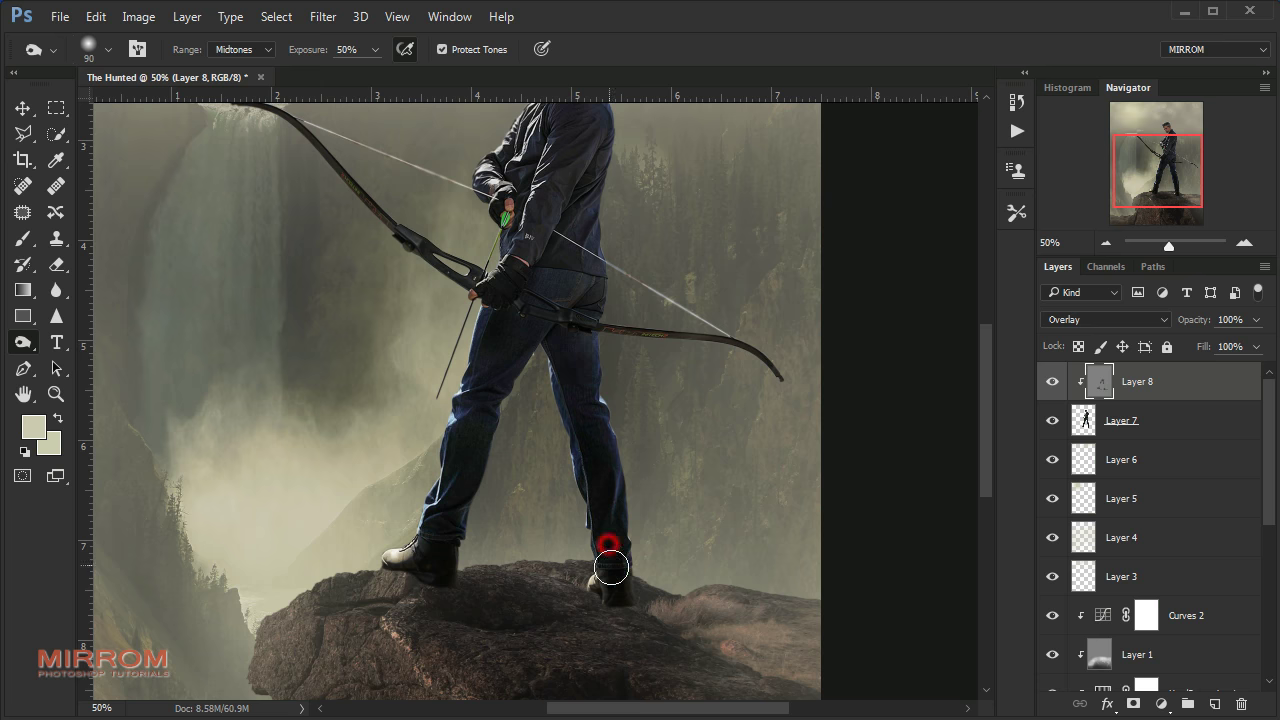
scroll(560, 380, "up", 2)
key("bracketleft")
scroll(520, 380, "up", 1)
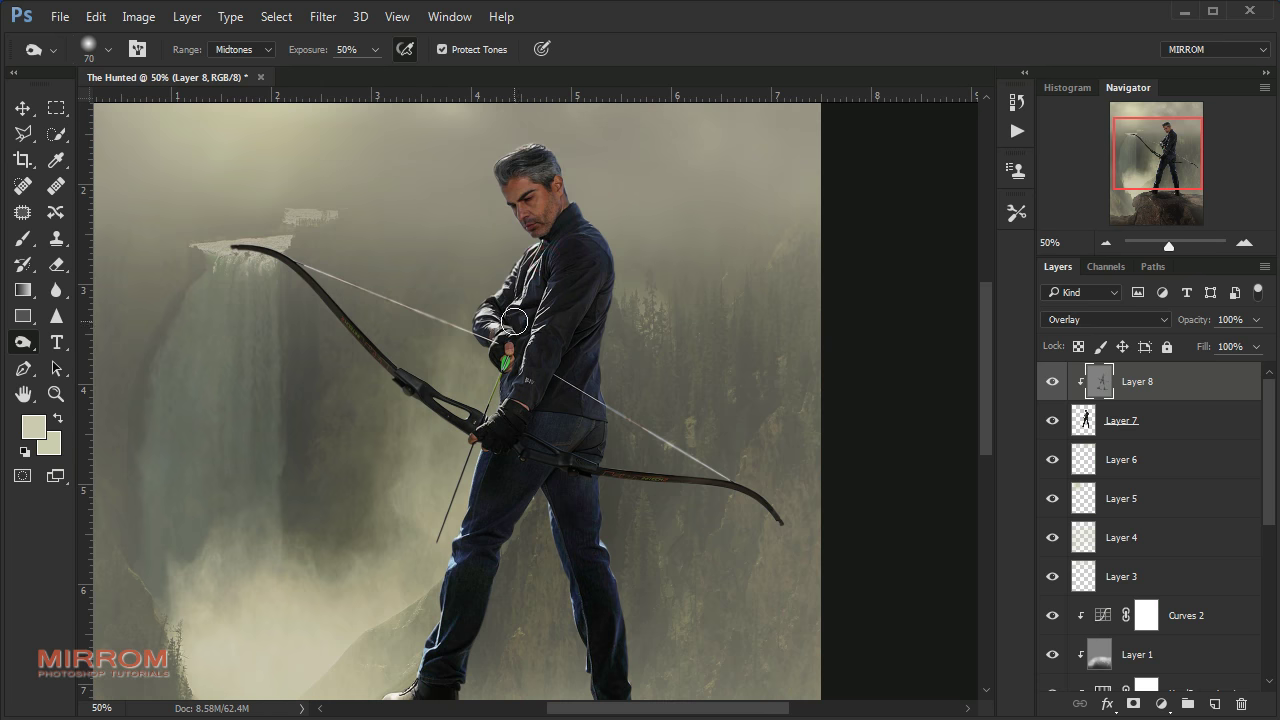
key("ctrl+equal")
left_click_drag(375, 49, 326, 71)
key("bracketright")
key("bracketright")
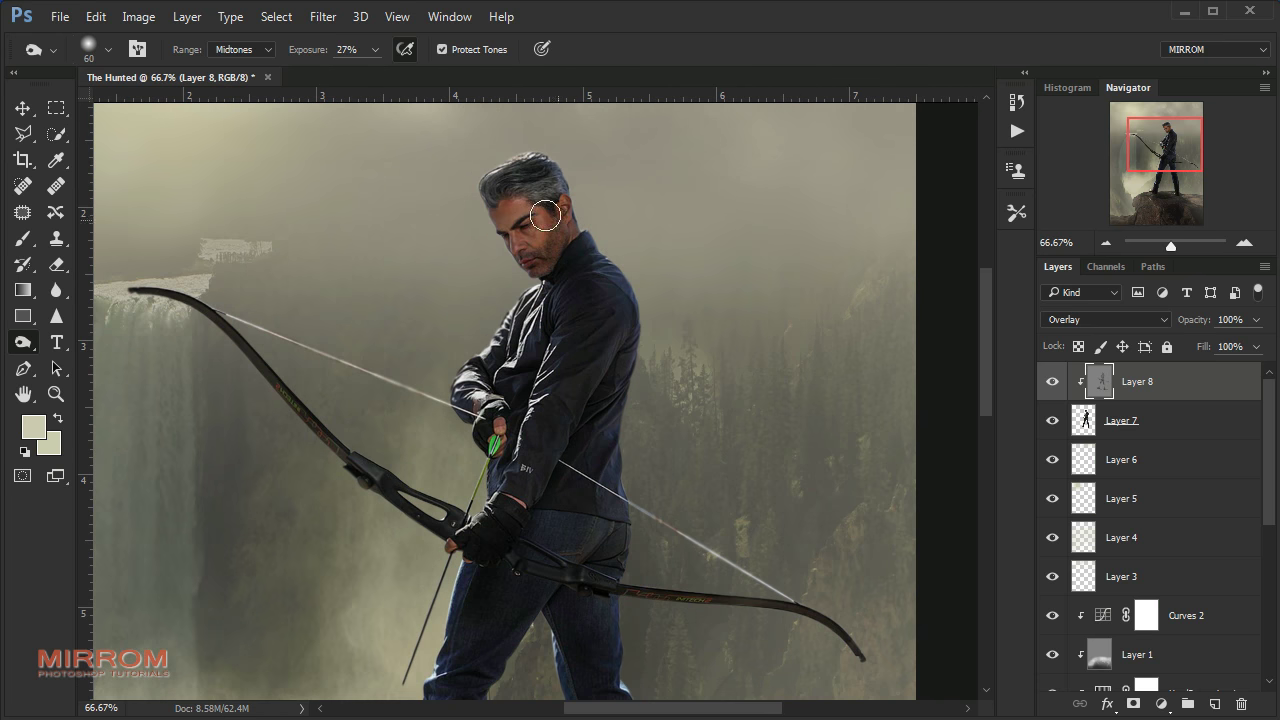
left_click_drag(594, 249, 535, 342)
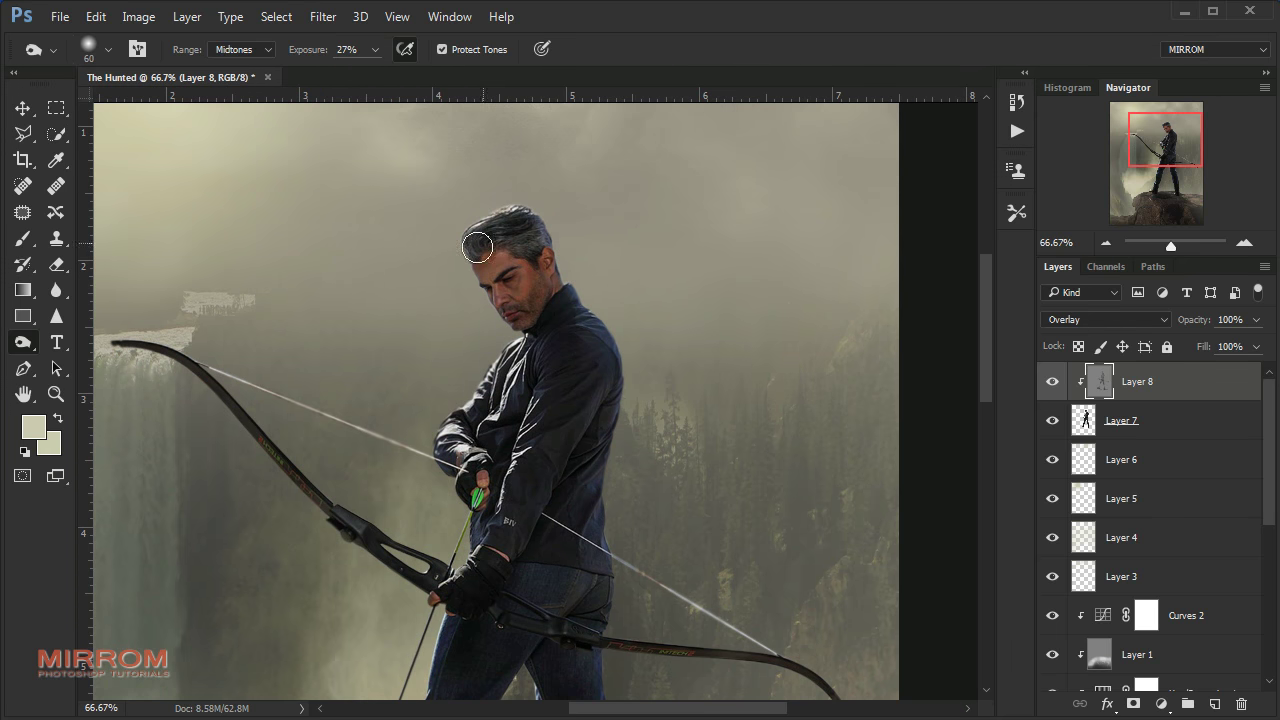
scroll(476, 341, "down", 1)
scroll(476, 341, "up", 1)
Dodge highlights around the archer's head, shoulder and hand at 71% exposure
right_click(22, 342)
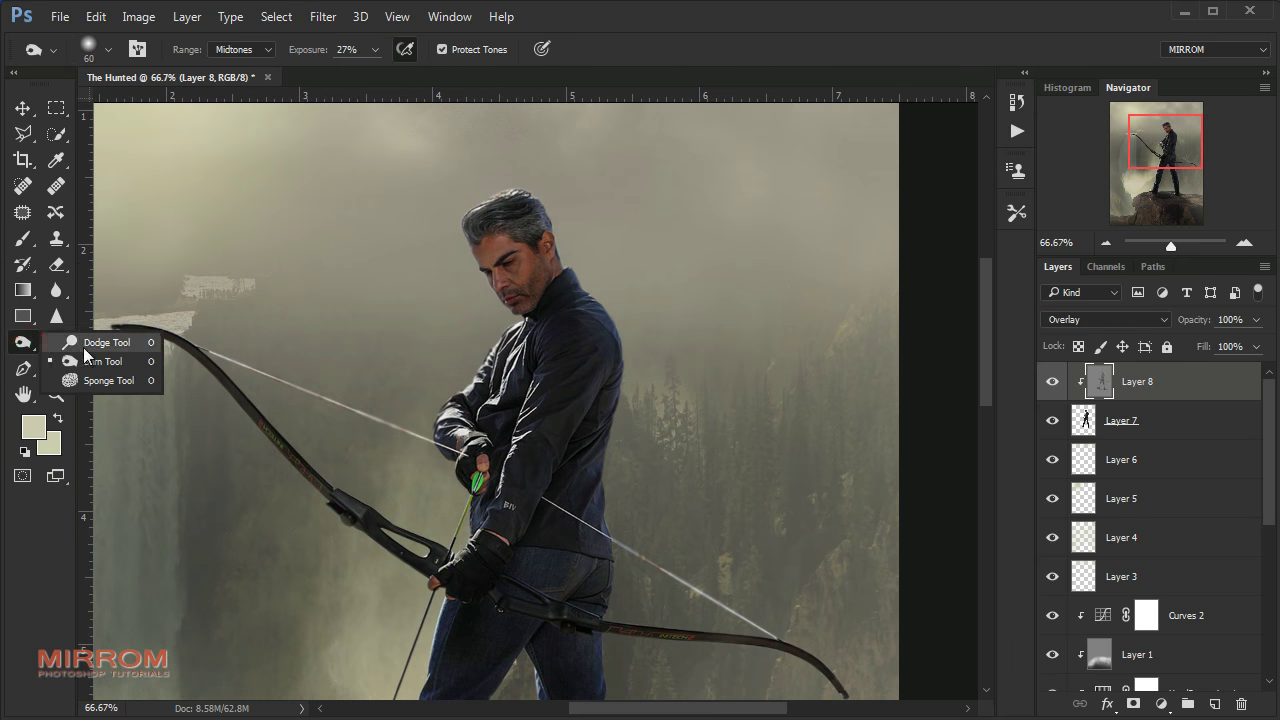
left_click(90, 356)
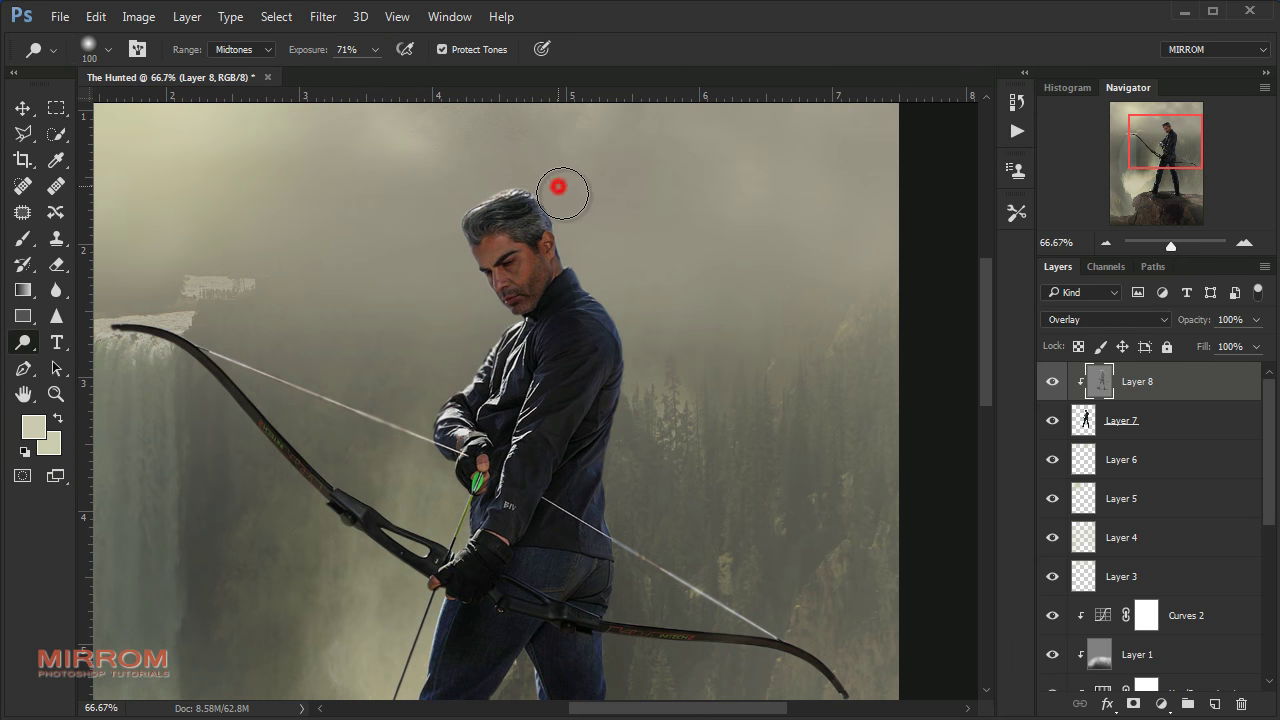
left_click_drag(563, 189, 580, 162)
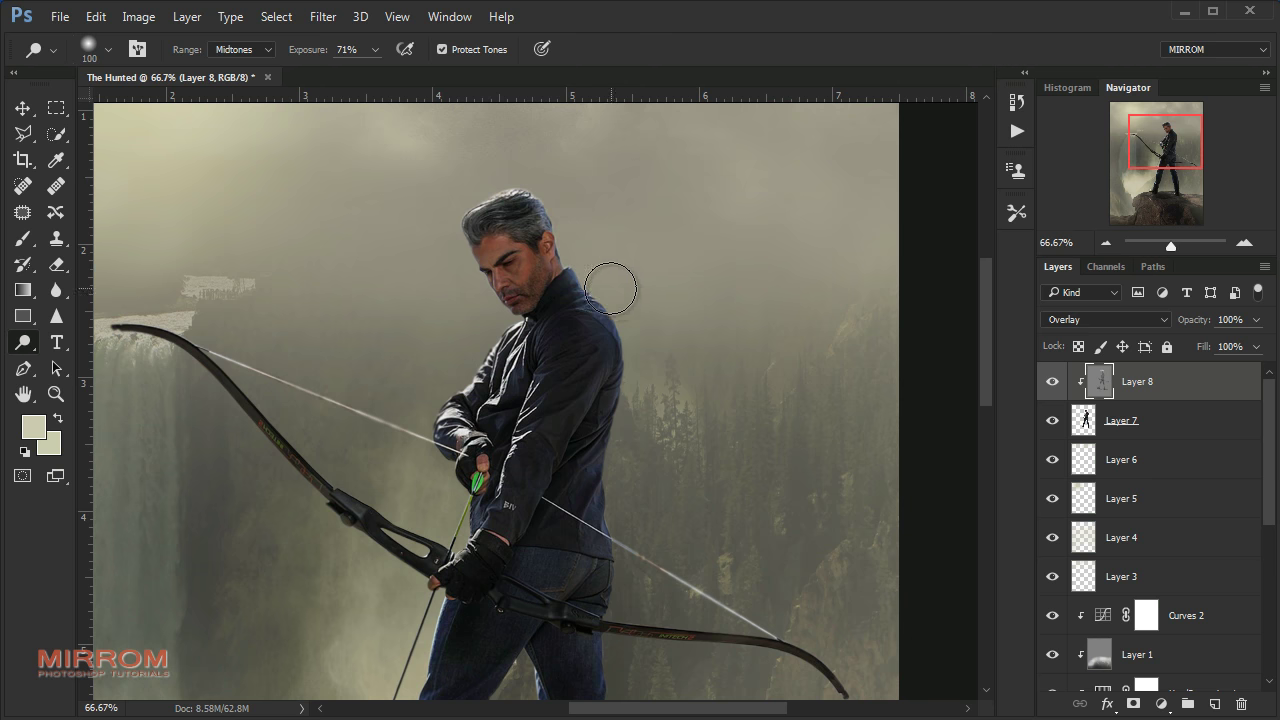
scroll(606, 286, "down", 3)
scroll(467, 220, "up", 2)
left_click(171, 220)
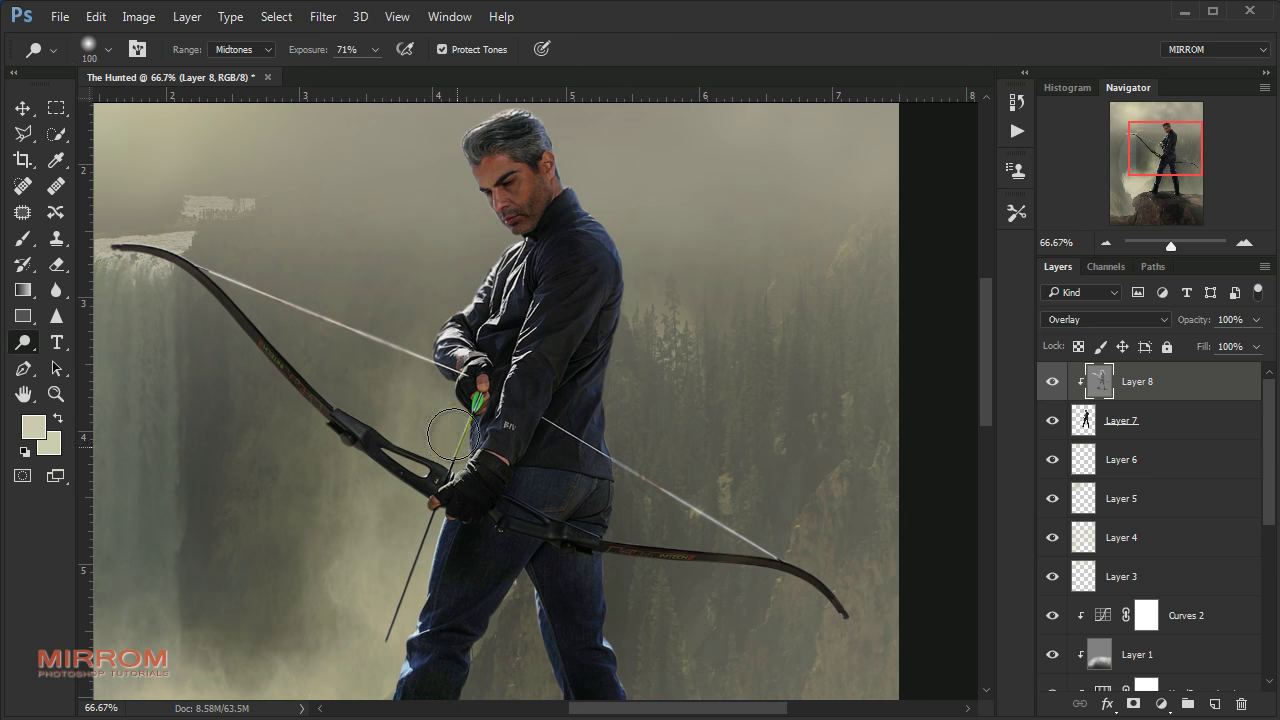
key("bracketleft")
key("bracketleft")
key("bracketleft")
Brighten the jacket chest and lapel with a 30 px dodge brush, then show Layer 8 again
left_click_drag(522, 367, 510, 251)
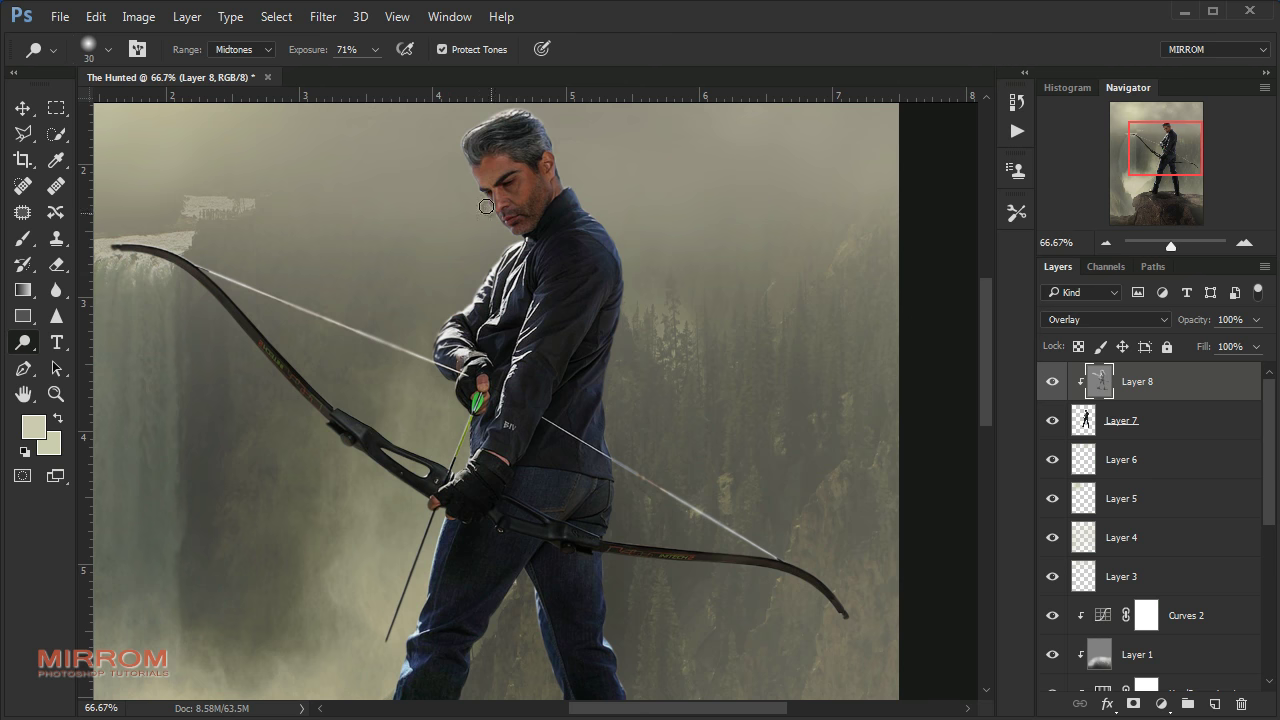
scroll(766, 583, "down", 3)
scroll(400, 540, "down", 2)
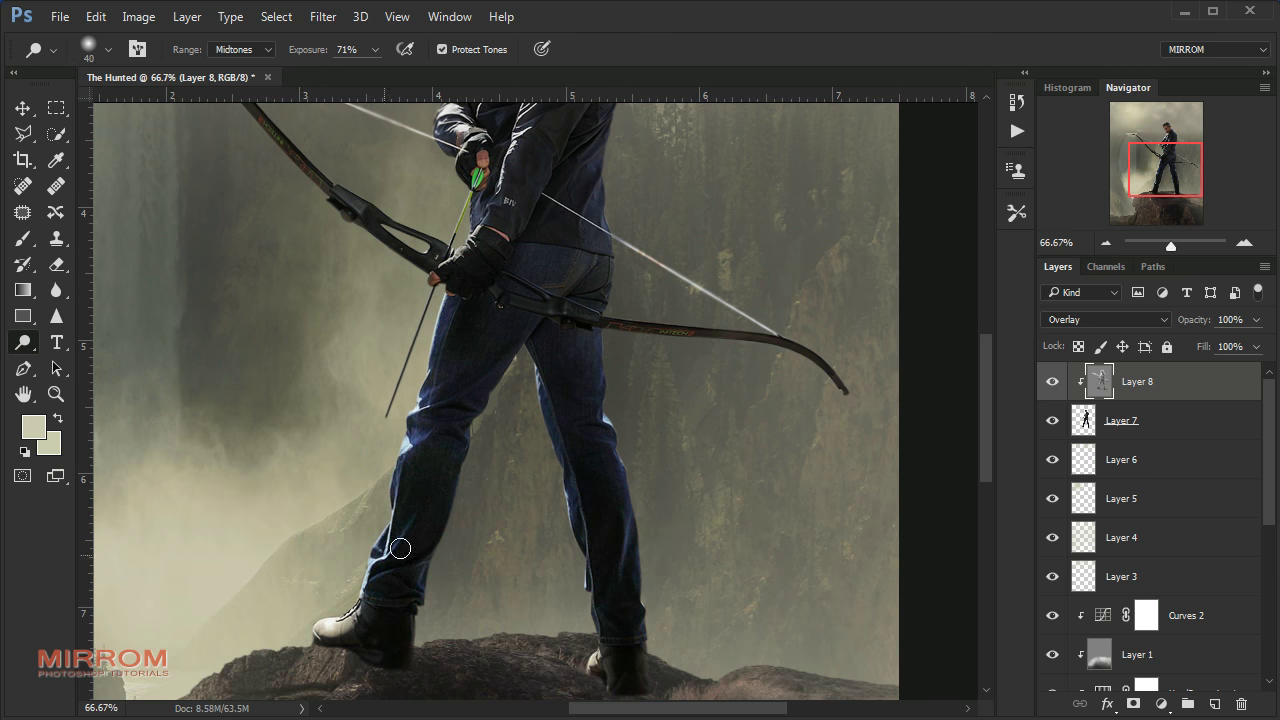
scroll(645, 481, "up", 5)
key("ctrl+minus")
key("ctrl+minus")
scroll(700, 400, "down", 1)
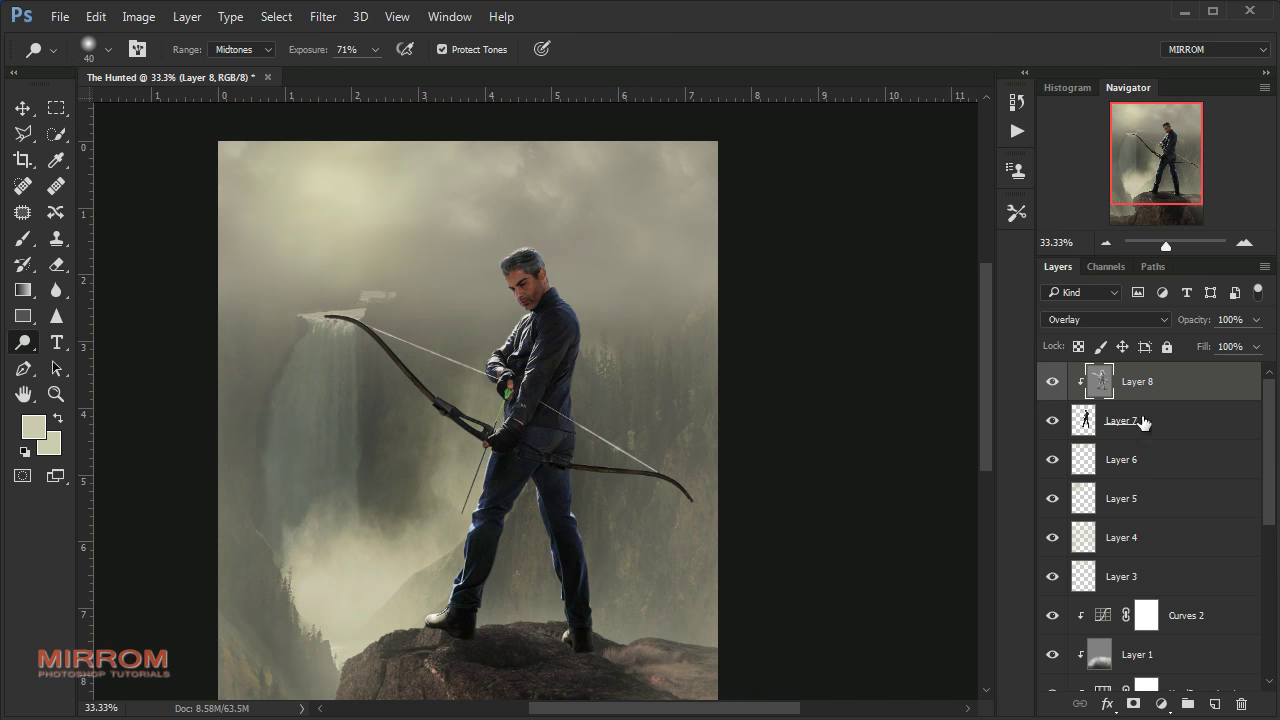
left_click(1061, 384)
key("v")
scroll(690, 410, "down", 1)
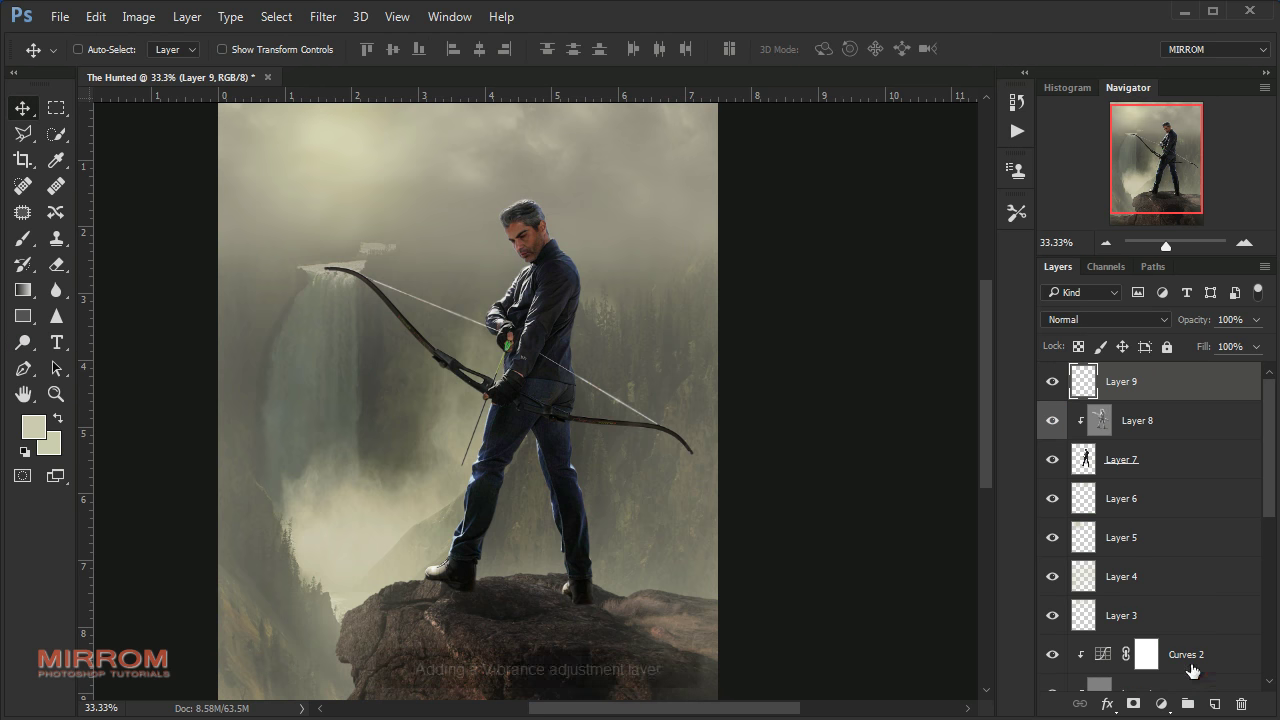
Add a Vibrance adjustment layer on top of Layer 8
left_click(1163, 704)
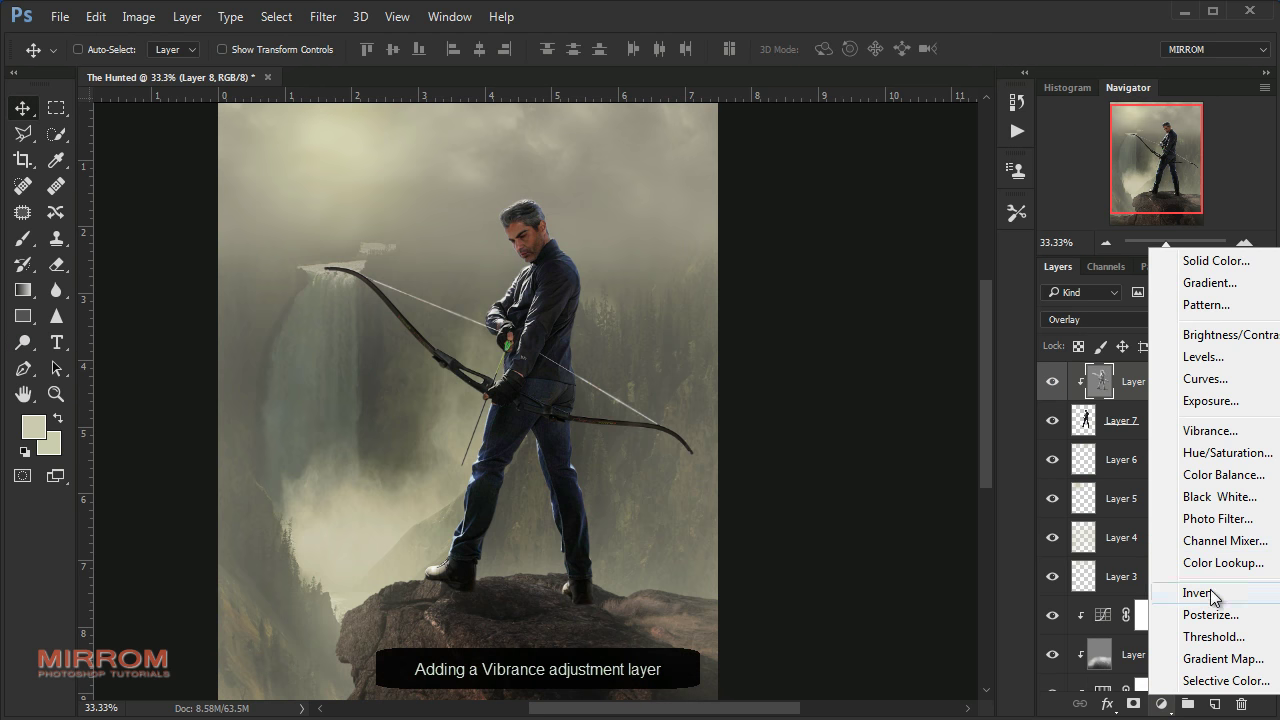
left_click(1205, 431)
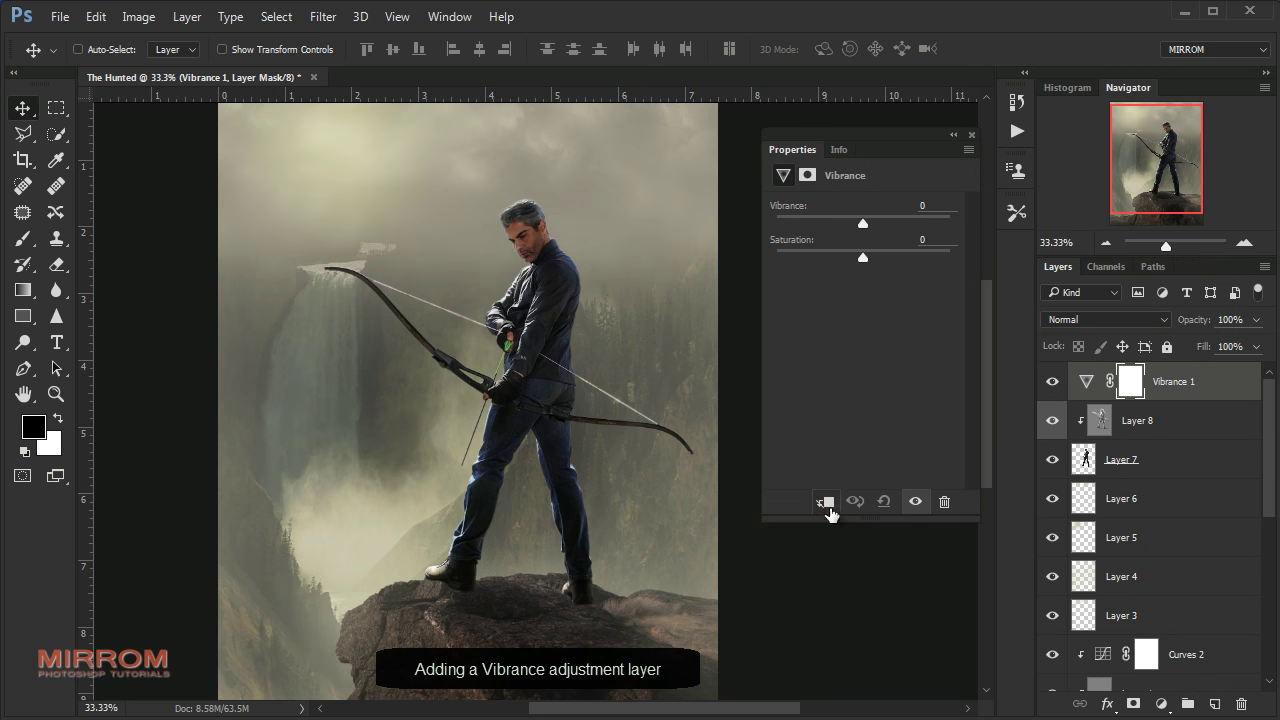
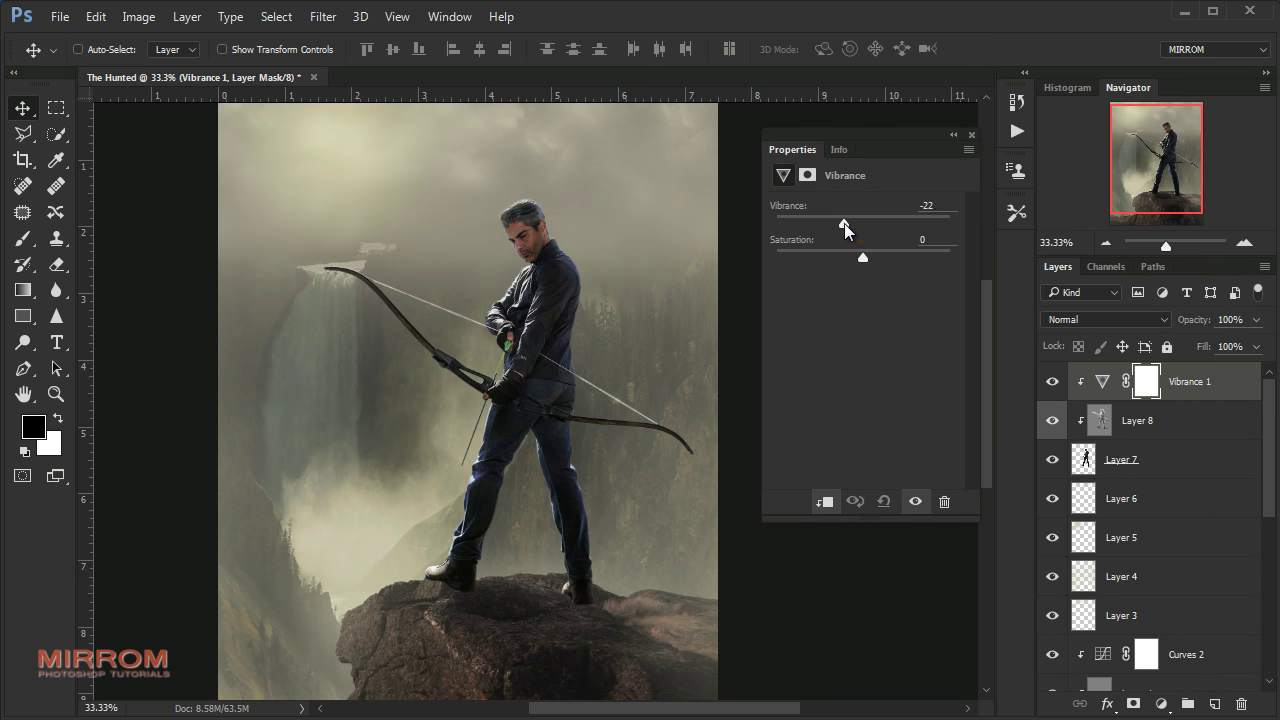
Close the vibrance properties, zoom out, and check Layer 6's effect by toggling its visibility
left_click(971, 135)
key("ctrl+minus")
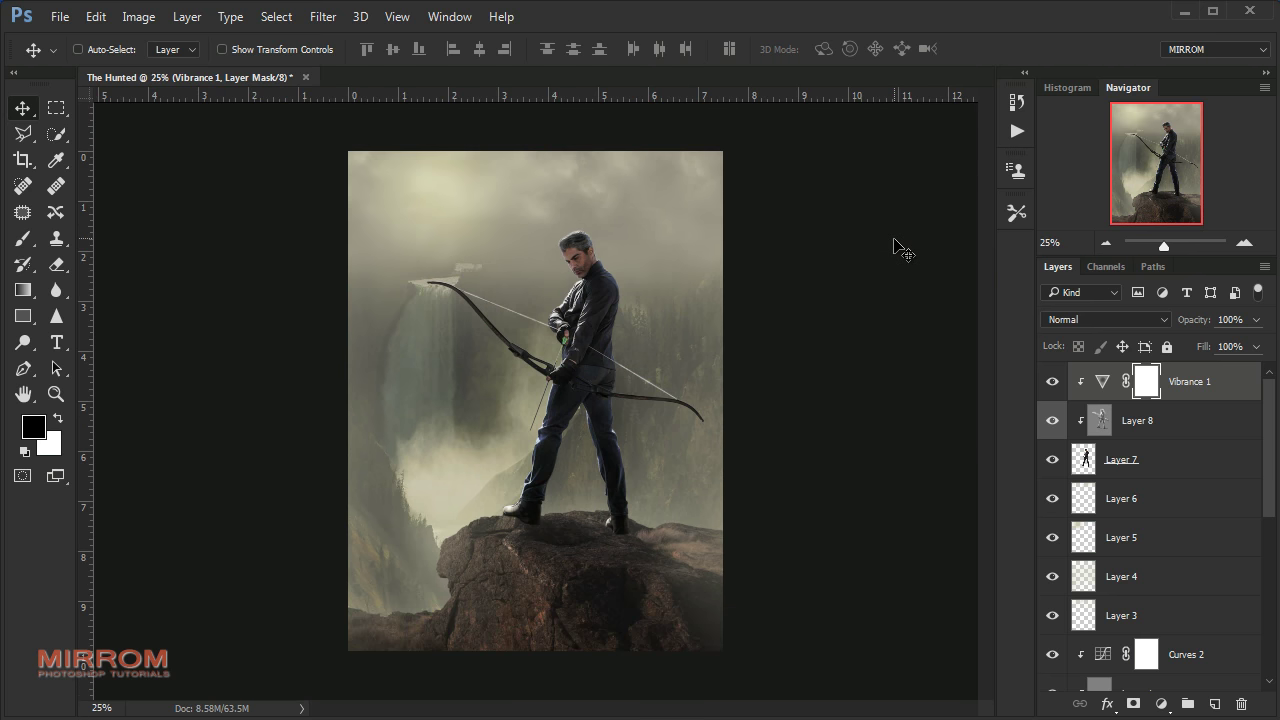
left_click(1054, 504)
left_click(1054, 504)
scroll(1150, 525, "down", 5)
scroll(1150, 525, "down", 5)
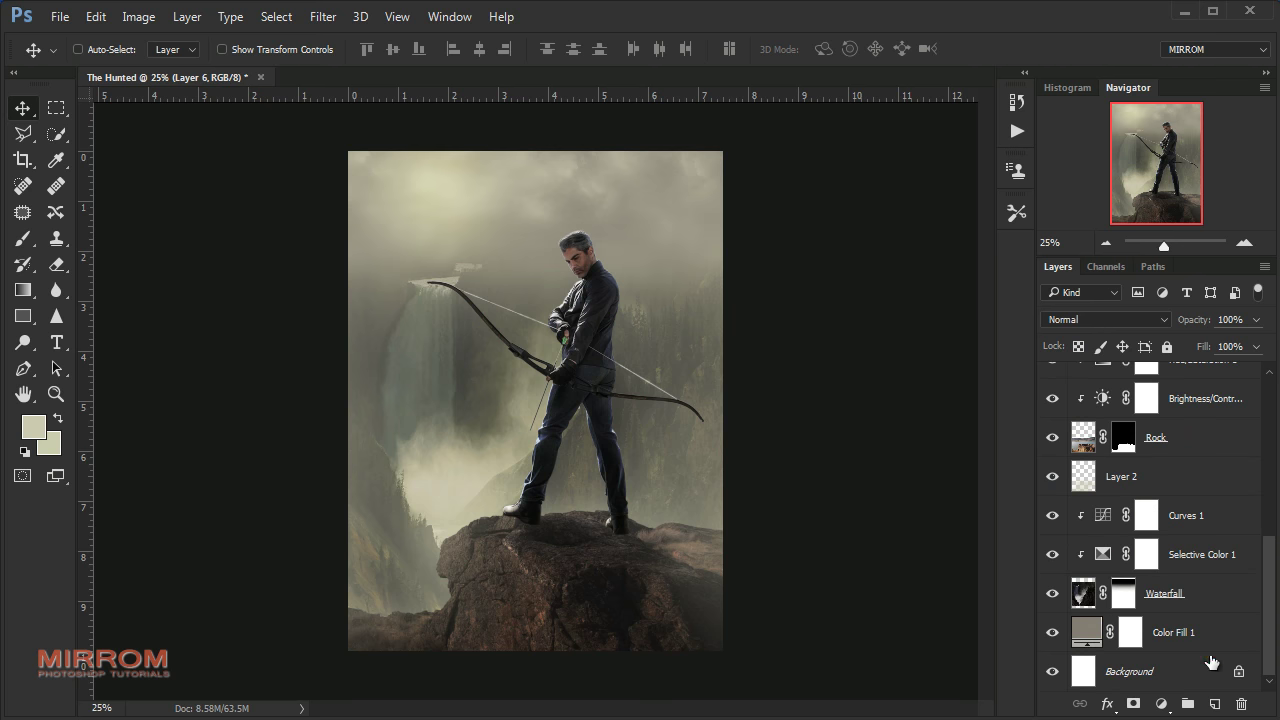
Group the bottom layer through Layer 6 into Group 1, then select archer Layer 7
left_click(1232, 670)
scroll(1180, 560, "up", 5)
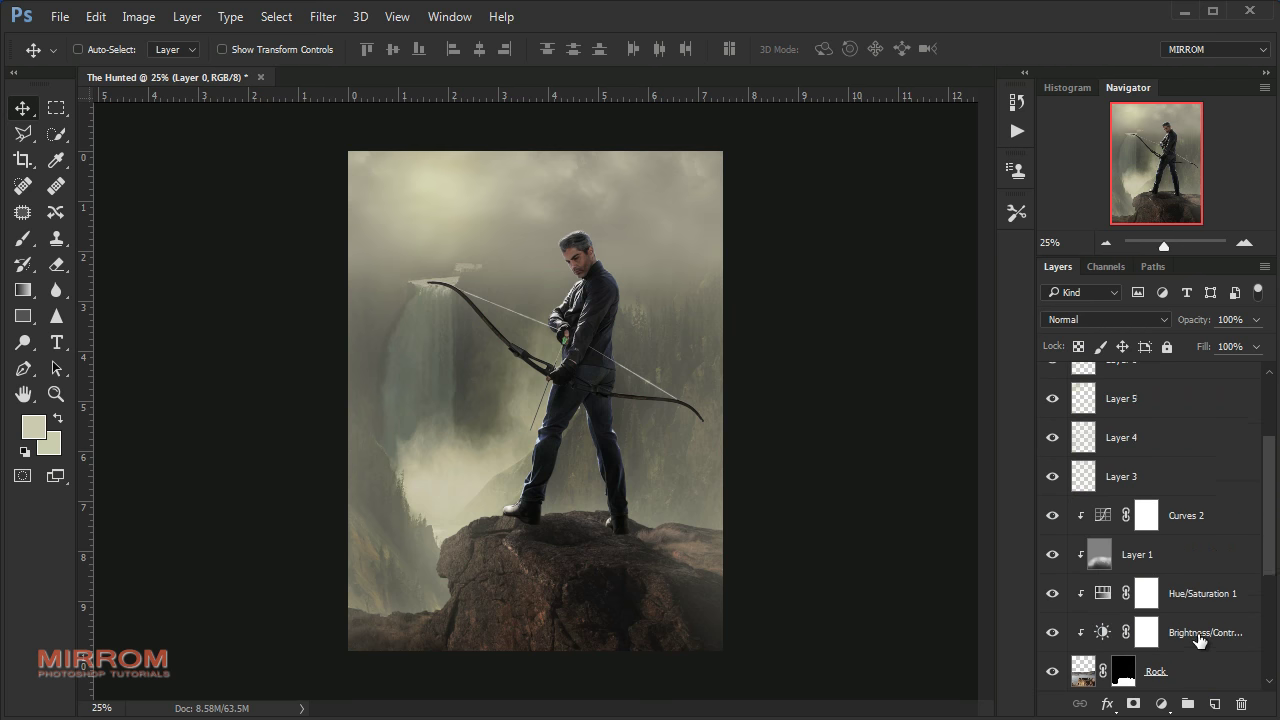
scroll(1140, 500, "up", 1)
left_click(1148, 508, "shift")
key("ctrl+g")
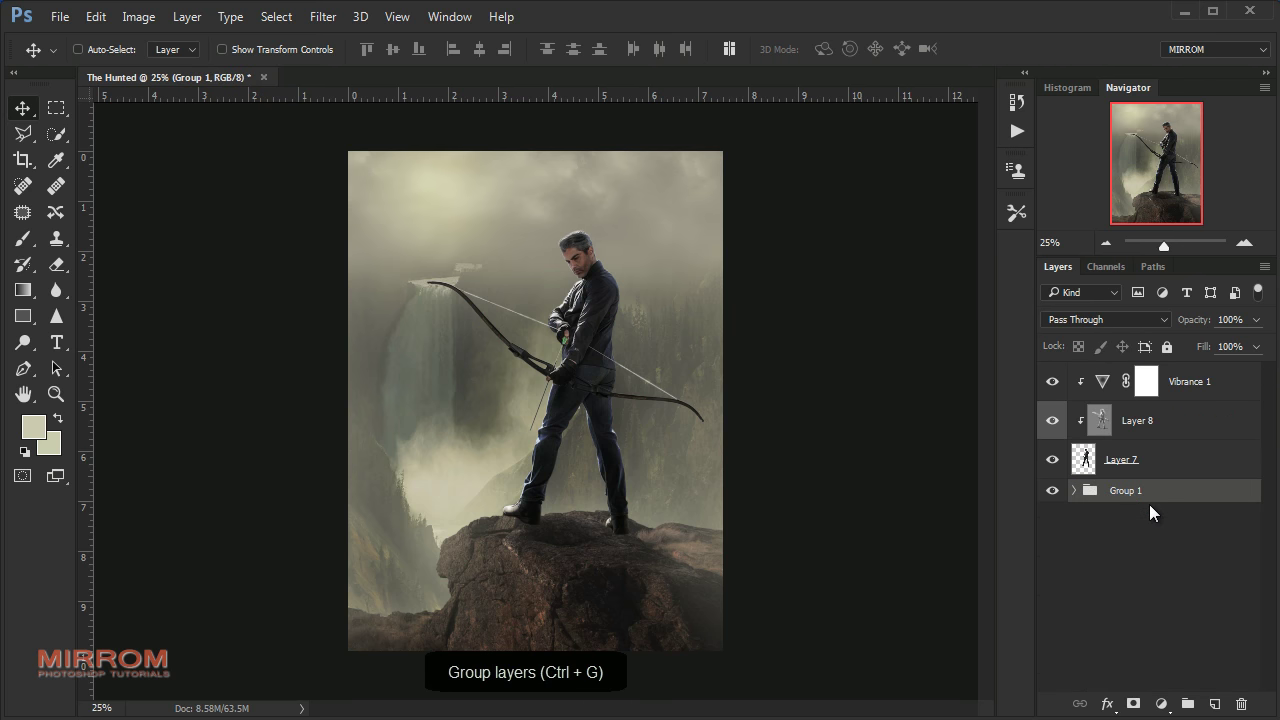
left_click(1052, 490)
left_click(1052, 490)
left_click(1090, 495)
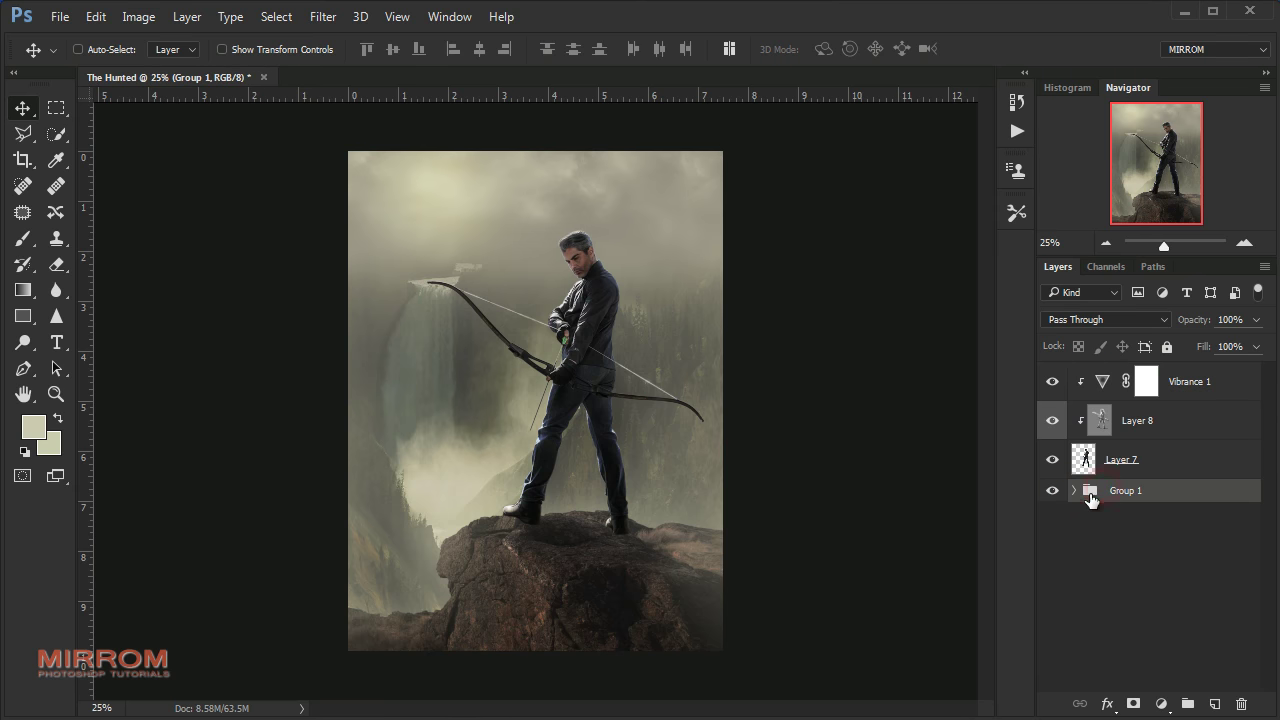
left_click(1147, 470)
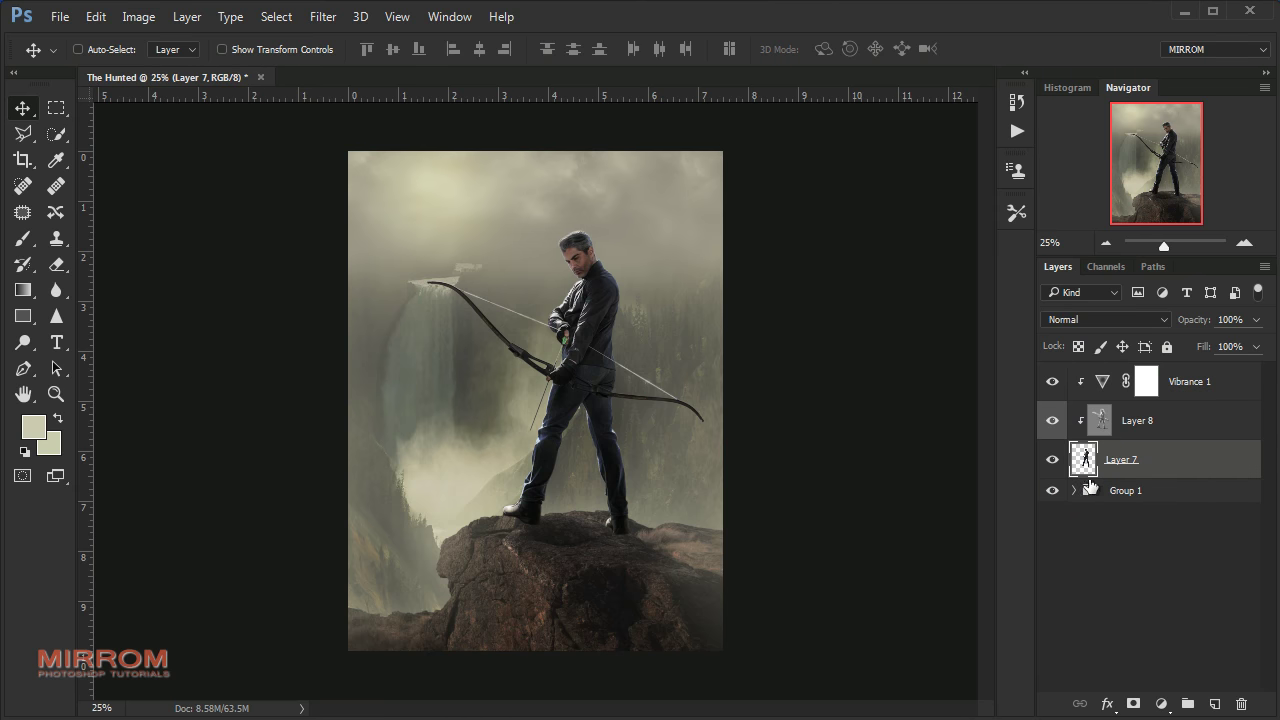
Add a beige cbcaae Inner Shadow in Screen blend mode to archer Layer 7
double_click(1237, 470)
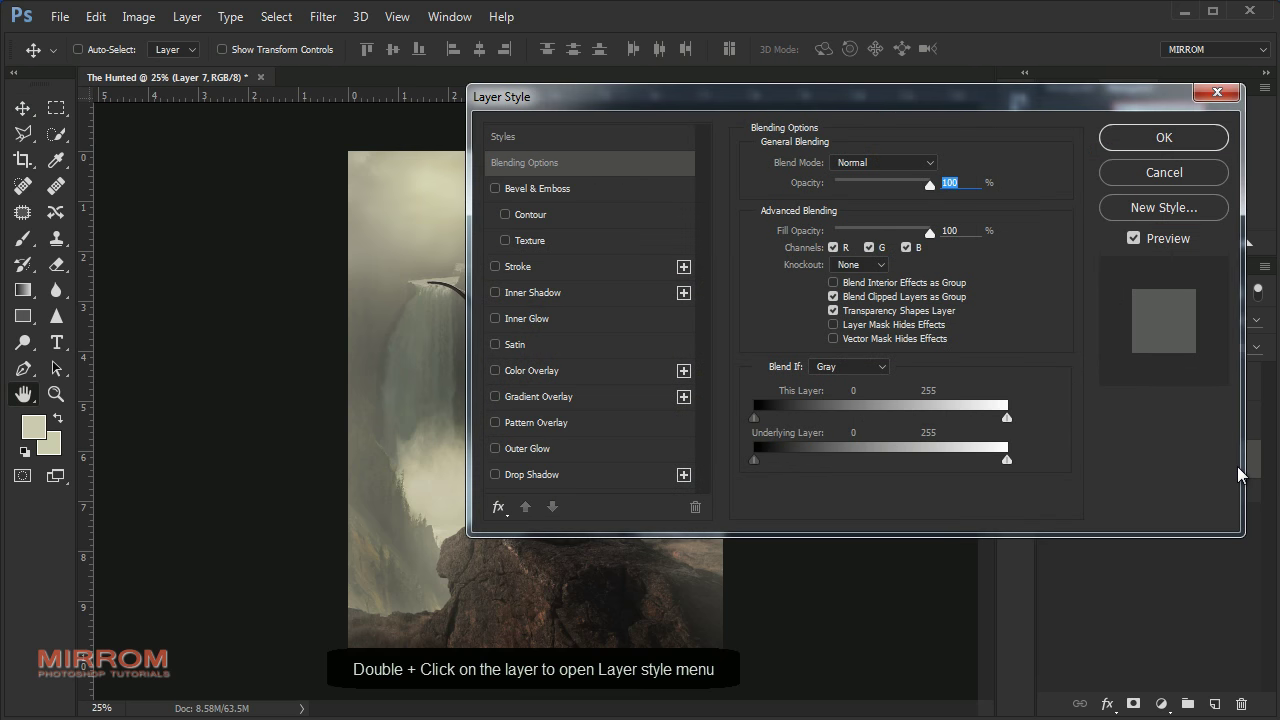
left_click(522, 613)
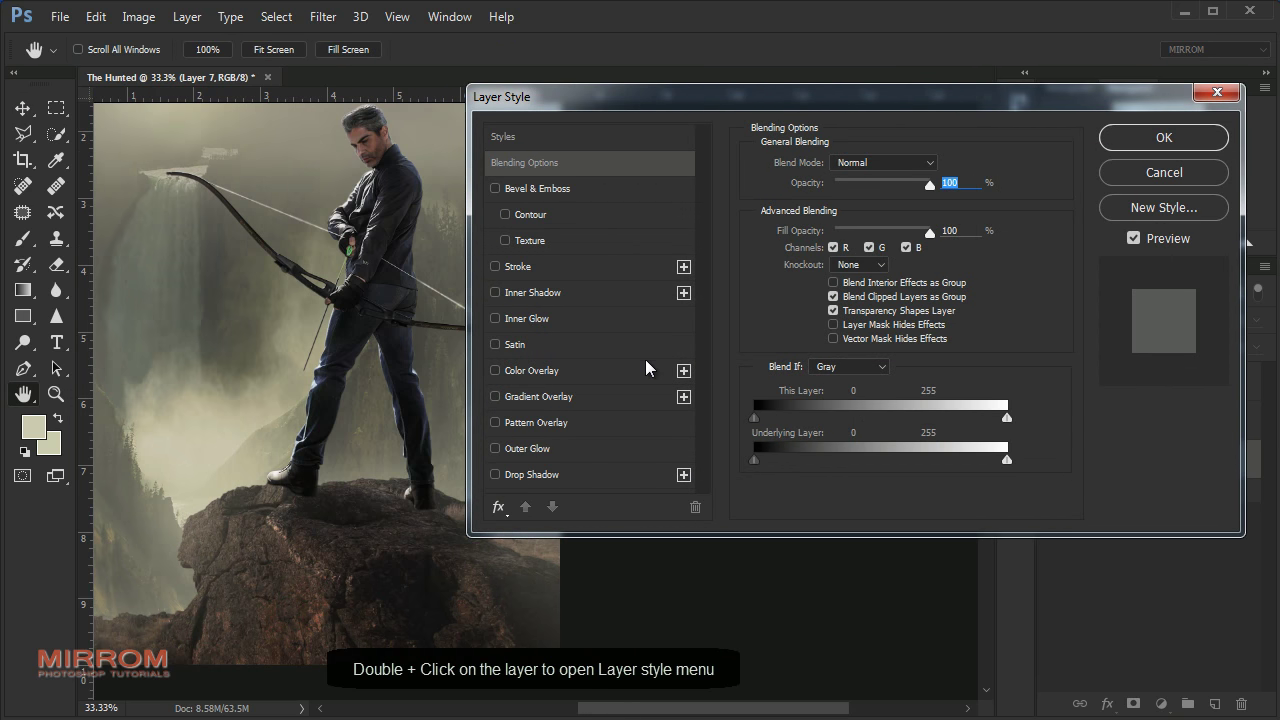
left_click(558, 296)
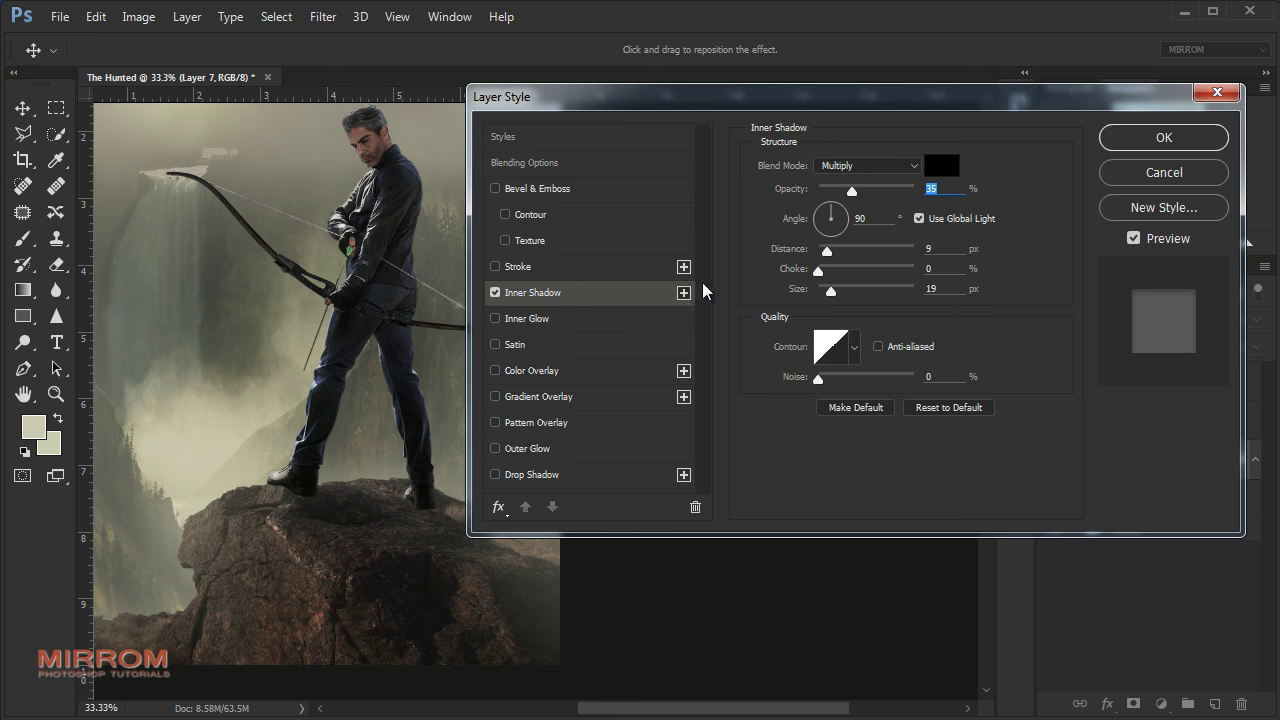
left_click(937, 168)
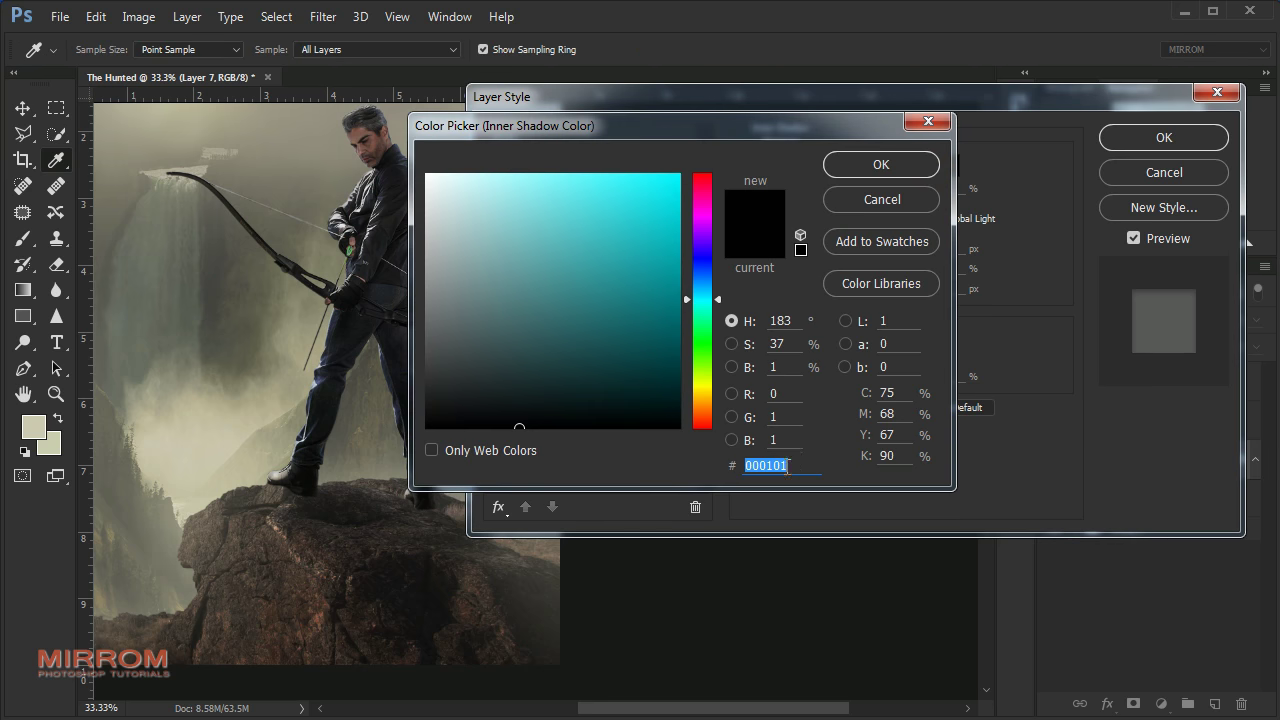
type("cbcaae")
left_click(905, 164)
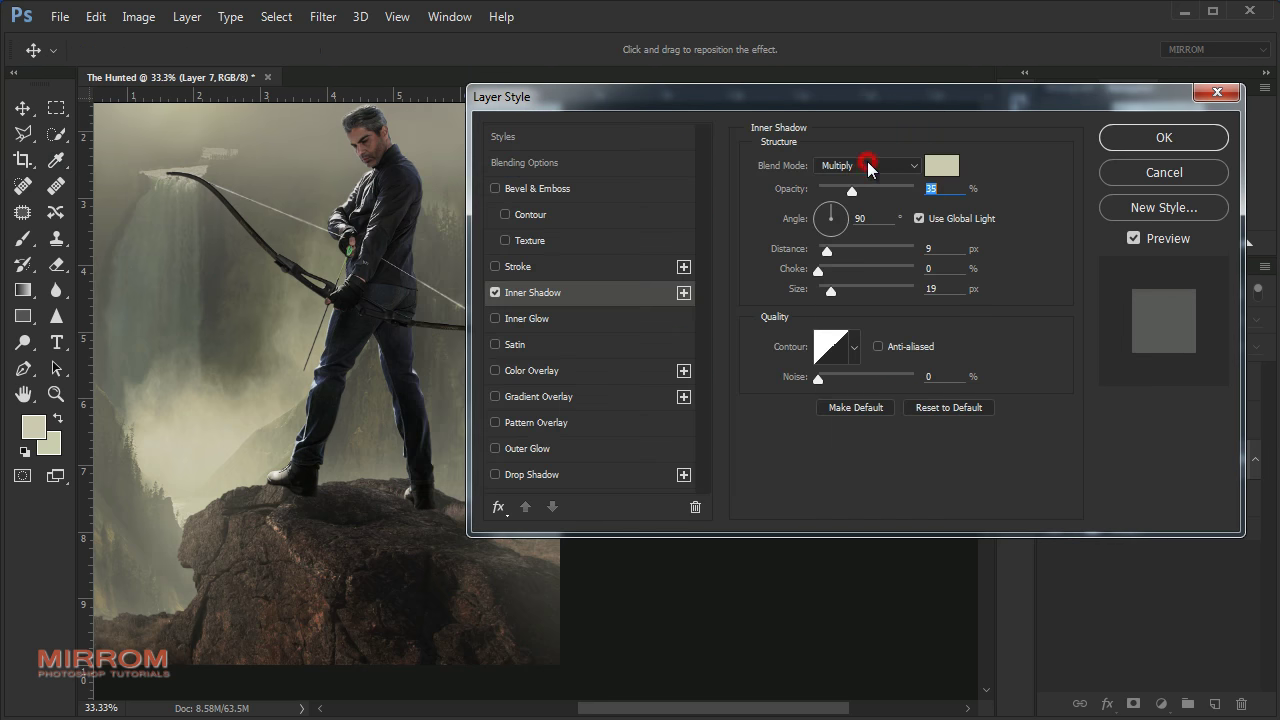
left_click(866, 165)
left_click(840, 321)
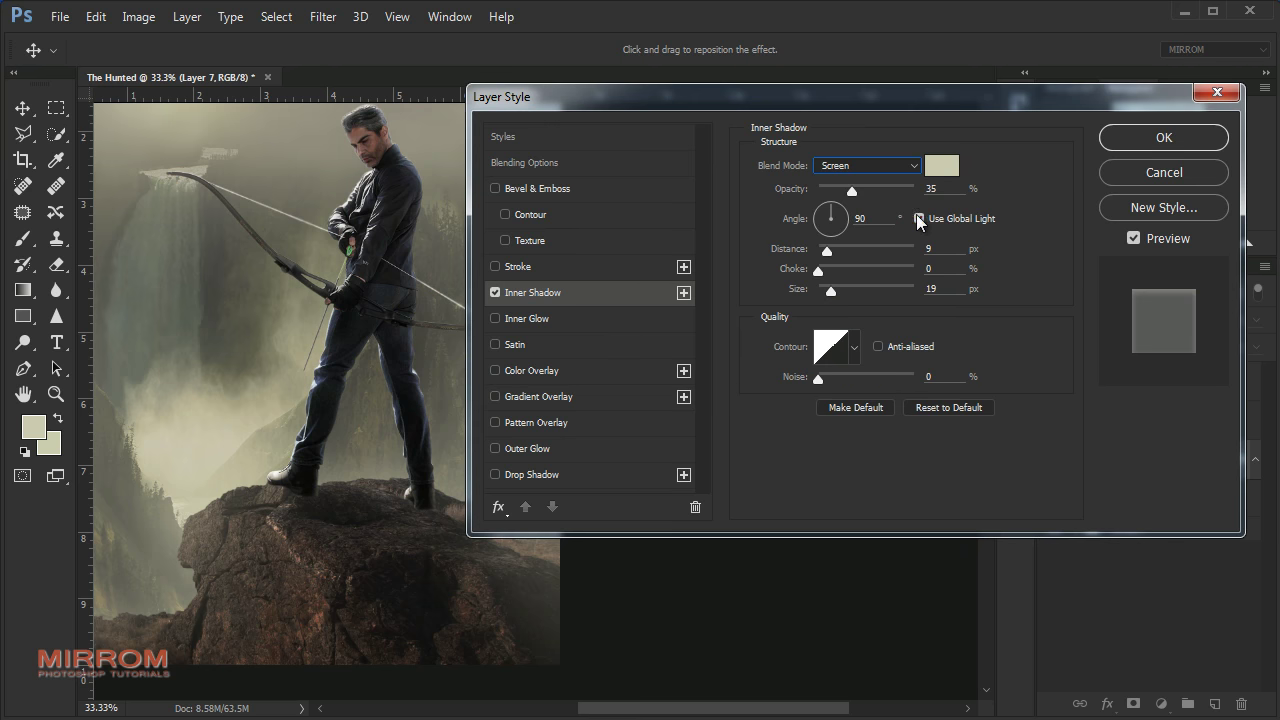
Set the inner shadow to 90% opacity, 94° angle, 5 px distance and 10 px size
left_click_drag(852, 190, 877, 189)
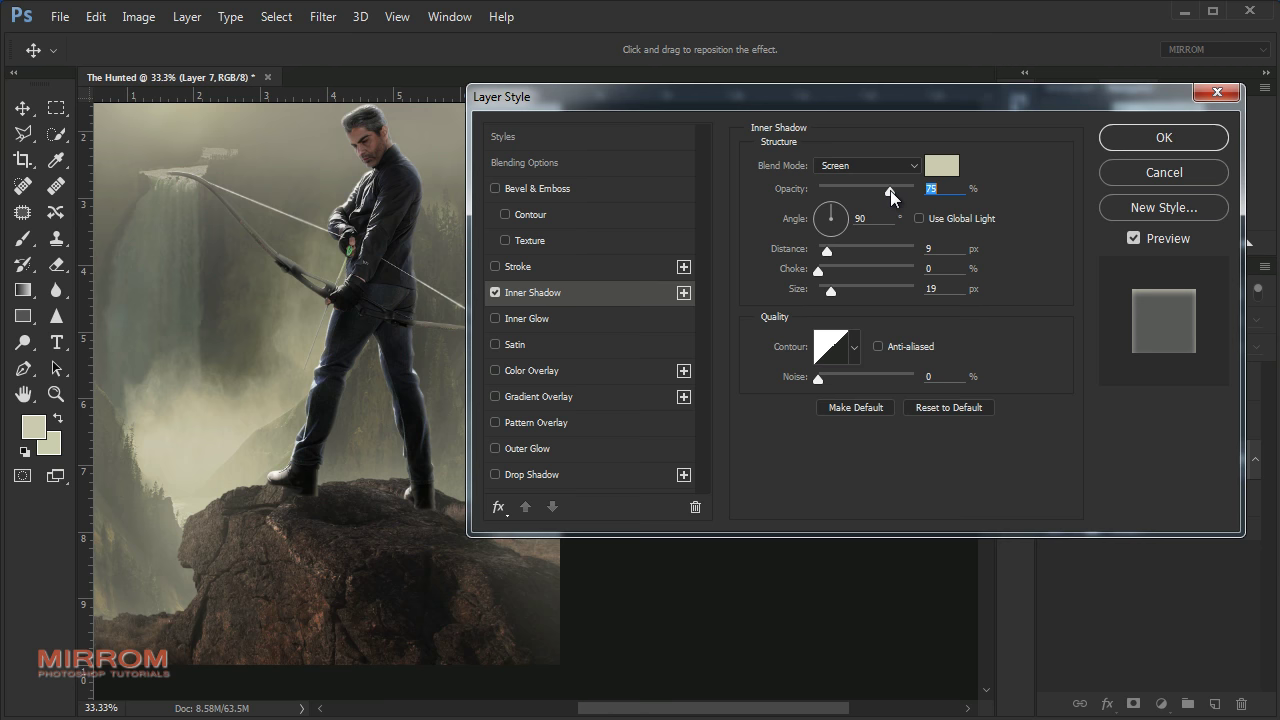
left_click_drag(905, 191, 904, 191)
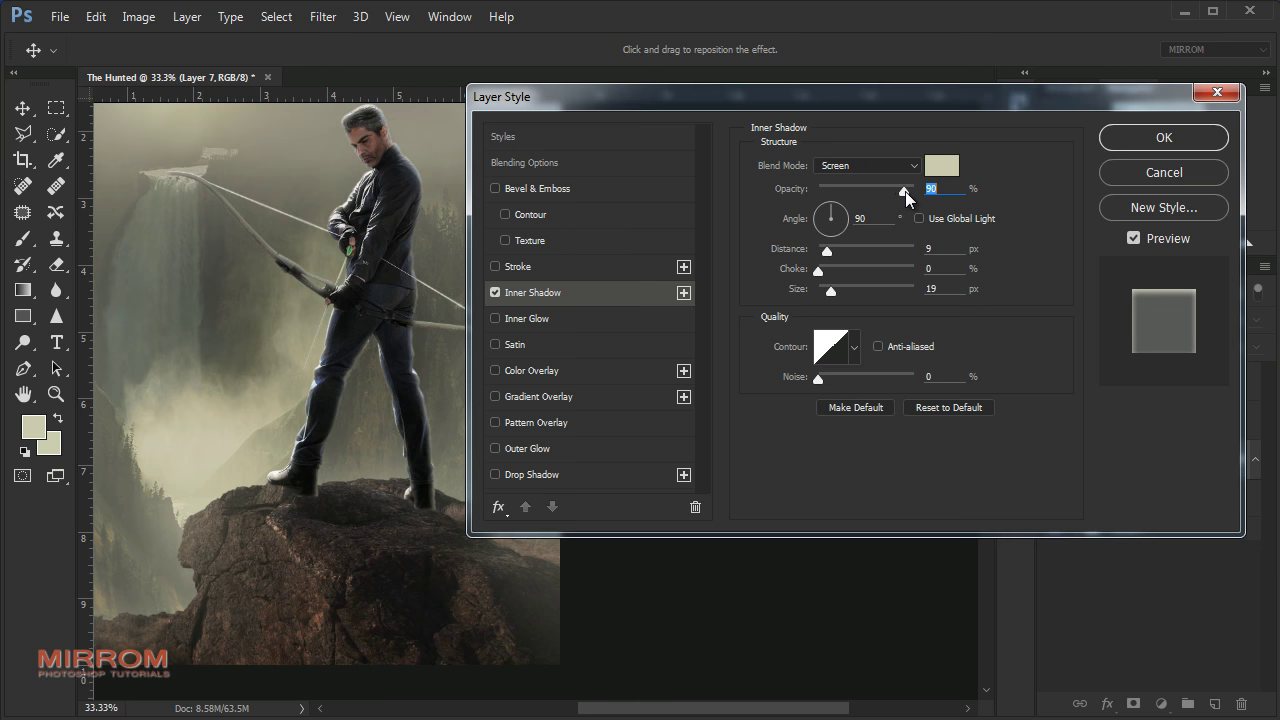
key("Tab")
scroll(875, 220, "up", 7)
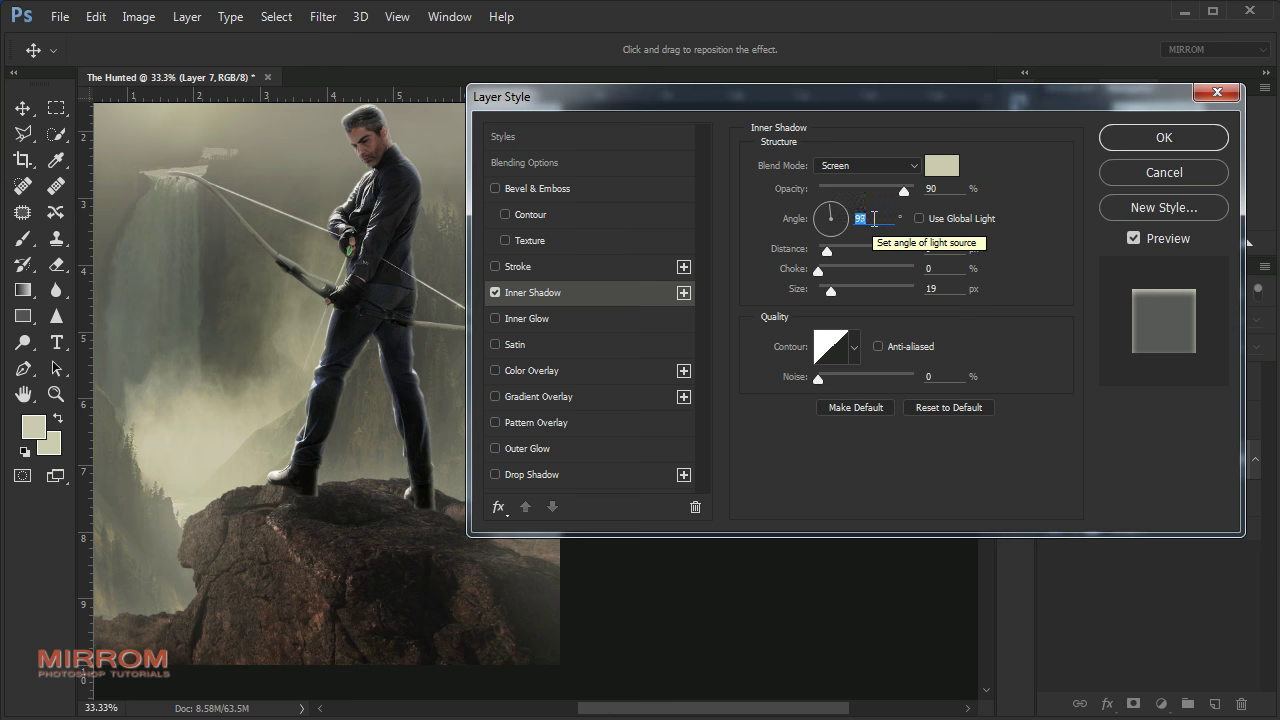
scroll(874, 219, "down", 2)
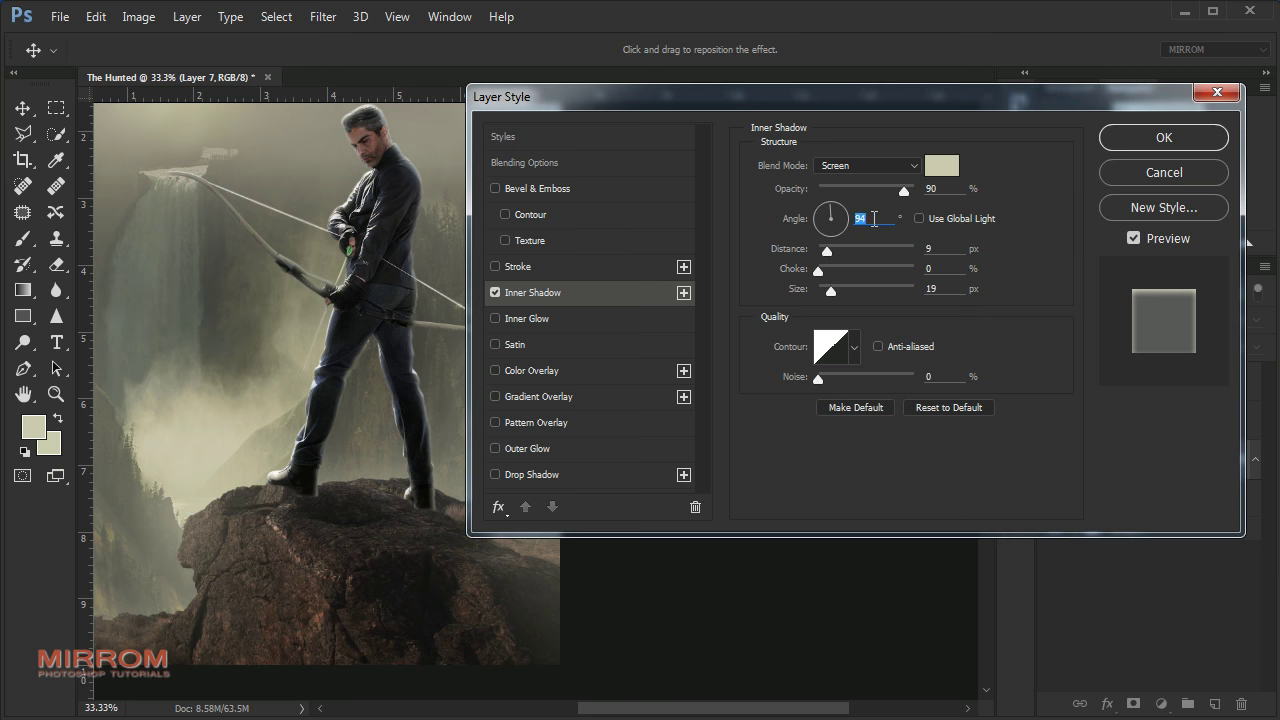
scroll(956, 254, "down", 1)
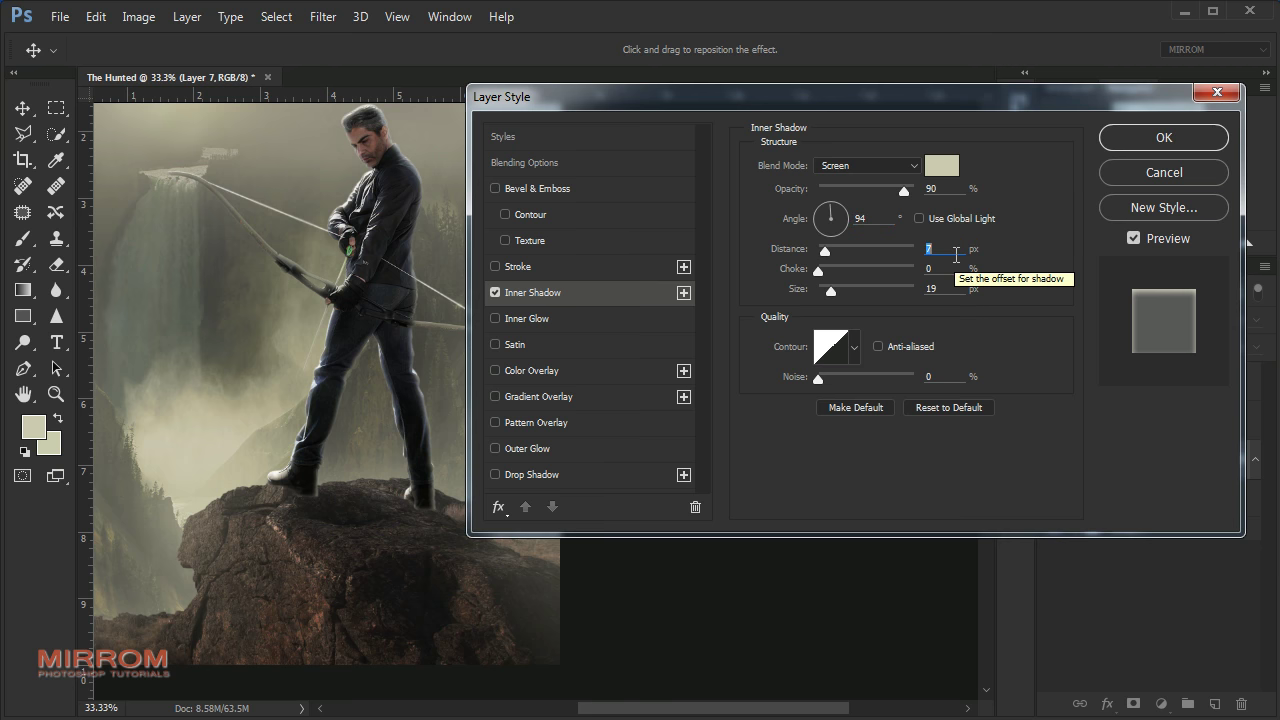
type("5")
left_click(944, 285)
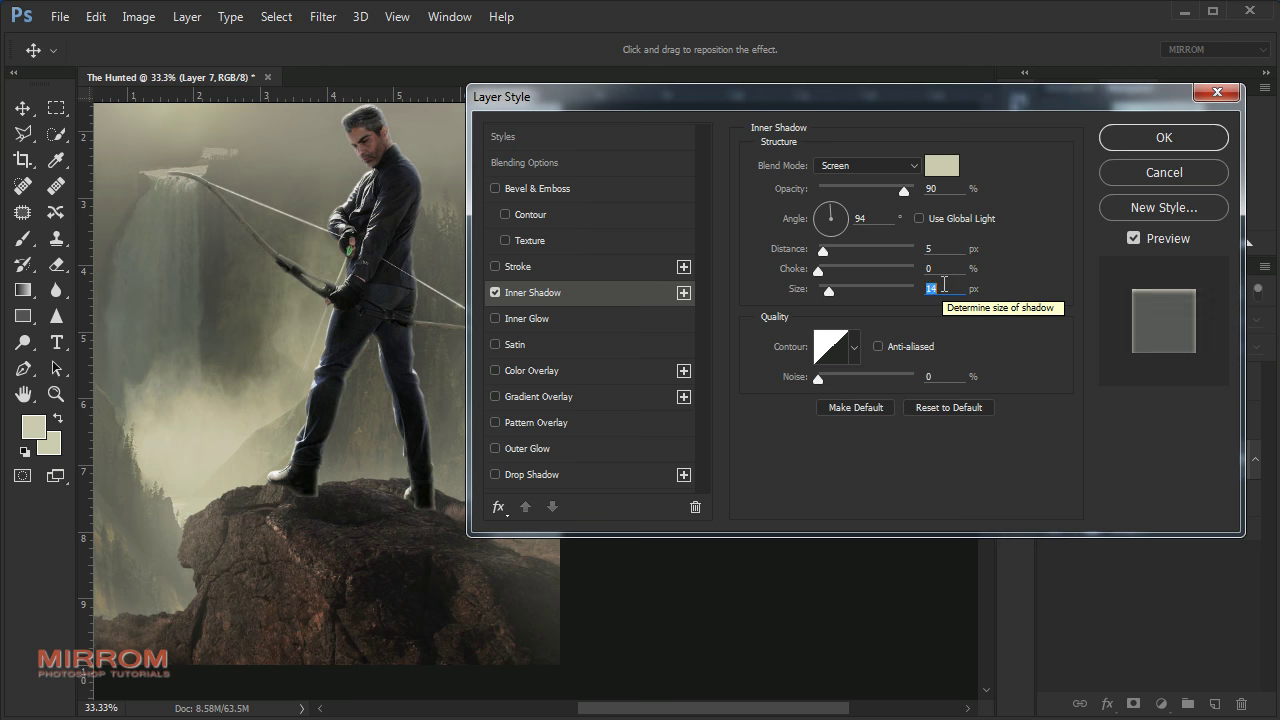
scroll(944, 285, "down", 7)
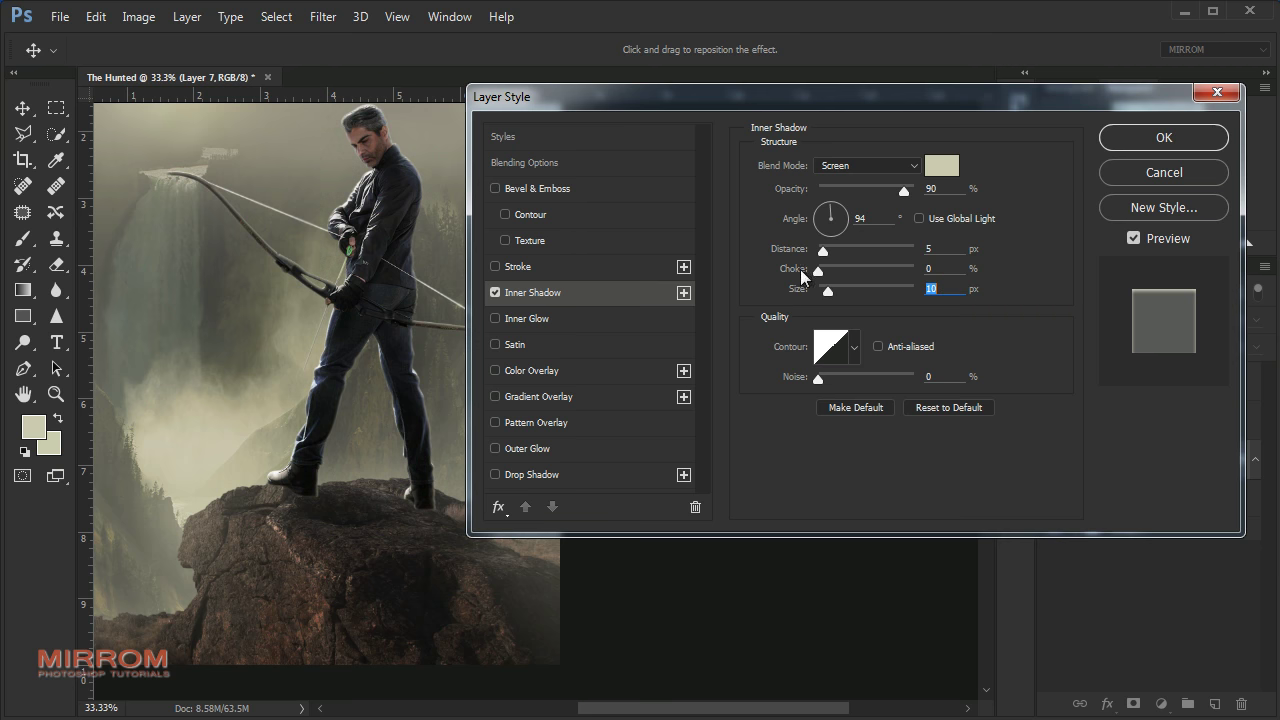
left_click(494, 292)
left_click(494, 292)
Convert Layer 7's inner shadow into its own layer at the top, with a white mask
left_click(1114, 168)
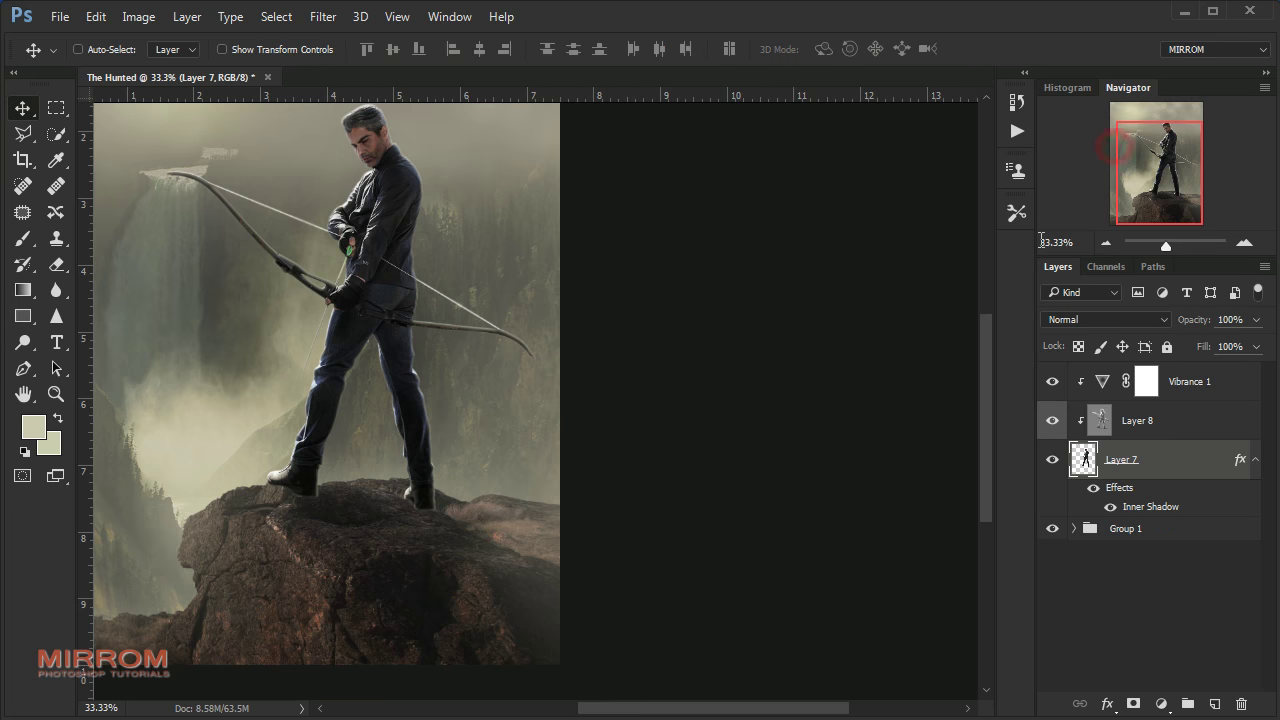
left_click(1255, 459)
right_click(1248, 460)
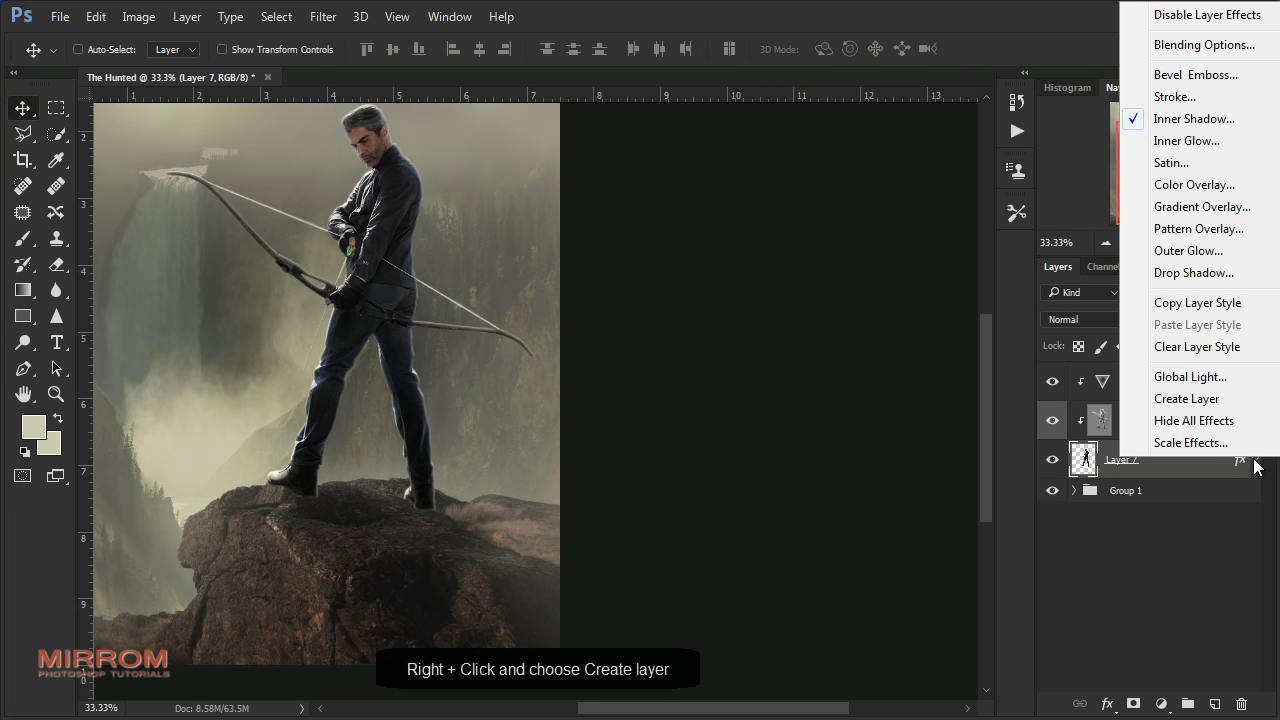
left_click(1214, 400)
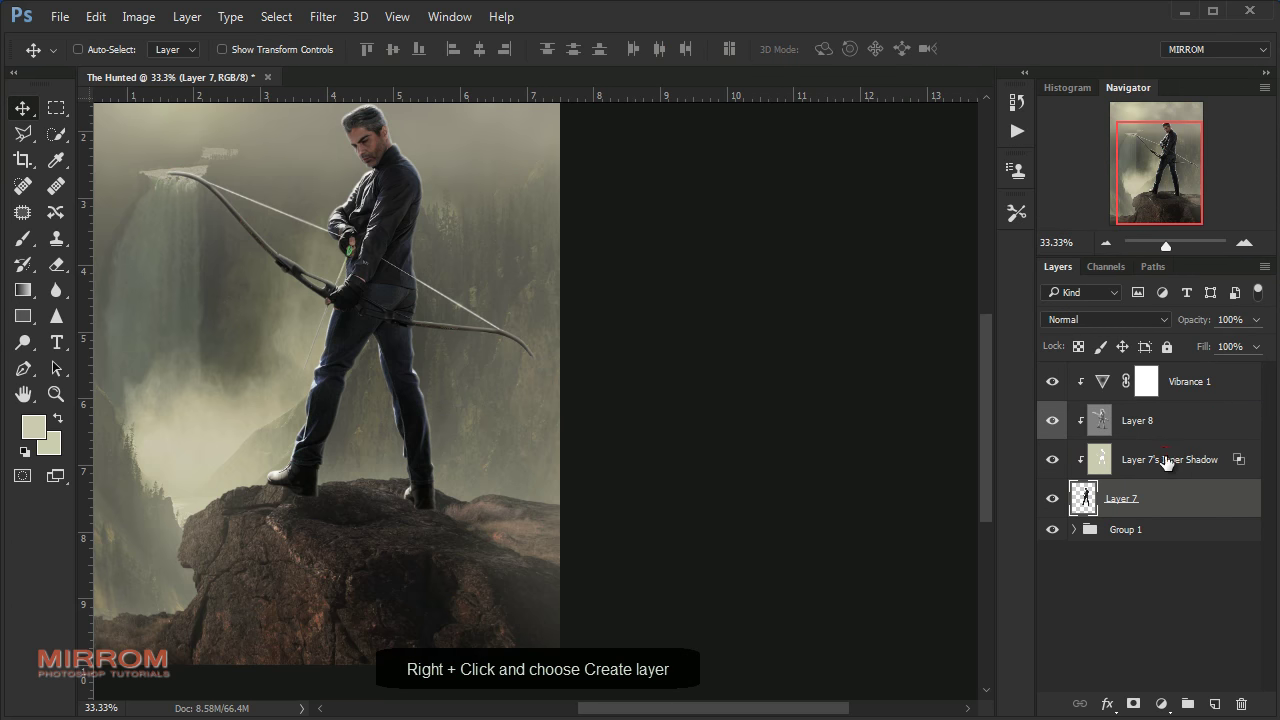
left_click_drag(1165, 462, 1101, 399)
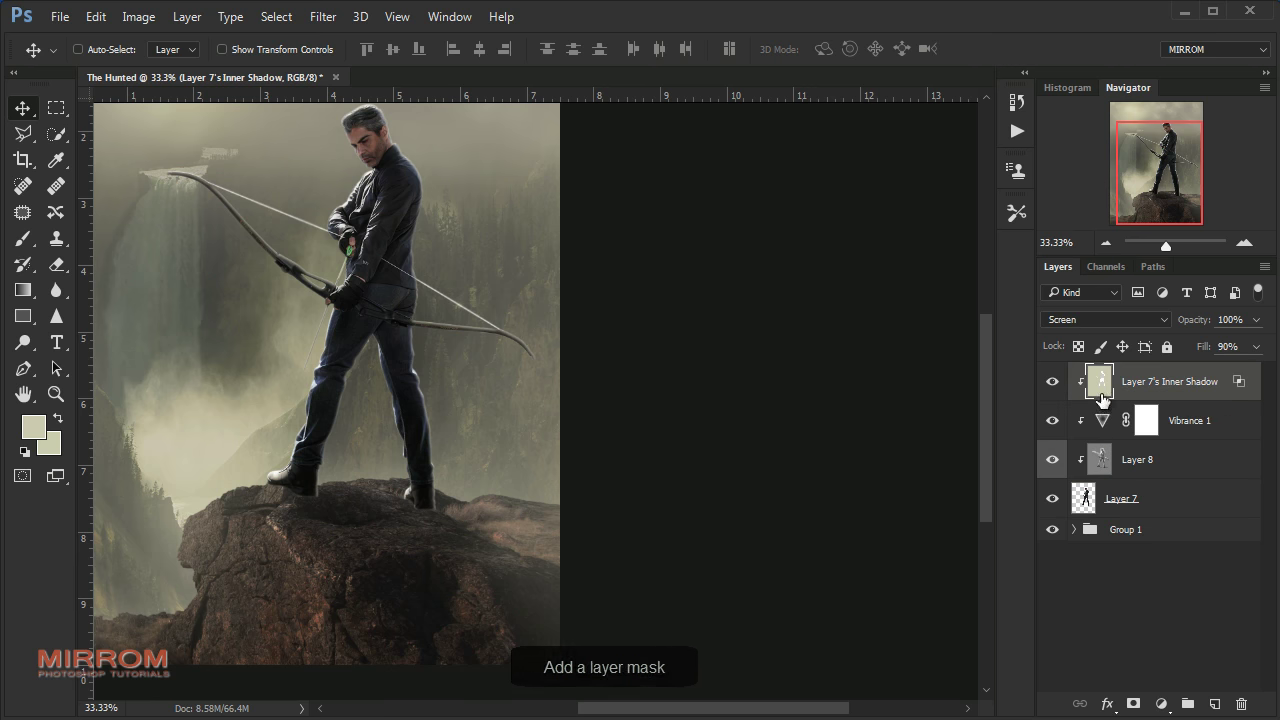
left_click(1132, 705)
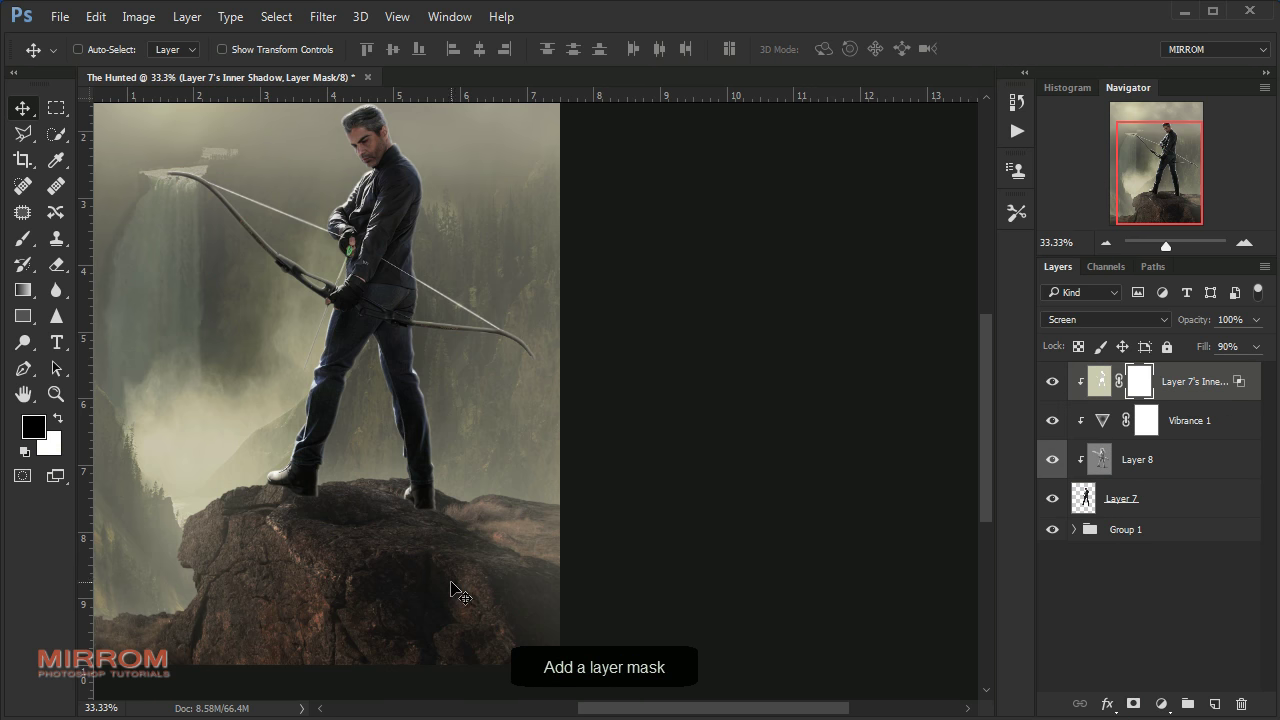
Paint the shadow layer's mask along the archer's boots, body and bow with an 80 px brush
key("b")
left_click(1052, 381)
left_click(1052, 381)
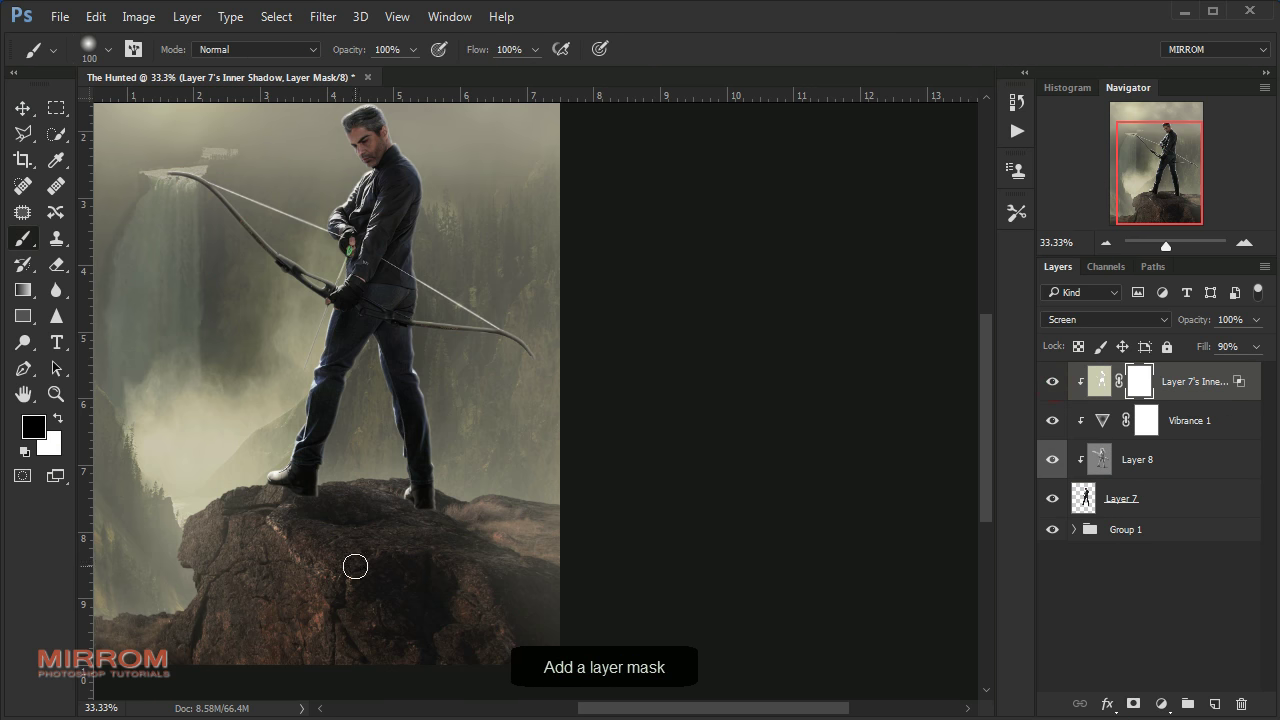
left_click(424, 517, "ctrl")
key("bracketright")
key("bracketright")
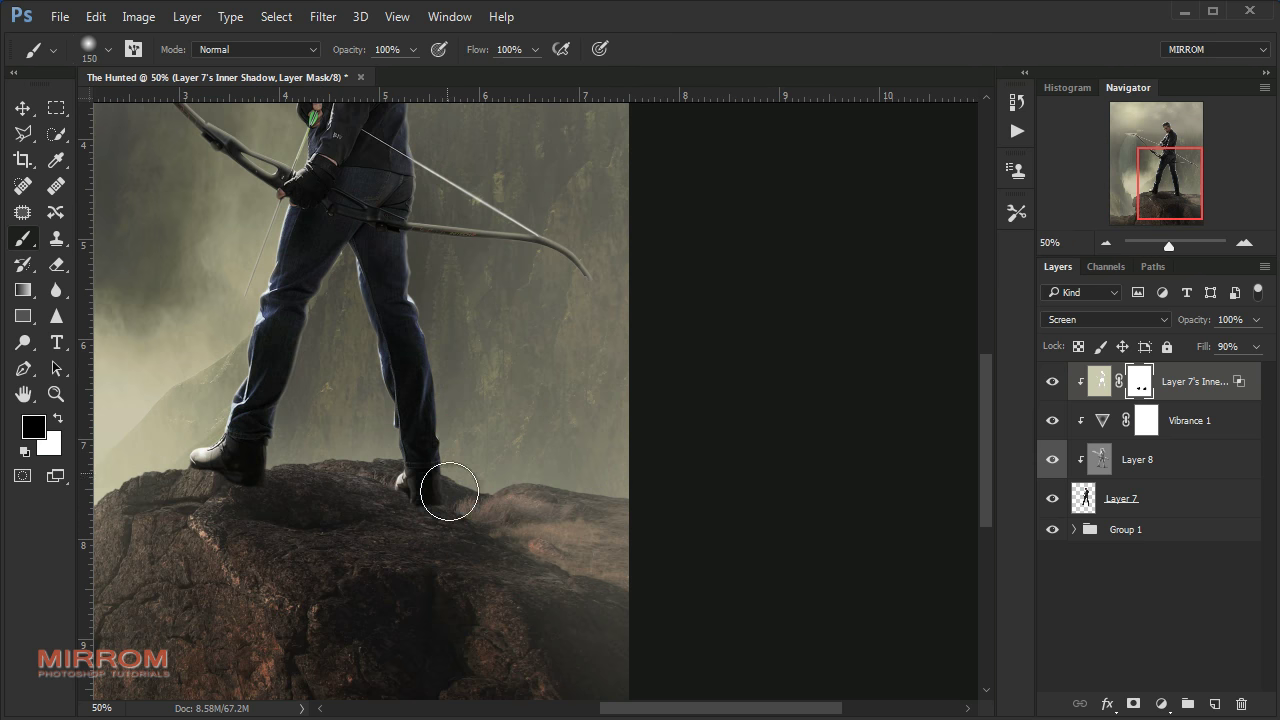
key("bracketleft")
key("bracketleft")
key("bracketleft")
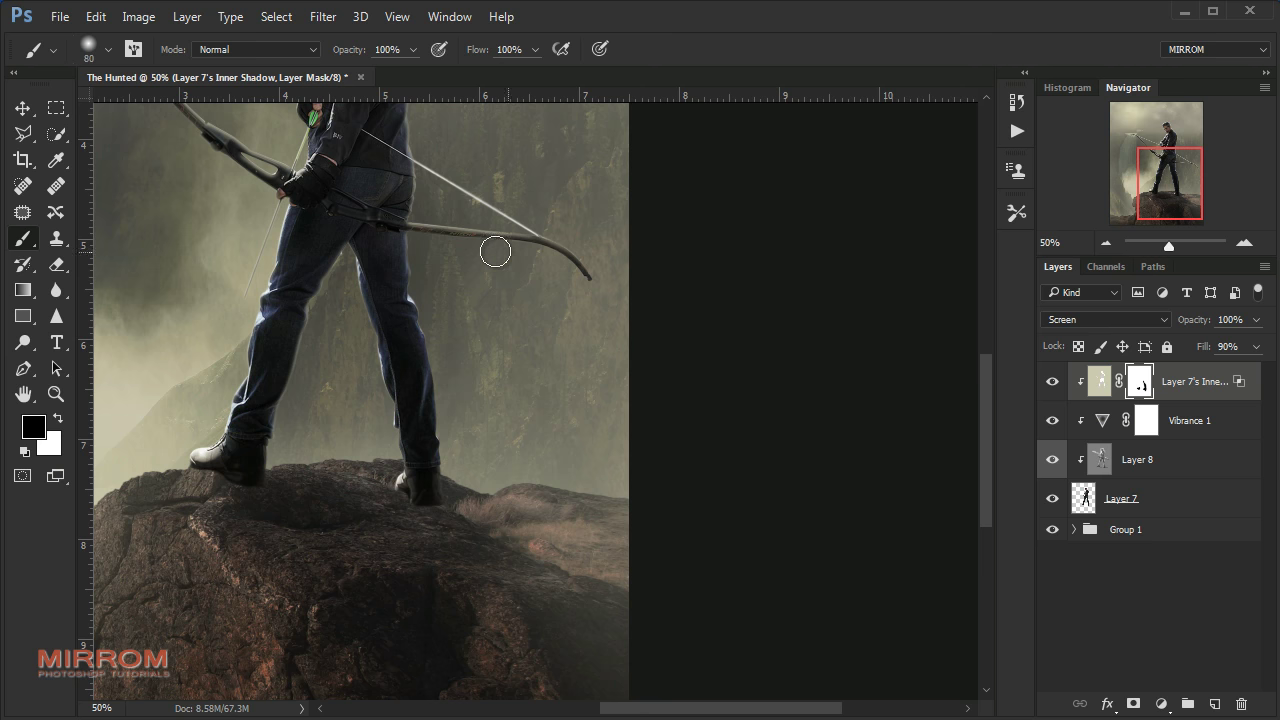
scroll(580, 289, "up", 2)
scroll(175, 270, "up", 2)
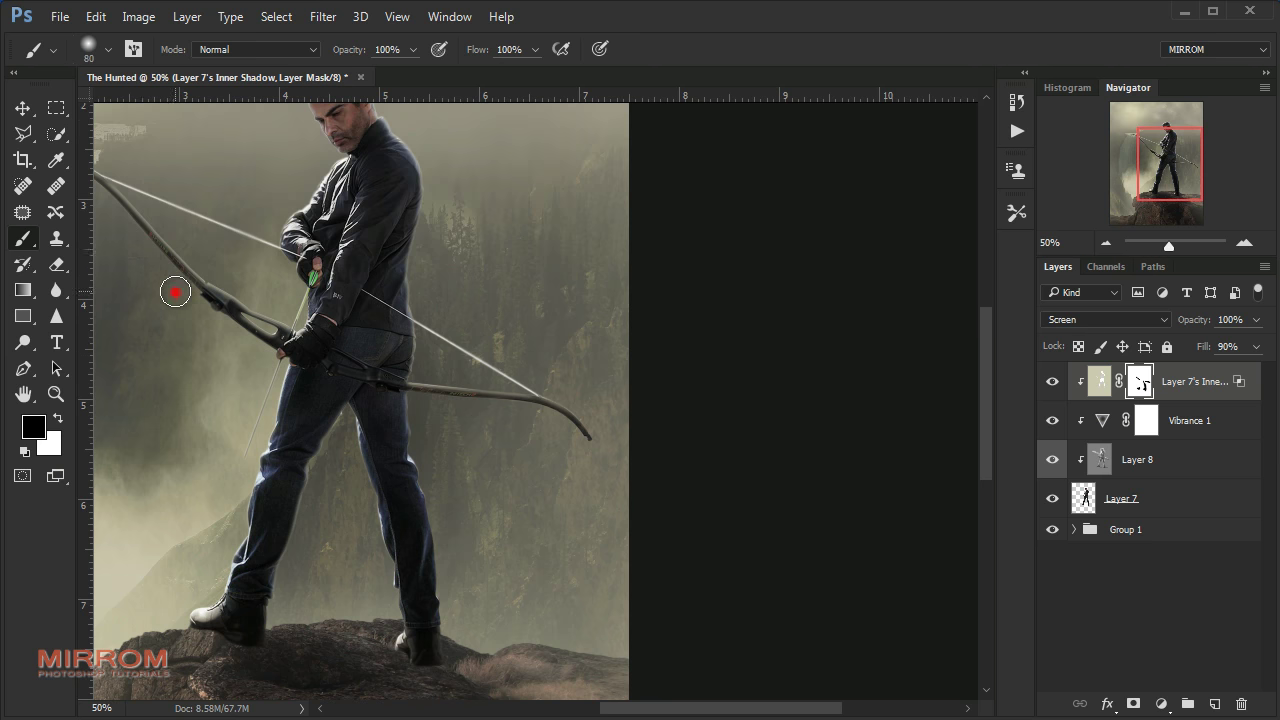
scroll(360, 540, "up", 1)
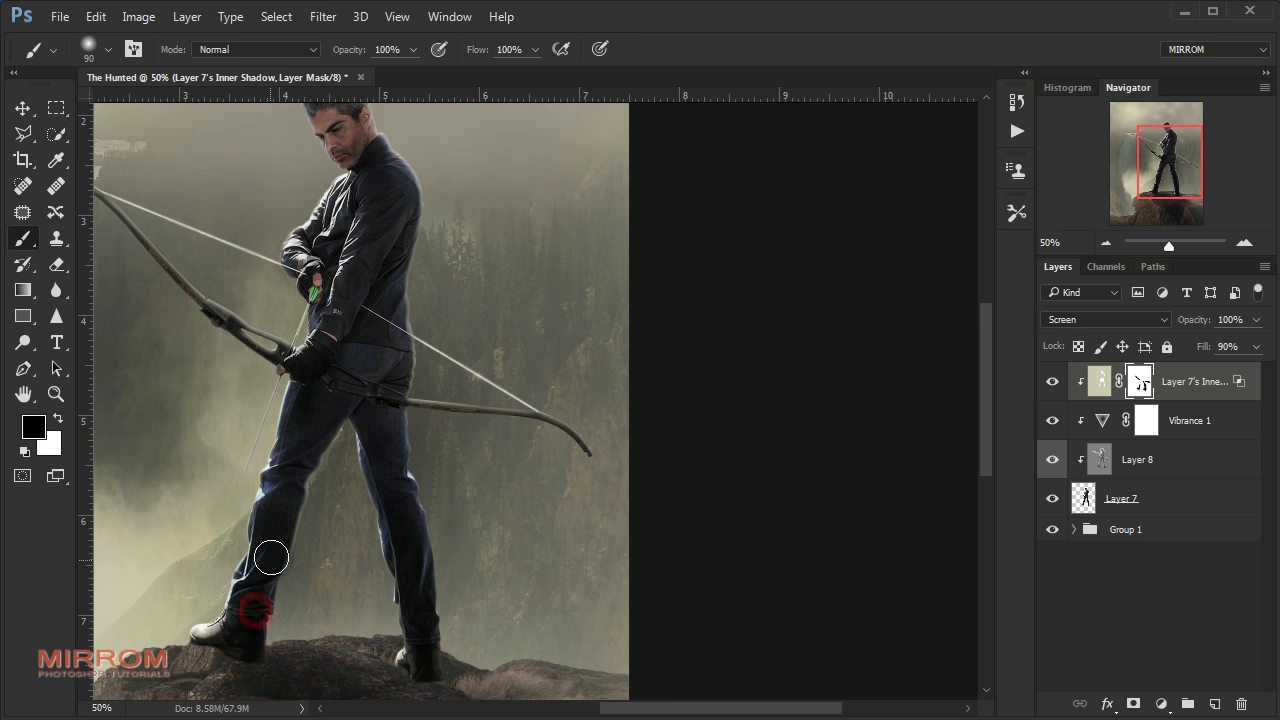
scroll(370, 520, "up", 2)
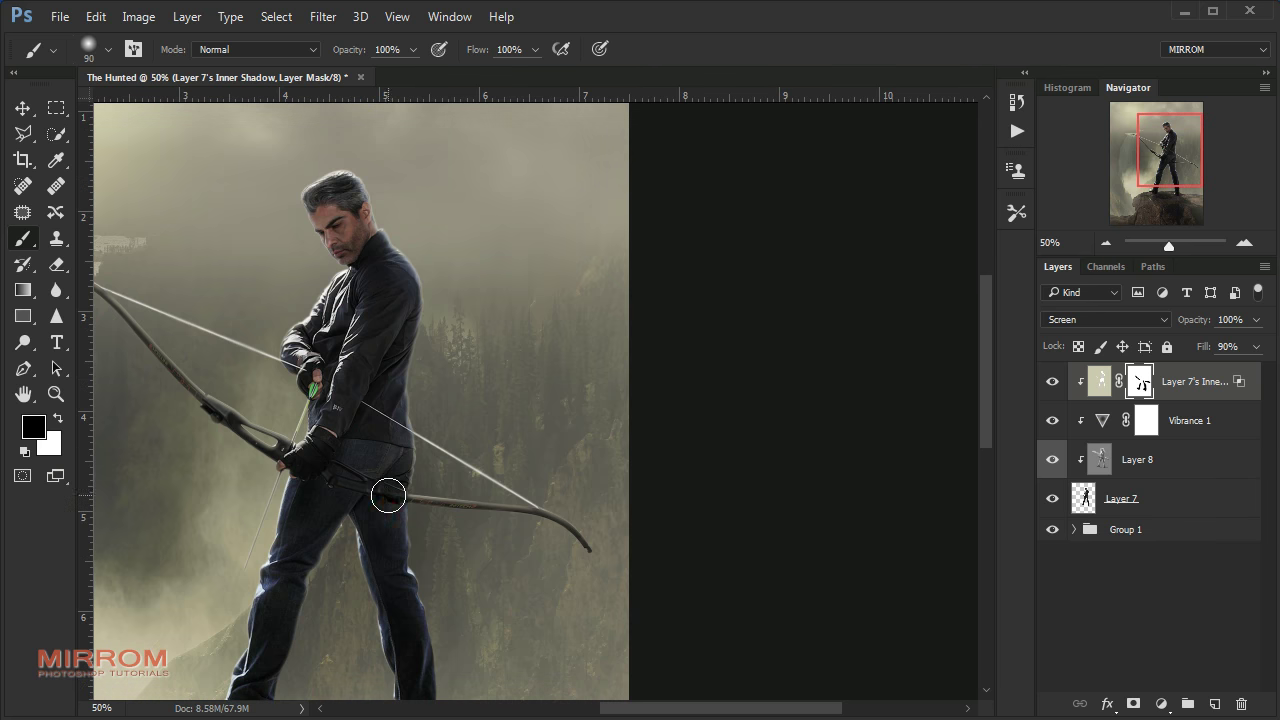
scroll(343, 394, "left", 3)
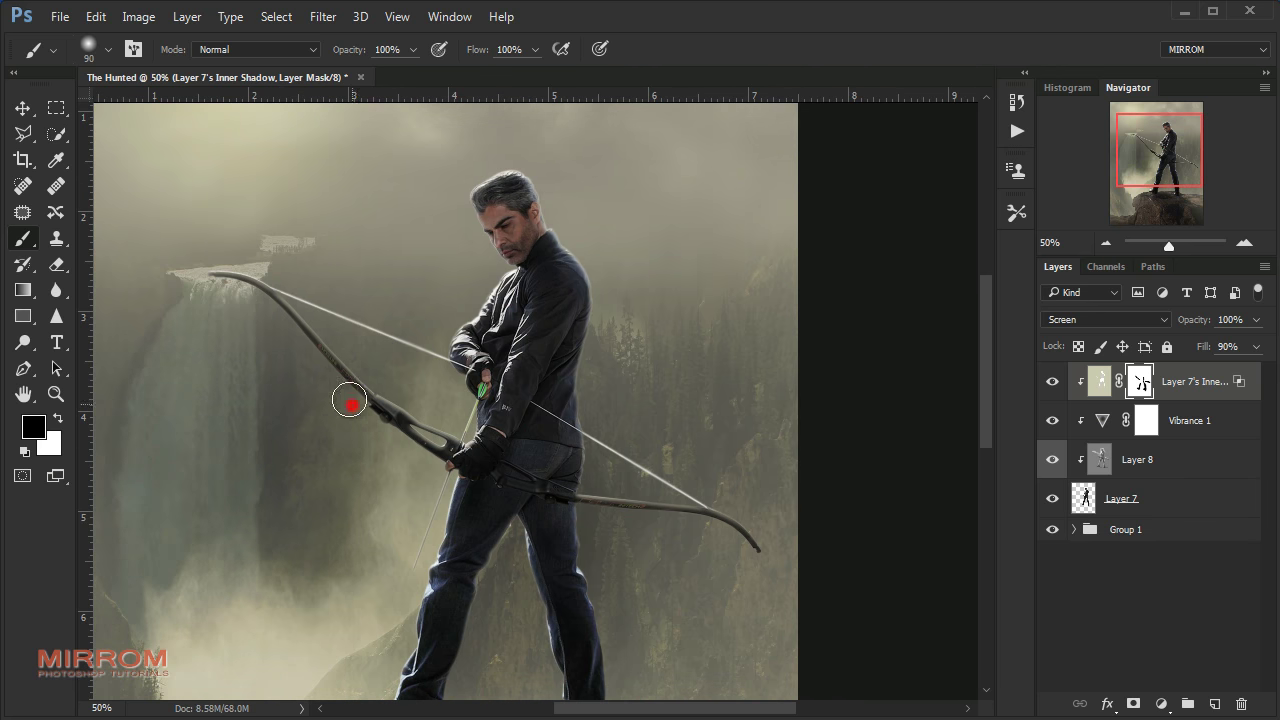
key("ctrl+minus")
key("v")
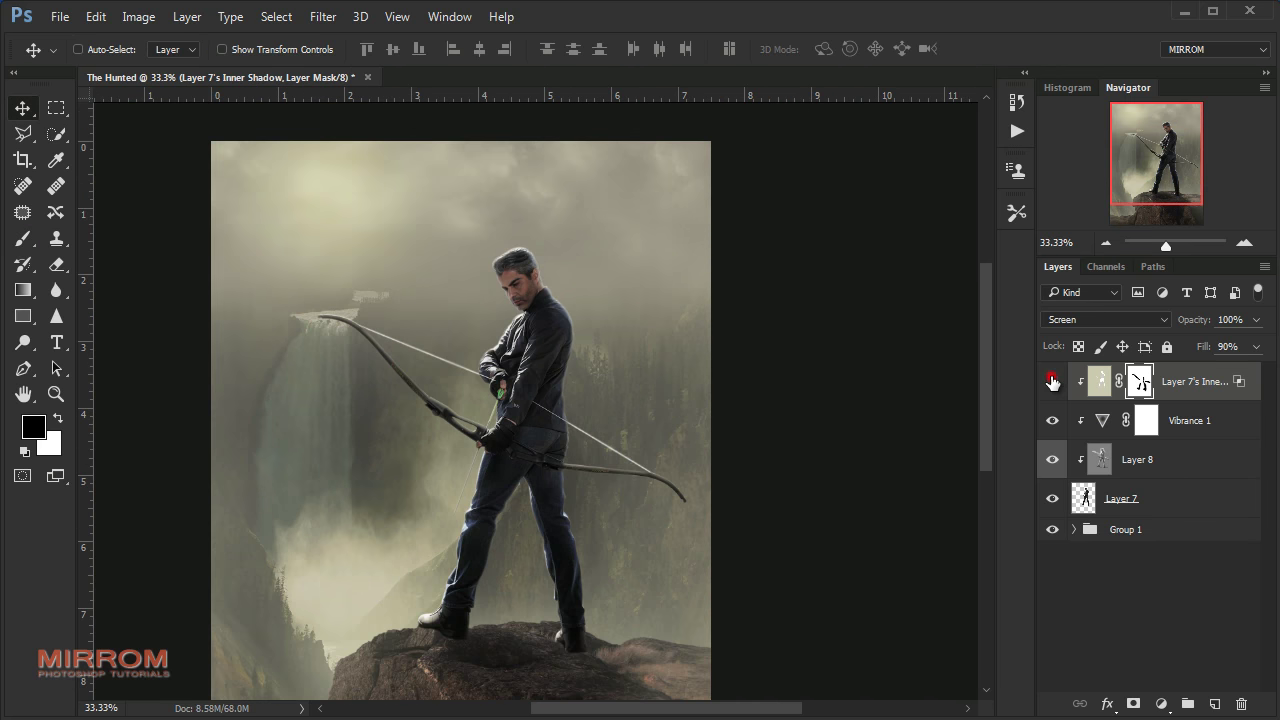
Merge the visible archer into Layer 9 and group his original layers into hidden Group 2
left_click(1052, 529)
key("shift+ctrl+alt+e")
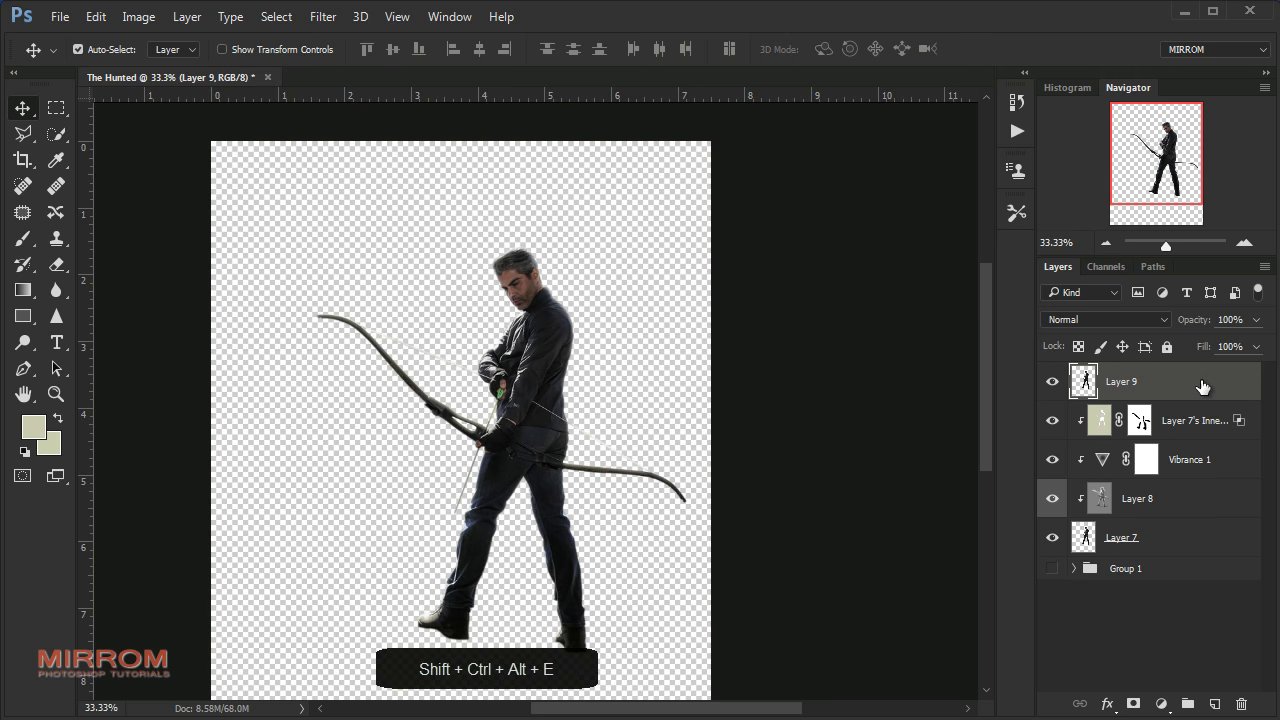
left_click(1052, 568)
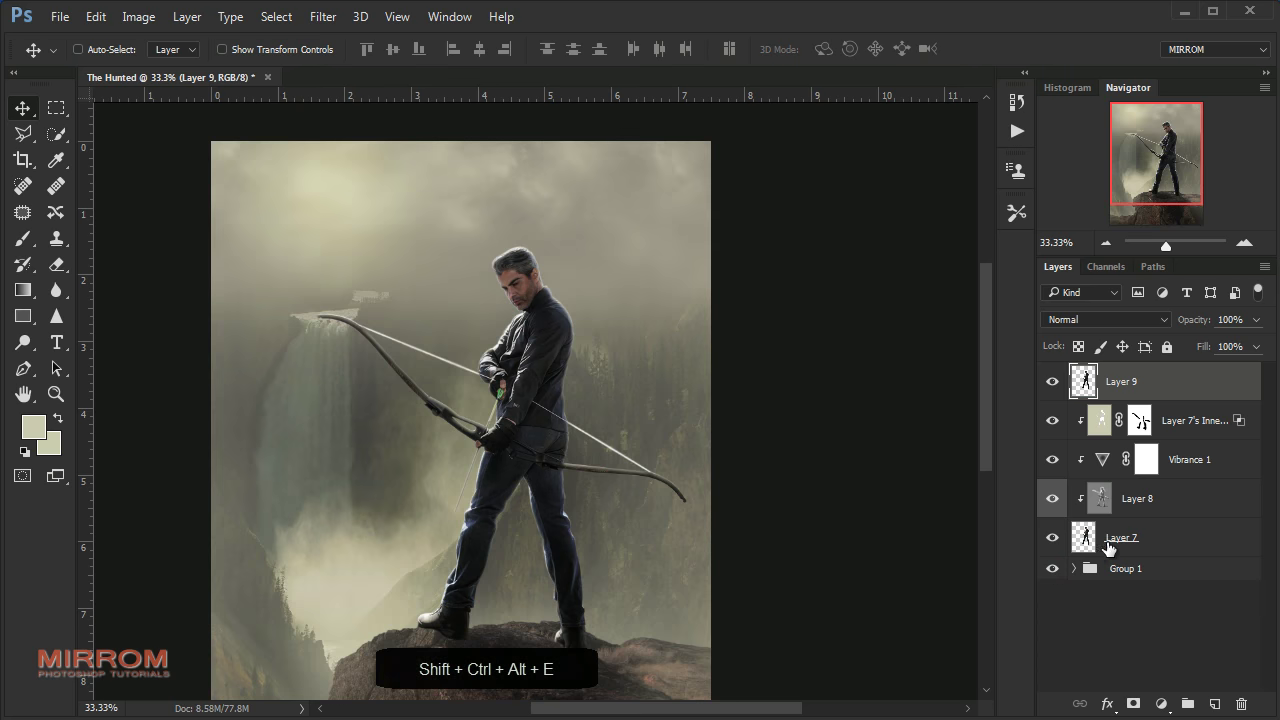
left_click(1117, 535)
left_click(1183, 428, "shift")
key("ctrl+g")
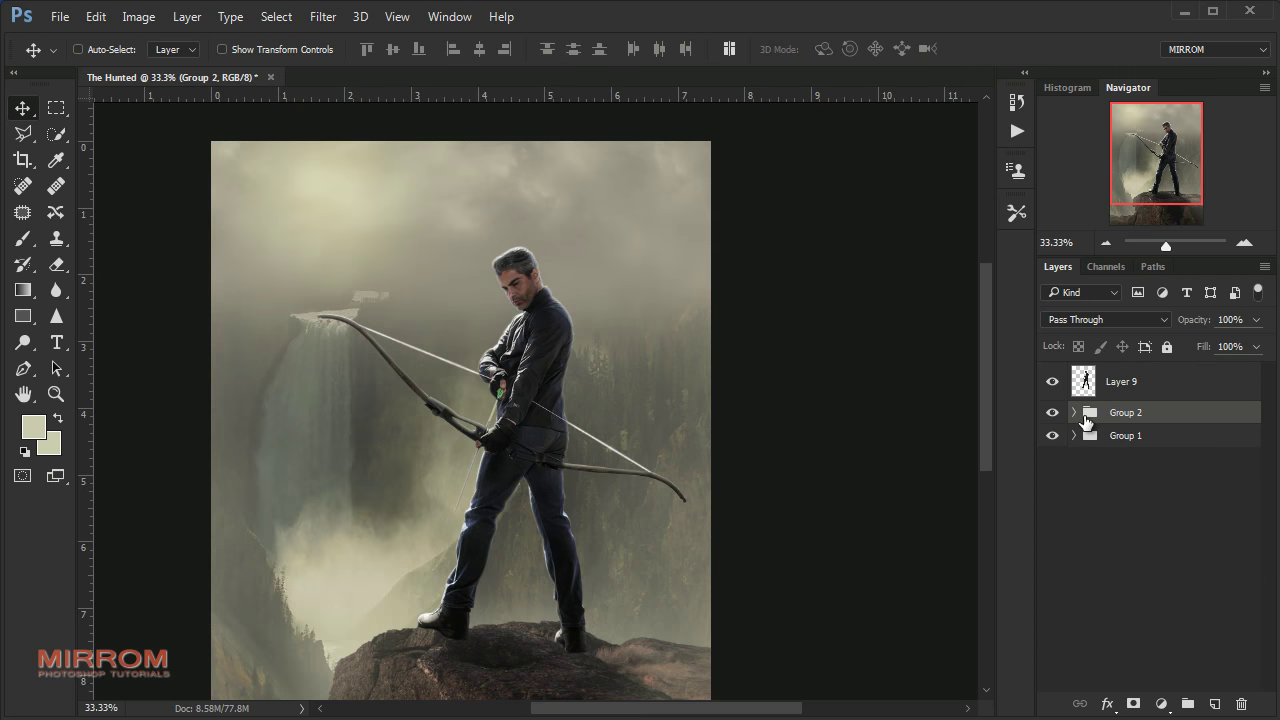
left_click(1050, 413)
left_click(1130, 385)
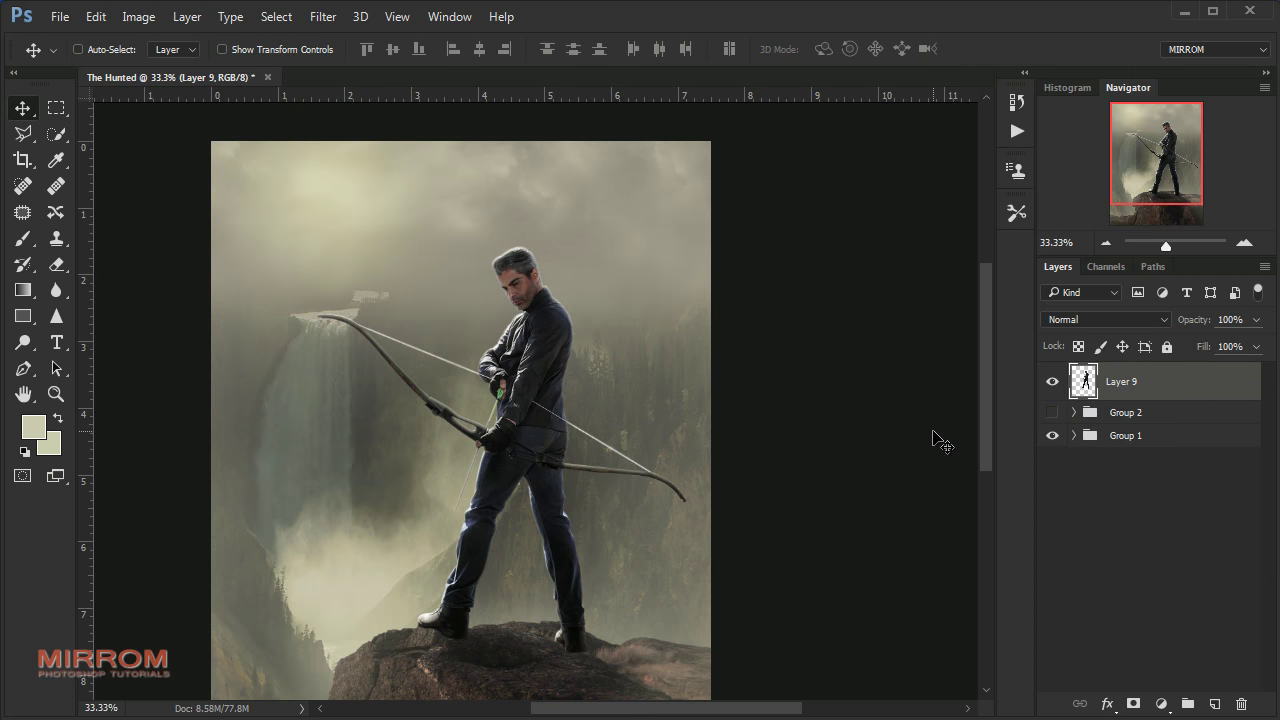
key("ctrl+0")
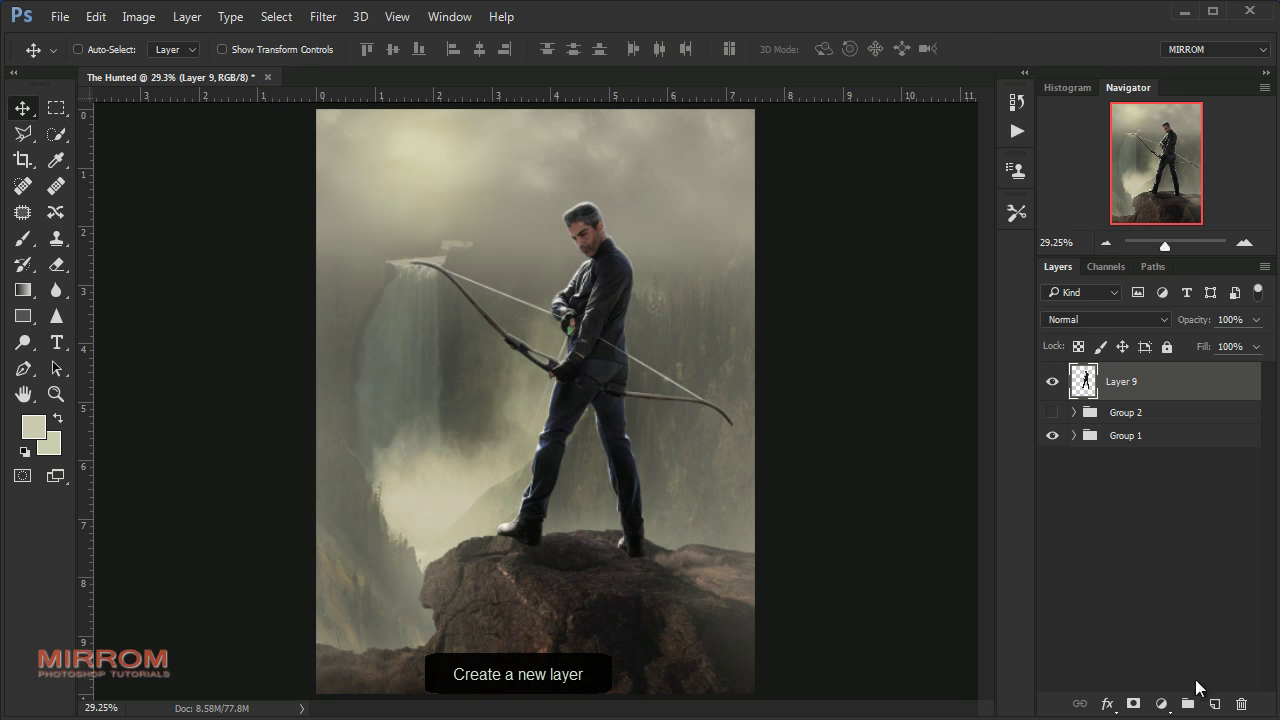
Add empty Layer 10, set the foreground to 000000 black, and load the archer's outline
left_click(1214, 704)
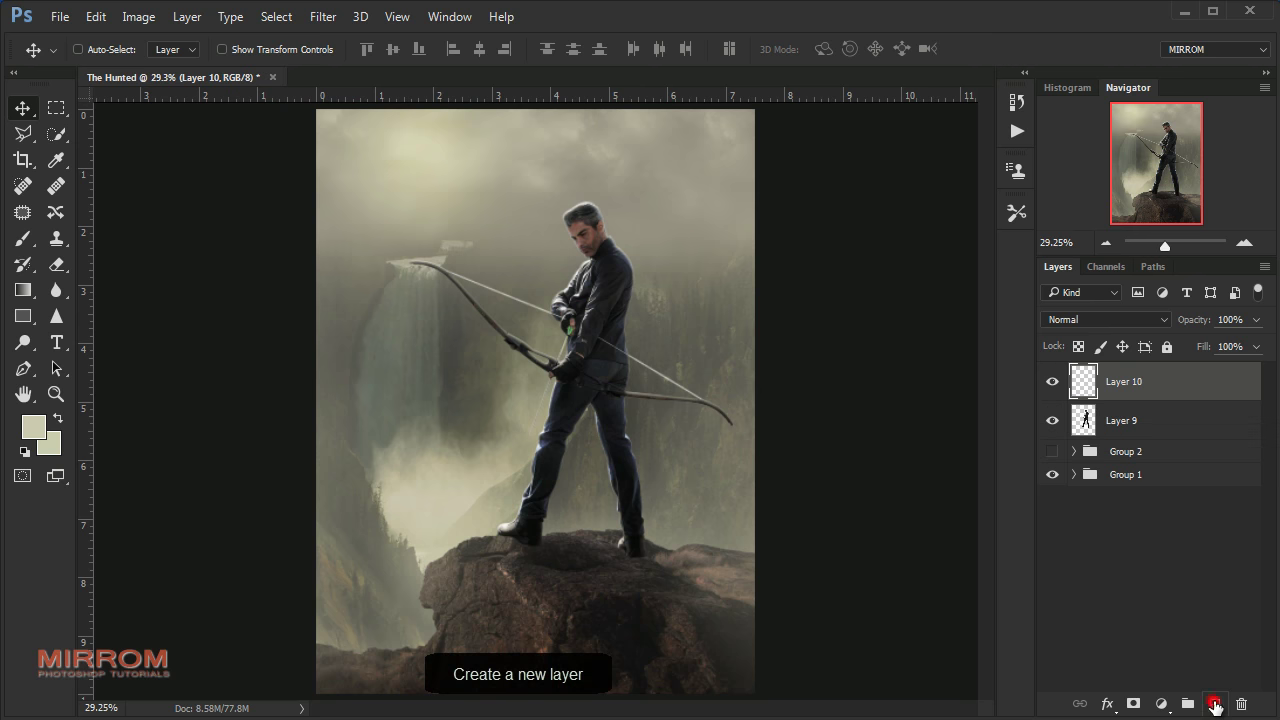
left_click(47, 424)
double_click(782, 465)
type("000000")
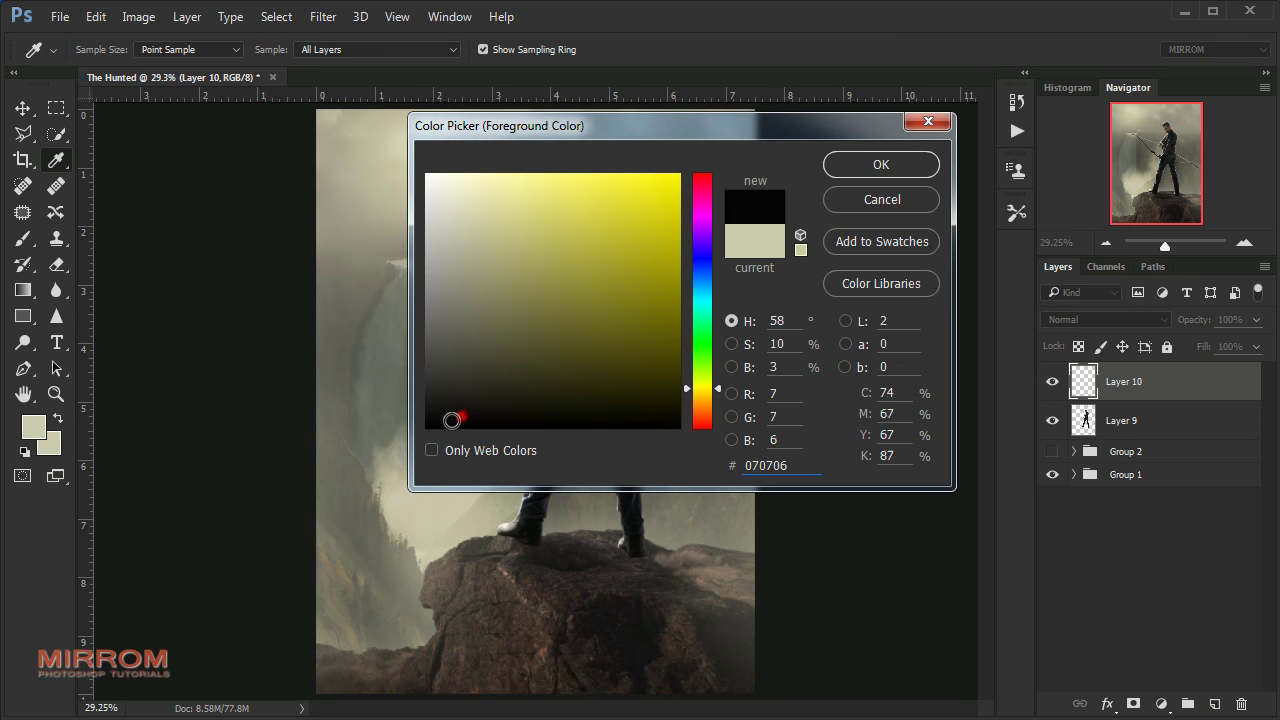
left_click(857, 168)
key("v")
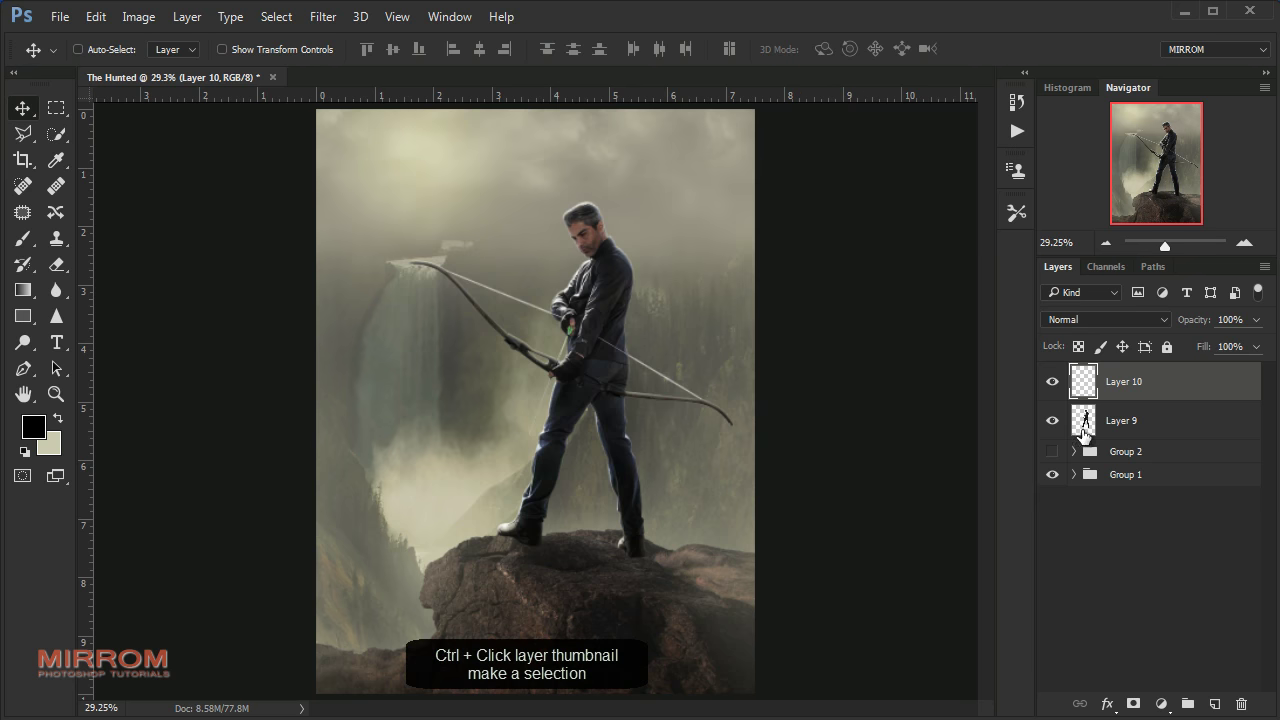
left_click(1082, 424, "ctrl")
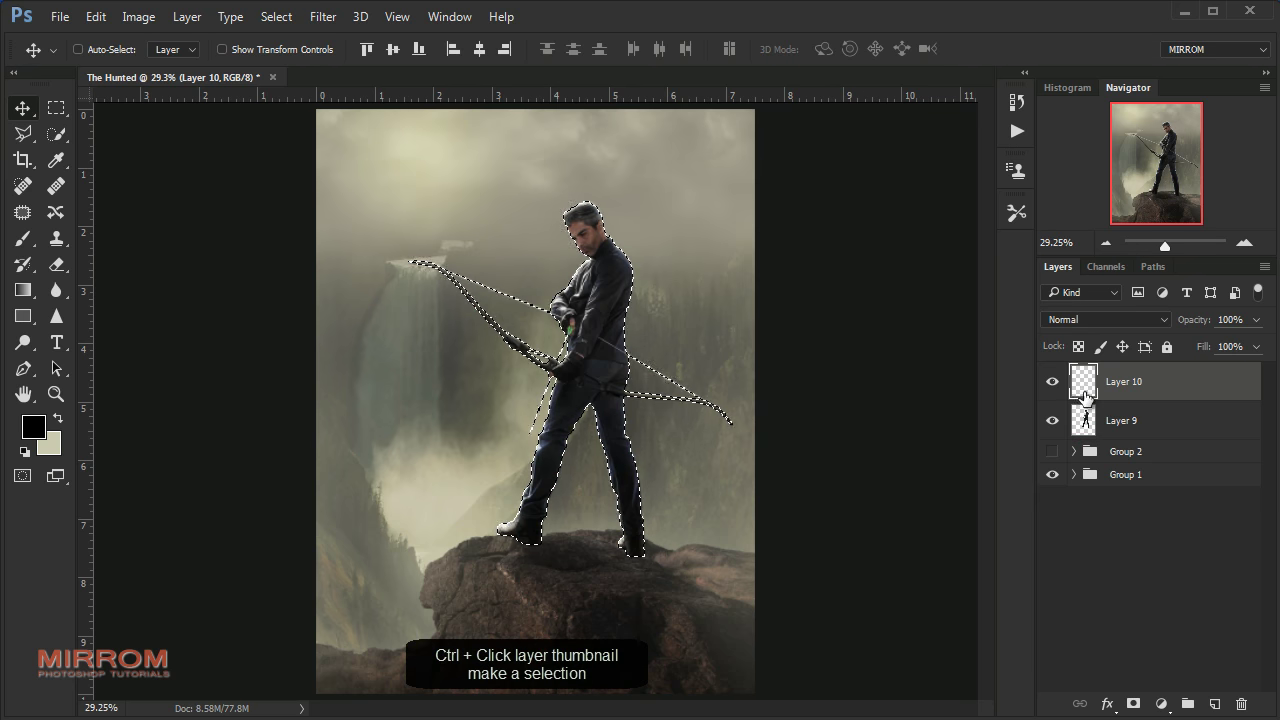
Fill the archer's outline with black on Layer 10 and move it below Layer 9
left_click(15, 323)
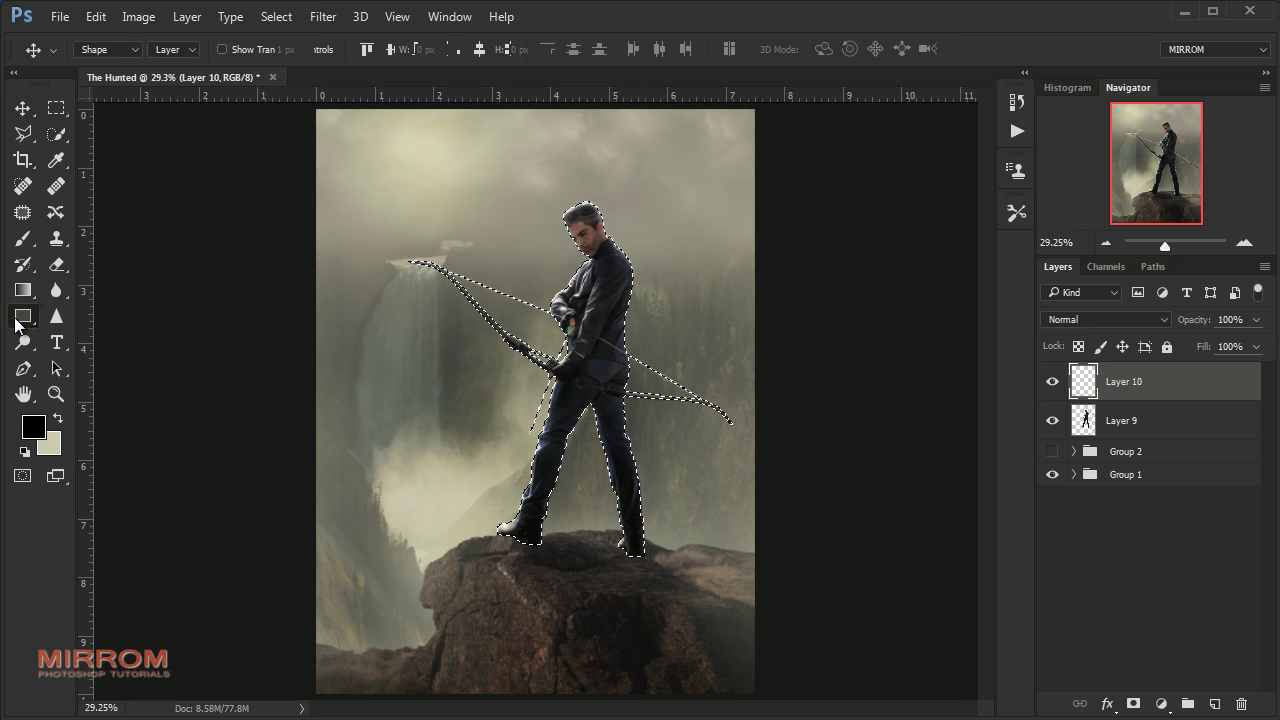
left_click(27, 298)
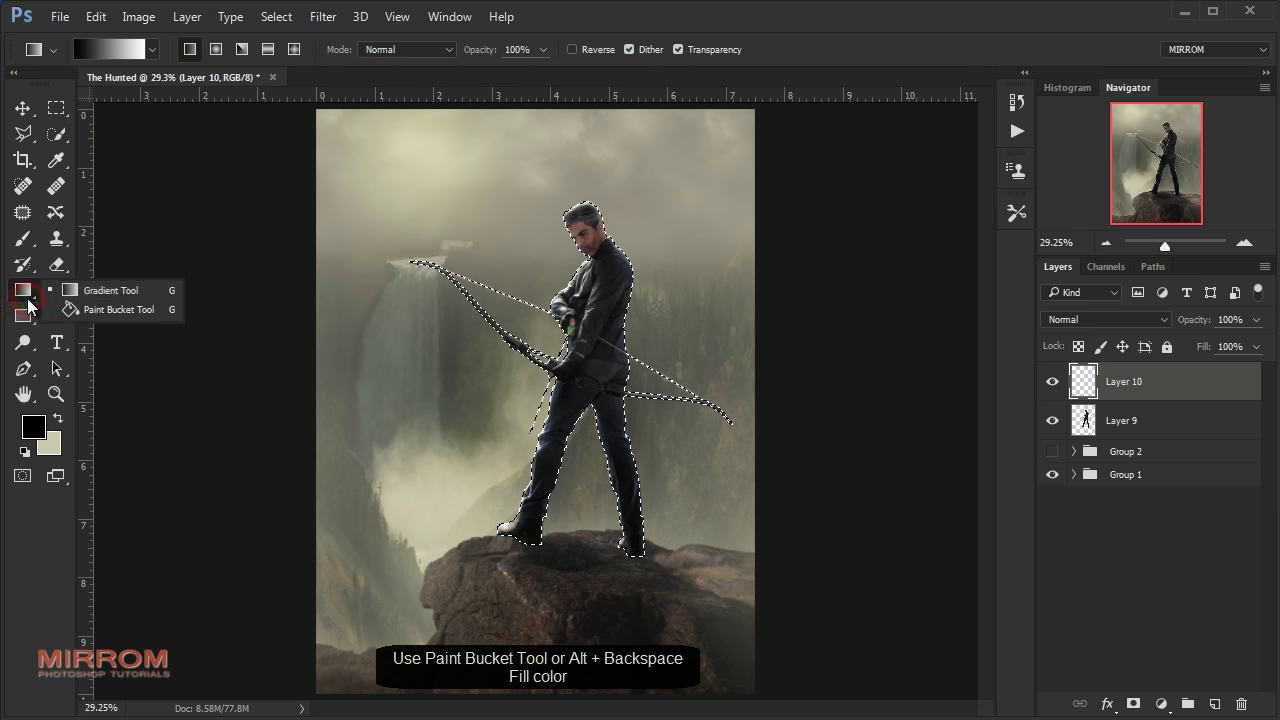
left_click(109, 306)
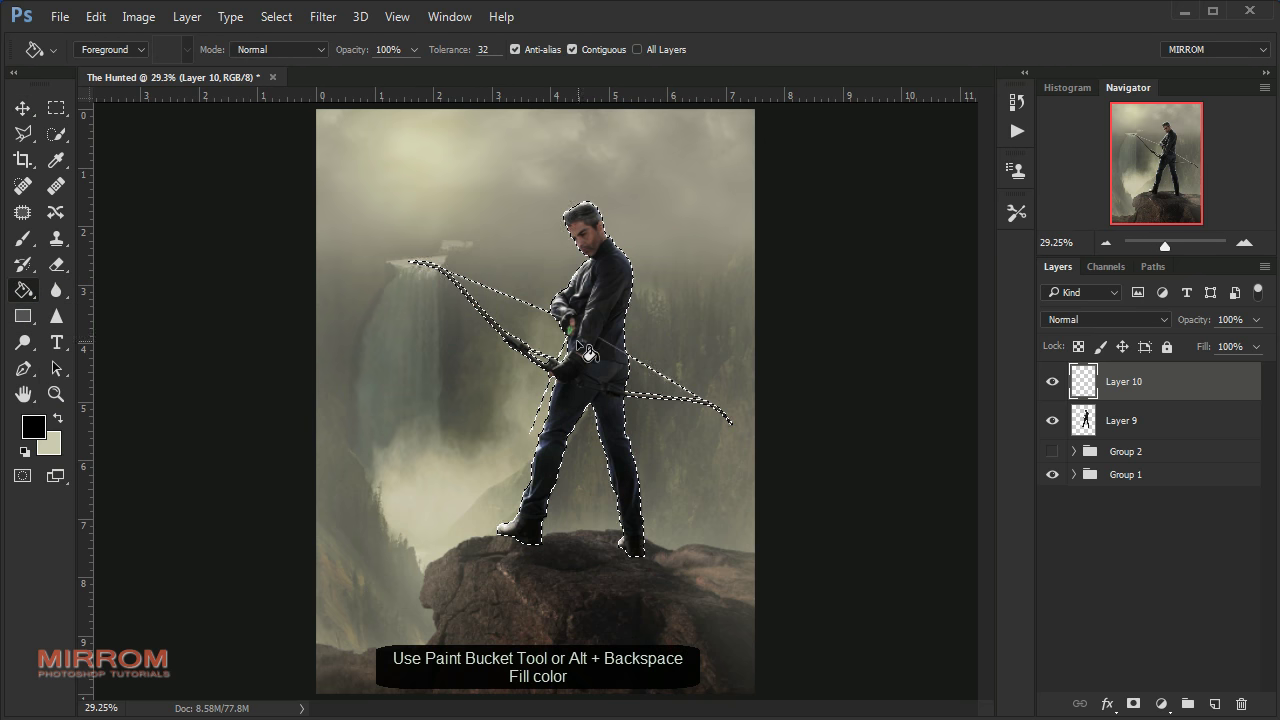
left_click(602, 410)
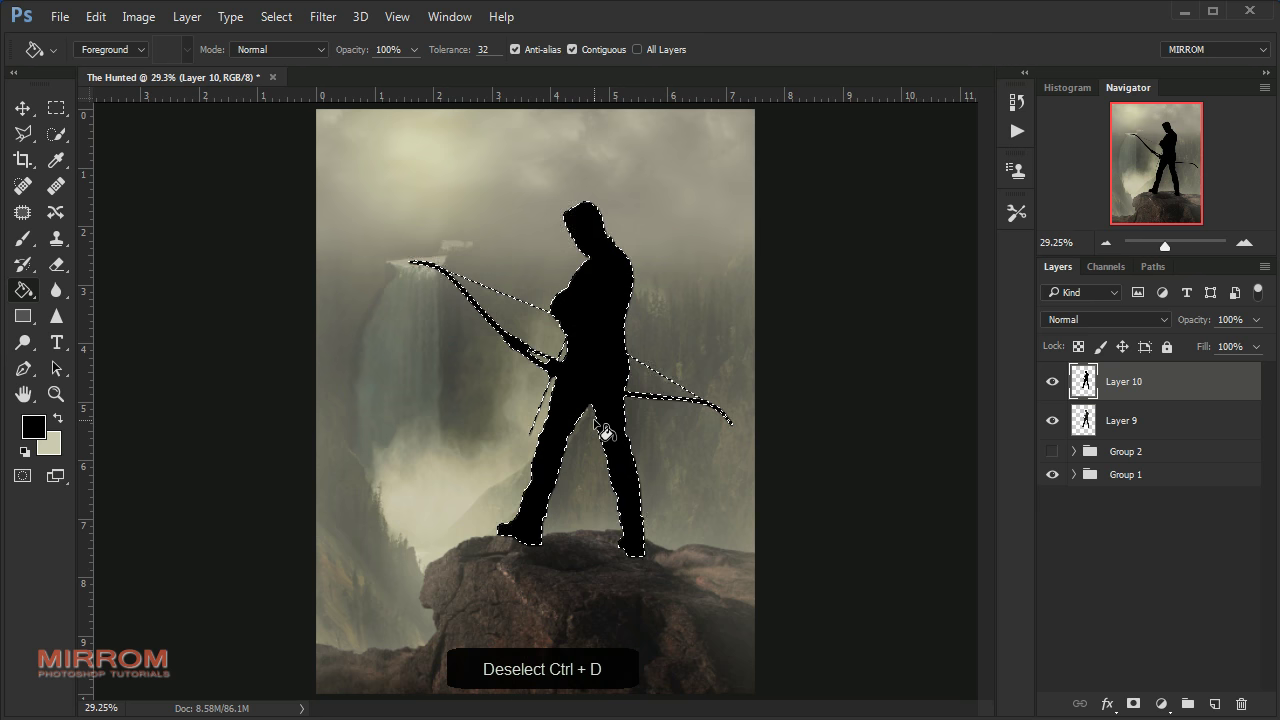
key("ctrl+d")
key("v")
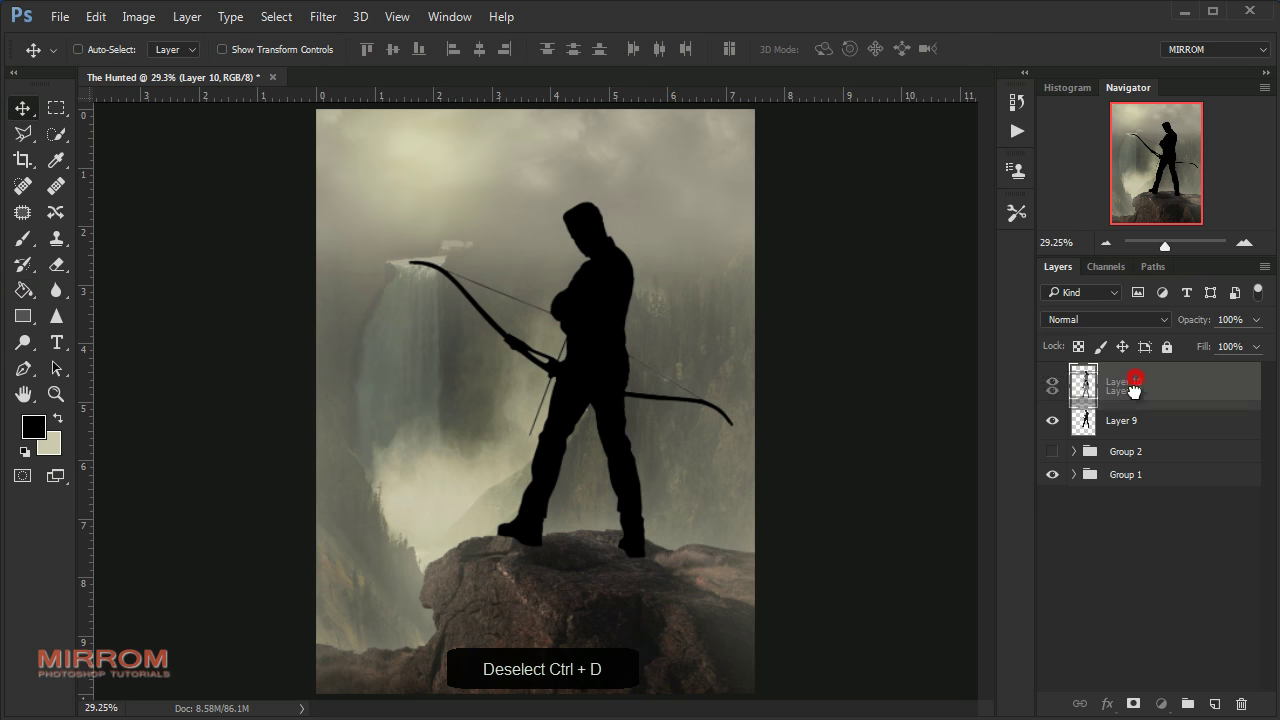
left_click_drag(1080, 402, 1140, 426)
Squash, flip and skew the black silhouette into a flat shadow across the rock
key("ctrl+t")
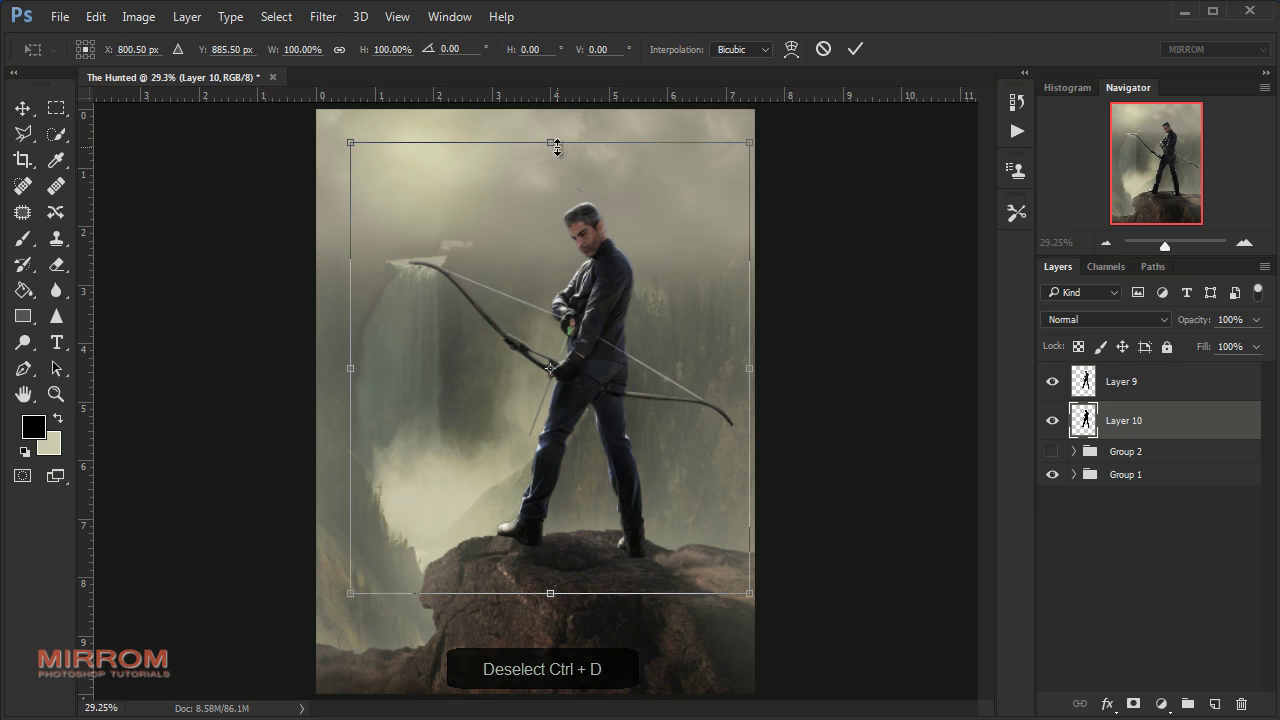
mouse_move(550, 143)
left_mouse_down()
mouse_move(558, 377)
mouse_move(601, 609)
left_mouse_up()
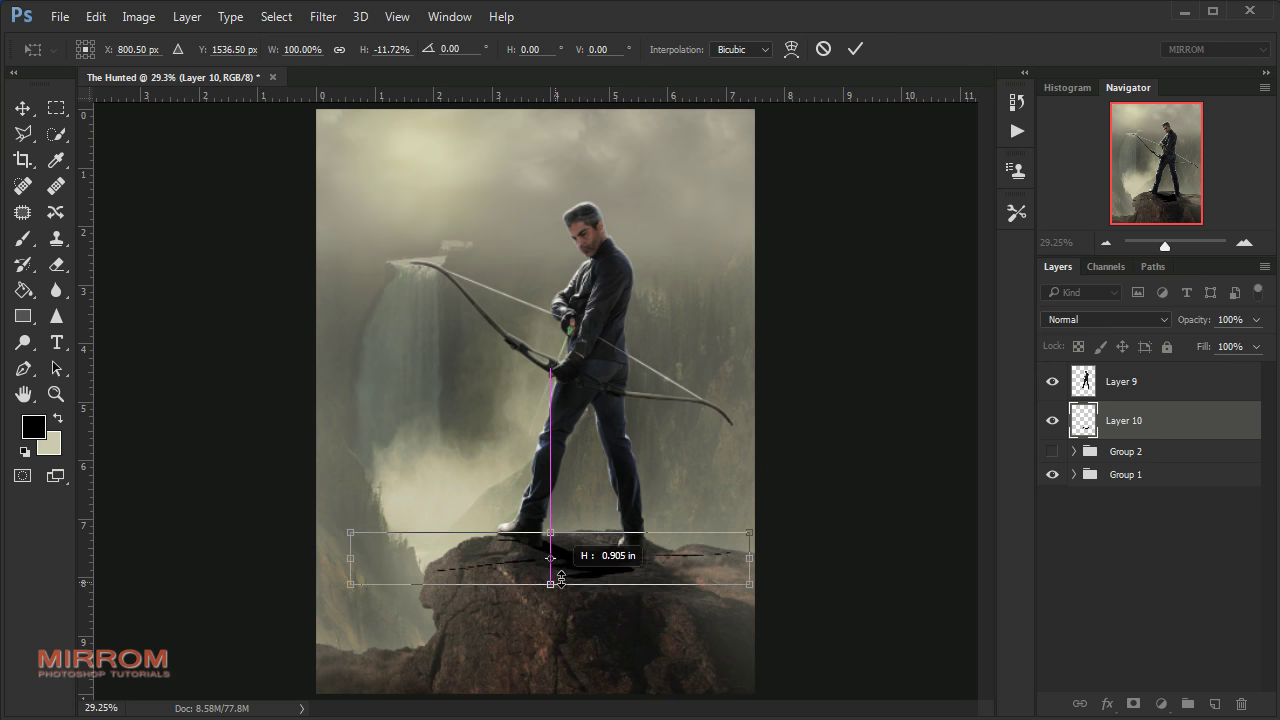
left_click_drag(553, 588, 606, 597)
right_click(624, 534)
left_click(663, 316)
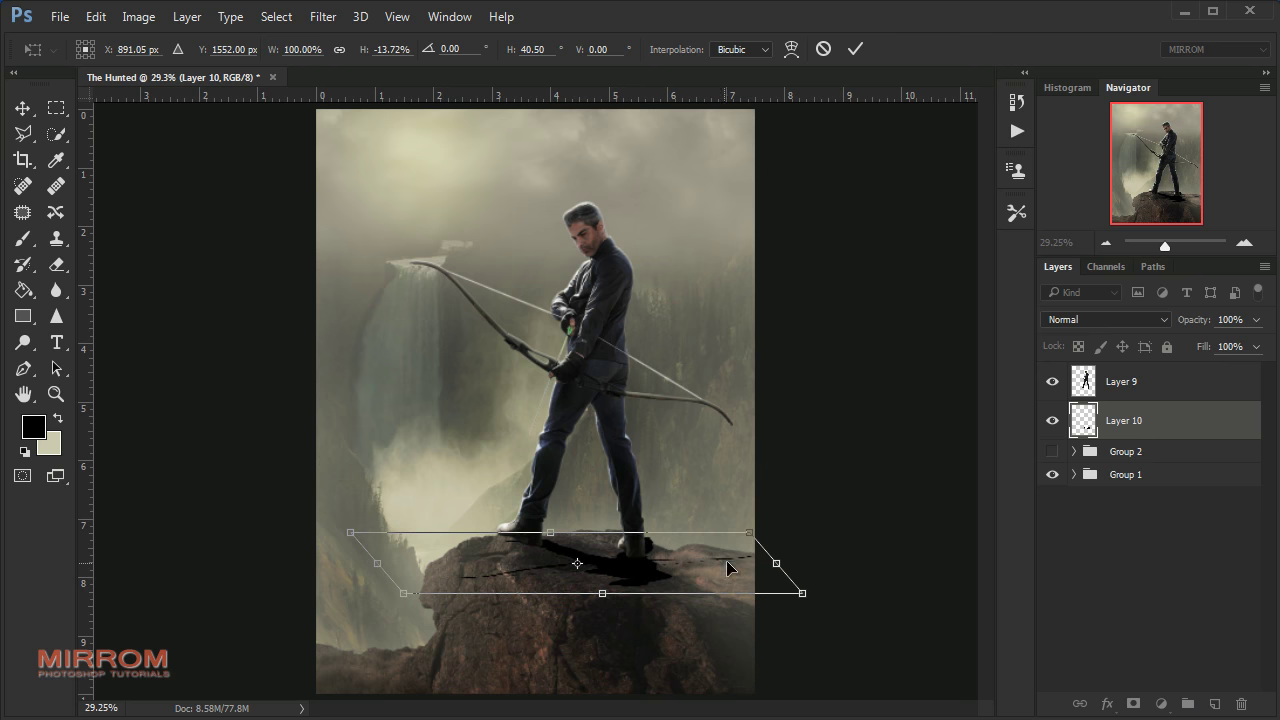
key("Return")
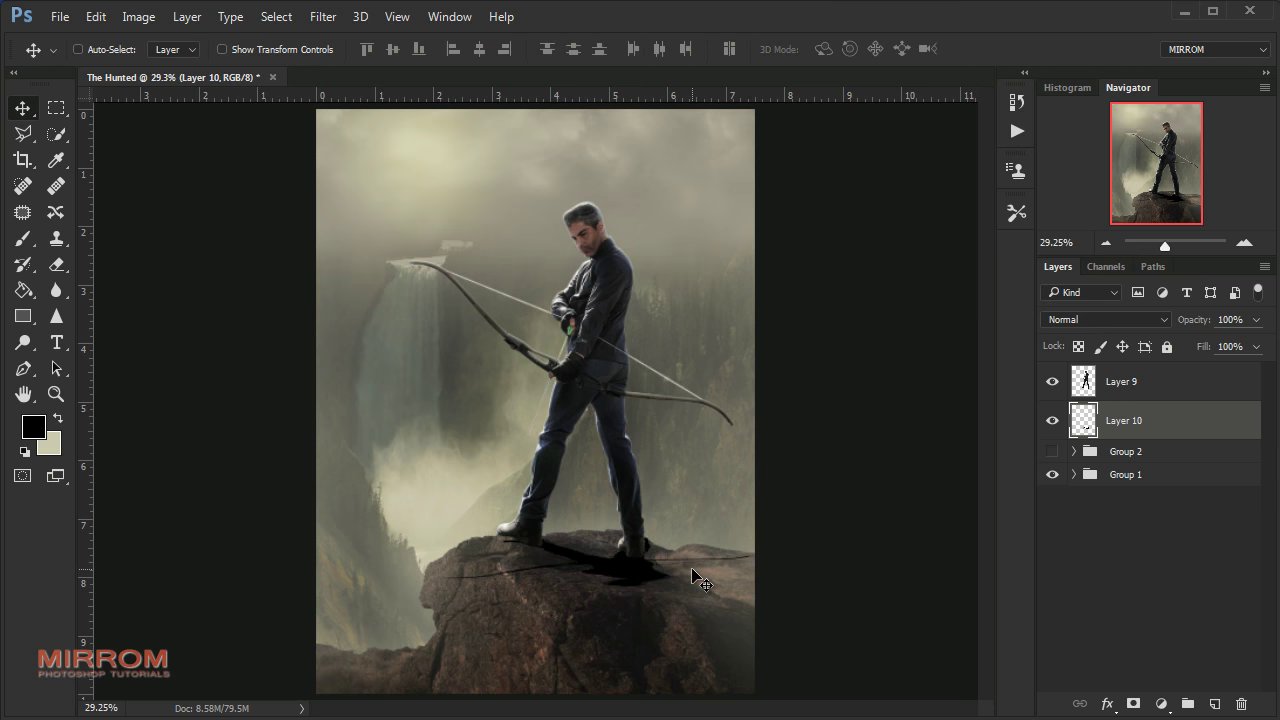
Nudge the shadow down-left, rotate it slightly, and widen its base with Perspective
key("Down")
key("Down")
key("Left")
key("Down")
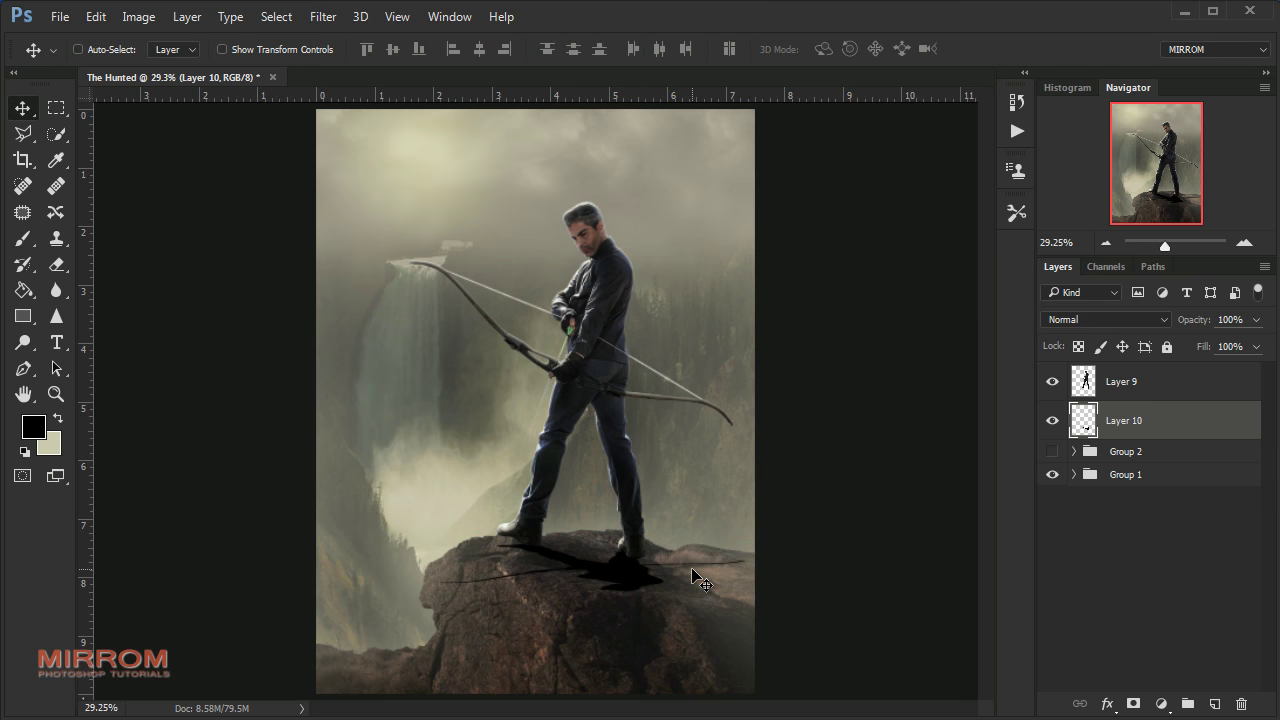
key("ctrl+t")
left_click_drag(788, 578, 793, 585)
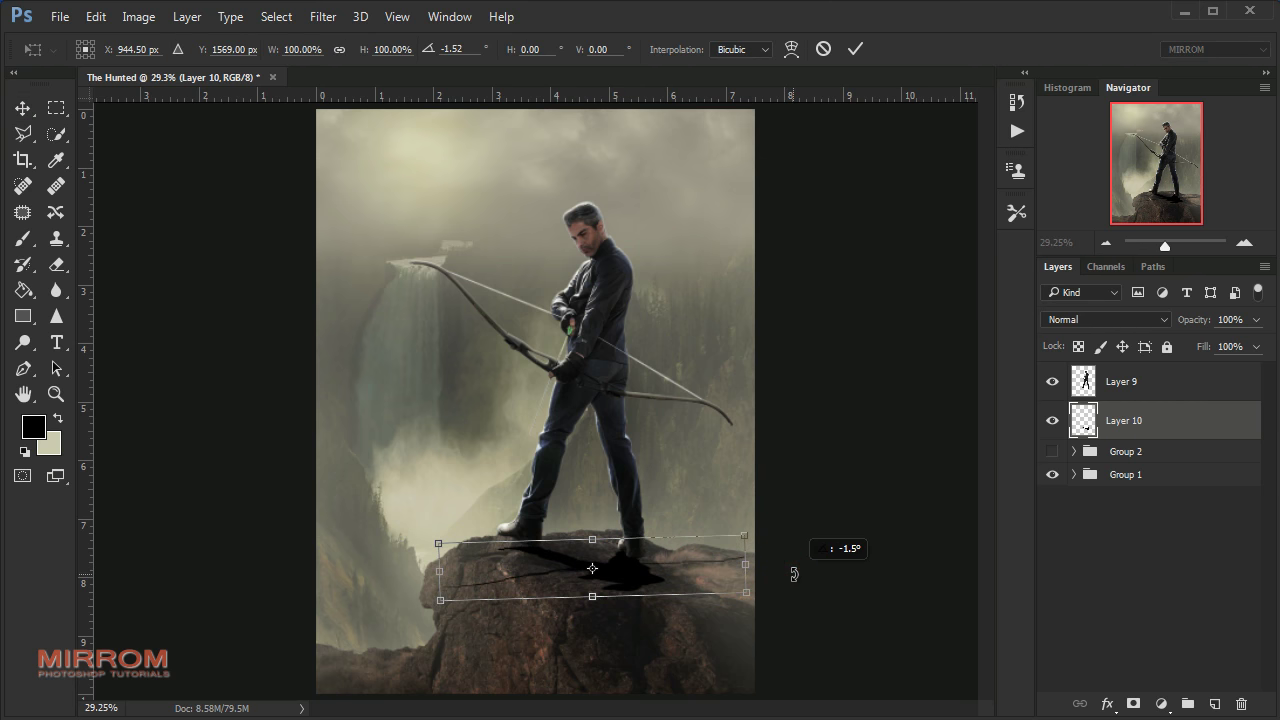
right_click(730, 600)
left_click(790, 375)
left_click_drag(742, 601, 778, 598)
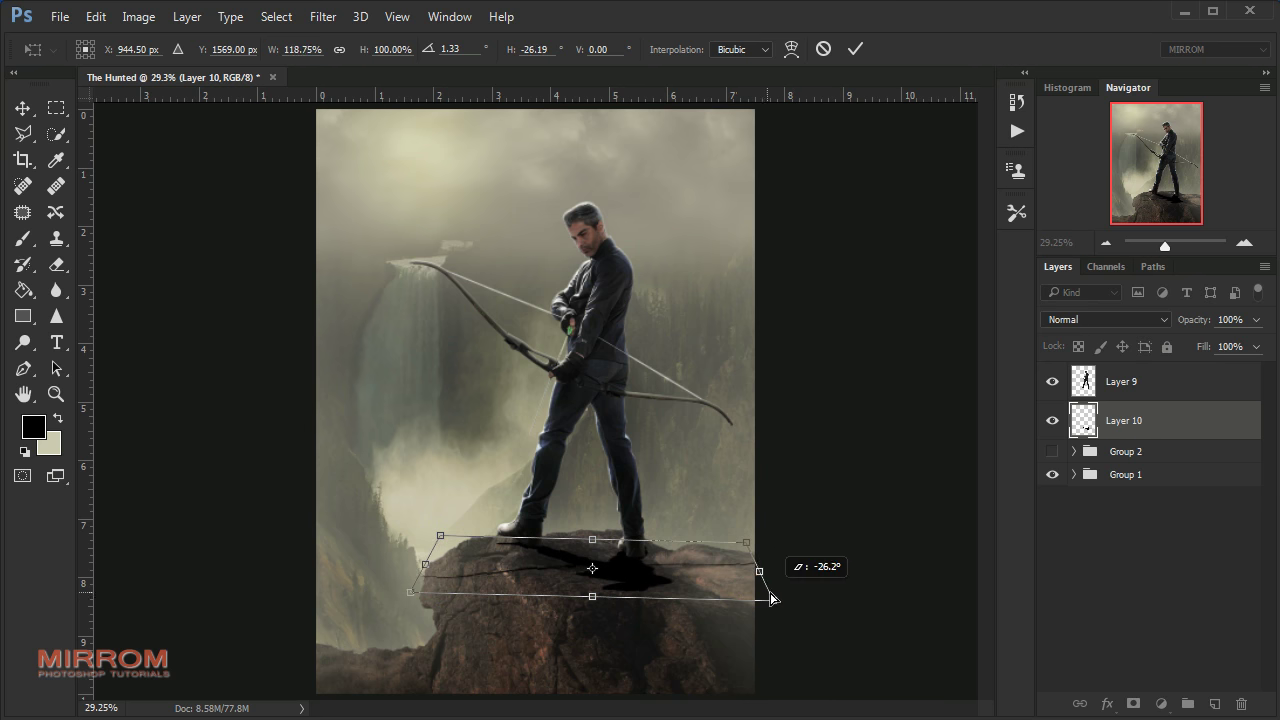
key("Return")
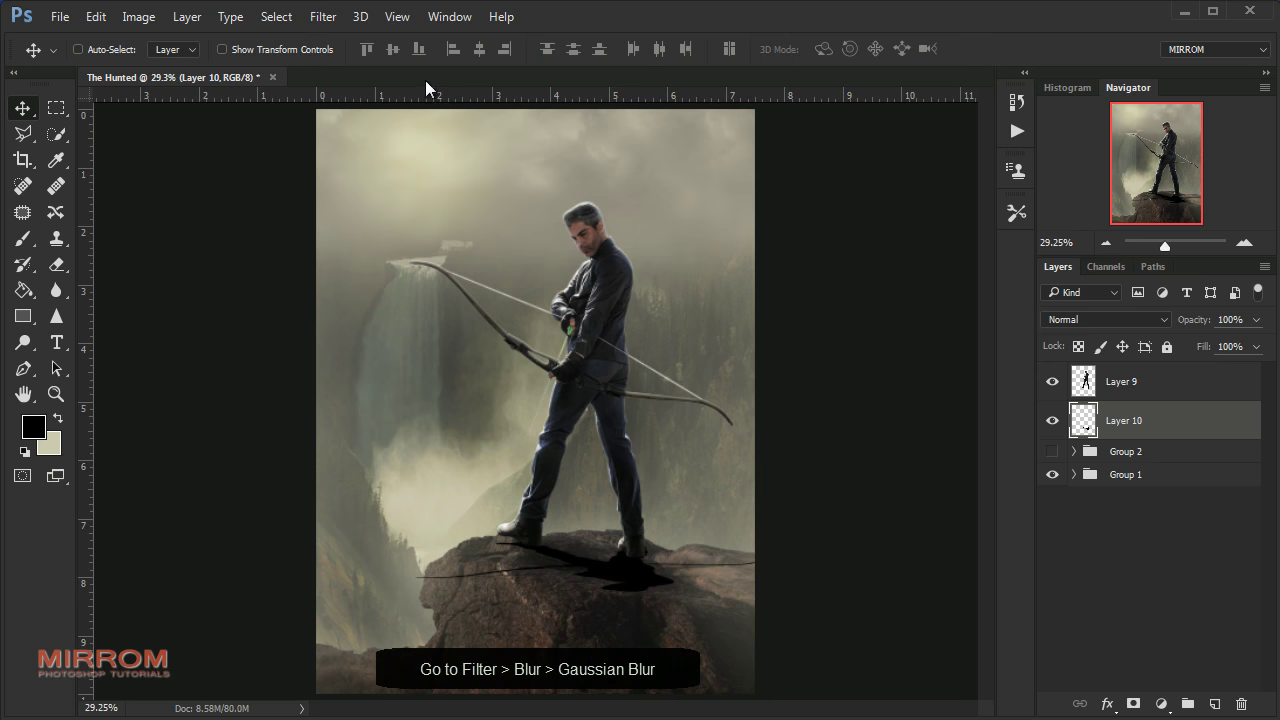
Blur the Layer 10 shadow with about 12.5 px Gaussian Blur and drop it to 62% opacity
left_click(323, 17)
mouse_move(352, 256)
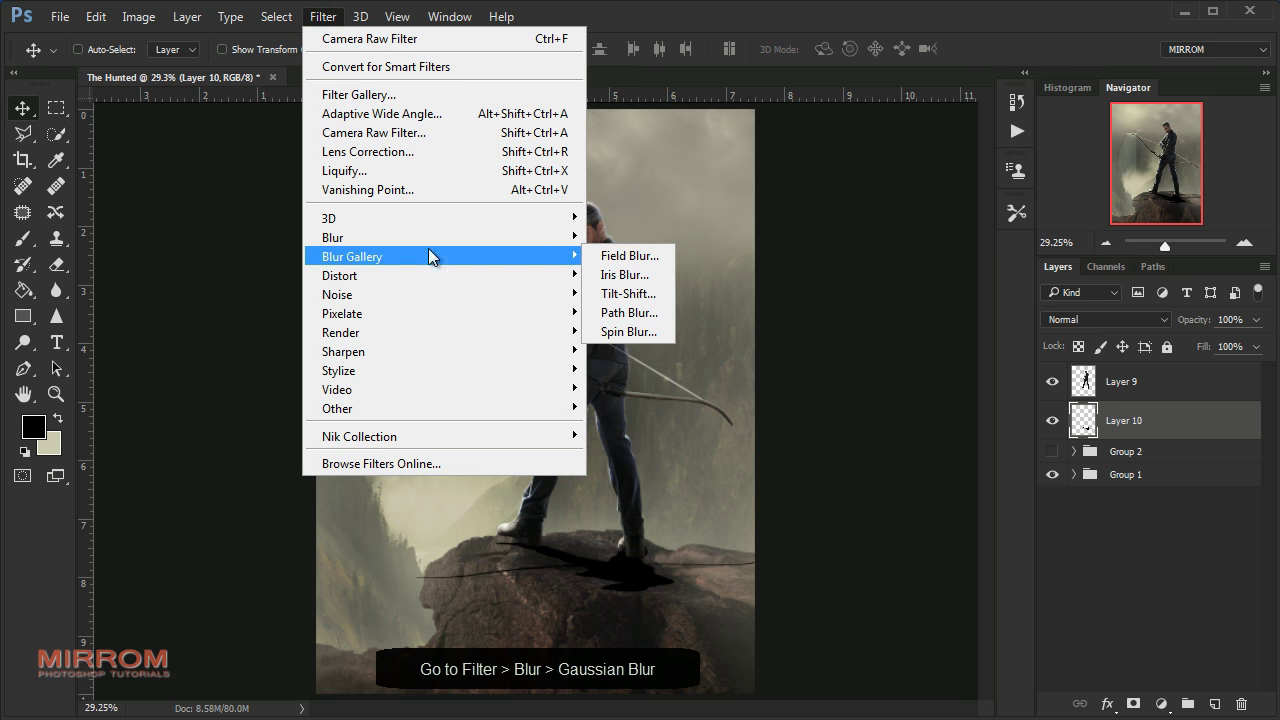
left_click(643, 314)
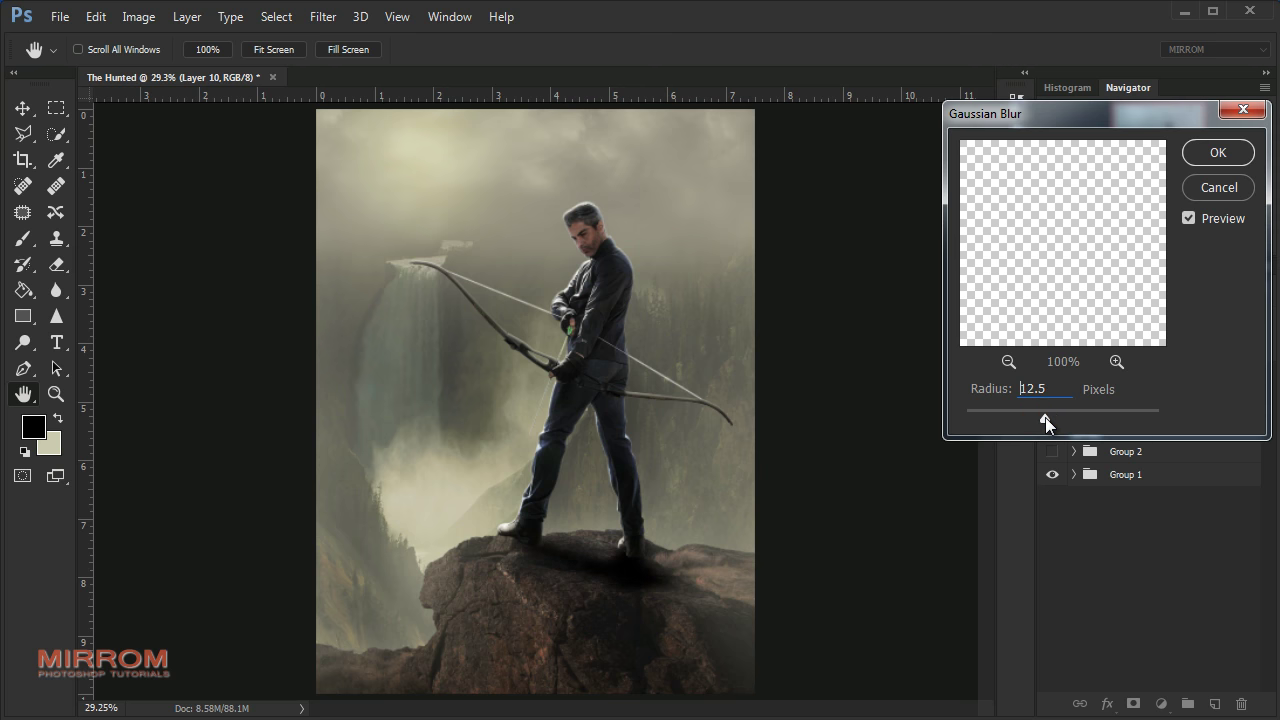
left_click(1218, 152)
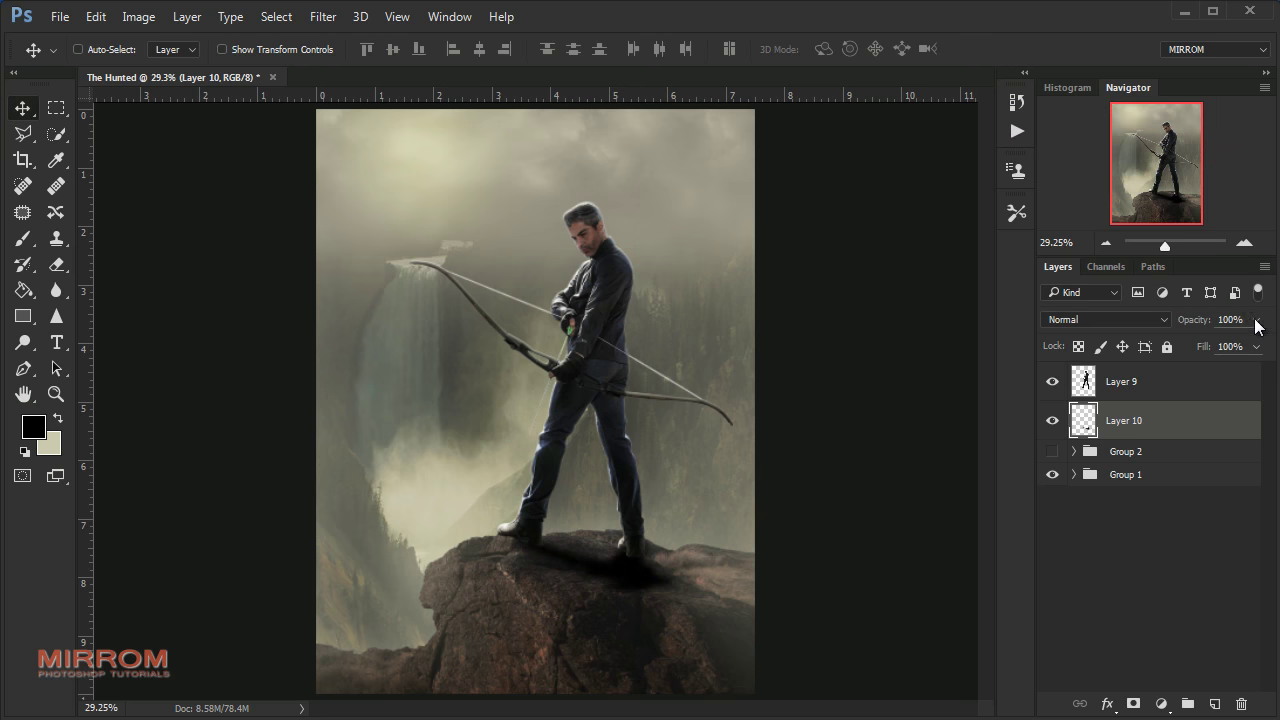
left_click(1256, 319)
left_click_drag(1241, 344, 1225, 344)
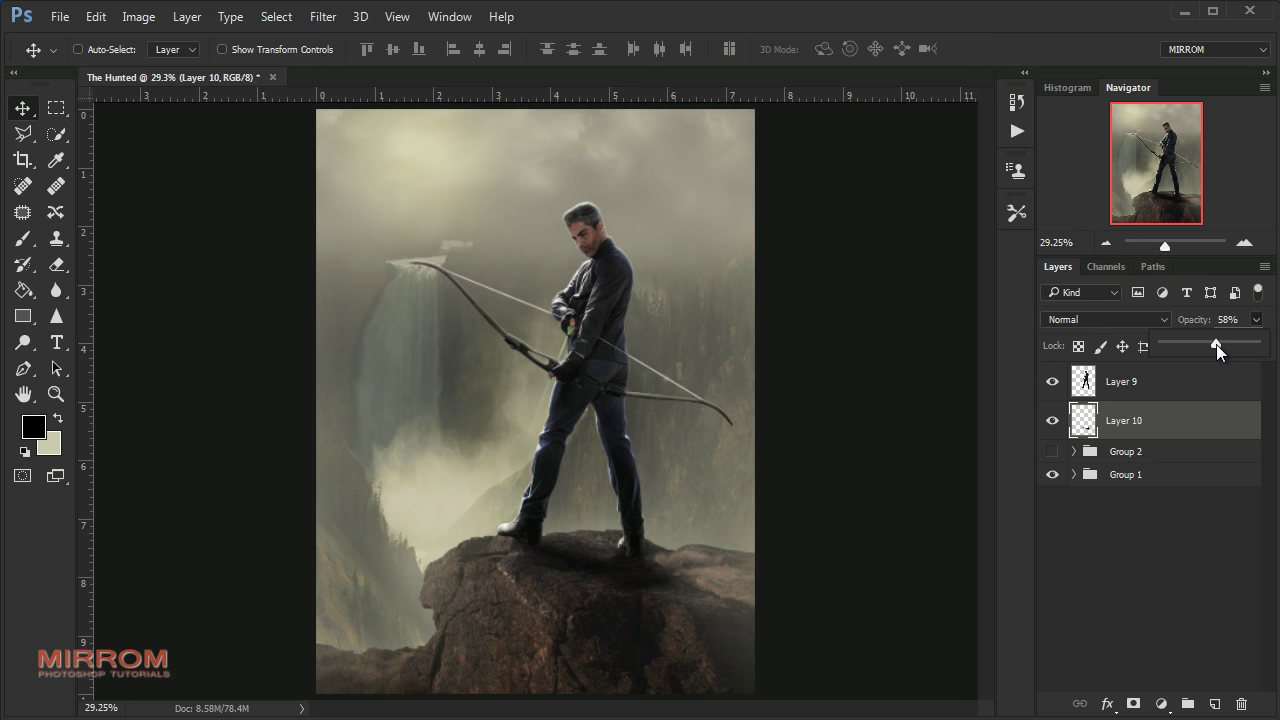
left_click_drag(1219, 344, 1220, 344)
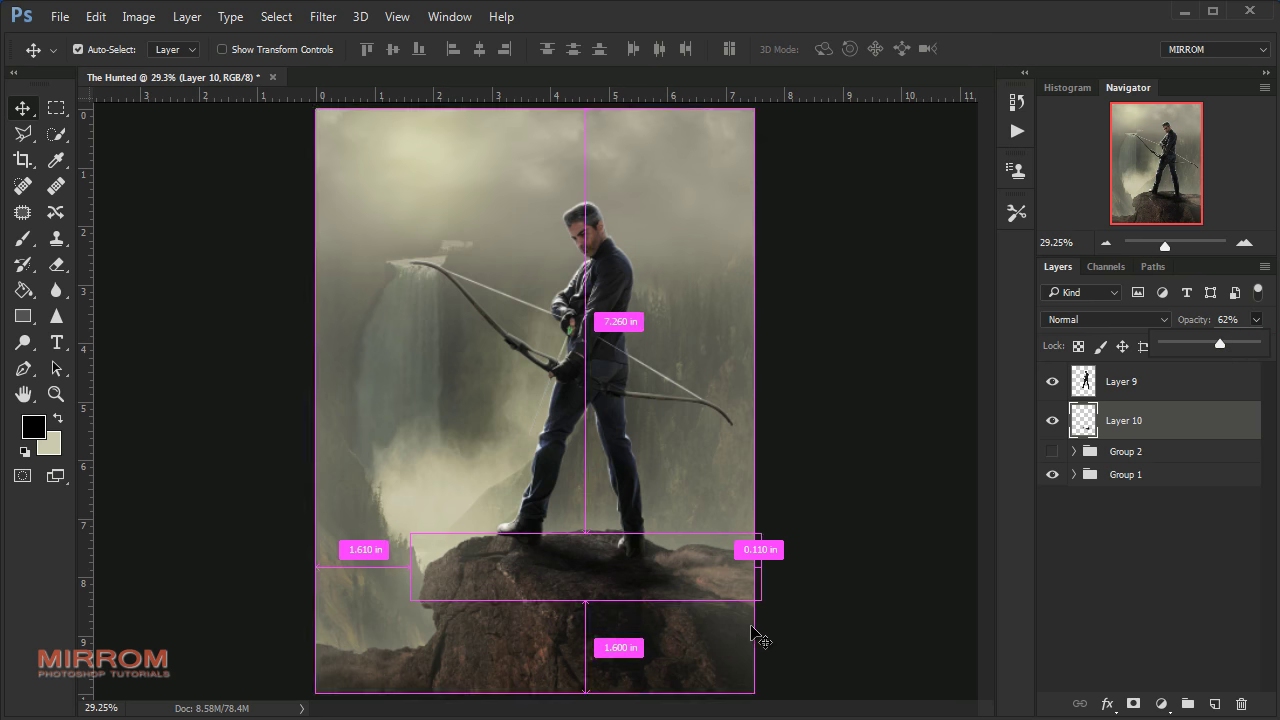
scroll(748, 640, "up", 1)
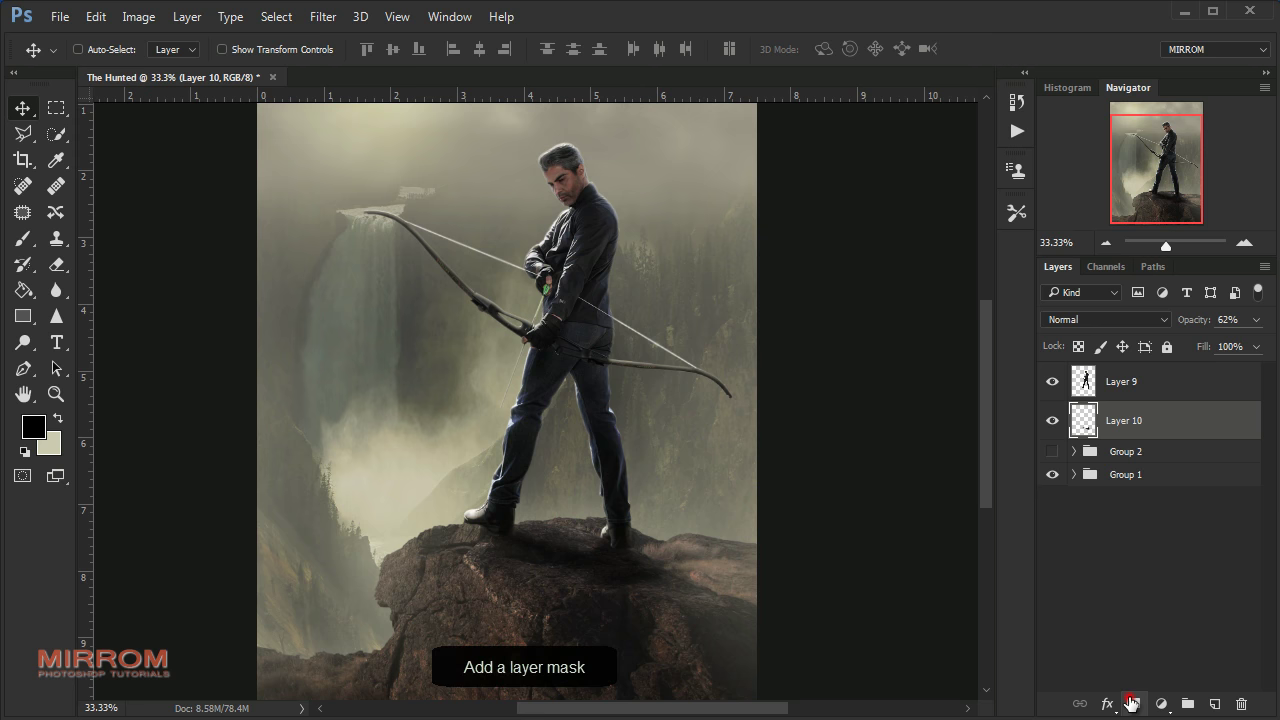
Mask out stray shadow by the rock edge and legs, and lower Layer 10 to 56% opacity
left_click(1133, 703)
key("b")
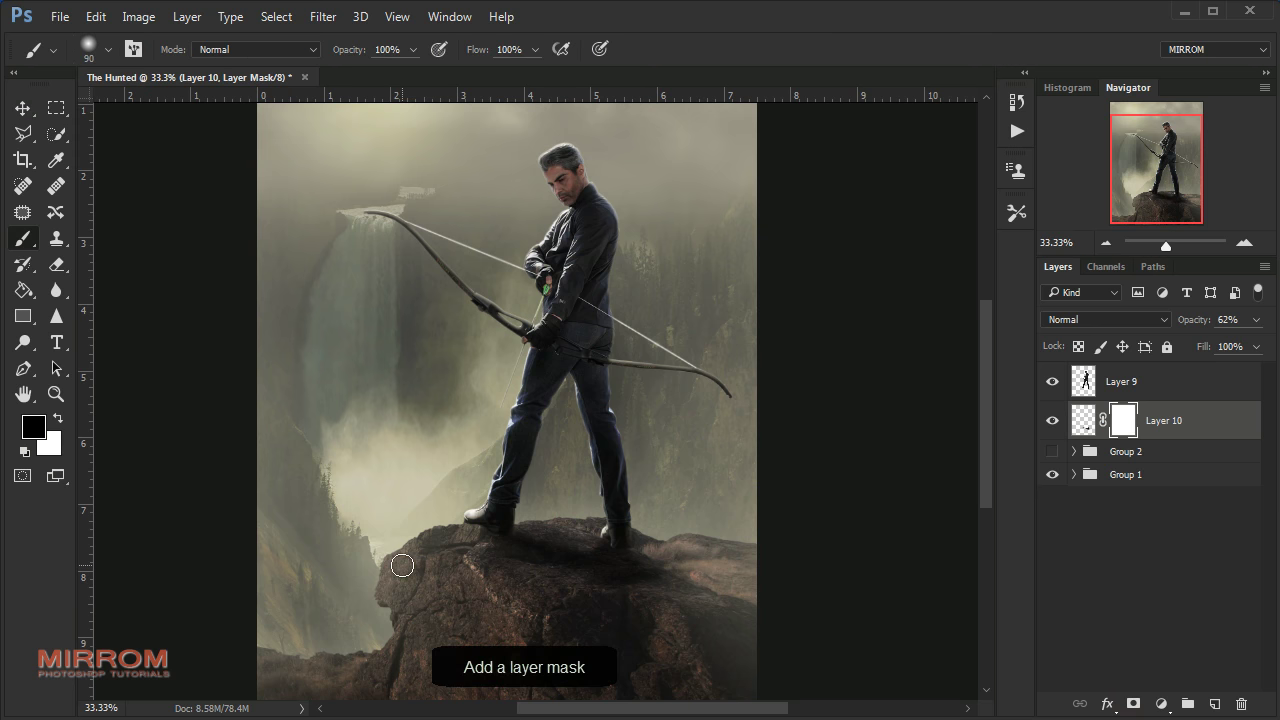
key("bracketright")
key("bracketright")
key("bracketright")
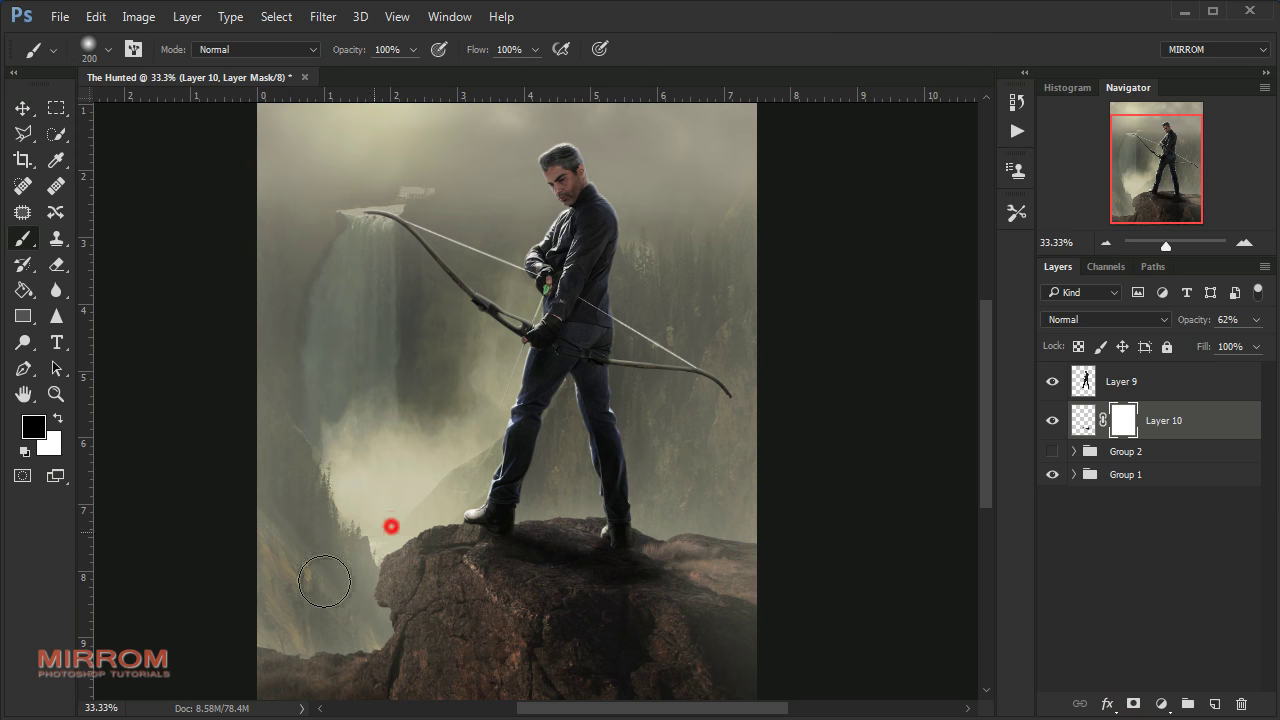
mouse_move(466, 480)
left_mouse_down()
mouse_move(659, 511)
mouse_move(621, 531)
left_mouse_up()
key("bracketleft")
key("bracketleft")
key("bracketleft")
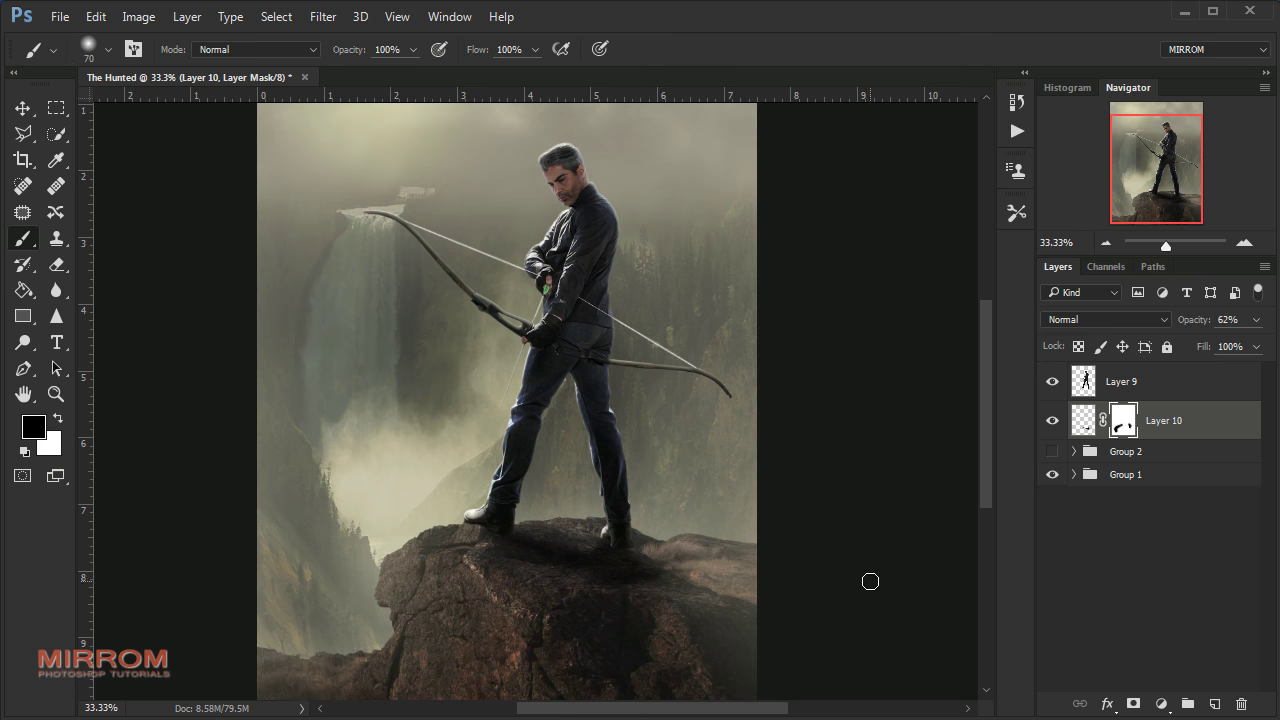
left_click_drag(1200, 322, 1196, 322)
Paint subtle extra shadow around the left boot at 22% brush opacity on Layer 10
left_click(1072, 425)
left_click(500, 578, "ctrl")
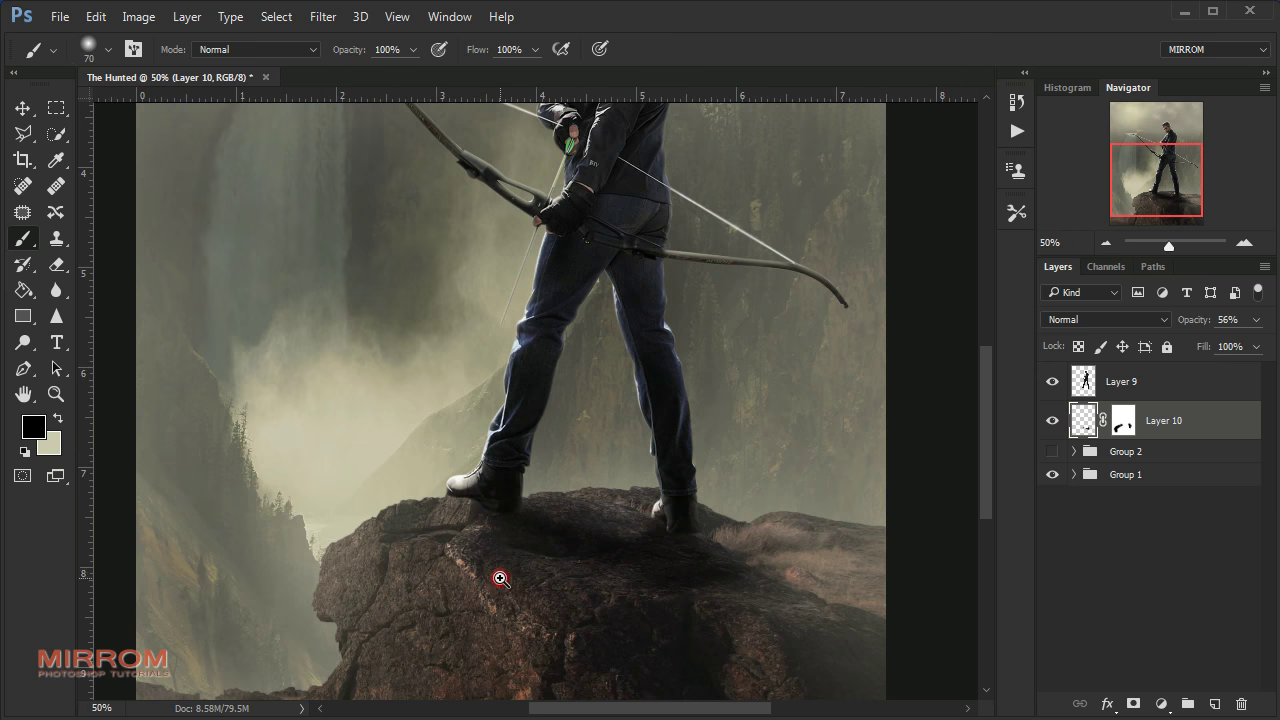
left_click(413, 49)
left_click_drag(417, 71, 347, 70)
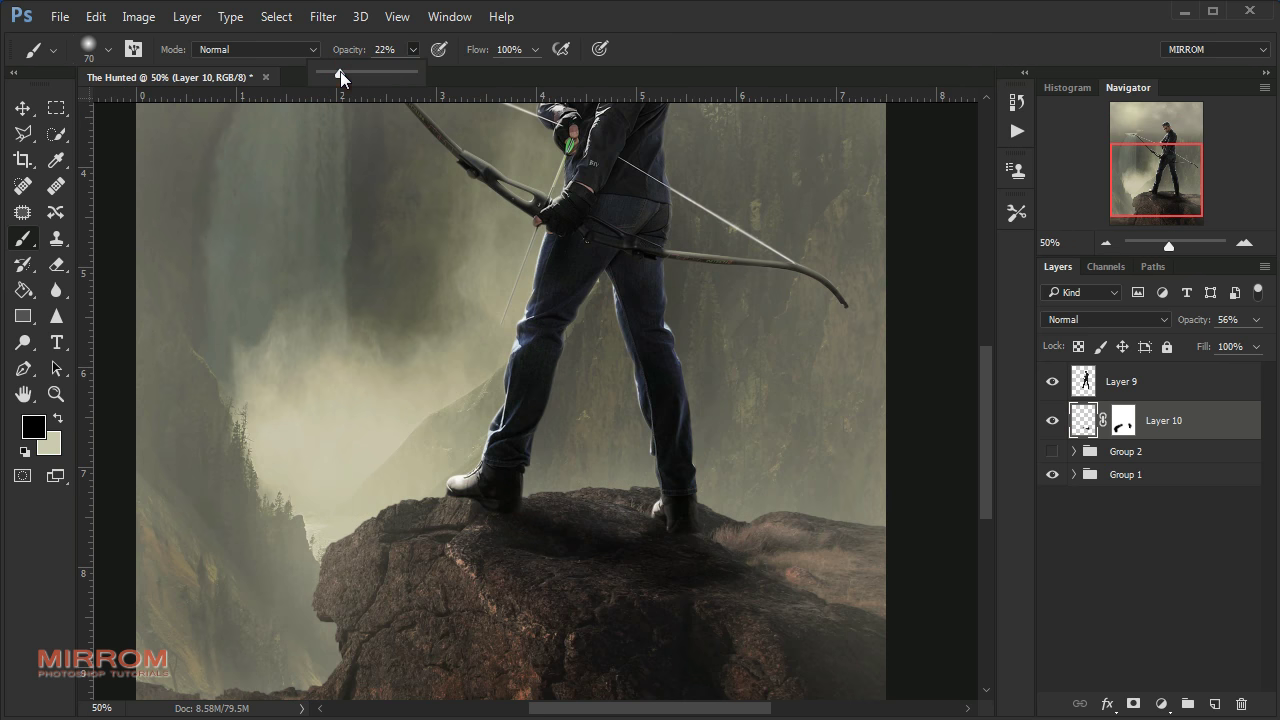
left_click(476, 503)
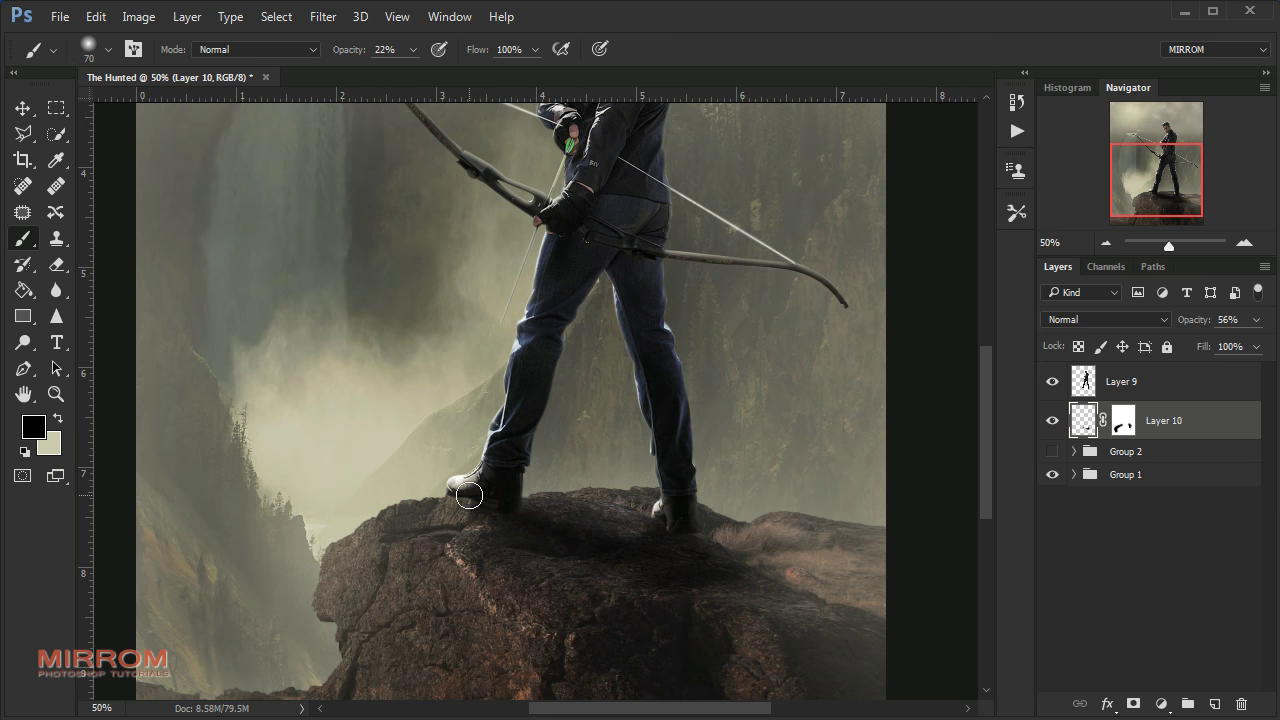
left_click_drag(457, 491, 491, 503)
key("ctrl+minus")
key("ctrl+minus")
Add a Color Balance above archer Layer 9, shifting midtones toward yellow (Blue −16)
key("v")
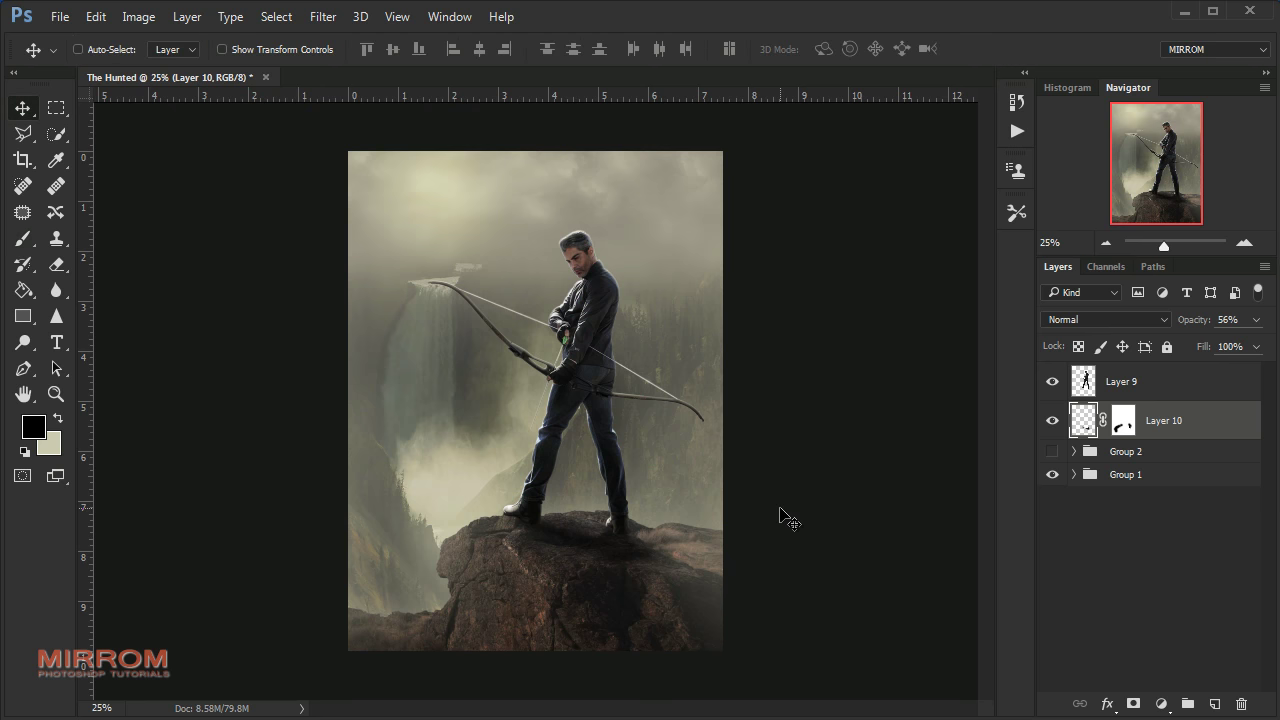
left_click(1157, 388)
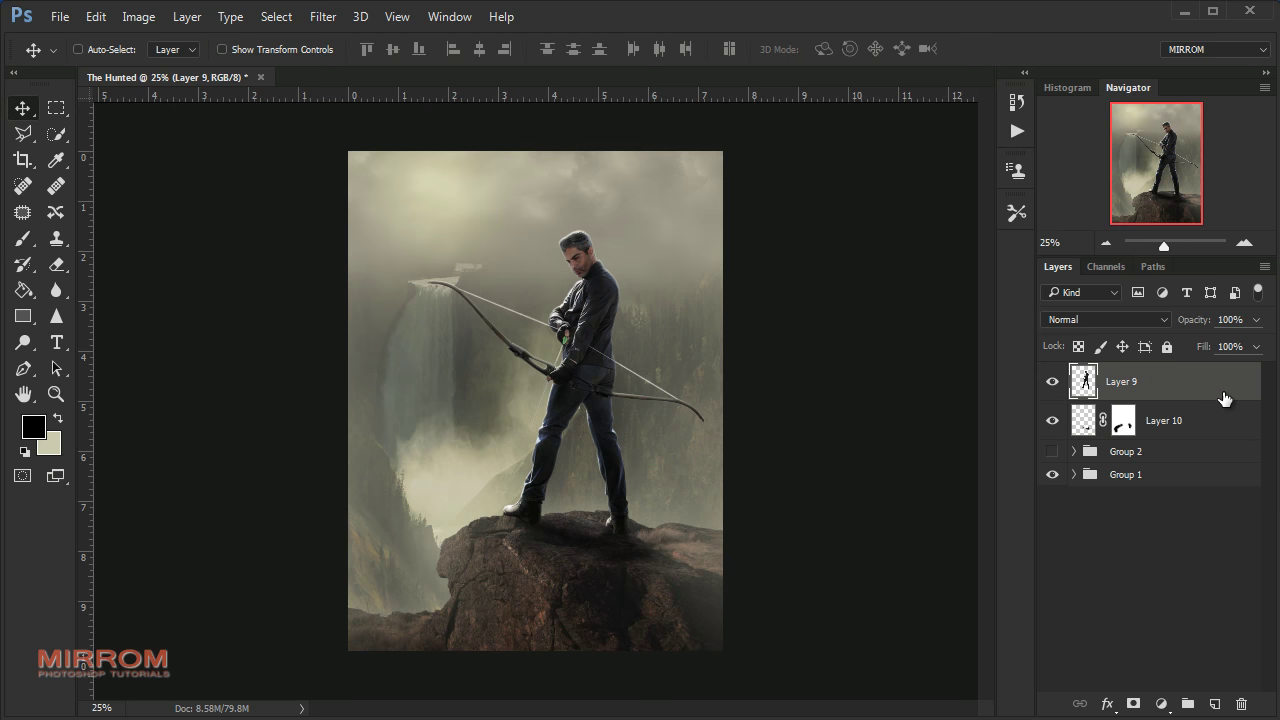
scroll(837, 518, "up", 1)
left_click_drag(751, 708, 767, 710)
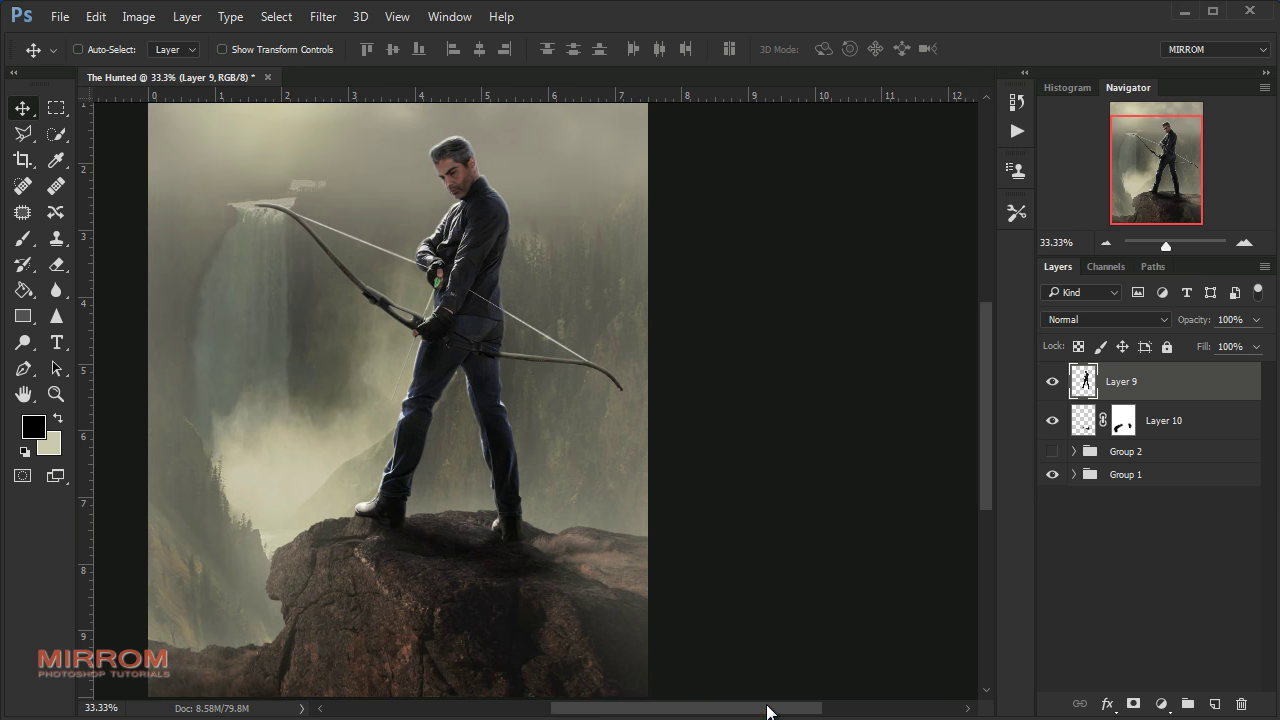
scroll(777, 577, "up", 1)
scroll(777, 577, "up", 1)
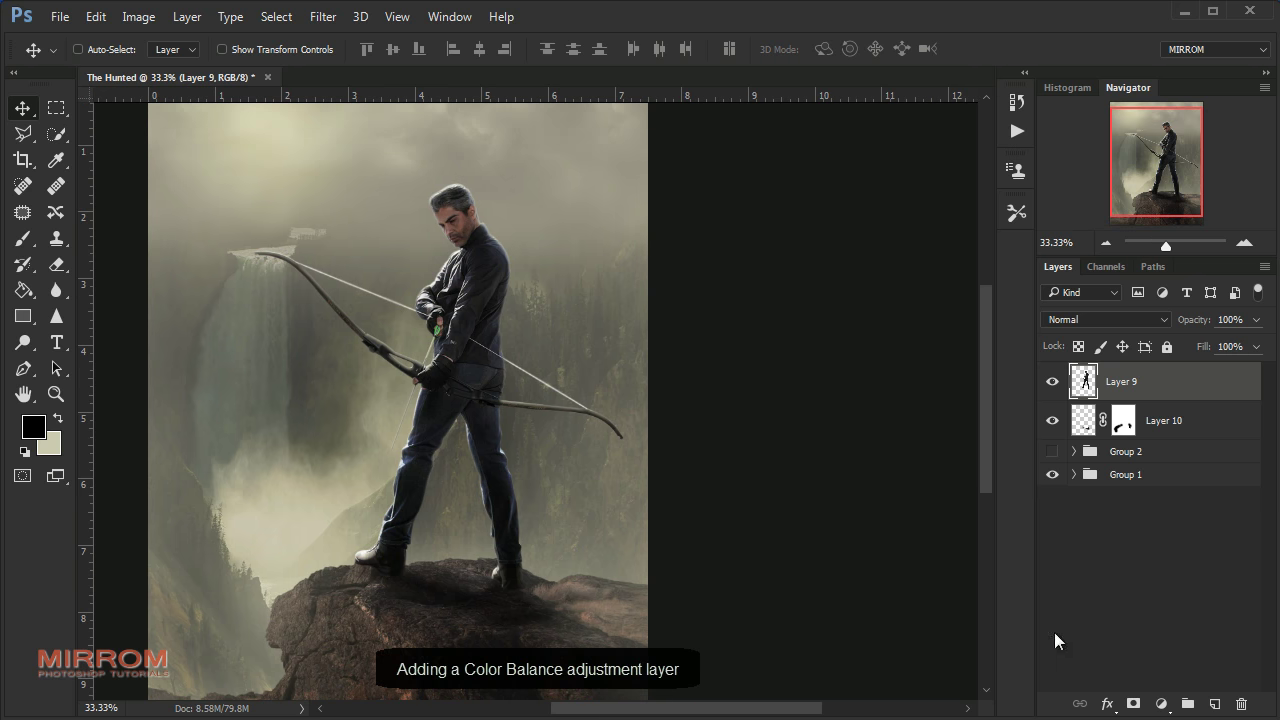
left_click(1162, 703)
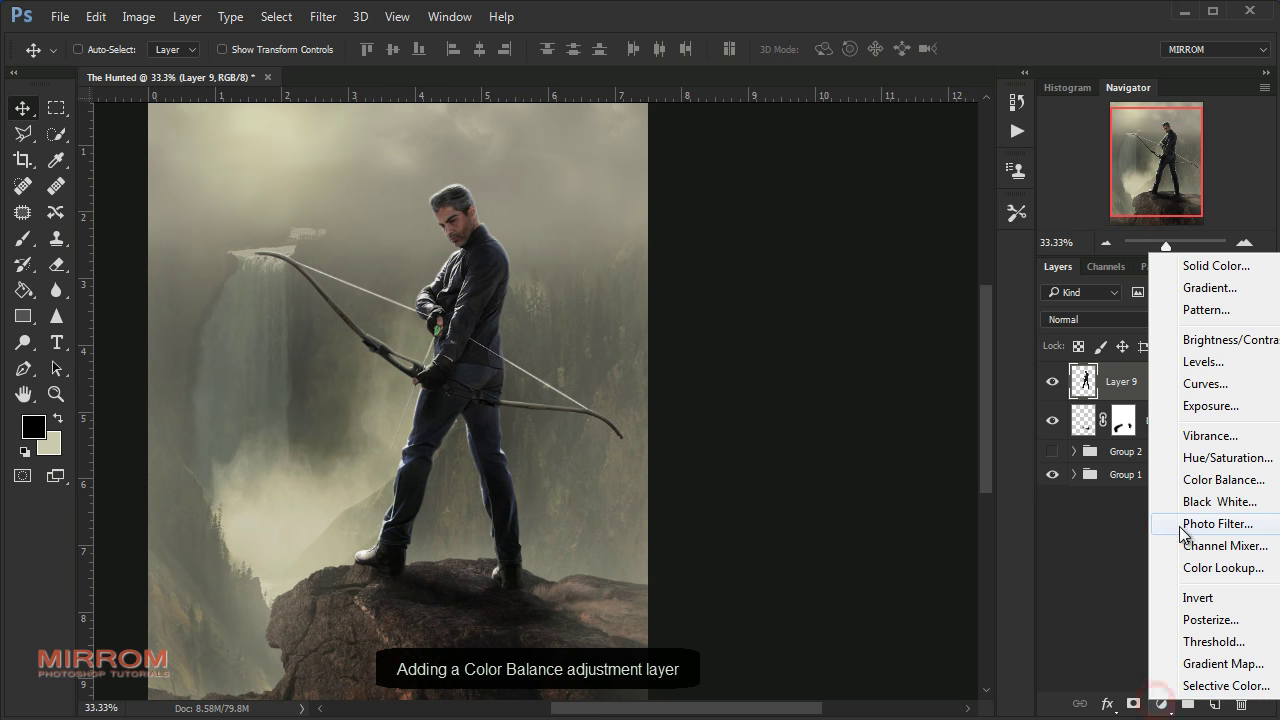
left_click(1205, 482)
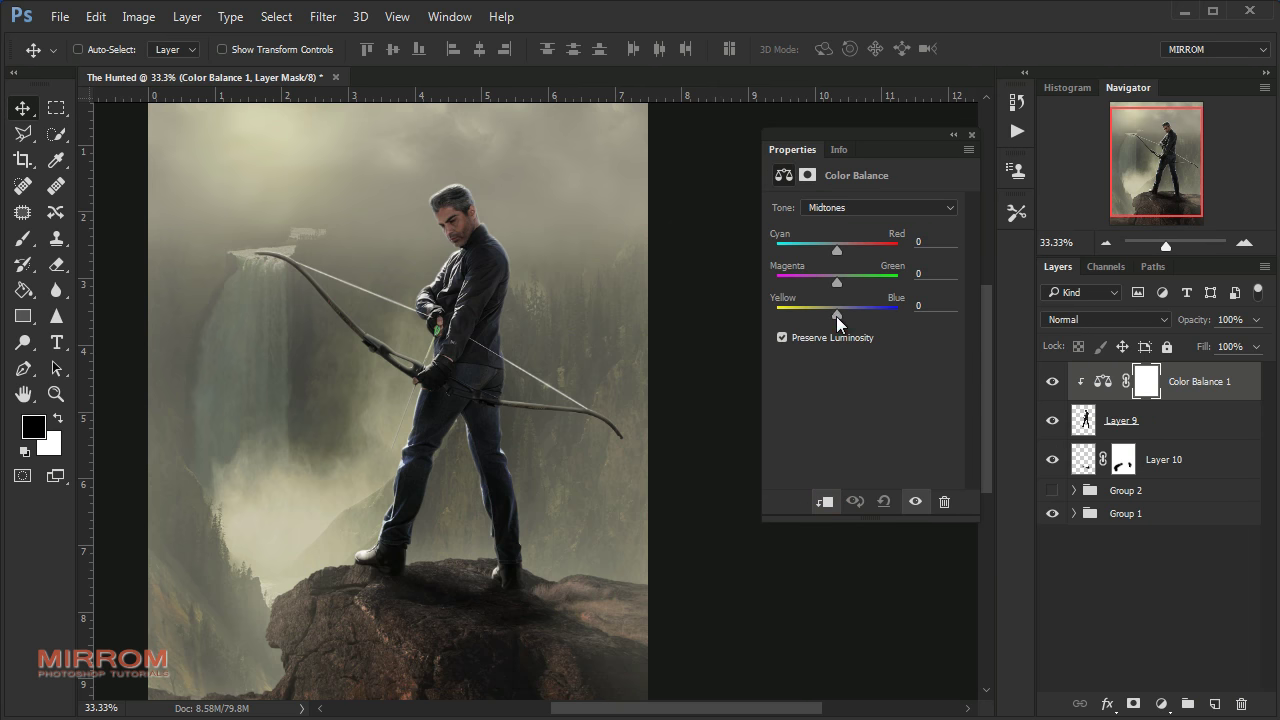
left_click_drag(836, 316, 826, 318)
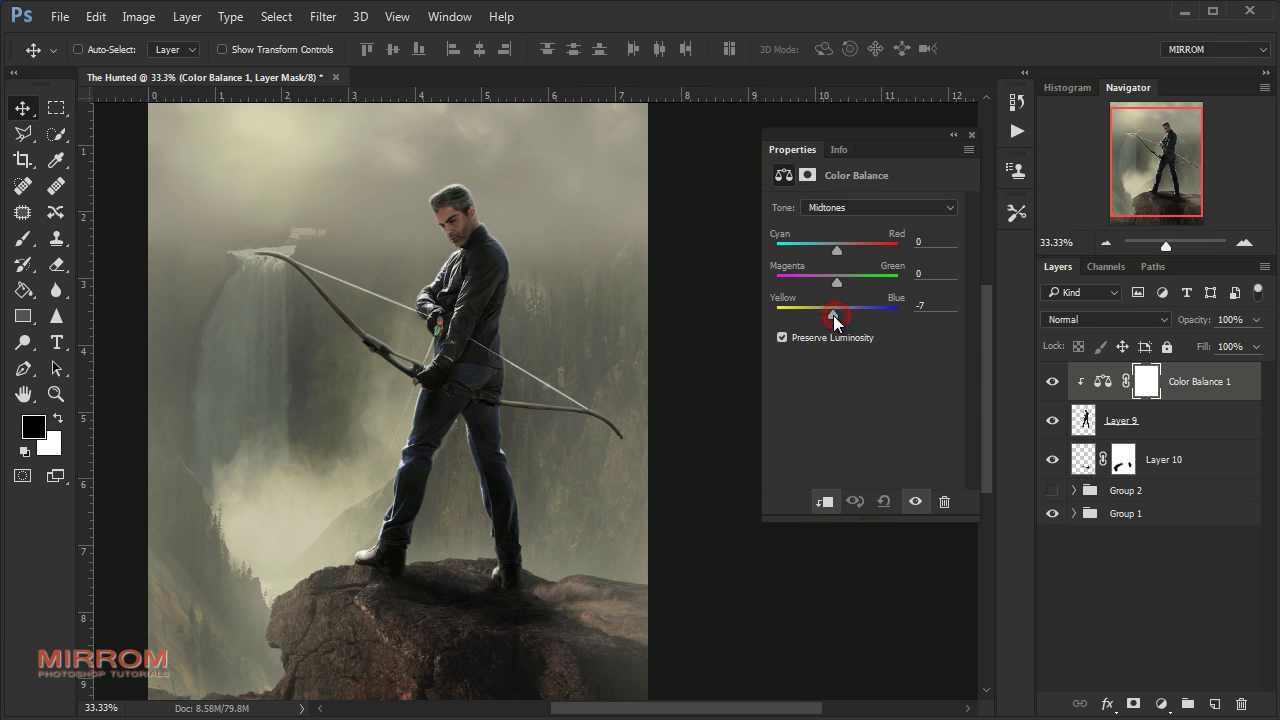
left_click(936, 307)
left_click(971, 134)
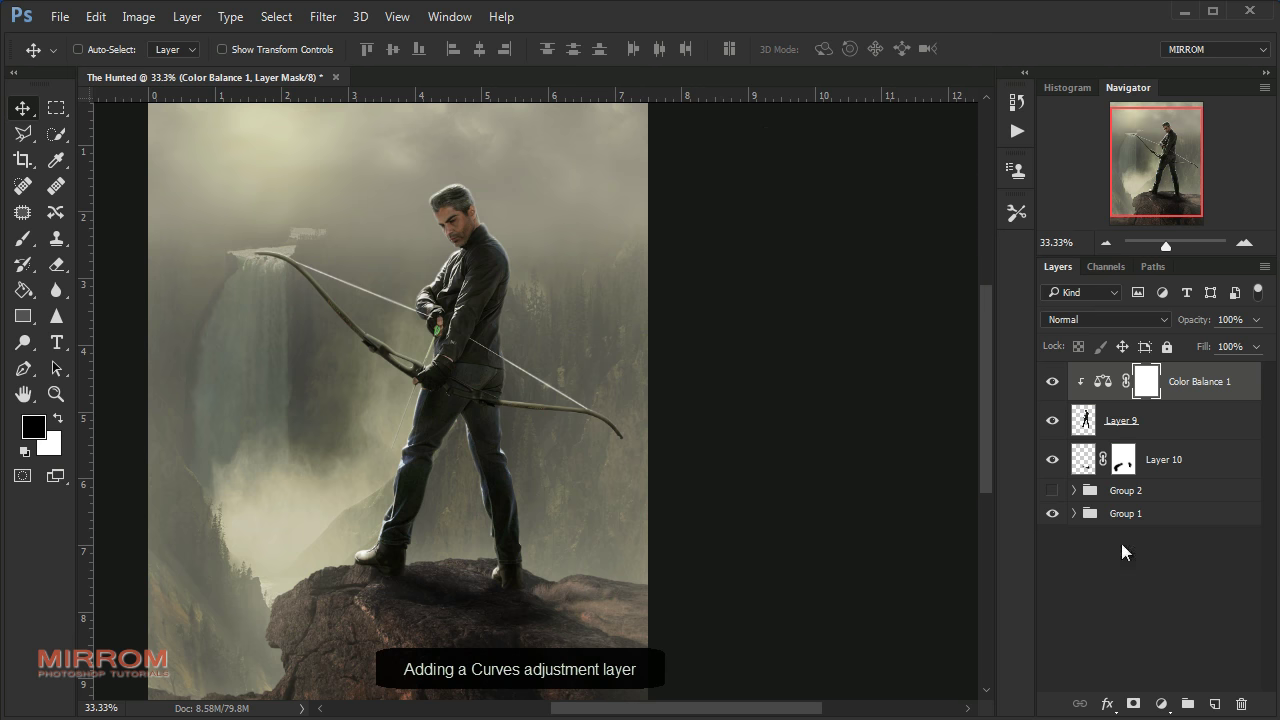
Add a Curves adjustment clipped to the archer, lifting blacks to 16 with a slight midtone dip
left_click(1161, 701)
left_click(1195, 376)
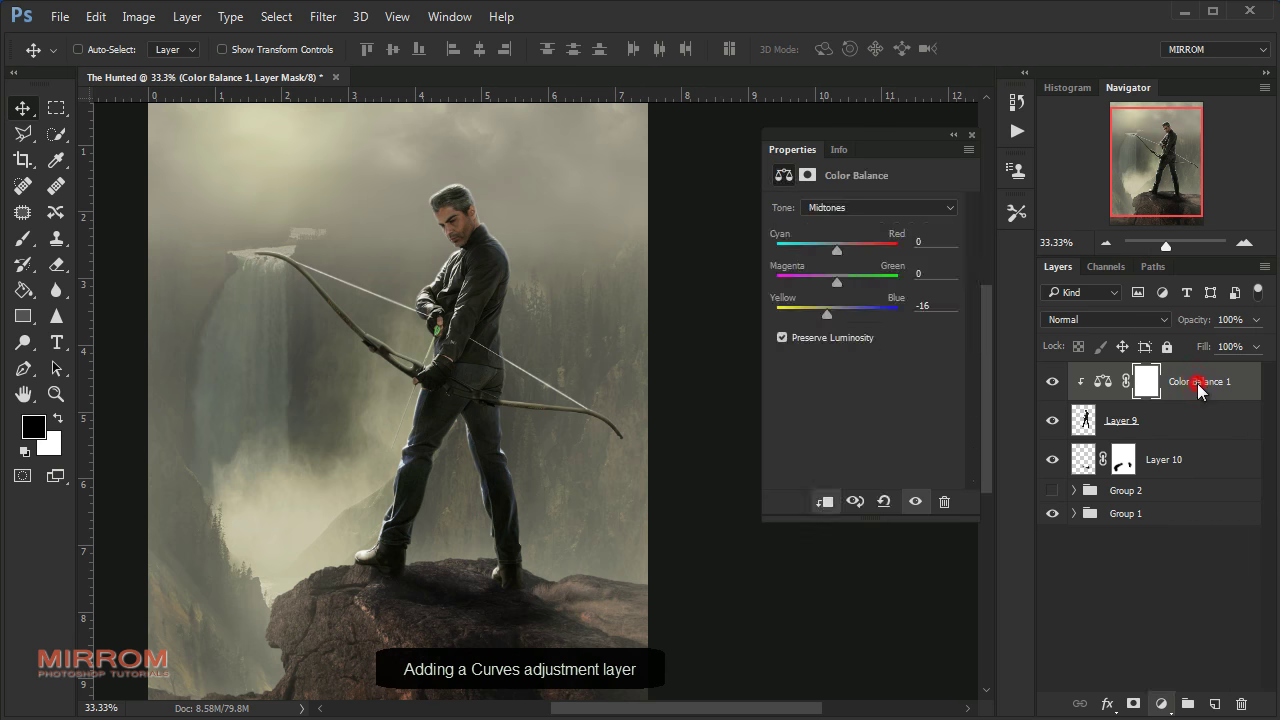
left_click(825, 501)
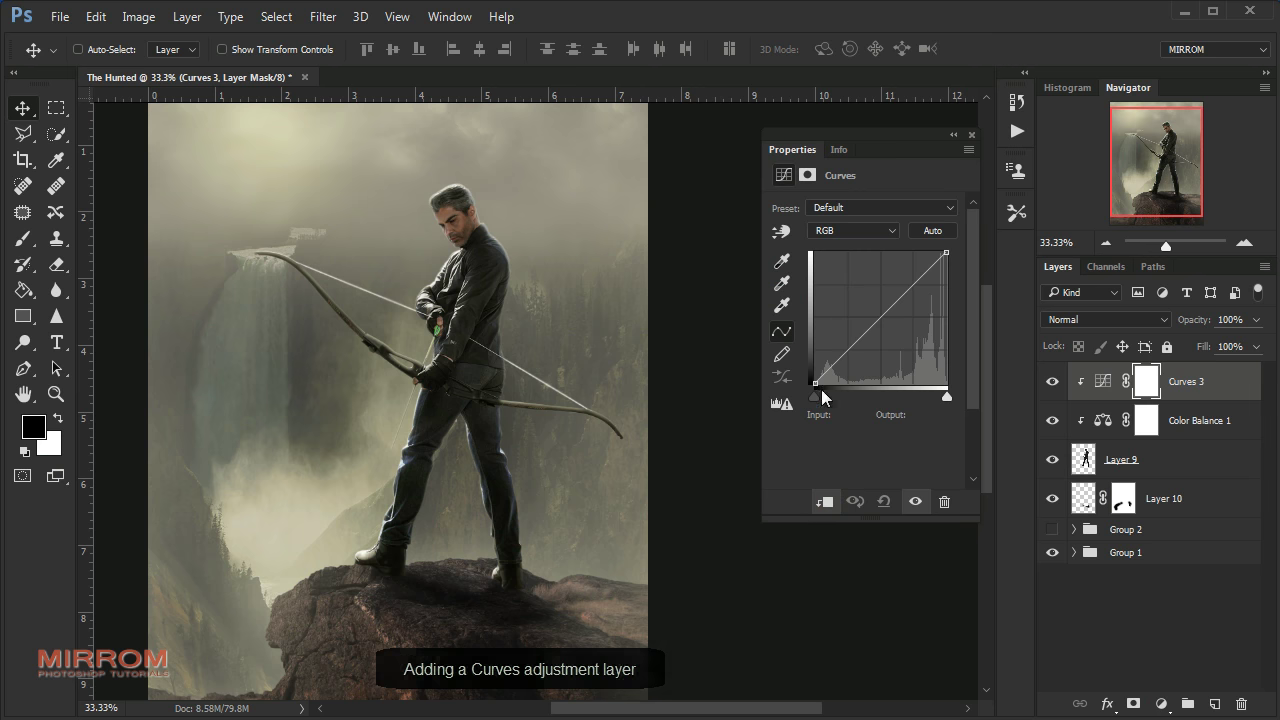
left_click_drag(814, 384, 805, 378)
left_click(895, 302)
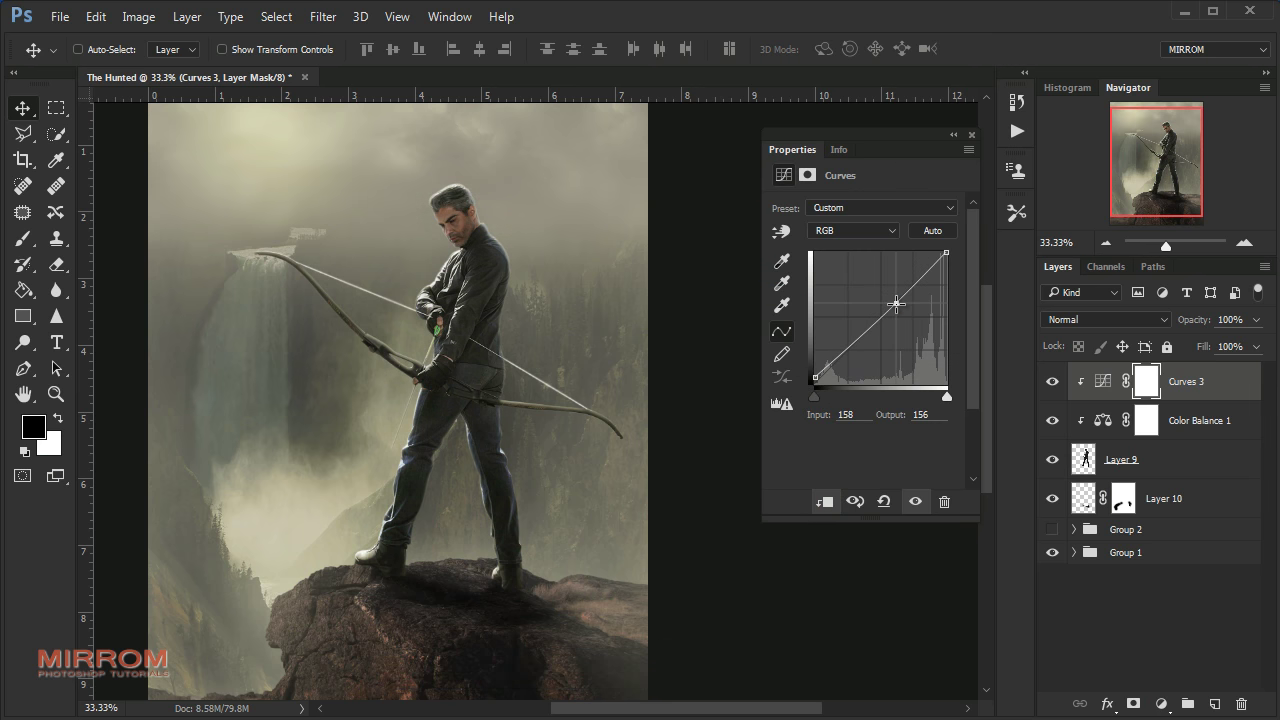
left_click_drag(889, 305, 897, 306)
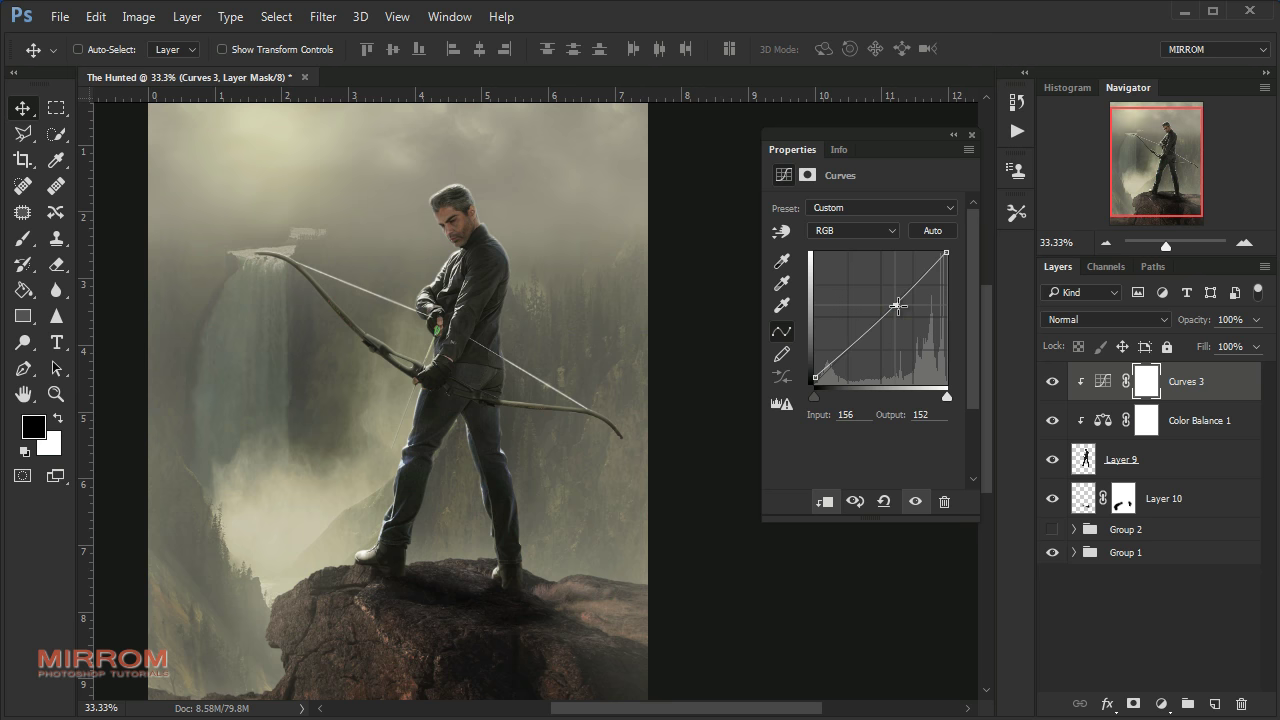
left_click_drag(814, 377, 810, 376)
Close the Curves properties, toggle the Curves adjustment to compare, and select Layer 9
left_click(971, 134)
left_click(1051, 381)
left_click(1051, 381)
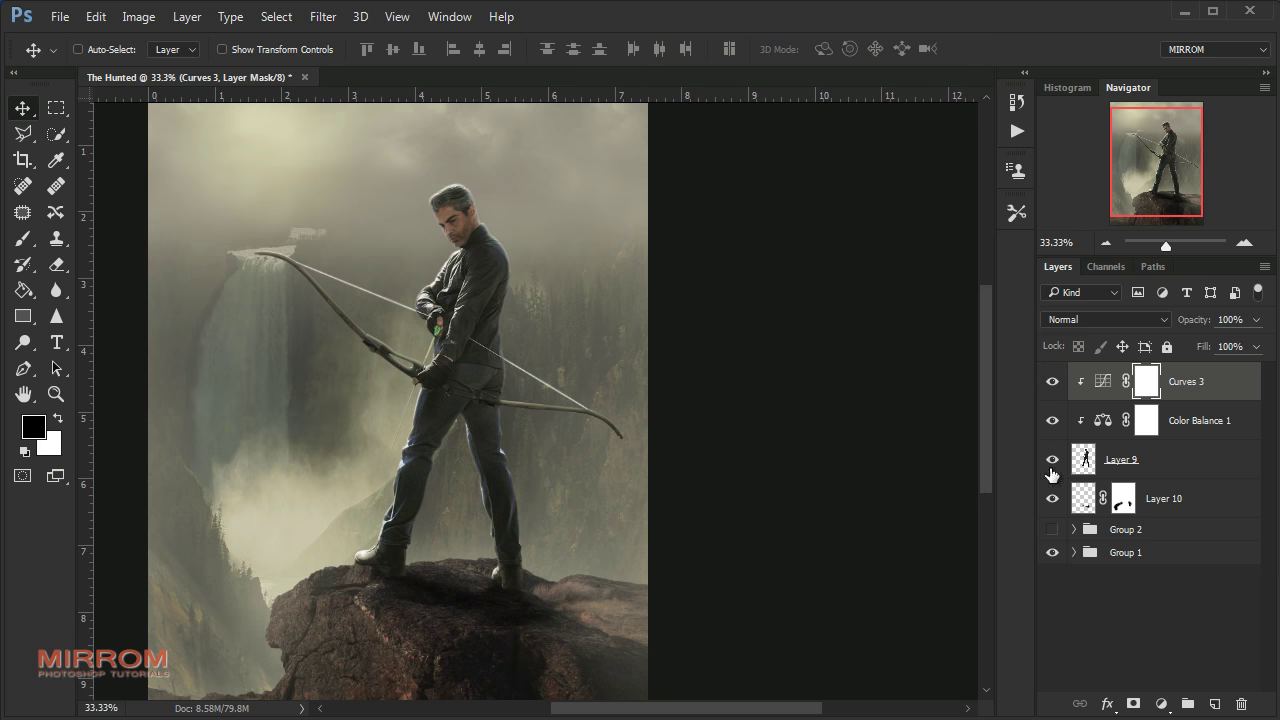
left_click(1160, 466)
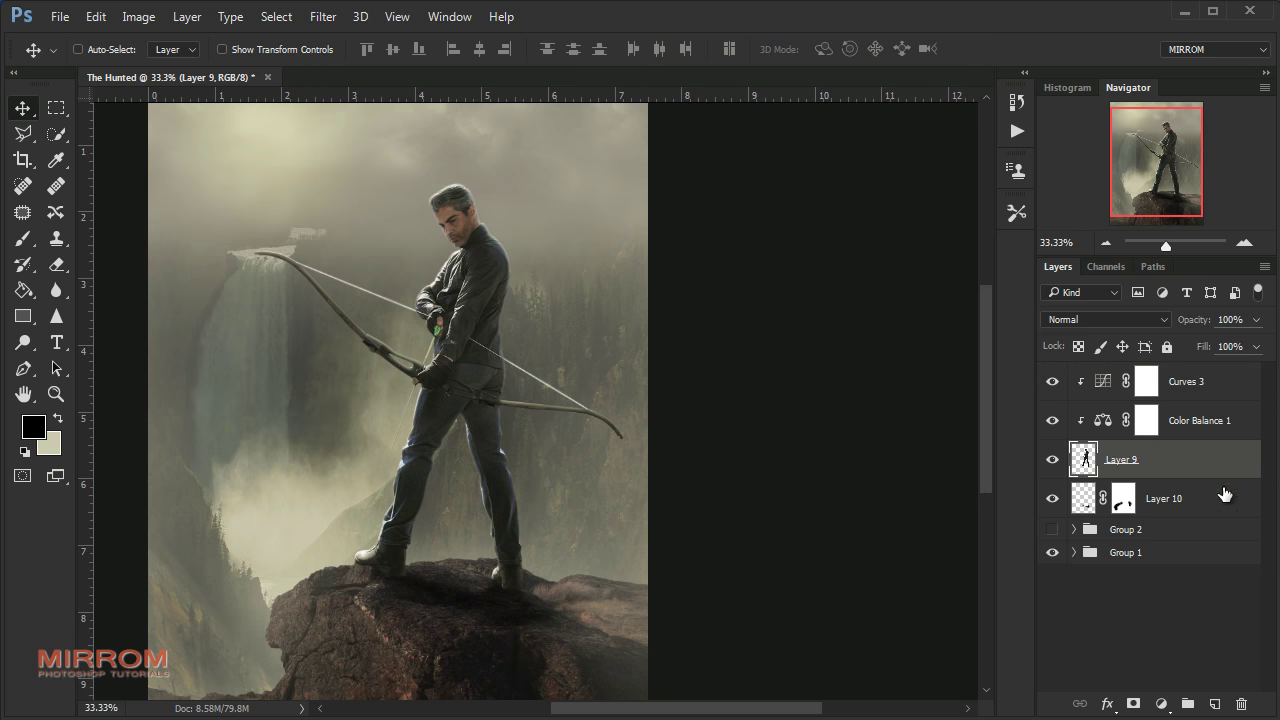
Give archer Layer 9 a pale beige Soft Light outer glow, 80% opacity, 75 px size
double_click(1248, 478)
left_click_drag(799, 714, 821, 716)
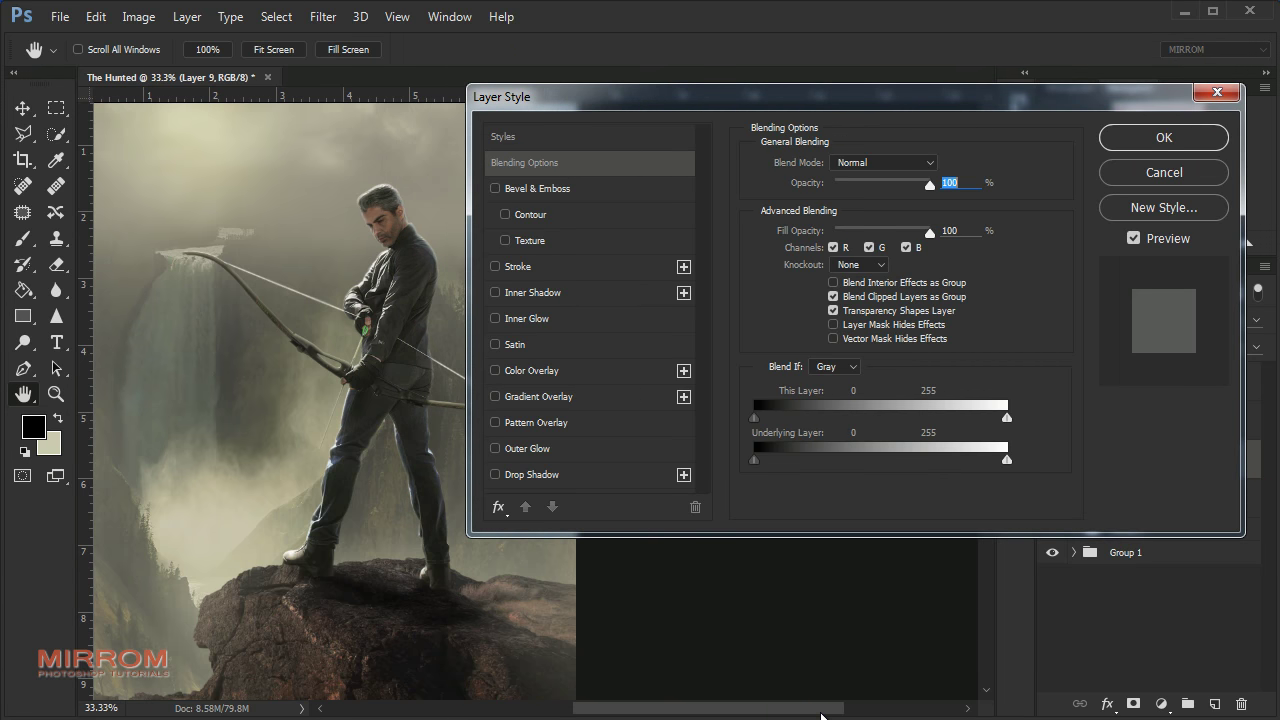
left_click(530, 449)
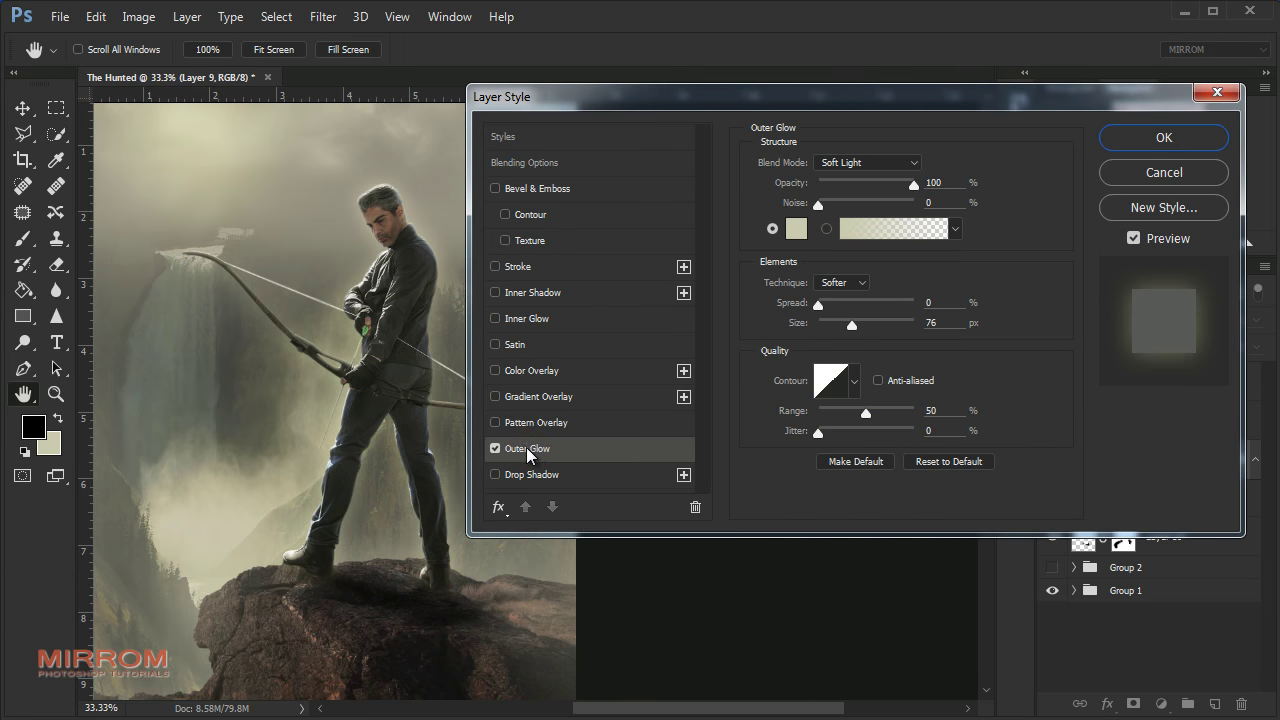
left_click(796, 229)
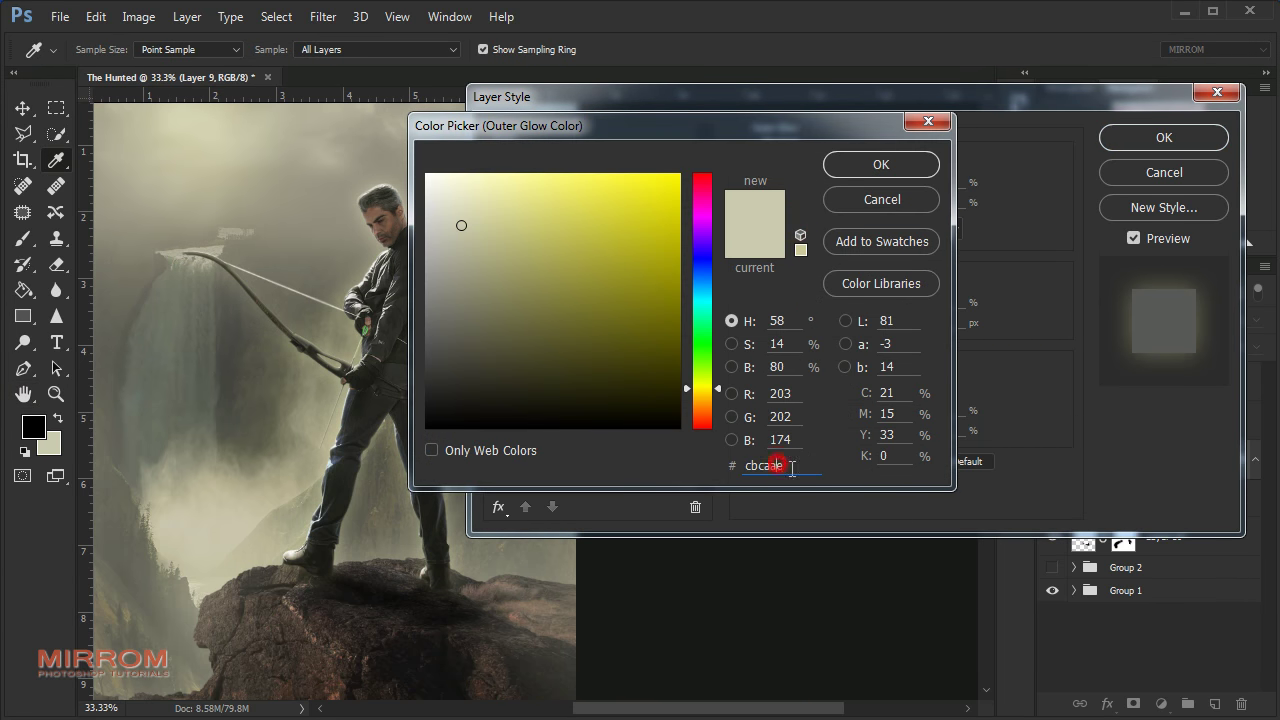
left_click(880, 160)
scroll(950, 180, "down", 3)
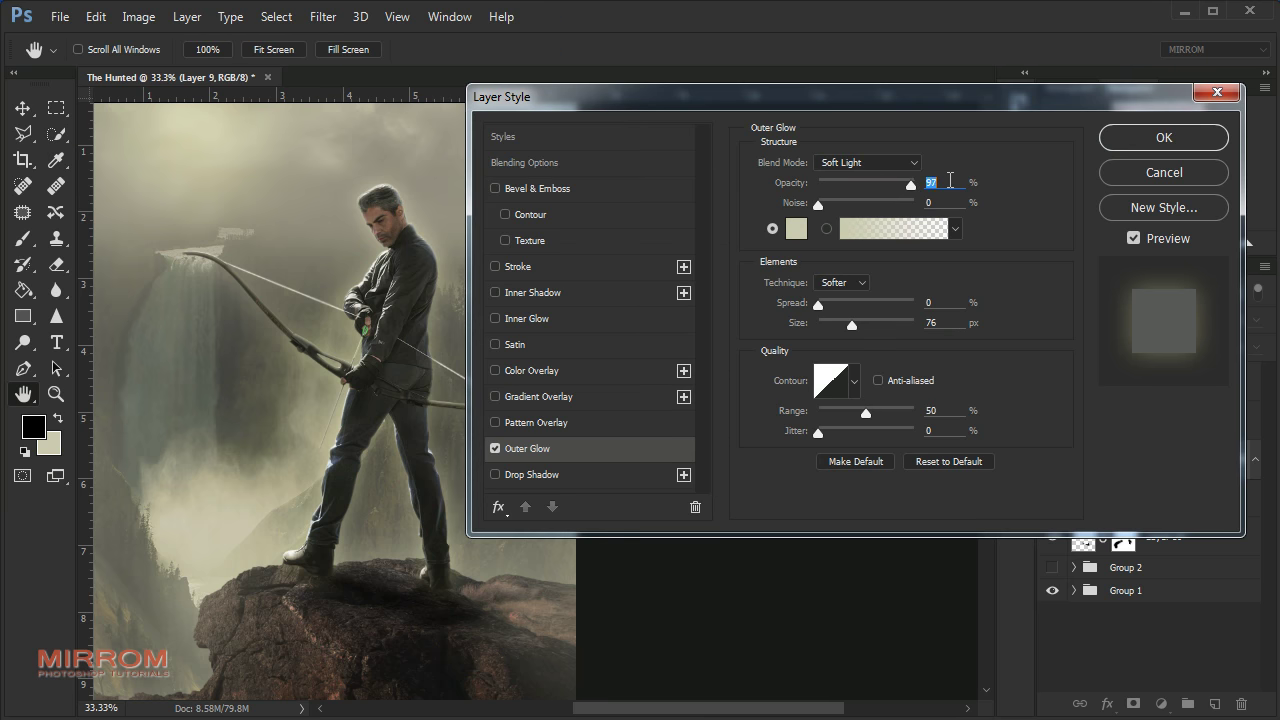
scroll(950, 180, "down", 3)
type("76")
left_click(948, 321)
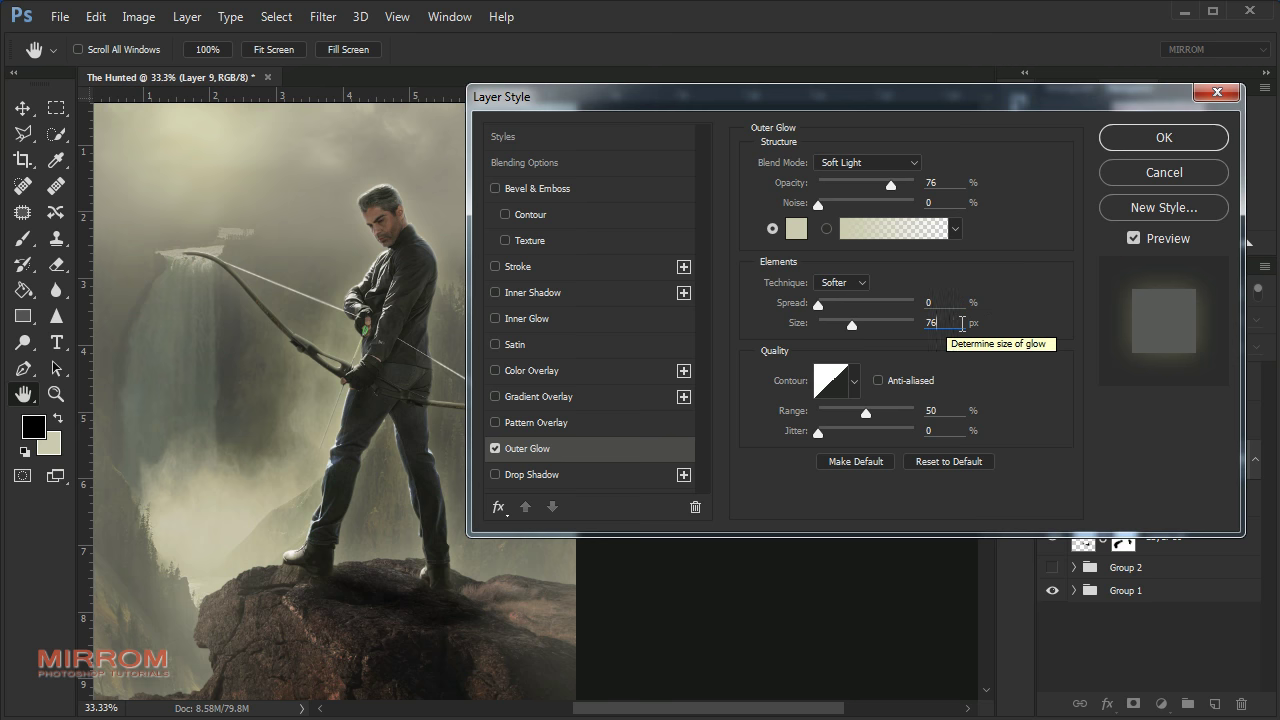
type("75")
left_click(952, 184)
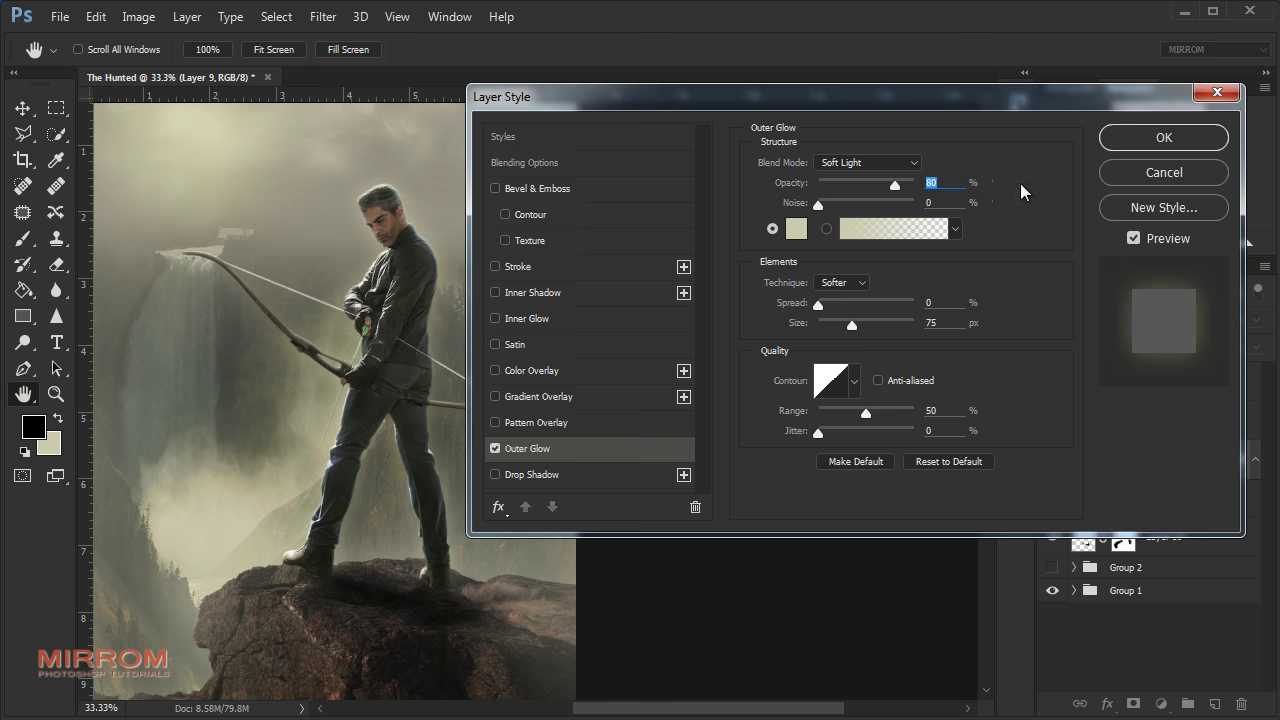
left_click(1110, 140)
left_click(1255, 459)
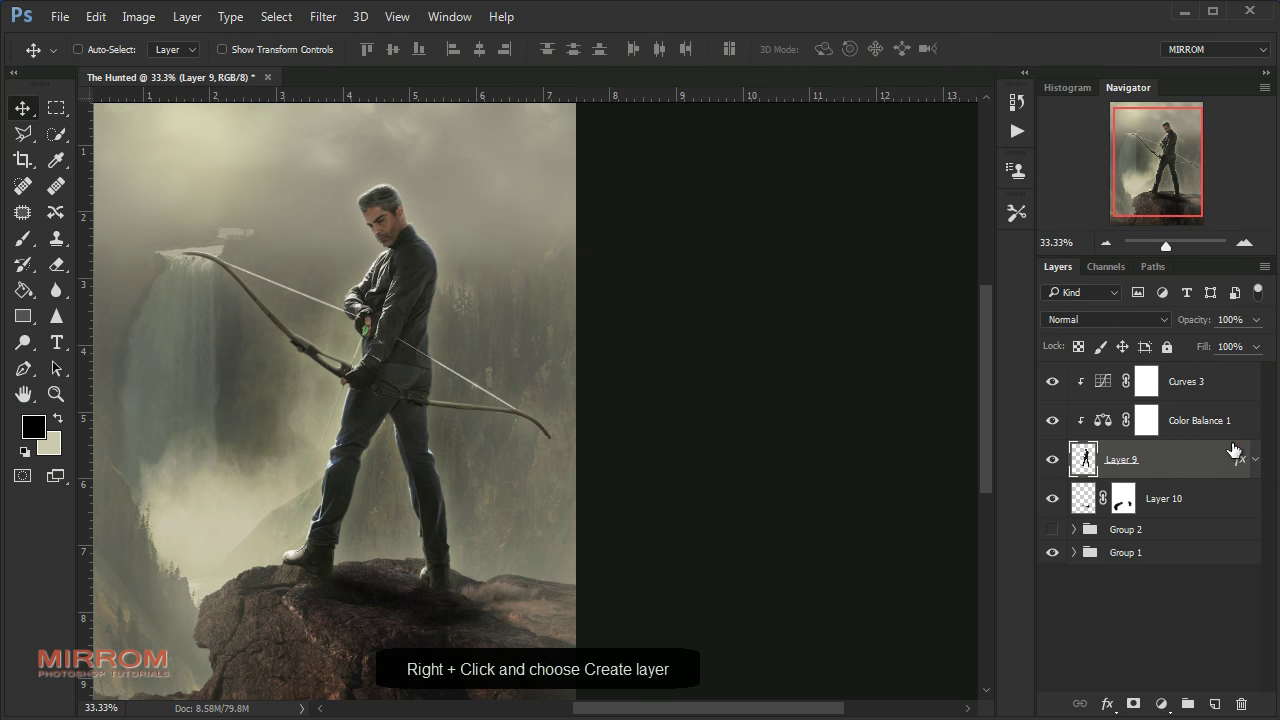
Split the archer's outer glow onto its own layer and add a layer mask to it
right_click(1233, 460)
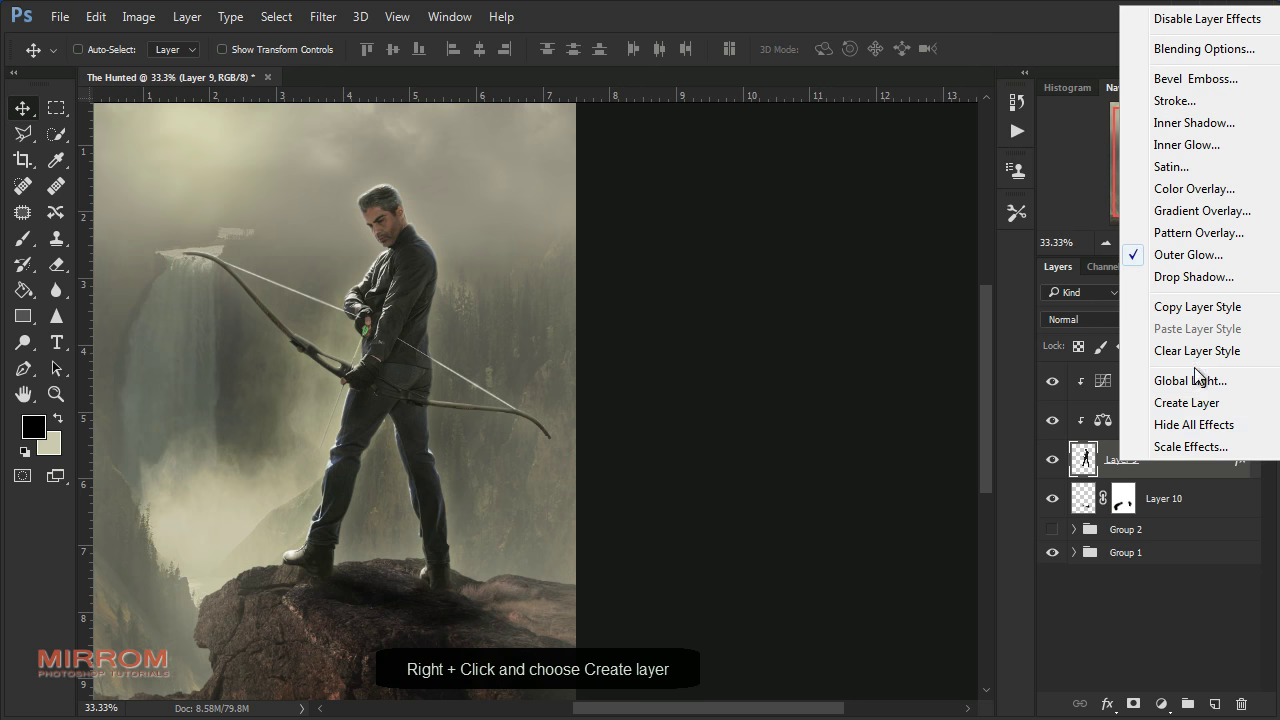
left_click(1191, 403)
left_click(1135, 505)
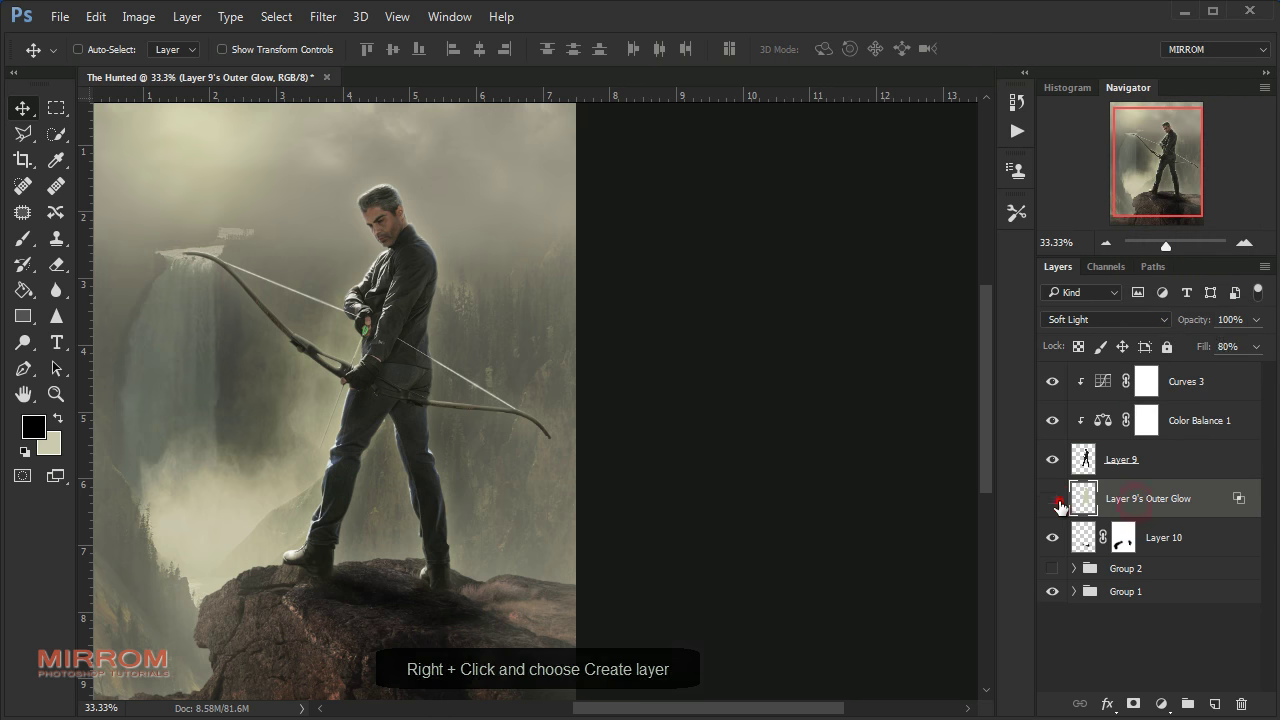
left_click(1133, 703)
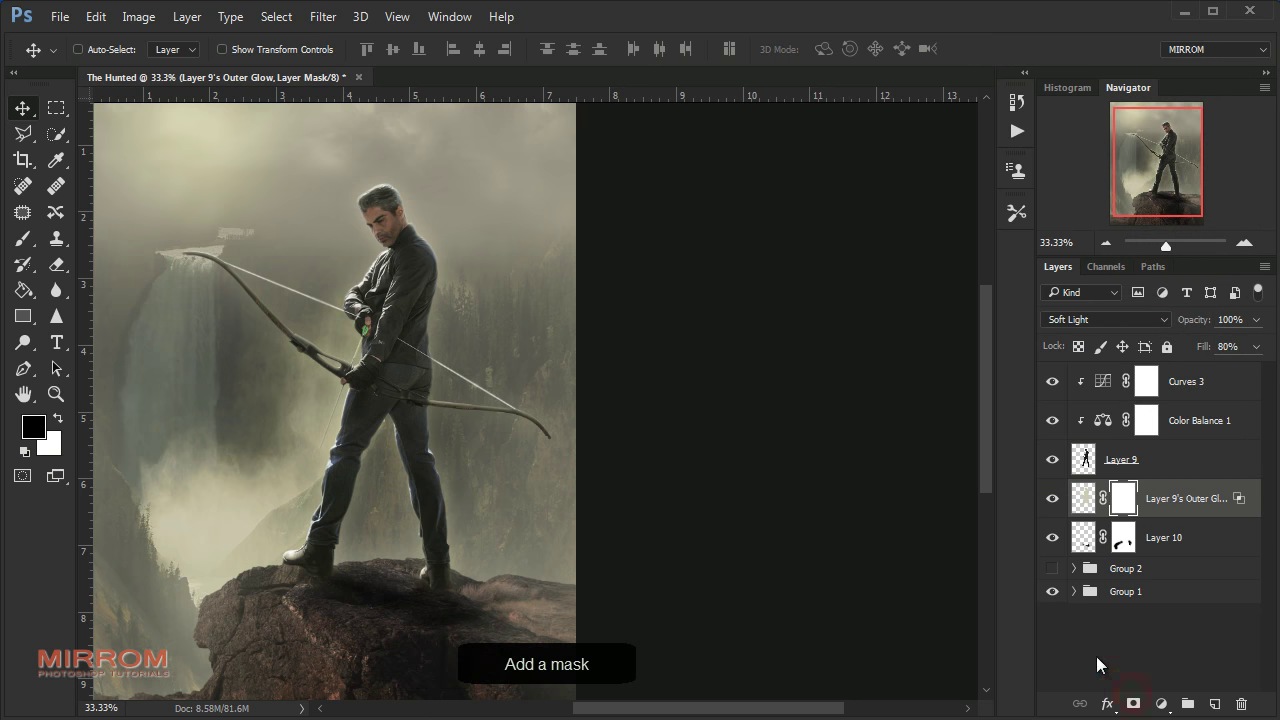
Paint black on the glow mask to remove the glow near both boots
scroll(665, 710, "left", 2)
scroll(455, 613, "up", 1)
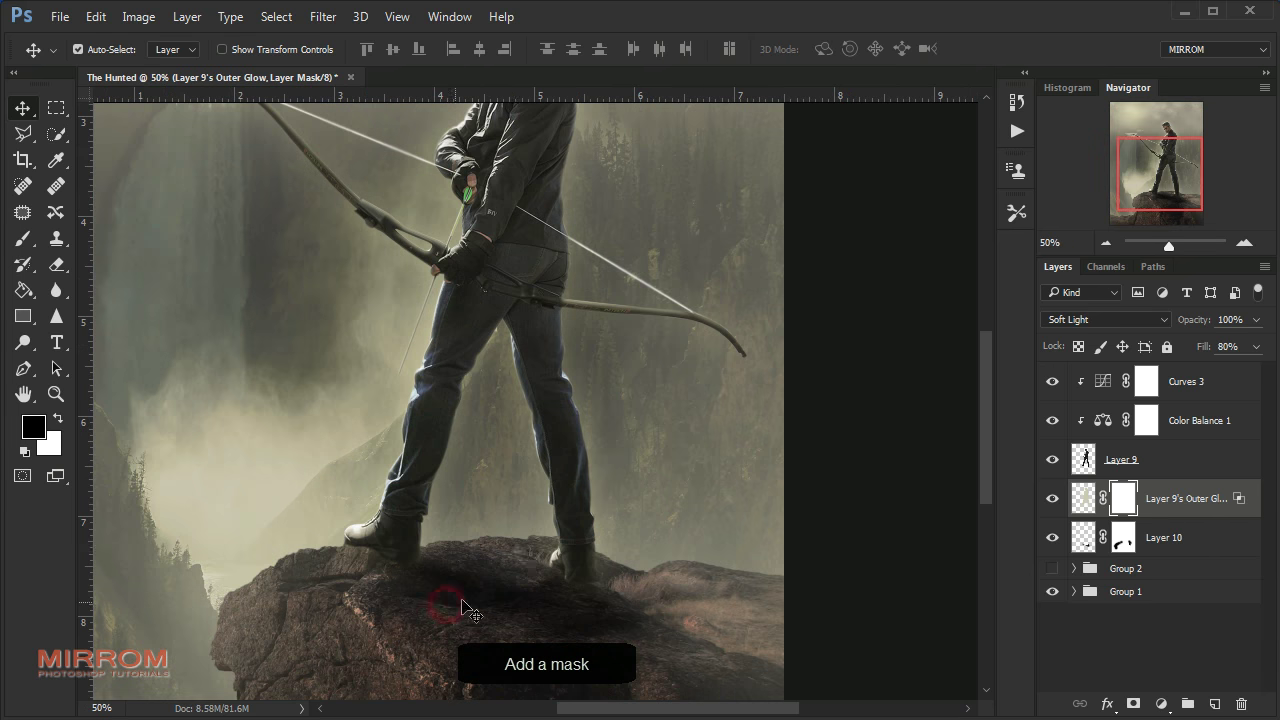
scroll(520, 555, "up", 1)
key("b")
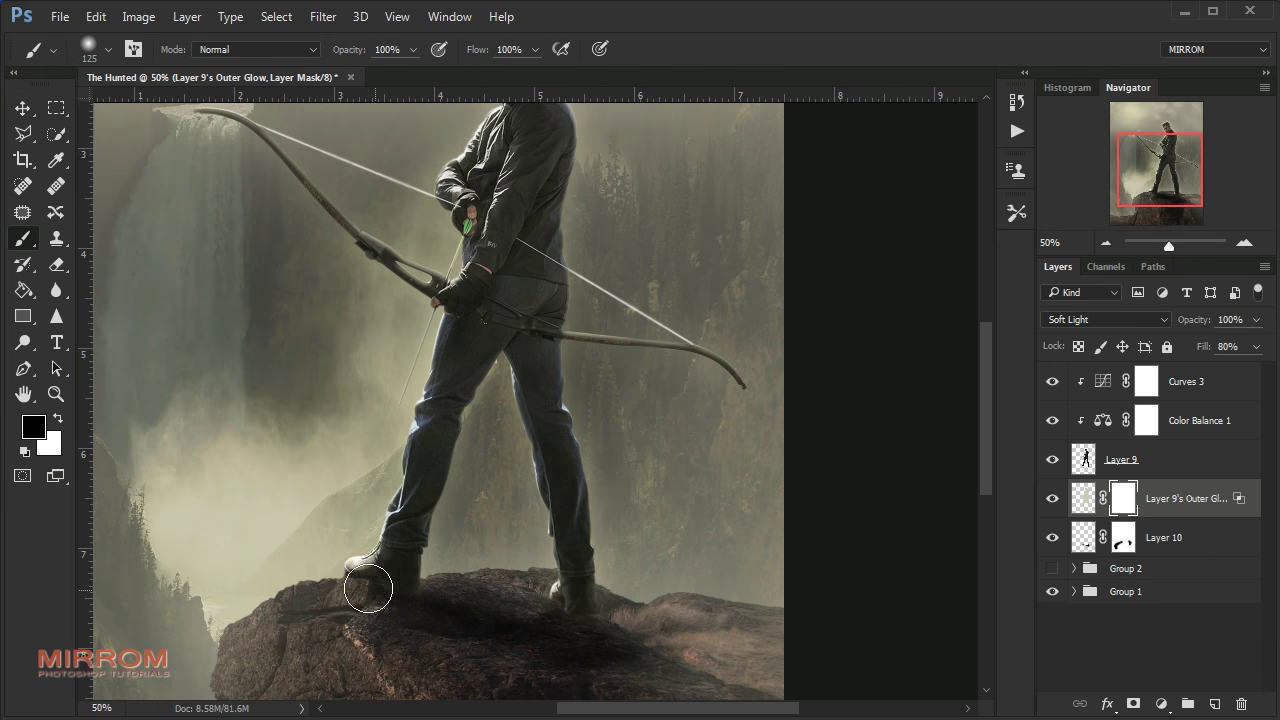
mouse_move(363, 586)
left_mouse_down()
mouse_move(401, 592)
mouse_move(414, 537)
mouse_move(350, 585)
left_mouse_up()
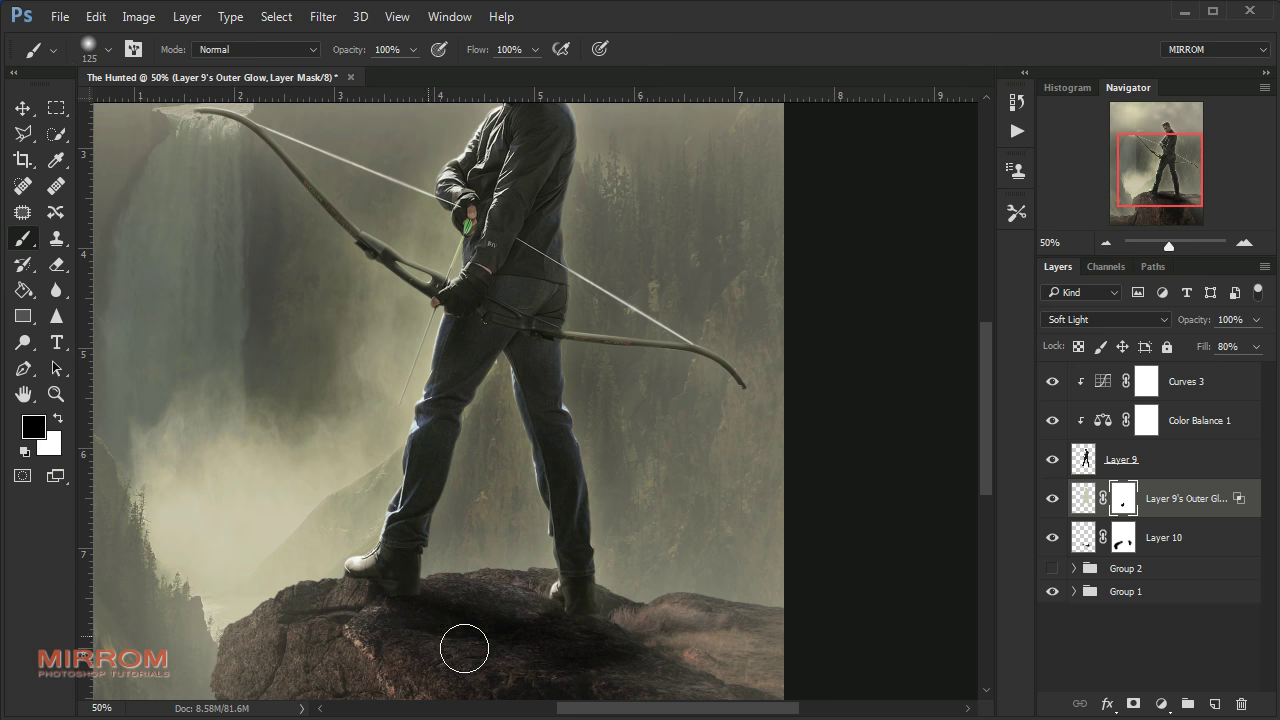
left_click_drag(583, 594, 563, 589)
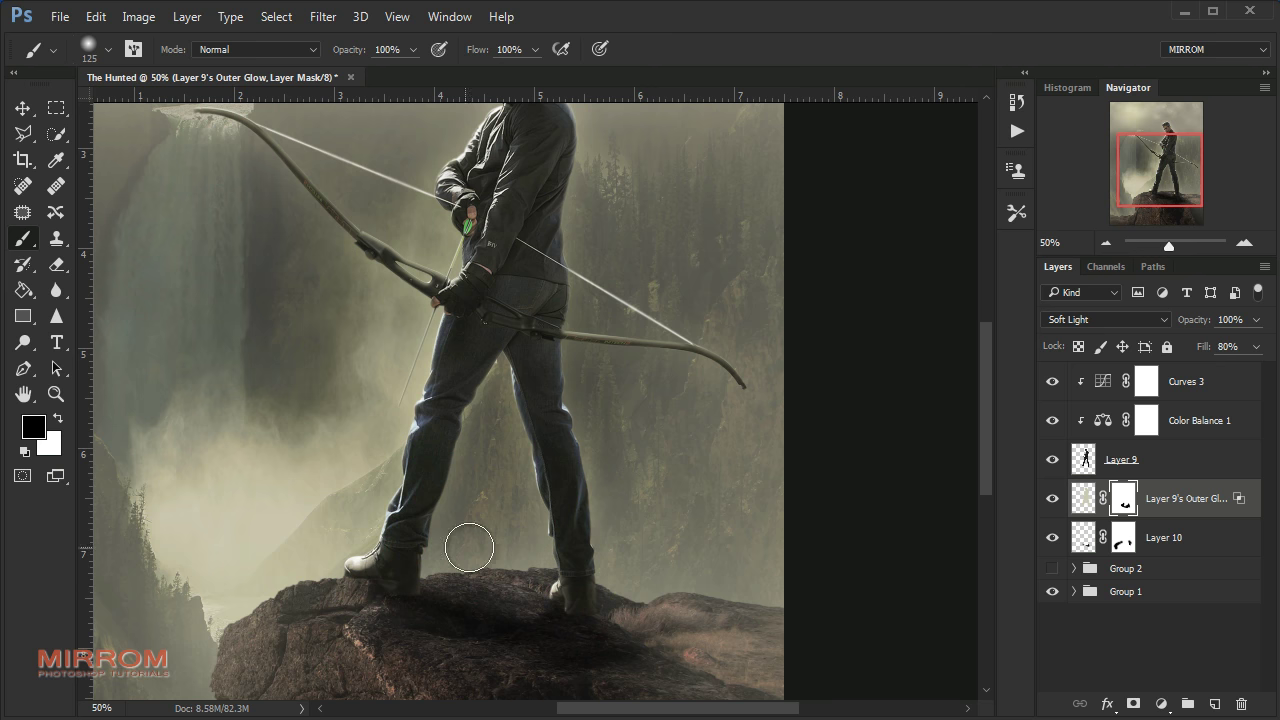
scroll(480, 510, "up", 2)
scroll(501, 469, "down", 1)
scroll(498, 462, "down", 1)
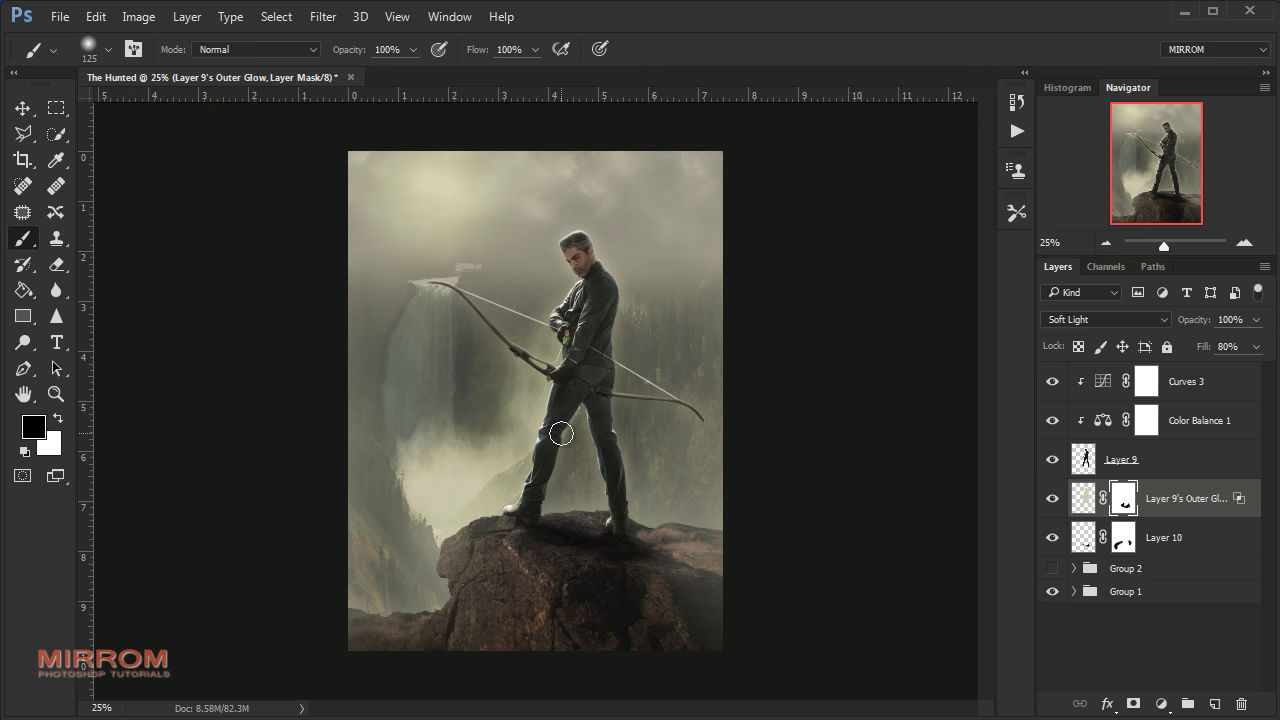
key("v")
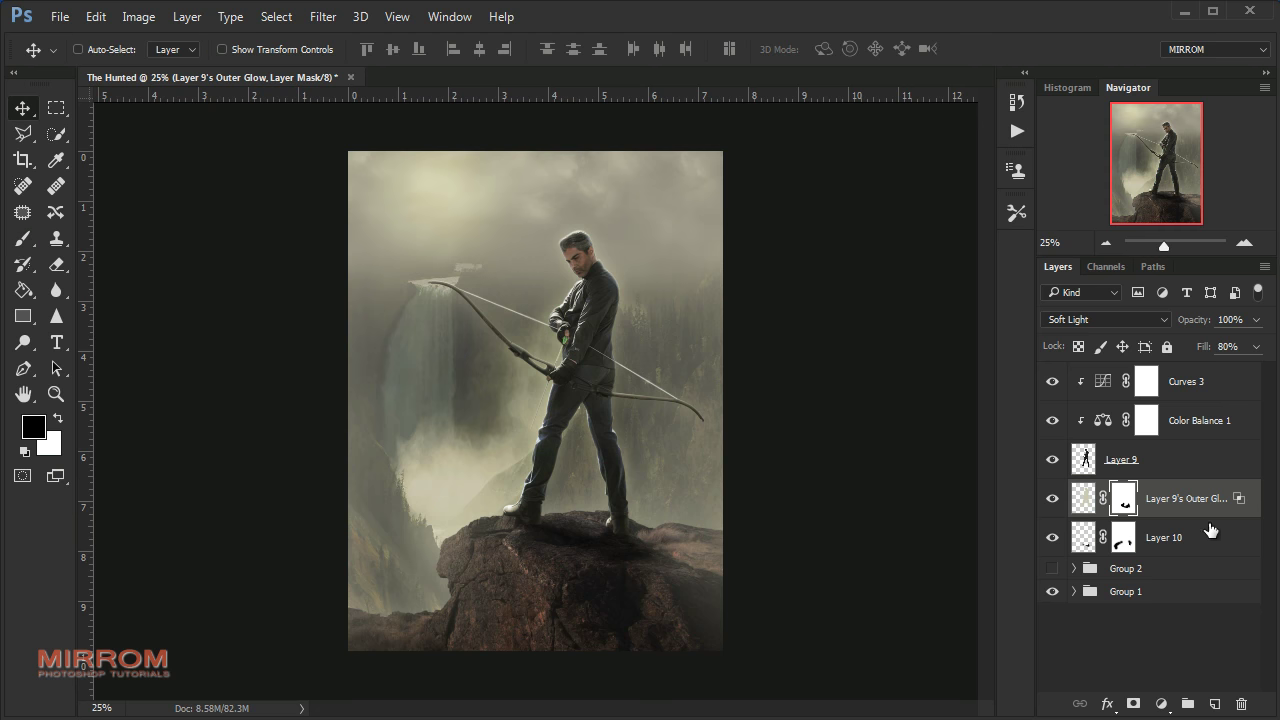
Lower Layer 10's opacity to 50%
left_click(1190, 390)
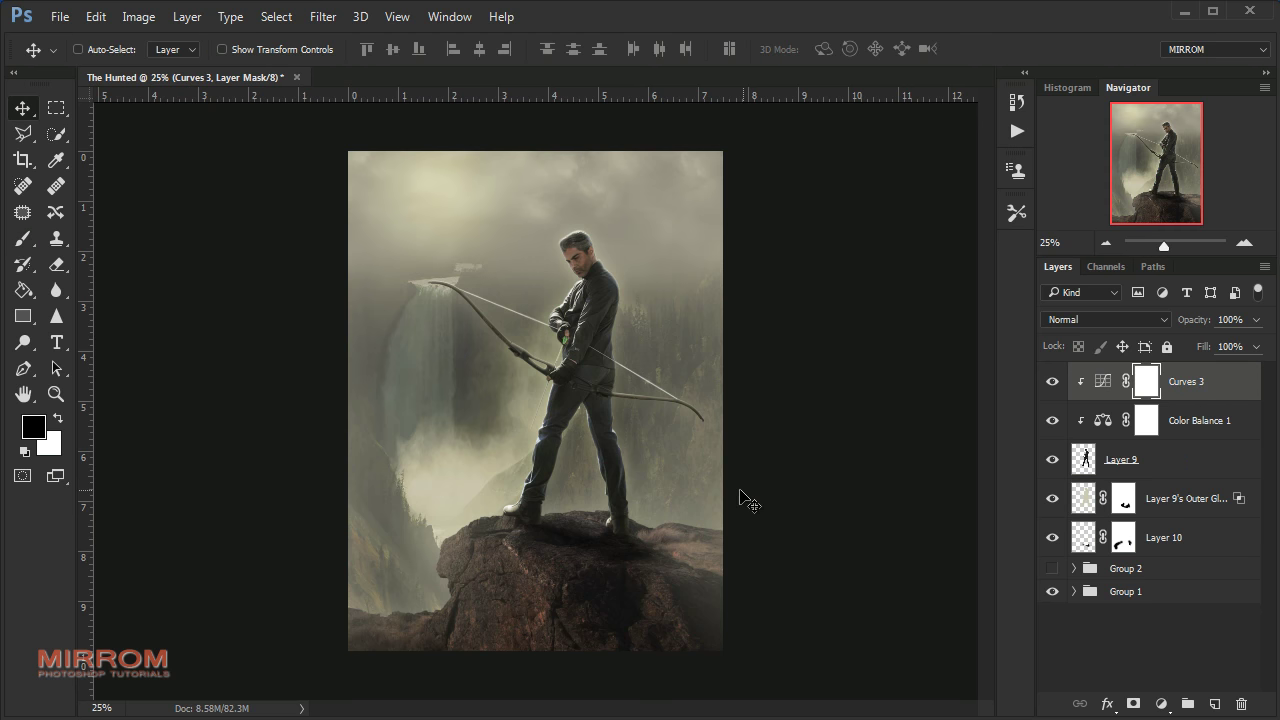
left_click(1054, 540)
left_click(1083, 537)
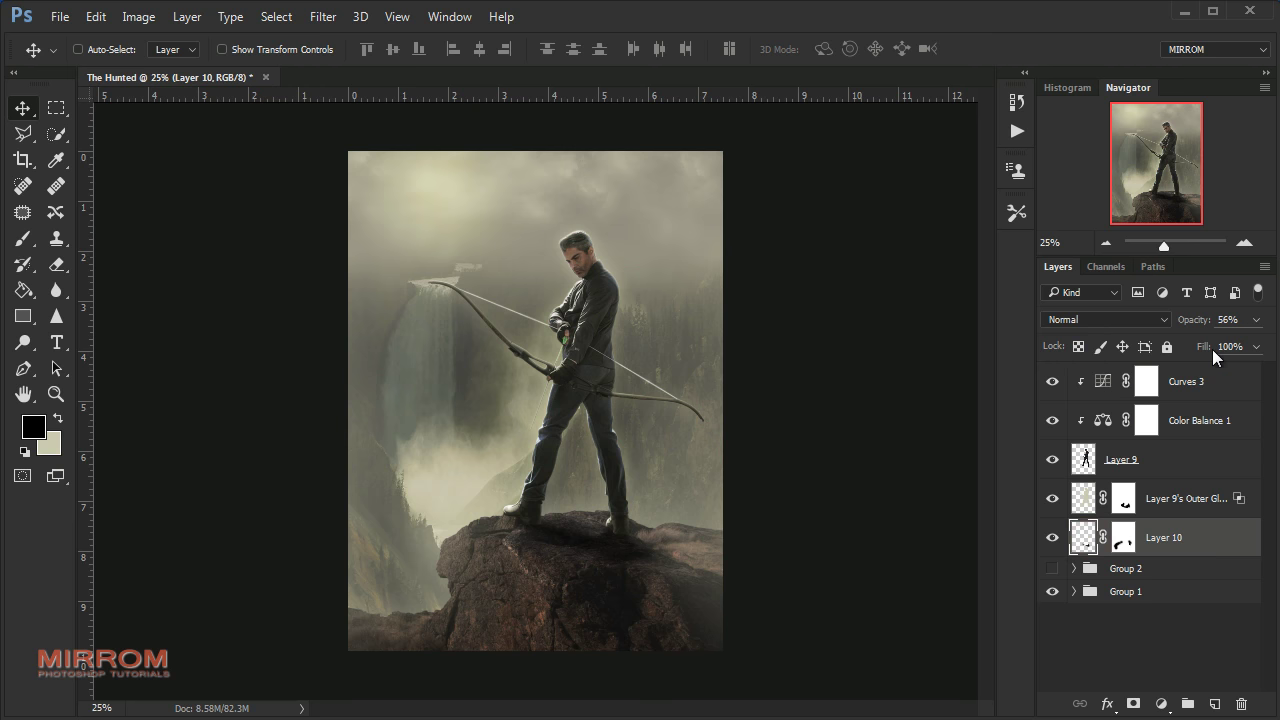
left_click_drag(1212, 320, 1203, 320)
left_click(1183, 385)
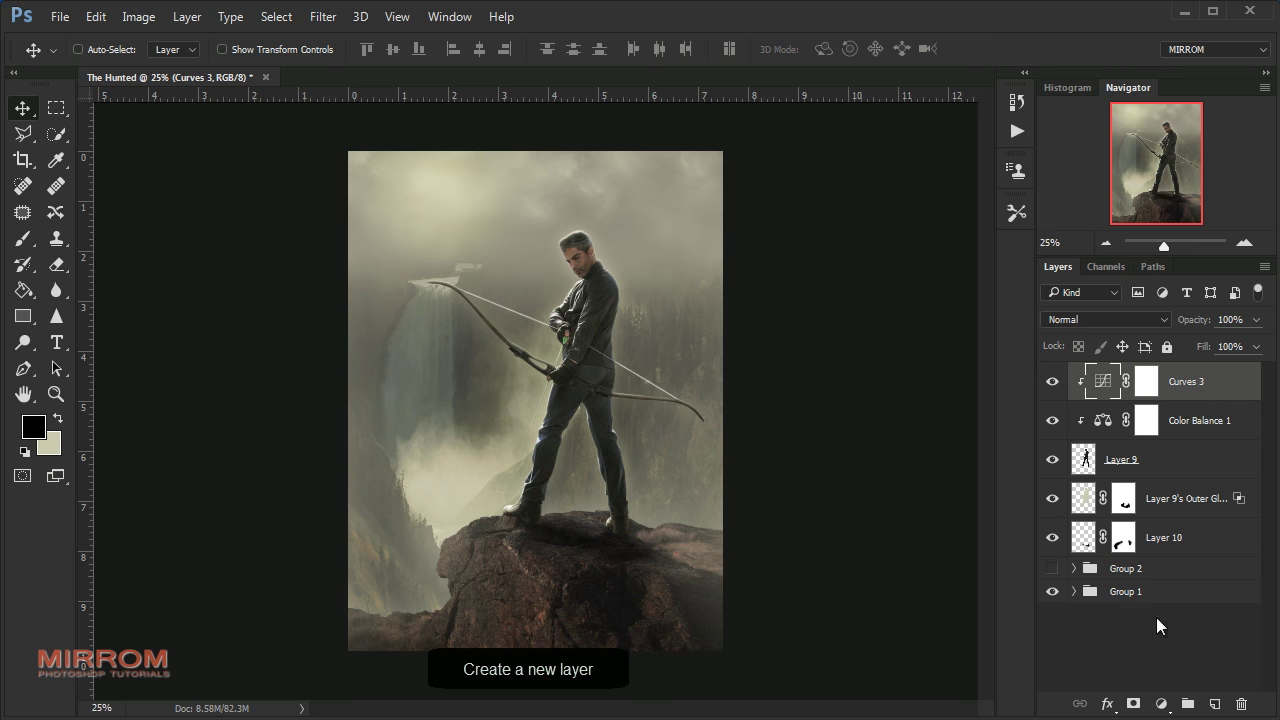
Add a new layer above Curves 3 and set the foreground colour to beige
left_click(1211, 704)
left_click(60, 421)
left_click(33, 427)
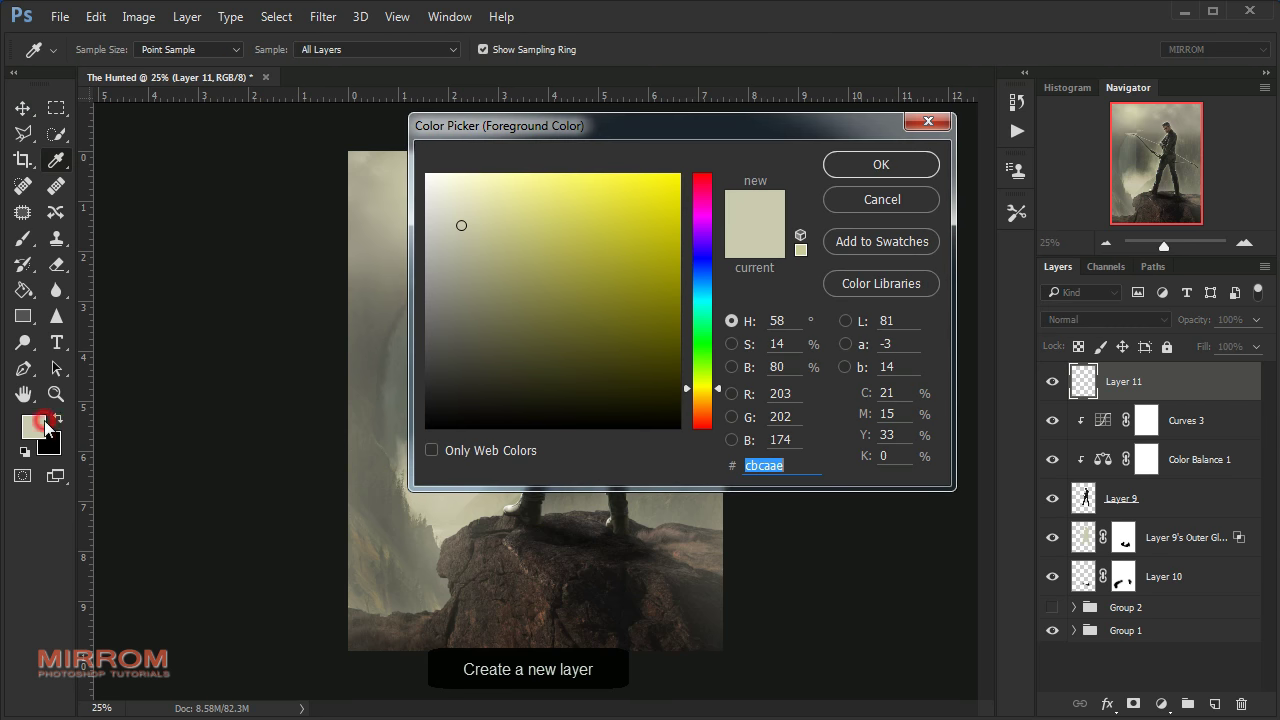
left_click(875, 165)
key("v")
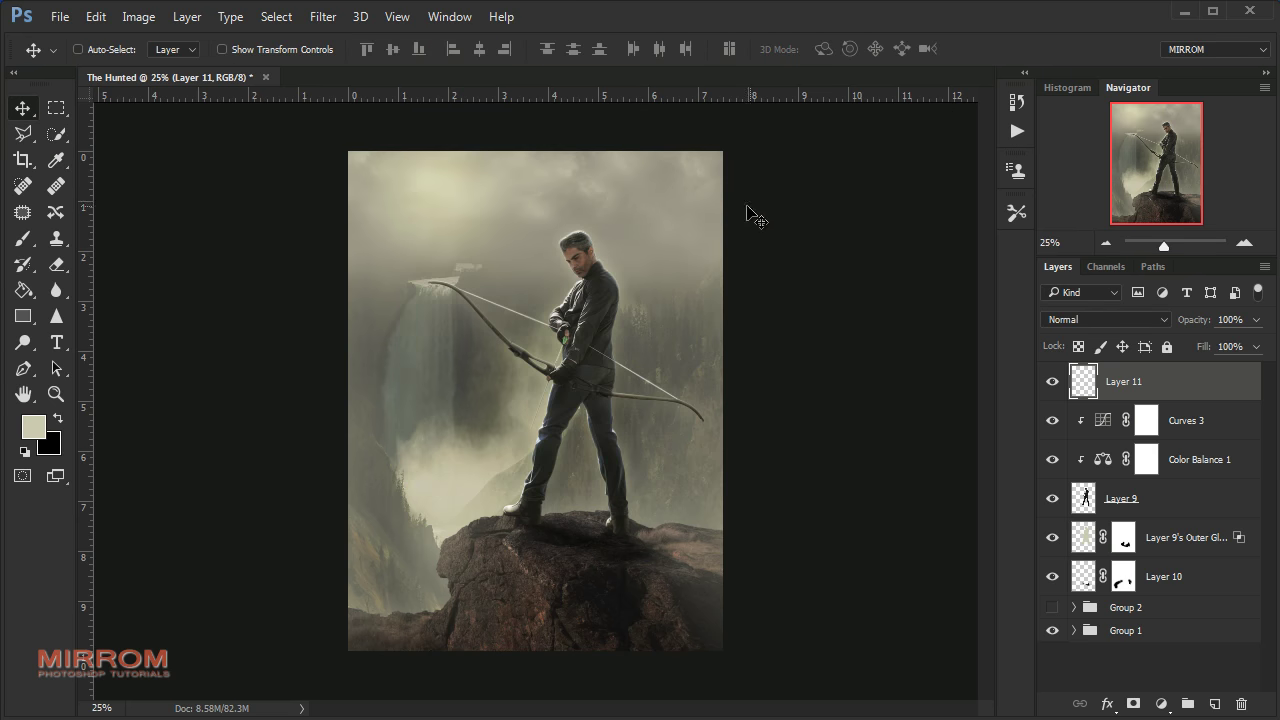
Pick a particle scatter brush, size it down, and paint light specks around the archer
key("b")
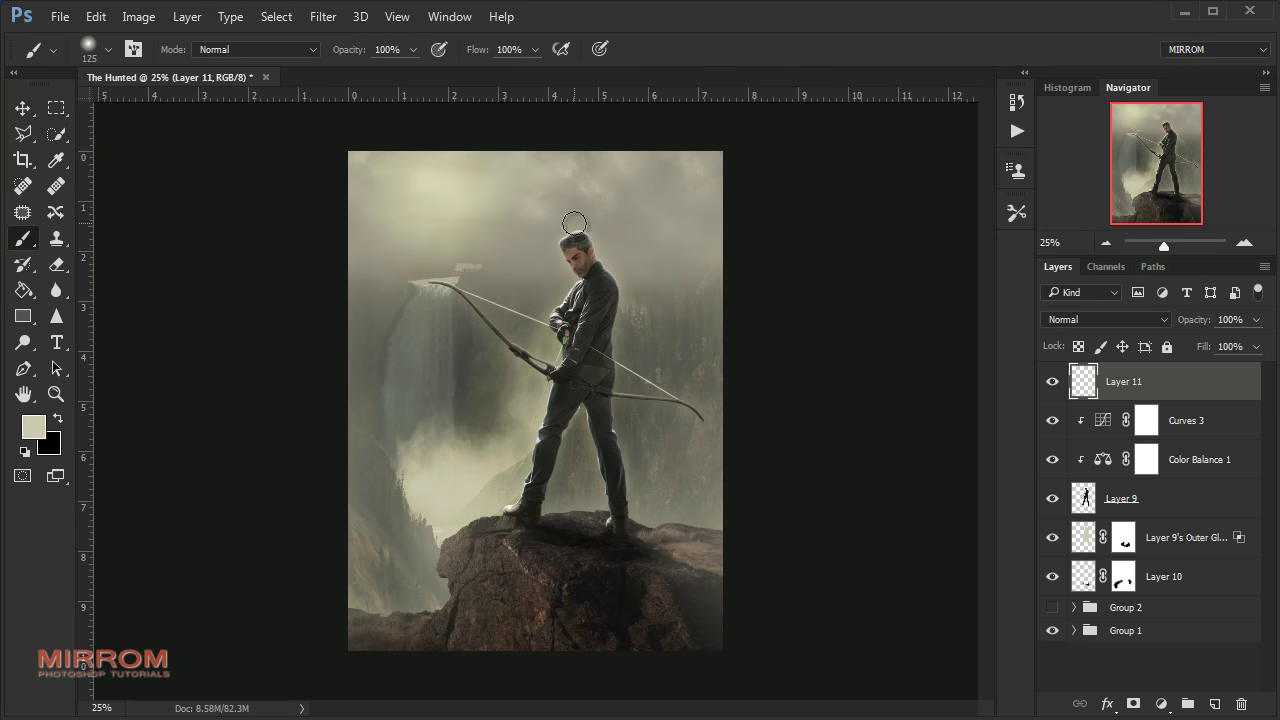
right_click(580, 205)
left_click_drag(809, 410, 819, 478)
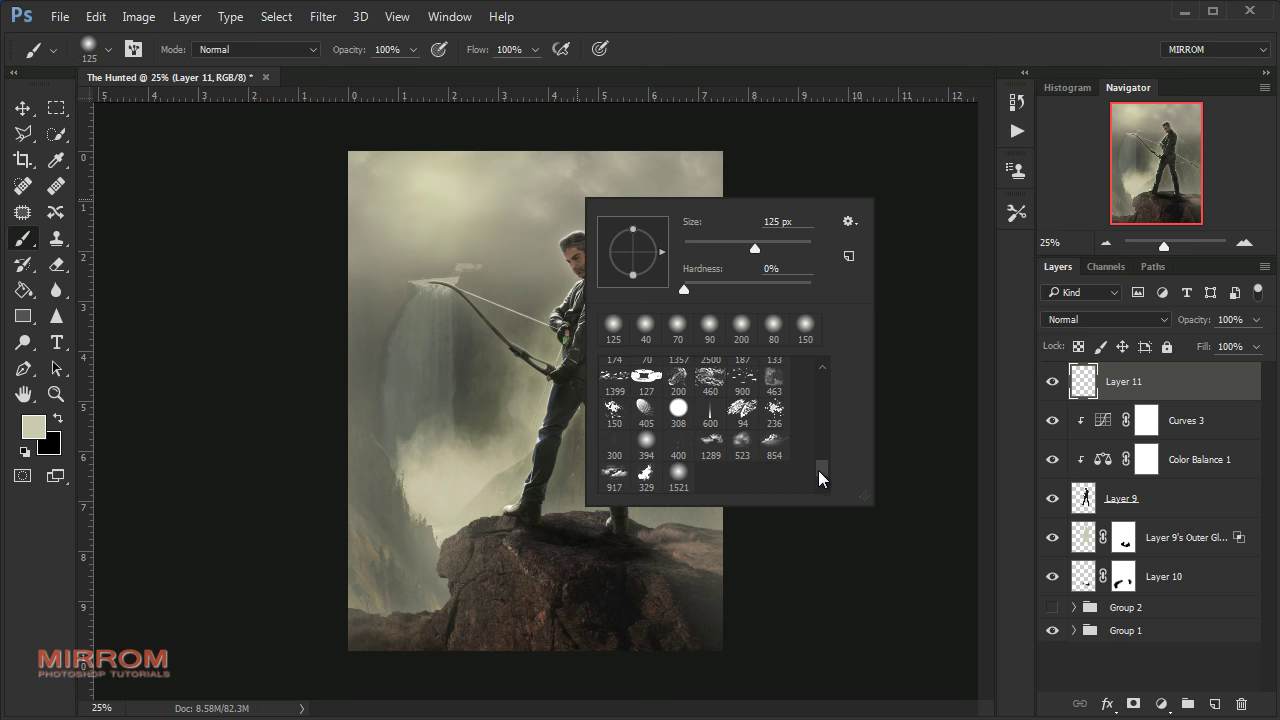
left_click(678, 440)
left_click(491, 451)
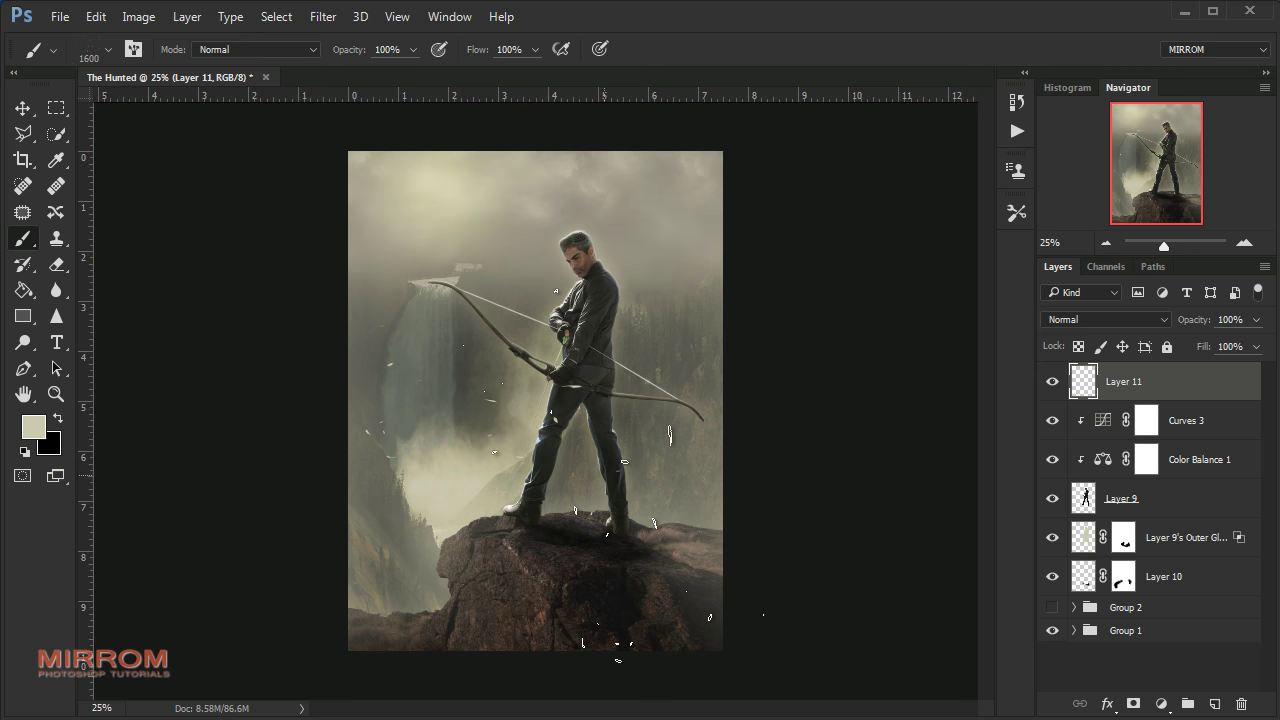
key("bracketleft")
key("bracketleft")
key("bracketleft")
left_click_drag(450, 430, 690, 460)
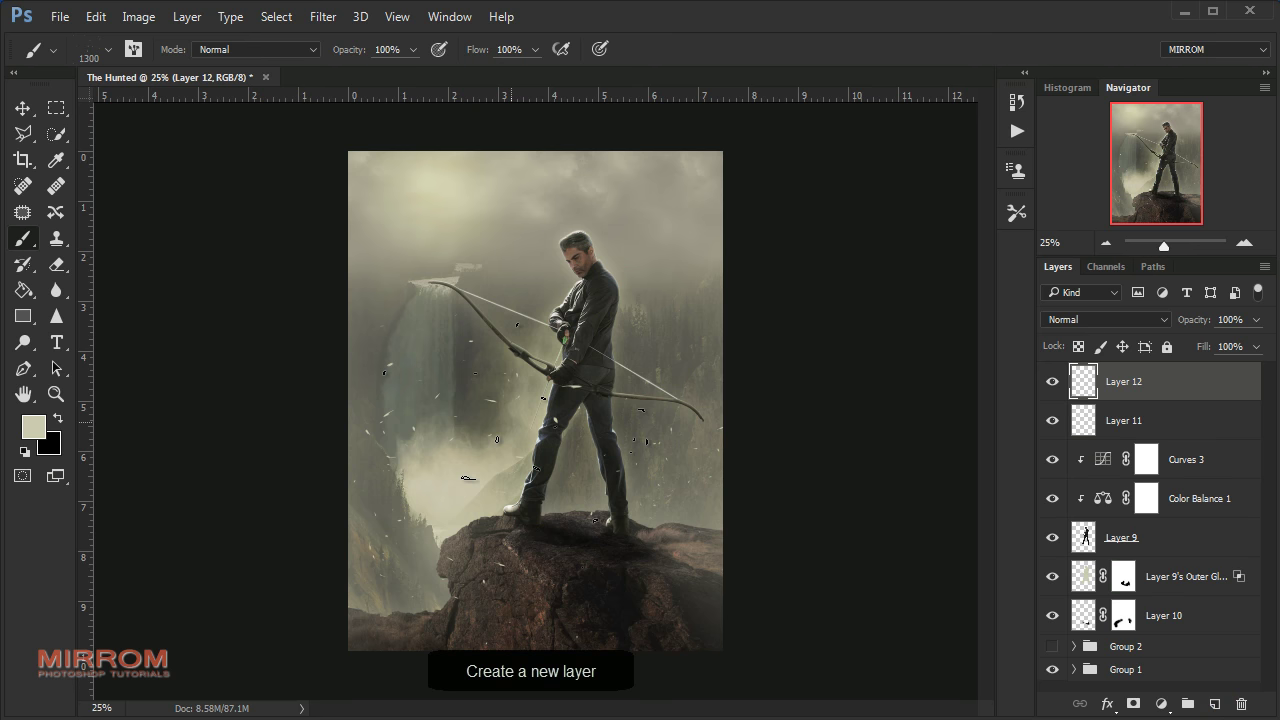
key("bracketright")
key("bracketright")
key("bracketright")
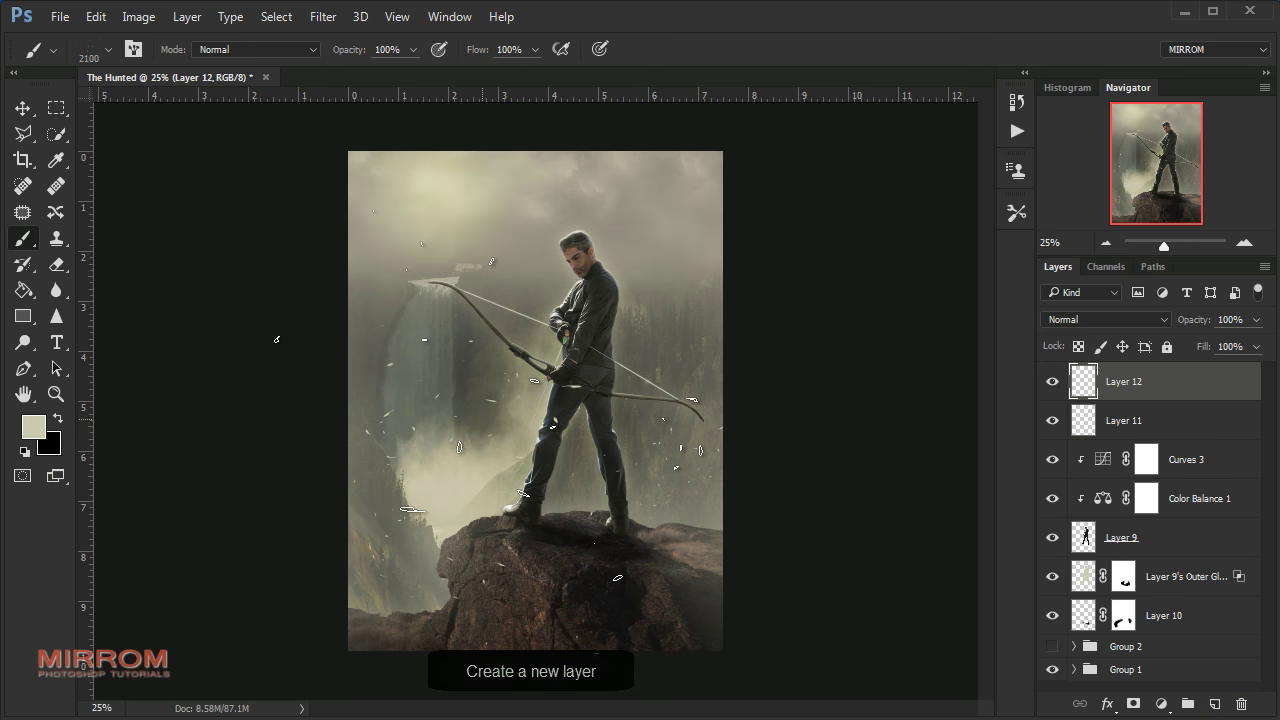
key("bracketright")
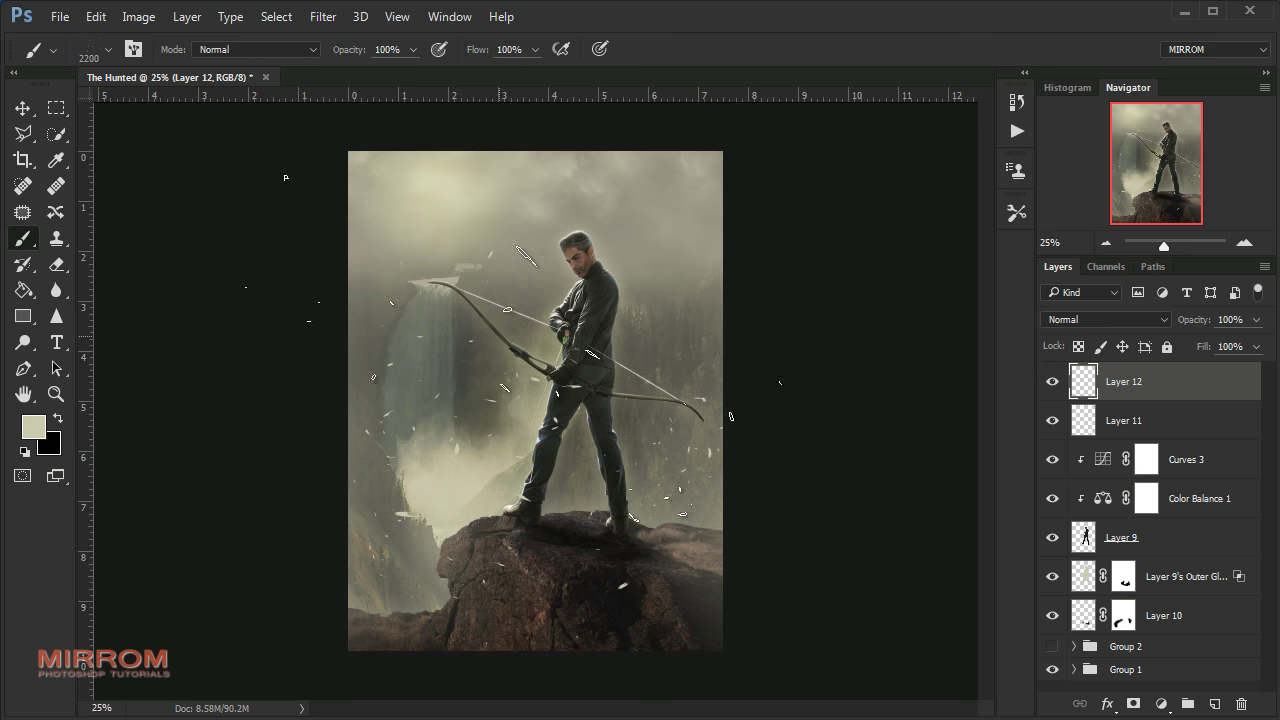
key("v")
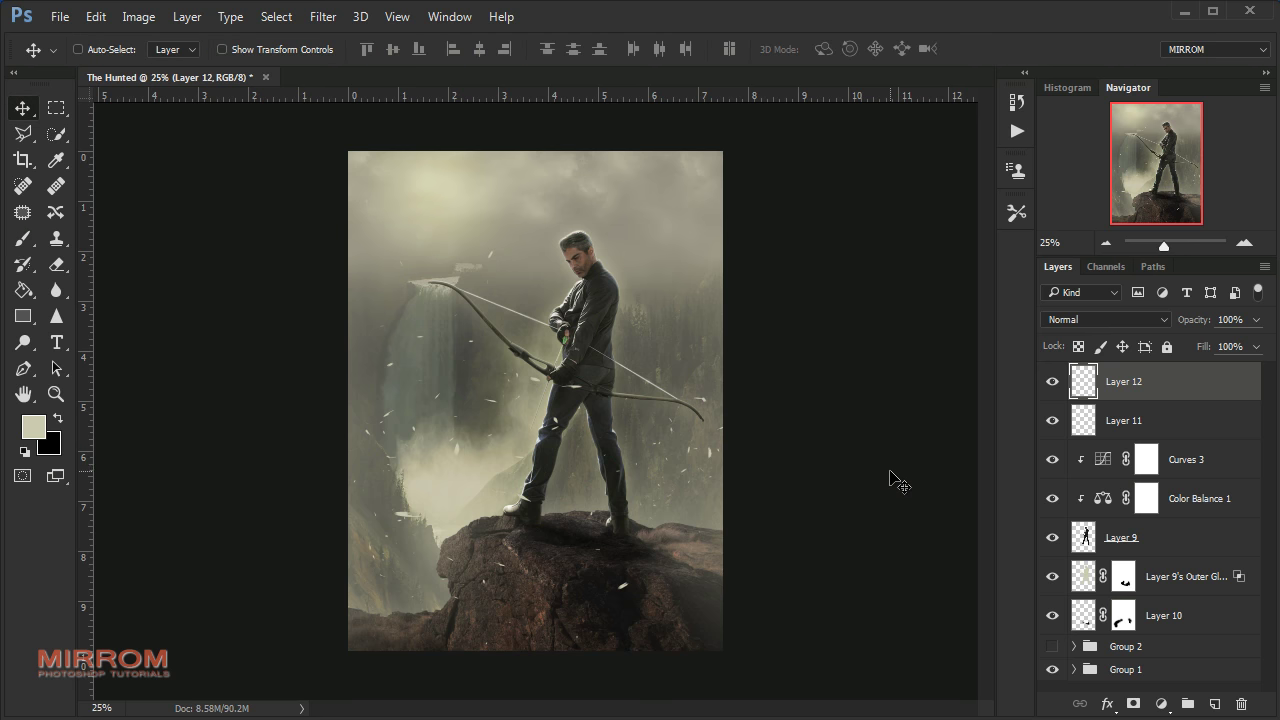
Flip the Layer 12 particles horizontally, enlarge them to about 125%, and commit the transform
key("ctrl+t")
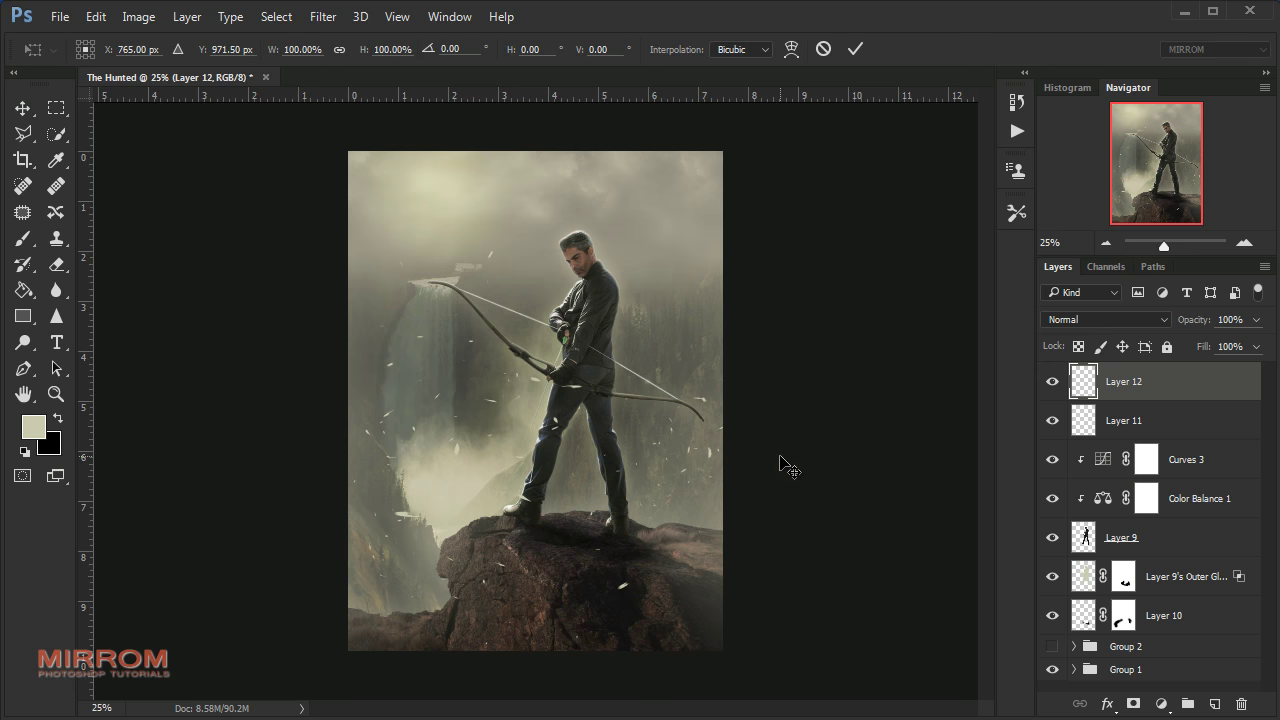
mouse_move(714, 584)
left_mouse_down()
mouse_move(778, 636)
mouse_move(794, 560)
left_mouse_up()
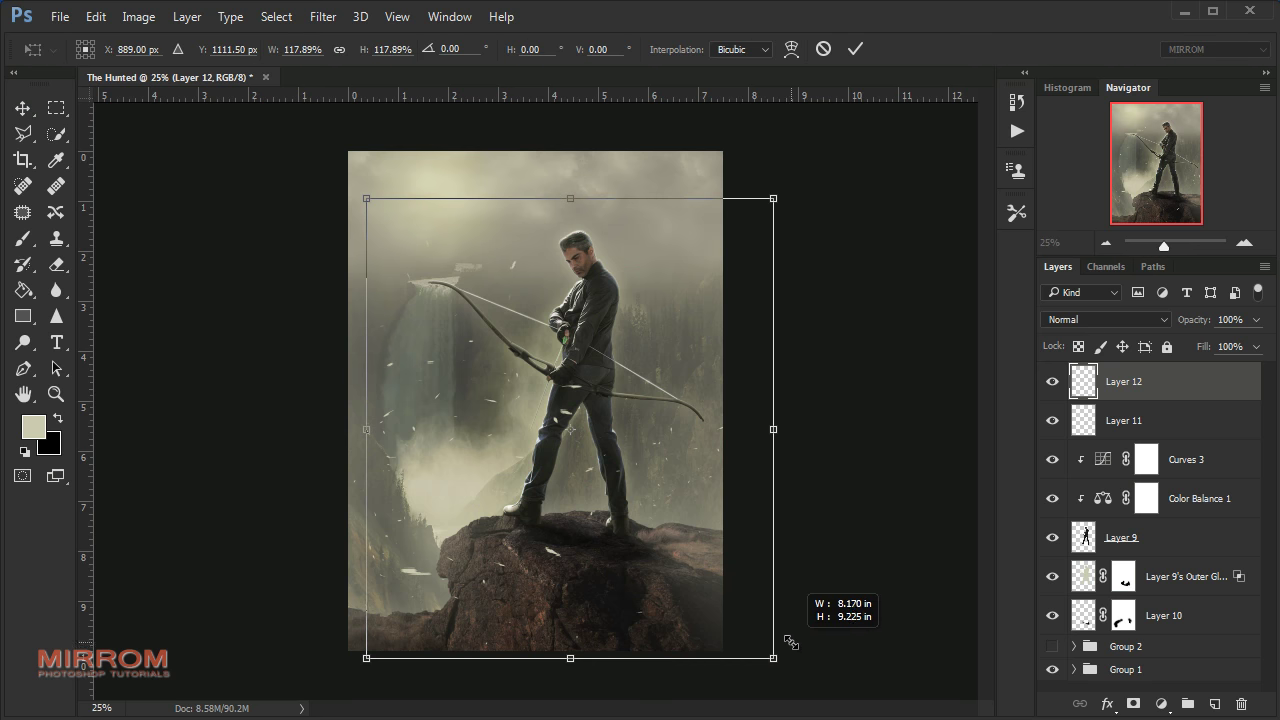
left_click_drag(699, 552, 699, 574)
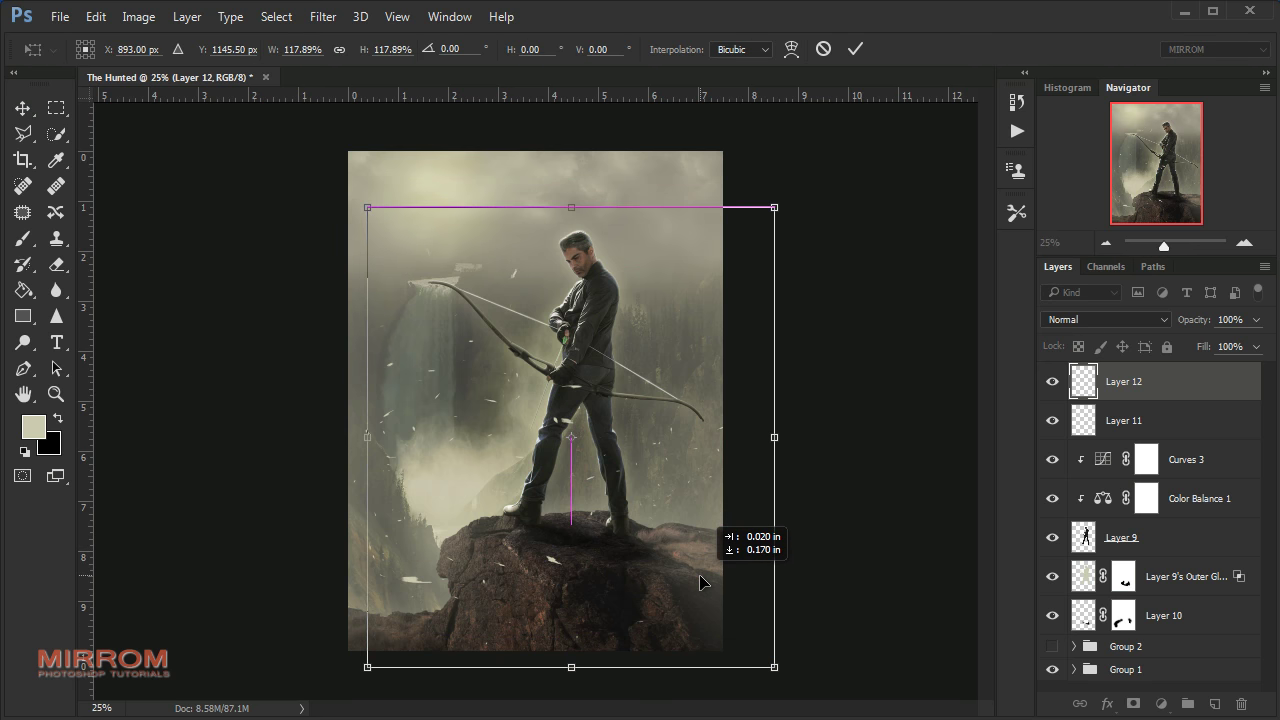
right_click(698, 538)
left_click(716, 508)
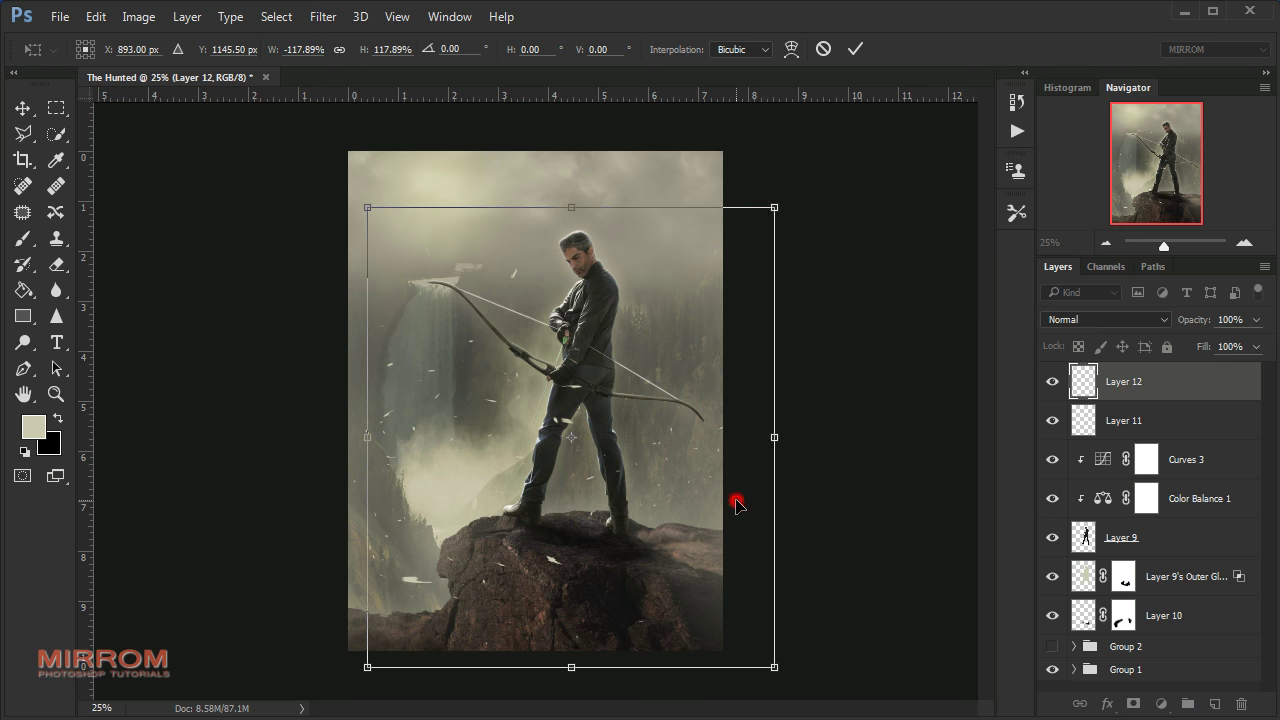
left_click_drag(714, 510, 728, 516)
left_click_drag(786, 209, 831, 205)
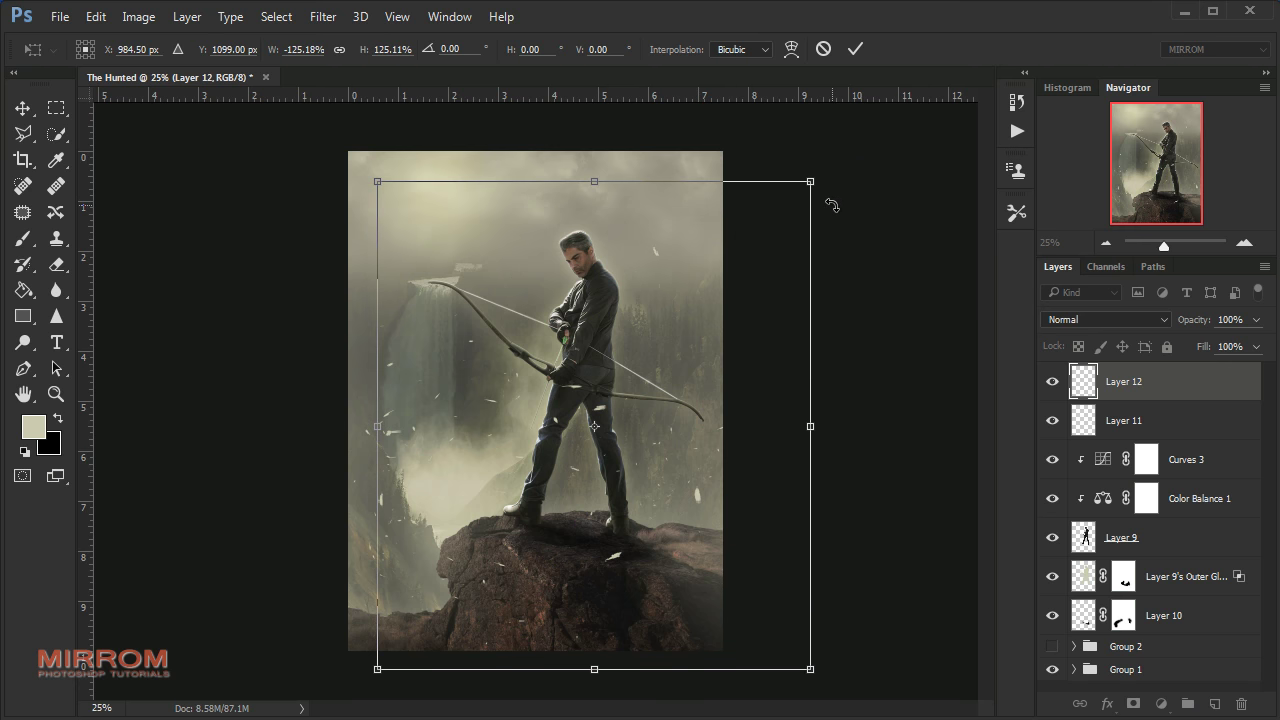
key("Return")
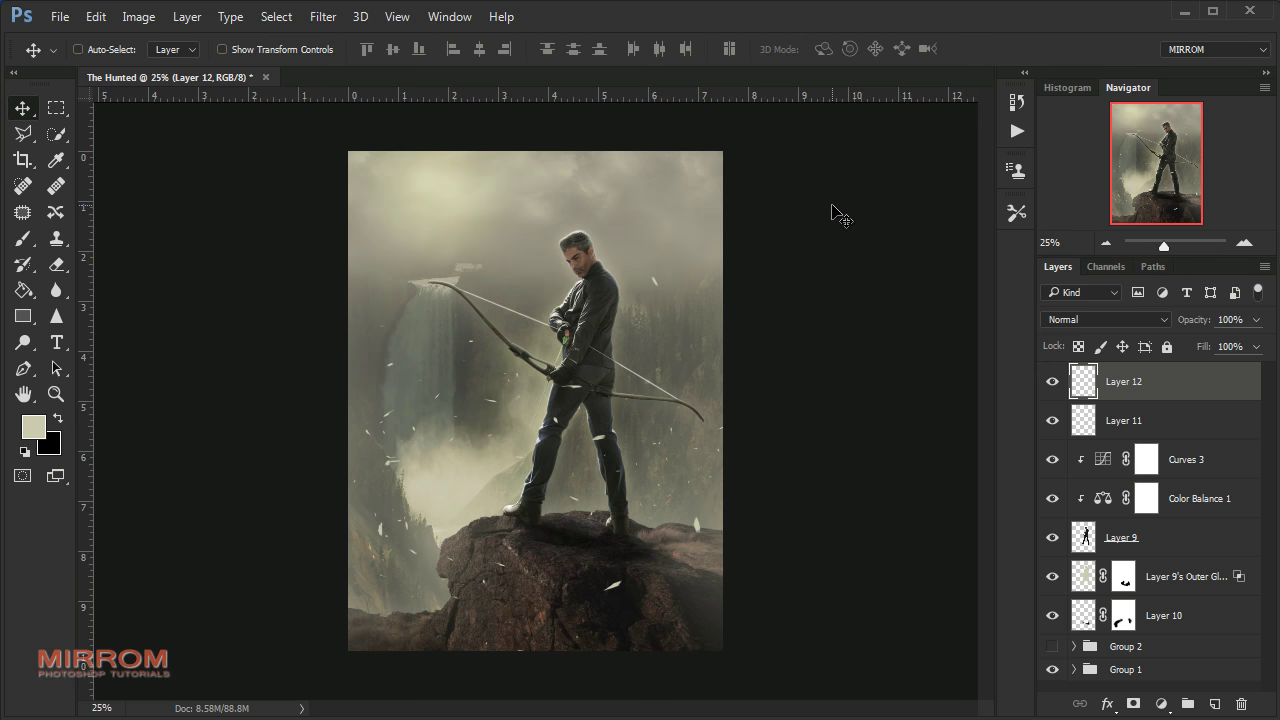
Preview Gaussian Blur on the particles and cancel without applying it
left_click(339, 22)
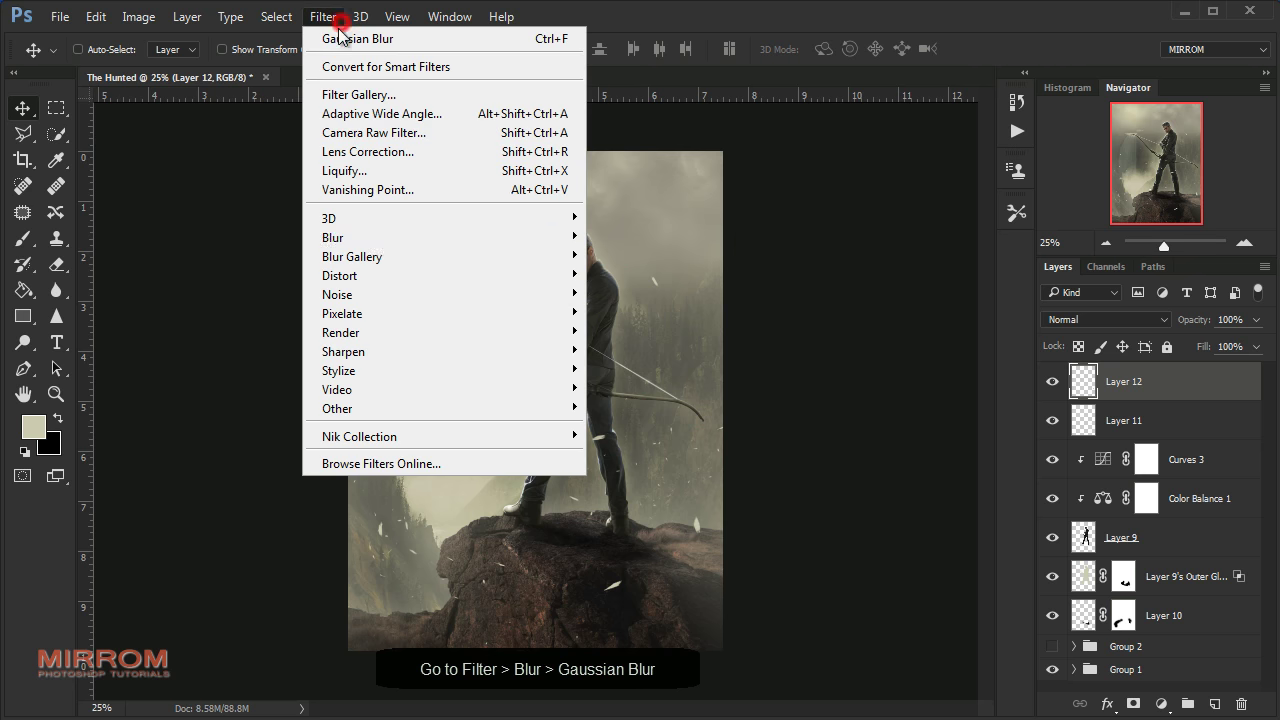
left_click(625, 289)
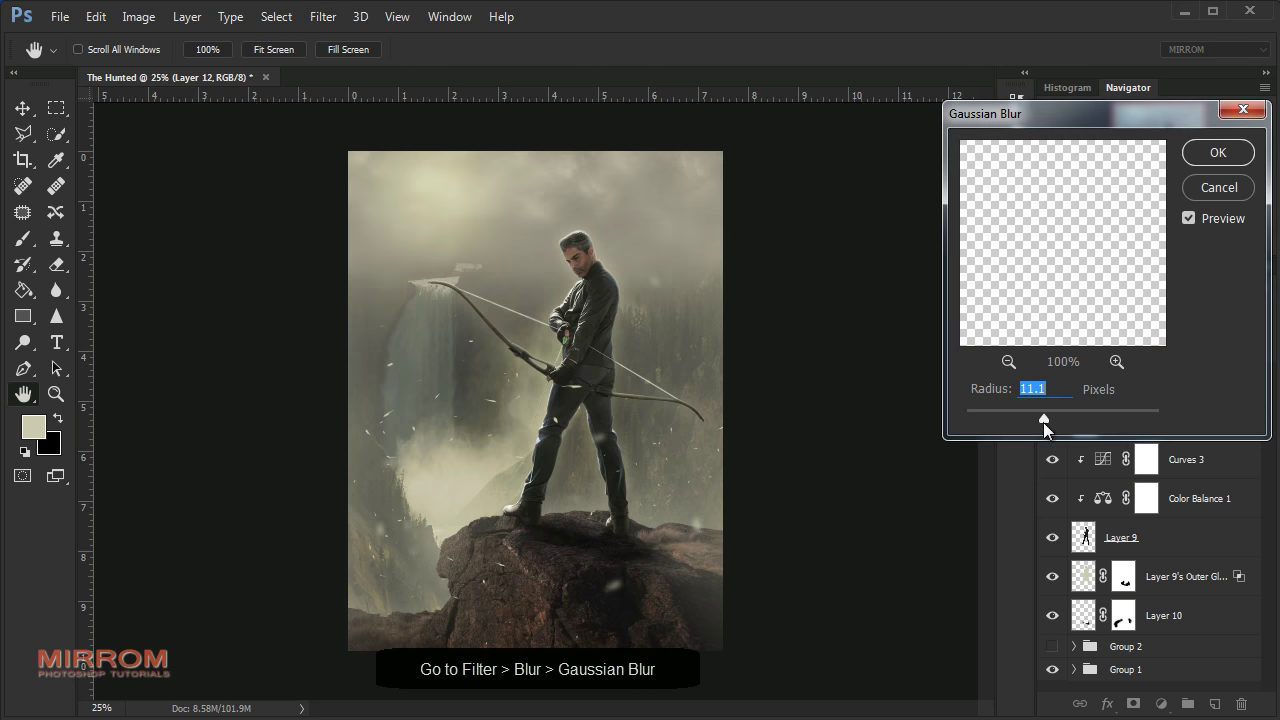
left_click(1218, 187)
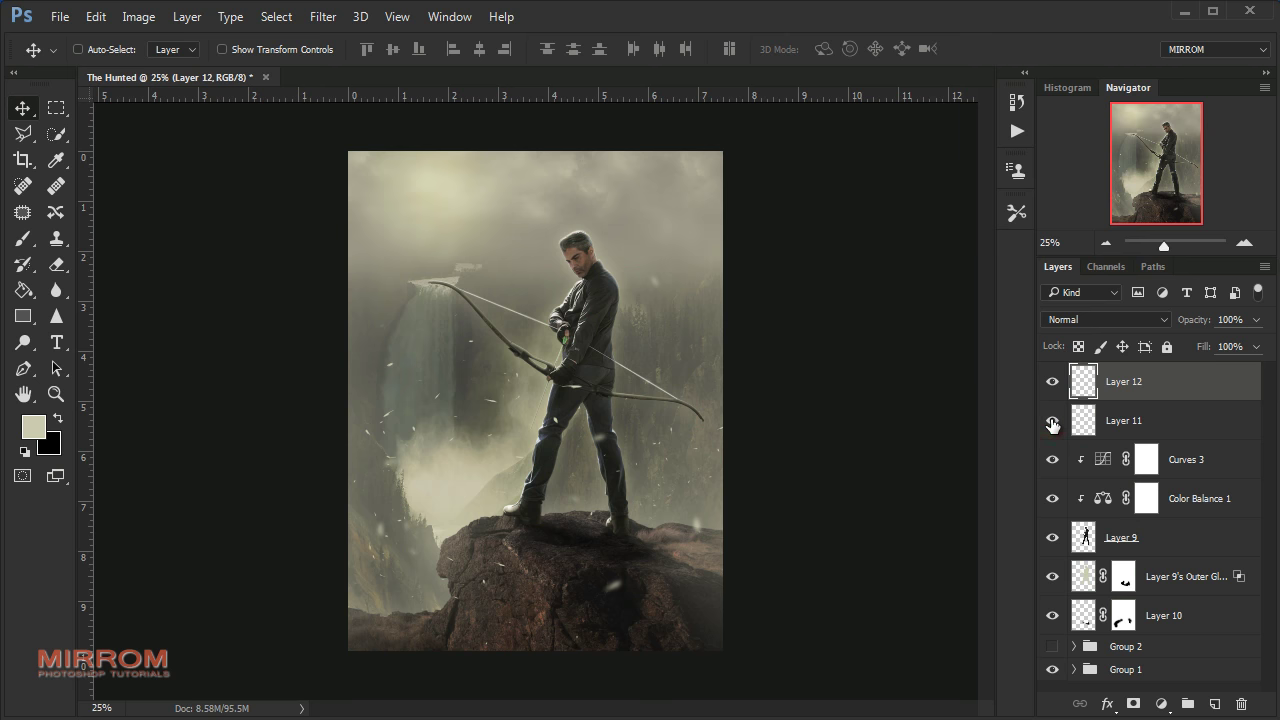
Set Layer 11's particle opacity to 86% and zoom in on the composite
left_click(1177, 430)
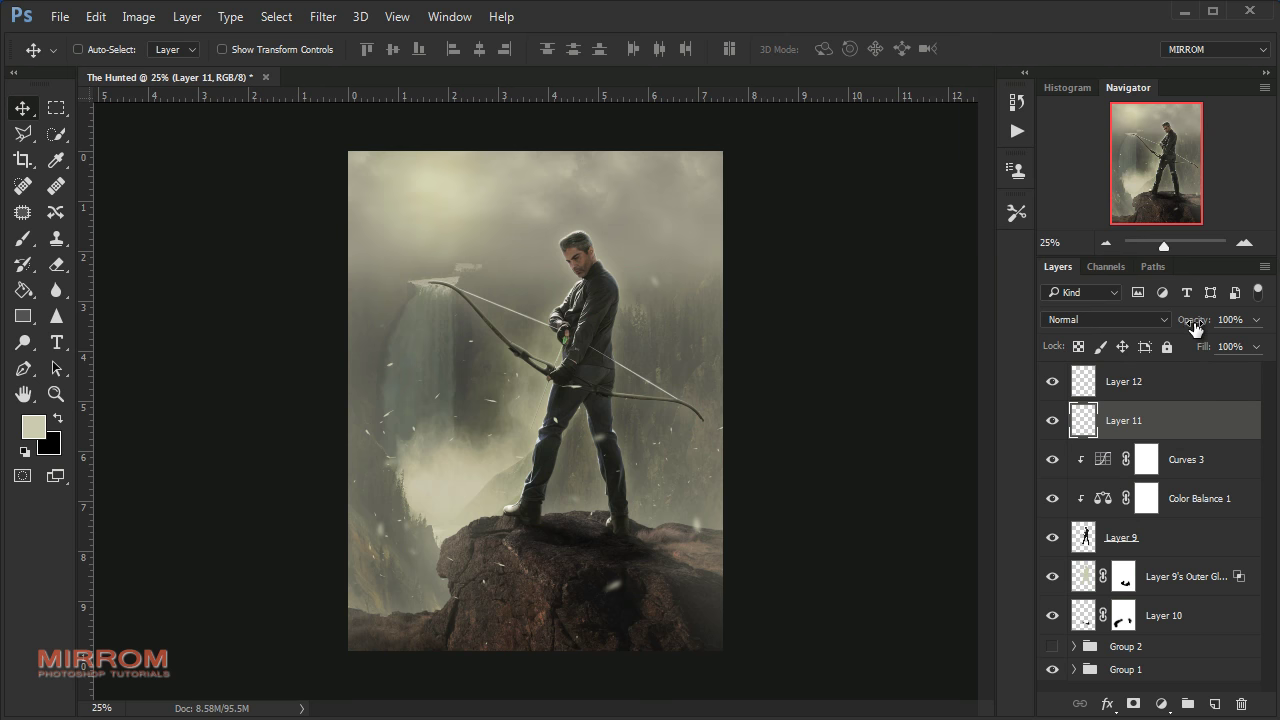
left_click_drag(1195, 328, 1181, 328)
left_click(1186, 385)
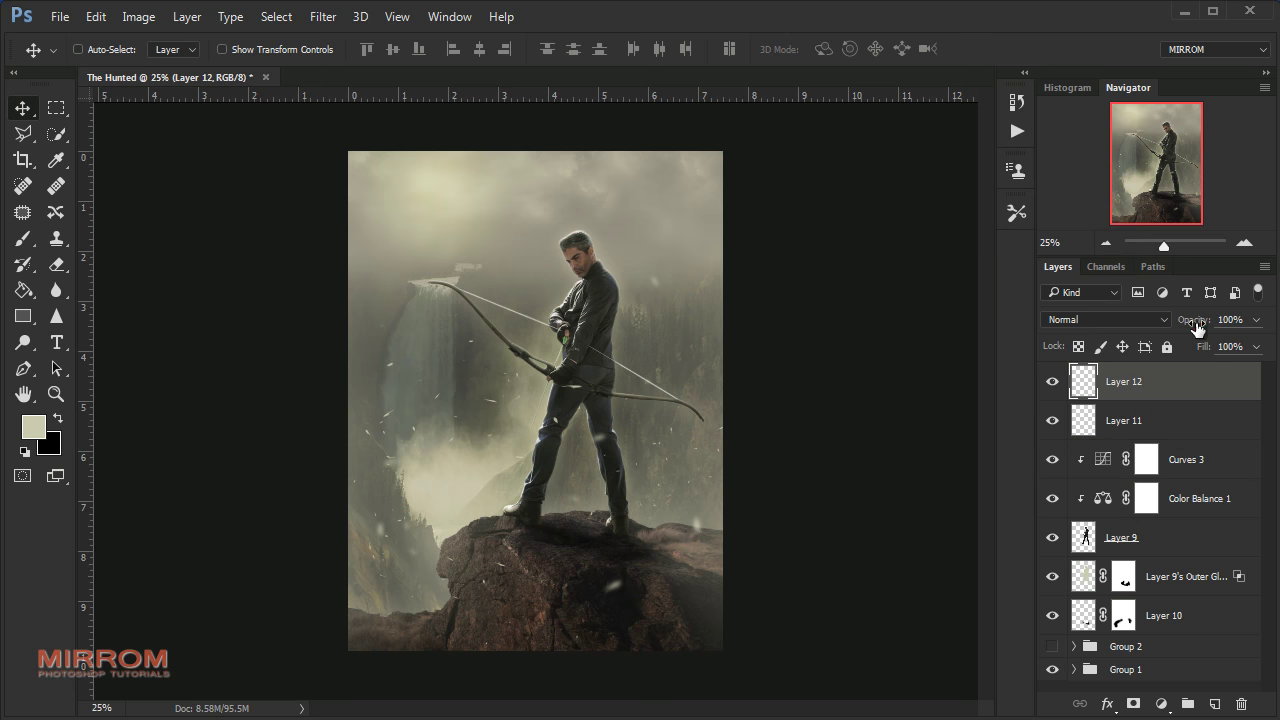
type("96")
left_click(1150, 430)
left_click(840, 368)
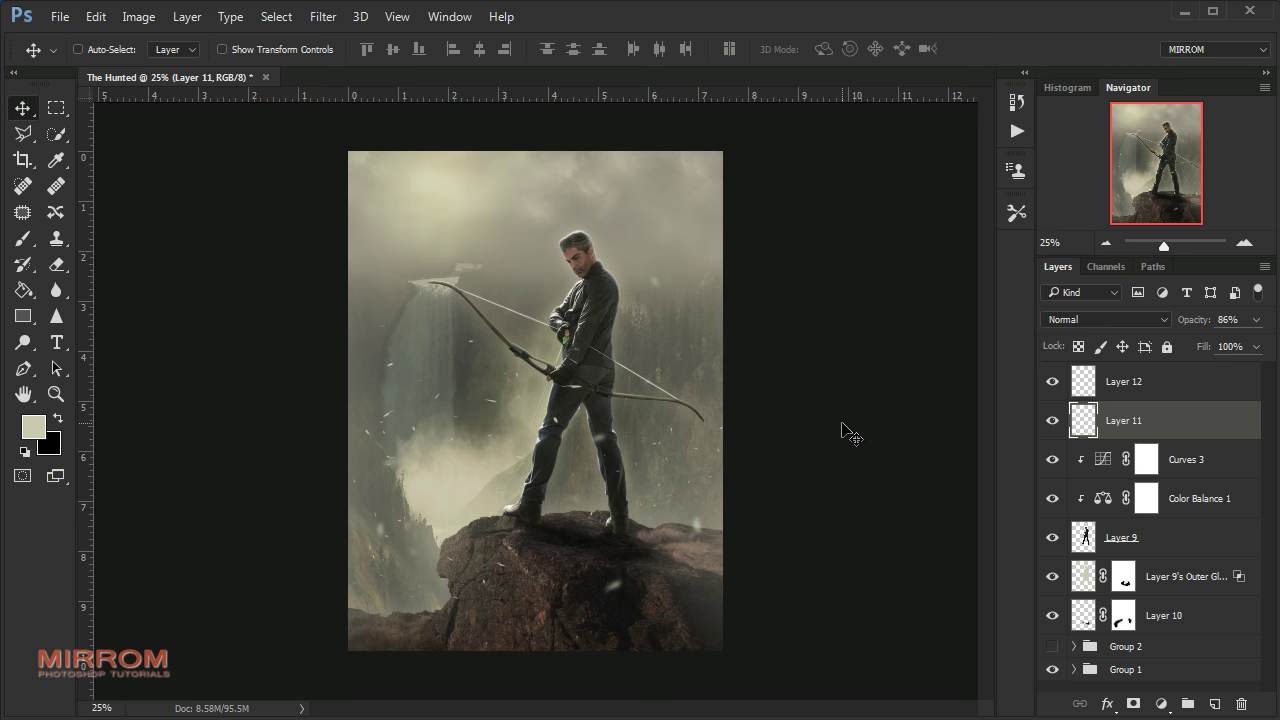
key("ctrl+plus")
scroll(842, 432, "down", 1)
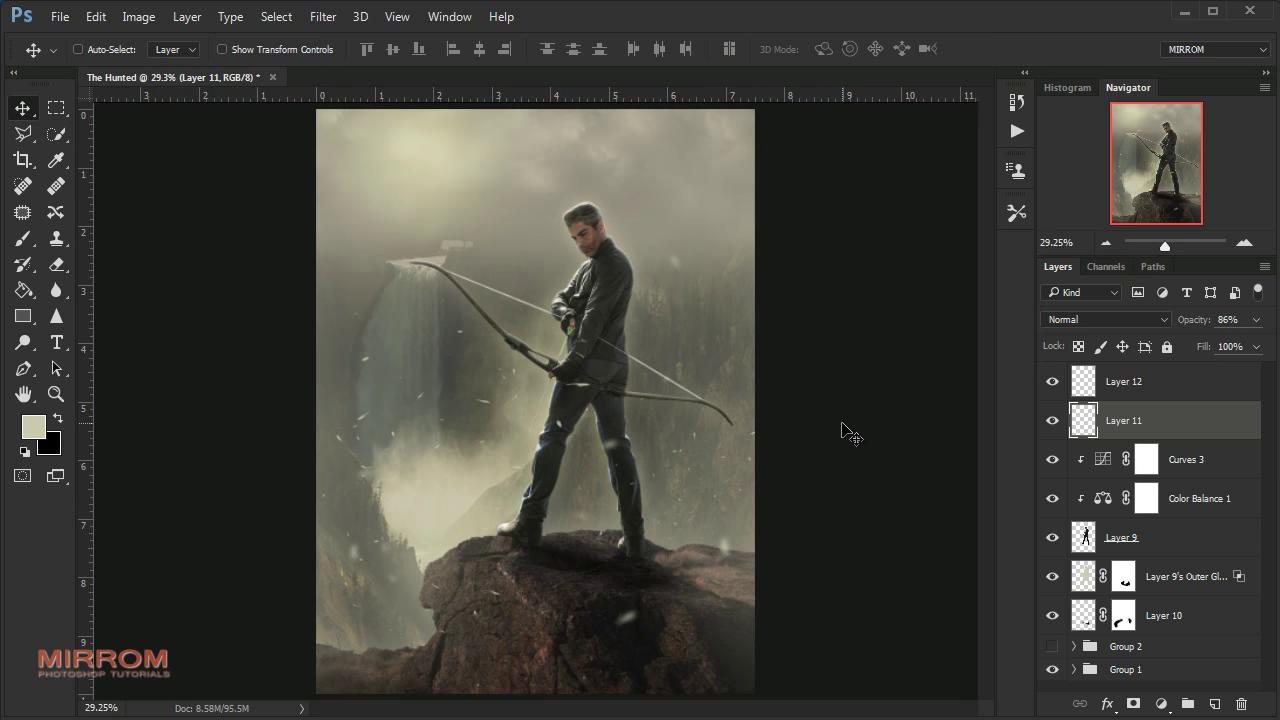
Open the birds image and draw a Polygonal Lasso selection around the lower three birds
left_click(60, 17)
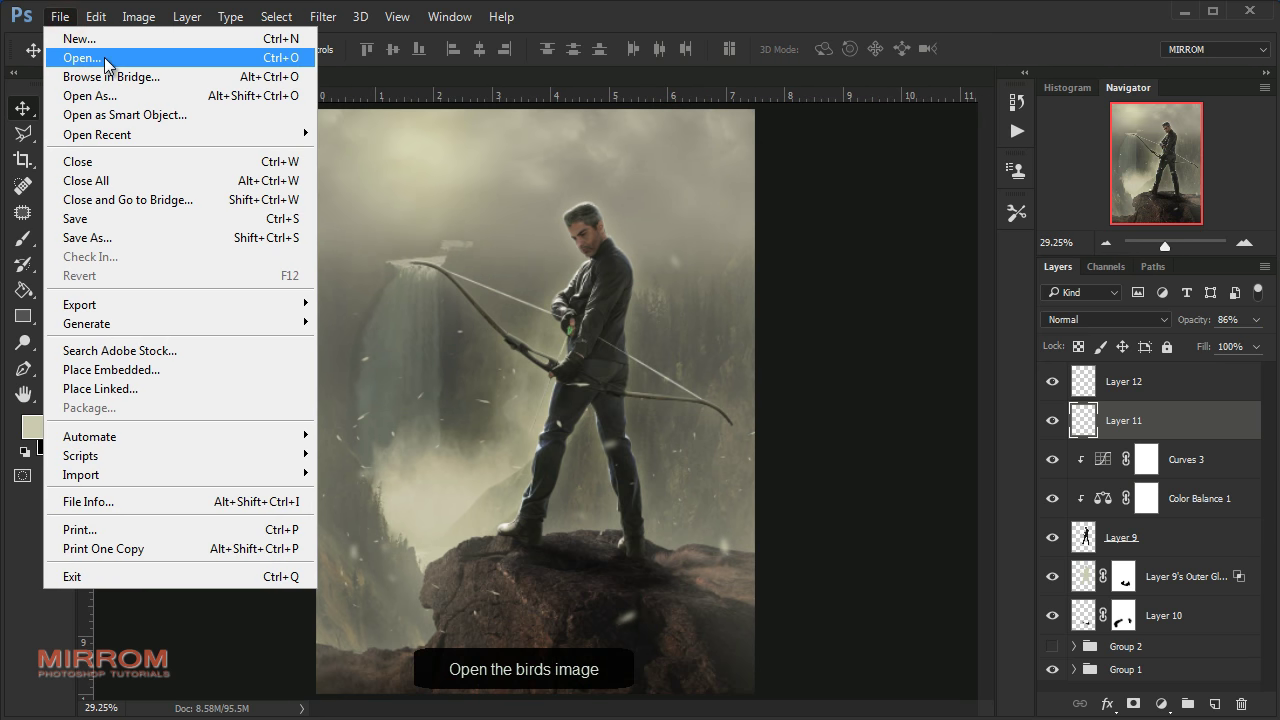
left_click(82, 57)
left_click(23, 133)
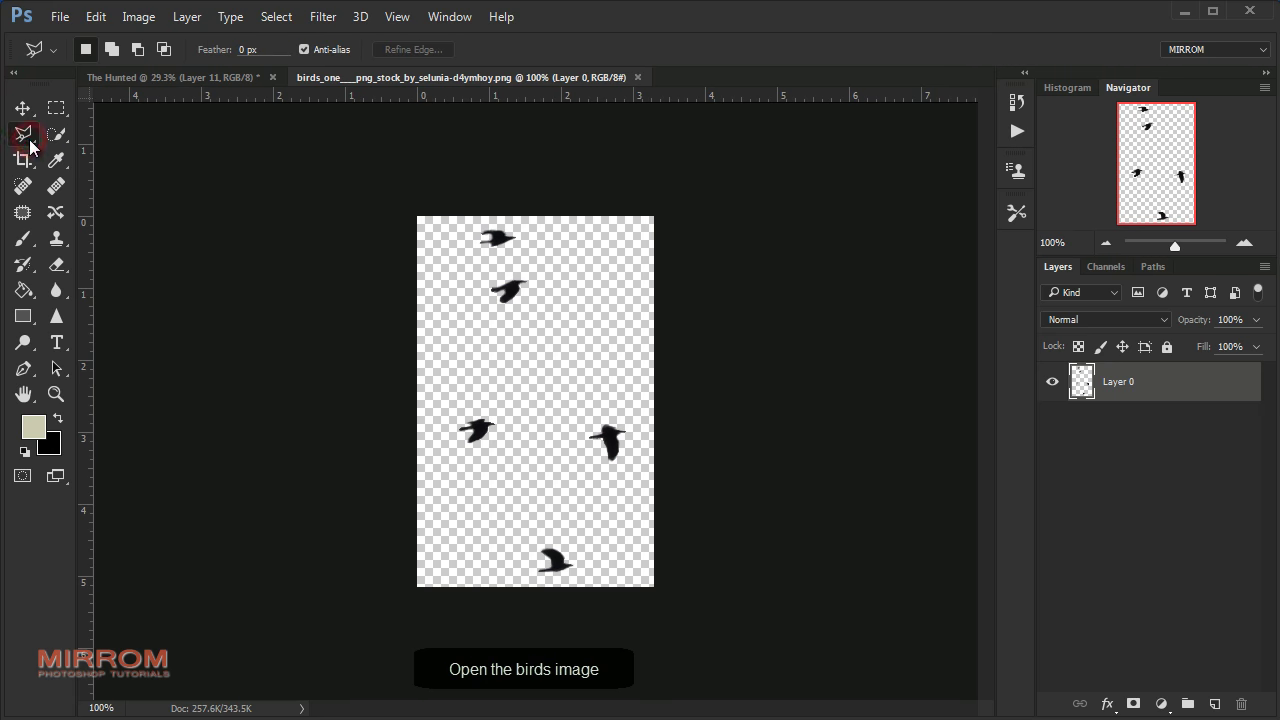
left_click(464, 384)
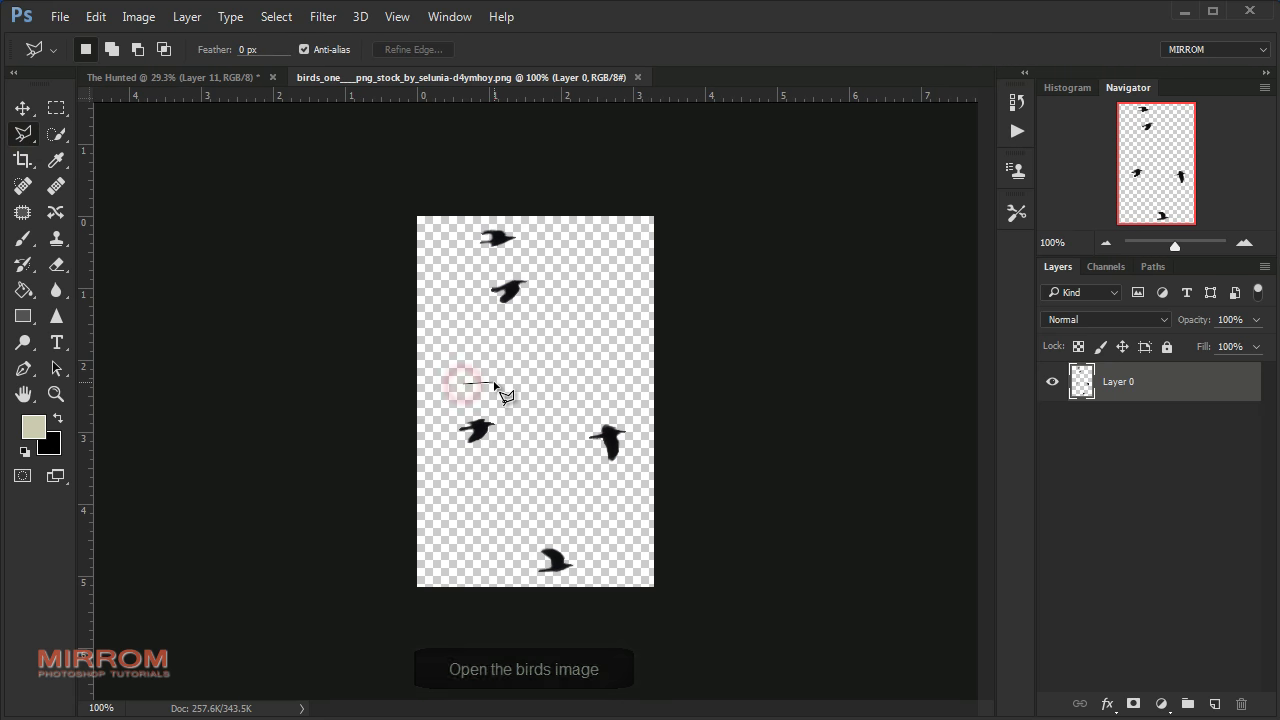
left_click(629, 404)
left_click(632, 466)
left_click(617, 522)
left_click(535, 604)
left_click(503, 606)
left_click(443, 451)
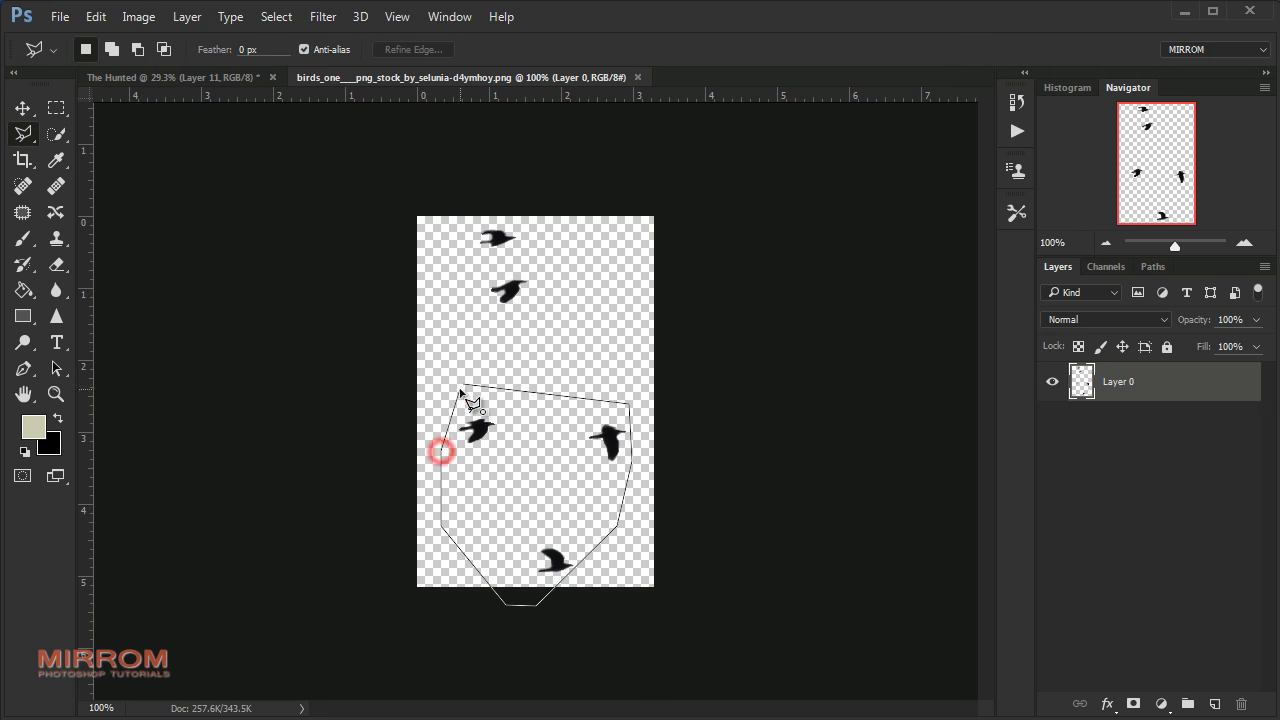
left_click(461, 385)
Cut the three birds to their own layer and drag them into The Hunted's sky
right_click(502, 414)
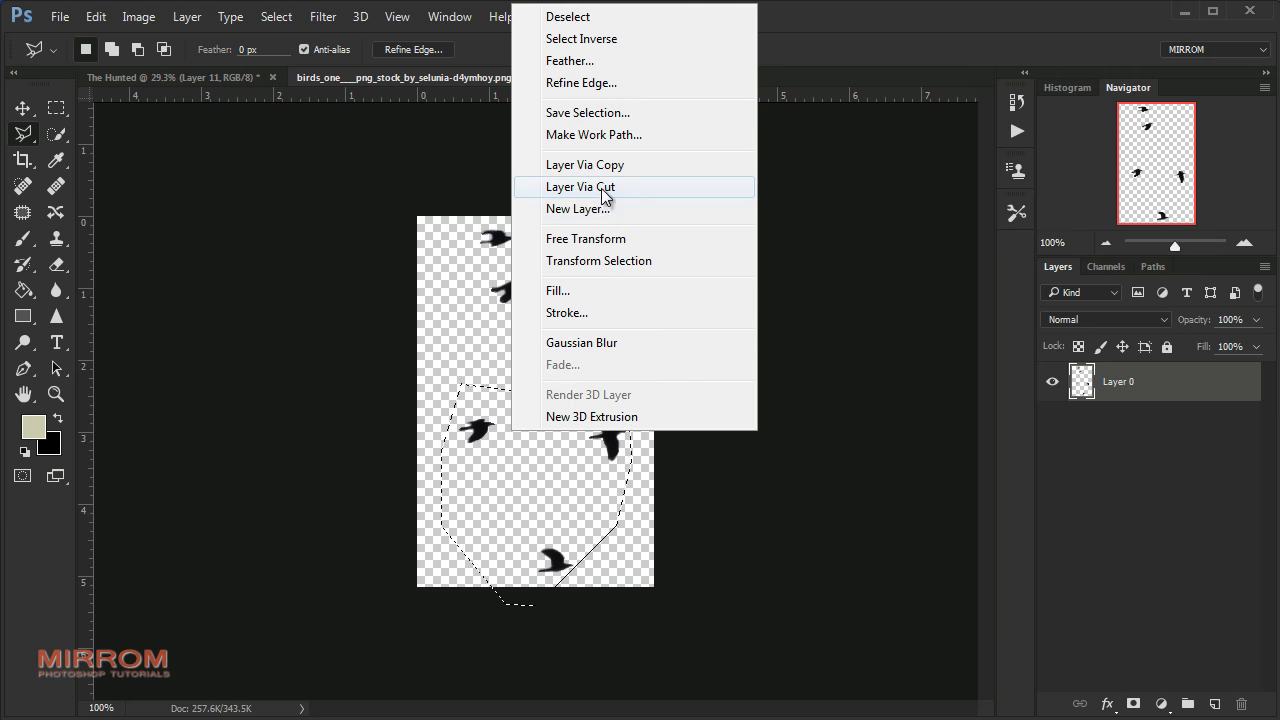
left_click(606, 190)
key("v")
mouse_move(592, 430)
left_mouse_down()
mouse_move(512, 177)
mouse_move(617, 140)
left_mouse_up()
left_click_drag(1100, 418, 1126, 376)
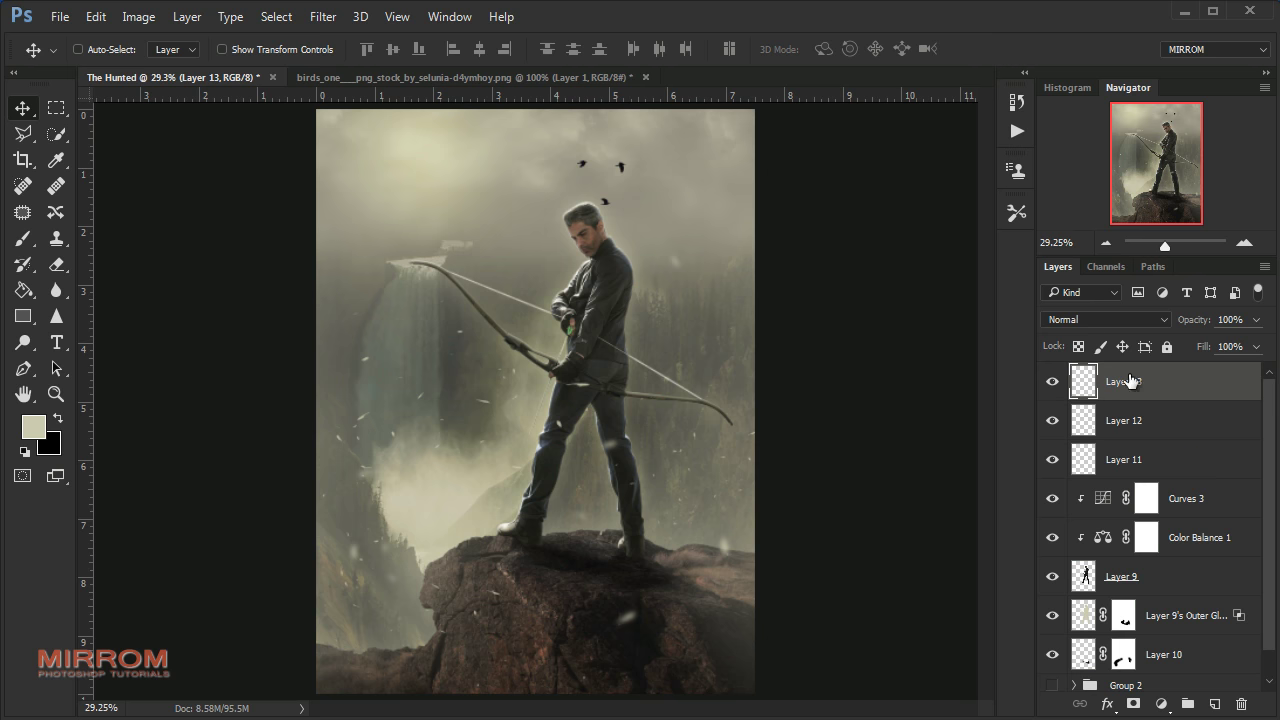
left_click_drag(628, 180, 697, 171)
Flip the birds horizontally and position them in the upper sky above the archer
key("ctrl+t")
right_click(682, 153)
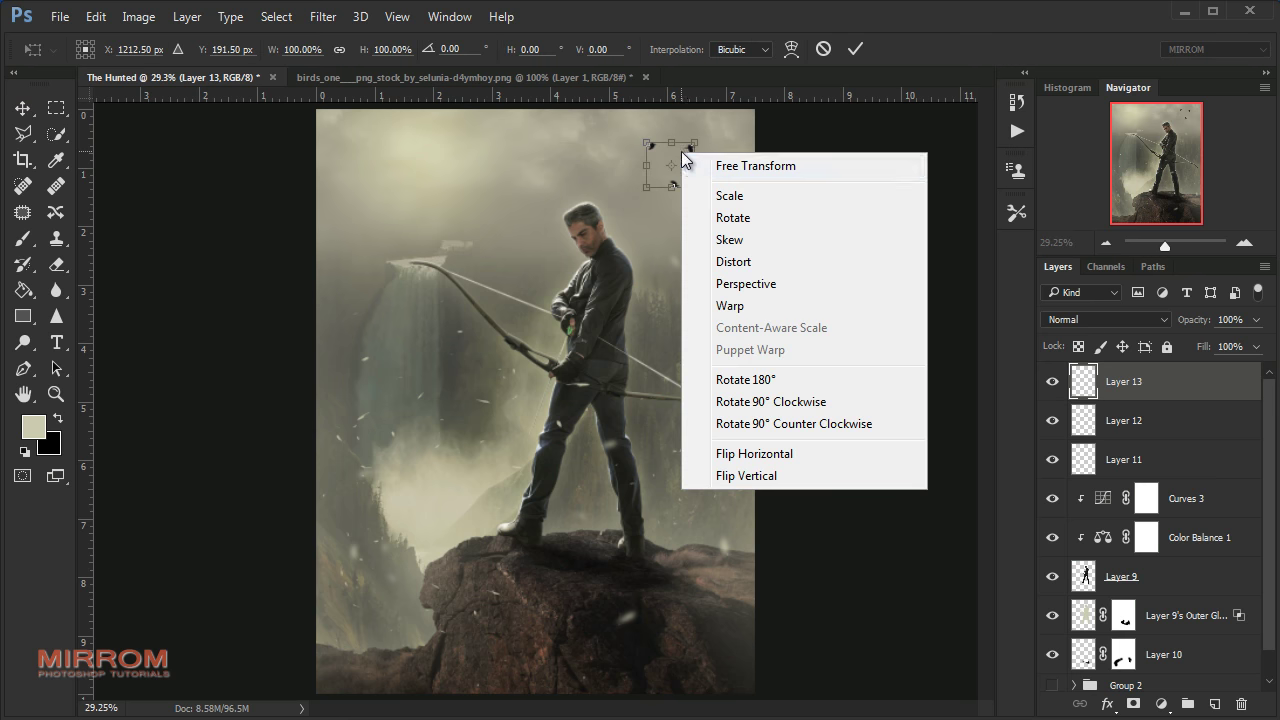
left_click(720, 452)
left_click(855, 48)
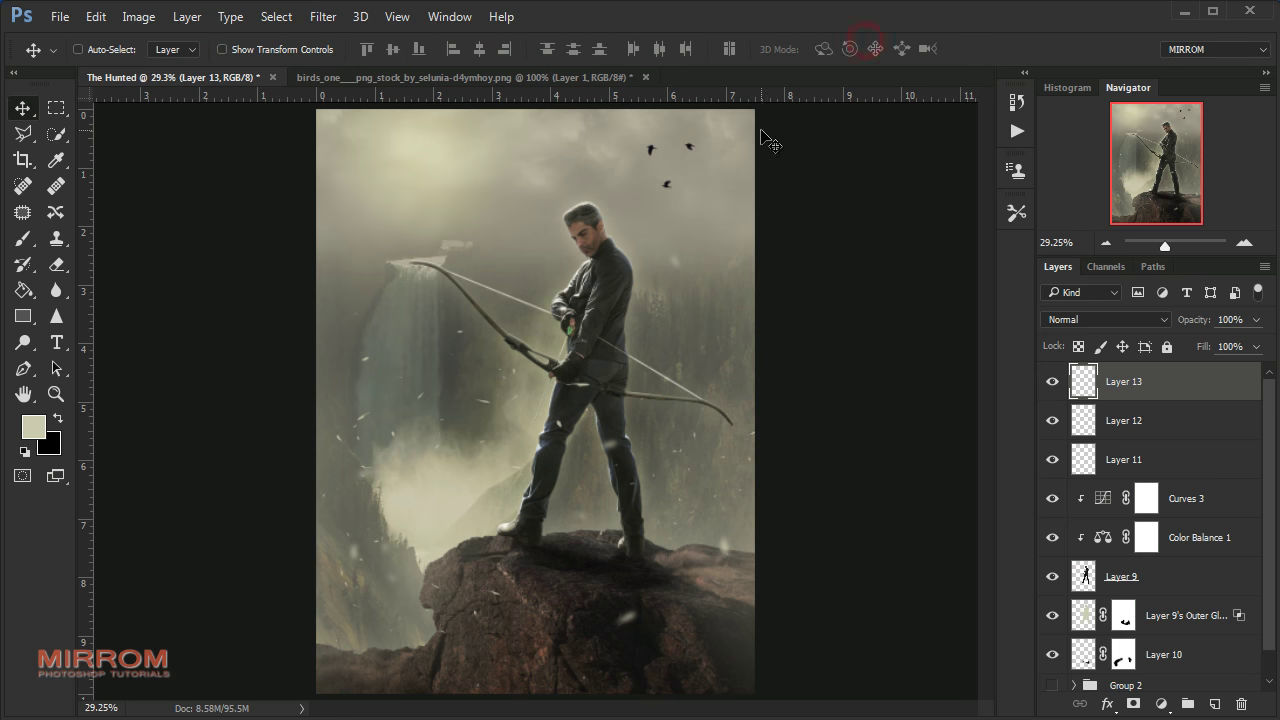
mouse_move(705, 189)
left_mouse_down()
mouse_move(557, 163)
mouse_move(594, 127)
left_mouse_up()
left_click(577, 85)
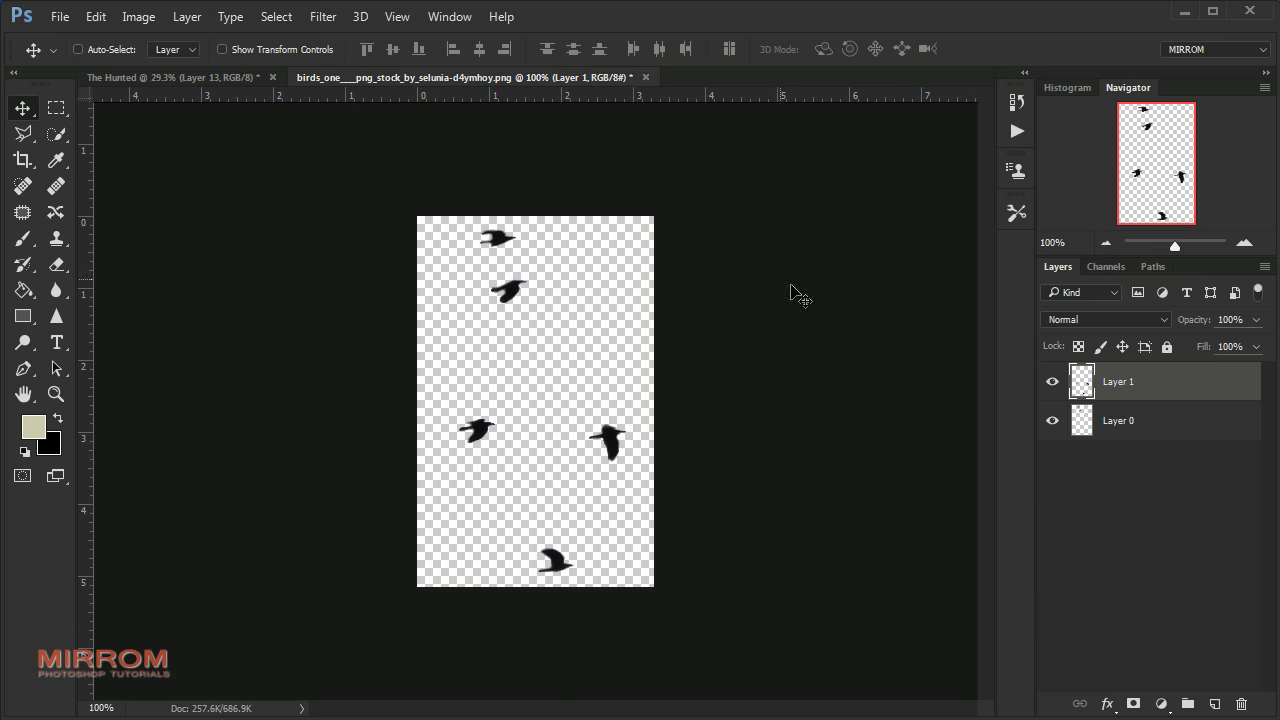
Copy the remaining birds into The Hunted, flip them horizontally, and close the birds image unsaved
left_click(1080, 420)
mouse_move(552, 280)
left_mouse_down()
mouse_move(506, 153)
mouse_move(632, 180)
left_mouse_up()
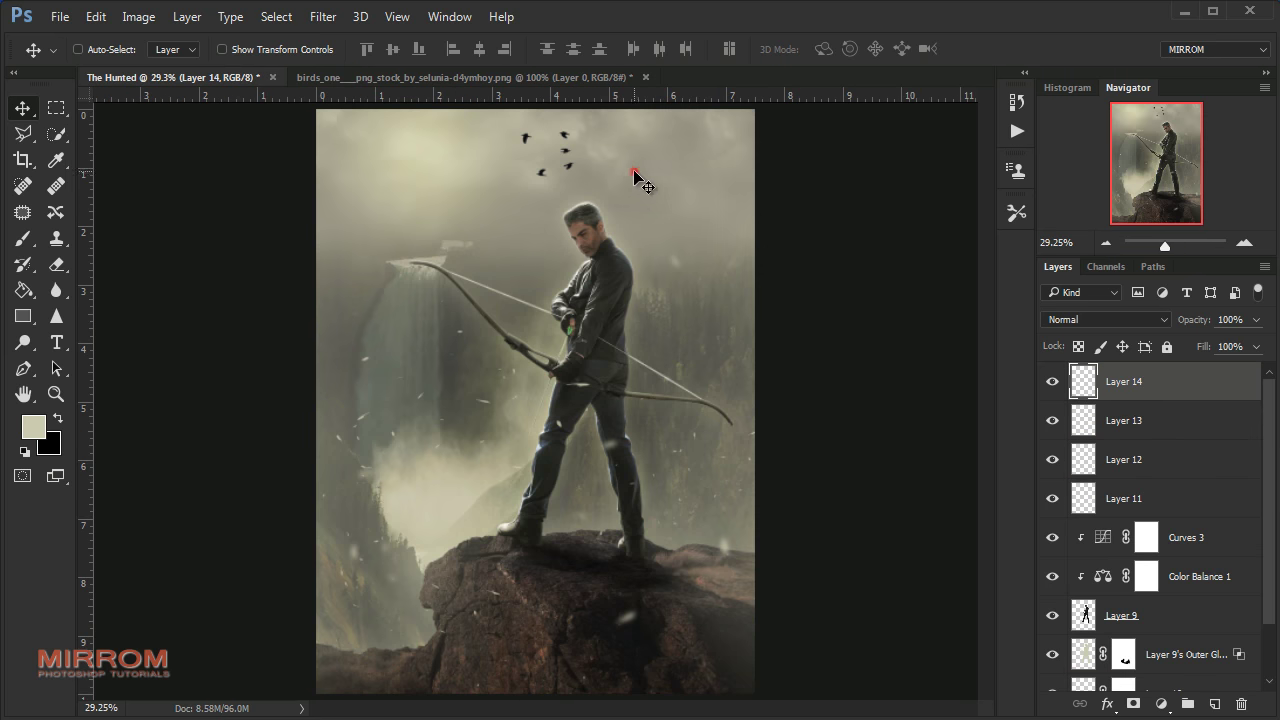
left_click(97, 17)
mouse_move(162, 400)
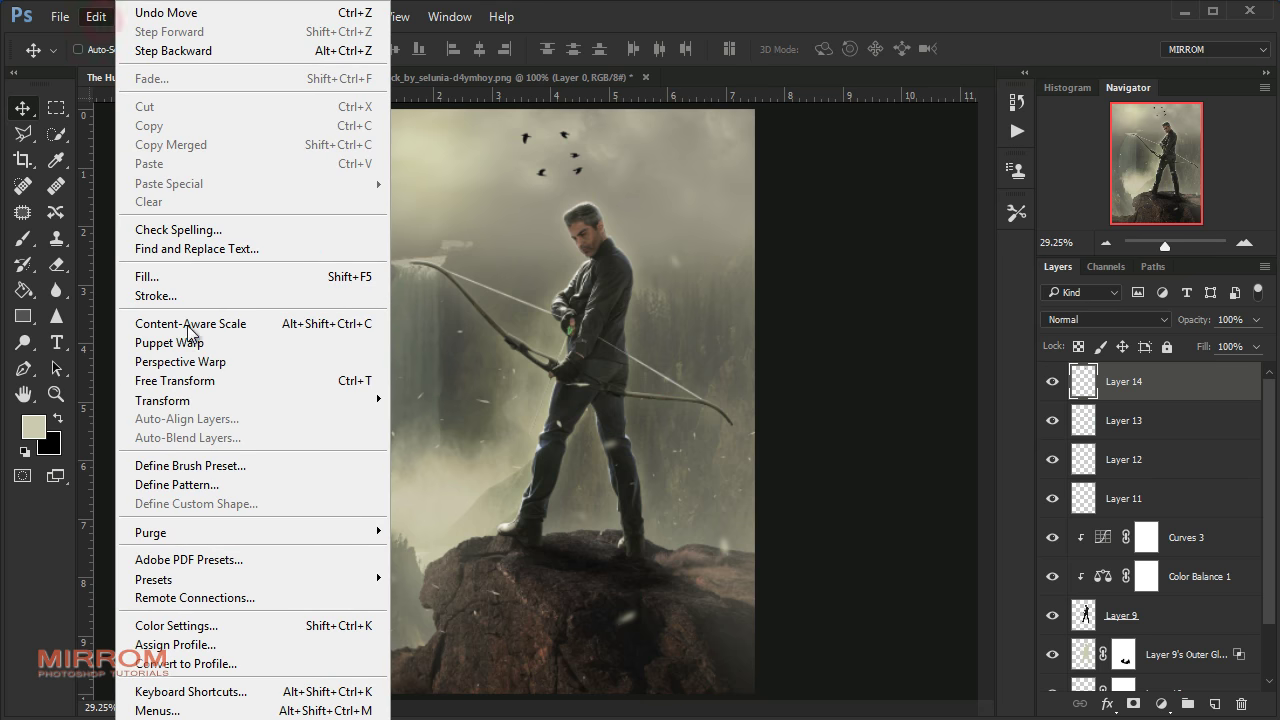
left_click(469, 610)
left_click_drag(636, 204, 683, 217)
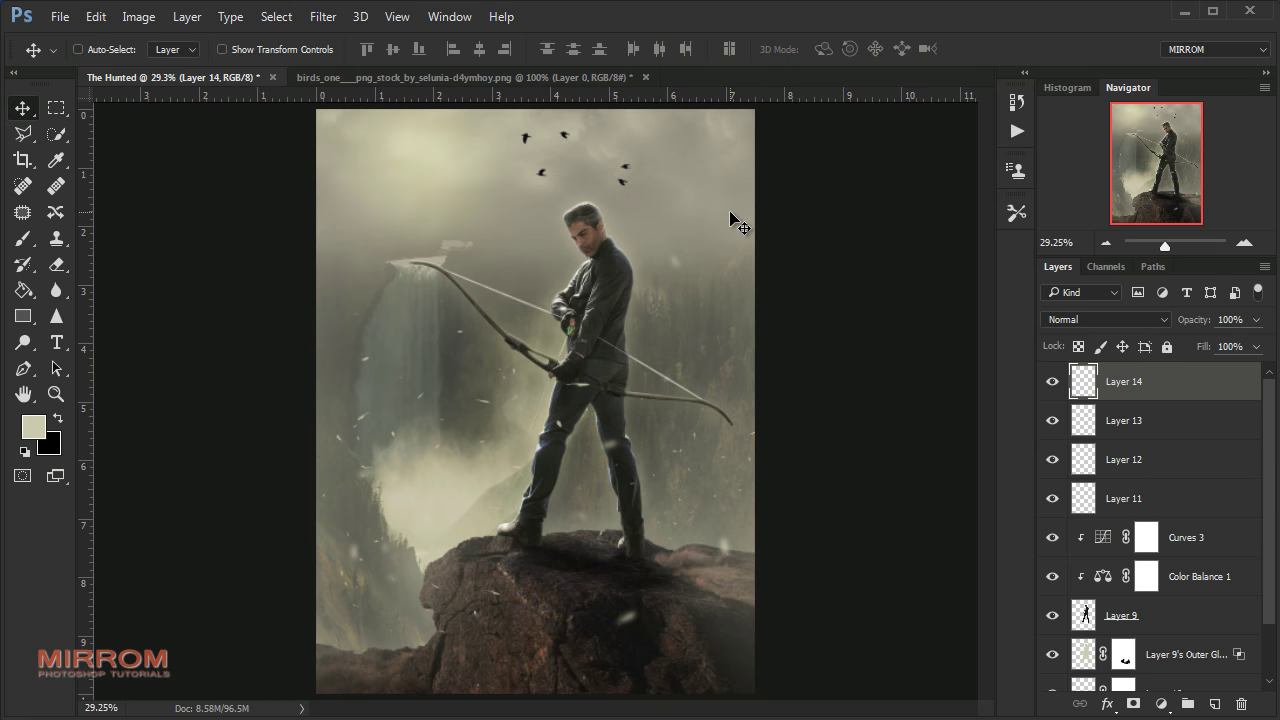
left_click(645, 77)
left_click(663, 292)
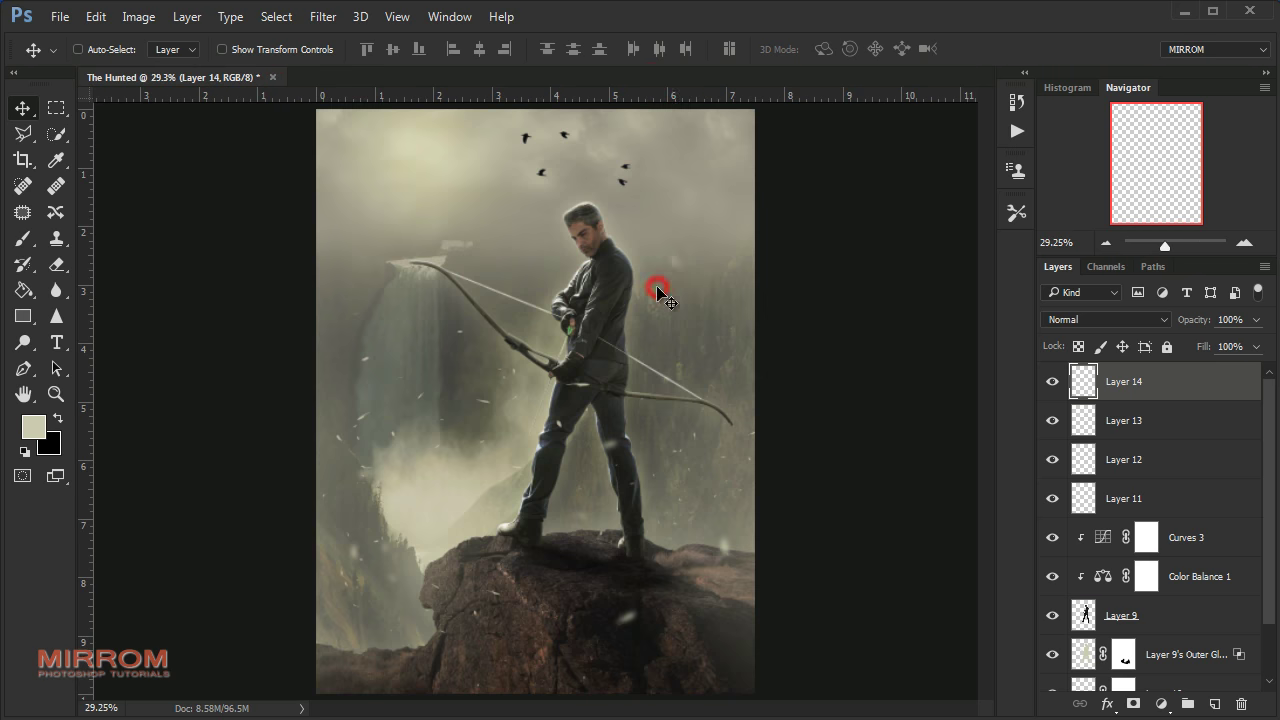
Move both bird flocks right together and scale them down to about 90%
left_click(1125, 424)
left_click_drag(760, 234, 820, 240)
left_click(1150, 398)
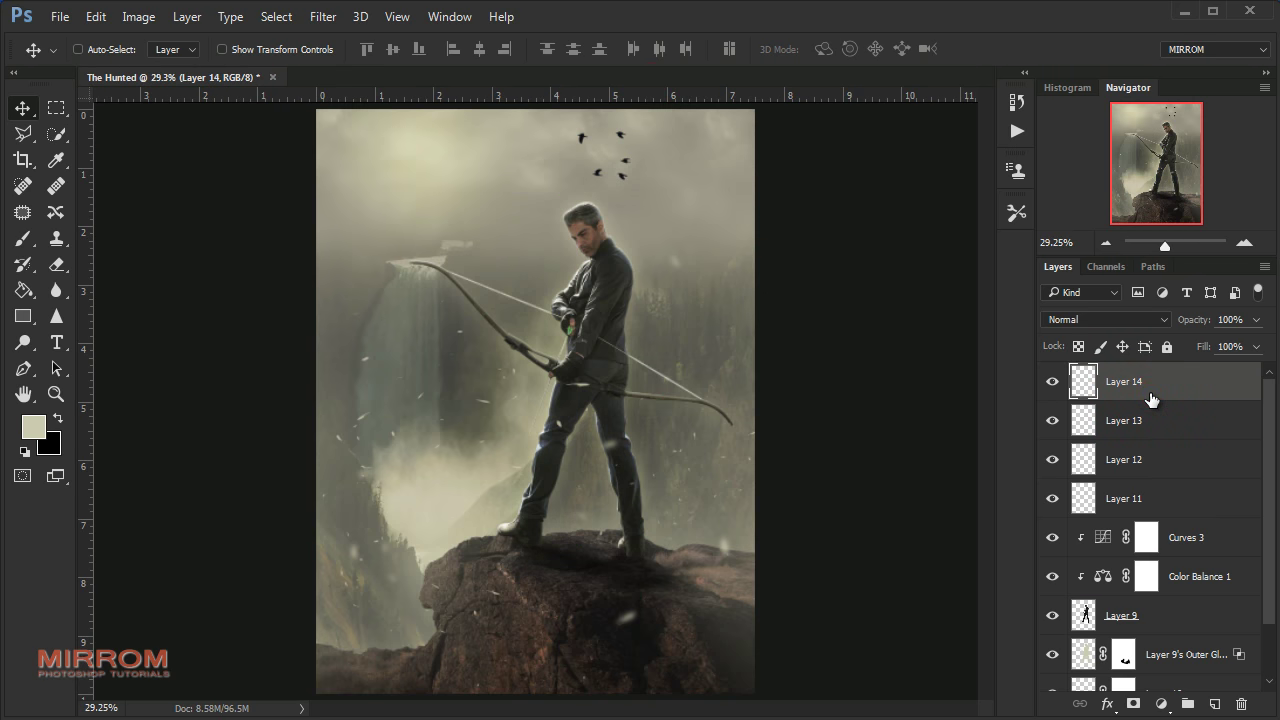
left_click(1150, 418, "shift")
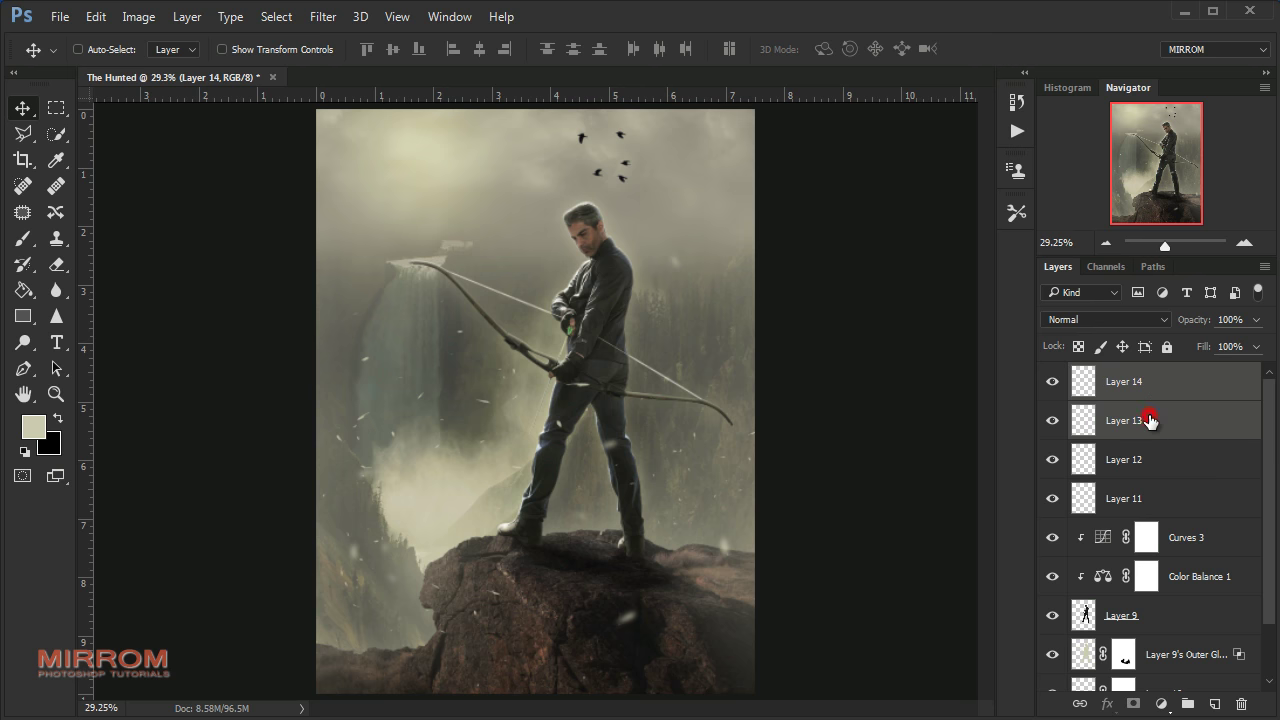
left_click_drag(751, 238, 756, 215)
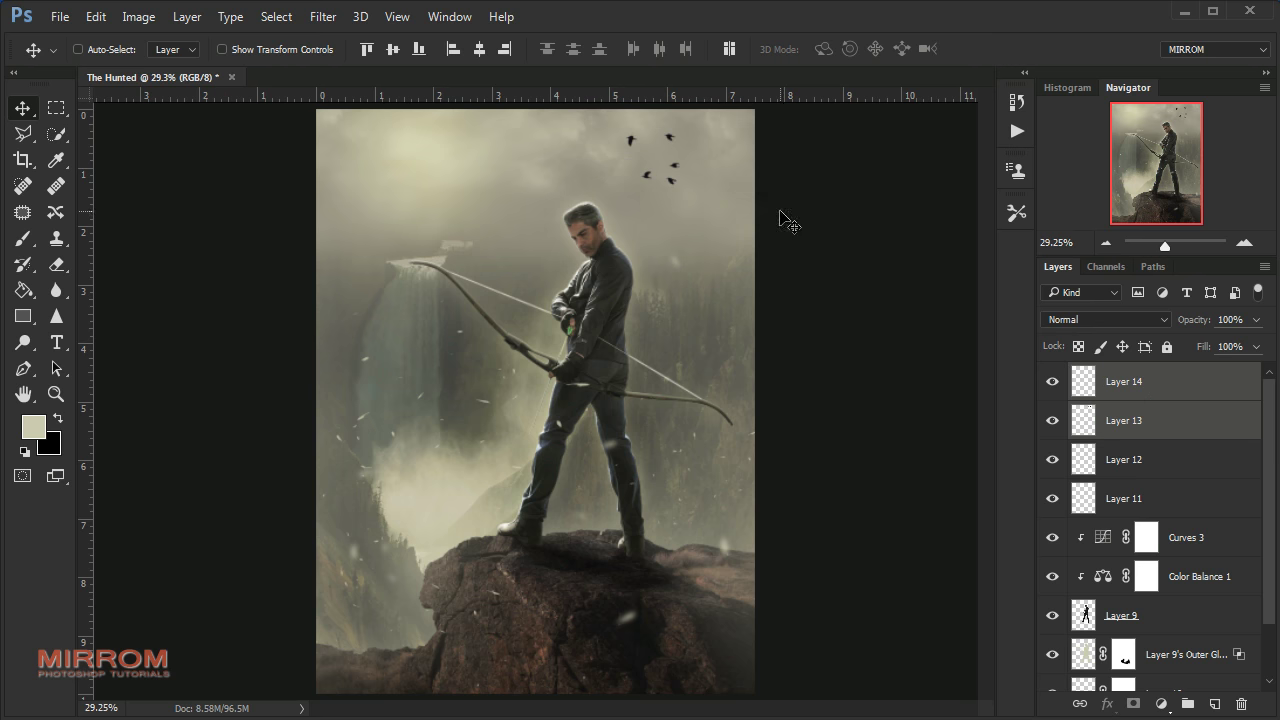
key("ctrl+t")
left_click_drag(687, 194, 676, 180)
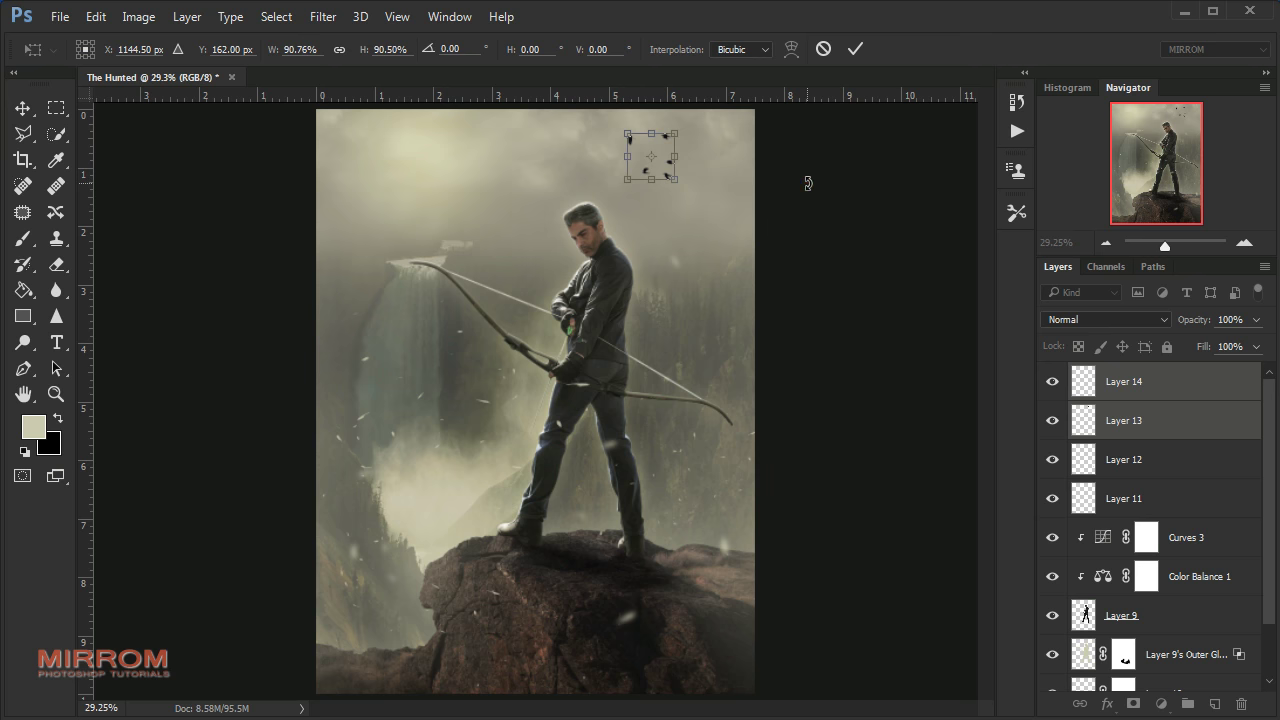
key("Return")
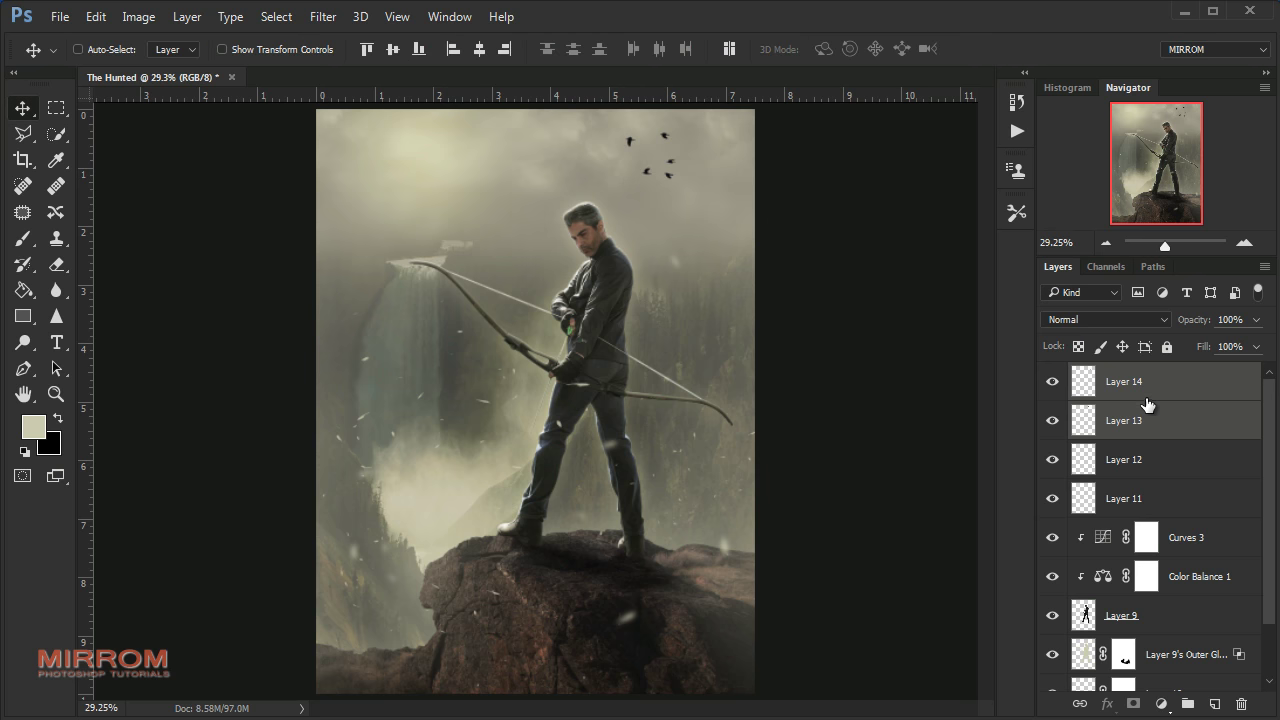
Set Layer 13 and Layer 14 opacity to 63% together
left_click(1141, 435)
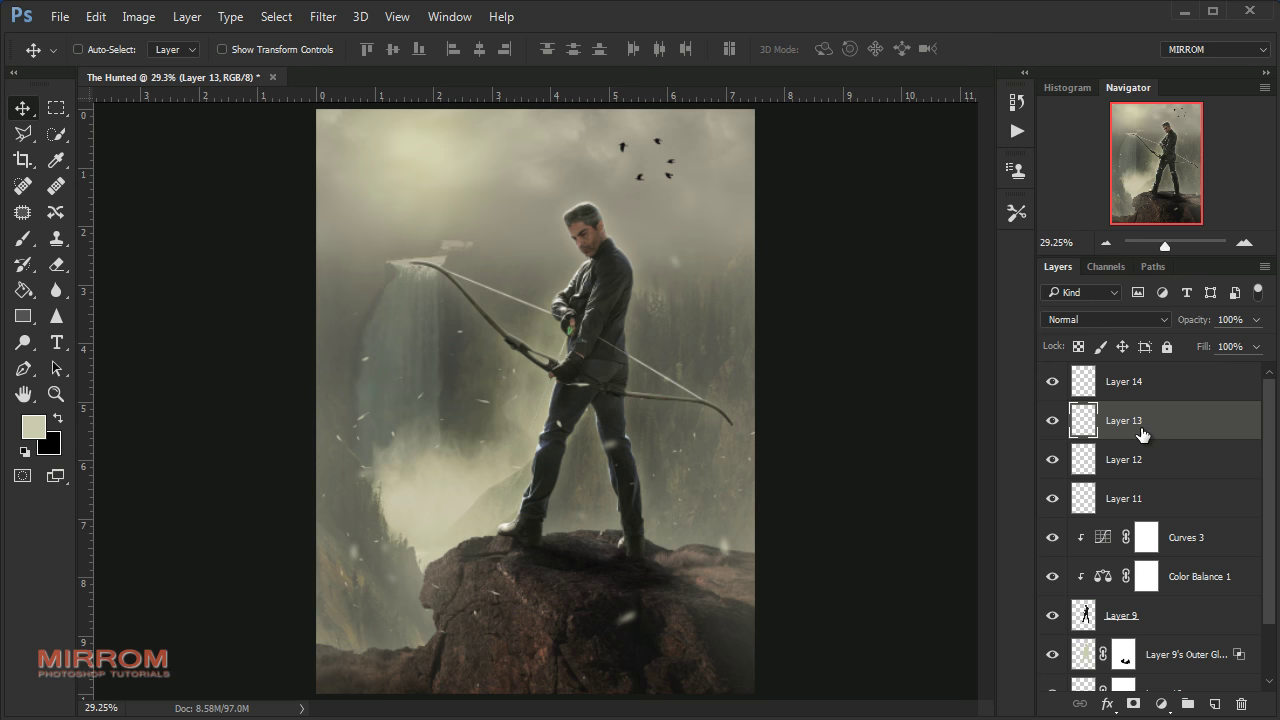
left_click(1165, 385, "shift")
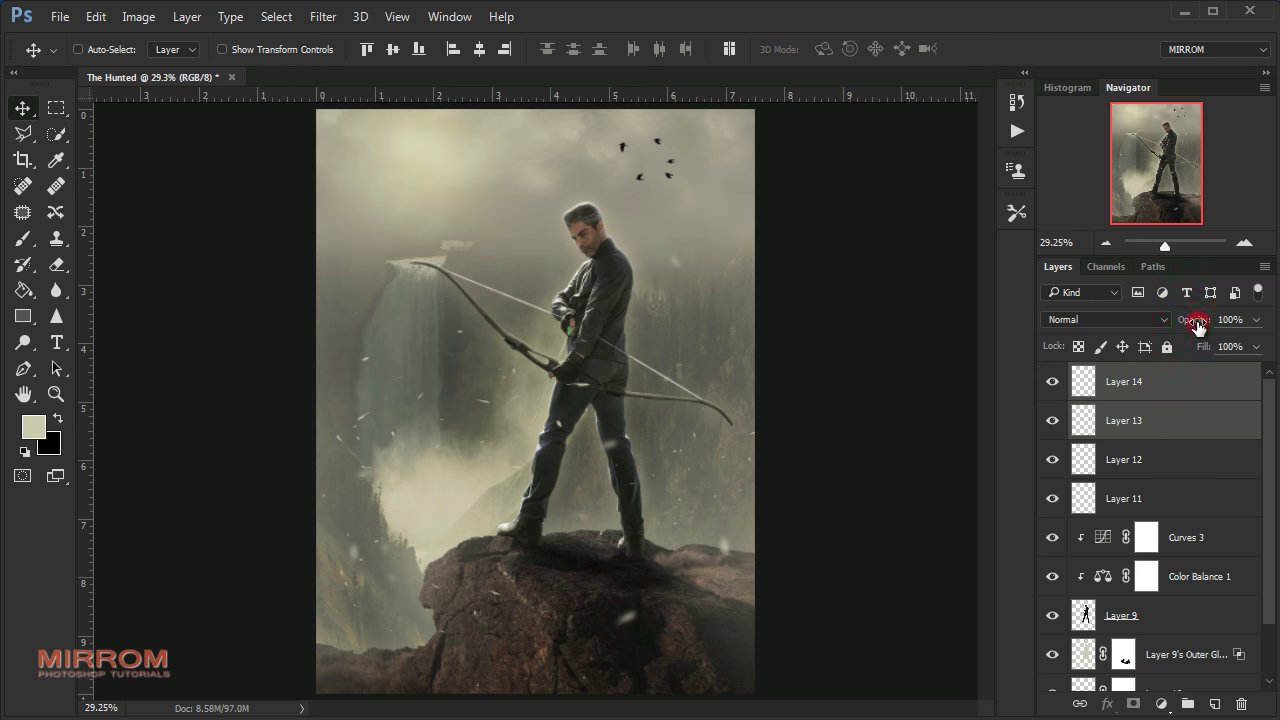
left_click_drag(1197, 327, 1184, 327)
Stamp visible layers into Layer 15 and warm it in Camera Raw: Temperature +10, Highlights +43, Shadows +17, Clarity +43
left_click(1168, 380)
key("ctrl+shift+alt+e")
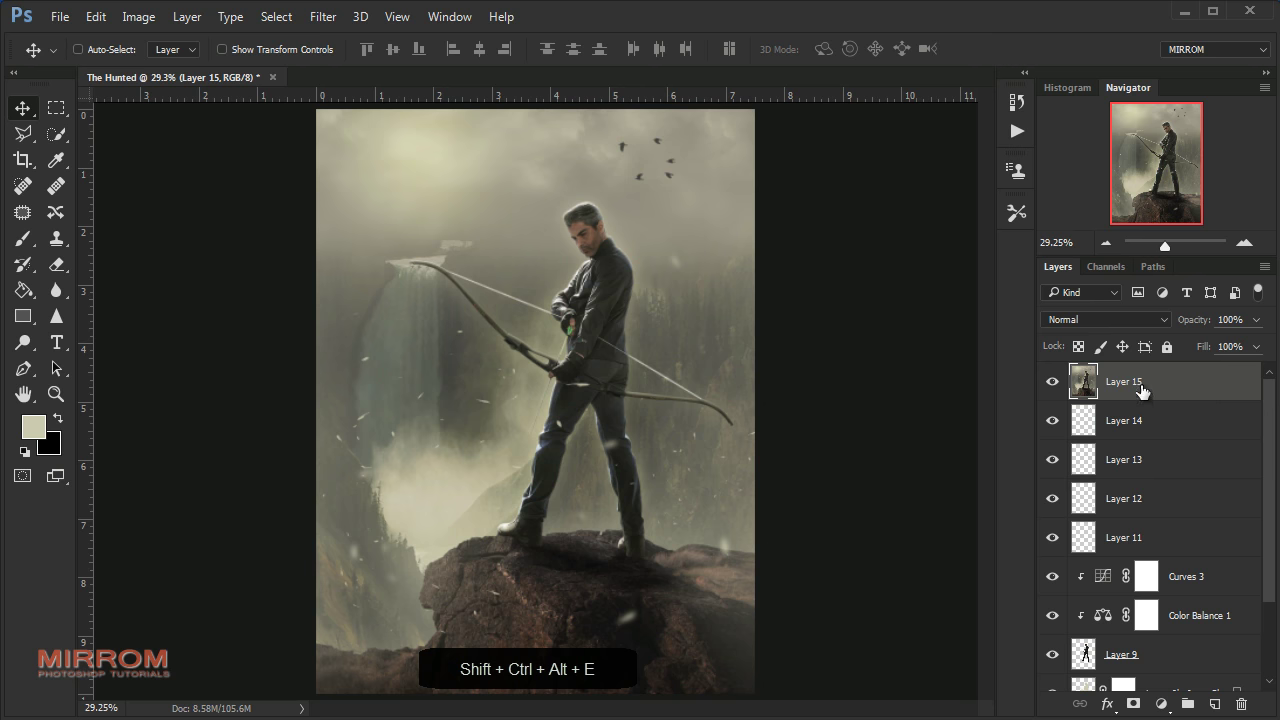
left_click(323, 17)
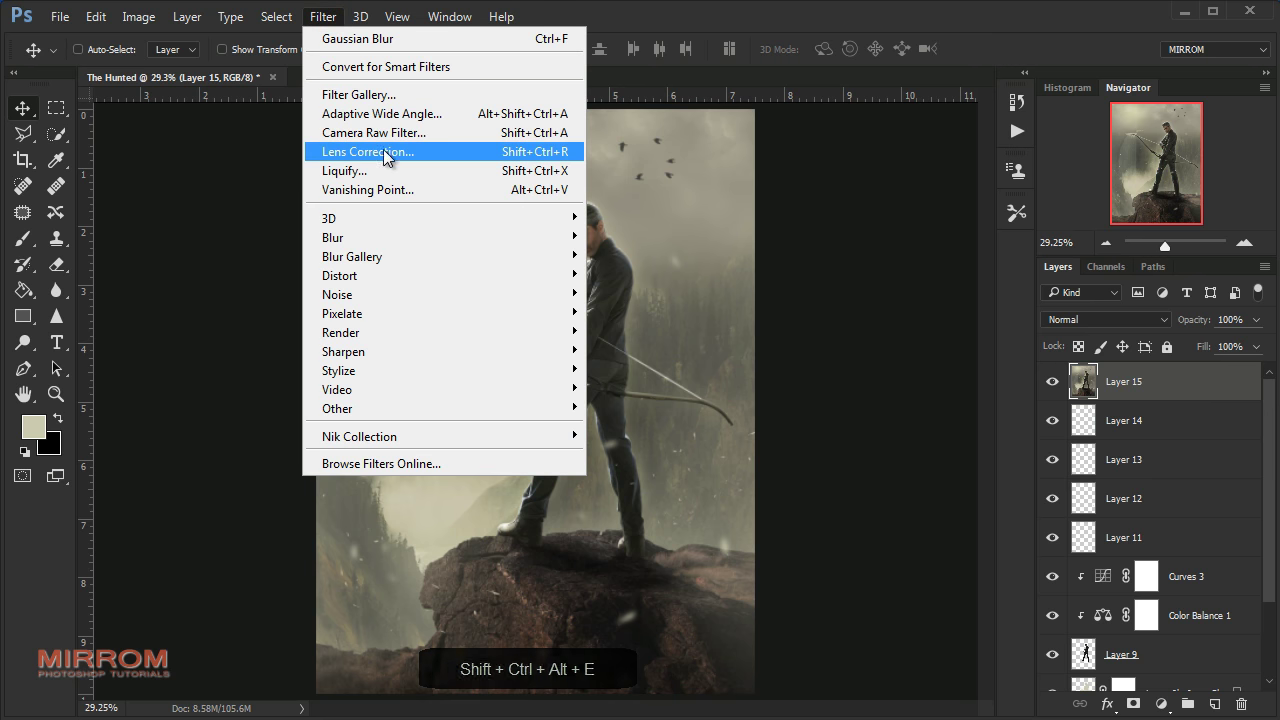
left_click(380, 129)
left_click(871, 427)
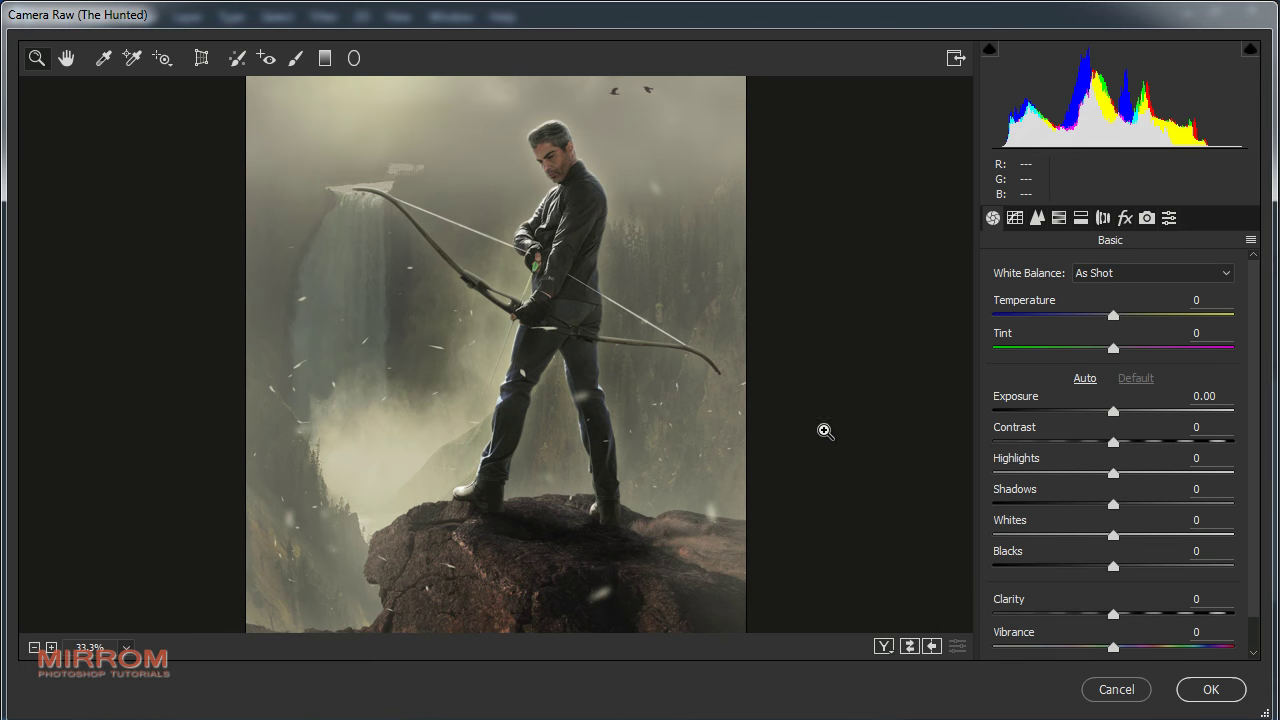
left_click(34, 647)
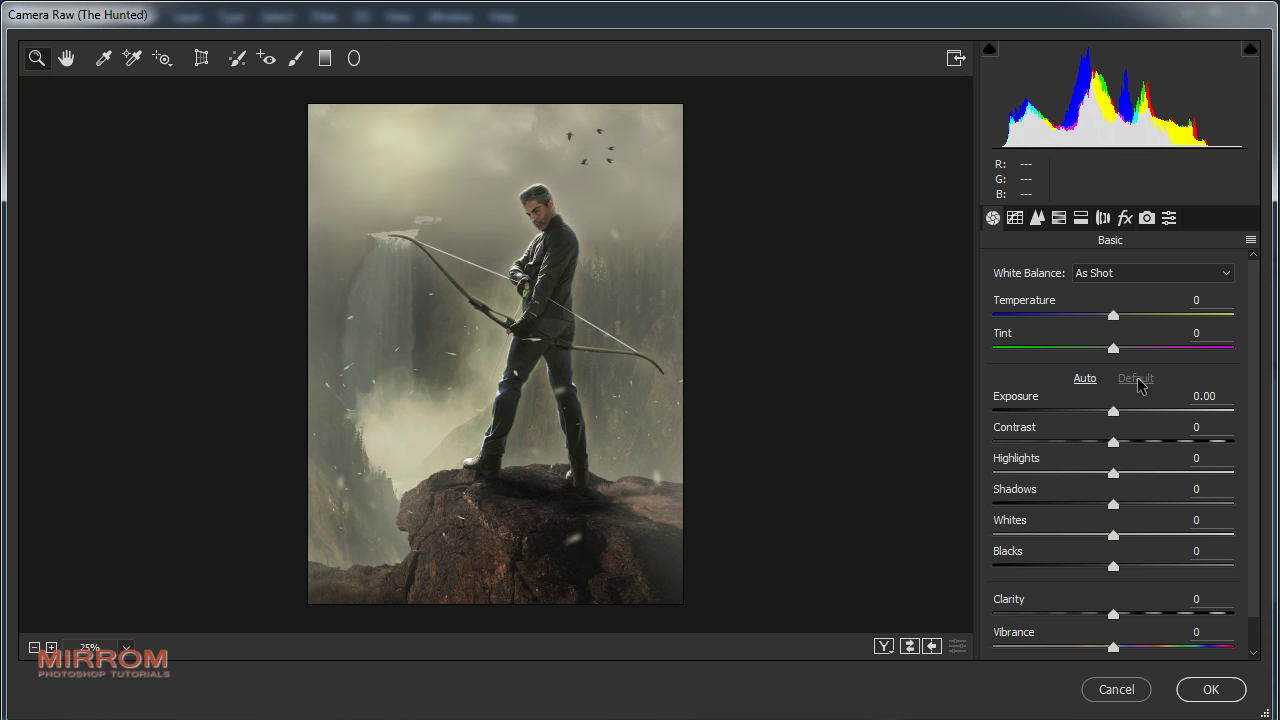
left_click_drag(1116, 316, 1126, 316)
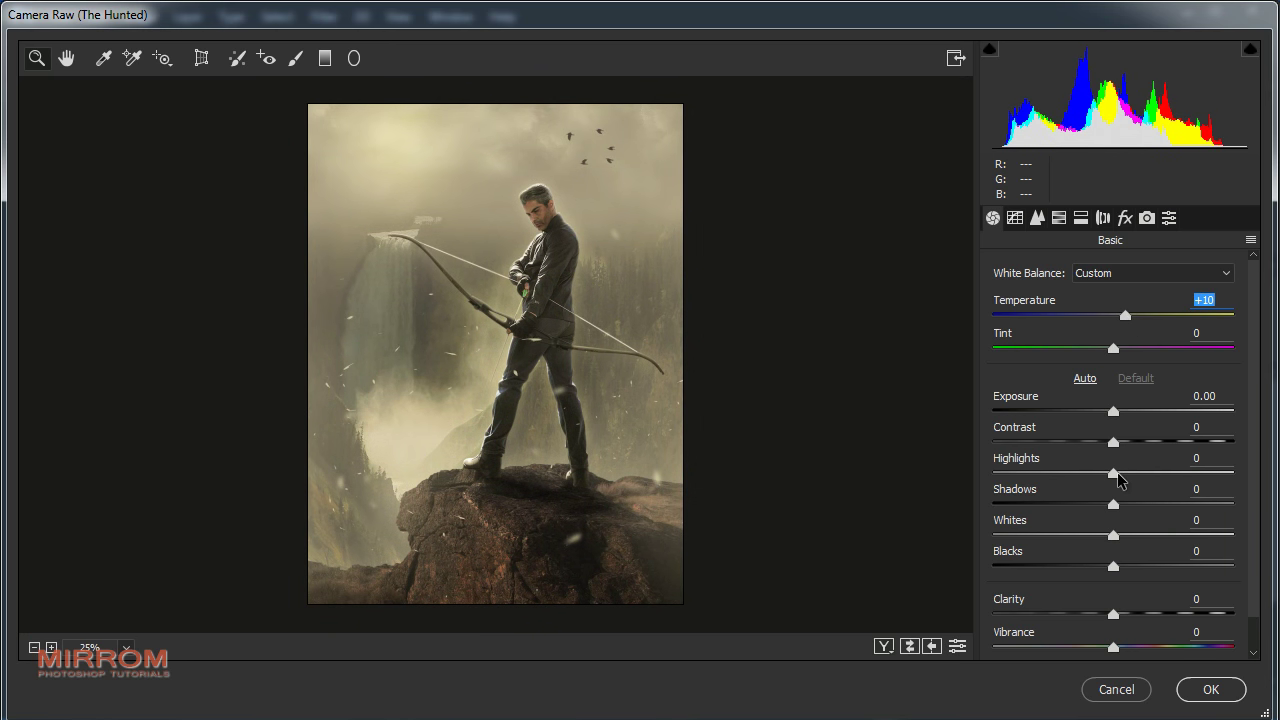
left_click_drag(1119, 475, 1173, 474)
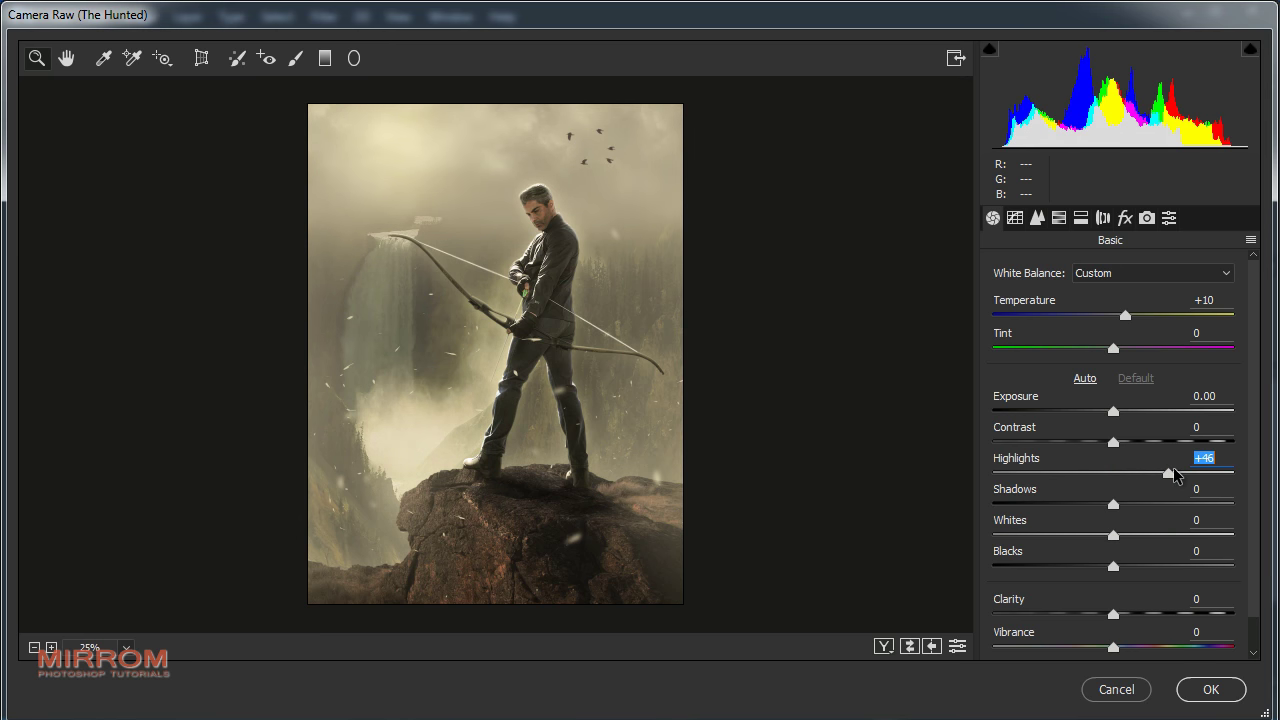
left_click_drag(1173, 470, 1170, 472)
left_click_drag(1113, 504, 1137, 505)
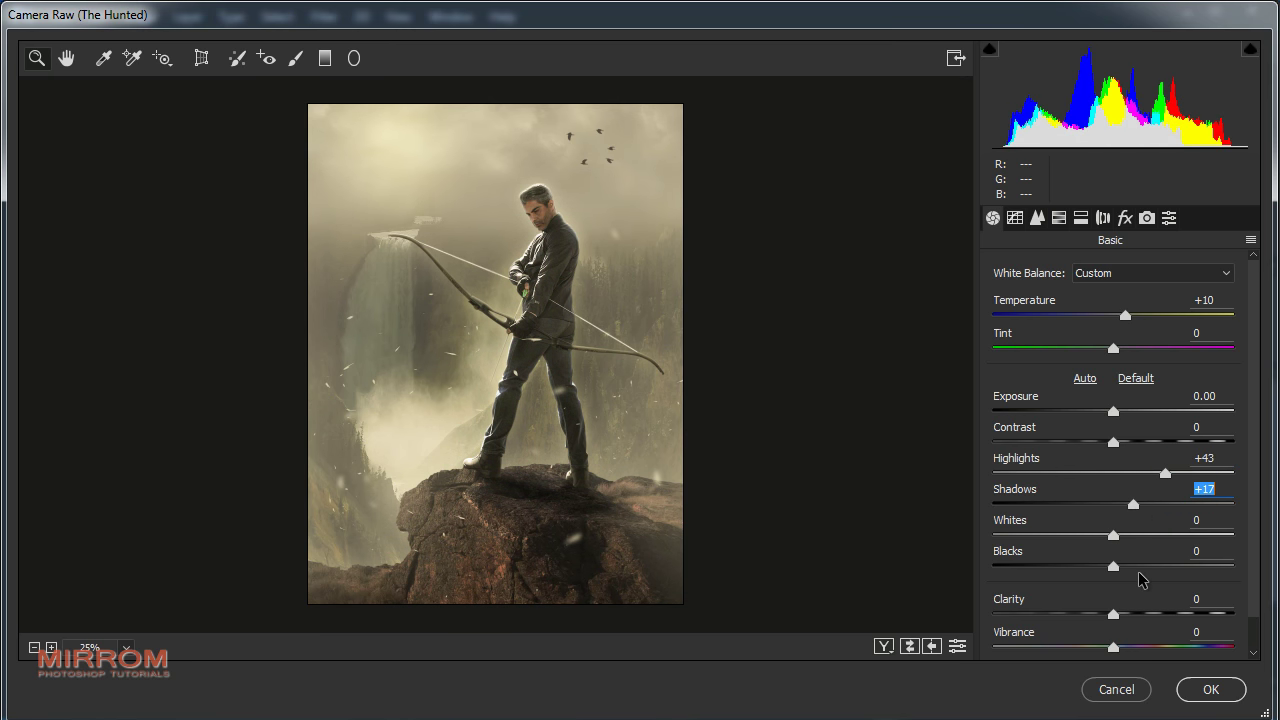
left_click_drag(1113, 614, 1160, 613)
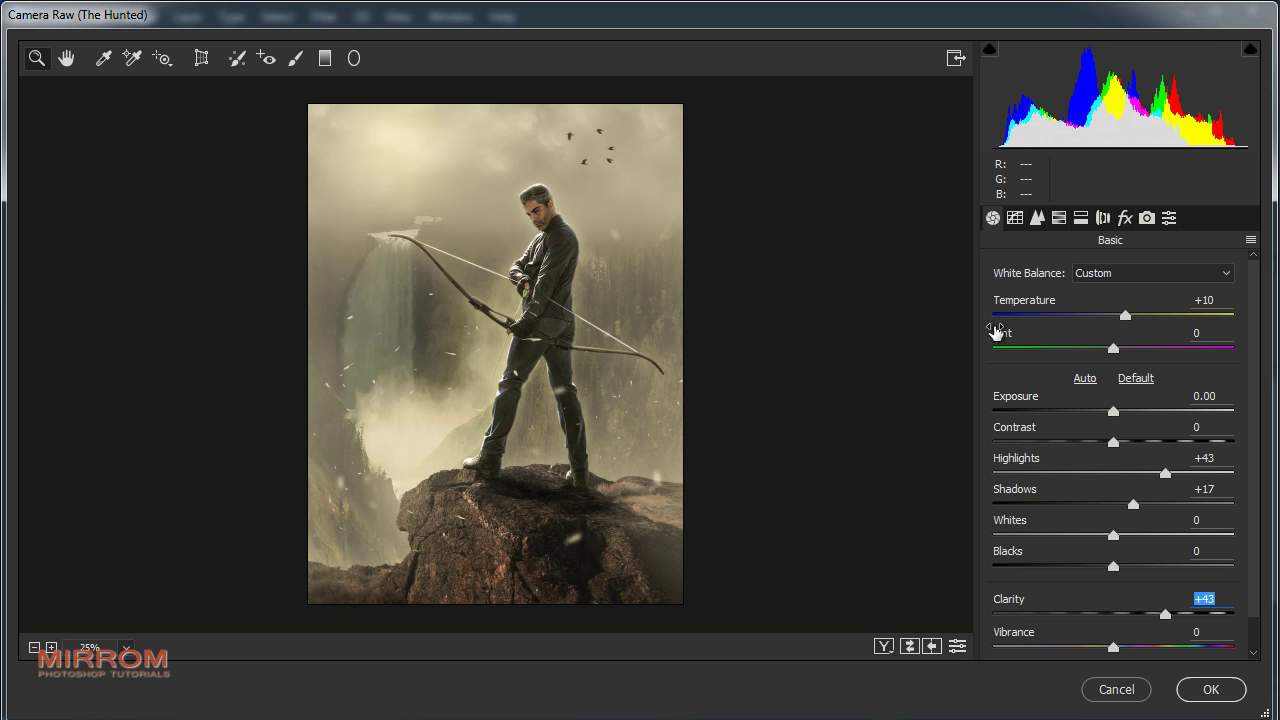
Sharpen at 60 and add a Color Priority vignette (−30 amount, 60 midpoint, 83 feather), then apply
left_click(1037, 217)
left_click_drag(994, 299, 1088, 302)
left_click_drag(1053, 365, 1067, 365)
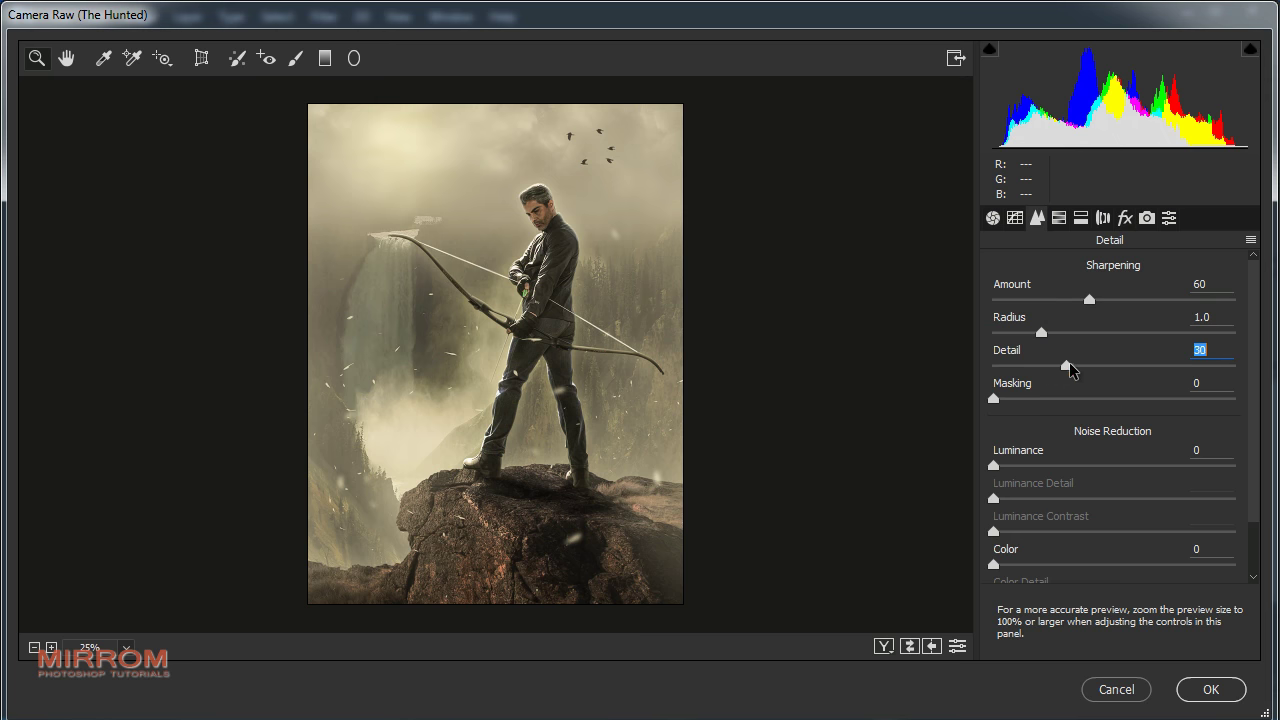
left_click_drag(994, 398, 1087, 400)
left_click(1125, 217)
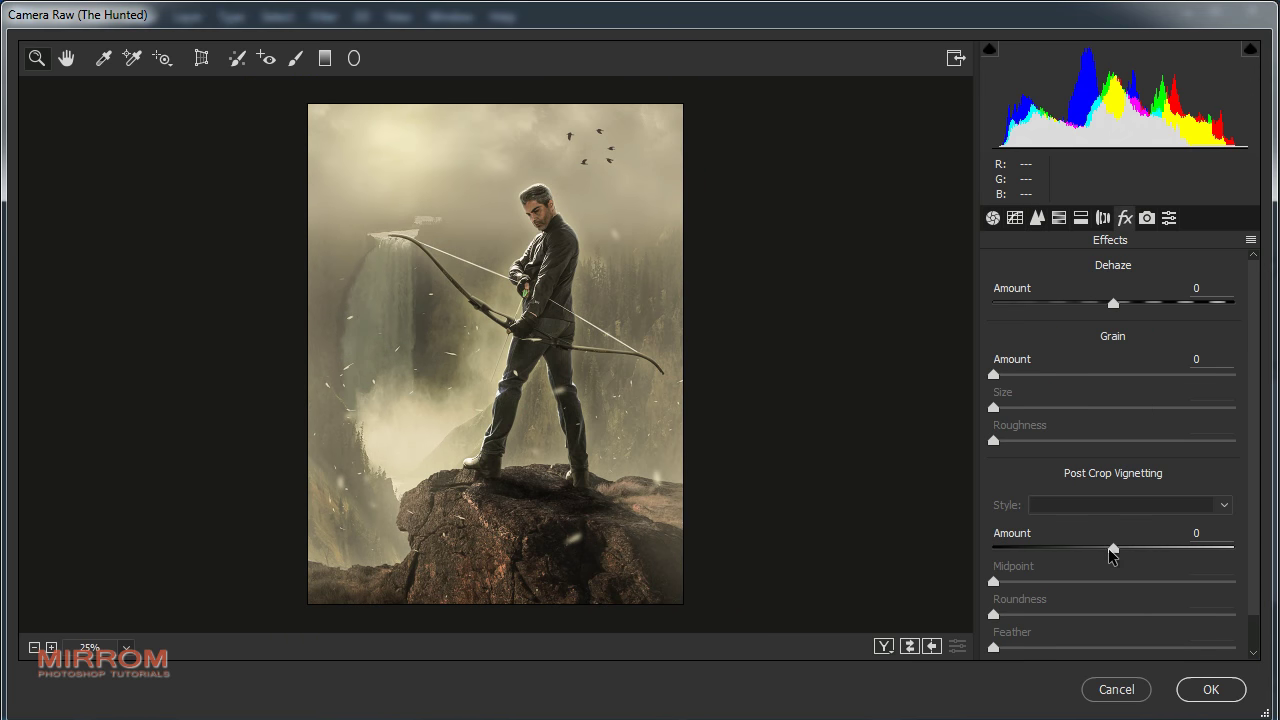
mouse_move(1113, 553)
left_mouse_down()
mouse_move(1077, 509)
mouse_move(1137, 544)
left_mouse_up()
scroll(1110, 500, "down", 1)
left_click(1145, 466)
left_click(1099, 502)
left_click_drag(1113, 608, 1191, 610)
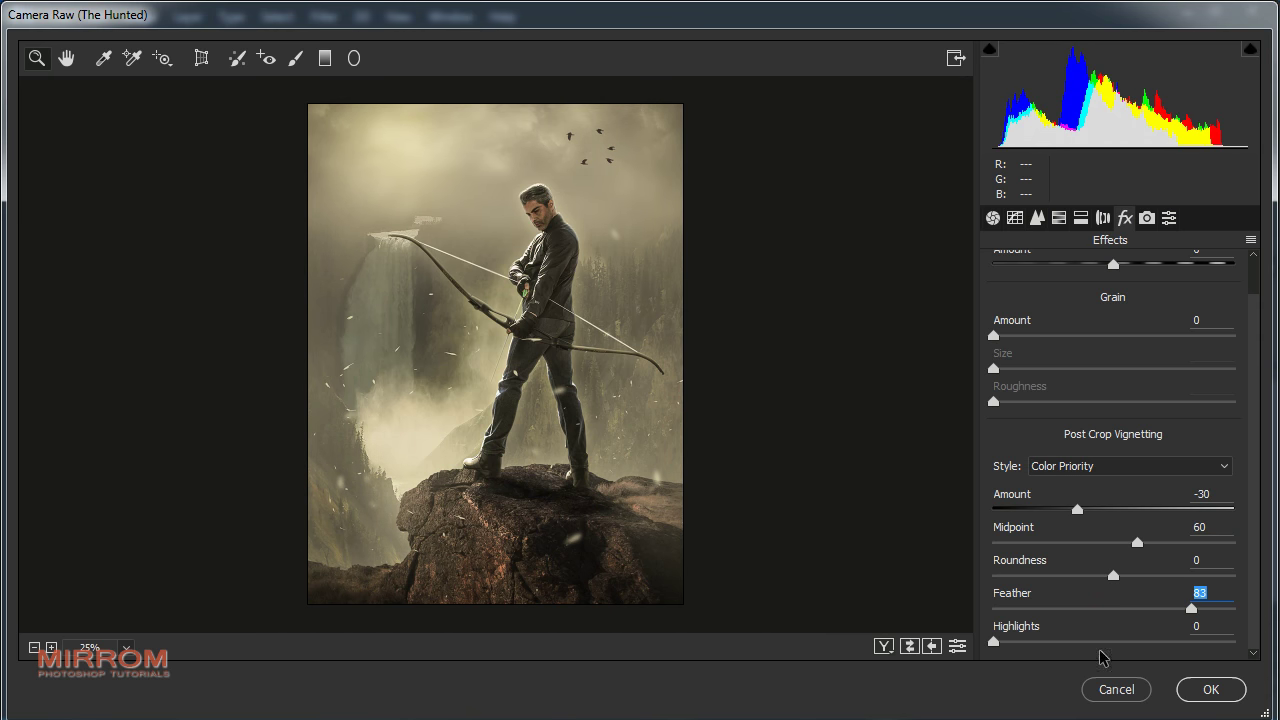
left_click(1208, 690)
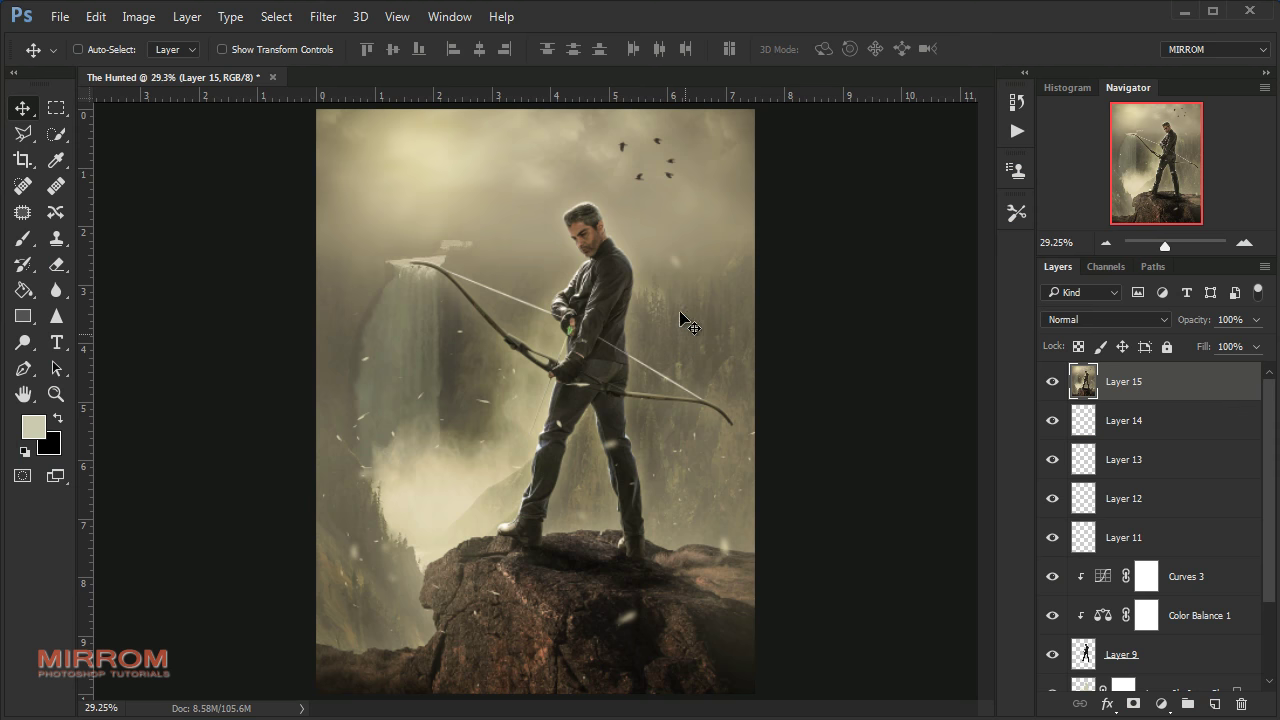
Add a Curves adjustment layer above Layer 15
key("ctrl+plus")
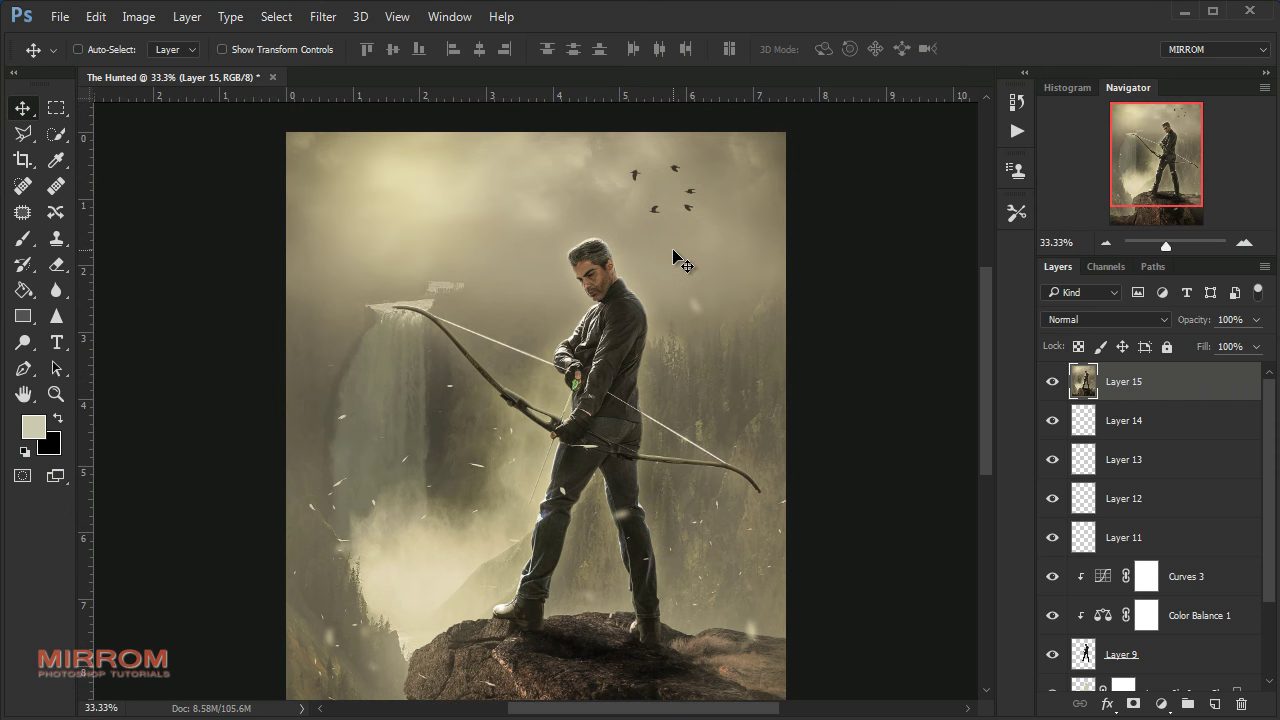
key("ctrl+minus")
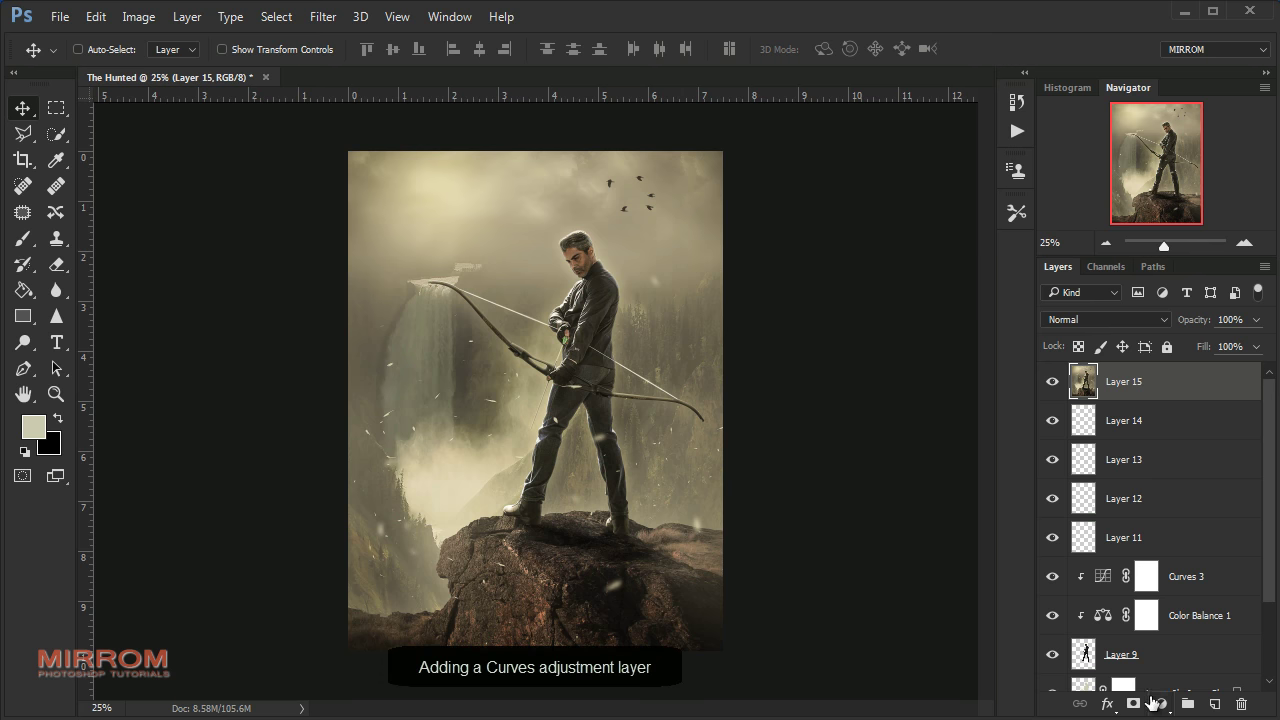
left_click(1161, 704)
left_click(1205, 379)
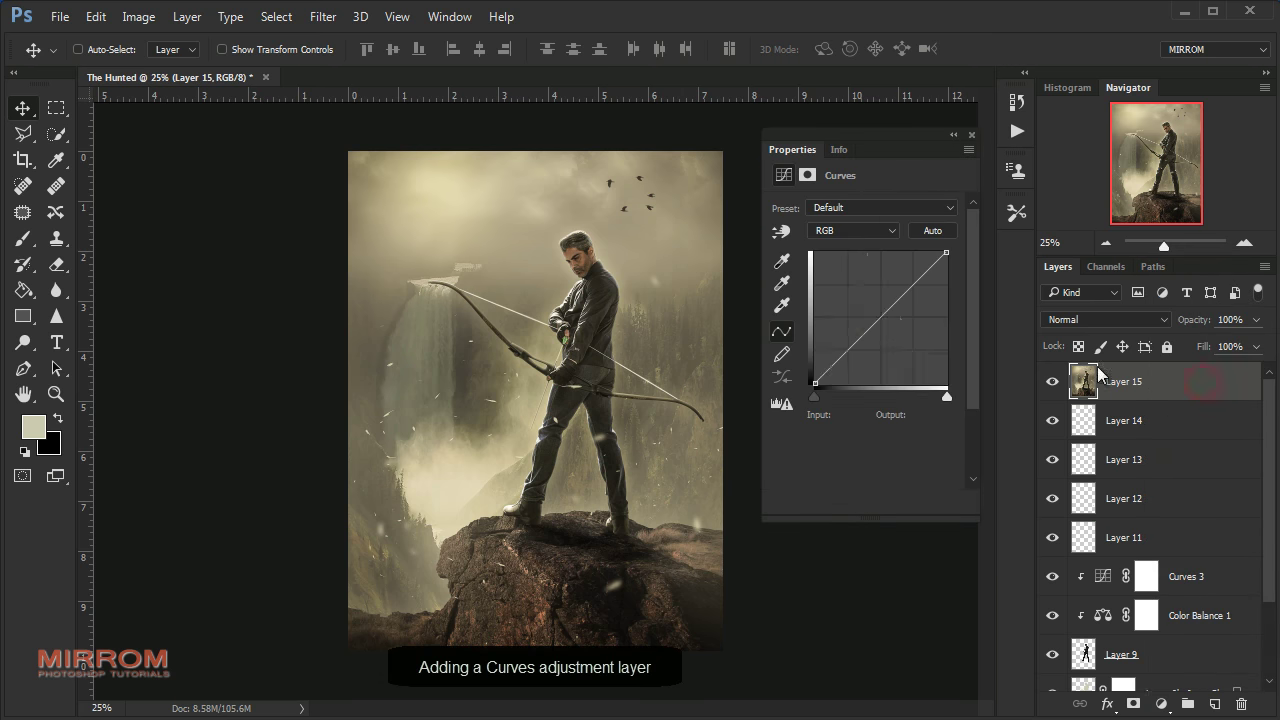
Shape the curve: black point up to 16, midtones 132→111, white point at 247
left_click_drag(817, 383, 815, 378)
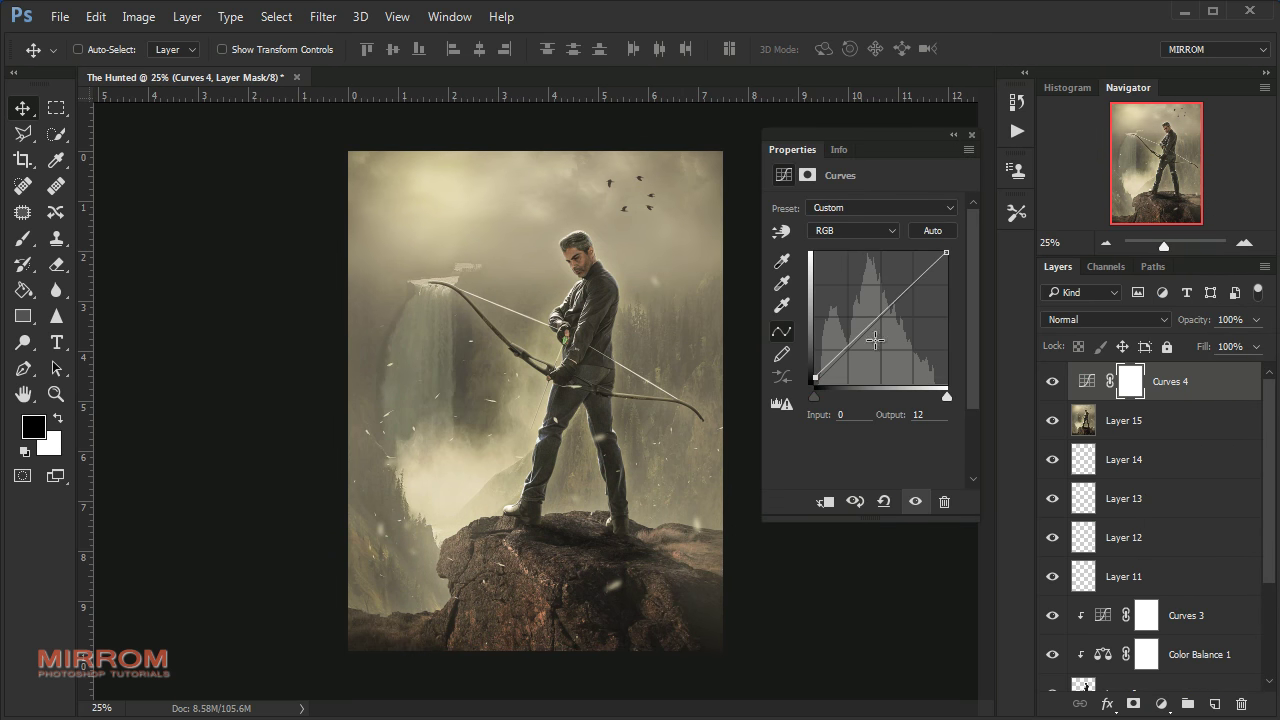
left_click_drag(884, 314, 885, 326)
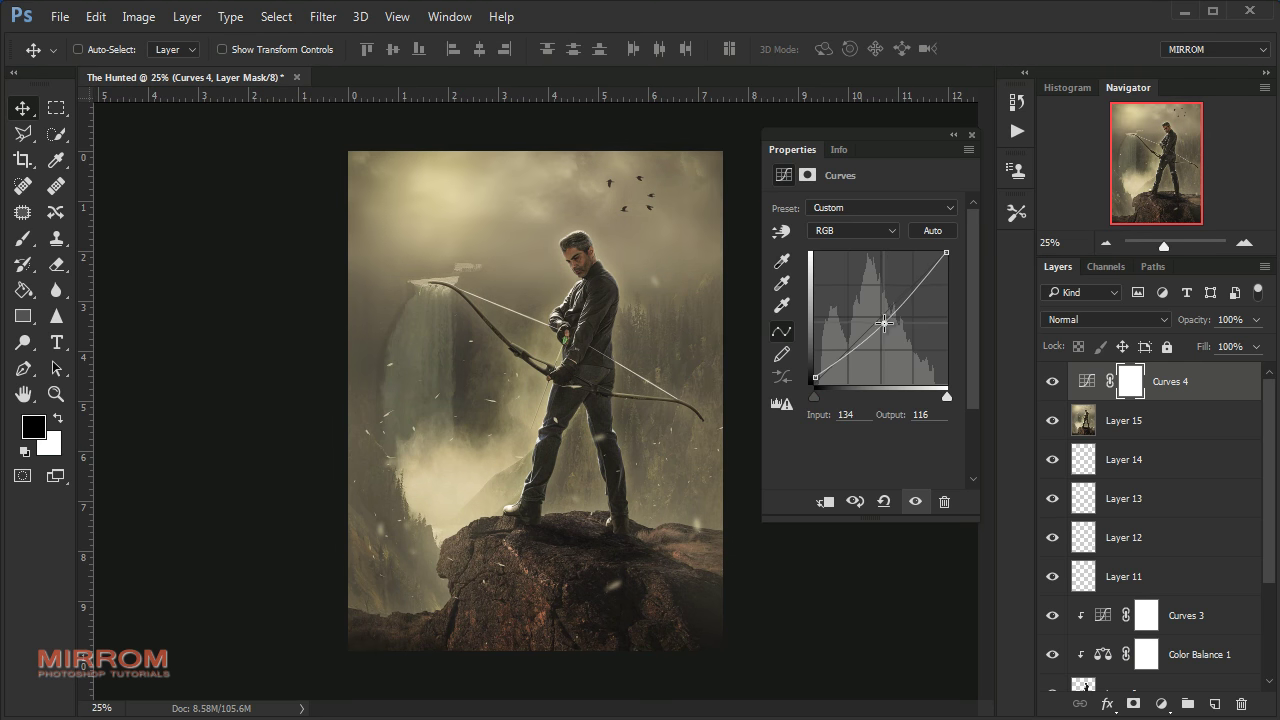
left_click_drag(947, 252, 940, 251)
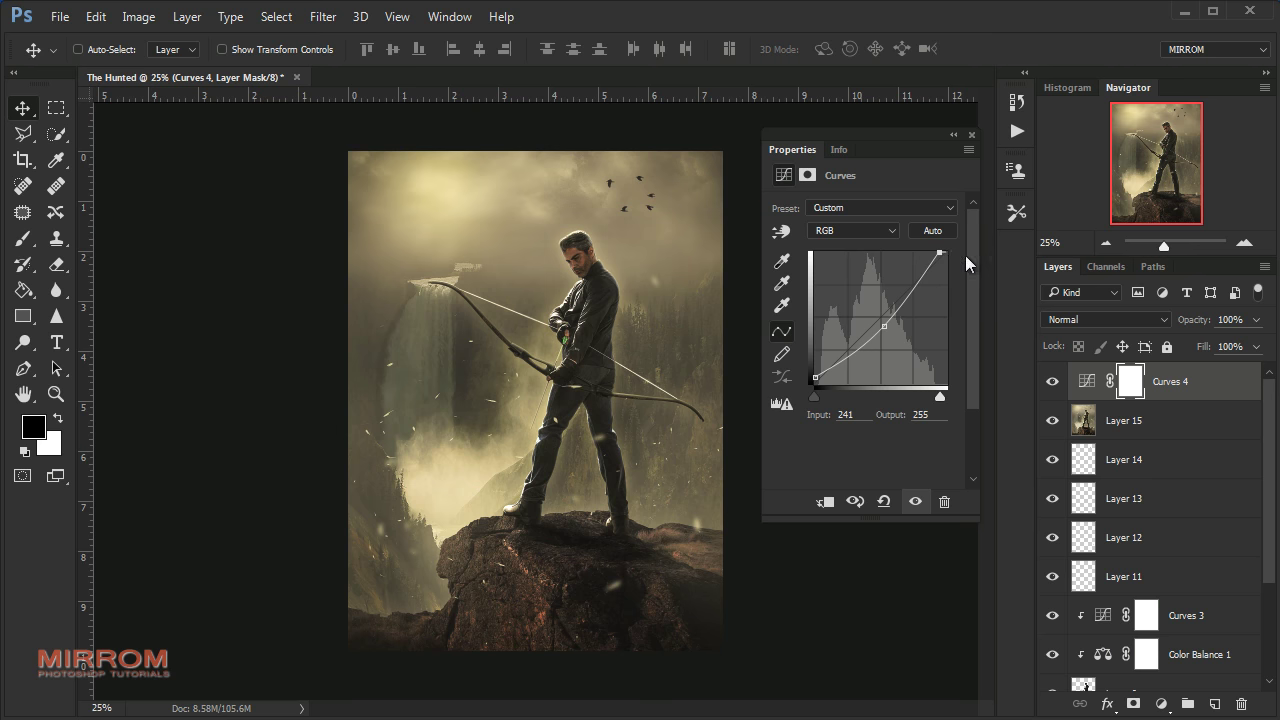
left_click_drag(940, 251, 943, 251)
left_click_drag(815, 380, 813, 377)
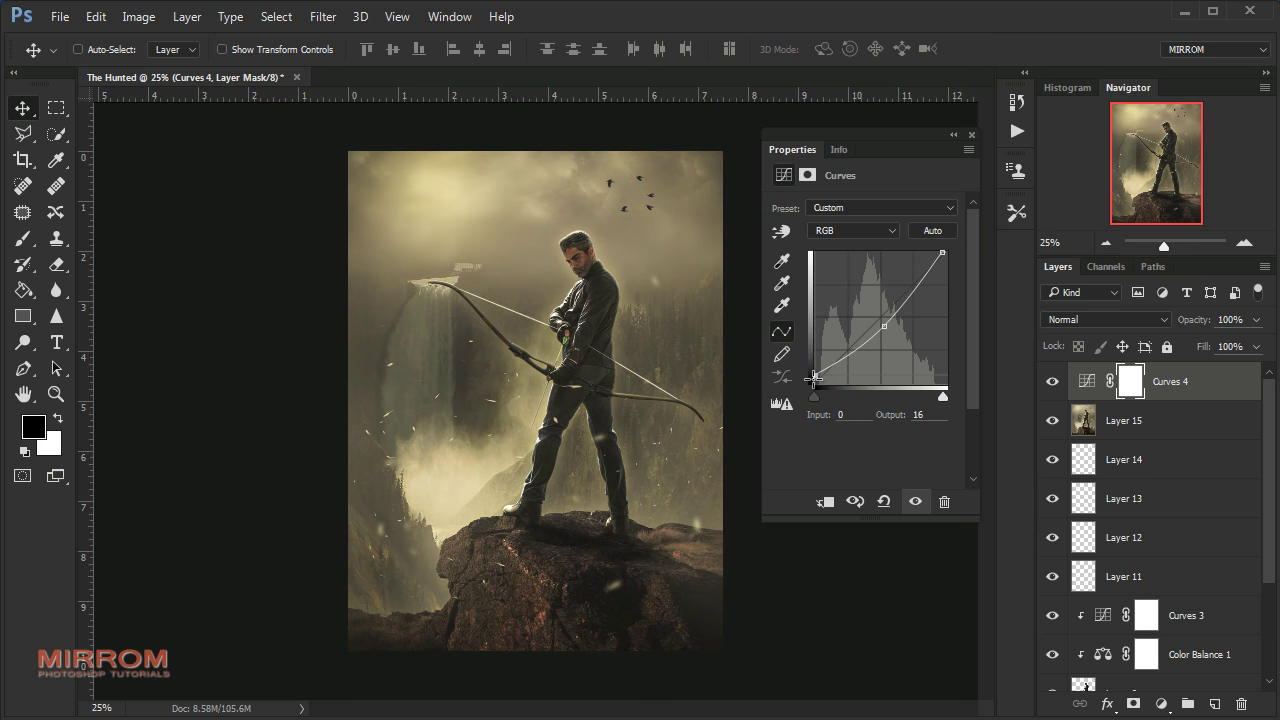
left_click(885, 327)
left_click(971, 135)
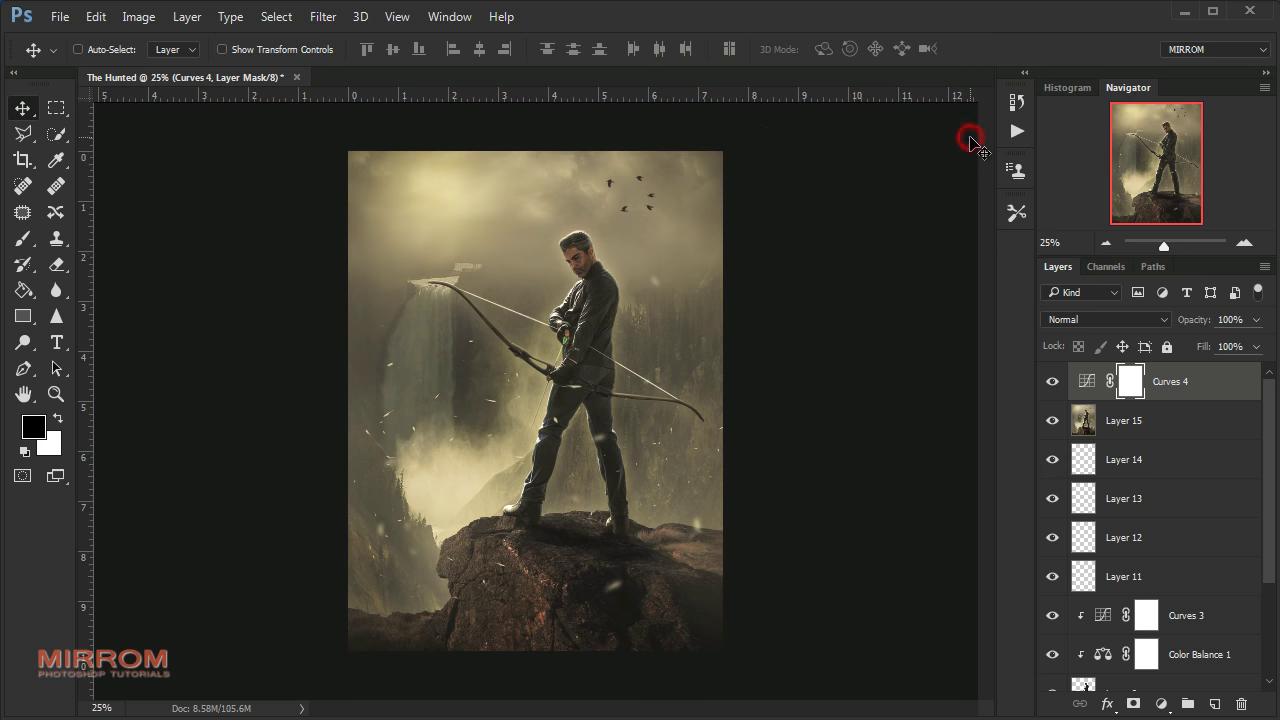
key("ctrl+plus")
key("ctrl+plus")
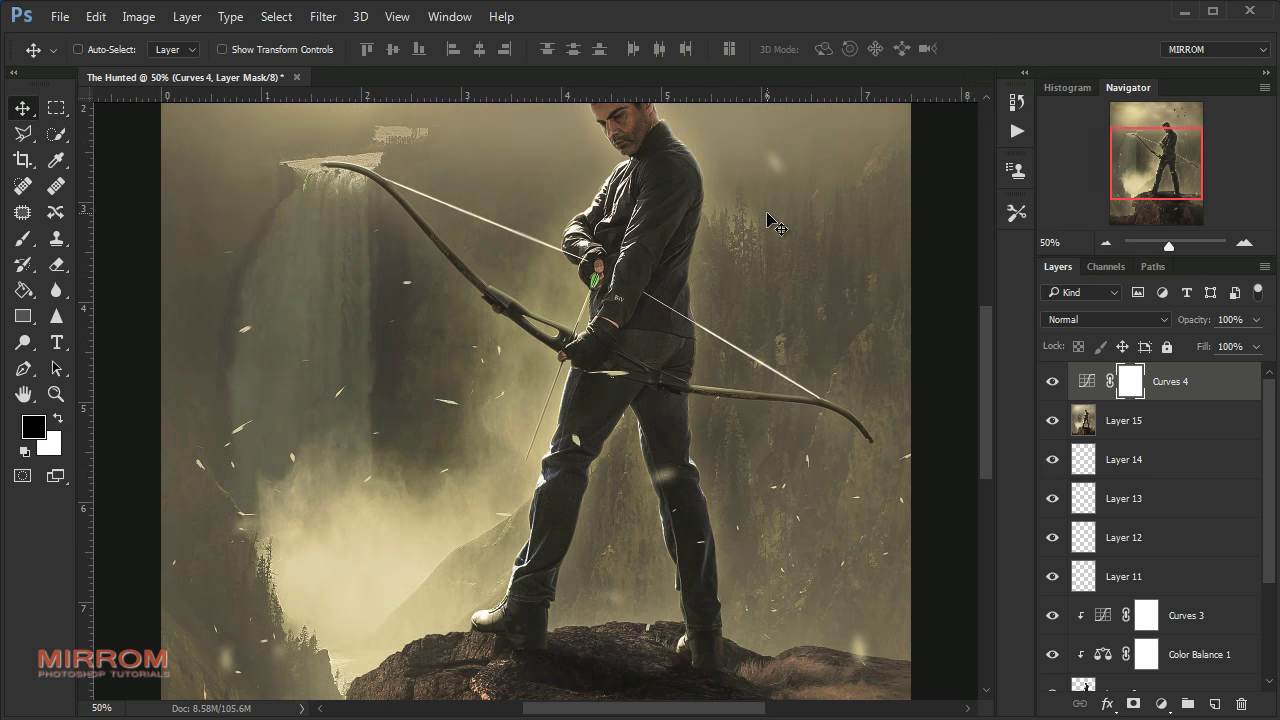
scroll(770, 222, "up", 2)
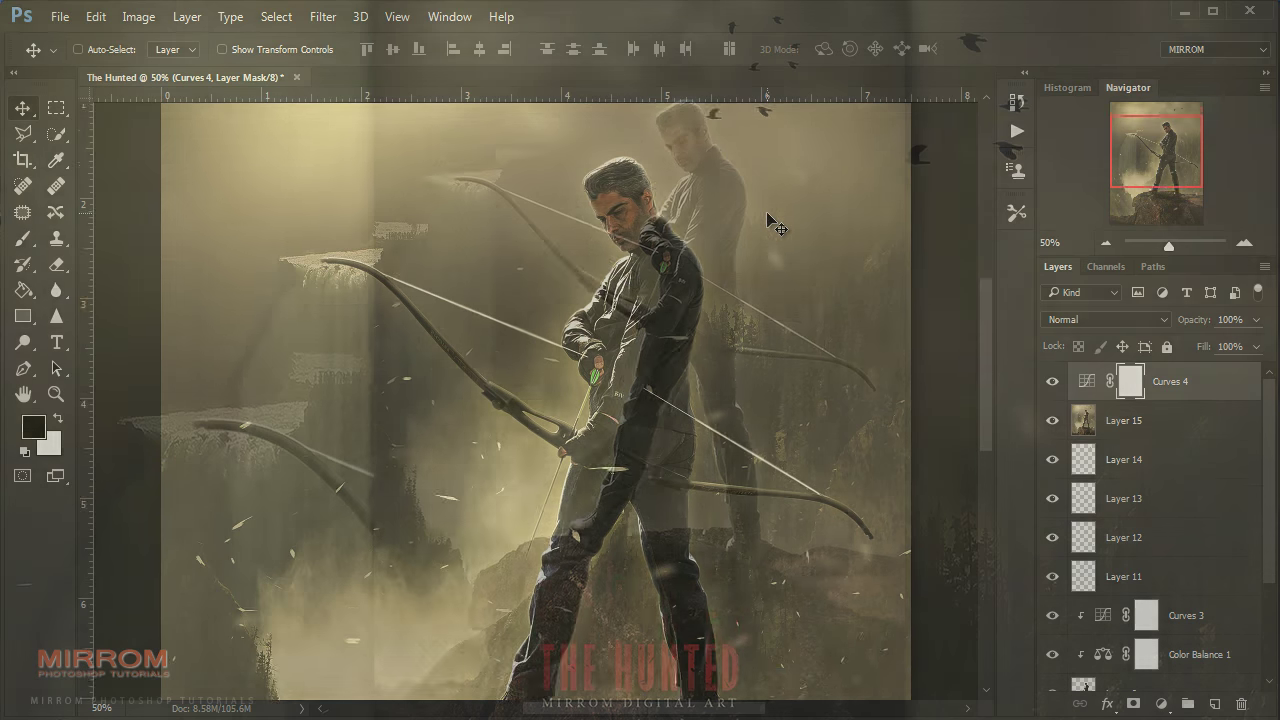